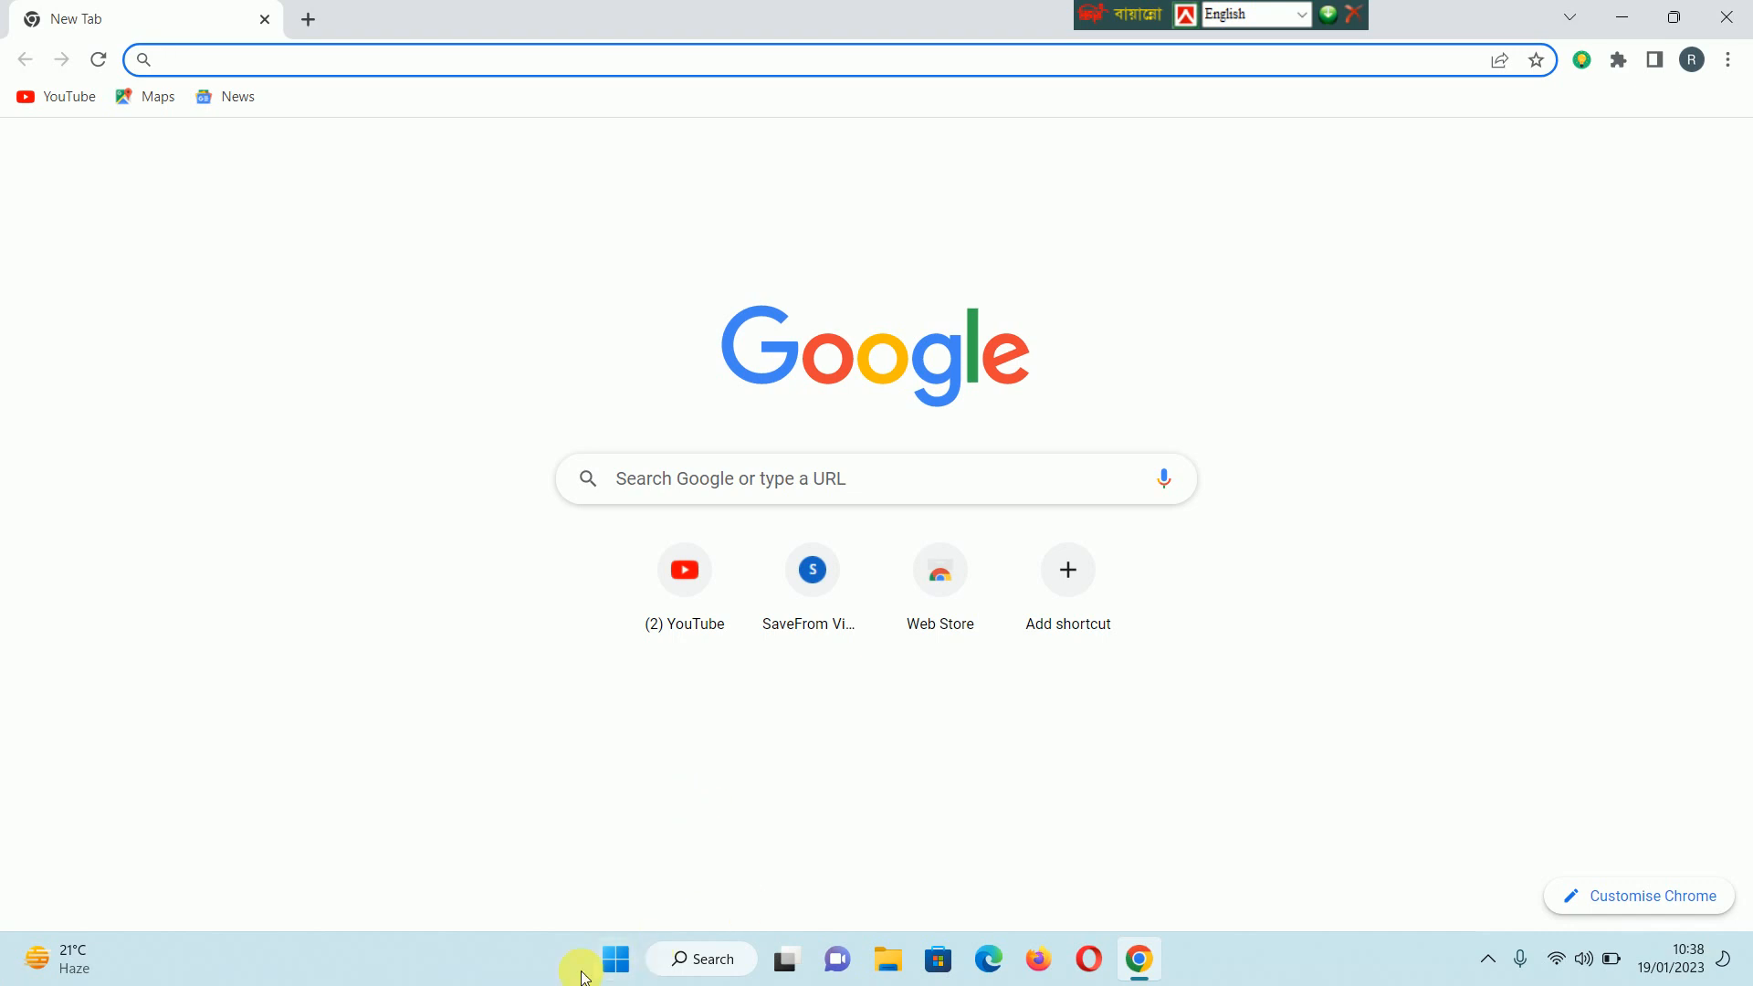
- Open Notepad and move its window towards the middle of the screen
left_click(686, 971)
type("note")
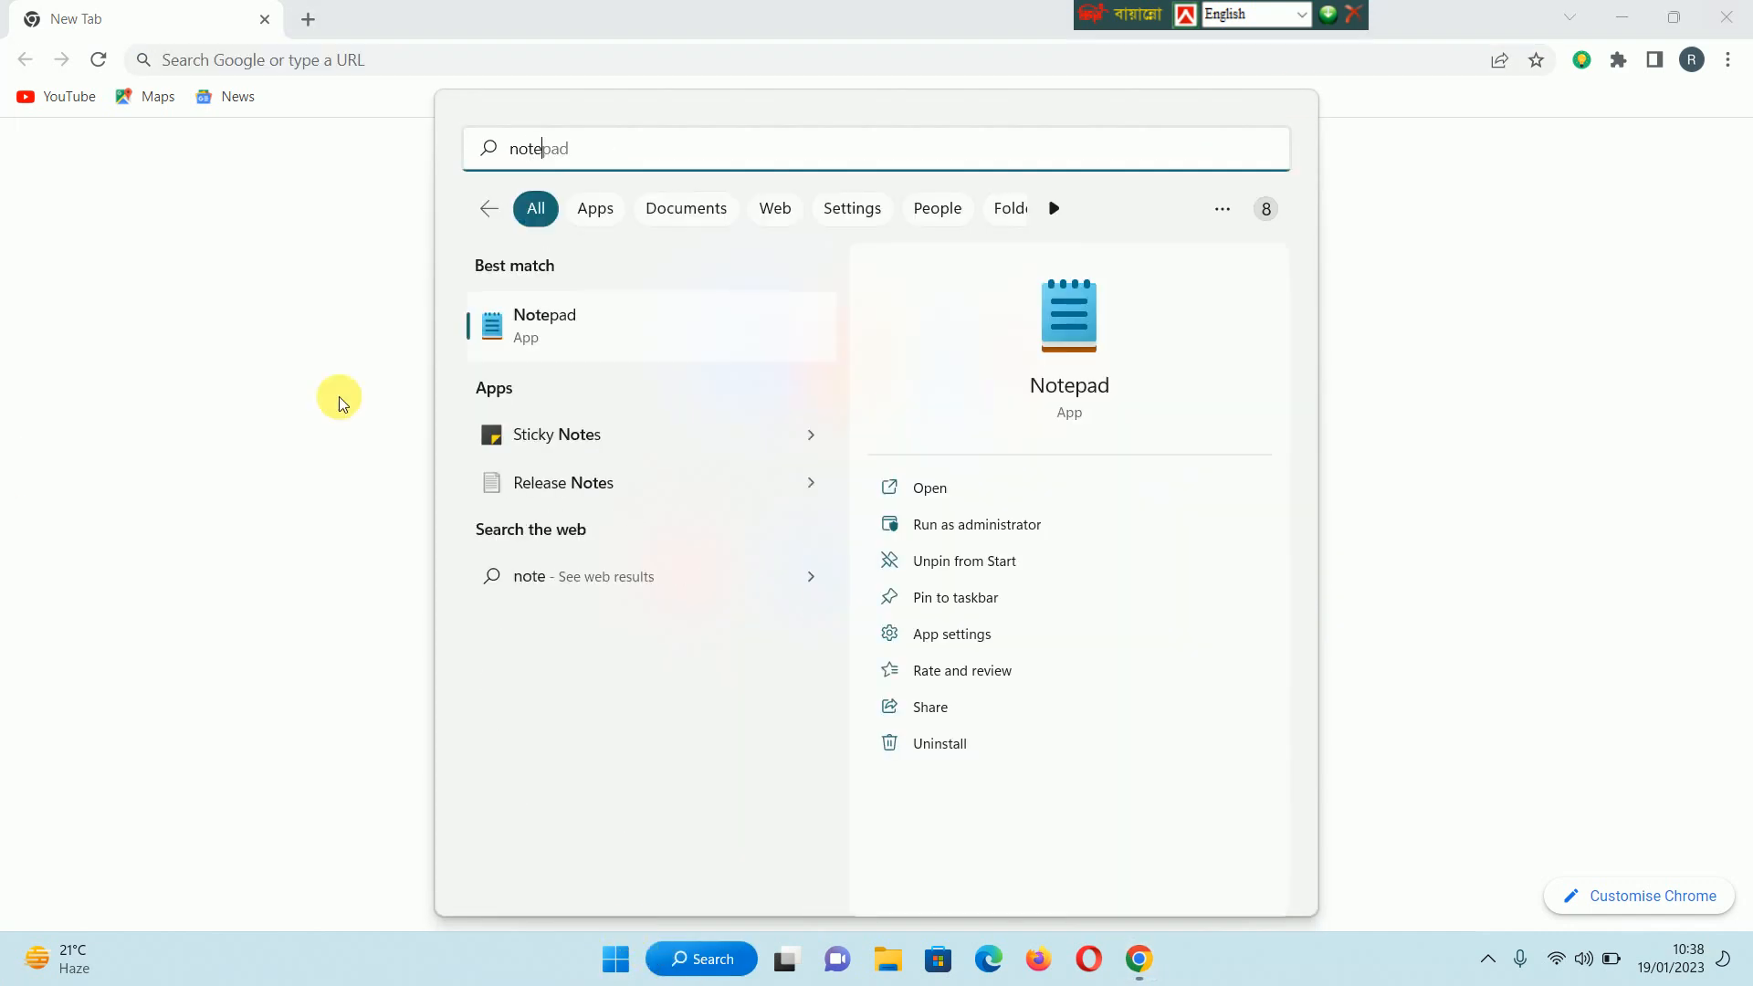
left_click(509, 330)
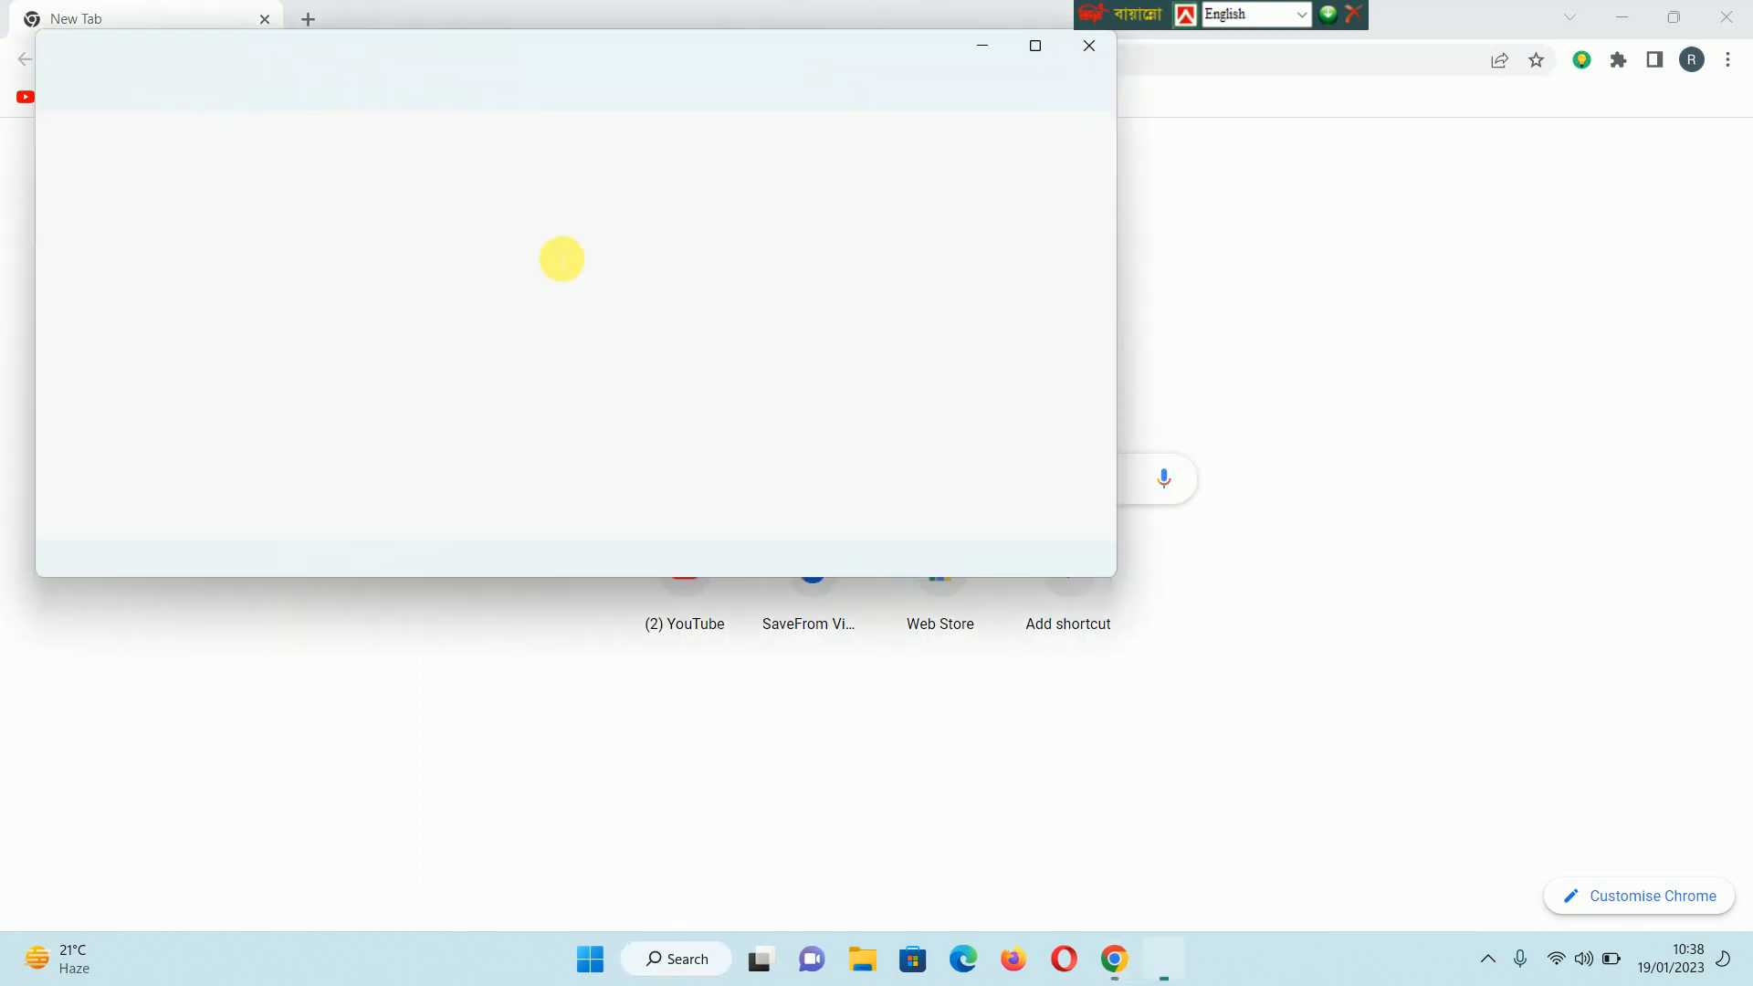
left_click_drag(576, 58, 862, 100)
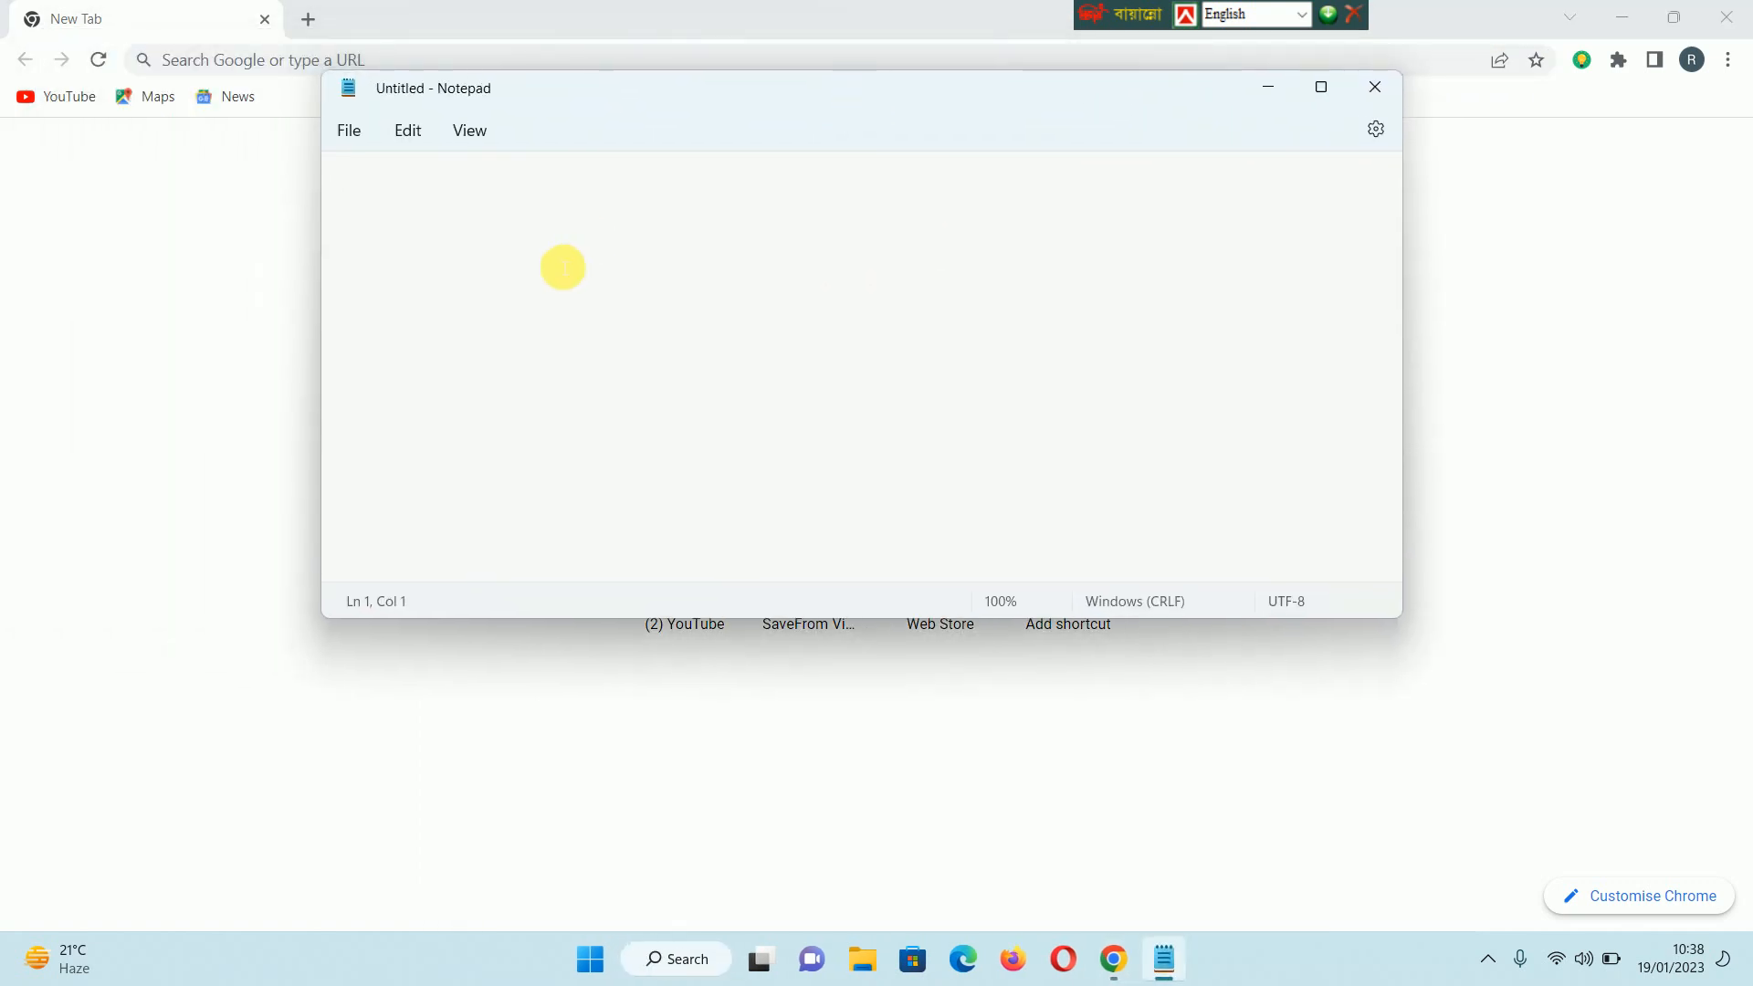
type("Roboto")
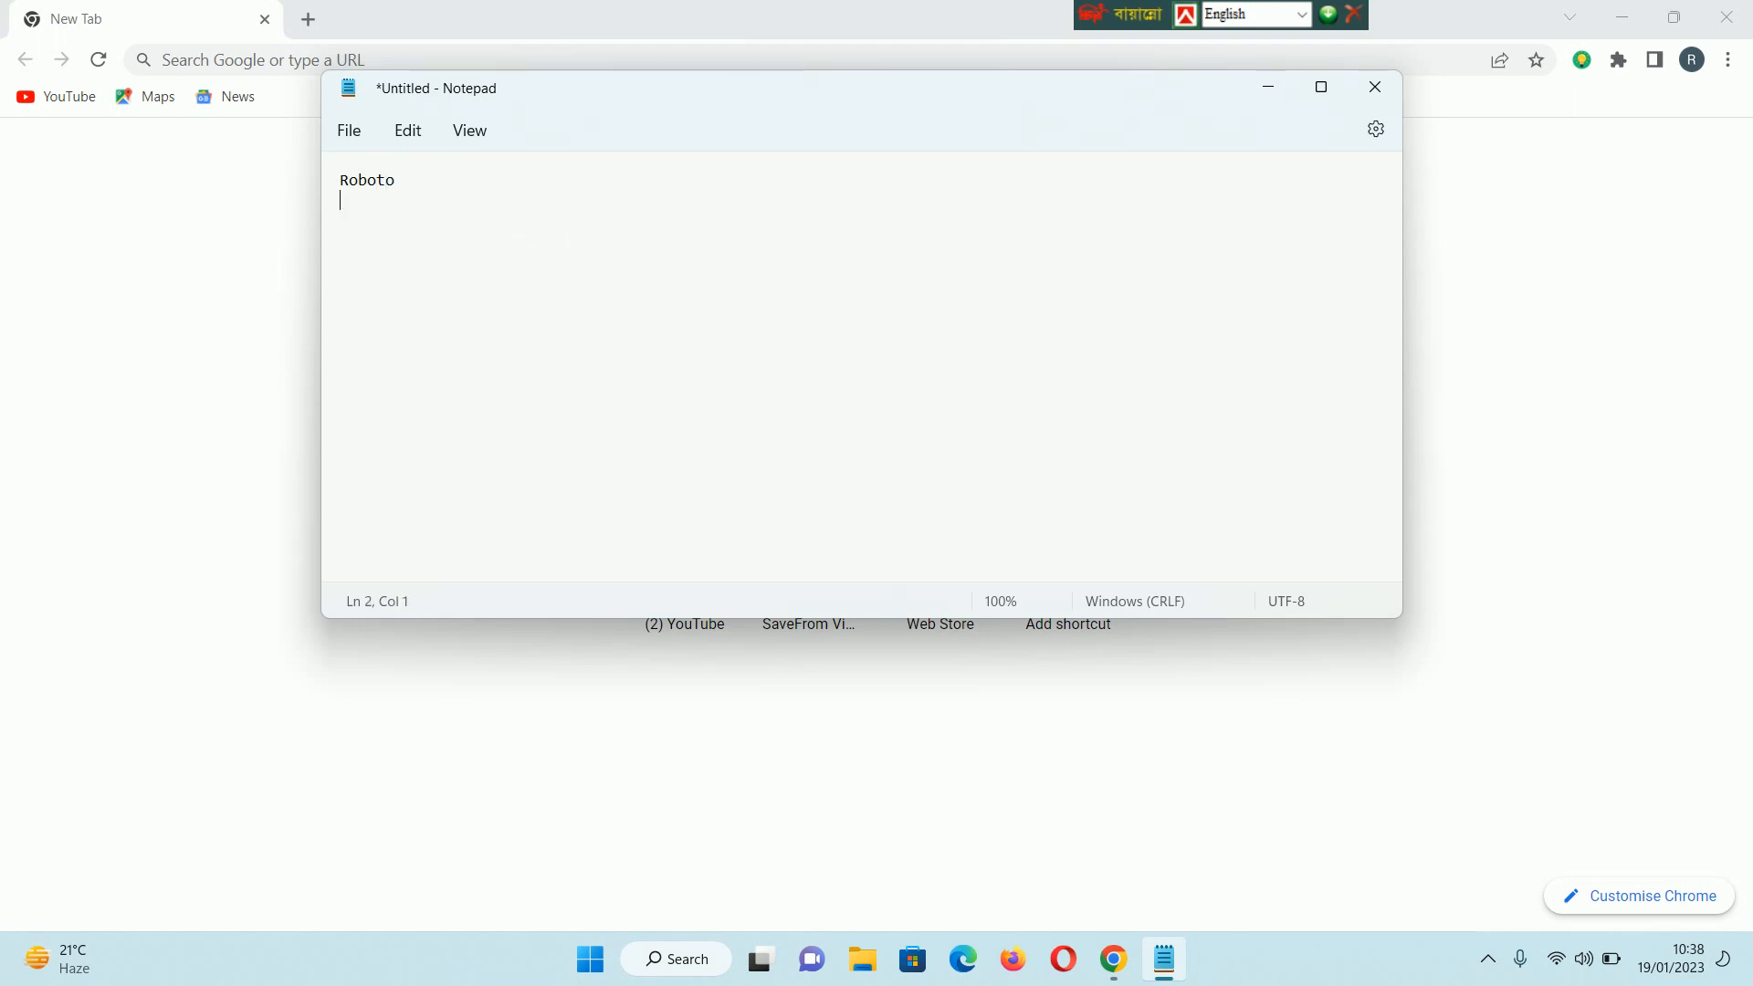
key("BackSpace")
key("BackSpace")
key("BackSpace")
key("BackSpace")
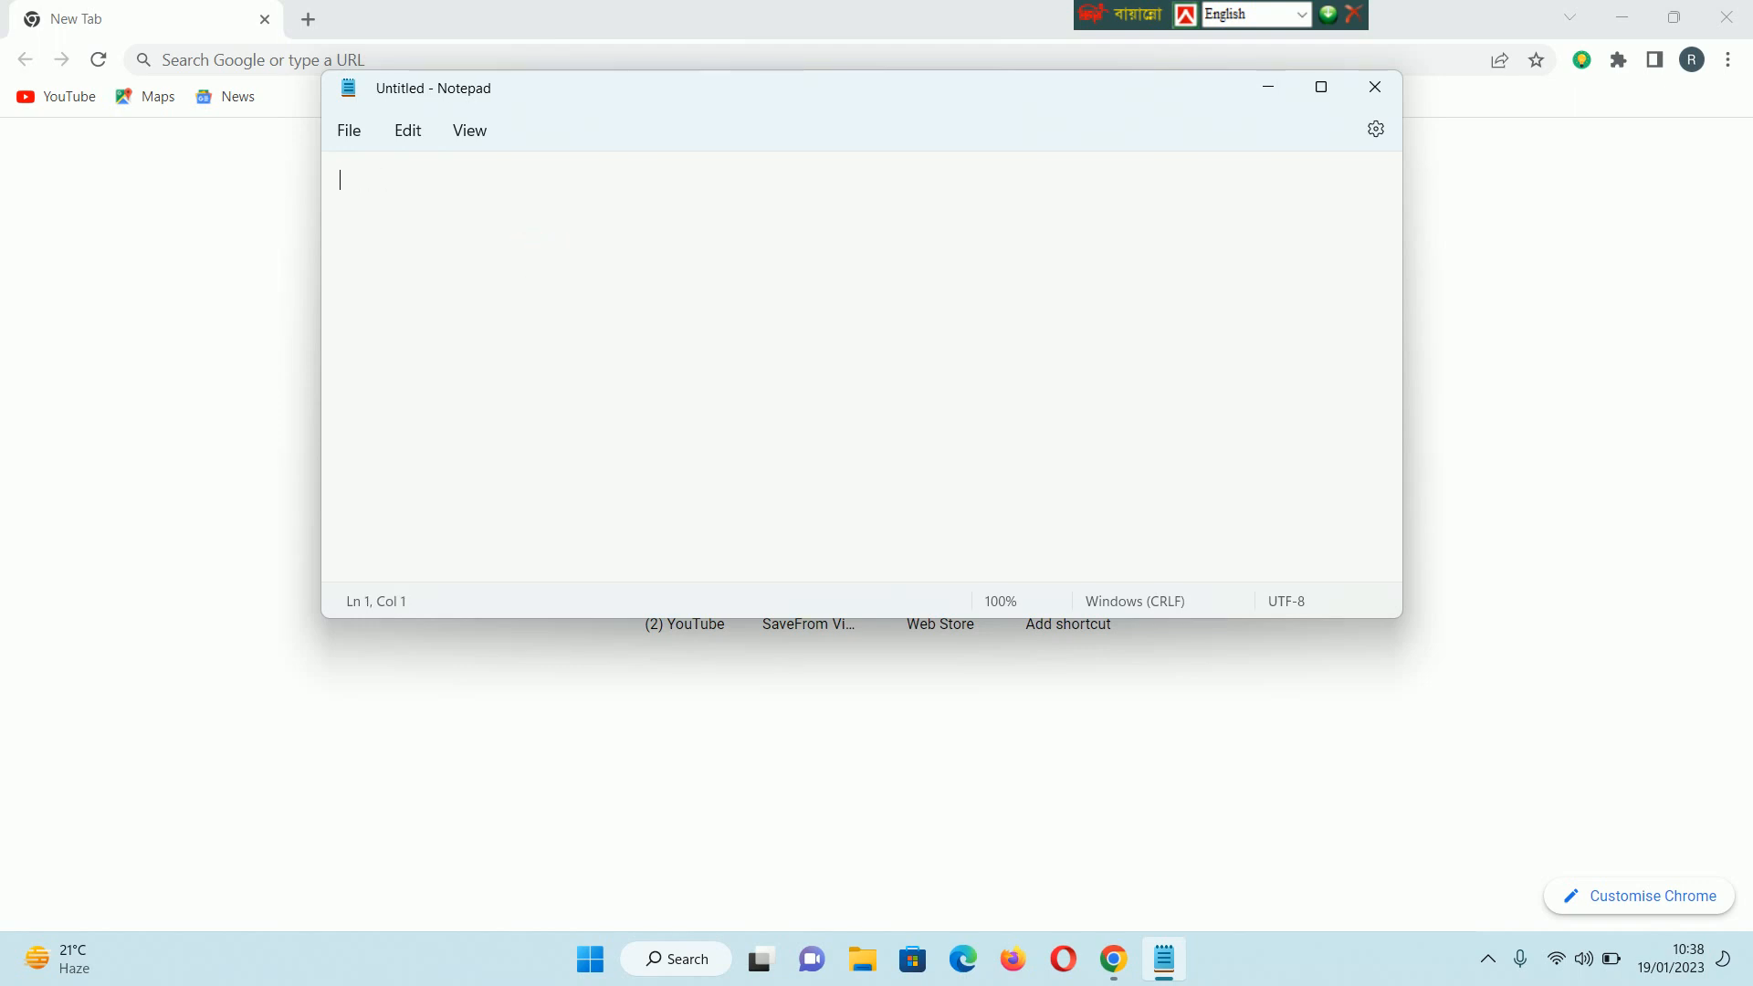
- Write the heading "English font" with Roboto, Lato, Nexa and Monsirat listed beneath it, and a second heading "Banlga font" further down
type("English font")
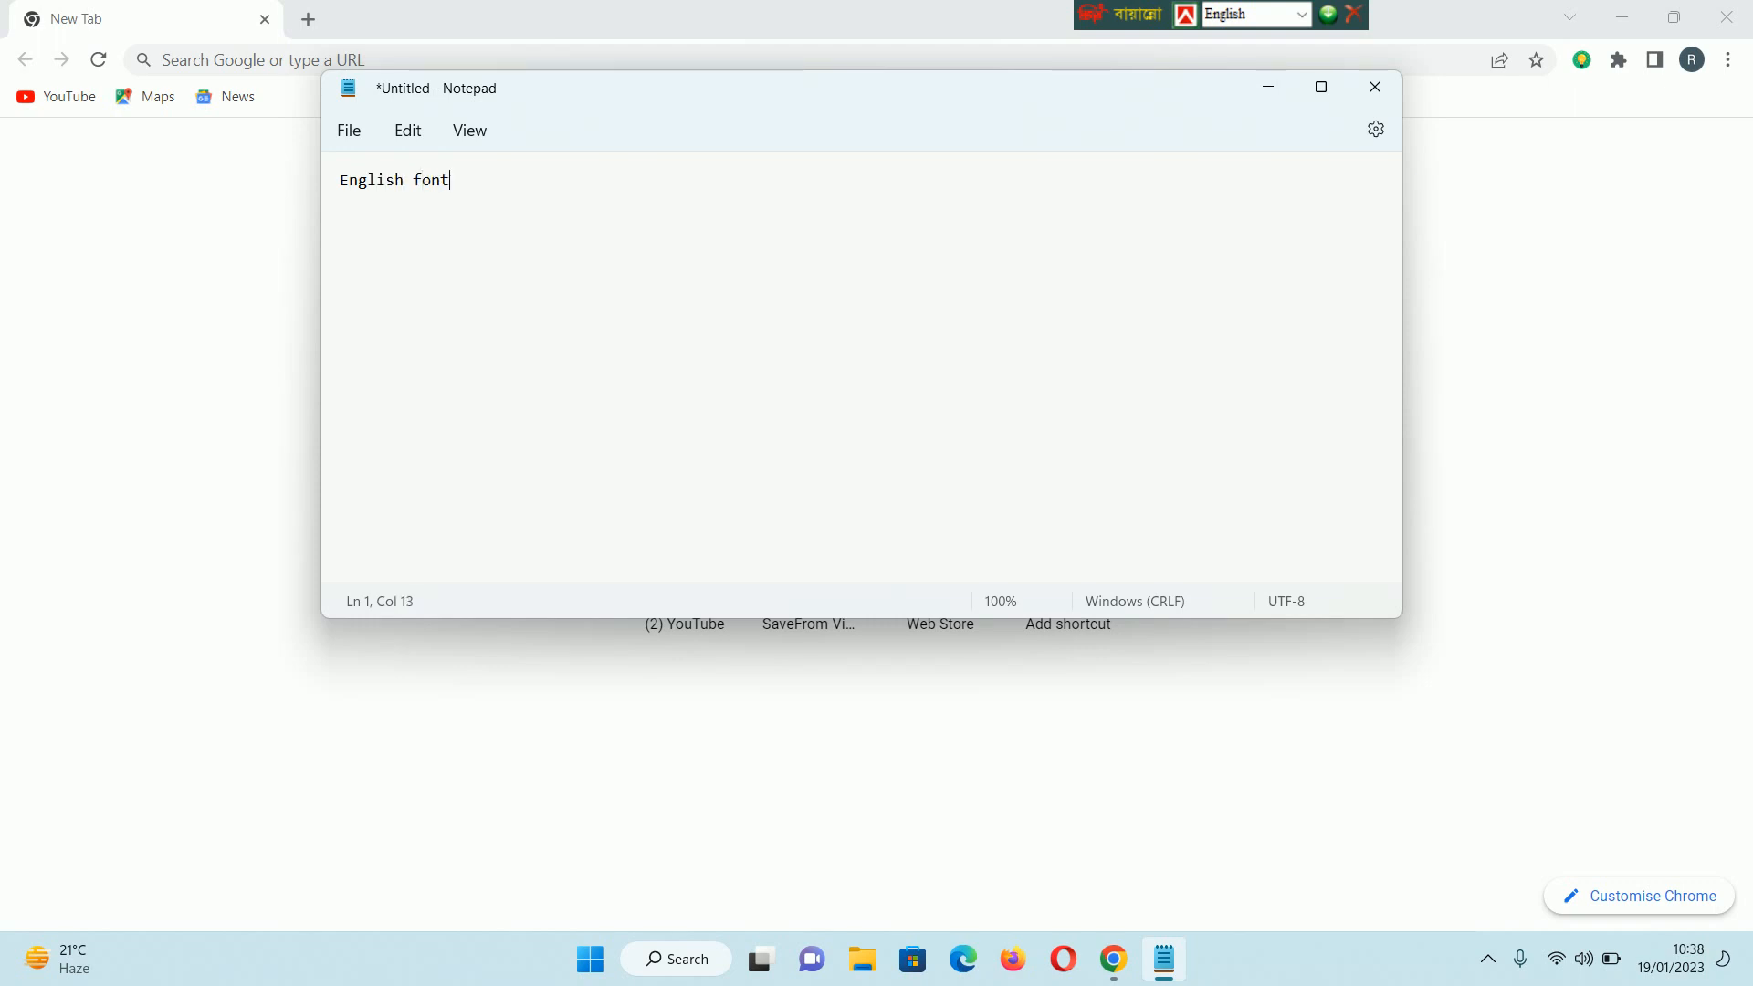
key("Return")
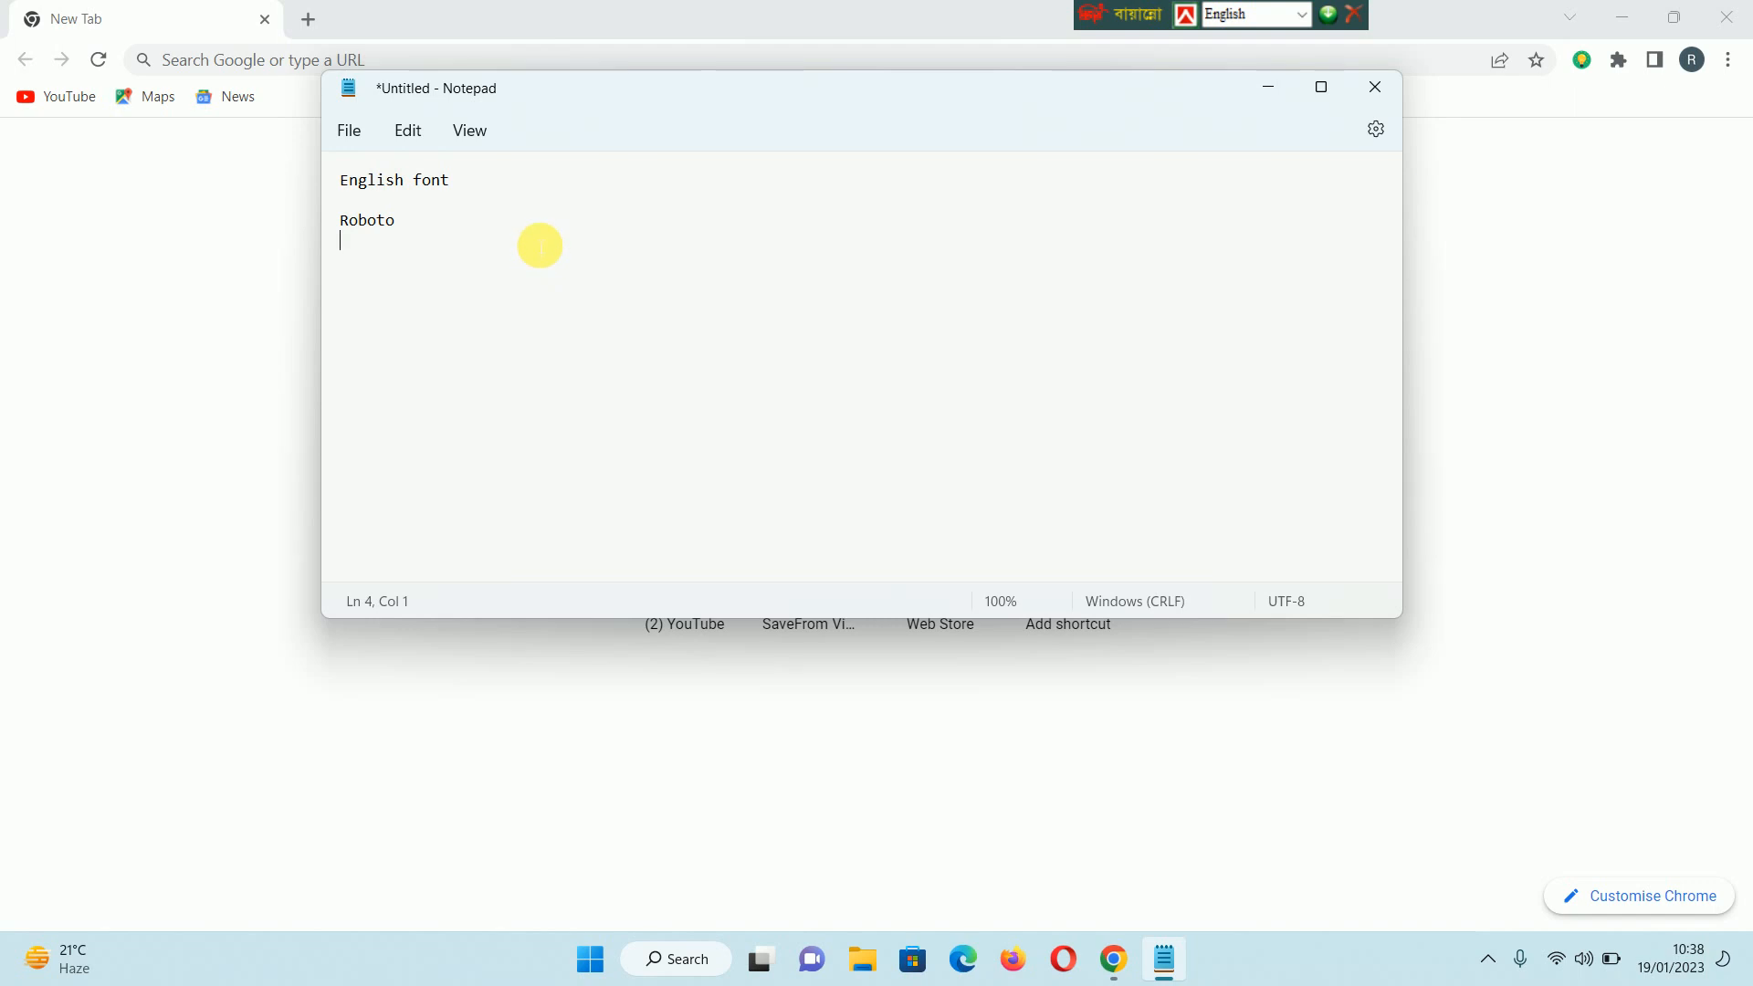
type("Lato")
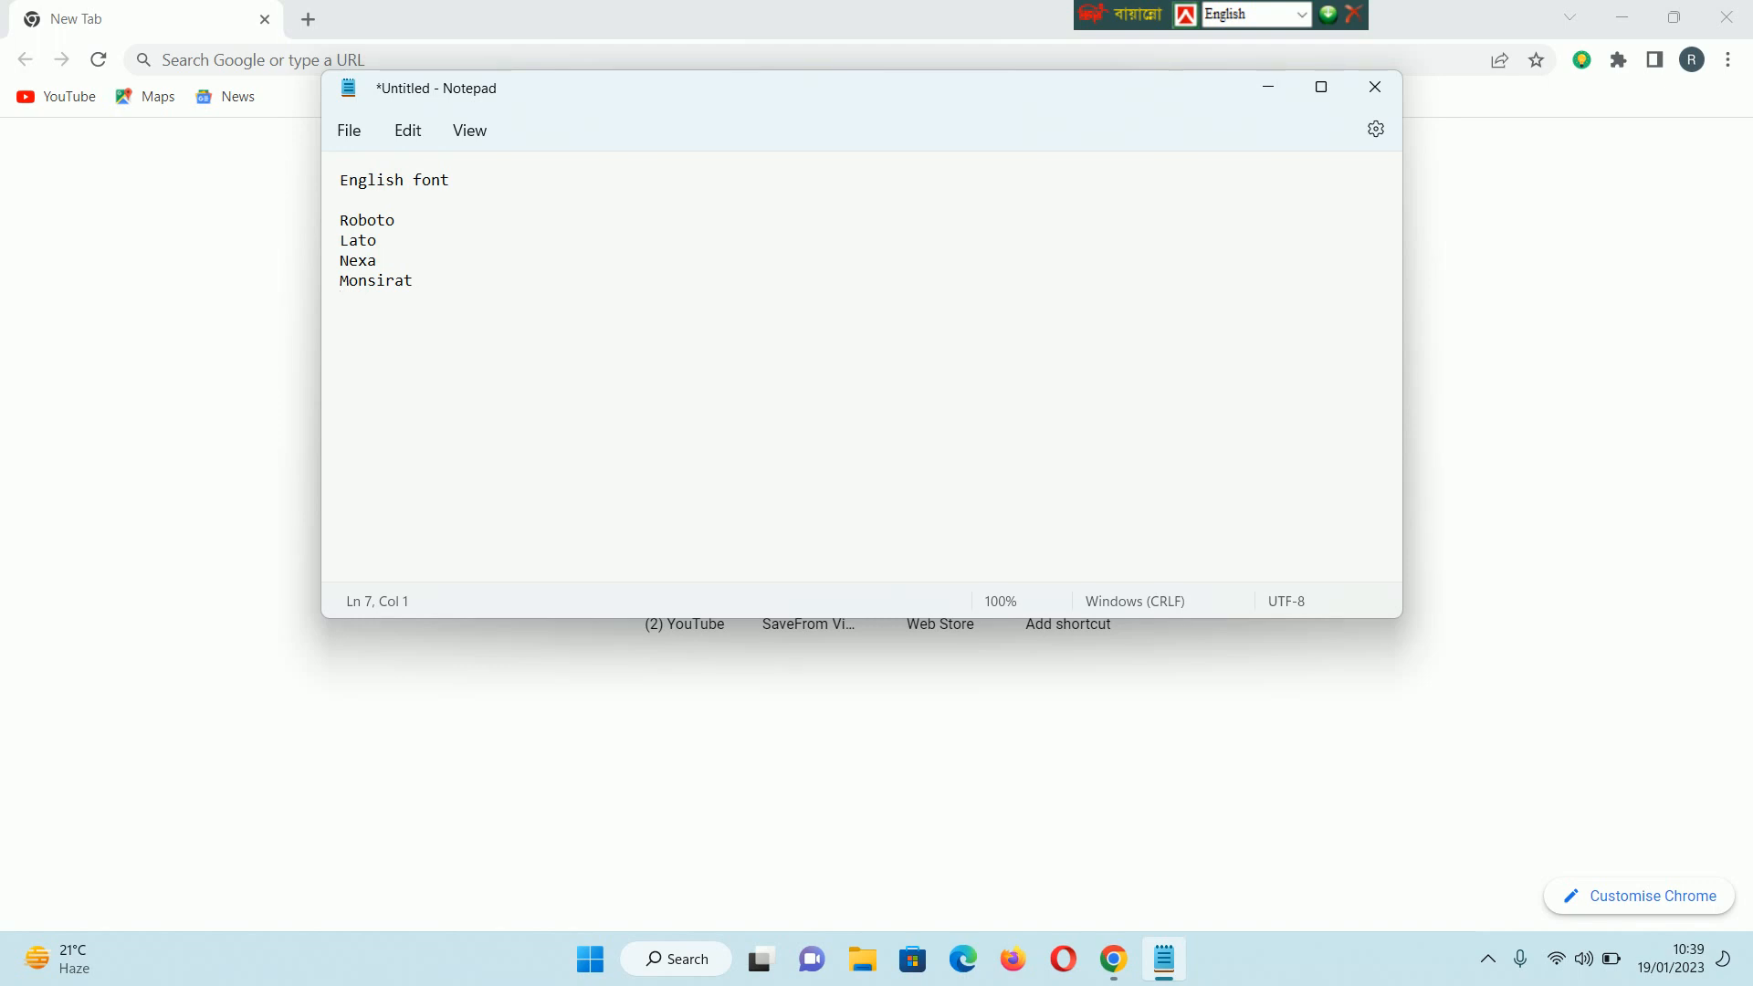
key("Return")
key("Return")
key("Return")
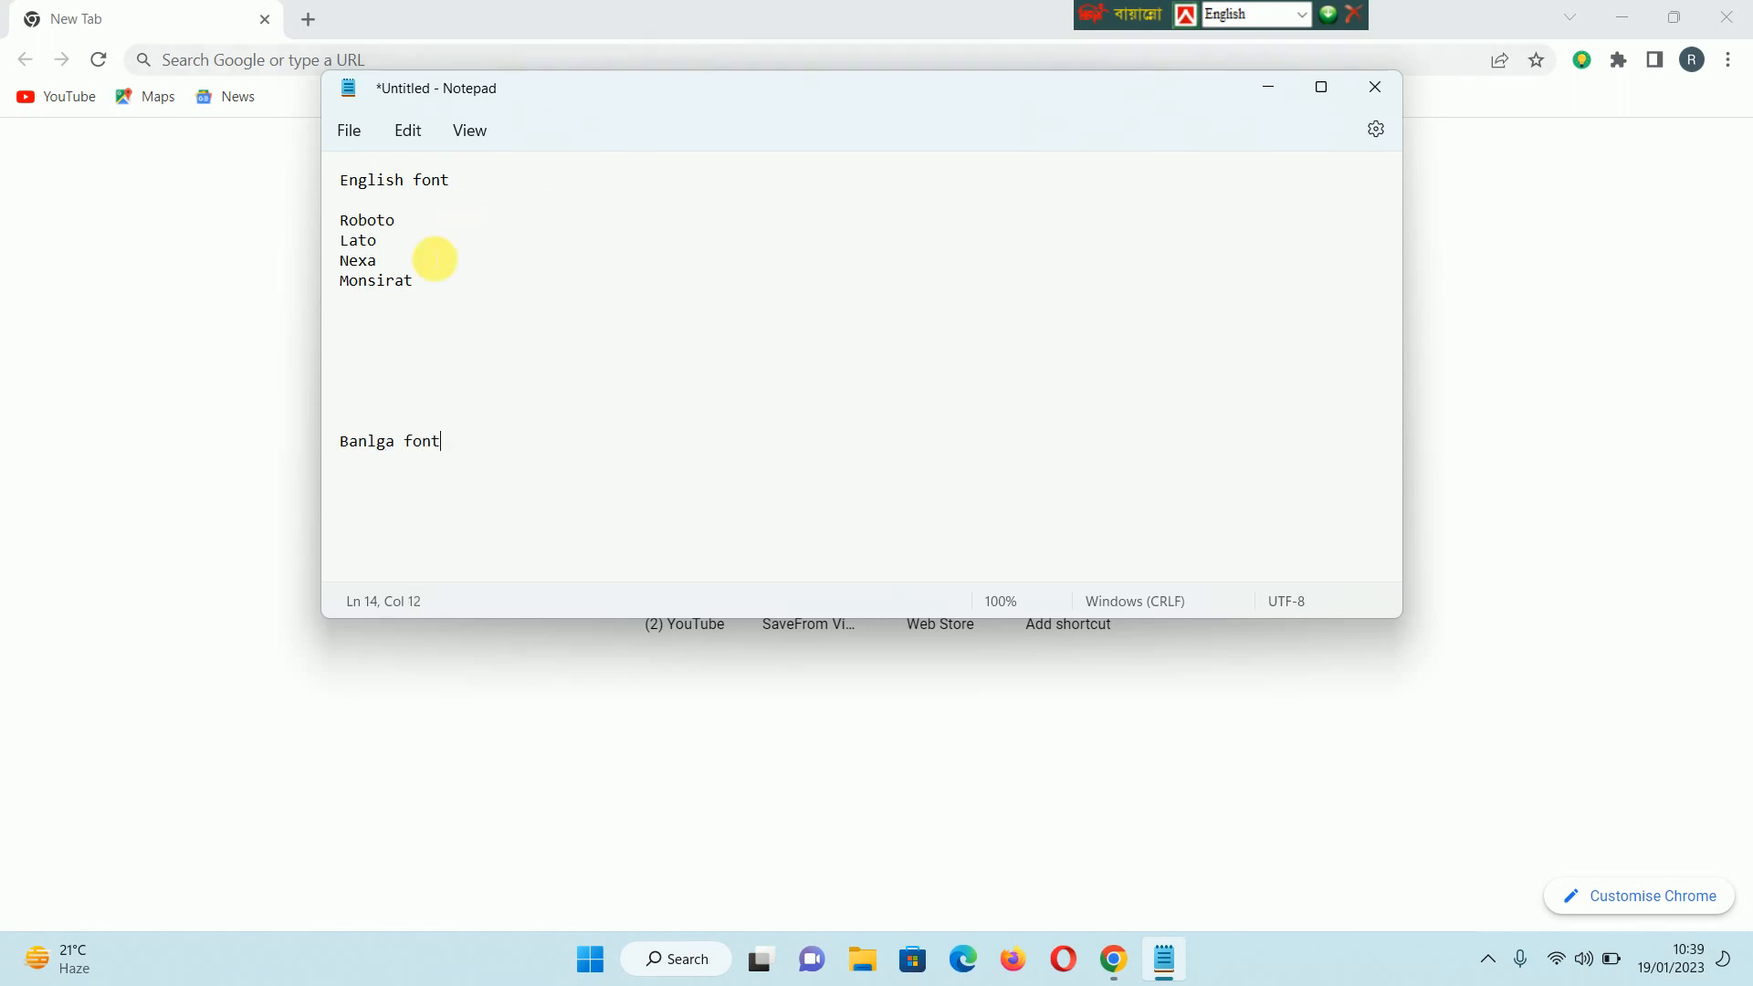
left_click(433, 329)
left_click_drag(435, 293, 341, 239)
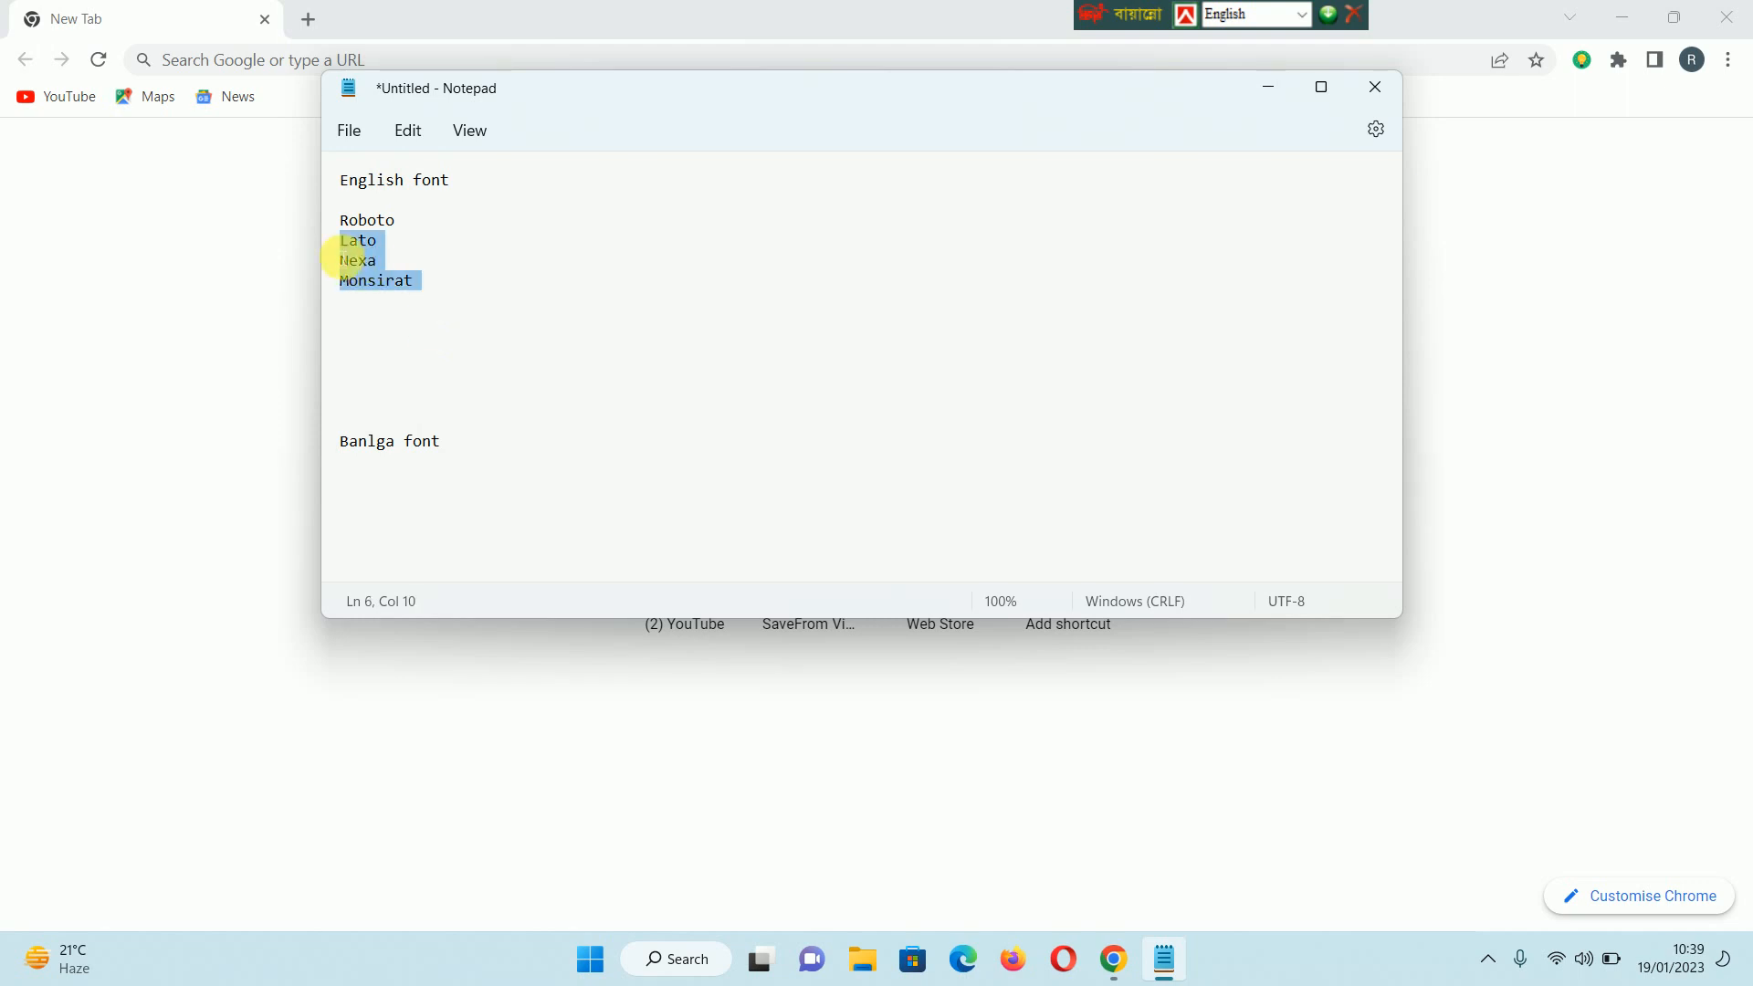
left_click(436, 343)
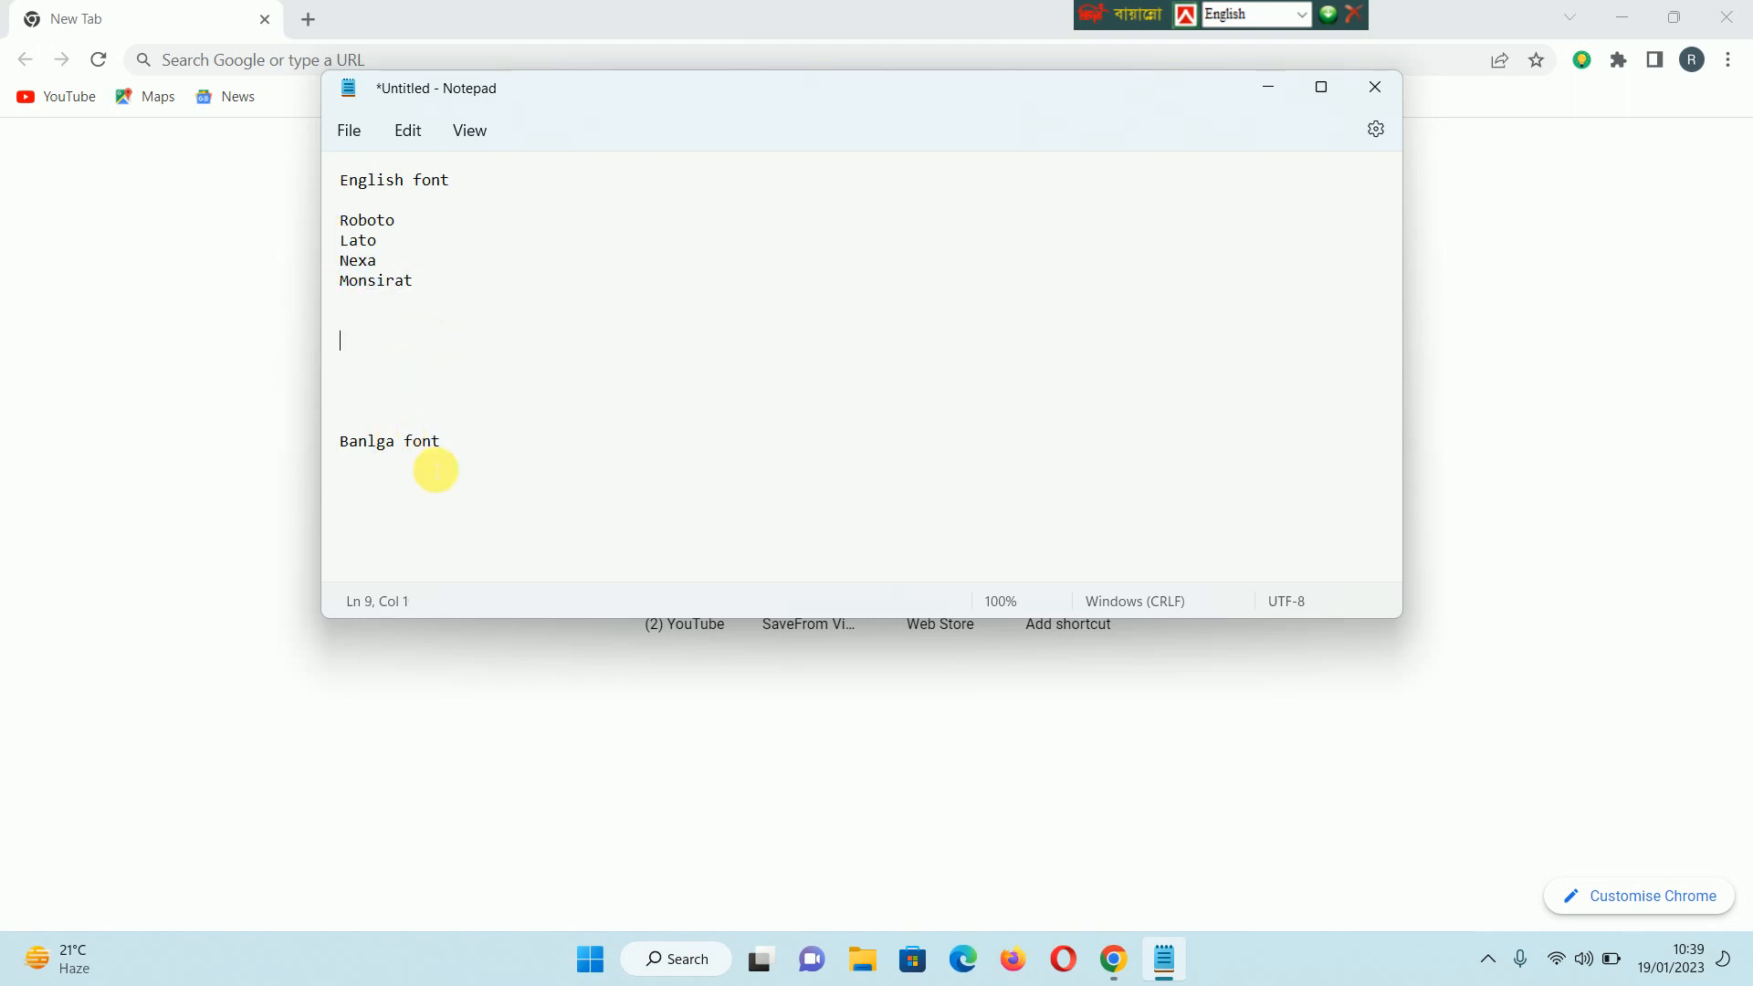
left_click(467, 200)
left_click(468, 497)
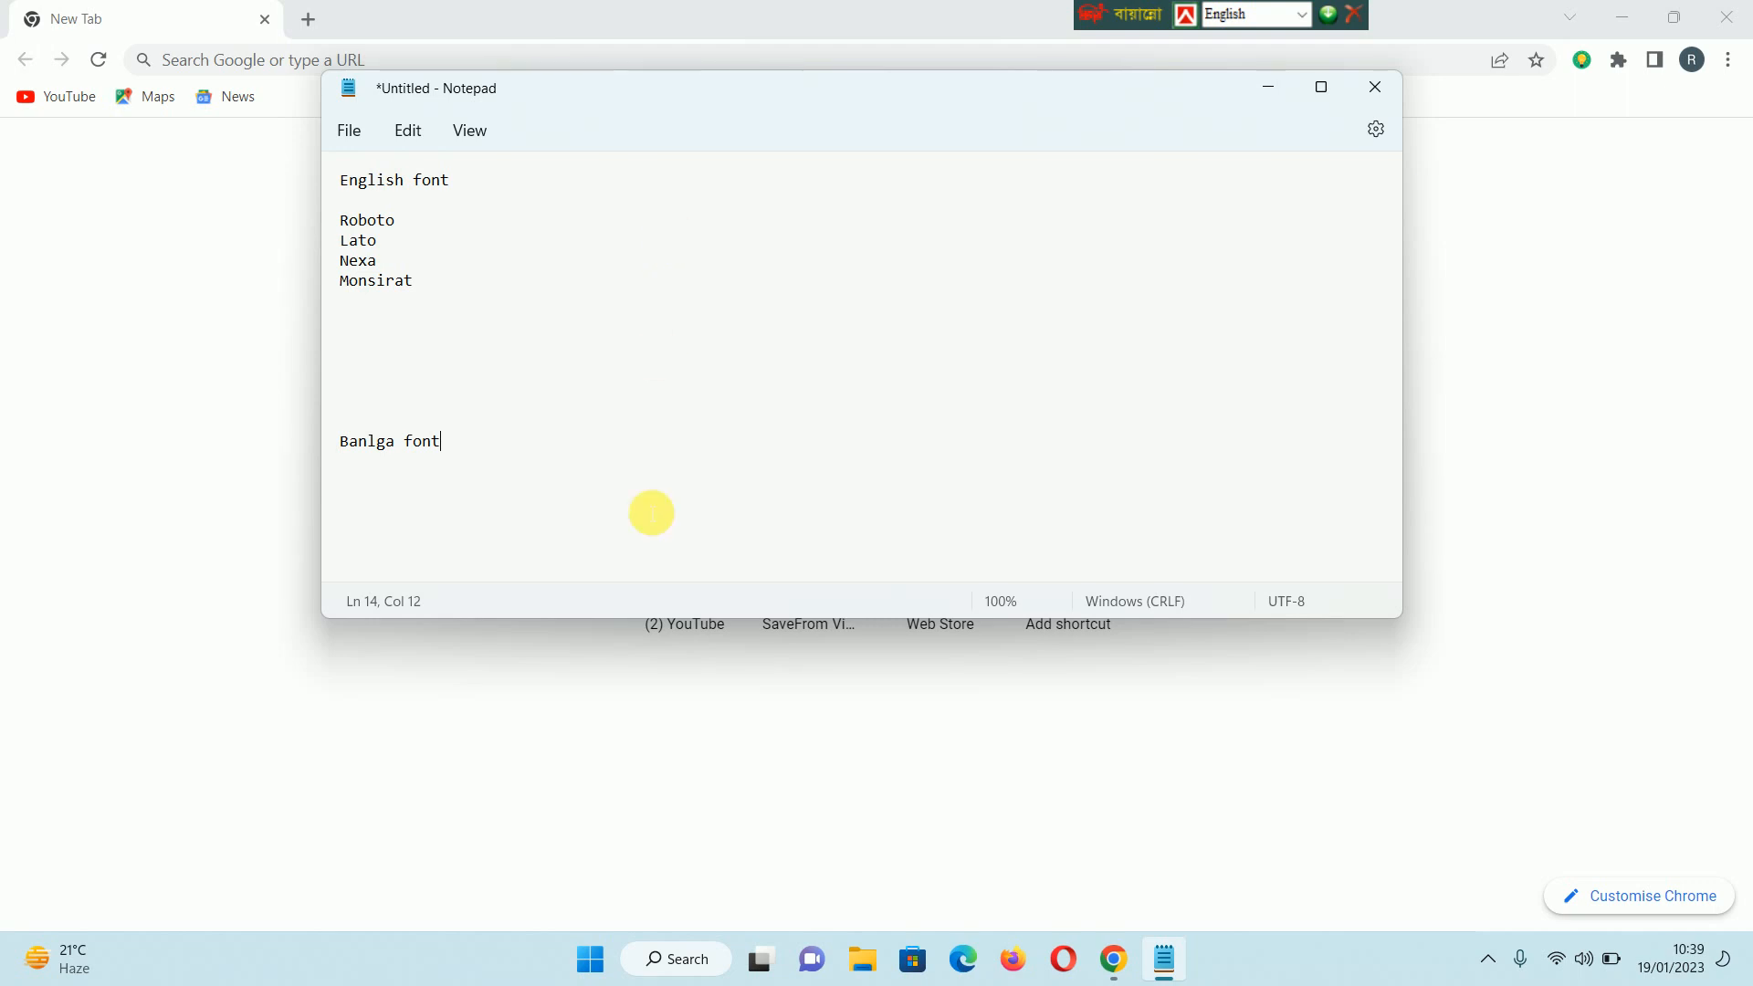
left_click(491, 284)
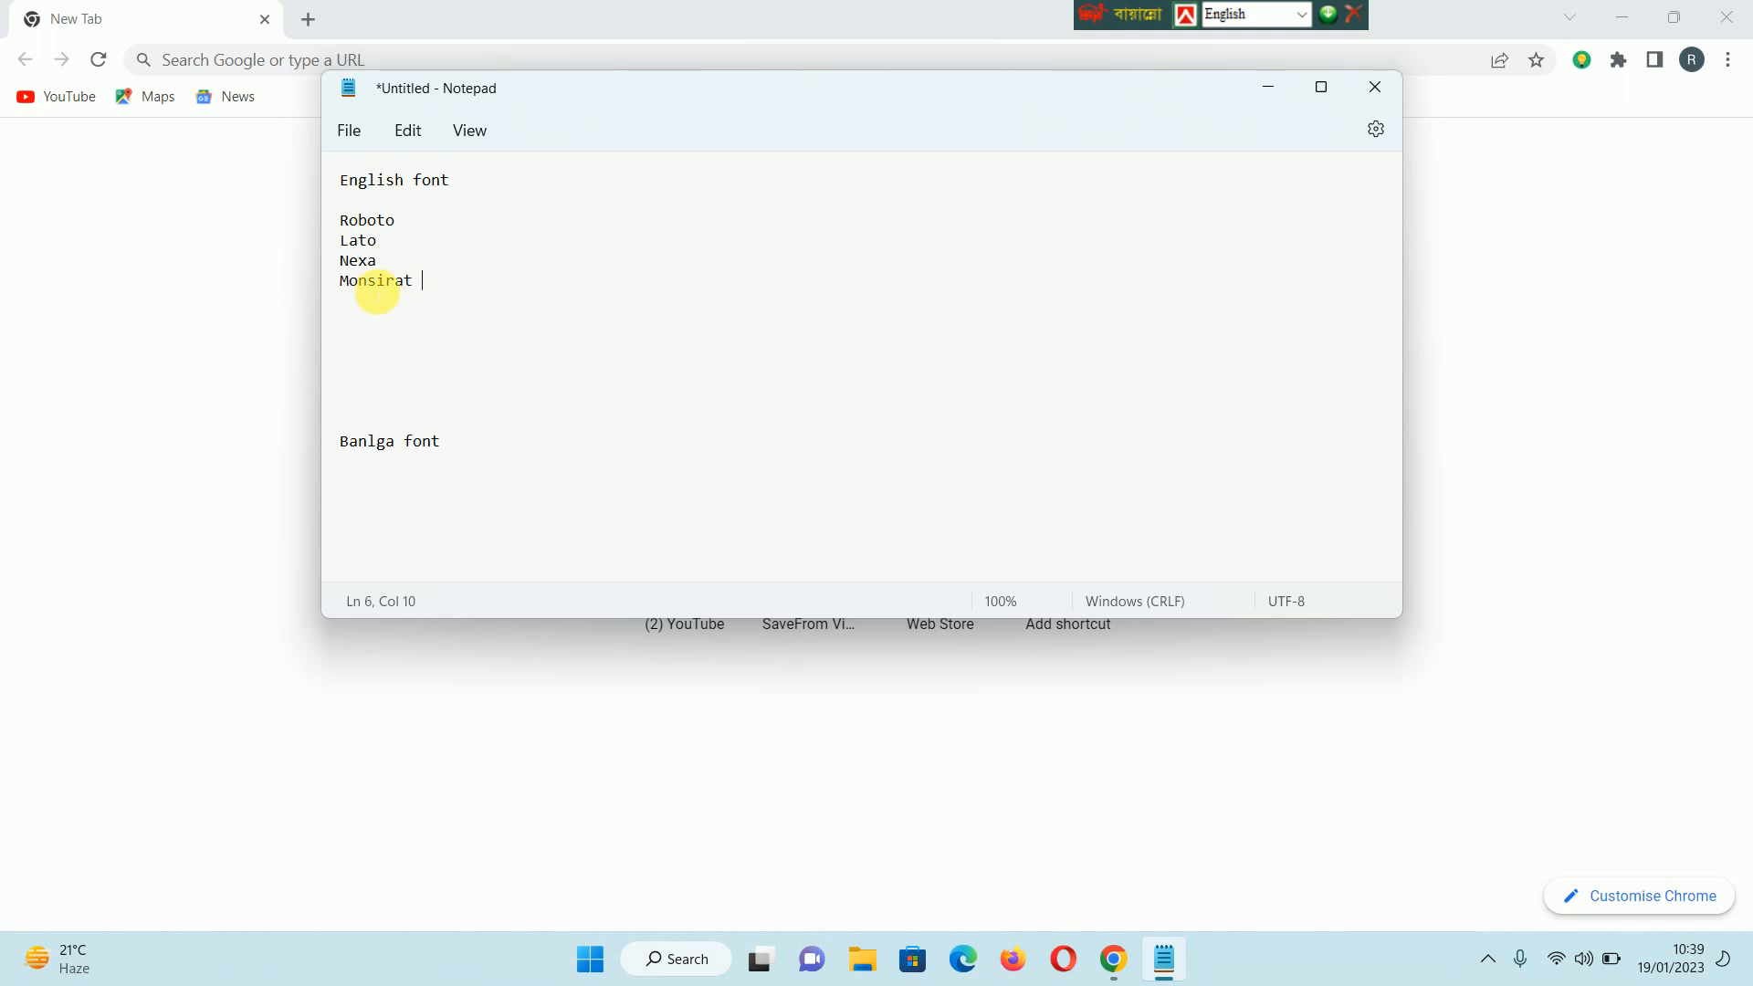
left_click(387, 290)
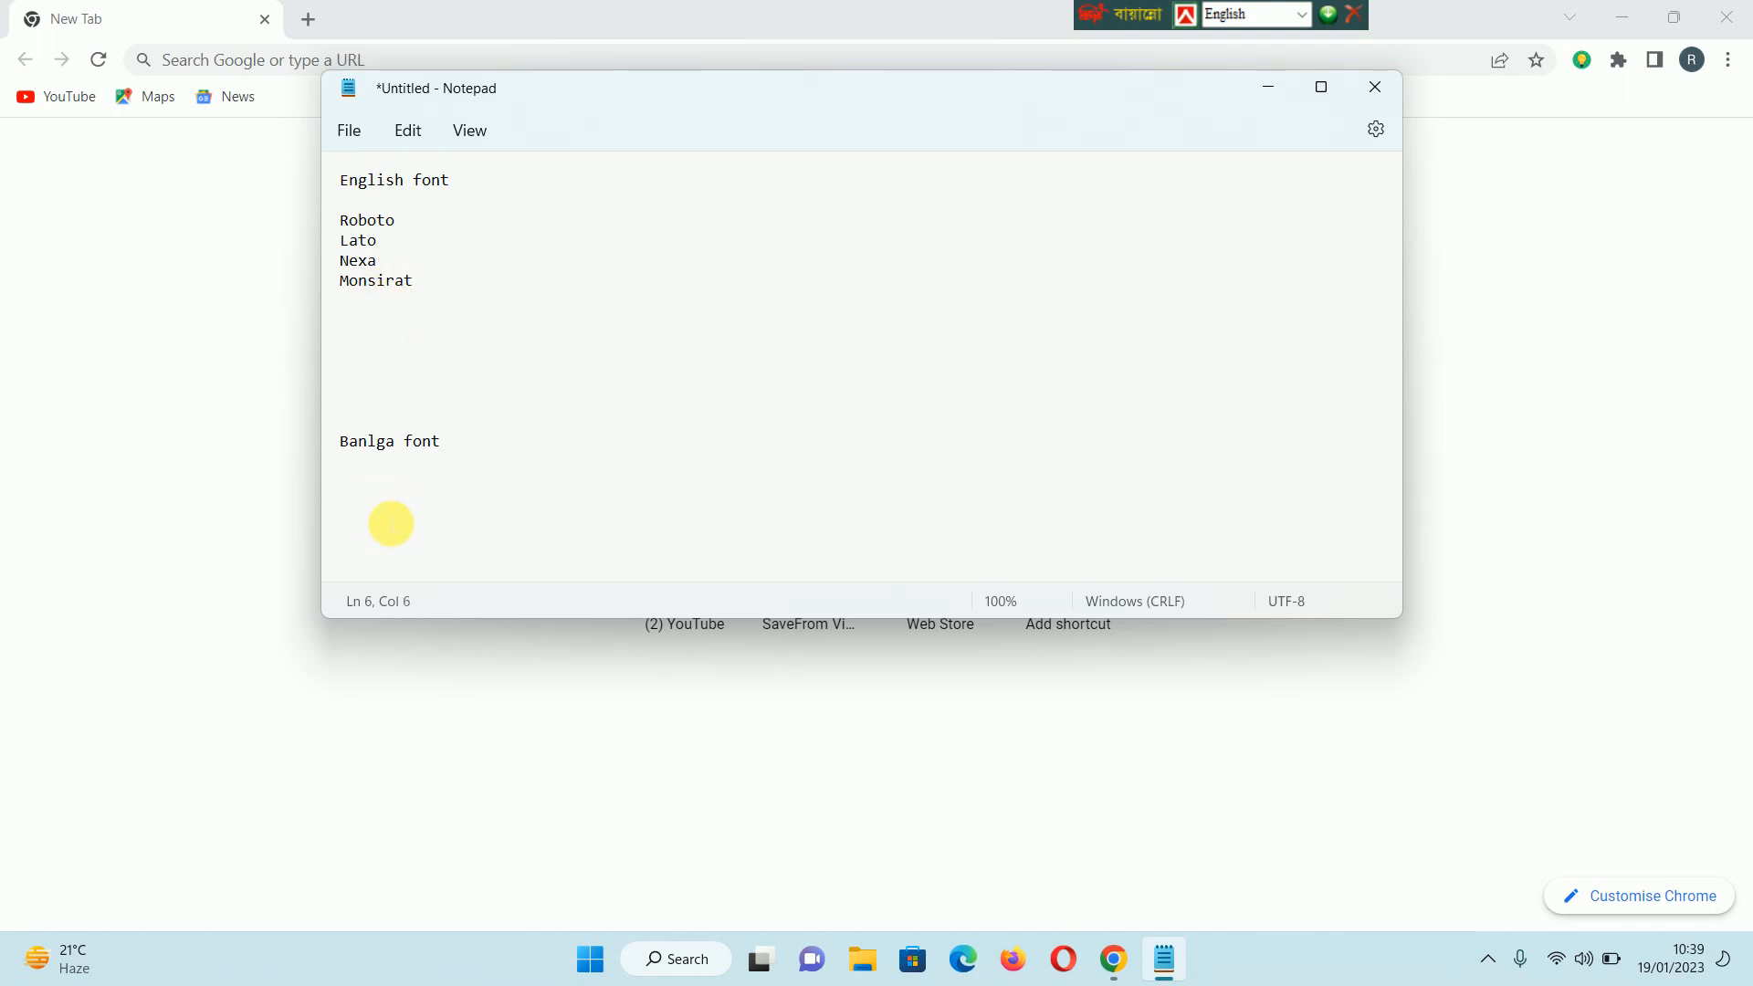
left_click(423, 443)
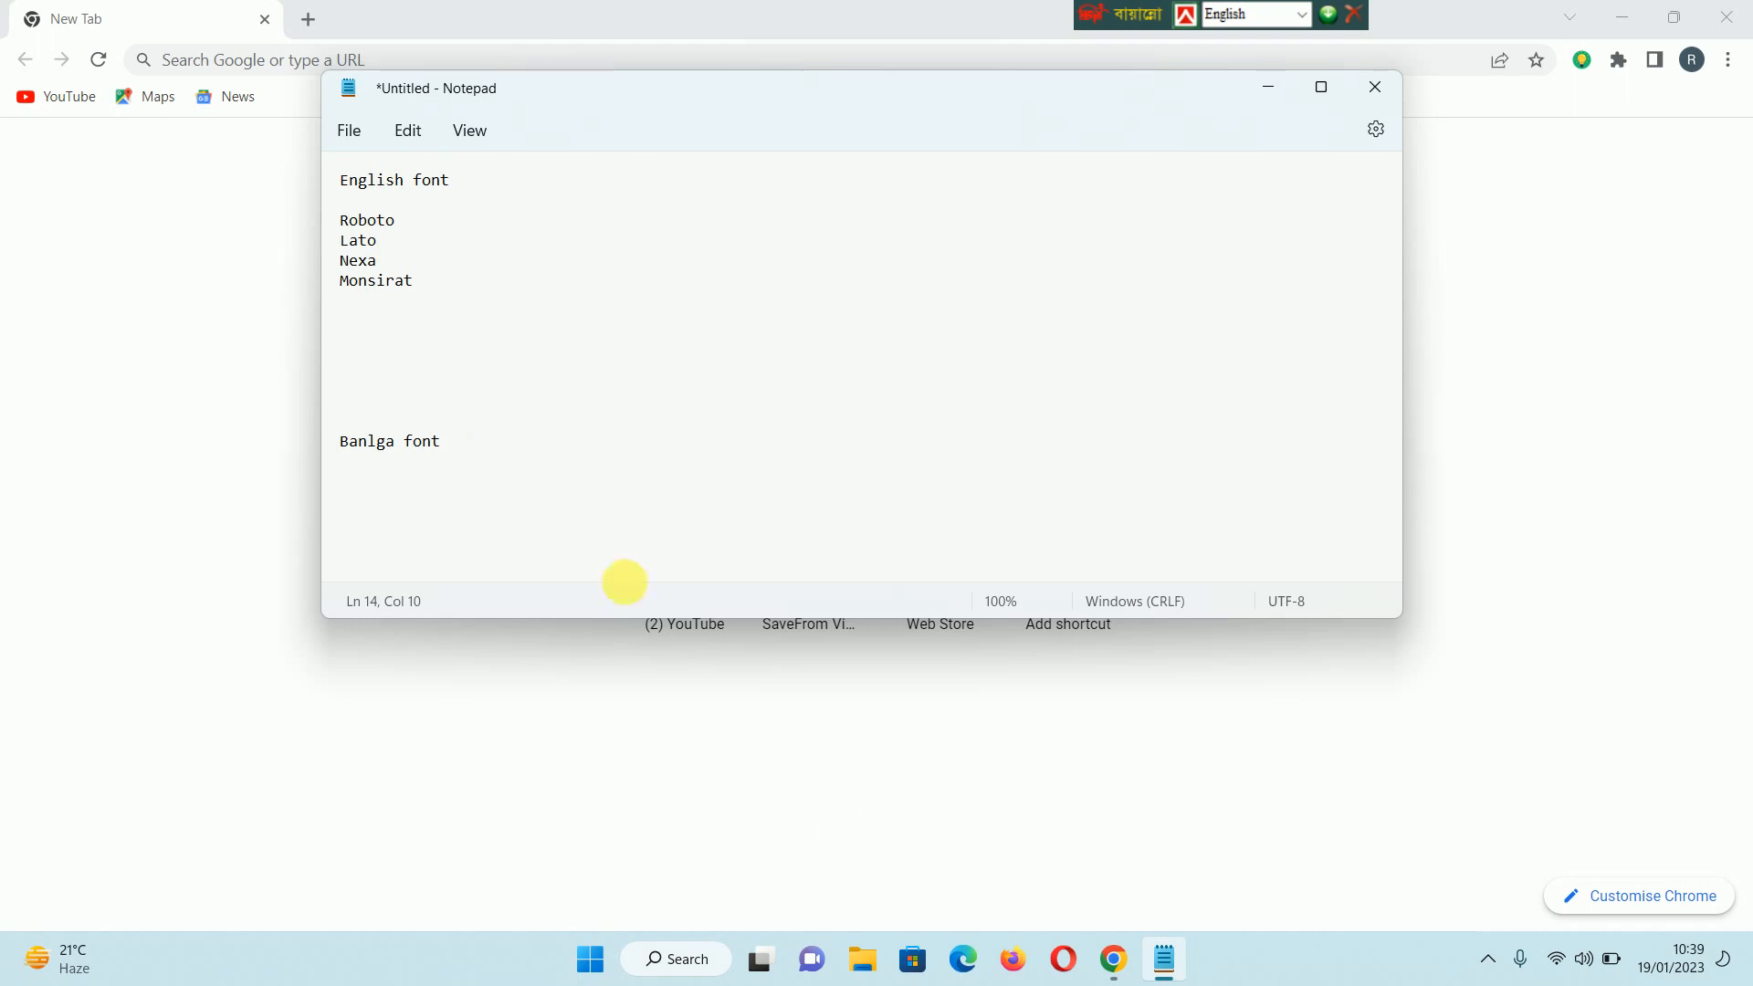
- Switch to Chrome and search Google for "lato font"
left_click(1112, 959)
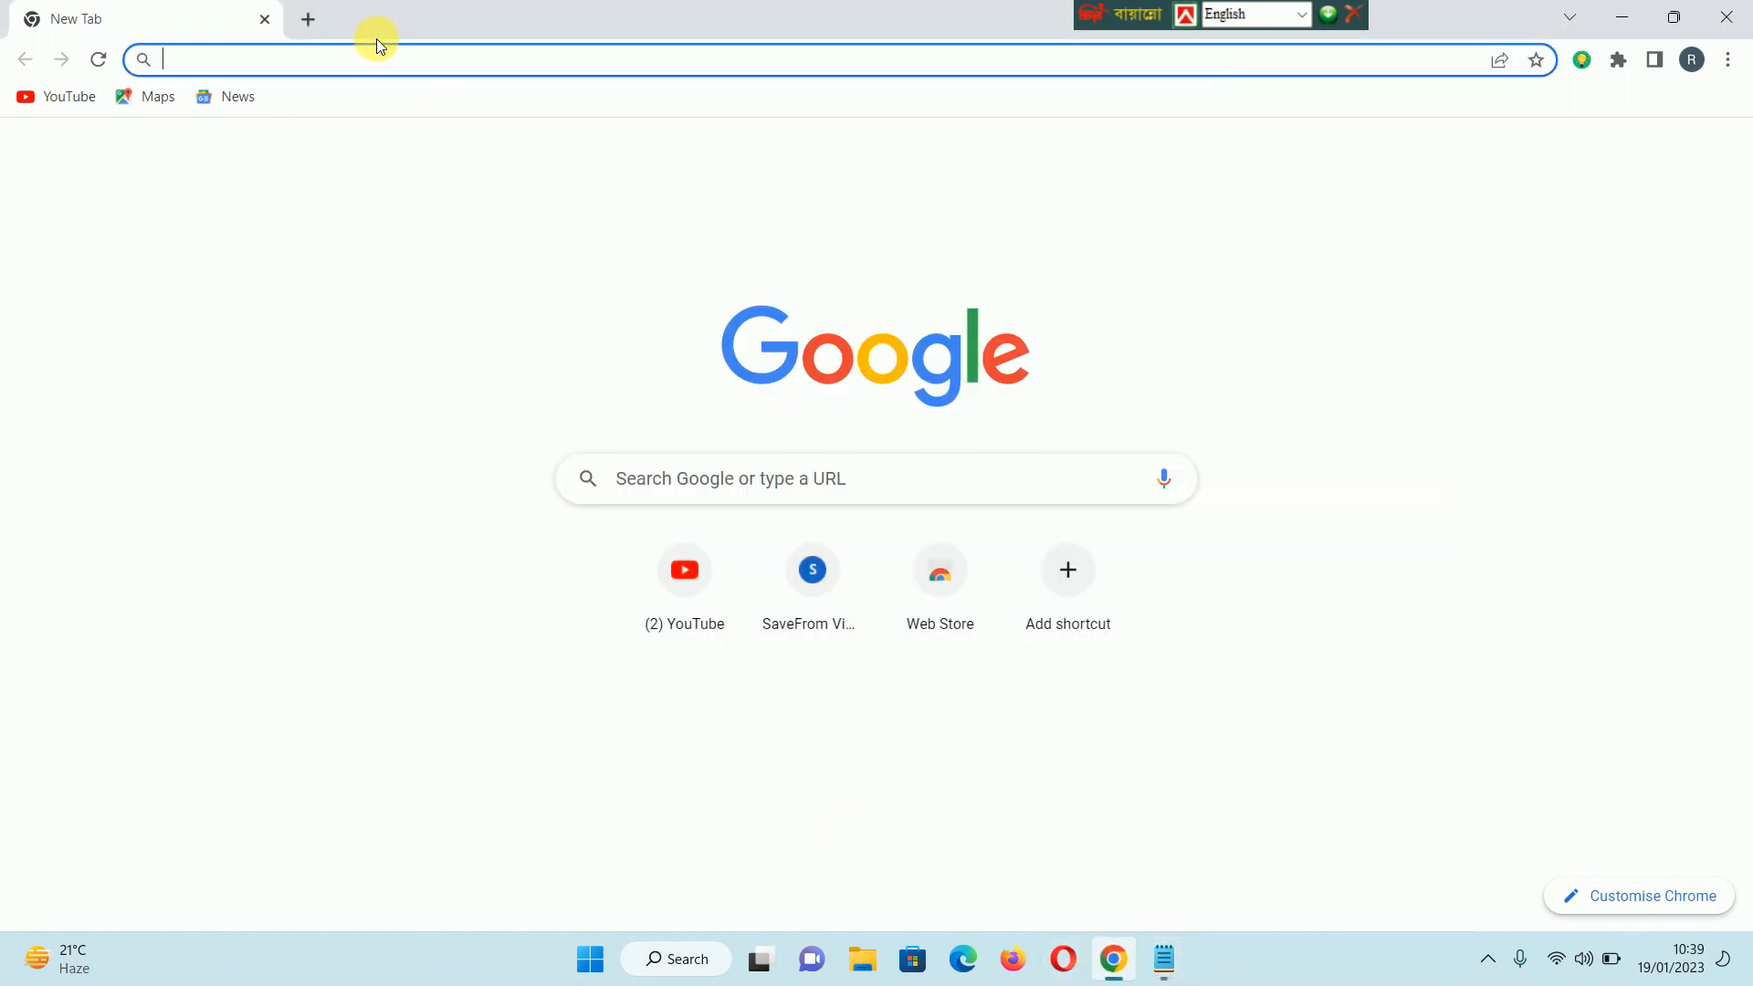
type("lato")
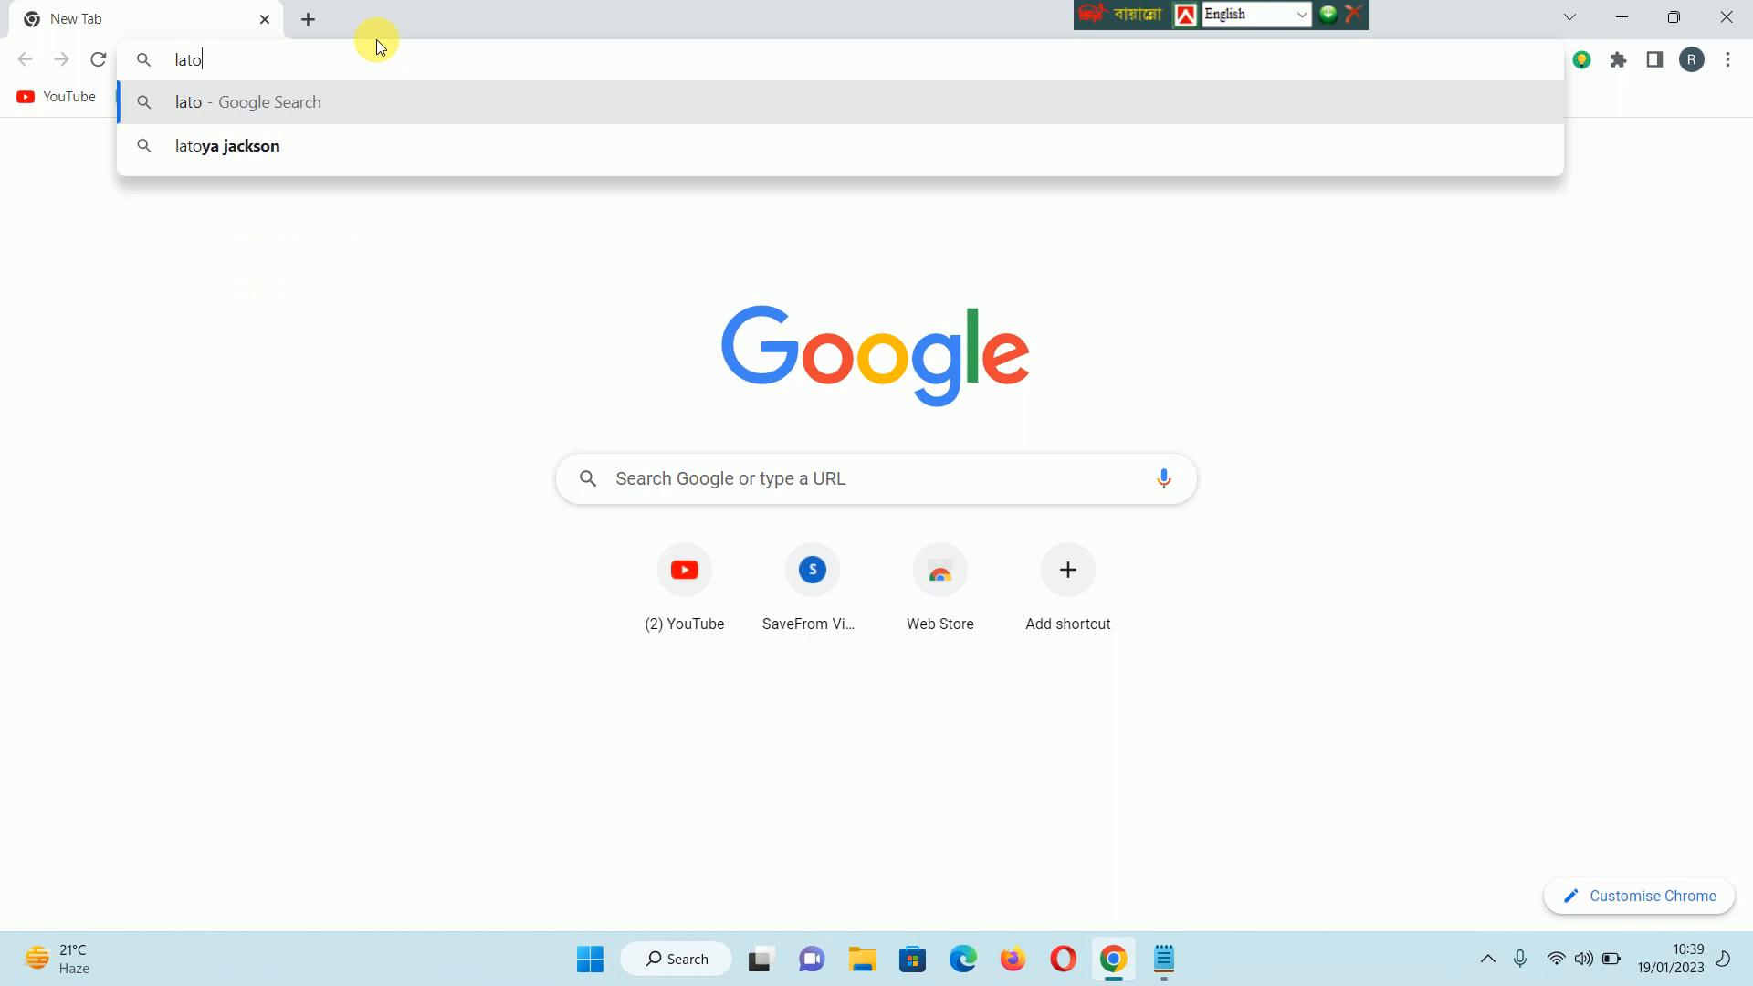
type(" fonts")
key("BackSpace")
key("BackSpace")
key("BackSpace")
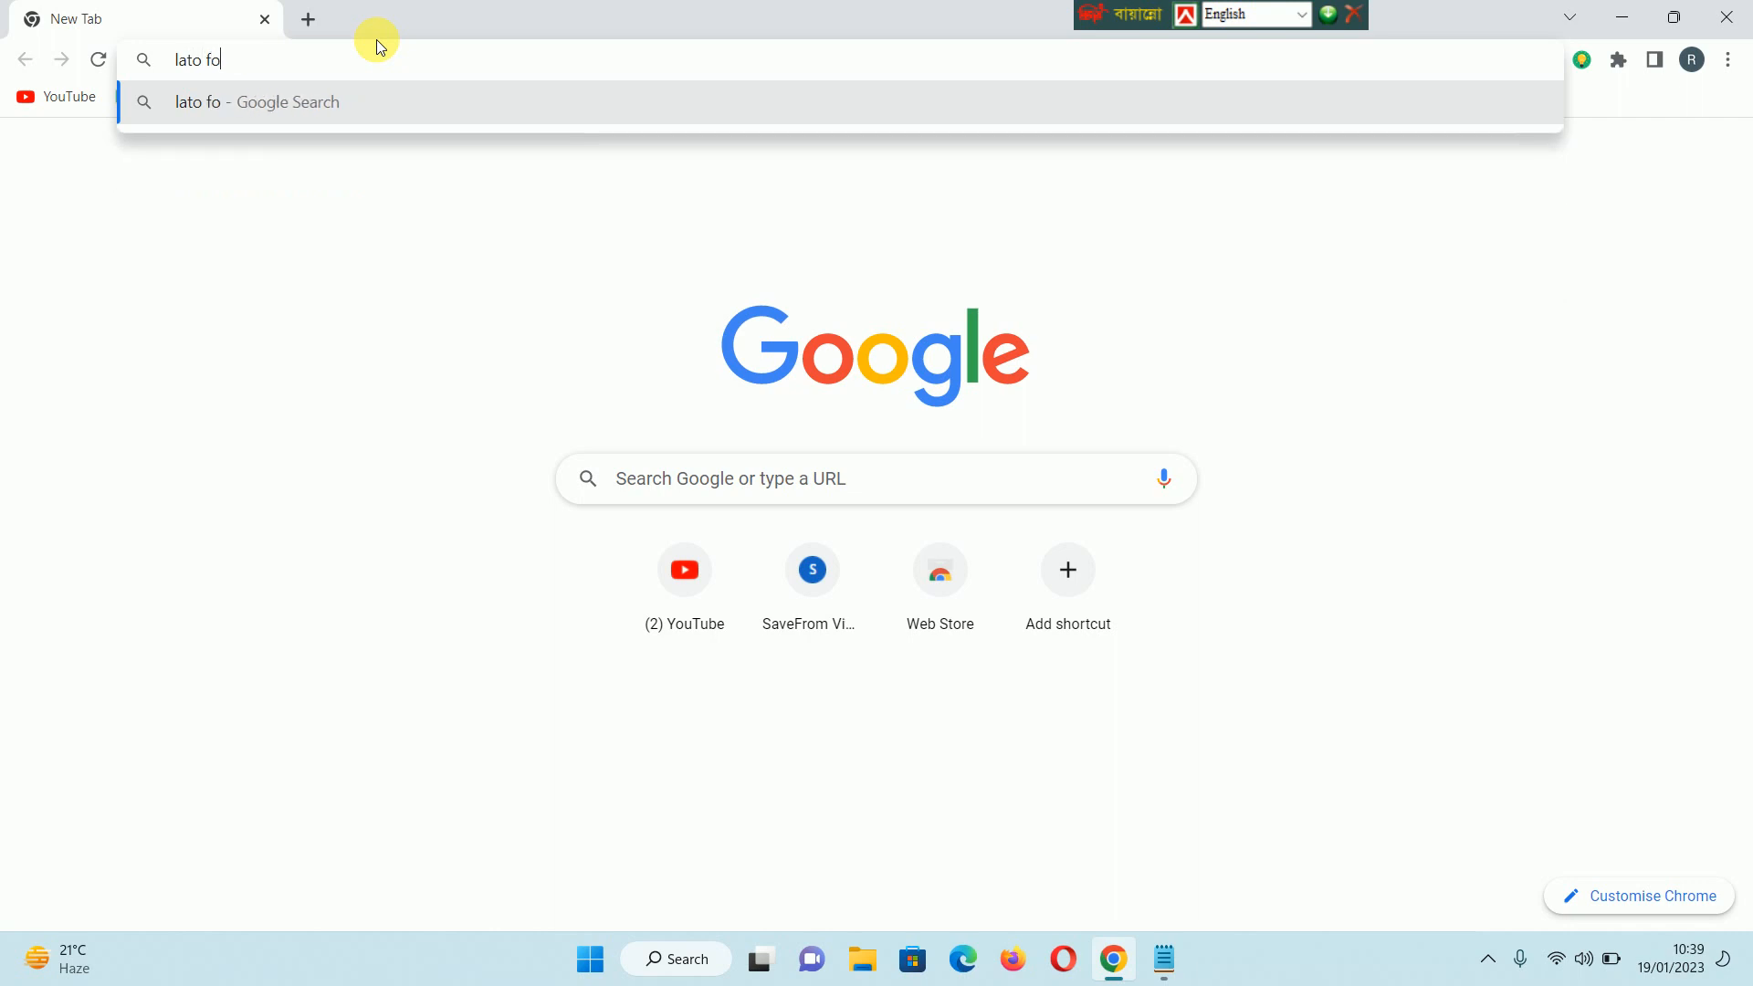
type("nt")
key("Return")
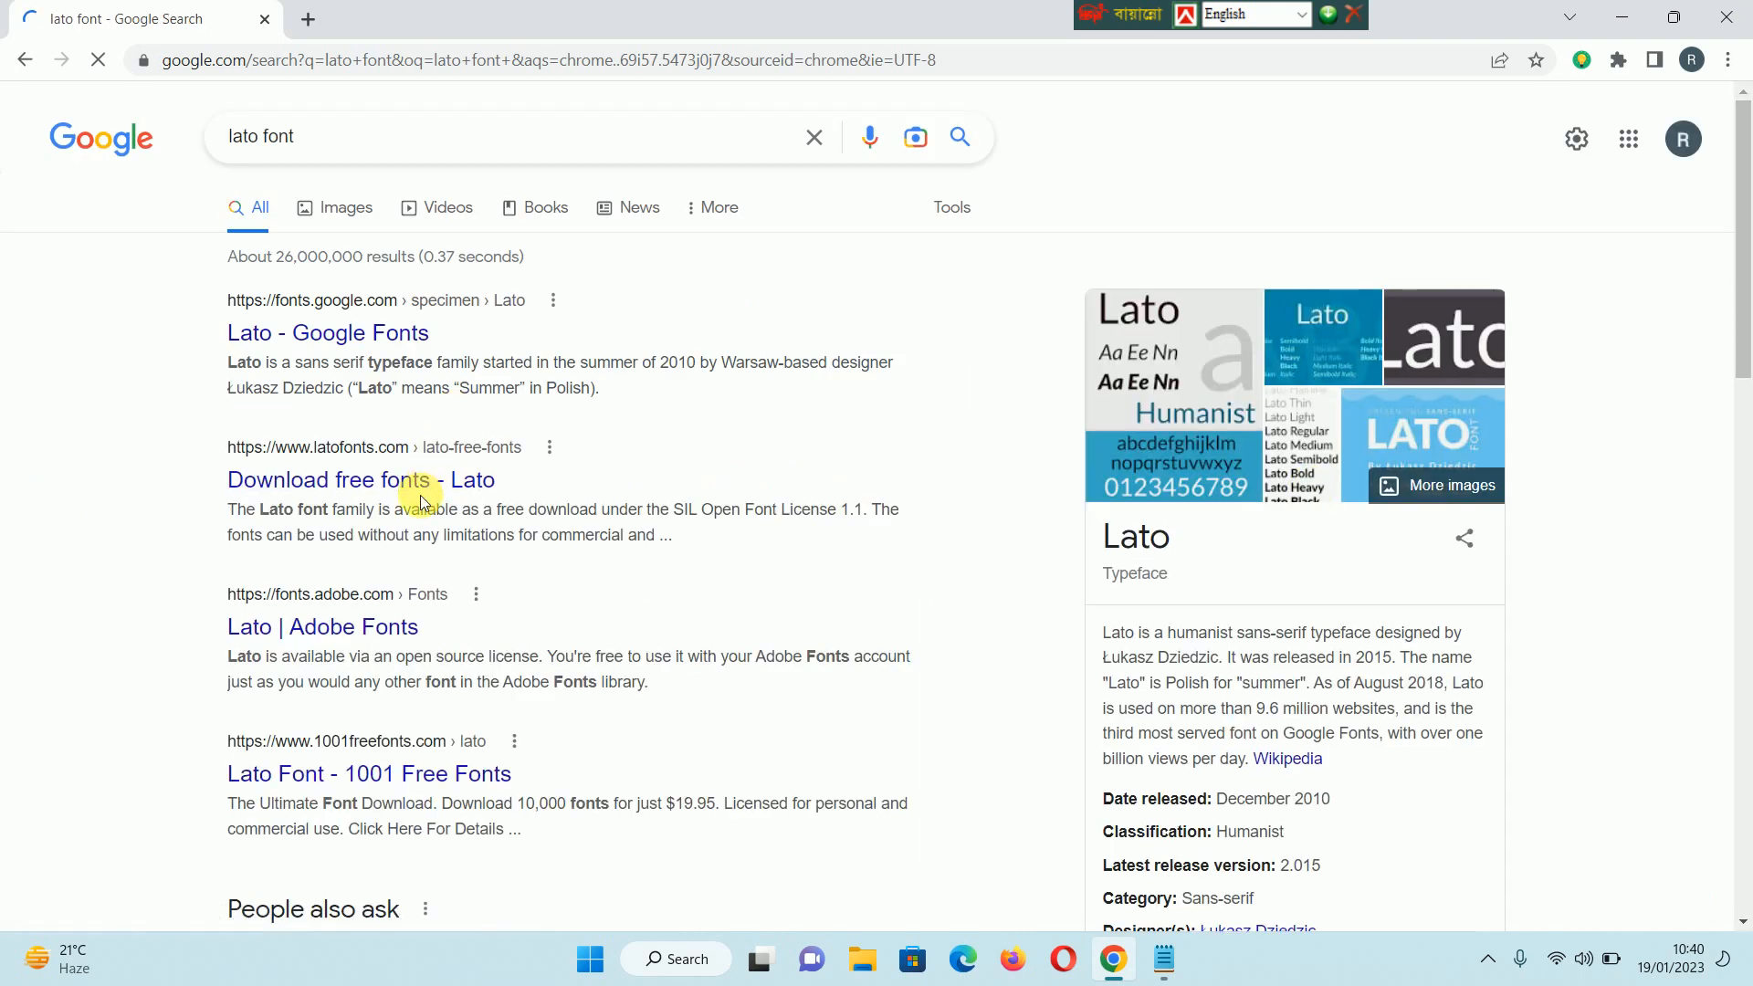
- Download the Lato family from its Google Fonts page and return to the search results
left_click(382, 333)
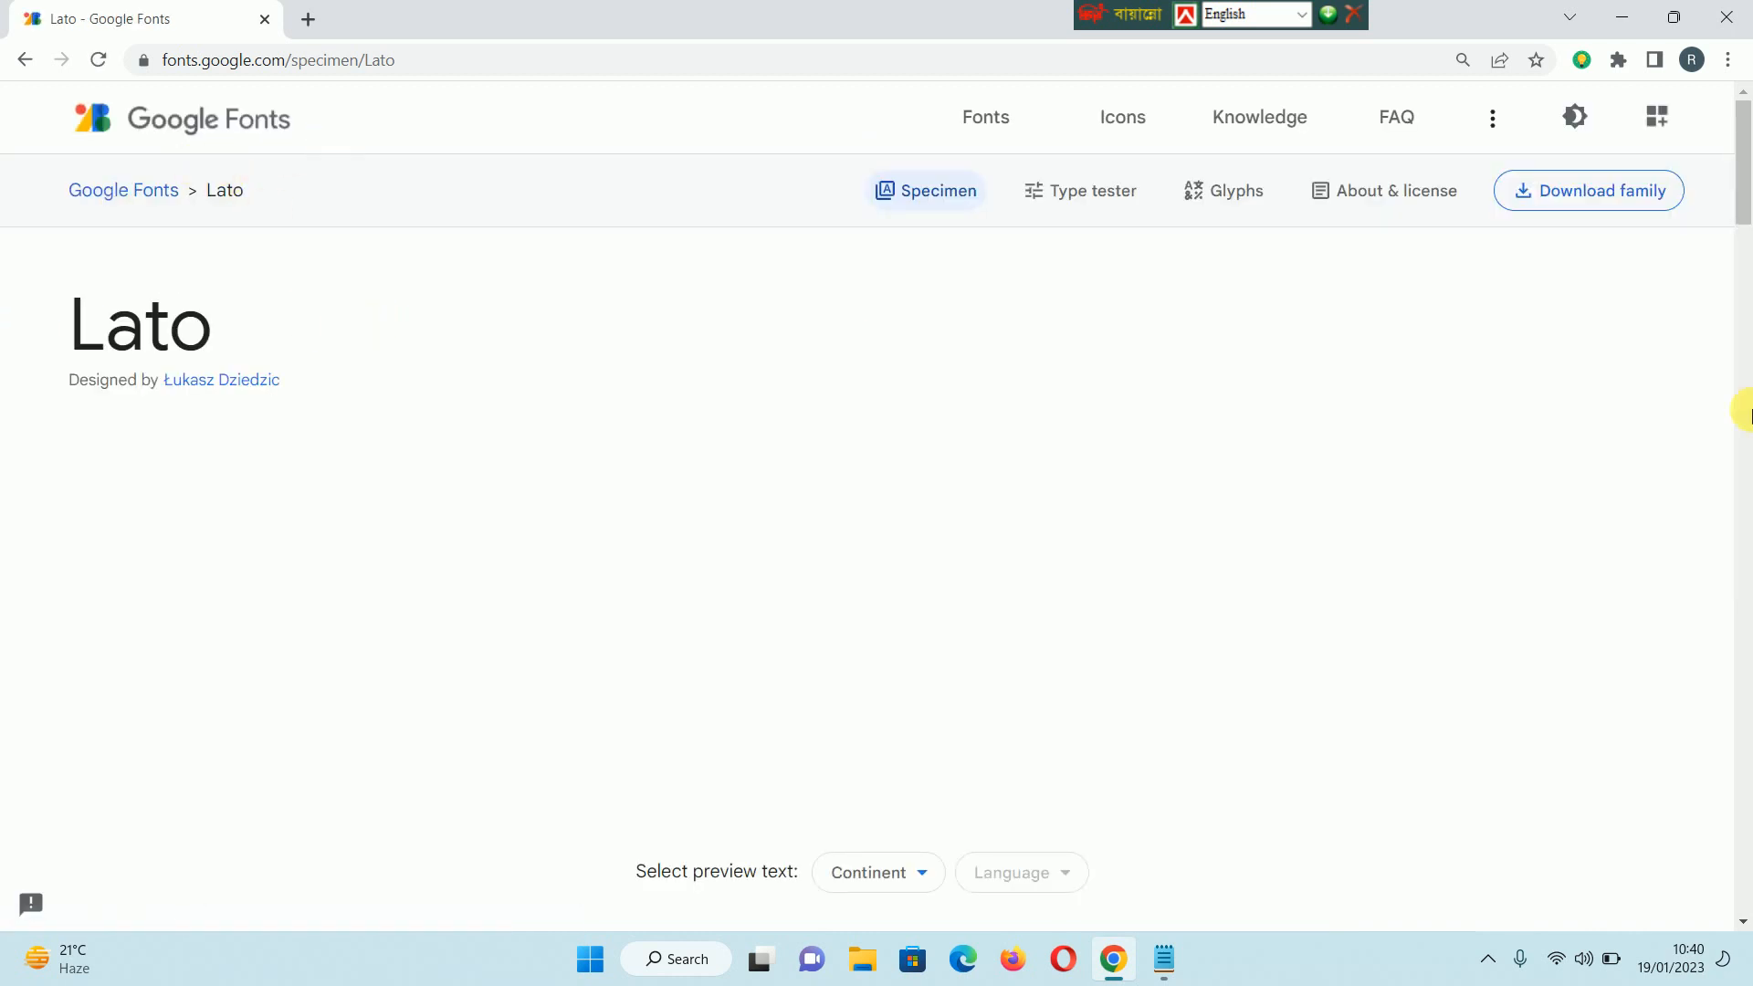
left_click(1582, 194)
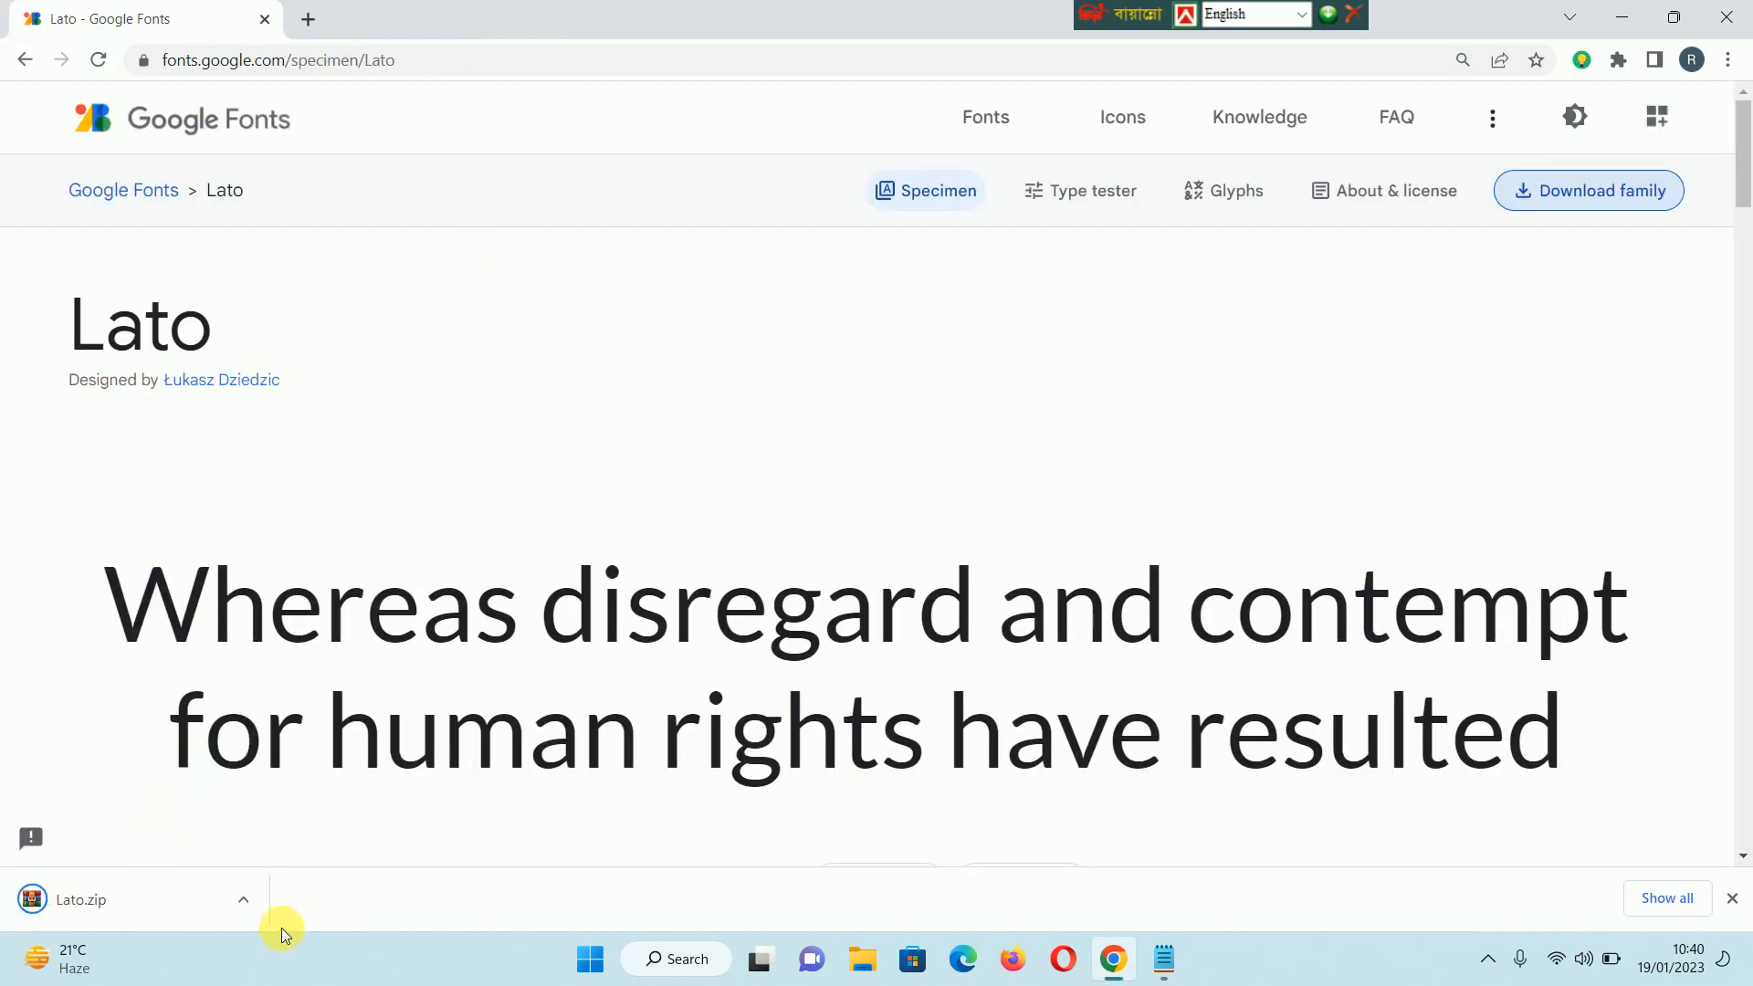
left_click(11, 60)
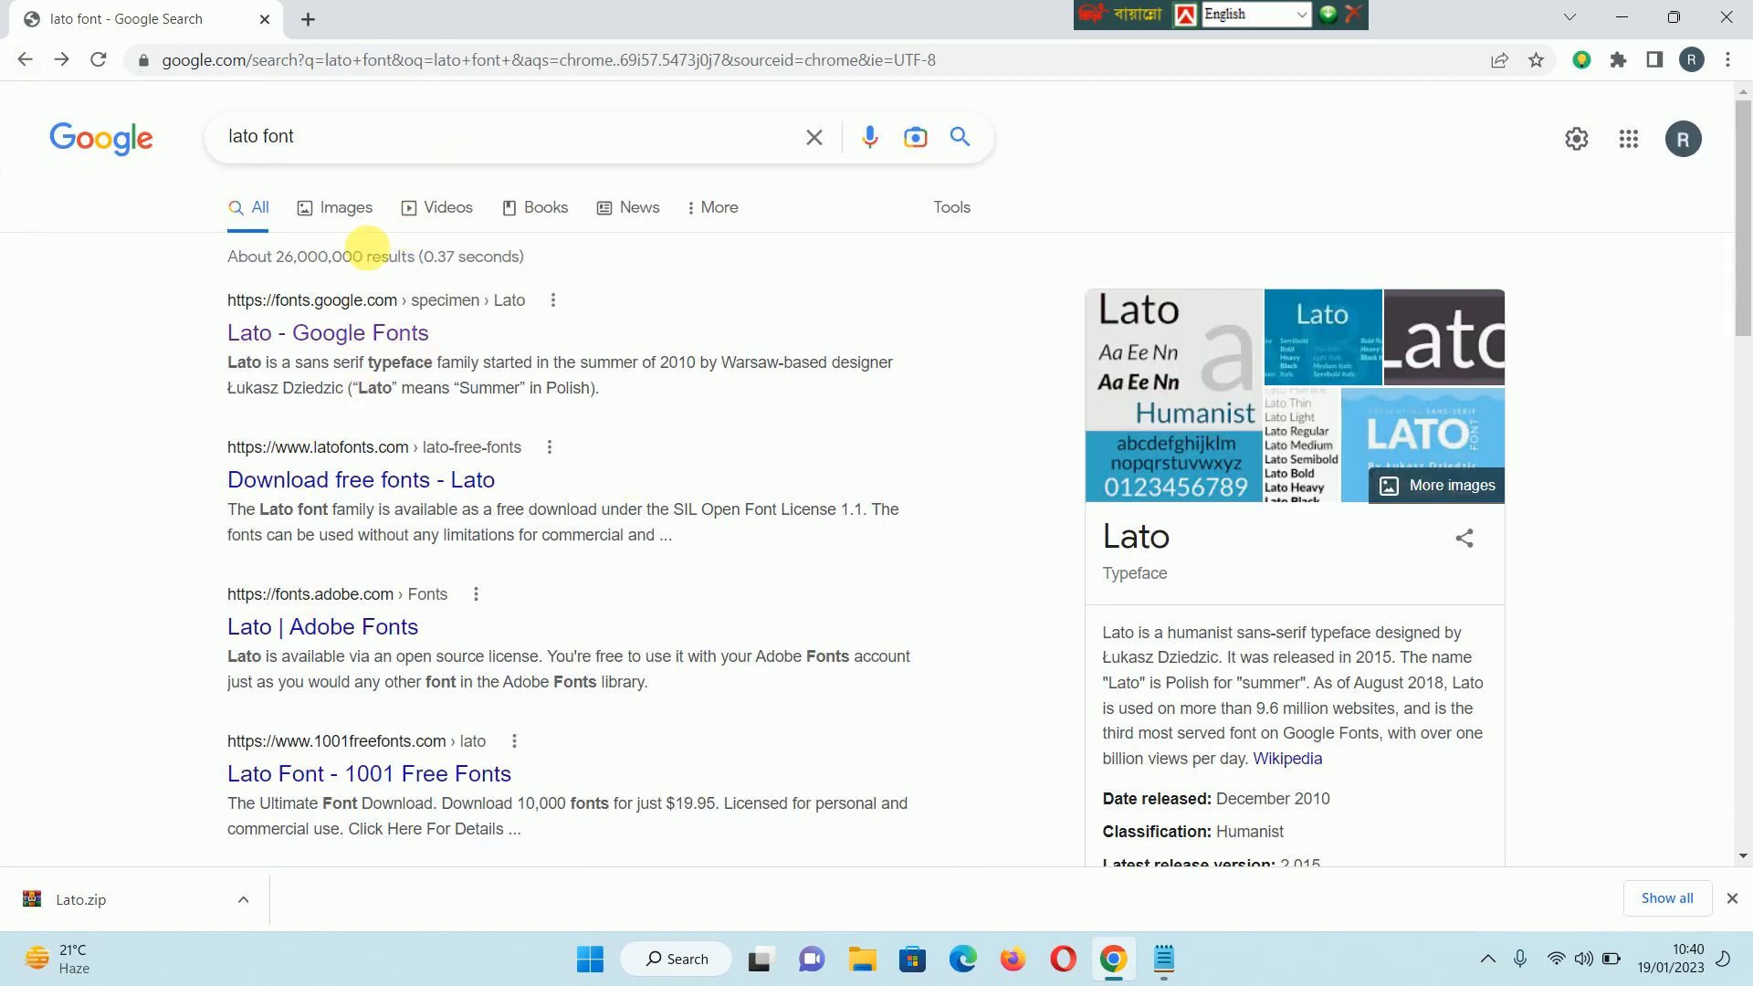
- Search Google for "the font" and open the DaFont website from the results
left_click(384, 129)
key("ctrl+a")
type("tha")
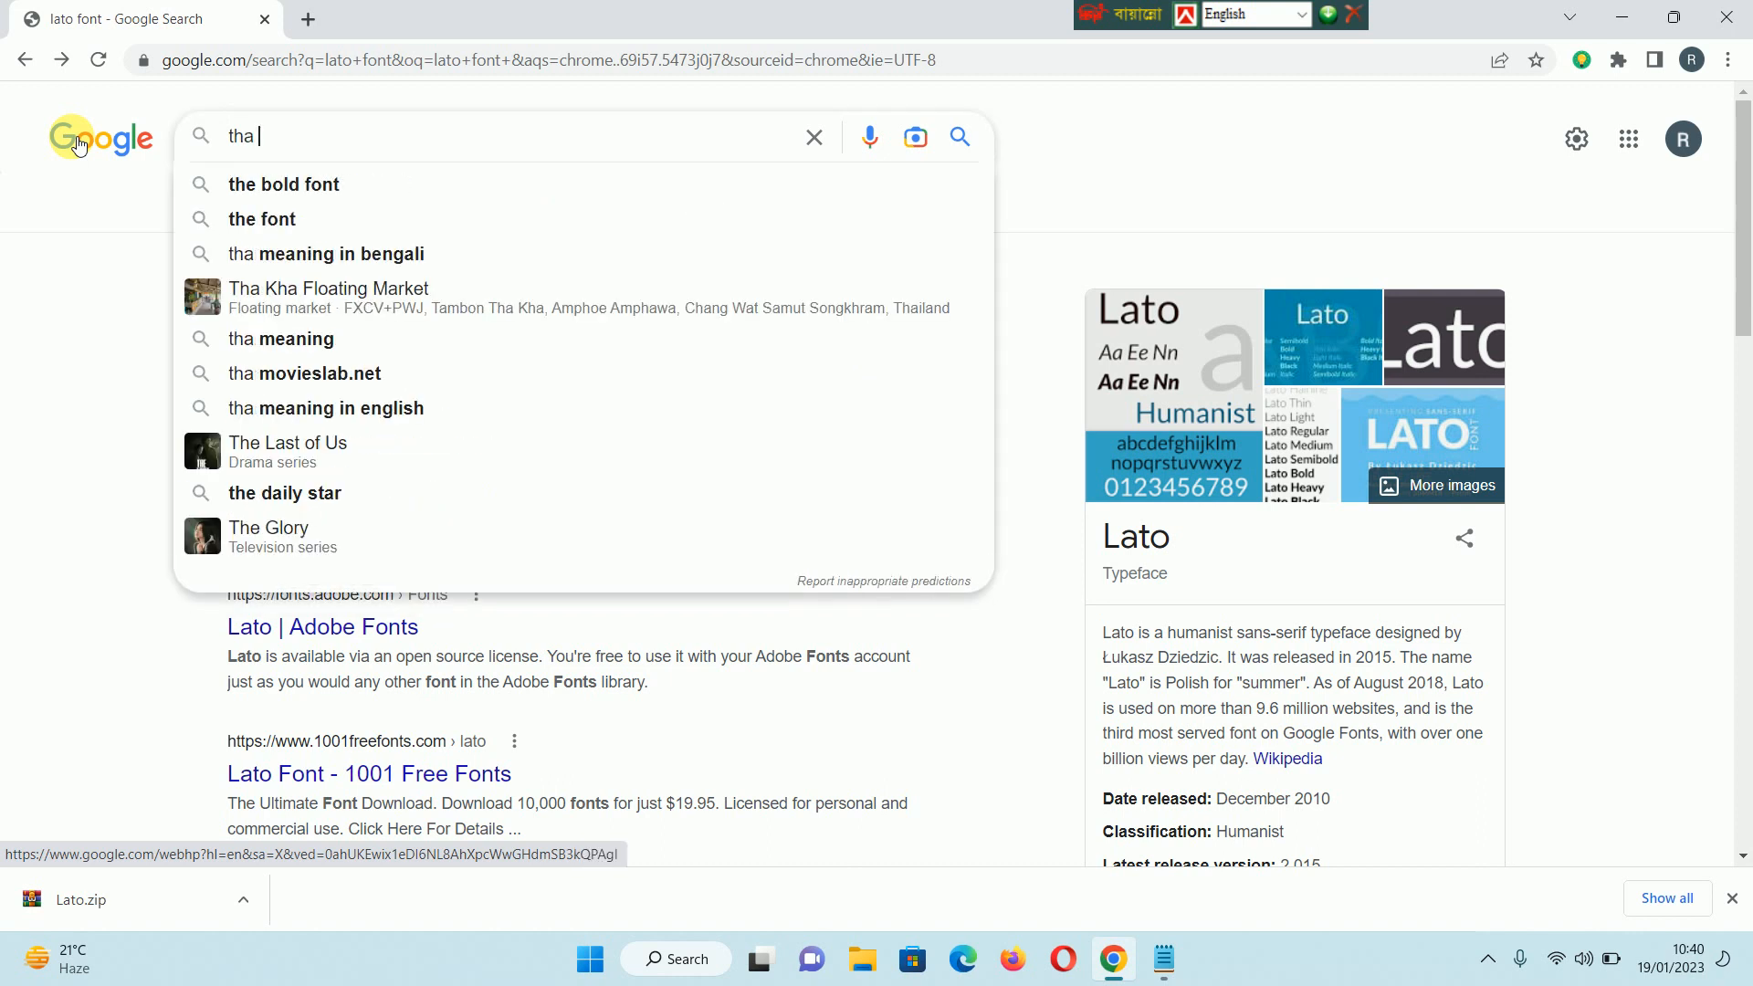
type(" font")
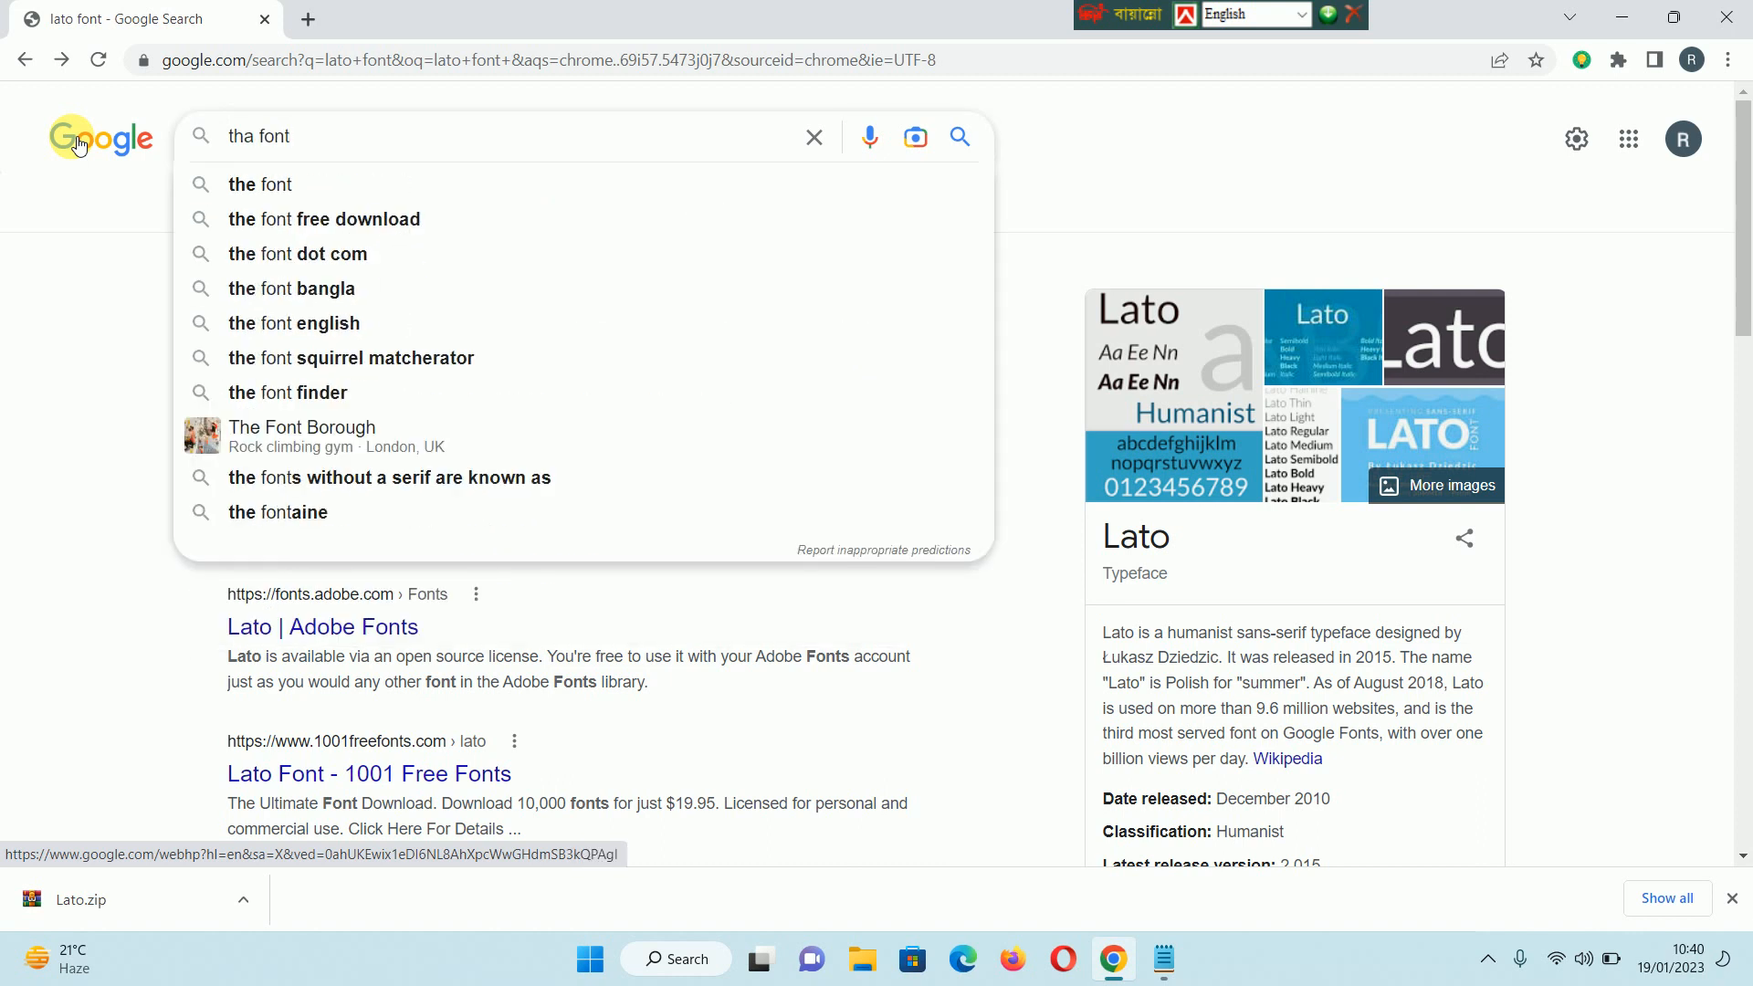
left_click(347, 183)
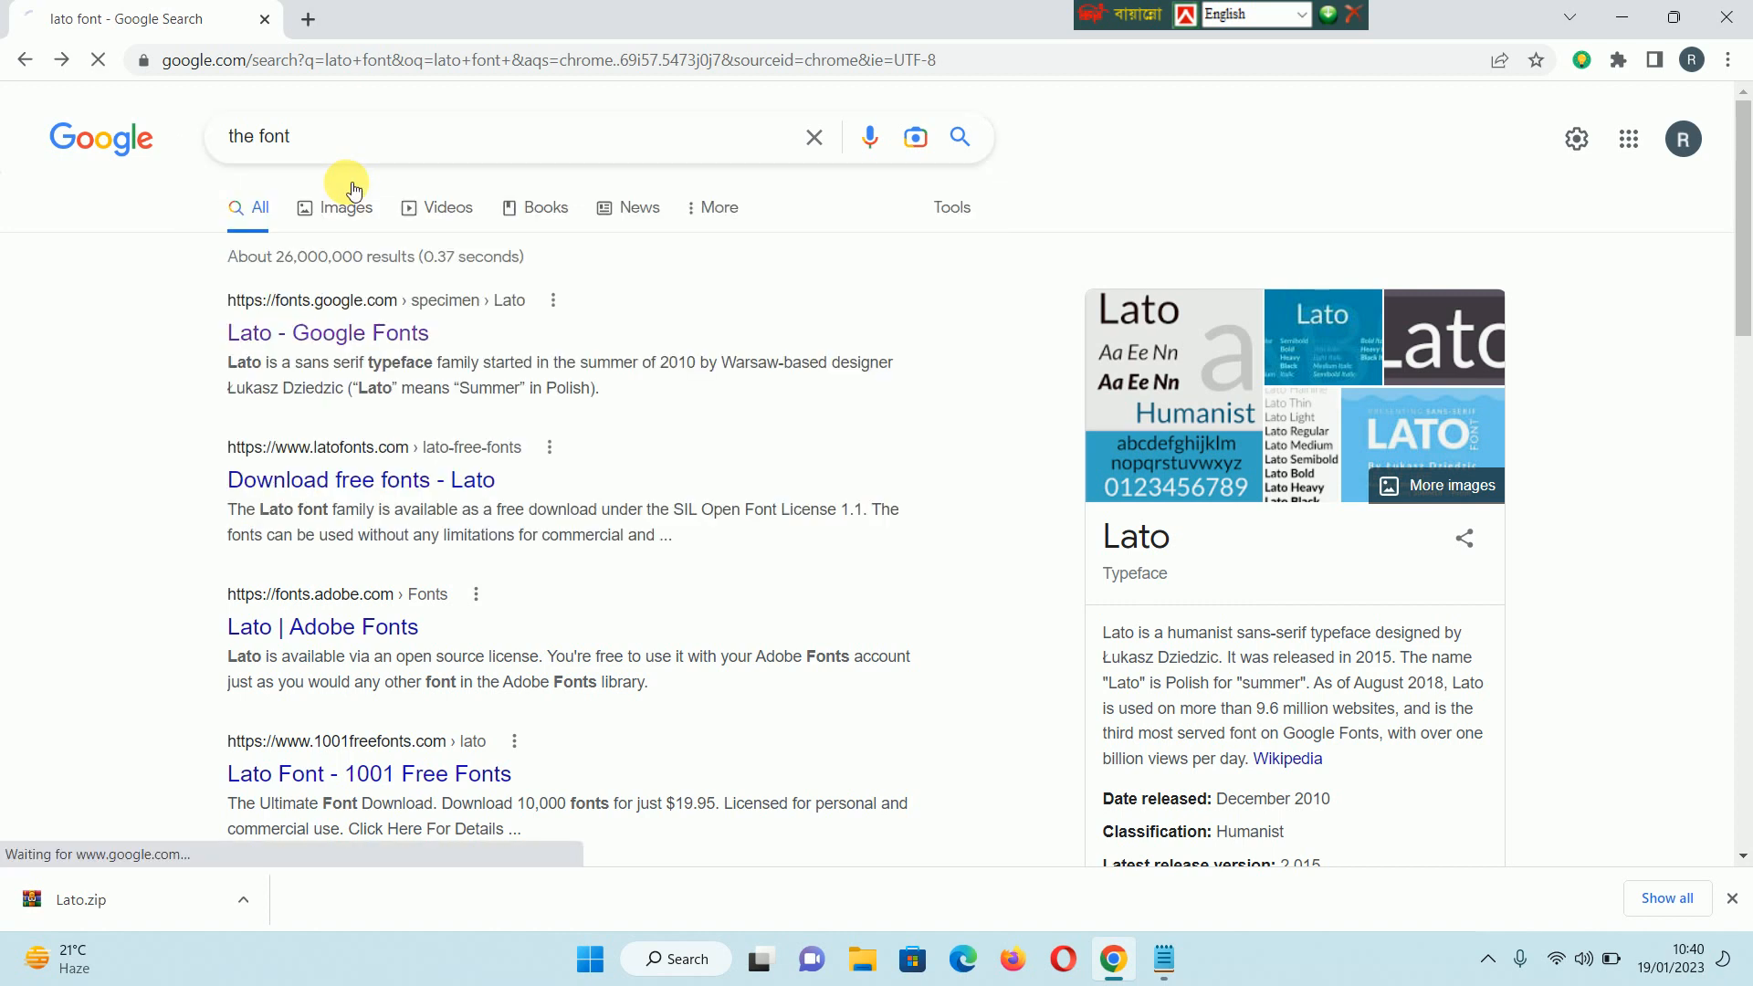
left_click_drag(334, 145, 243, 139)
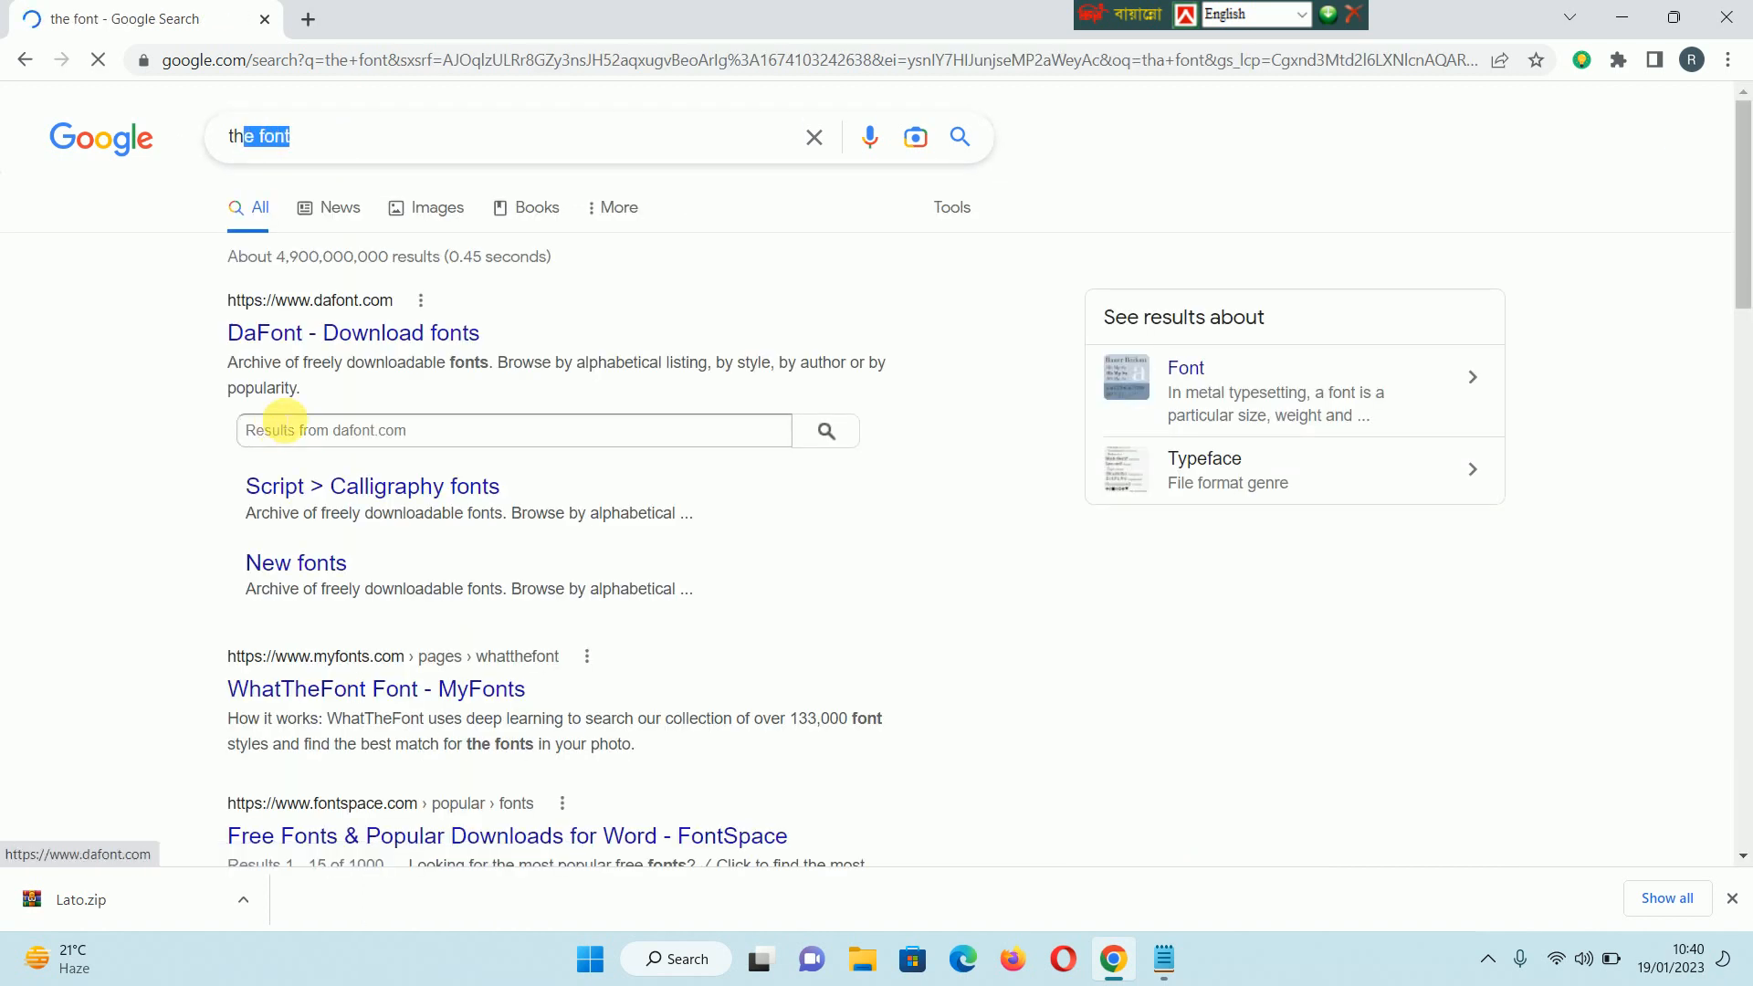
left_click(90, 583)
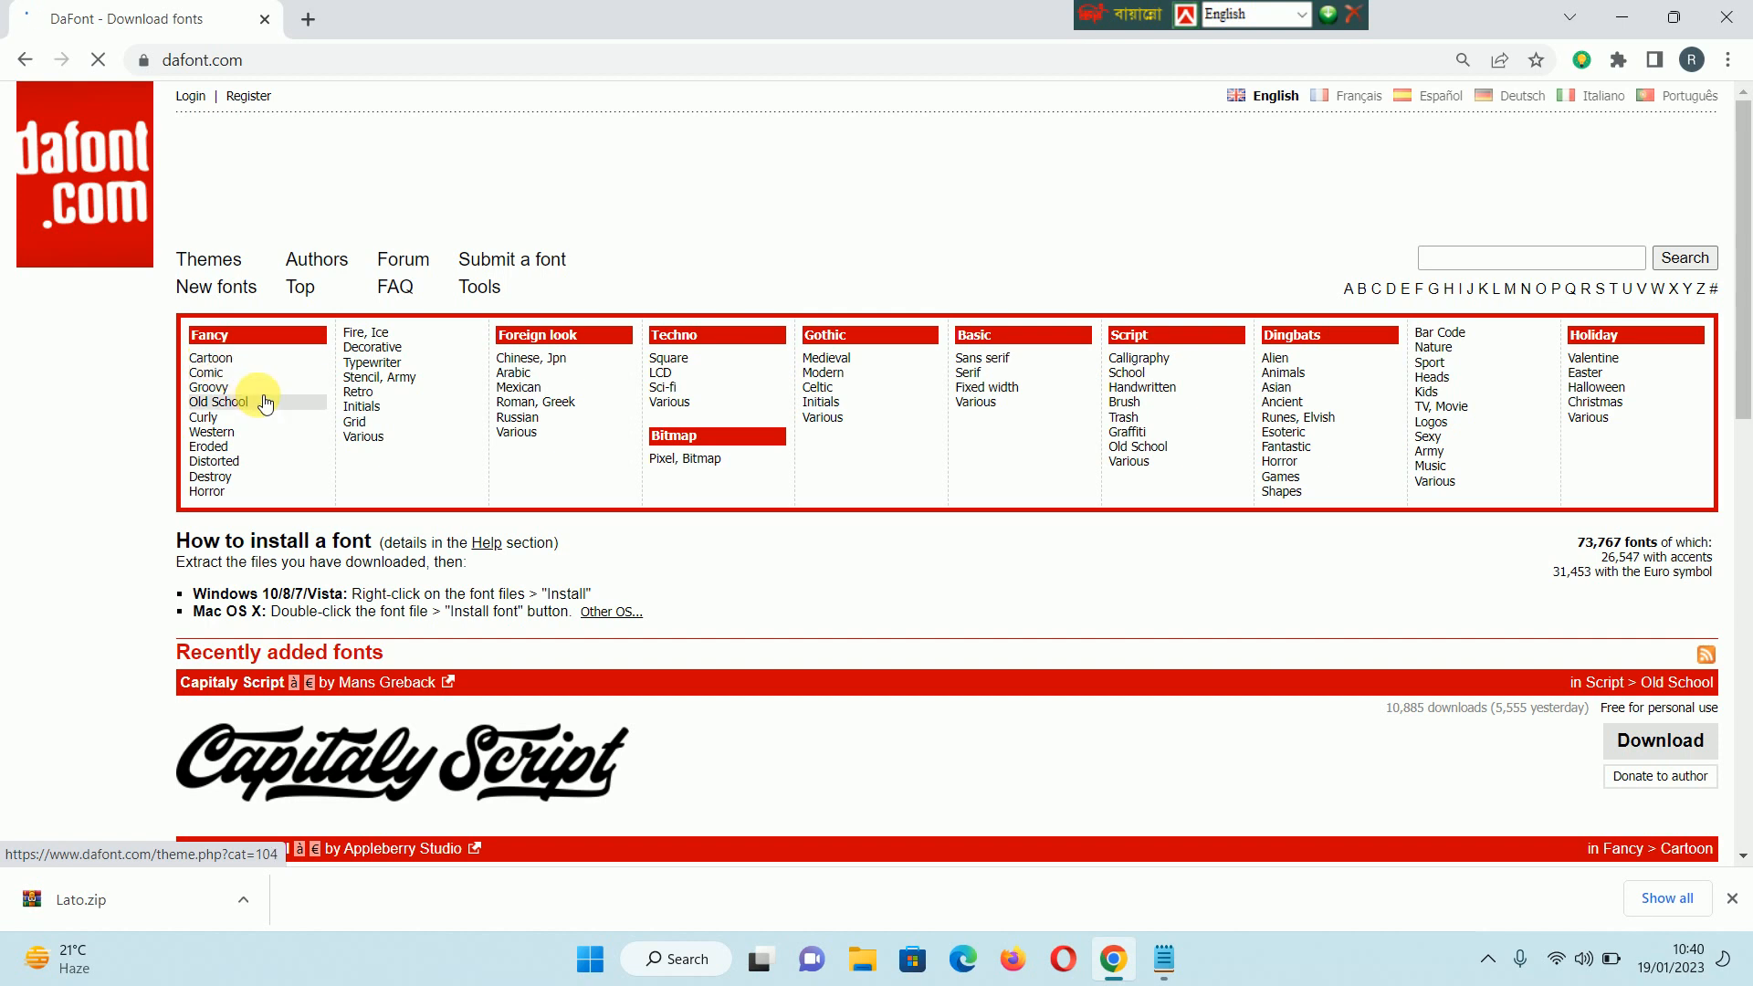
- Browse the fonts in DaFont's Fancy > Cartoon category
scroll(786, 653, "down", 9)
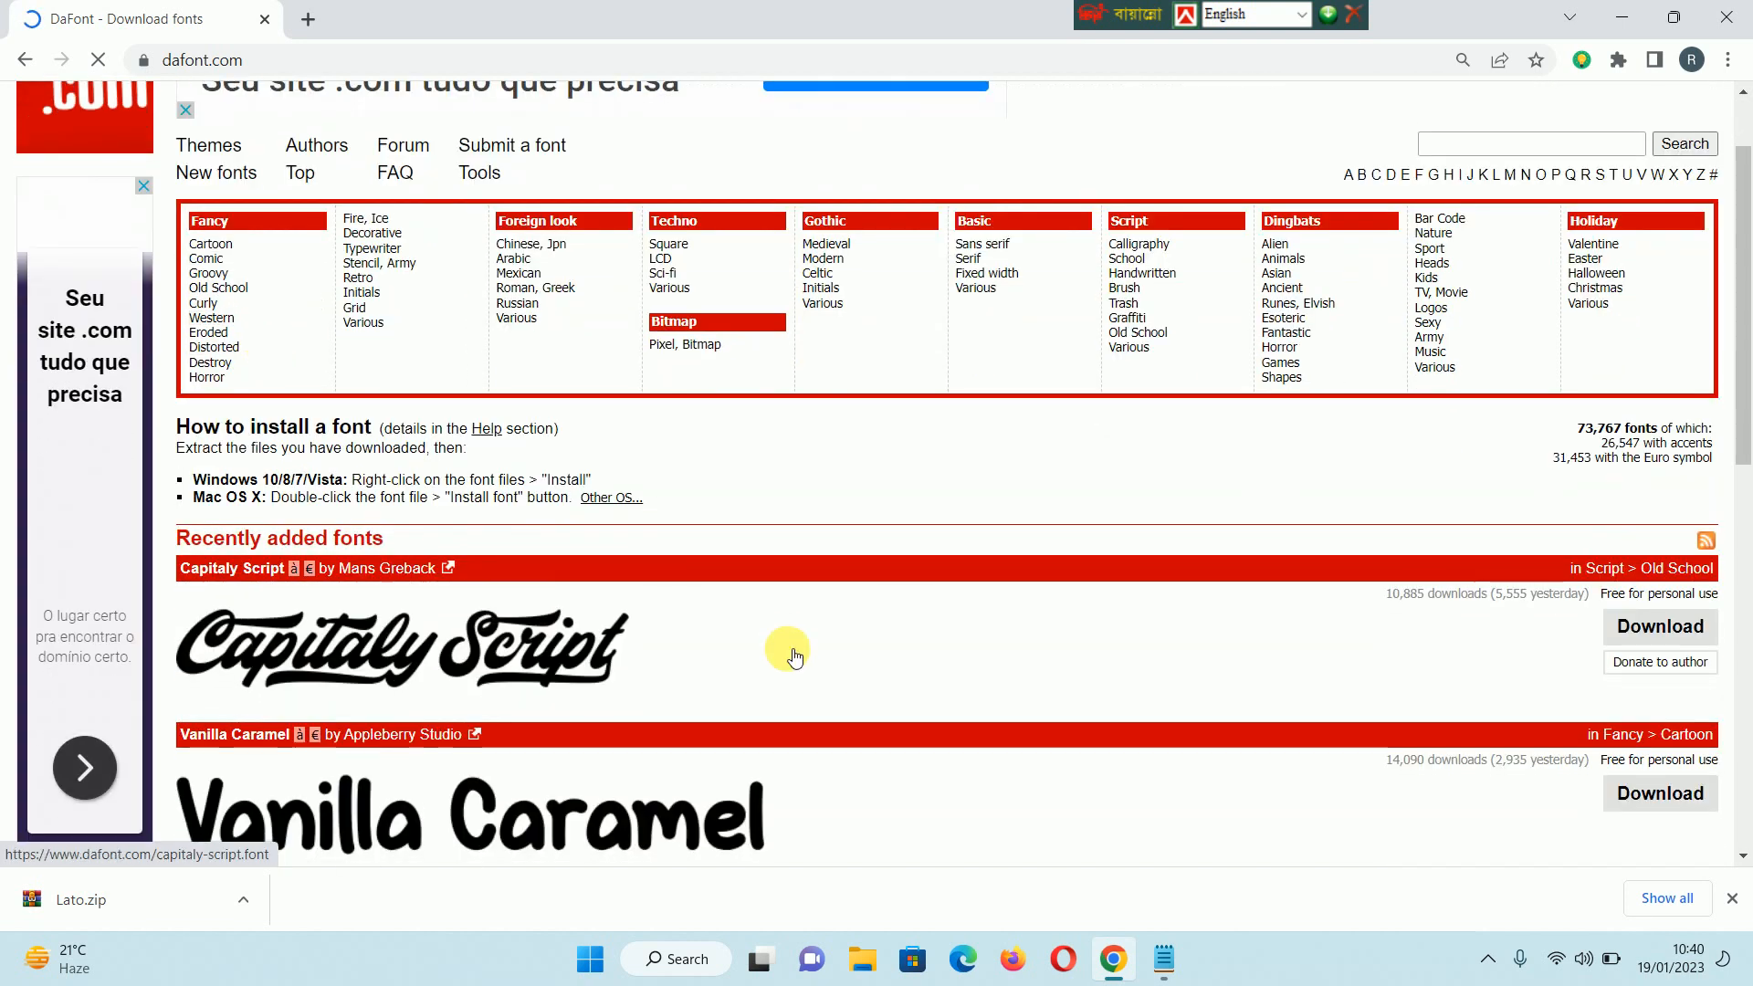
scroll(552, 639, "up", 6)
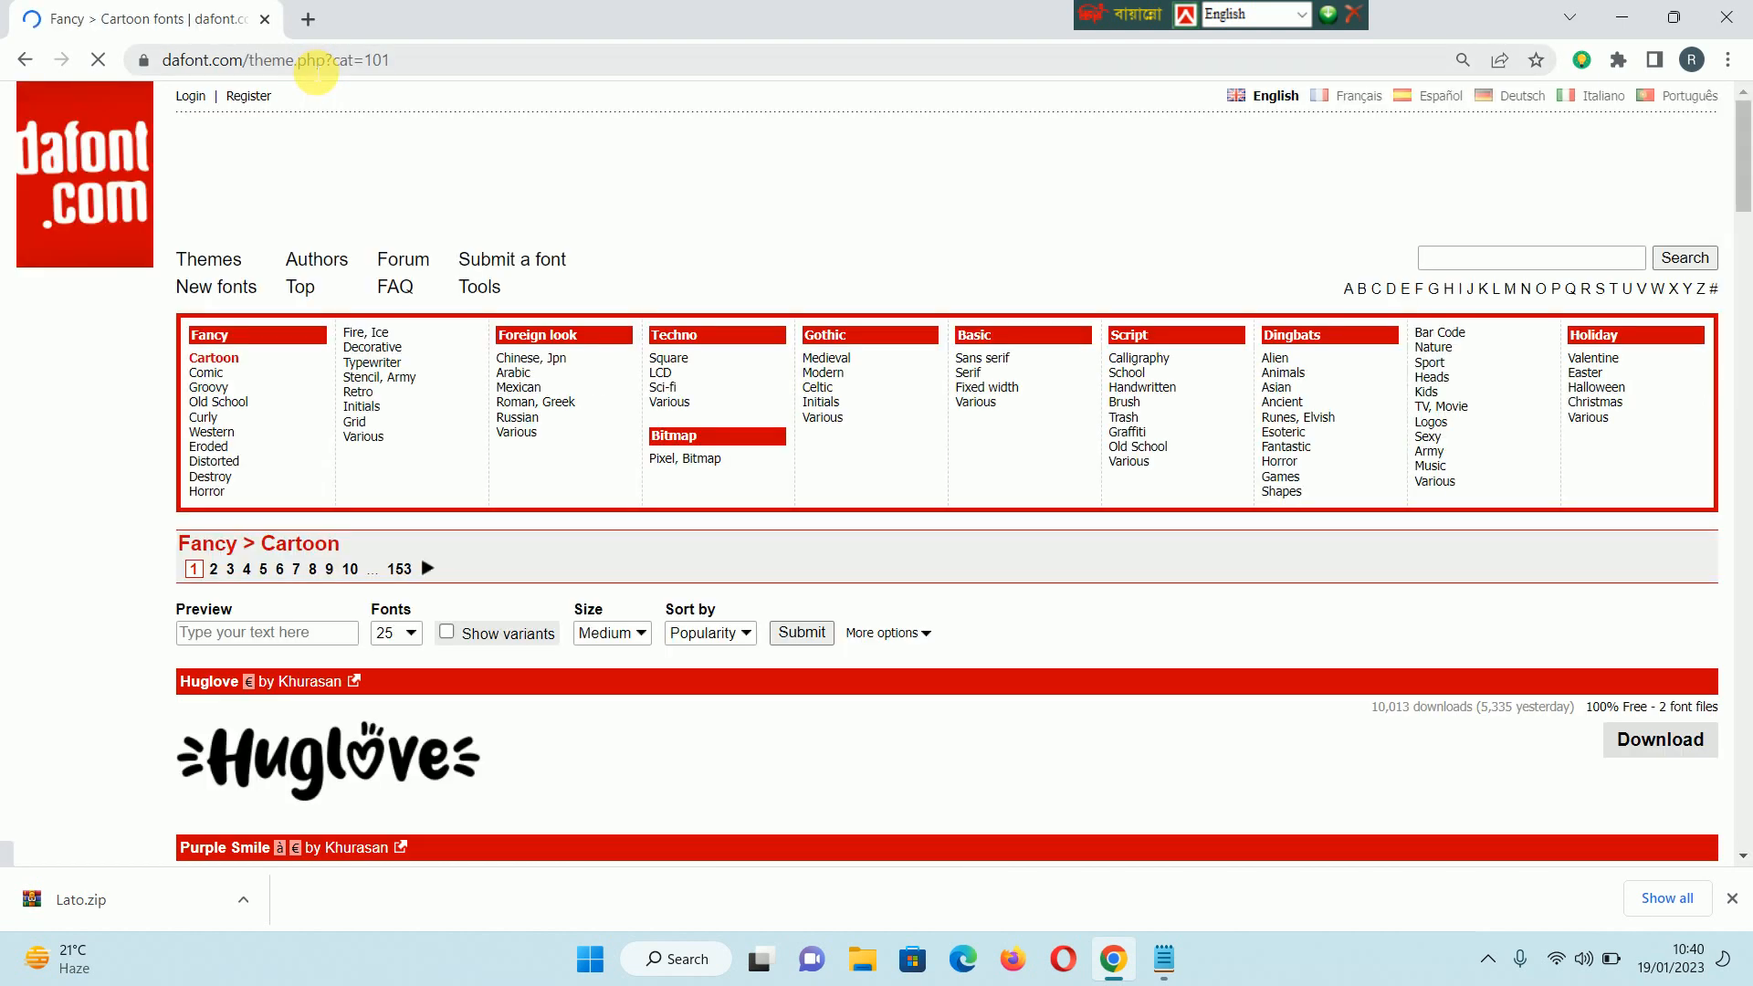
scroll(550, 334, "down", 6)
scroll(601, 522, "down", 7)
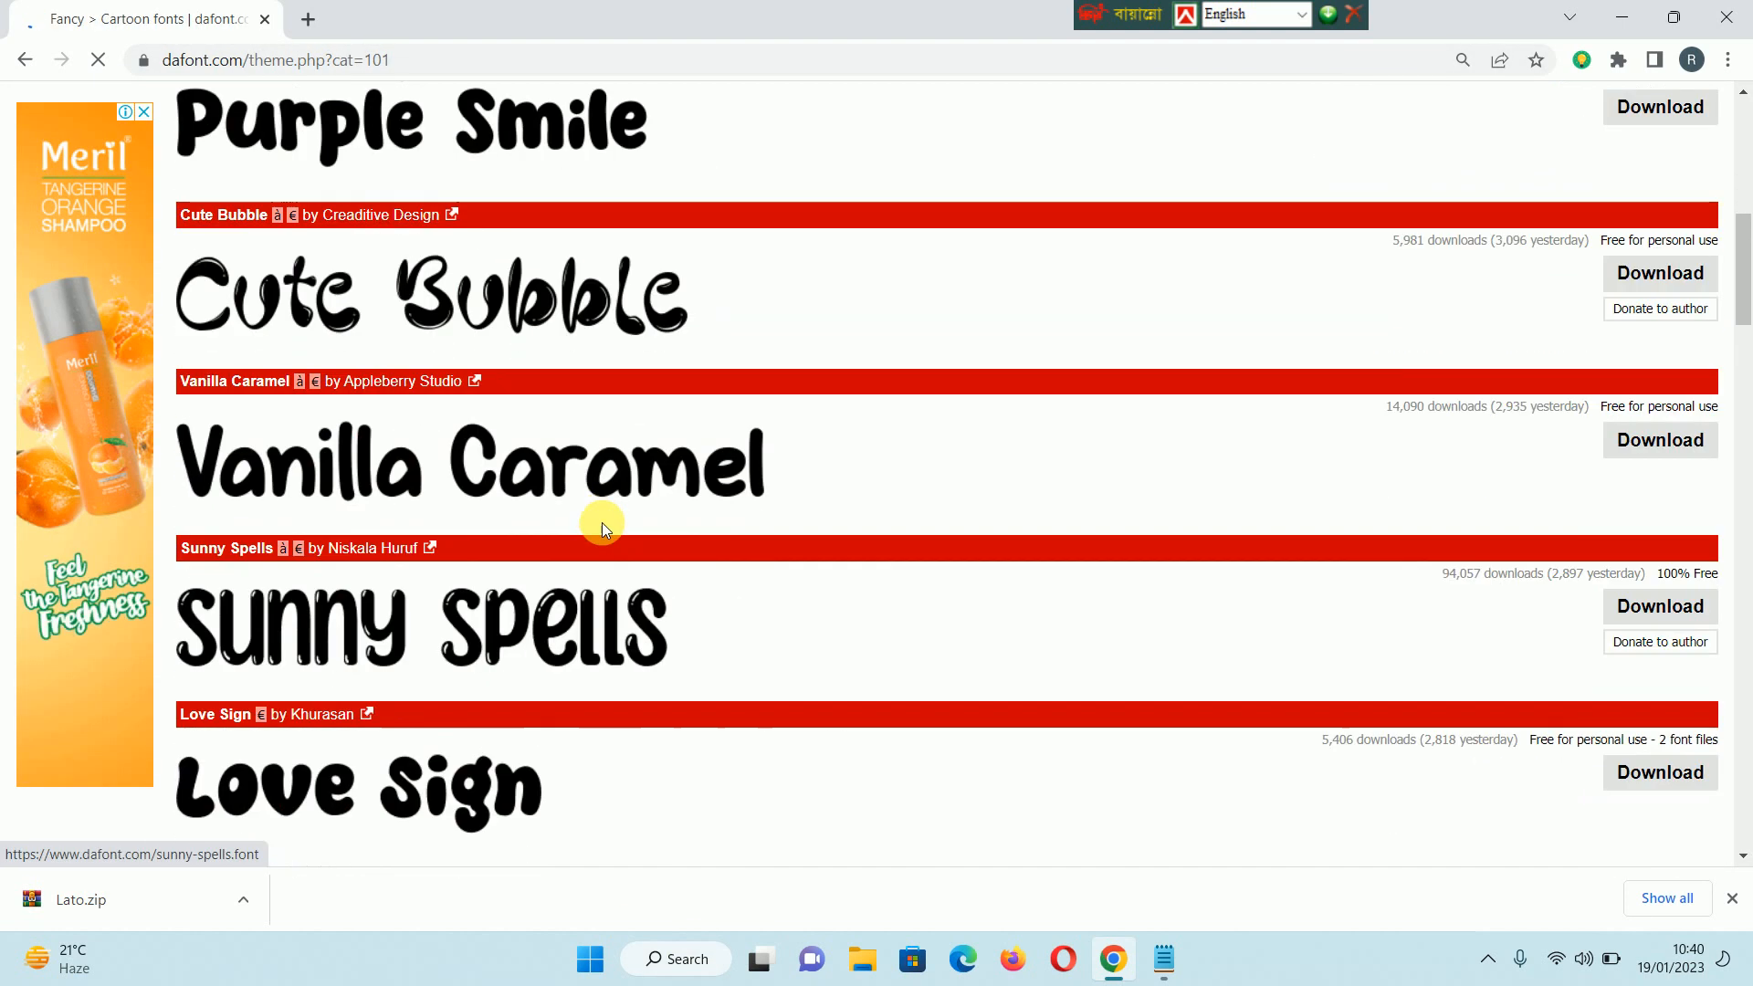
scroll(606, 523, "down", 6)
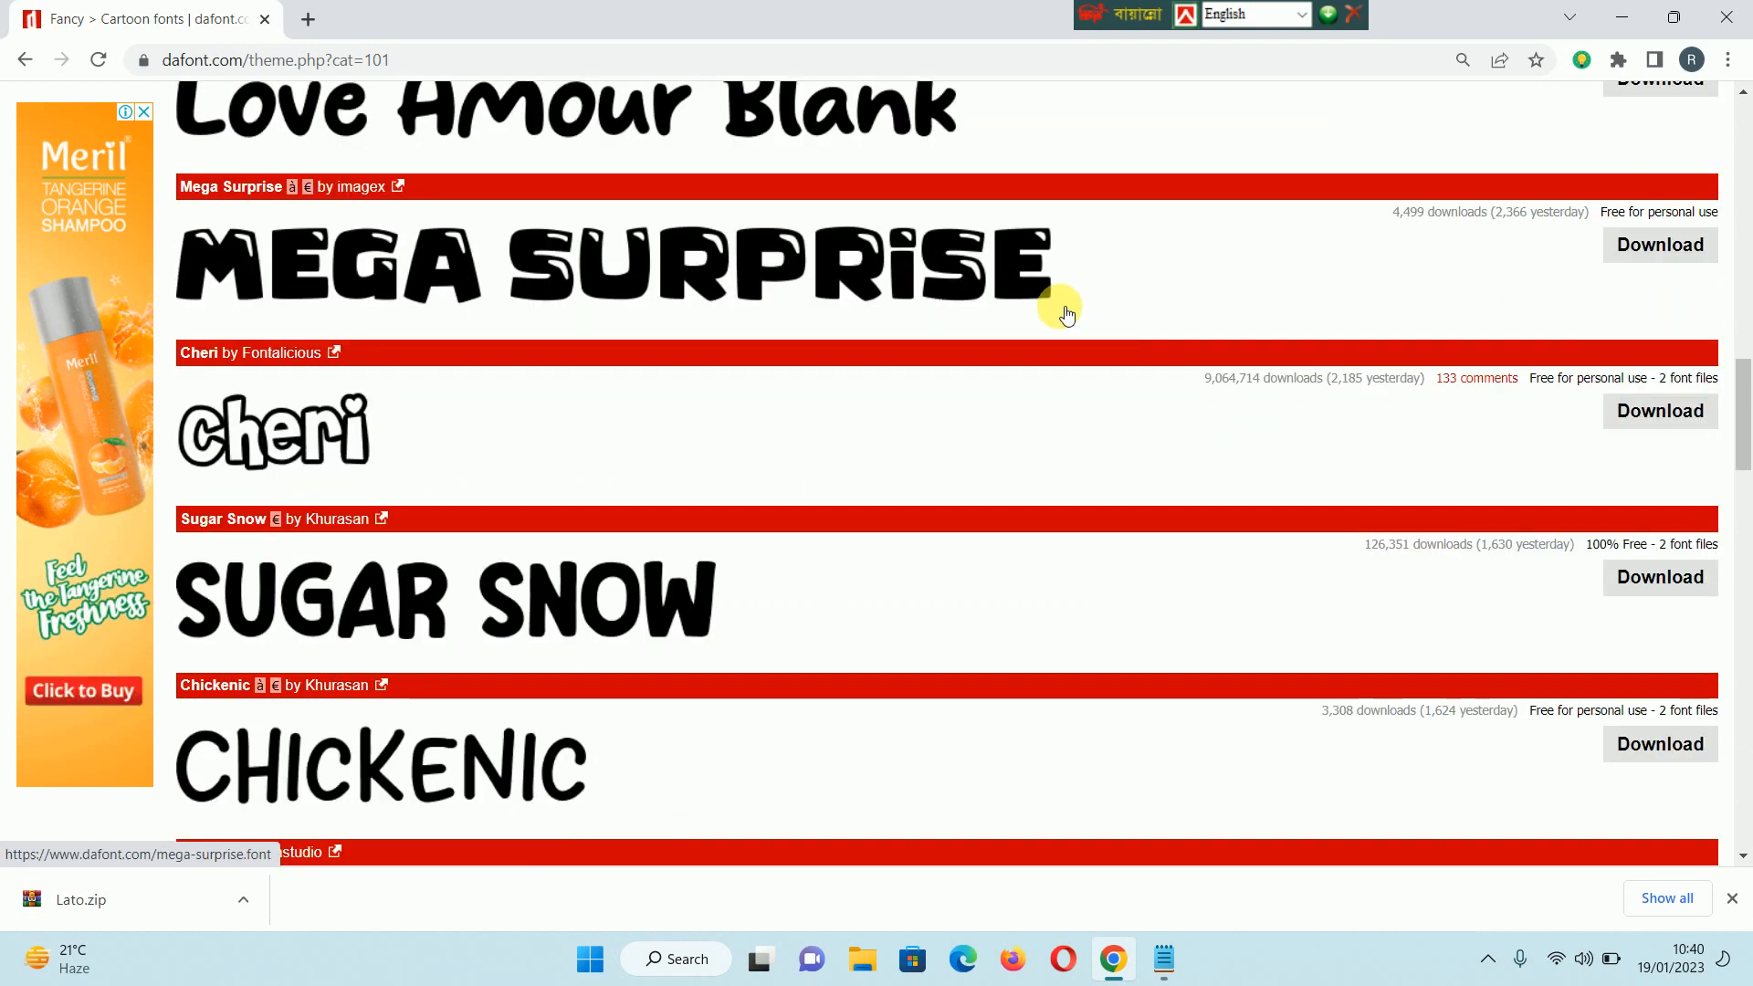
scroll(1059, 310, "up", 15)
scroll(68, 358, "up", 3)
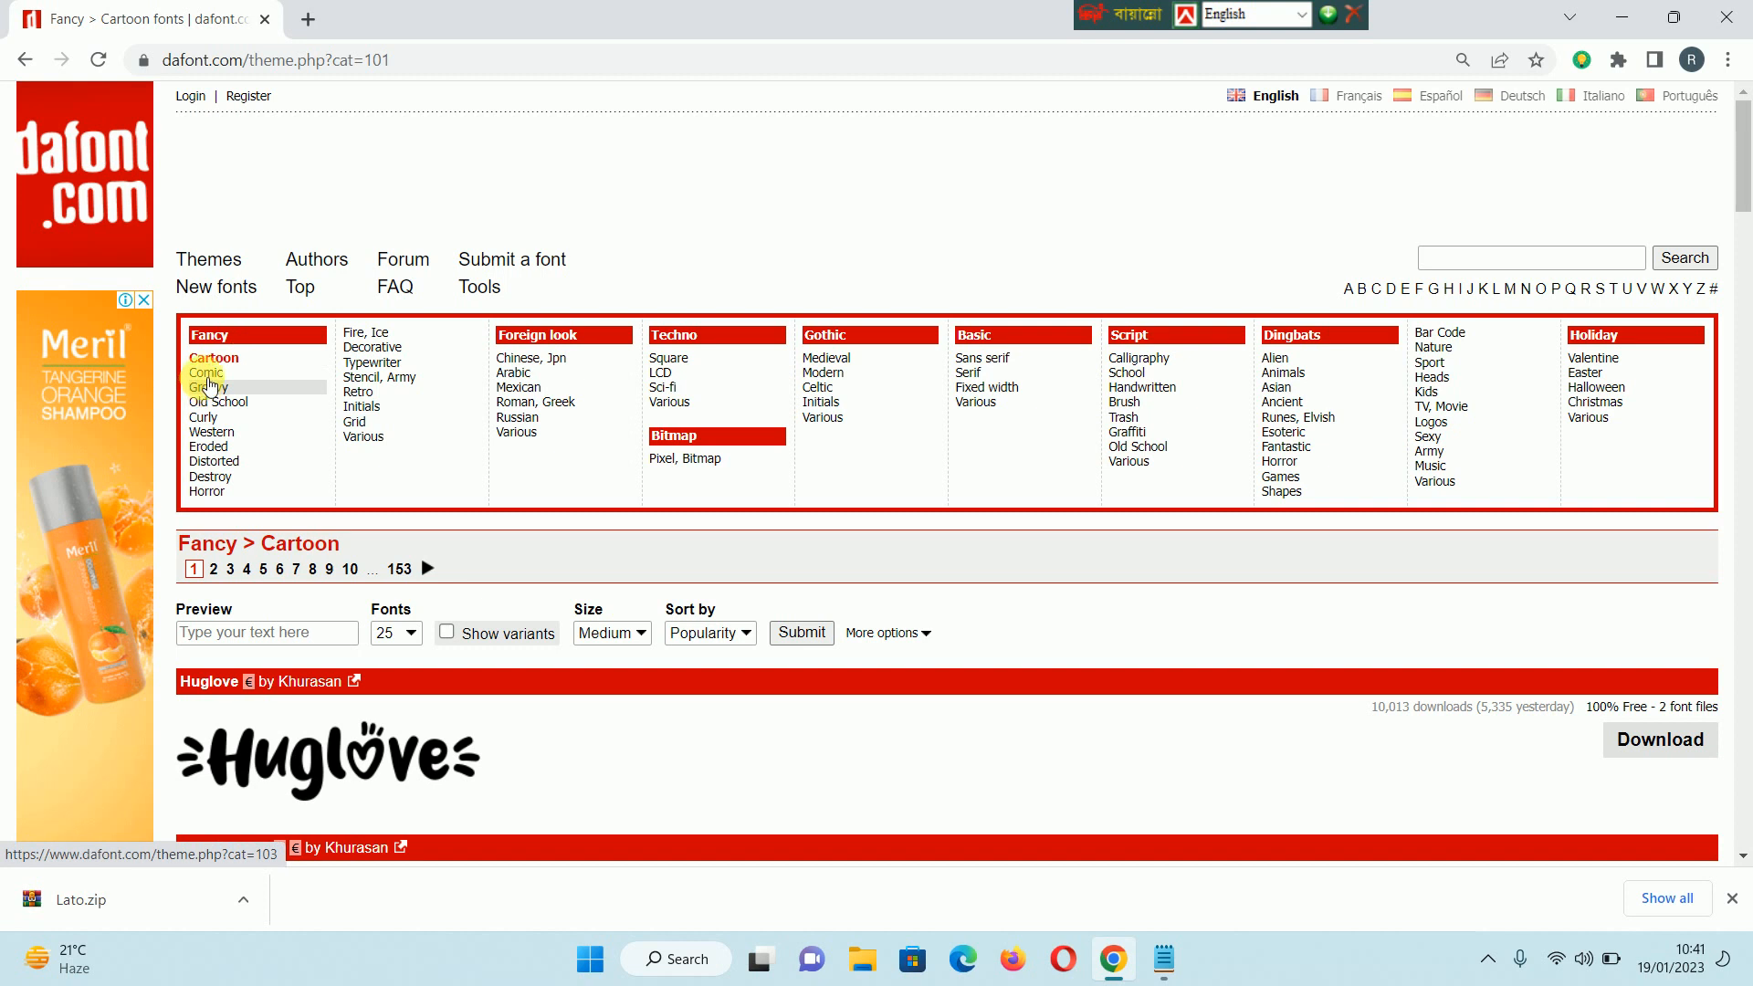
- Open the Fancy > Comic category and look through its fonts
left_click(205, 373)
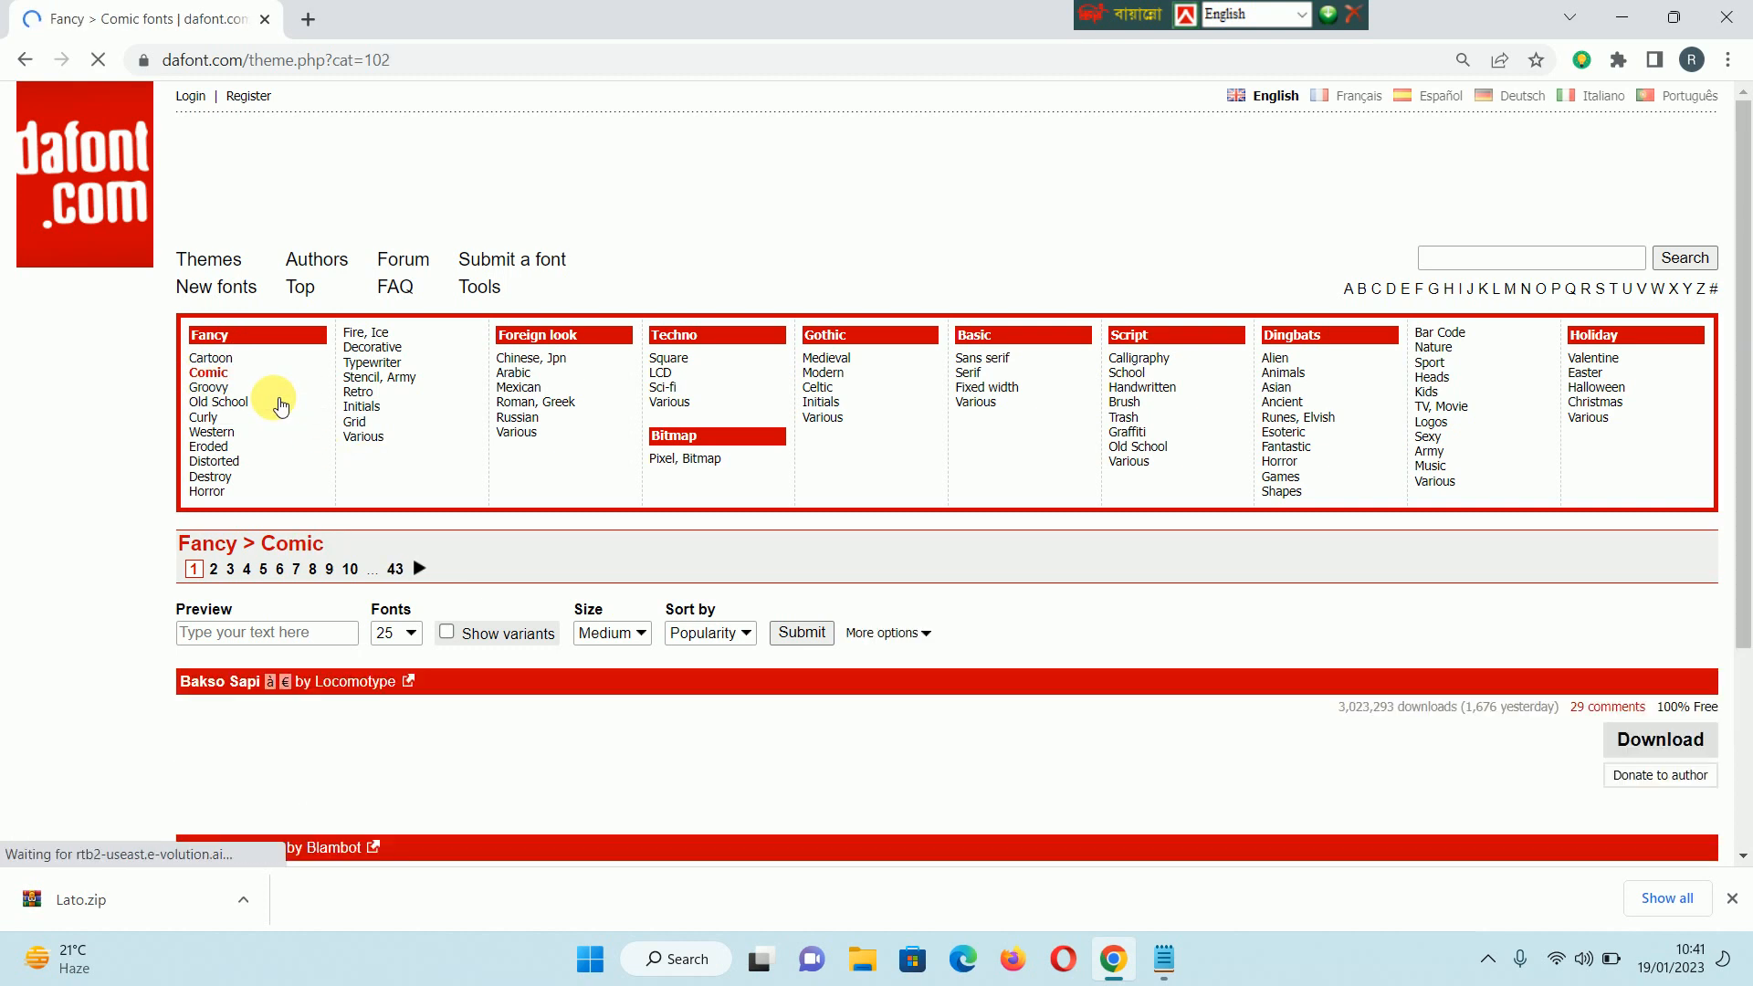
scroll(787, 580, "down", 10)
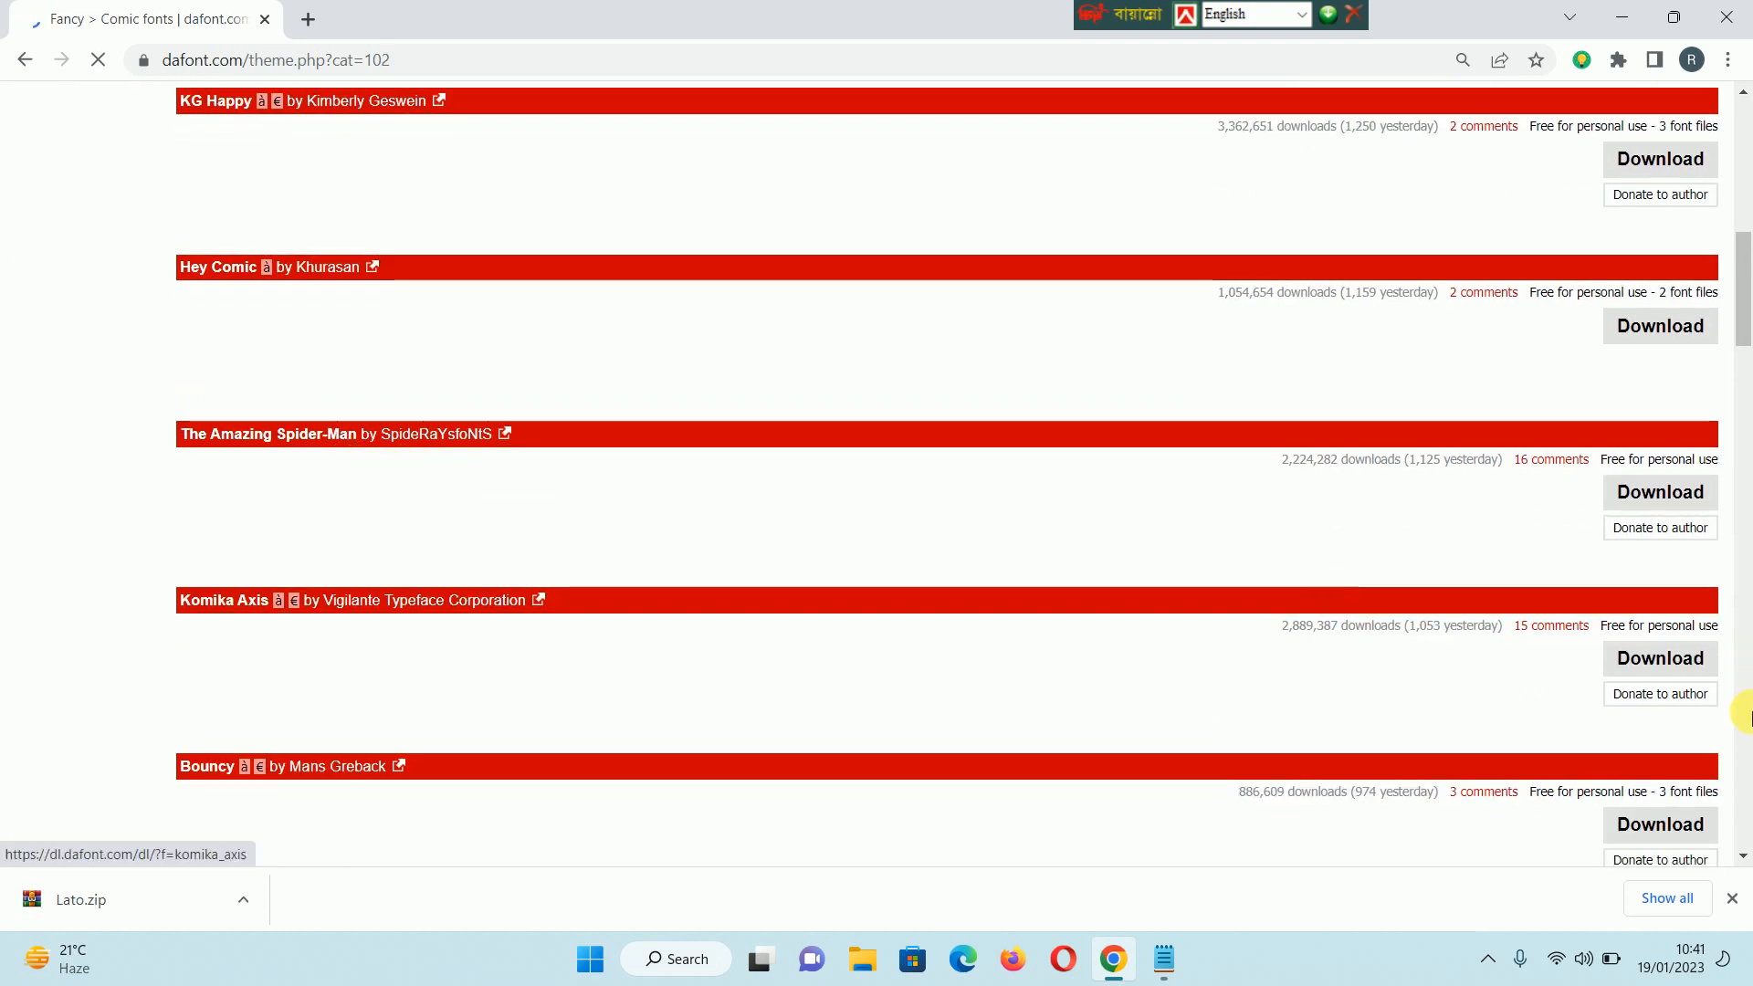
scroll(497, 592, "up", 1)
scroll(573, 493, "up", 1)
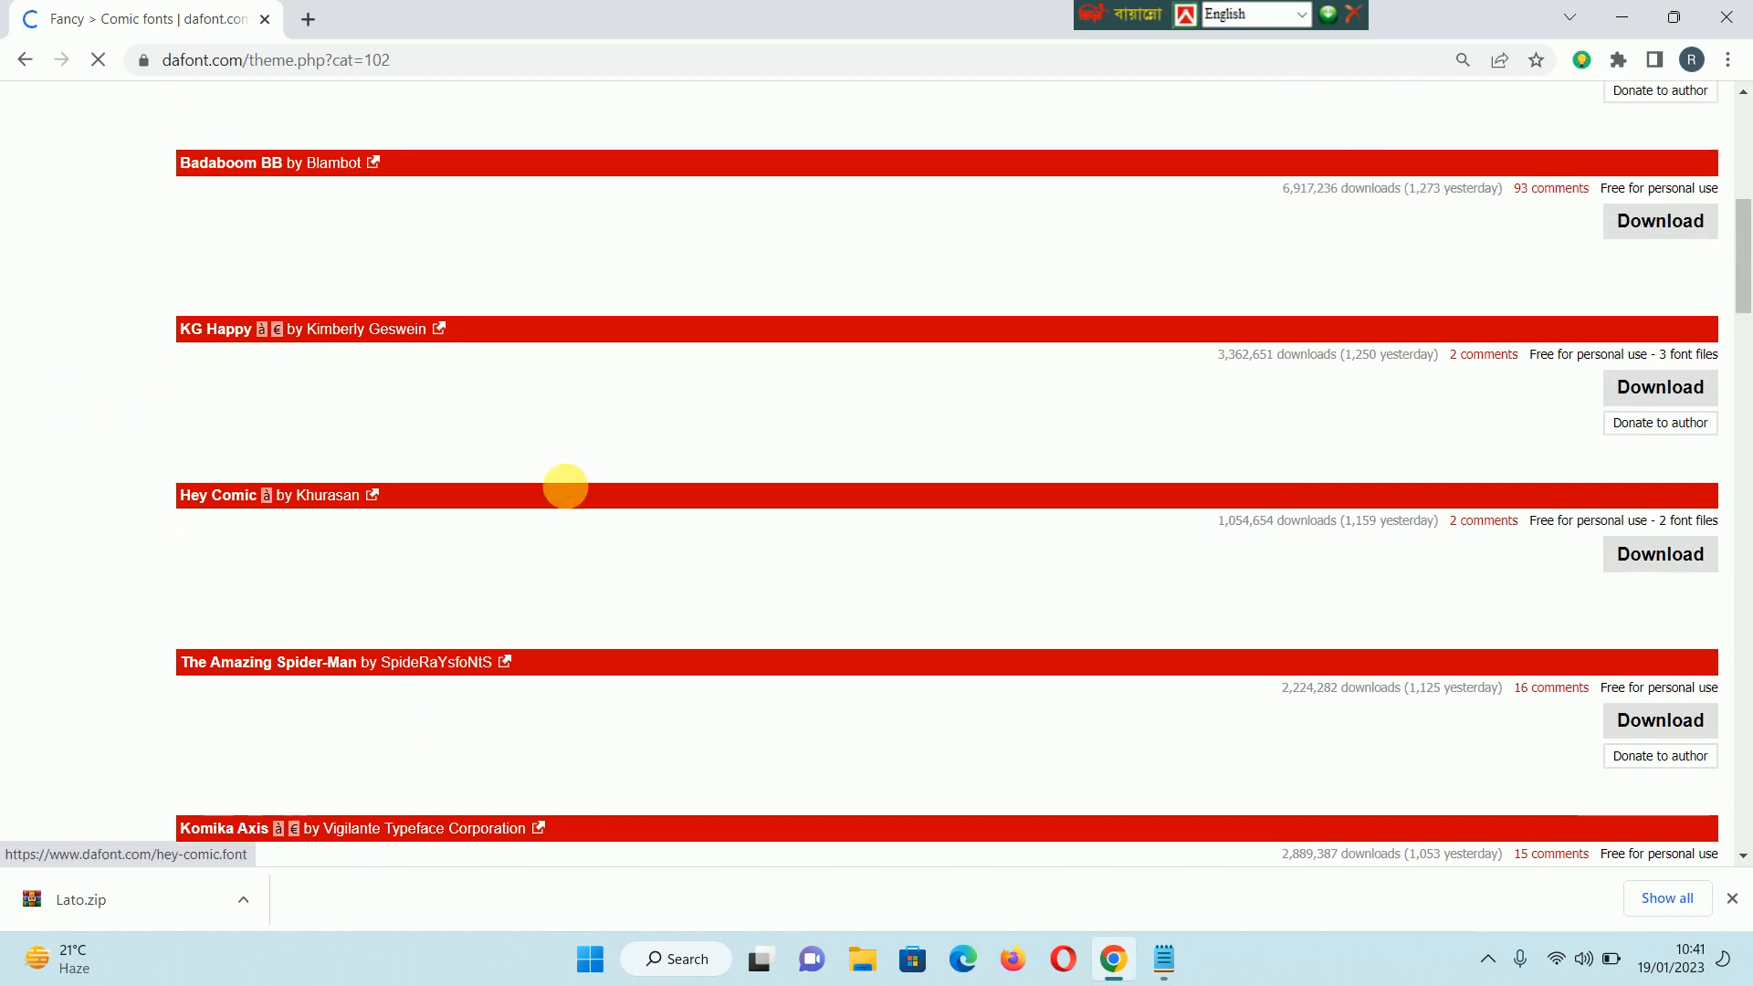
- Open DaFont's Fancy > Horror category and look through its fonts
scroll(566, 486, "up", 5)
scroll(565, 501, "up", 1)
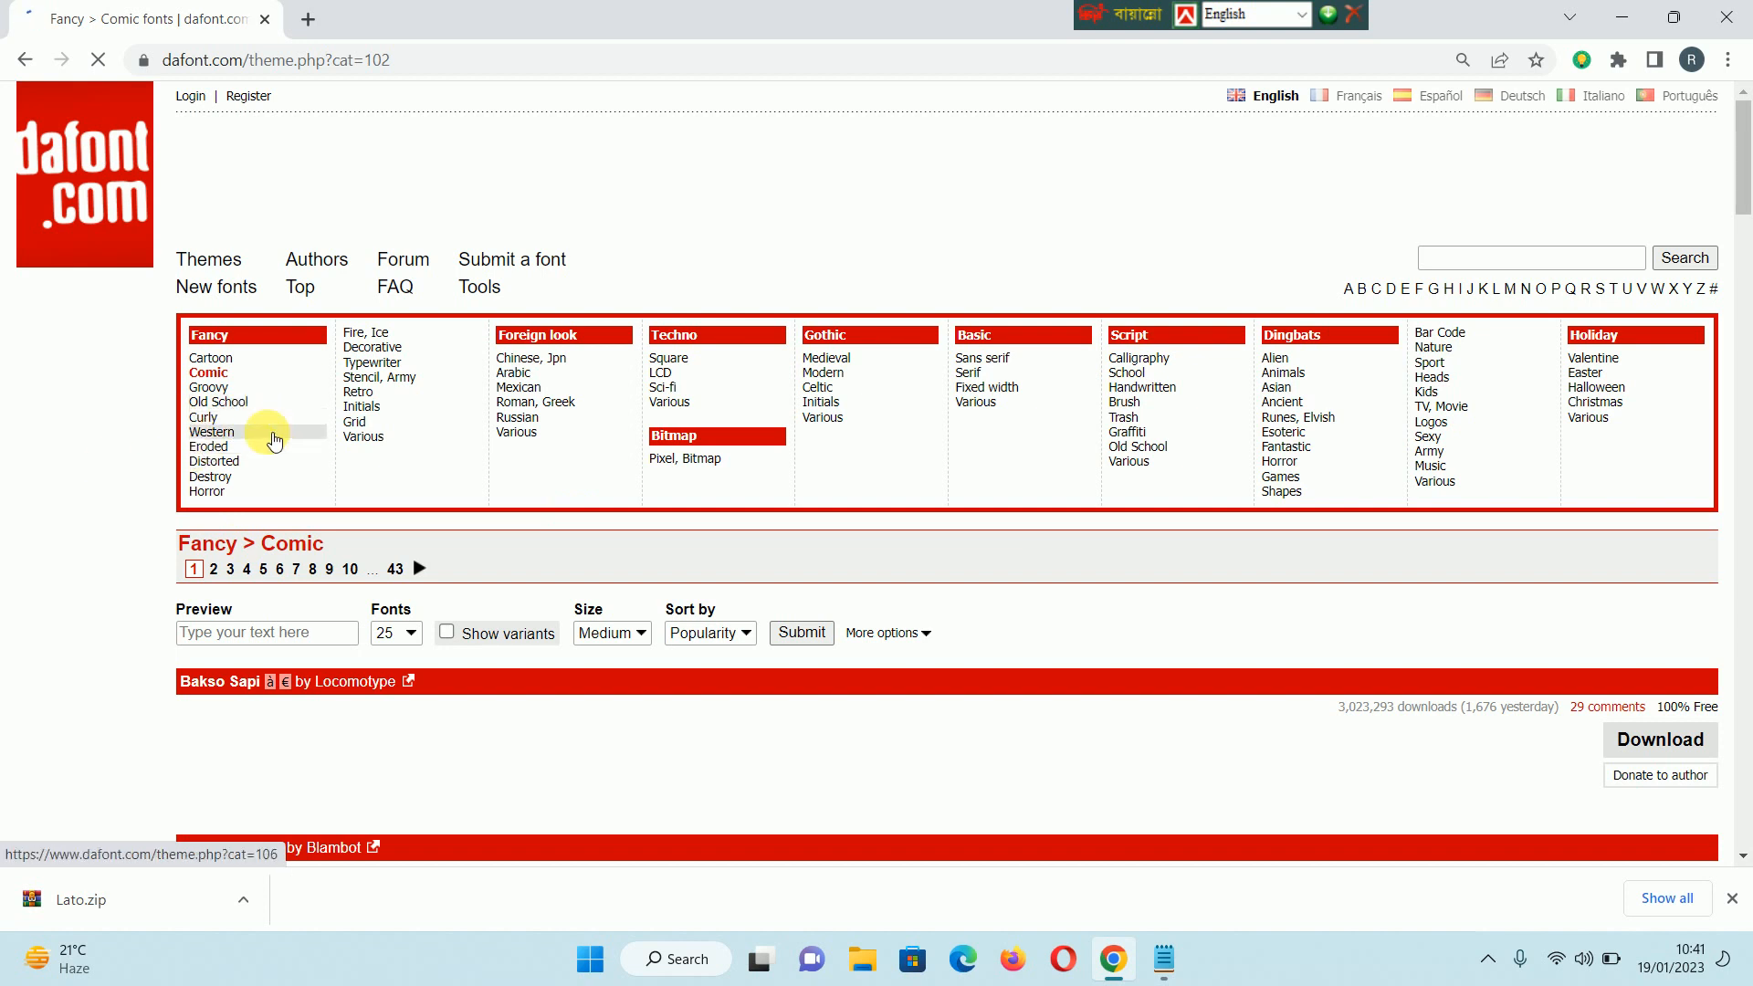
left_click(217, 500)
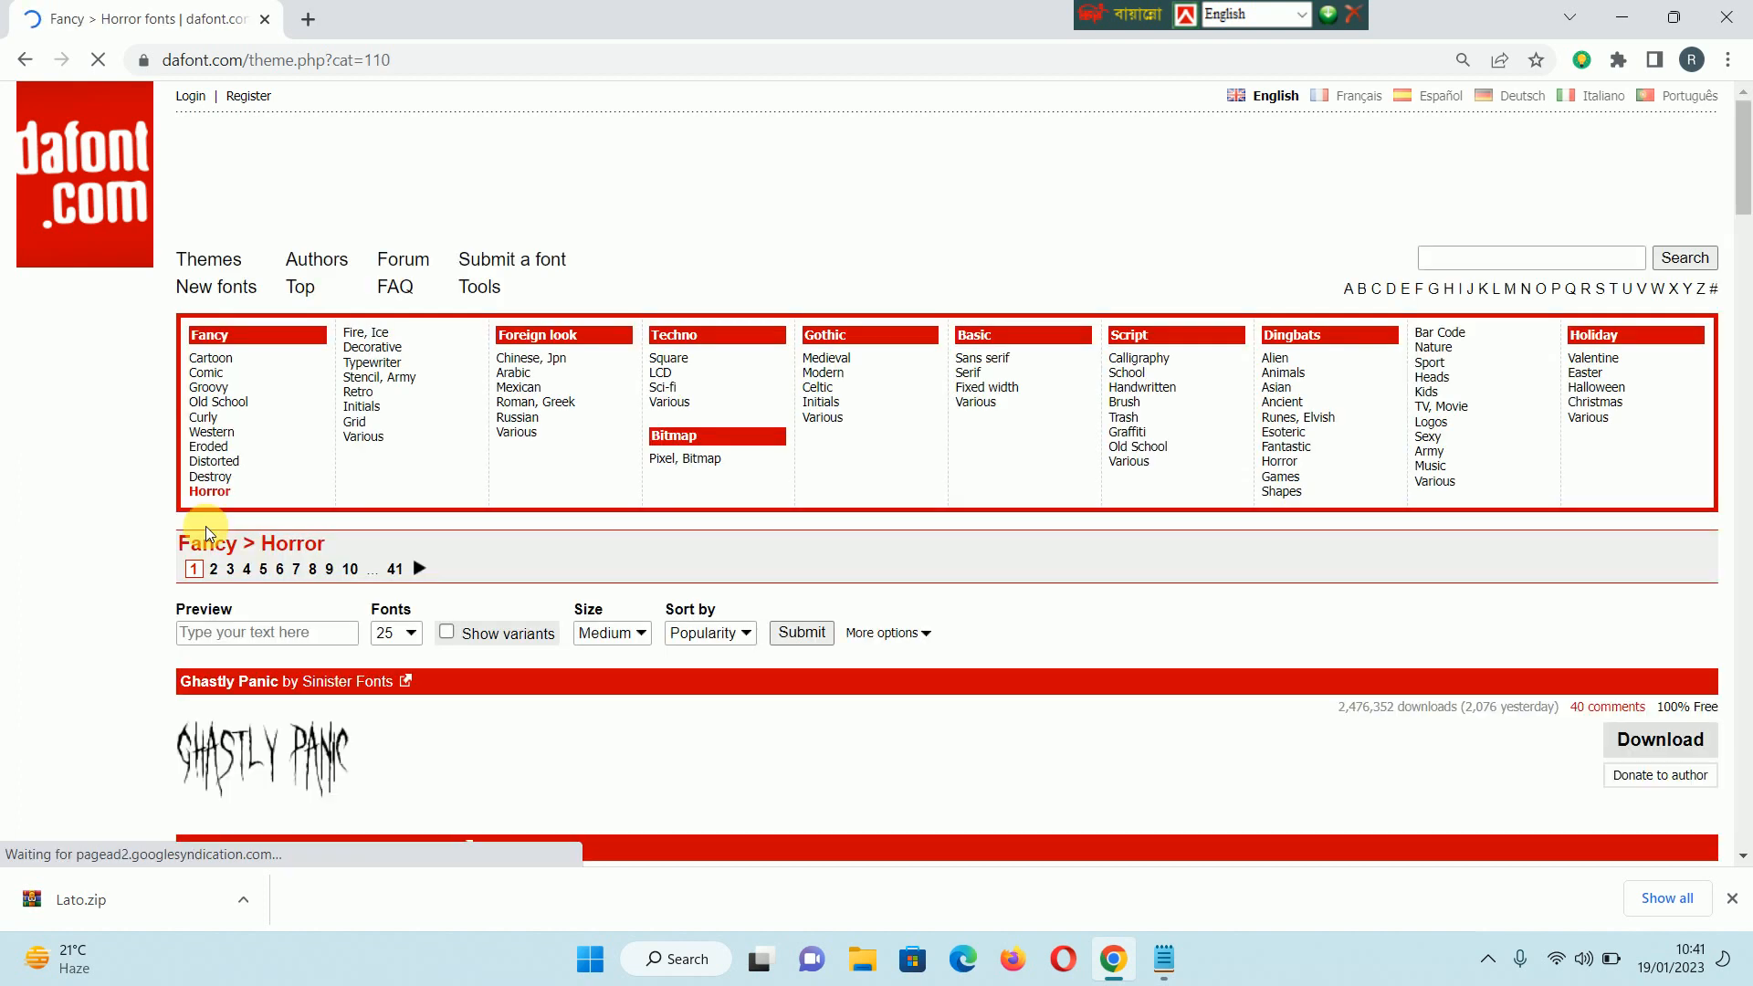
scroll(423, 607, "down", 3)
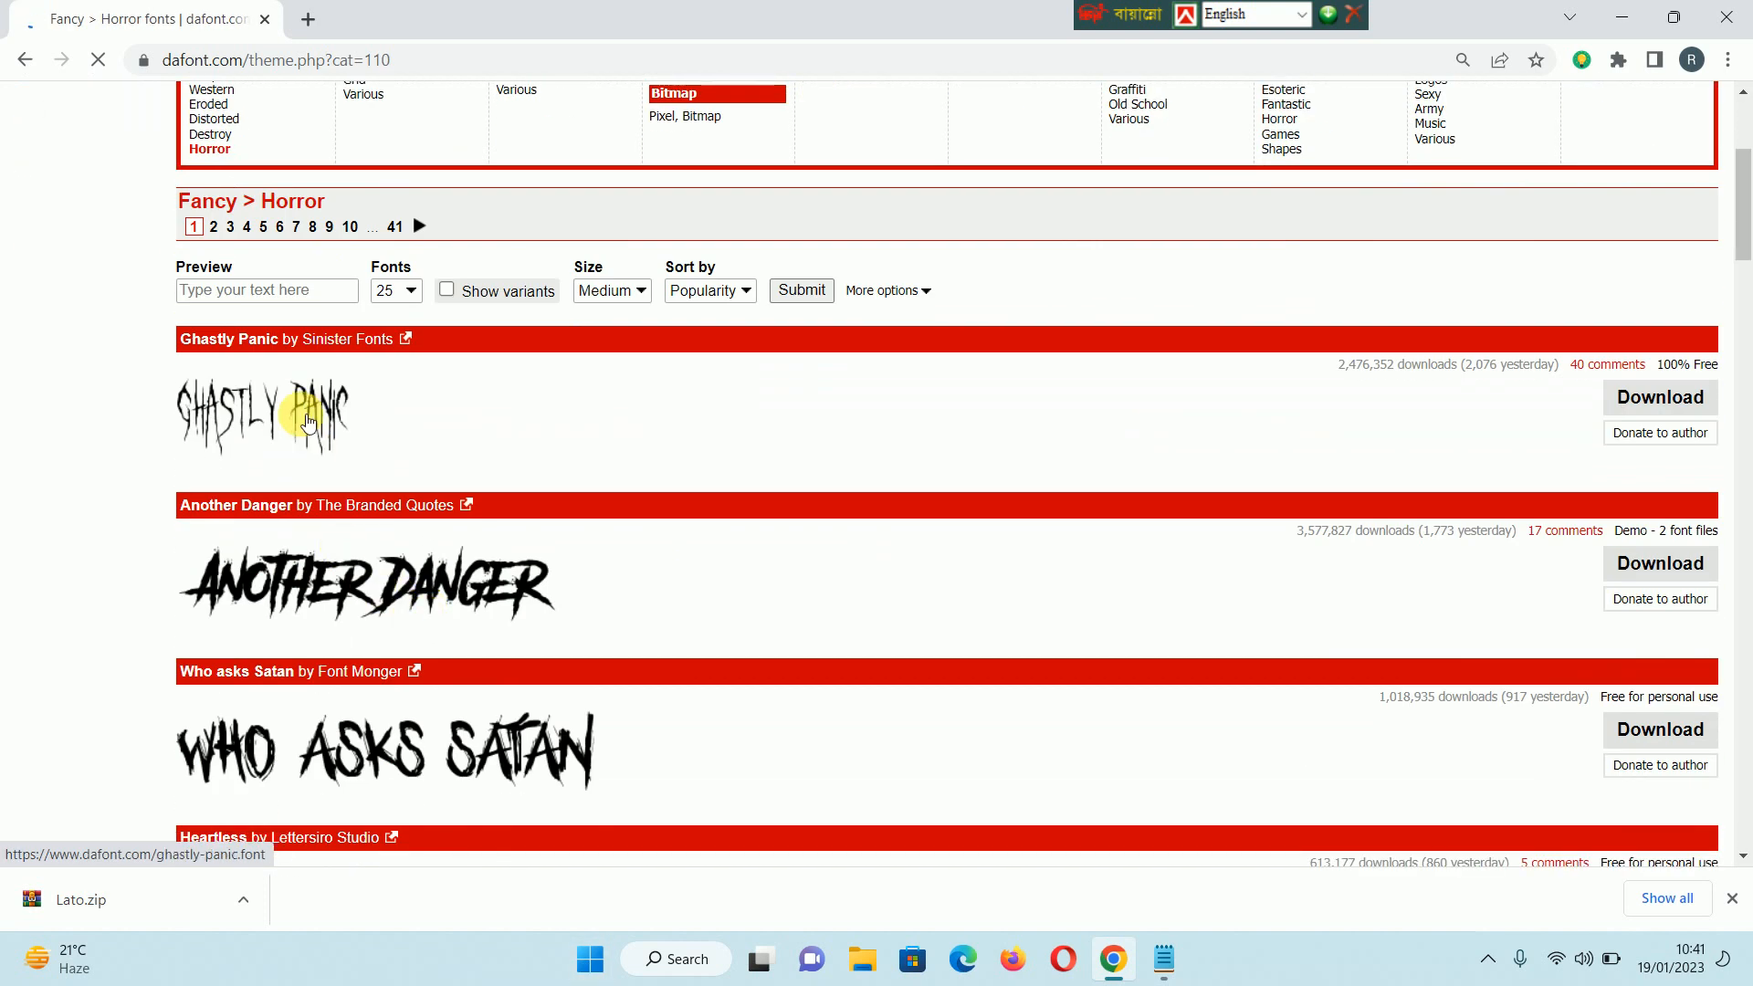
scroll(527, 468, "down", 5)
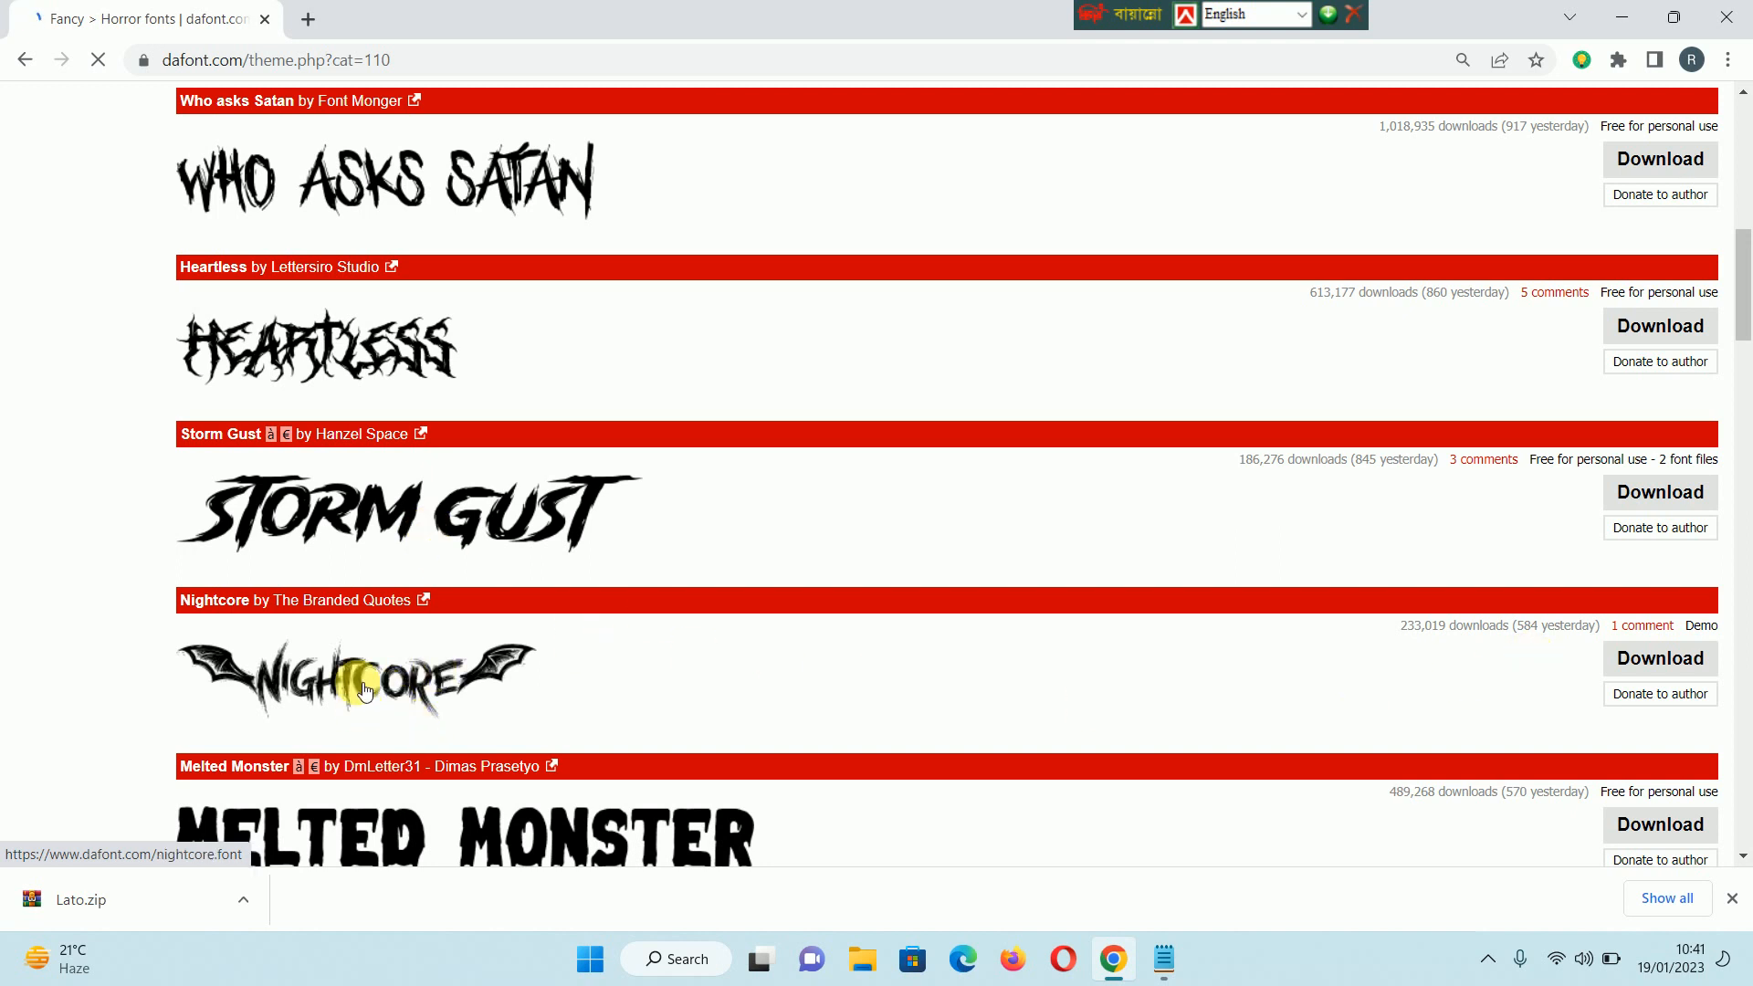
- Review the first Horror fonts again and download the Ghastly Panic font
scroll(361, 676, "up", 6)
scroll(757, 698, "down", 5)
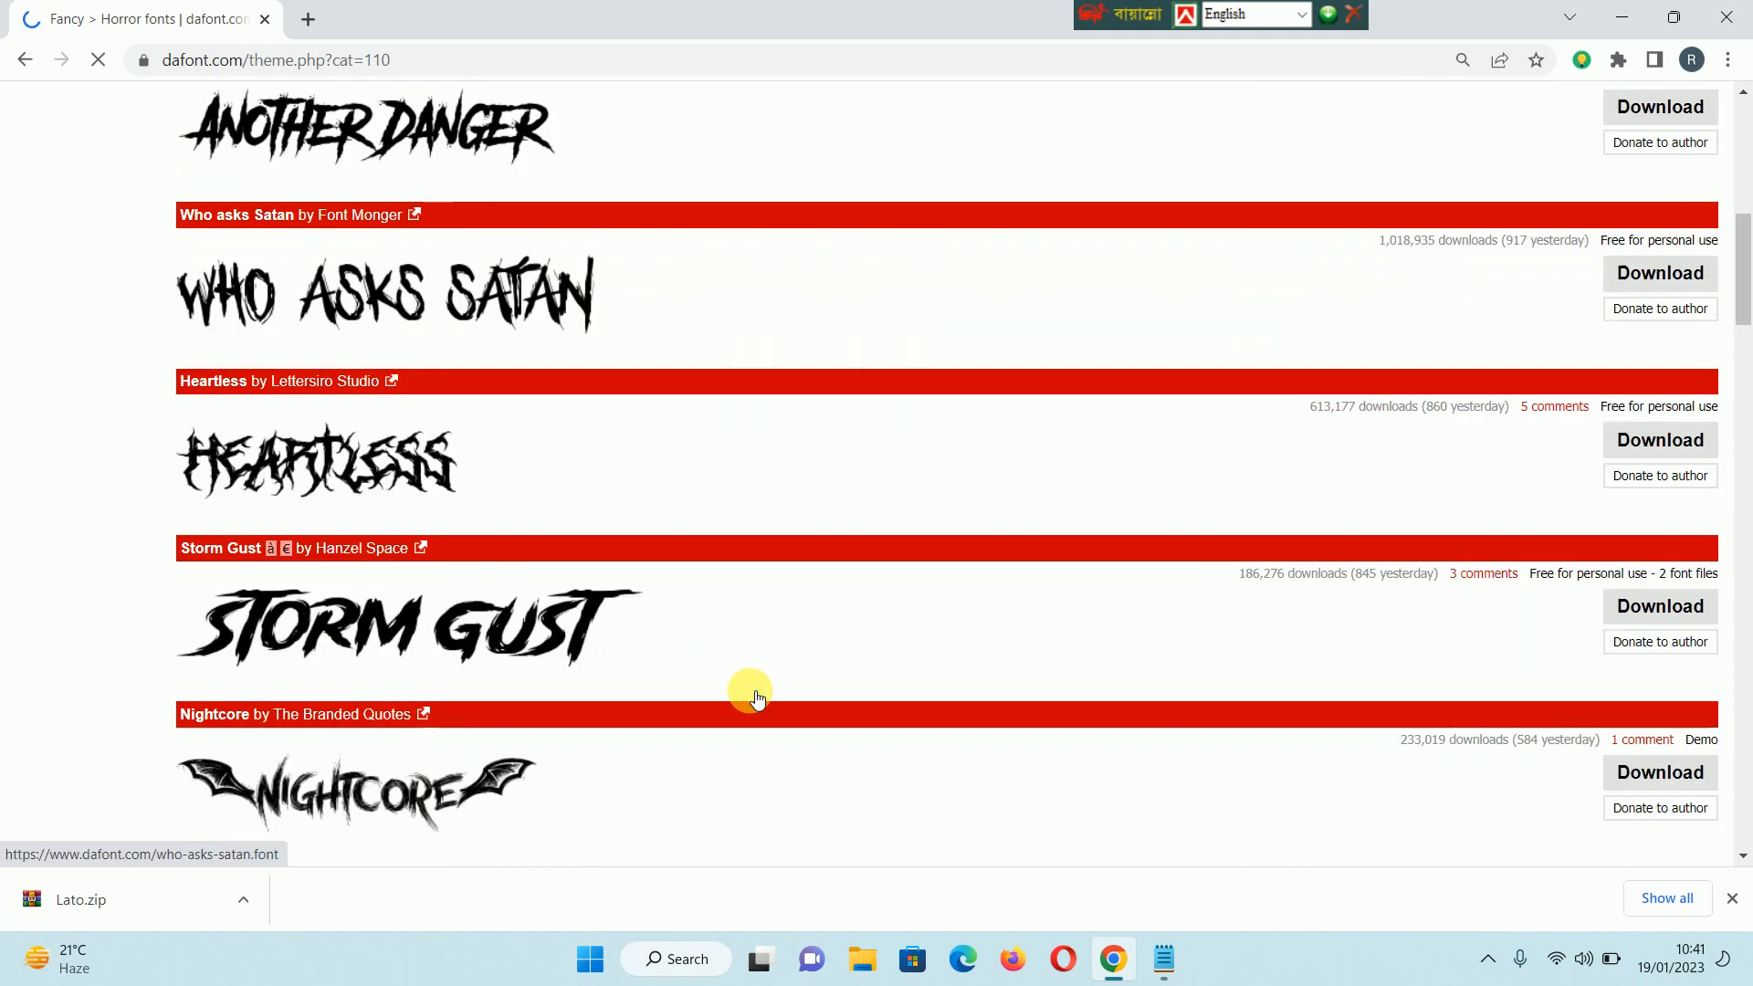
scroll(314, 673, "down", 3)
scroll(530, 479, "up", 3)
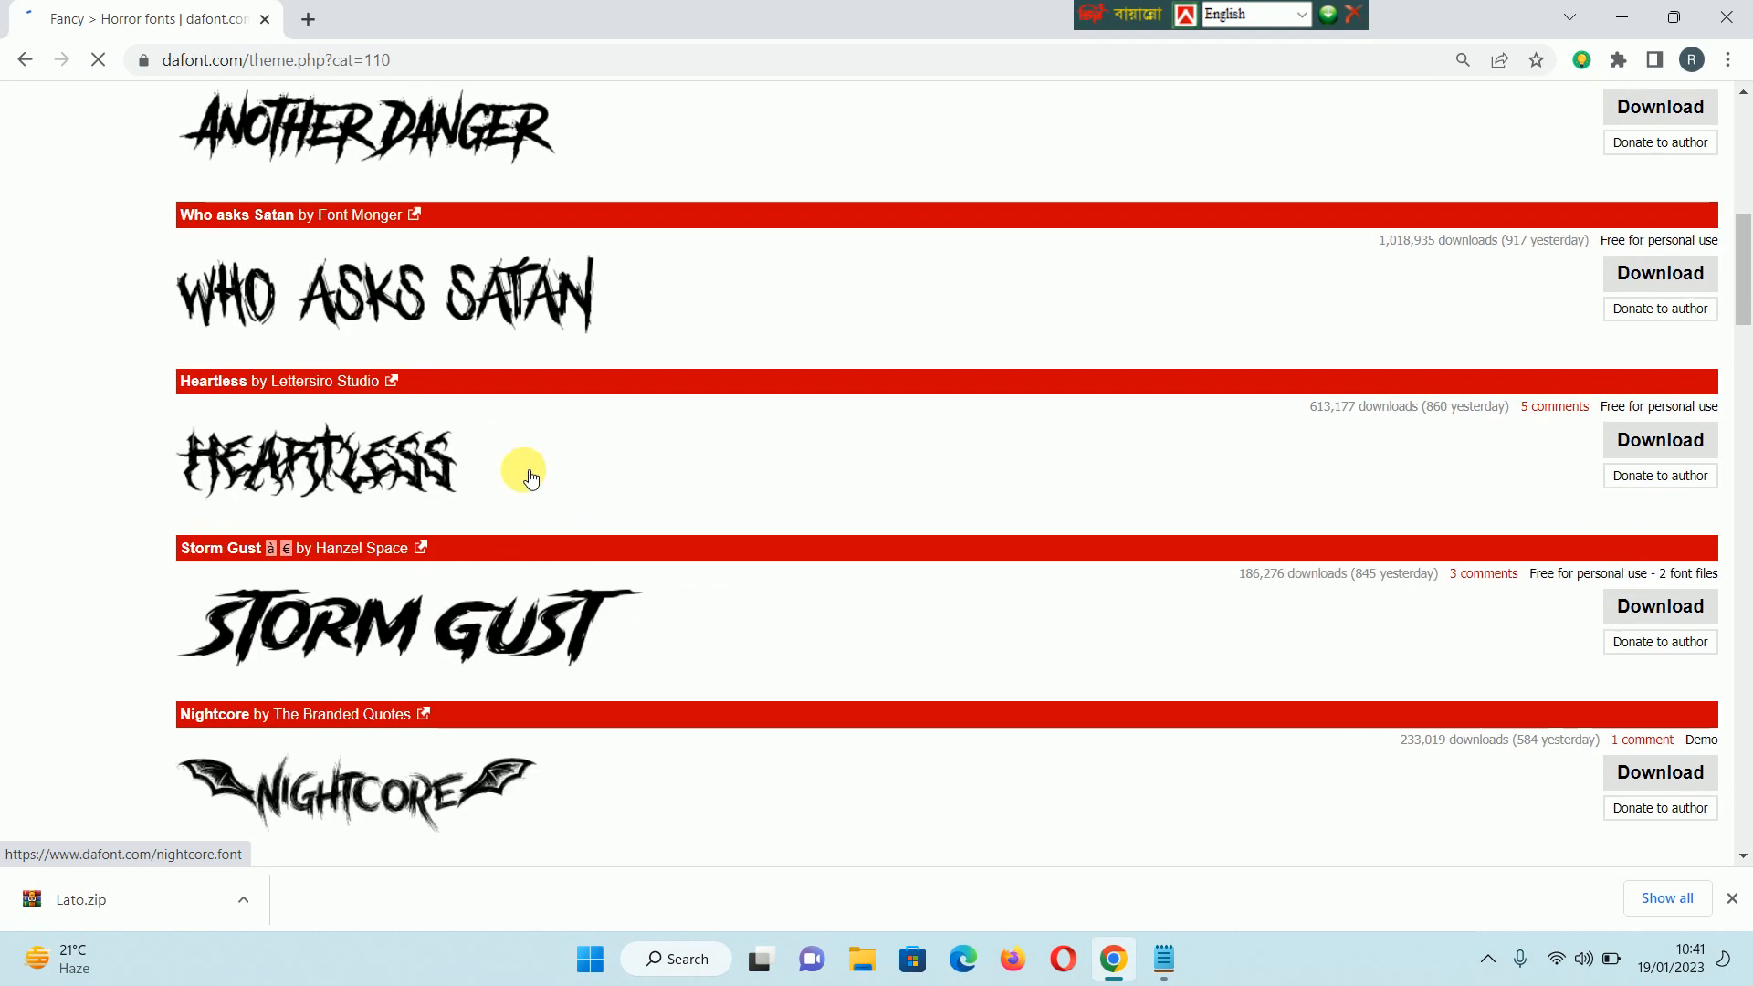
scroll(531, 478, "up", 5)
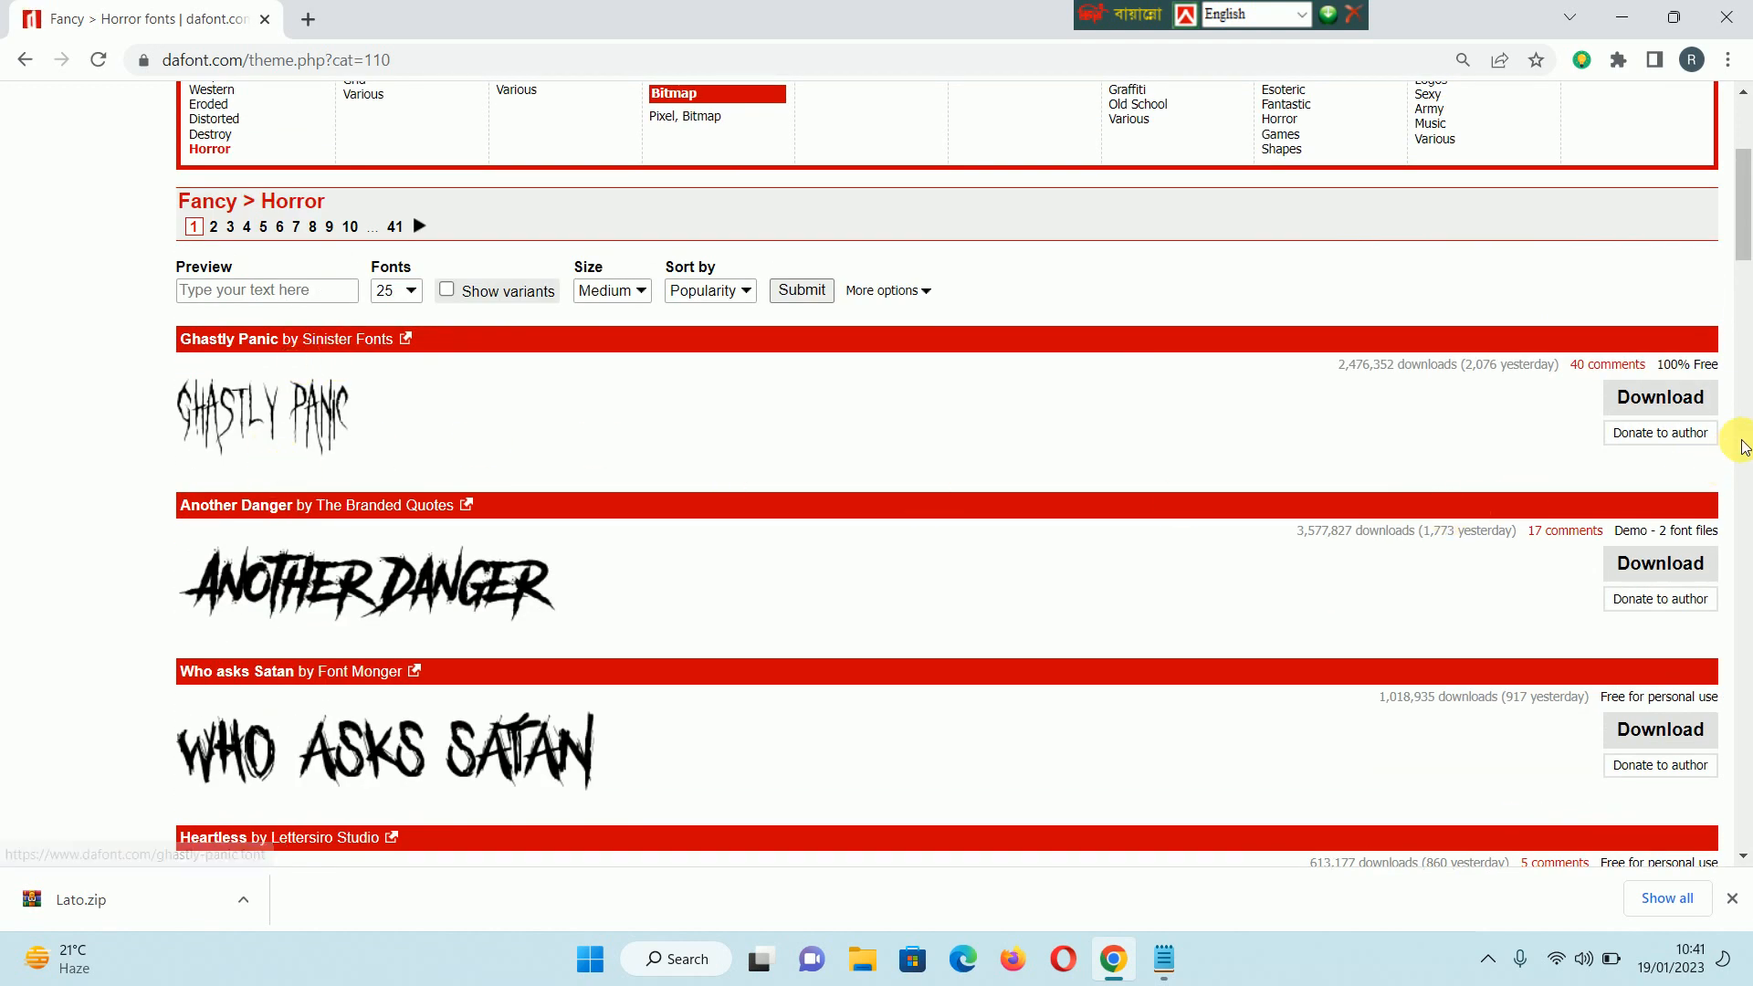
left_click(1635, 398)
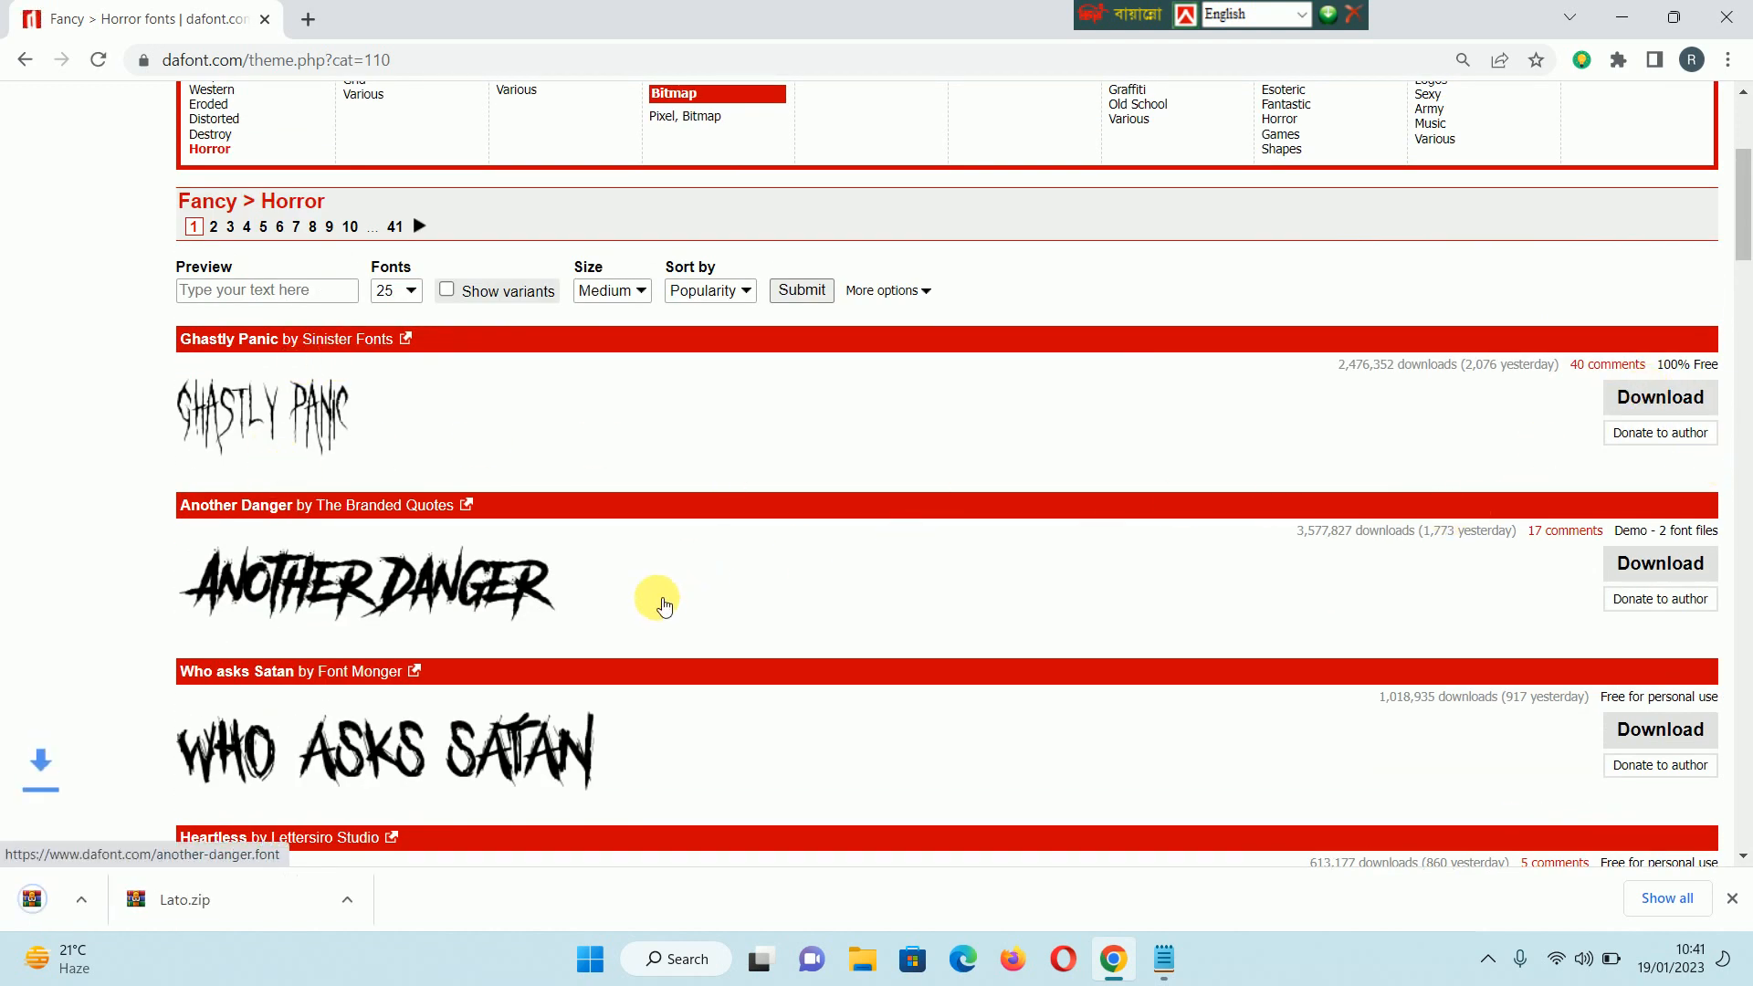
- Look further through the Horror fonts and download the Nightcore font
scroll(618, 618, "down", 2)
scroll(457, 560, "up", 6)
scroll(374, 639, "down", 4)
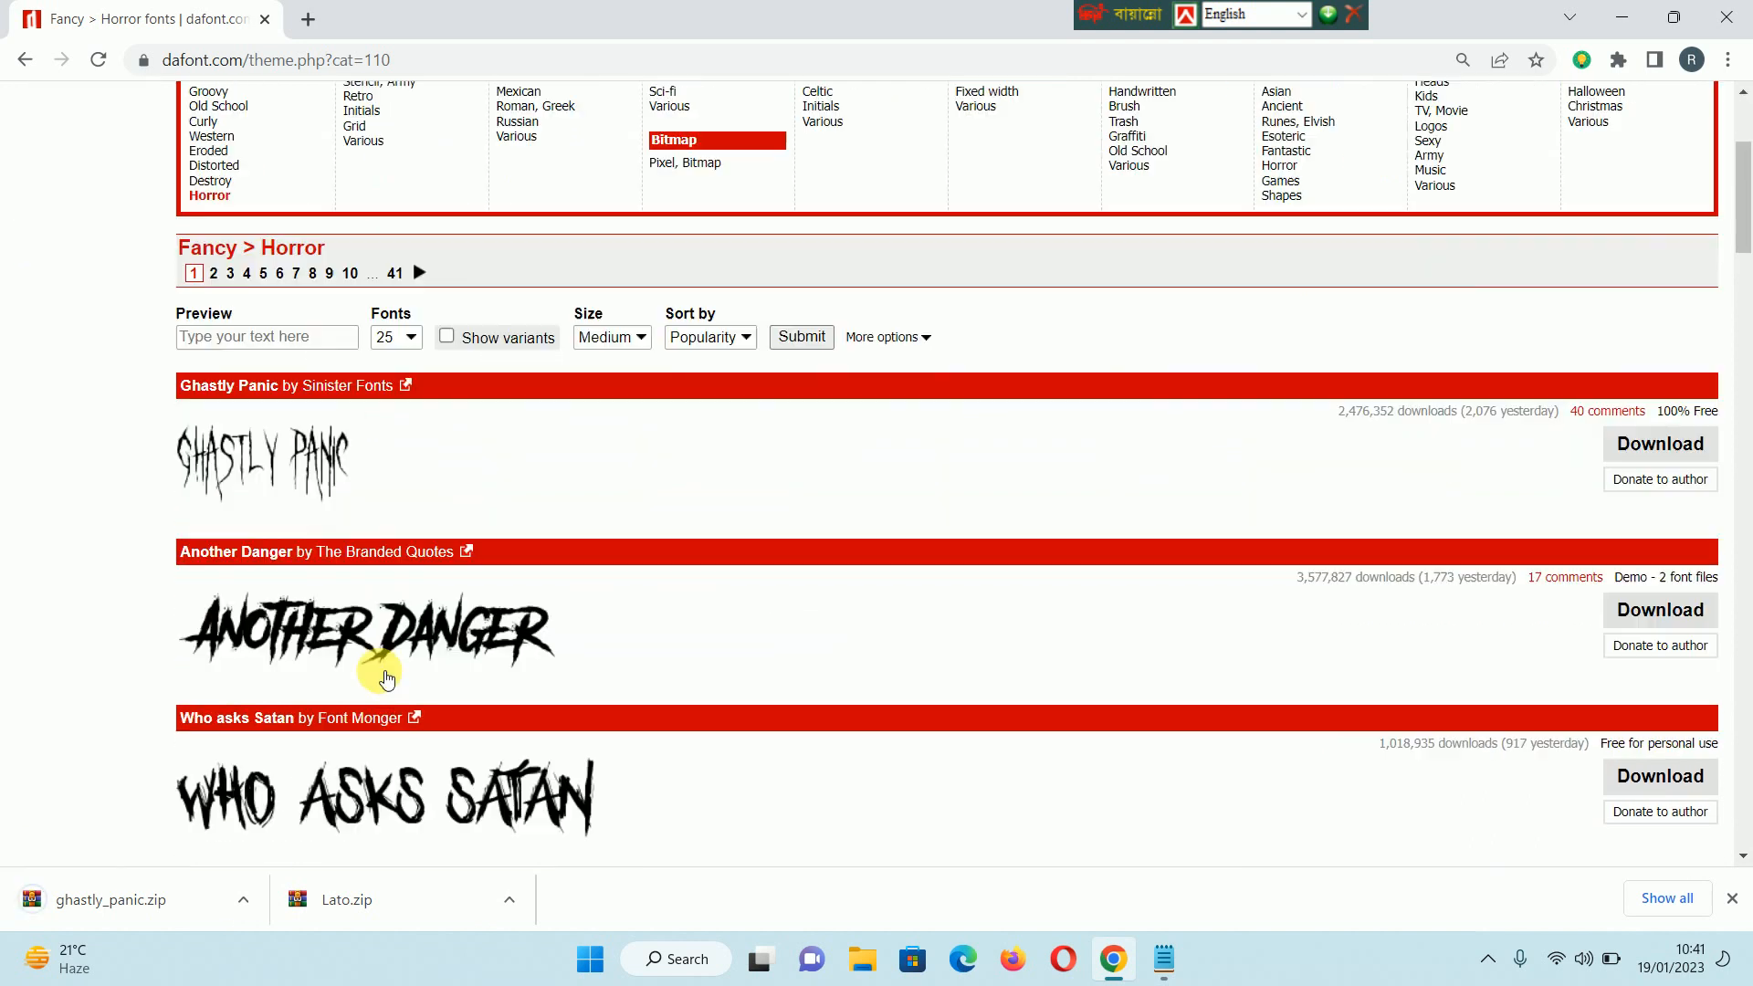
scroll(387, 678, "down", 18)
scroll(447, 791, "down", 12)
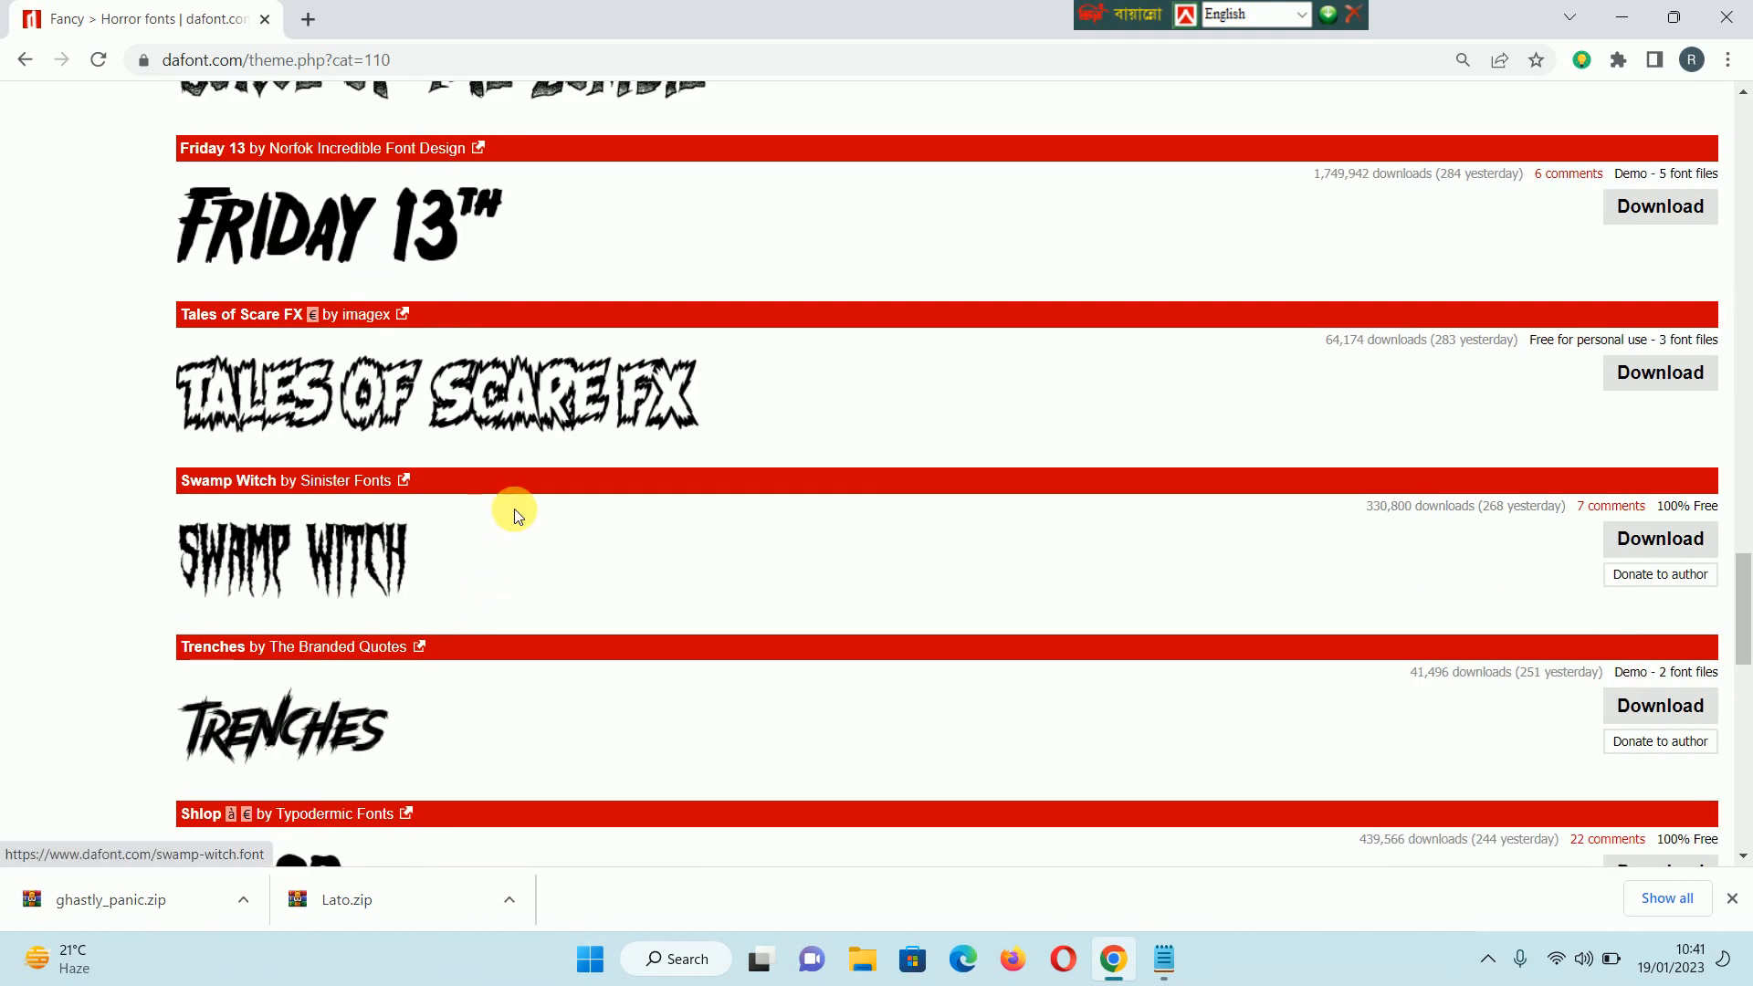
scroll(607, 344, "up", 20)
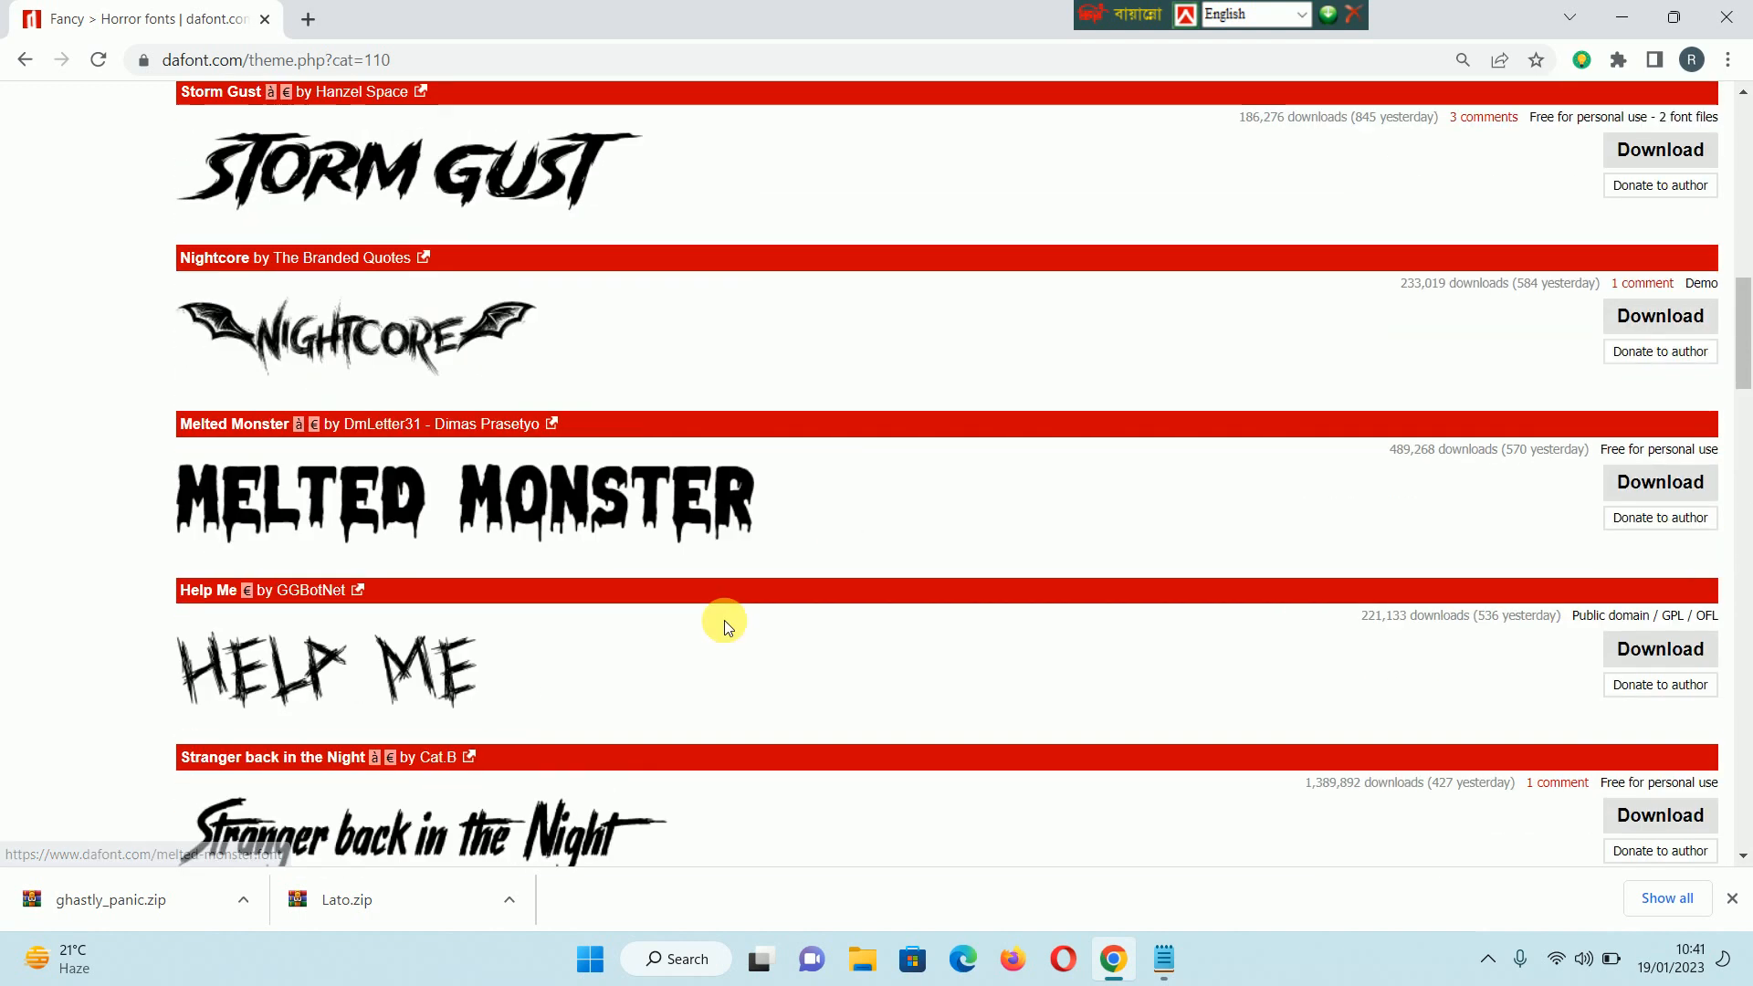
scroll(724, 627, "up", 1)
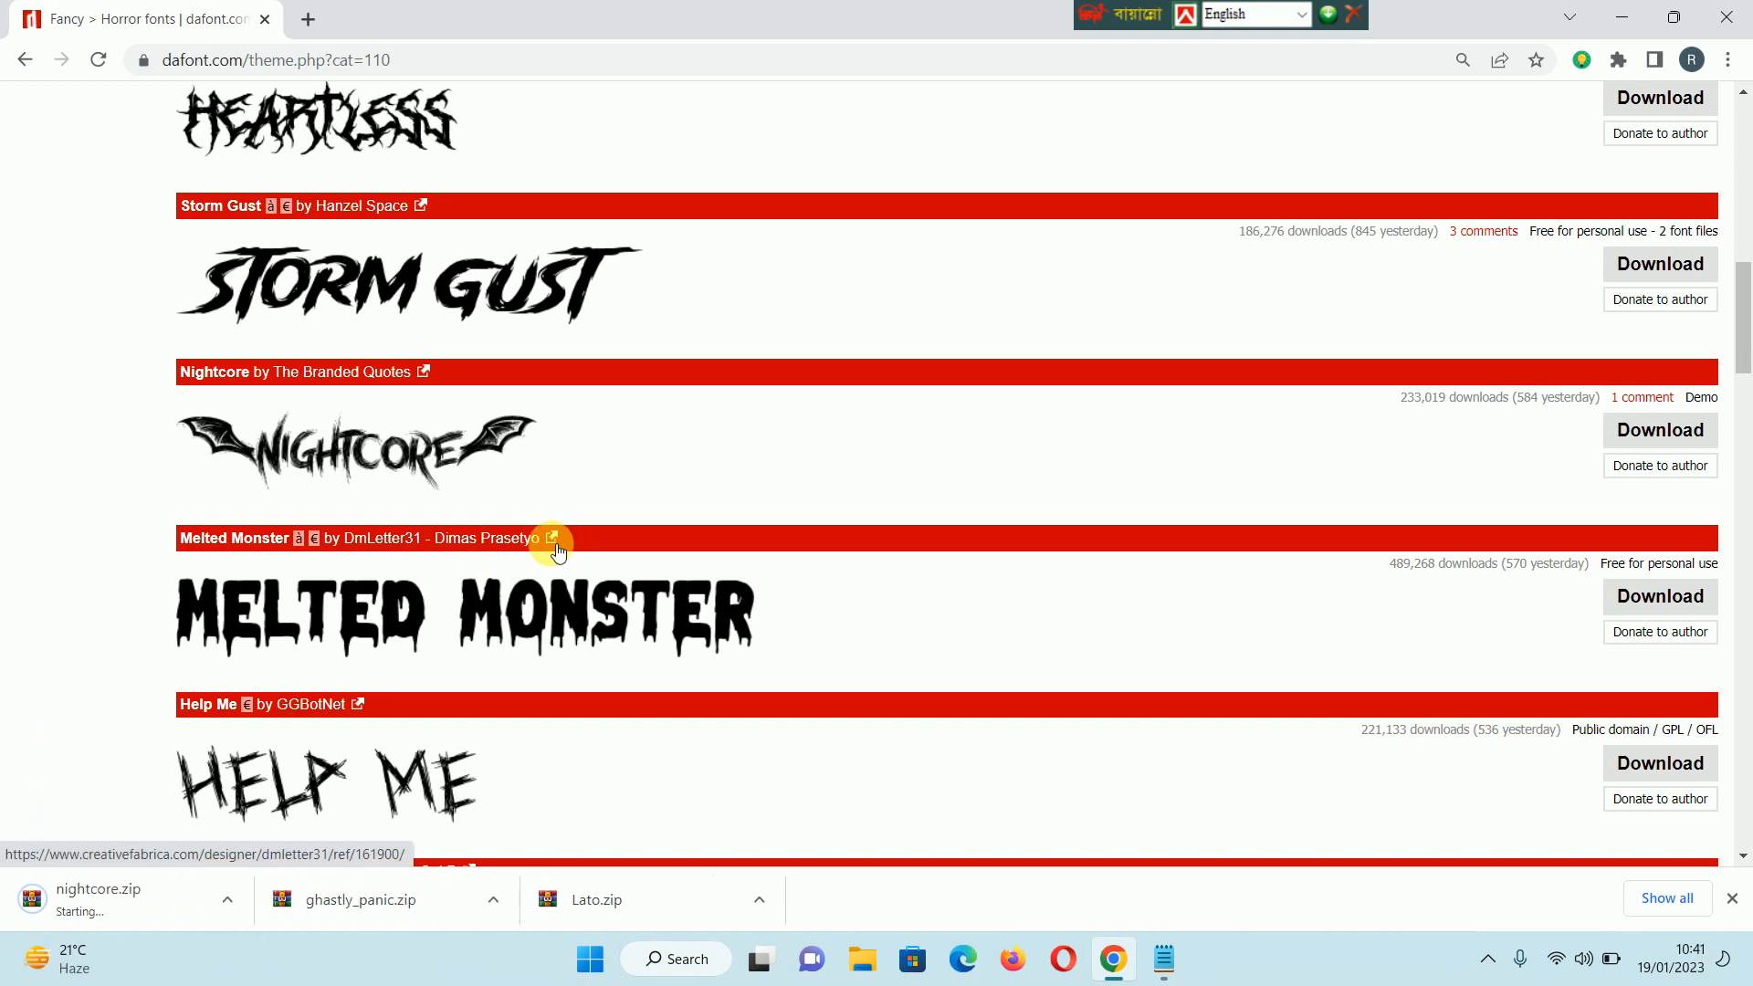
- Open the Fancy > Old School category and look through its fonts
scroll(557, 548, "up", 10)
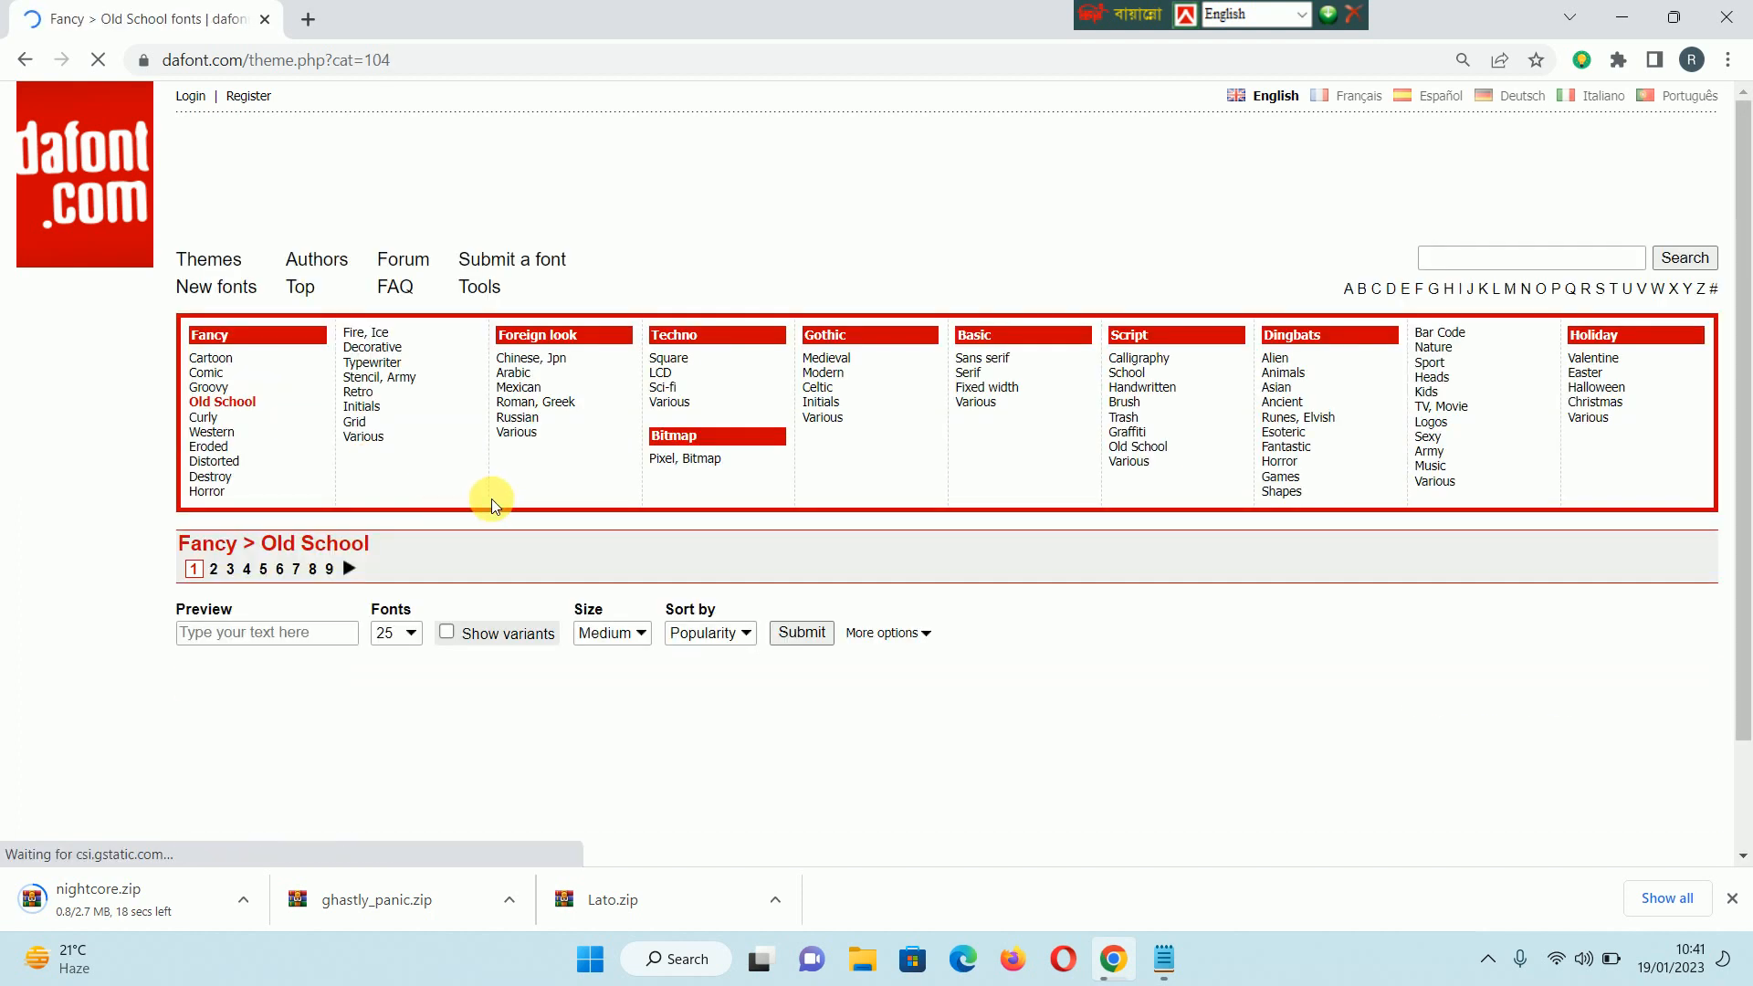
scroll(491, 498, "down", 5)
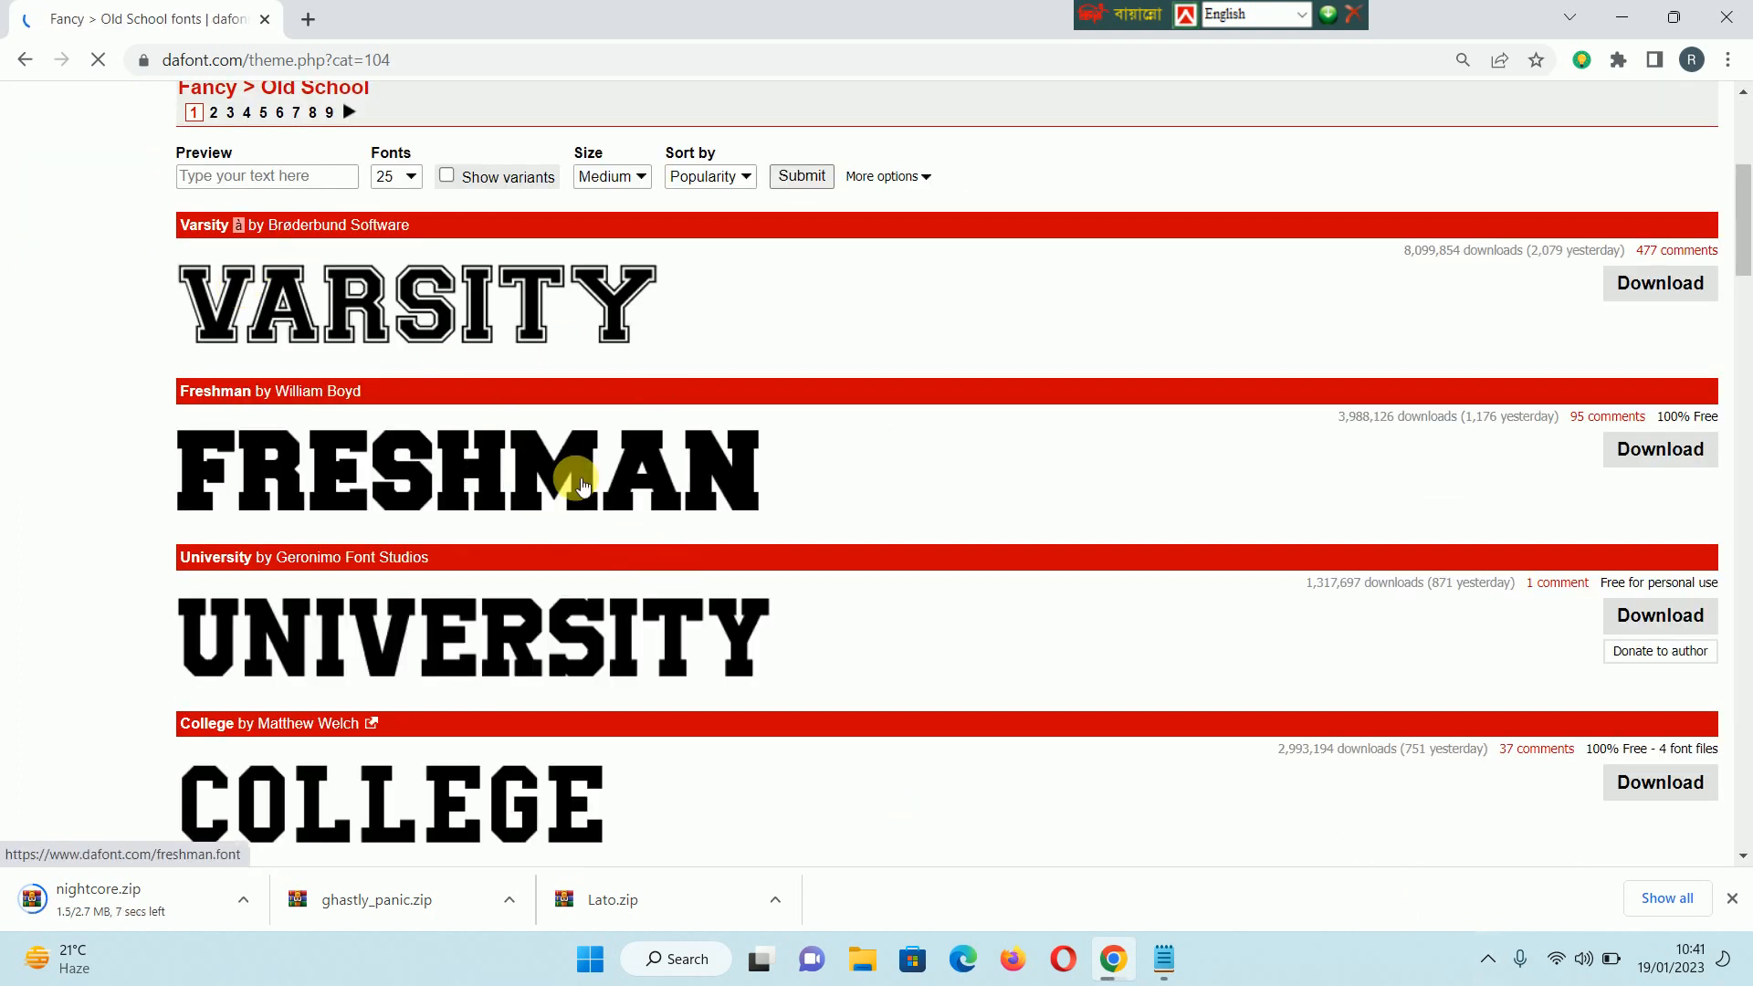
scroll(571, 480, "down", 5)
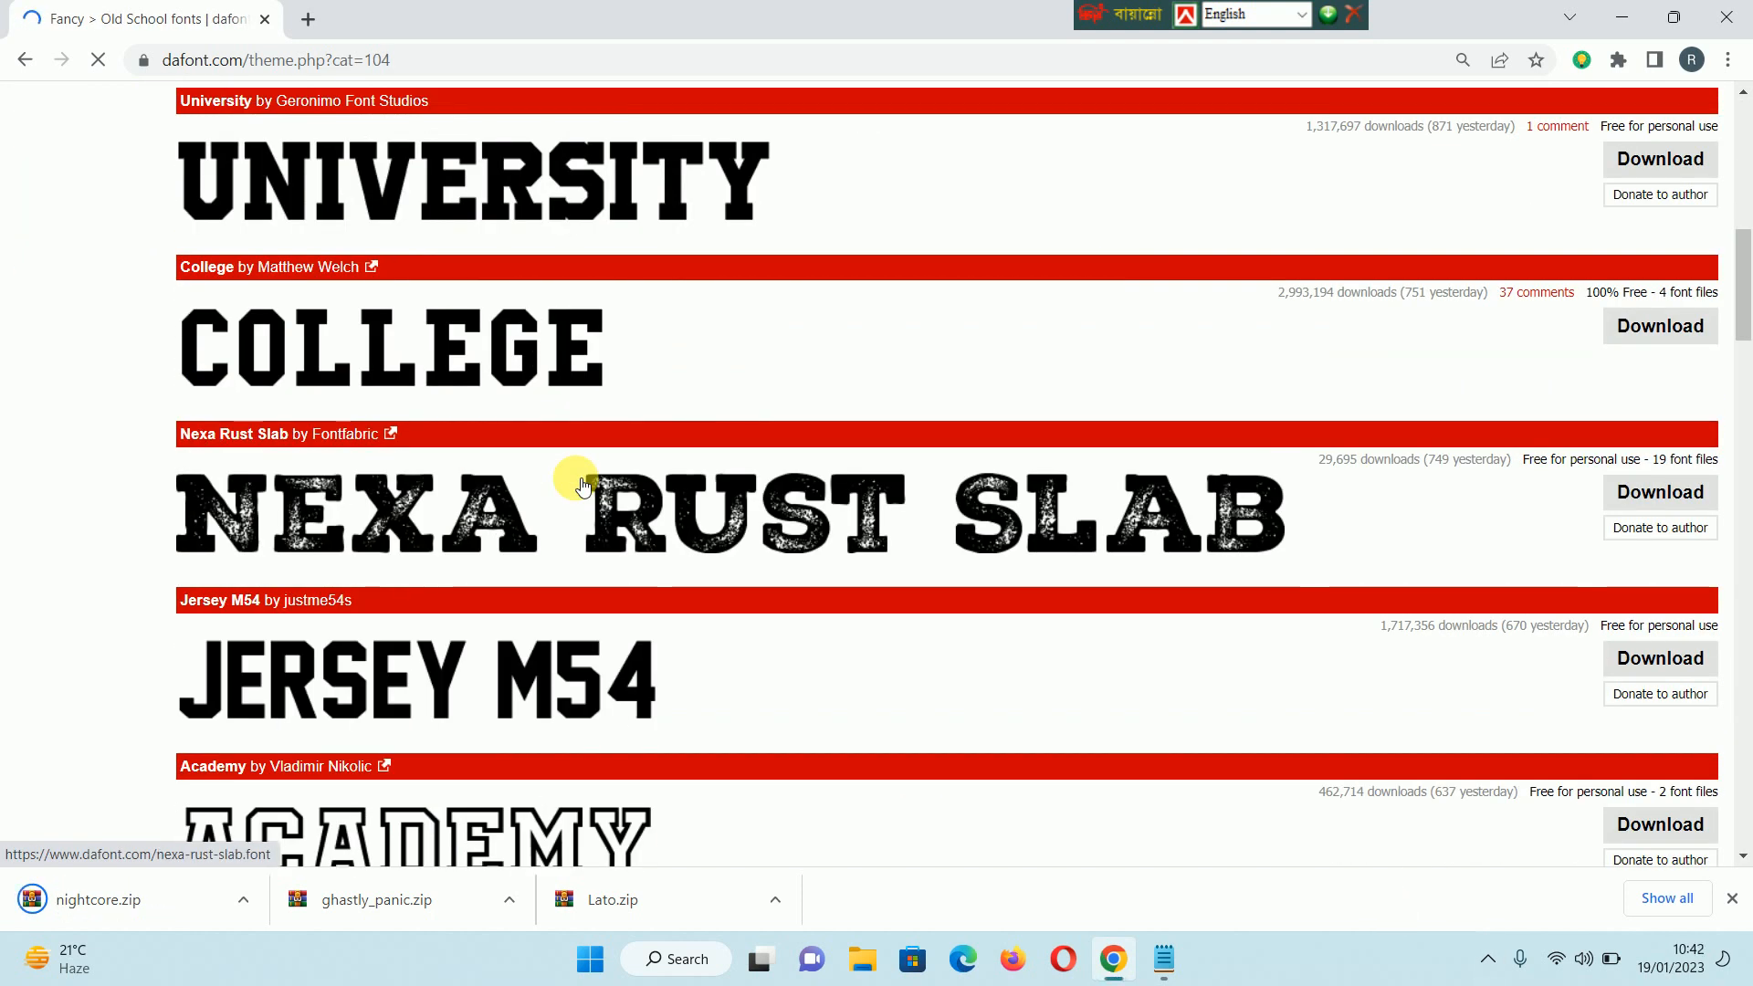
scroll(568, 530, "down", 15)
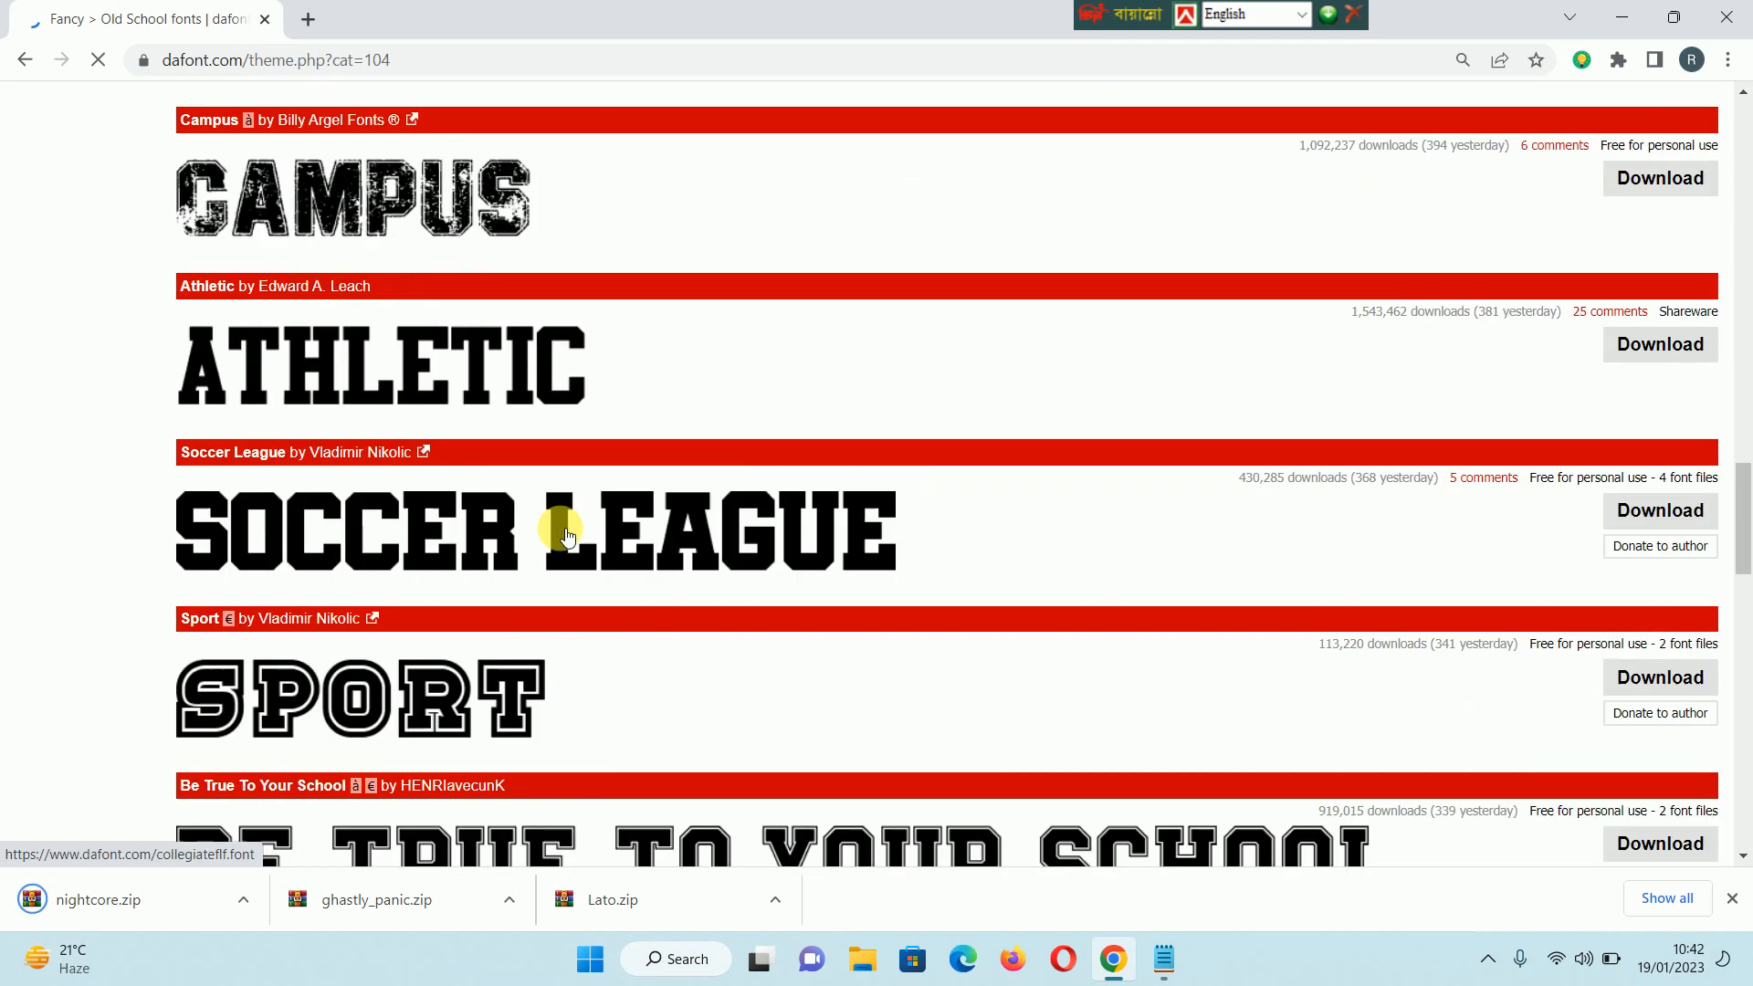
- Open the Fancy > Fire, Ice category and look through its fonts
scroll(561, 551, "up", 20)
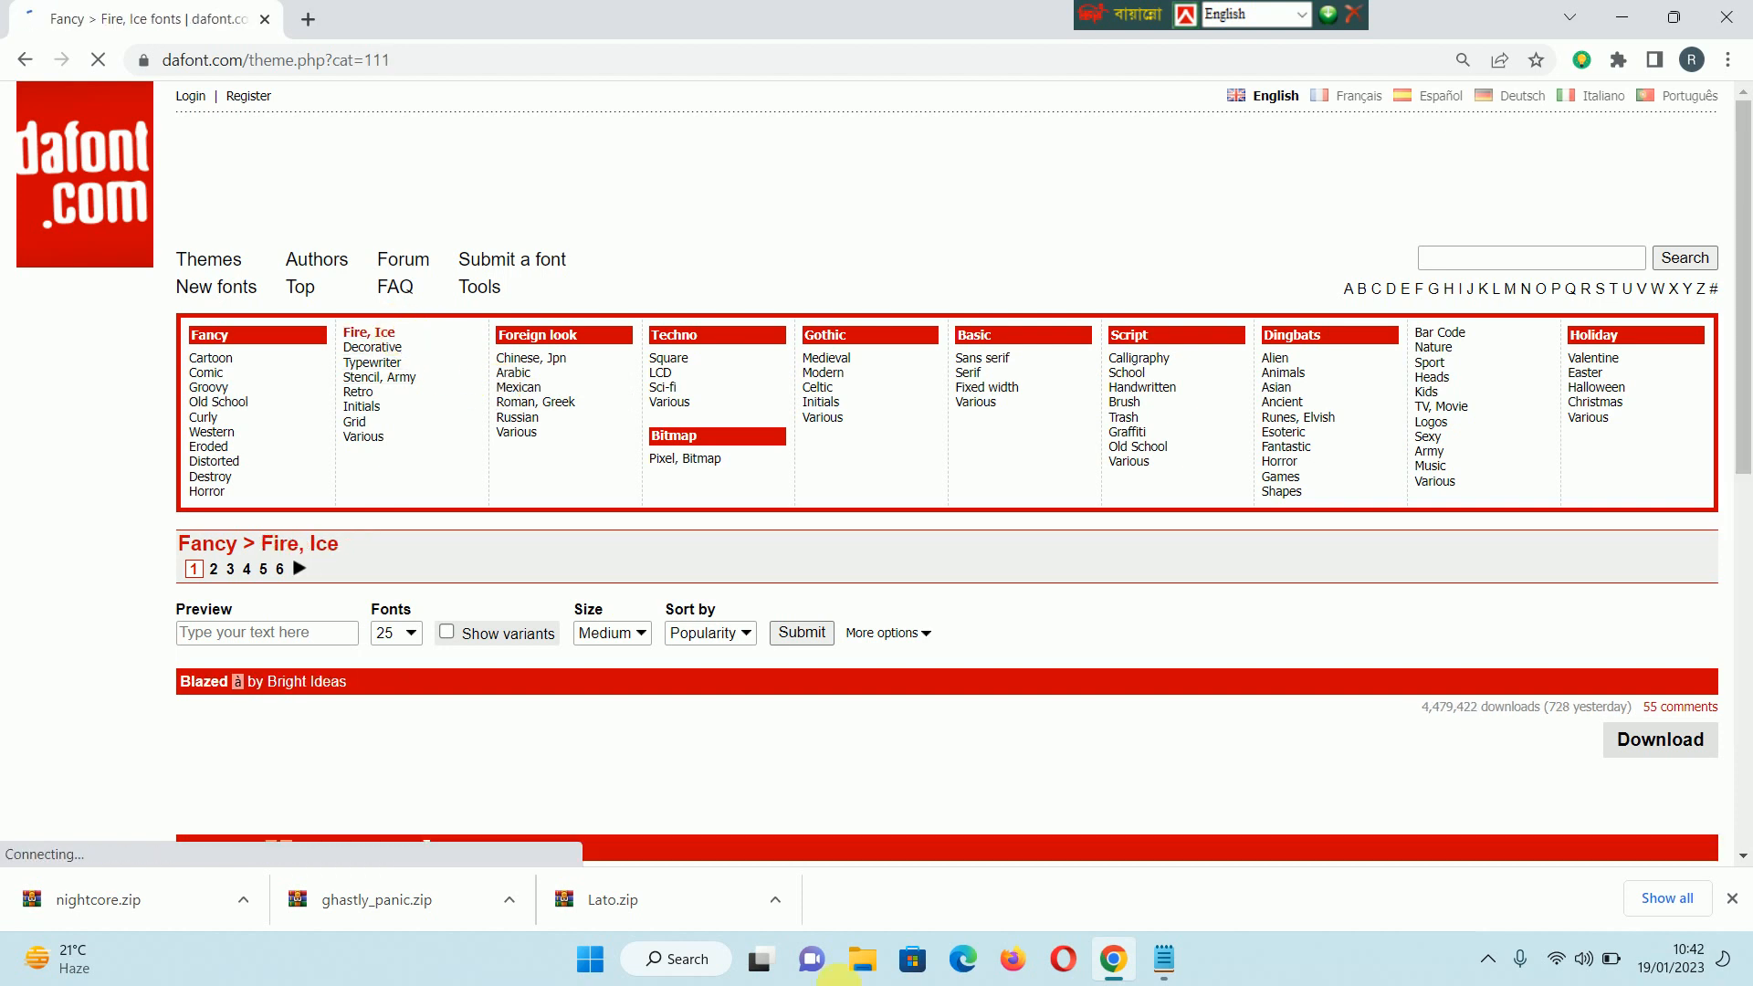
scroll(998, 644, "down", 6)
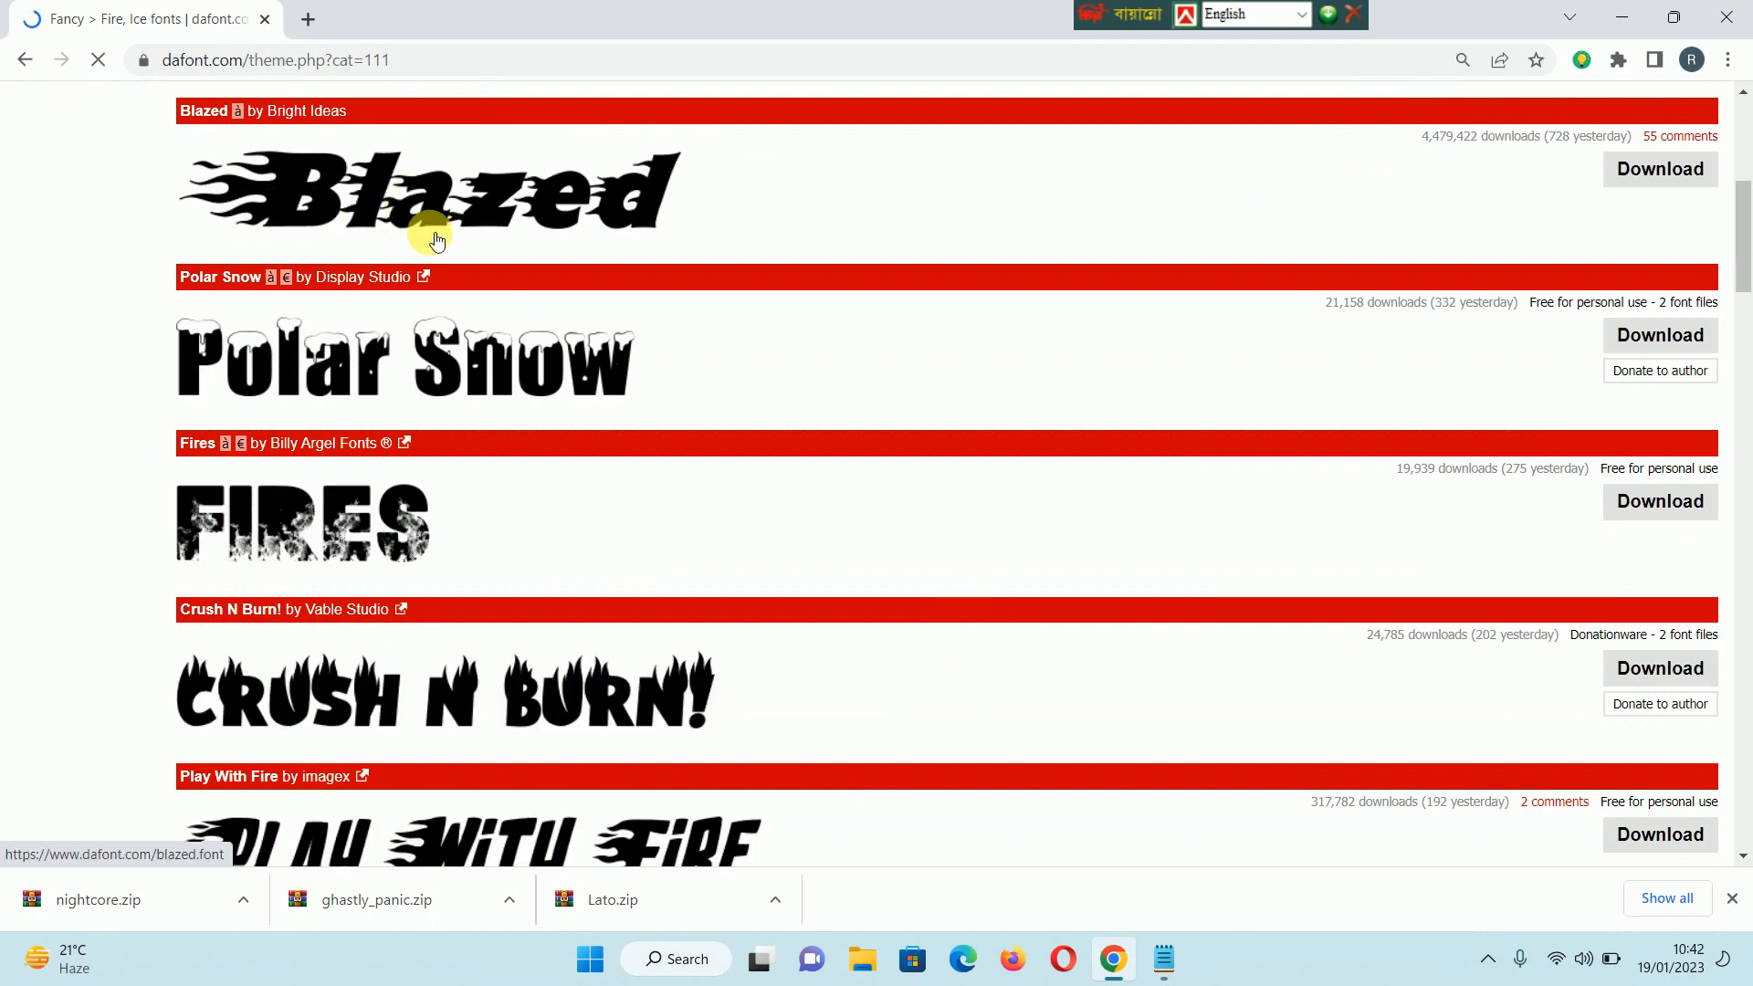
scroll(420, 338, "down", 7)
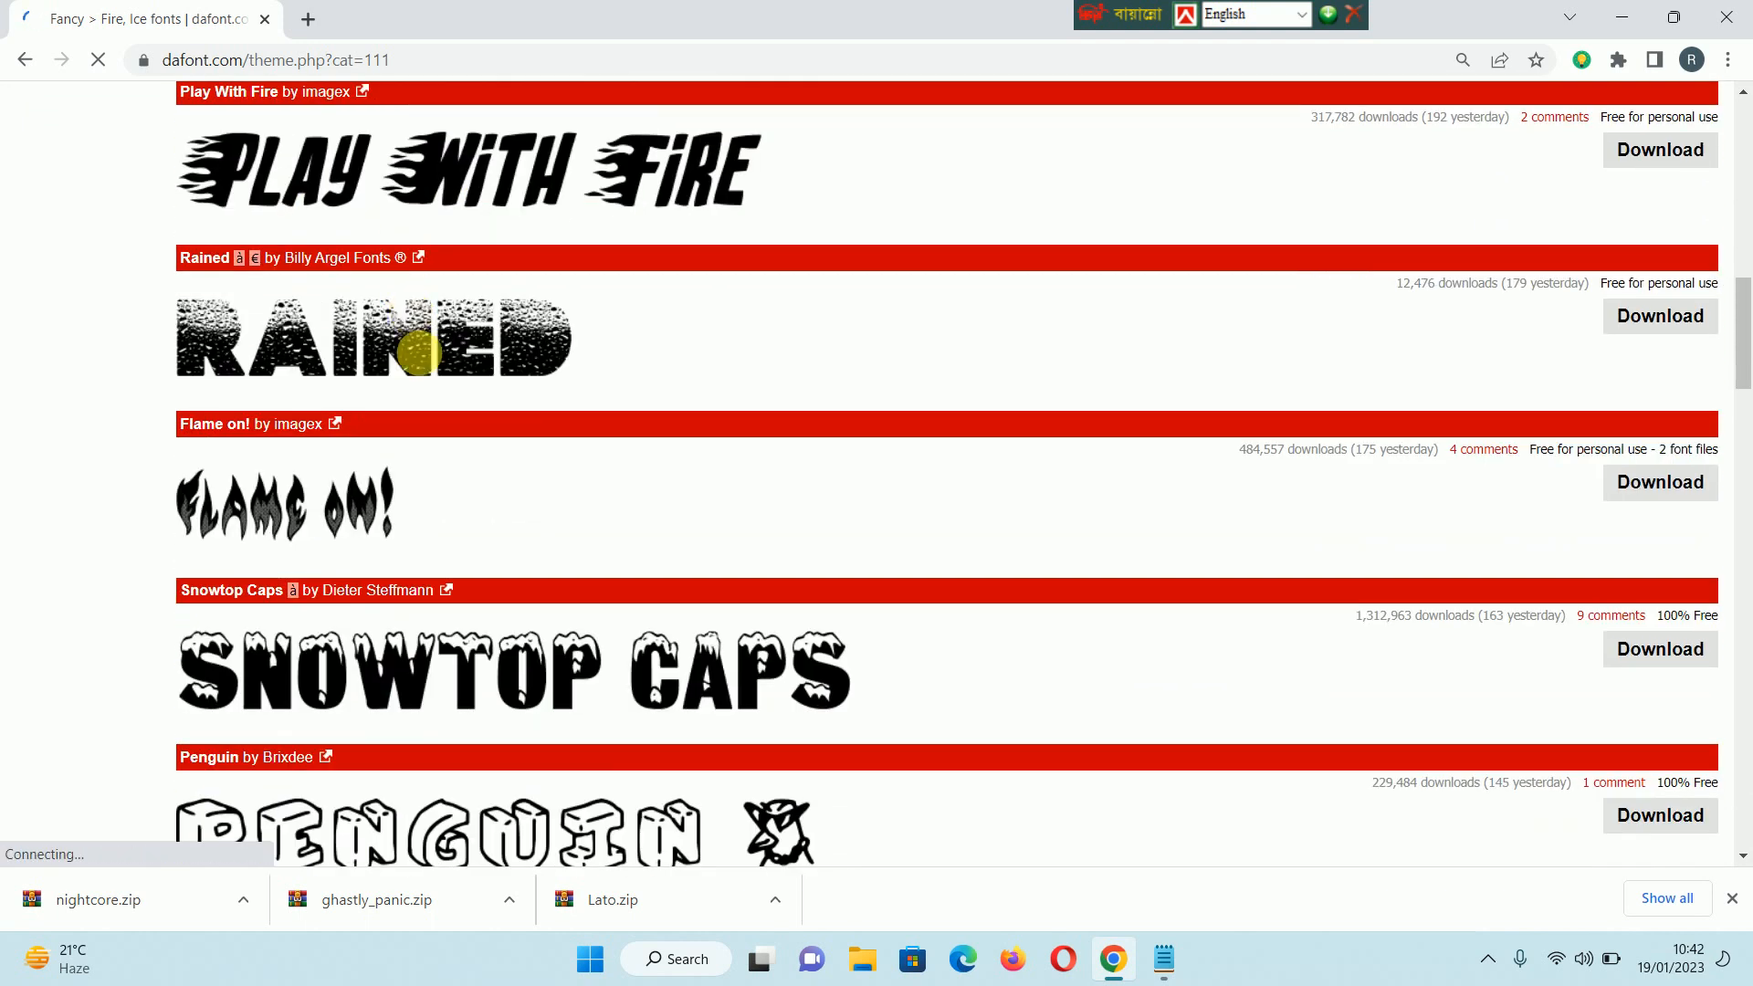
scroll(418, 351, "down", 11)
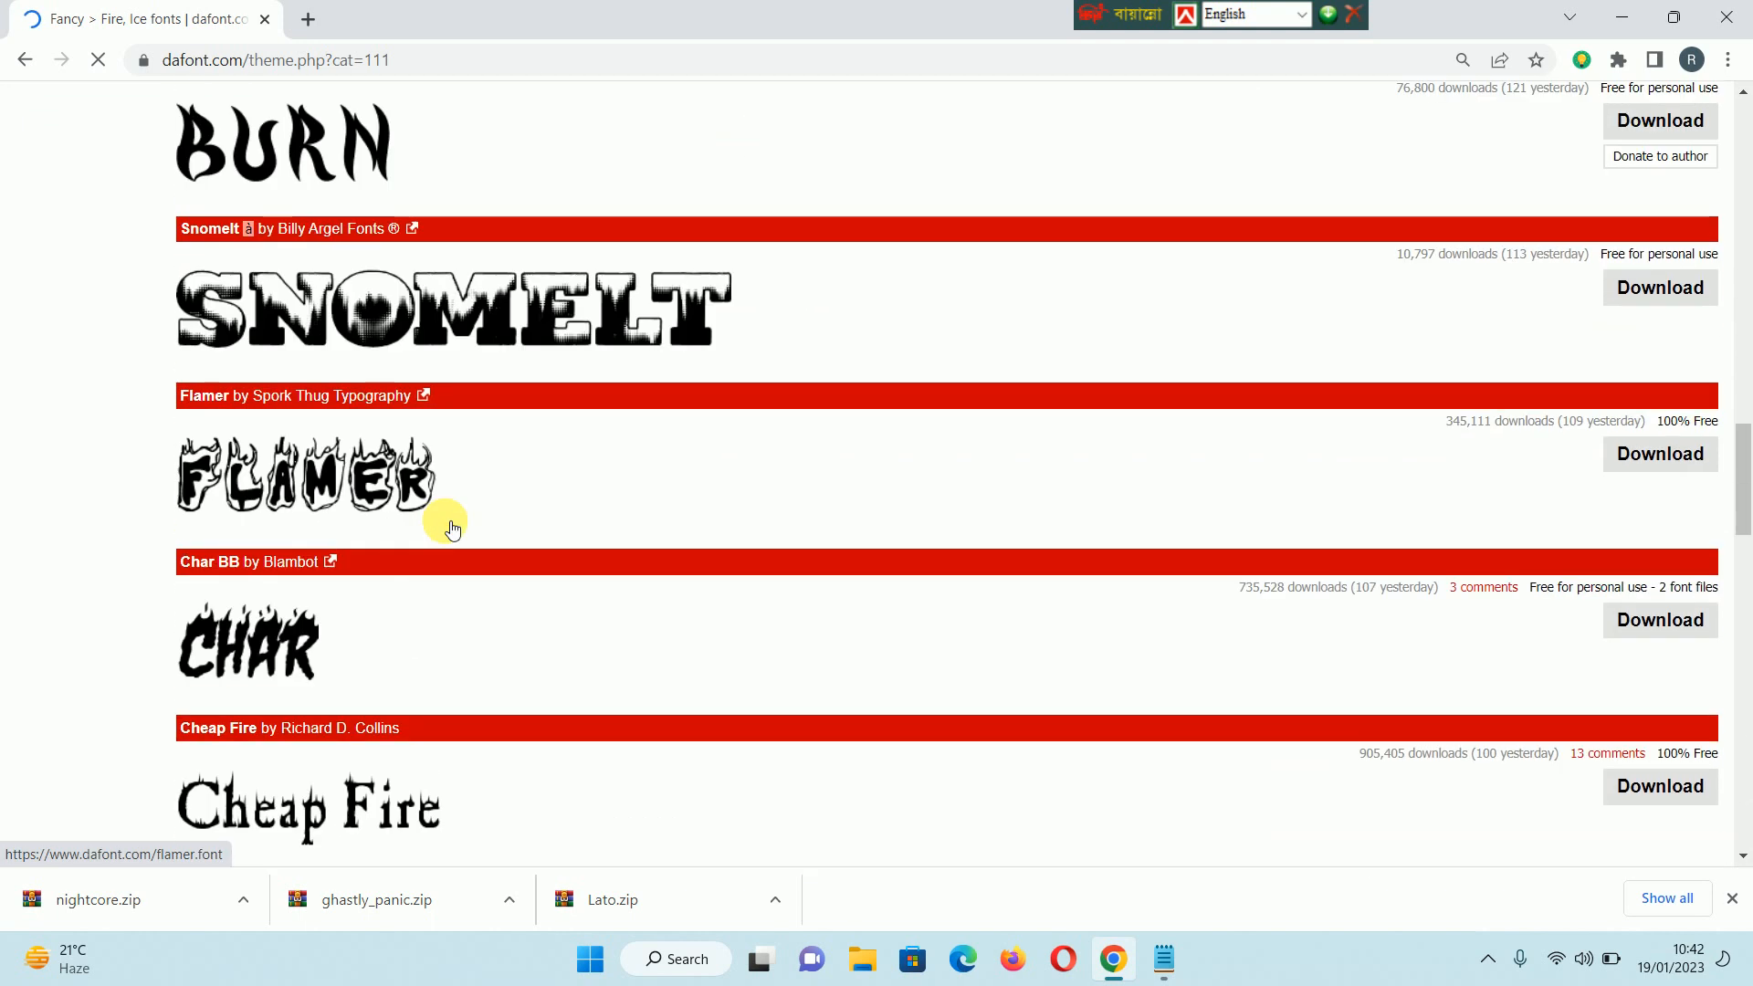
scroll(452, 528, "down", 1)
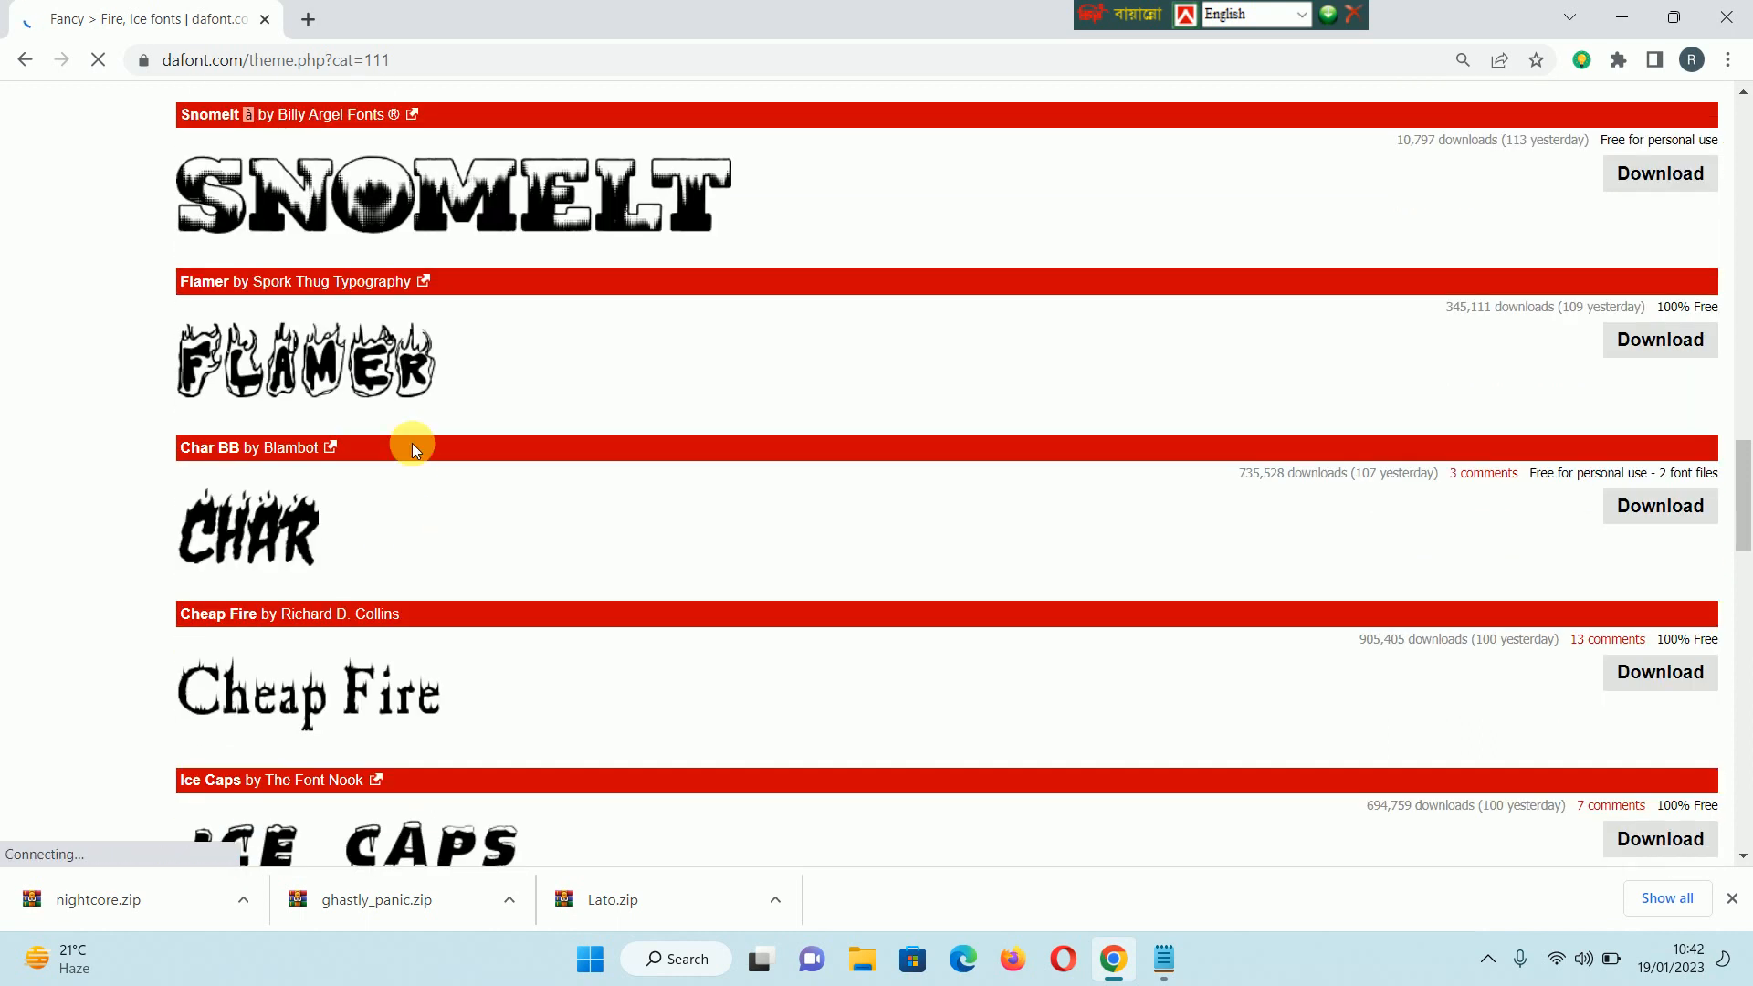
scroll(412, 448, "down", 4)
scroll(416, 448, "up", 1)
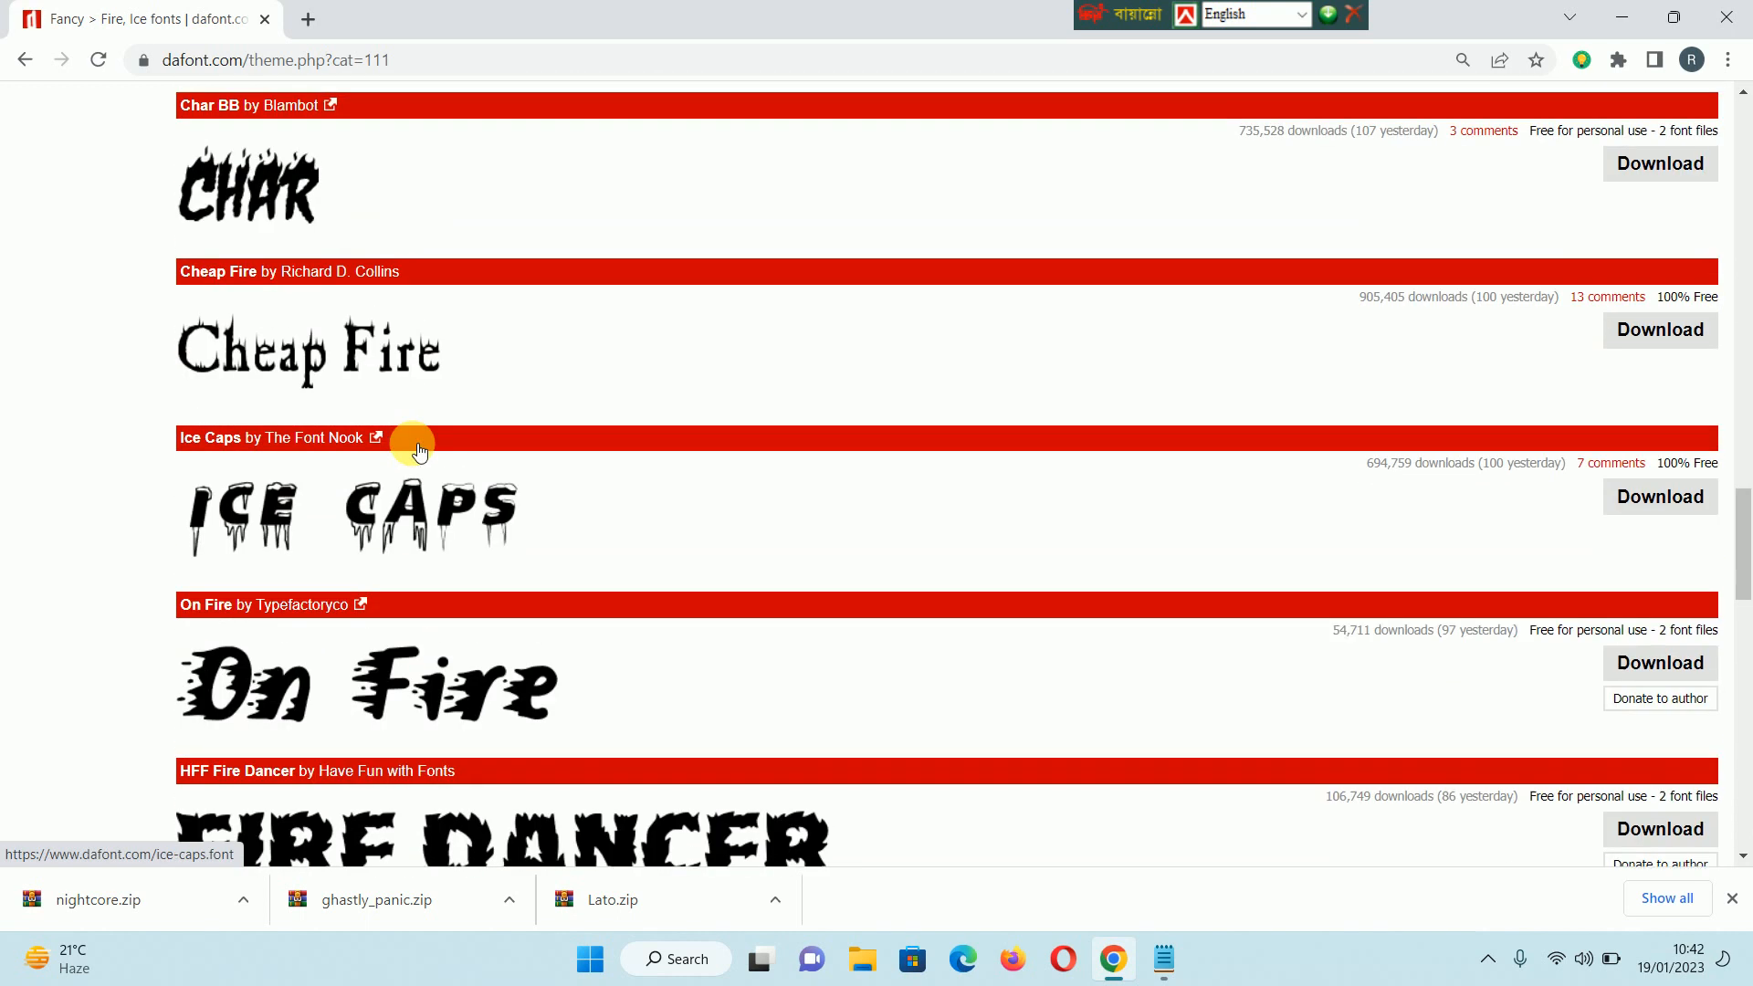
- Open the Foreign look > Arabic category and look through its fonts
scroll(416, 449, "up", 20)
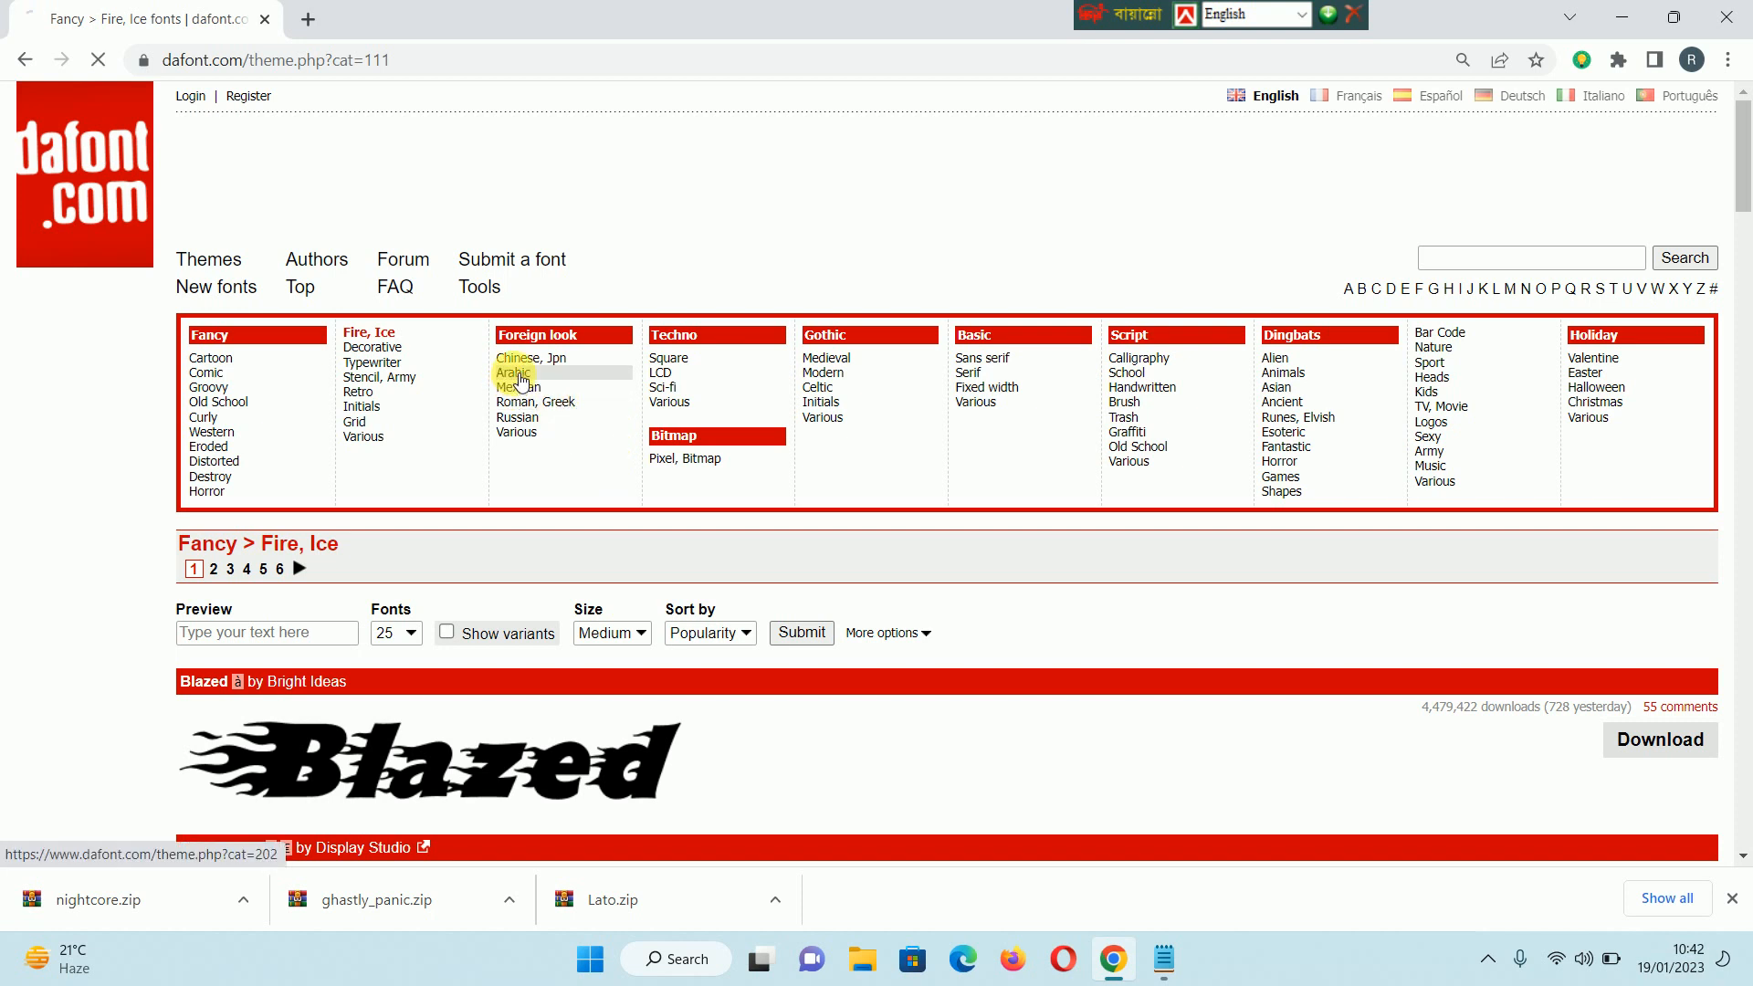
scroll(540, 366, "down", 3)
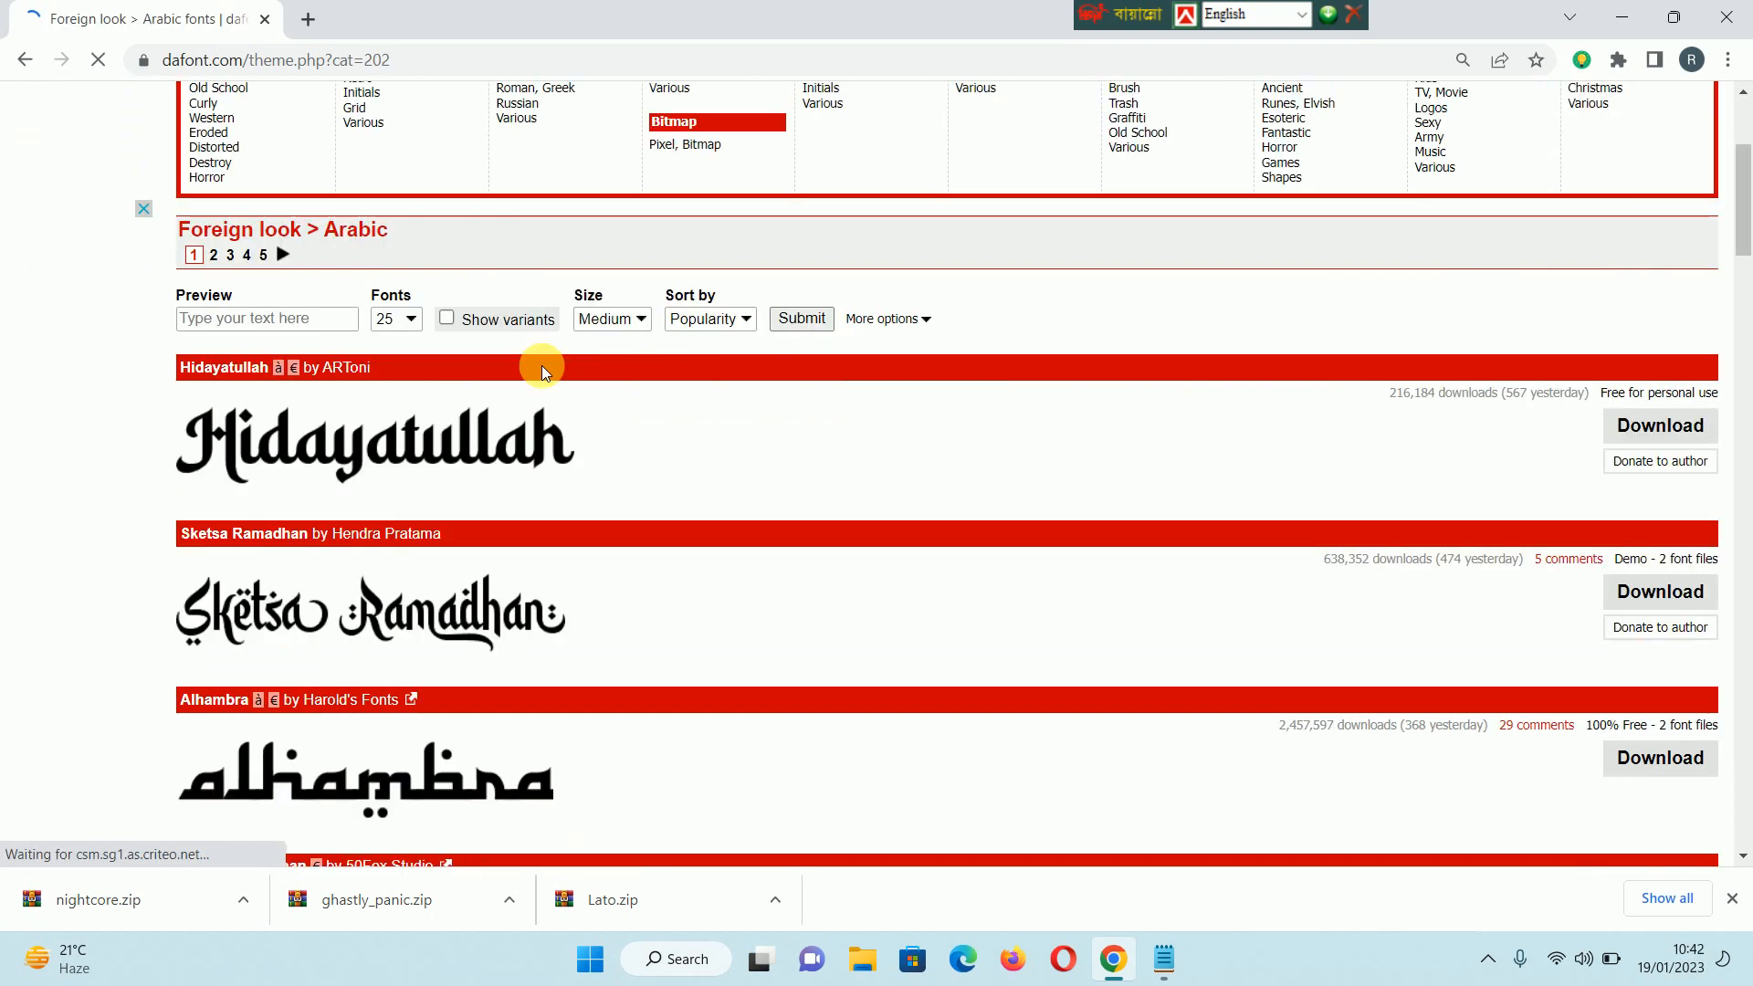
scroll(525, 418, "down", 12)
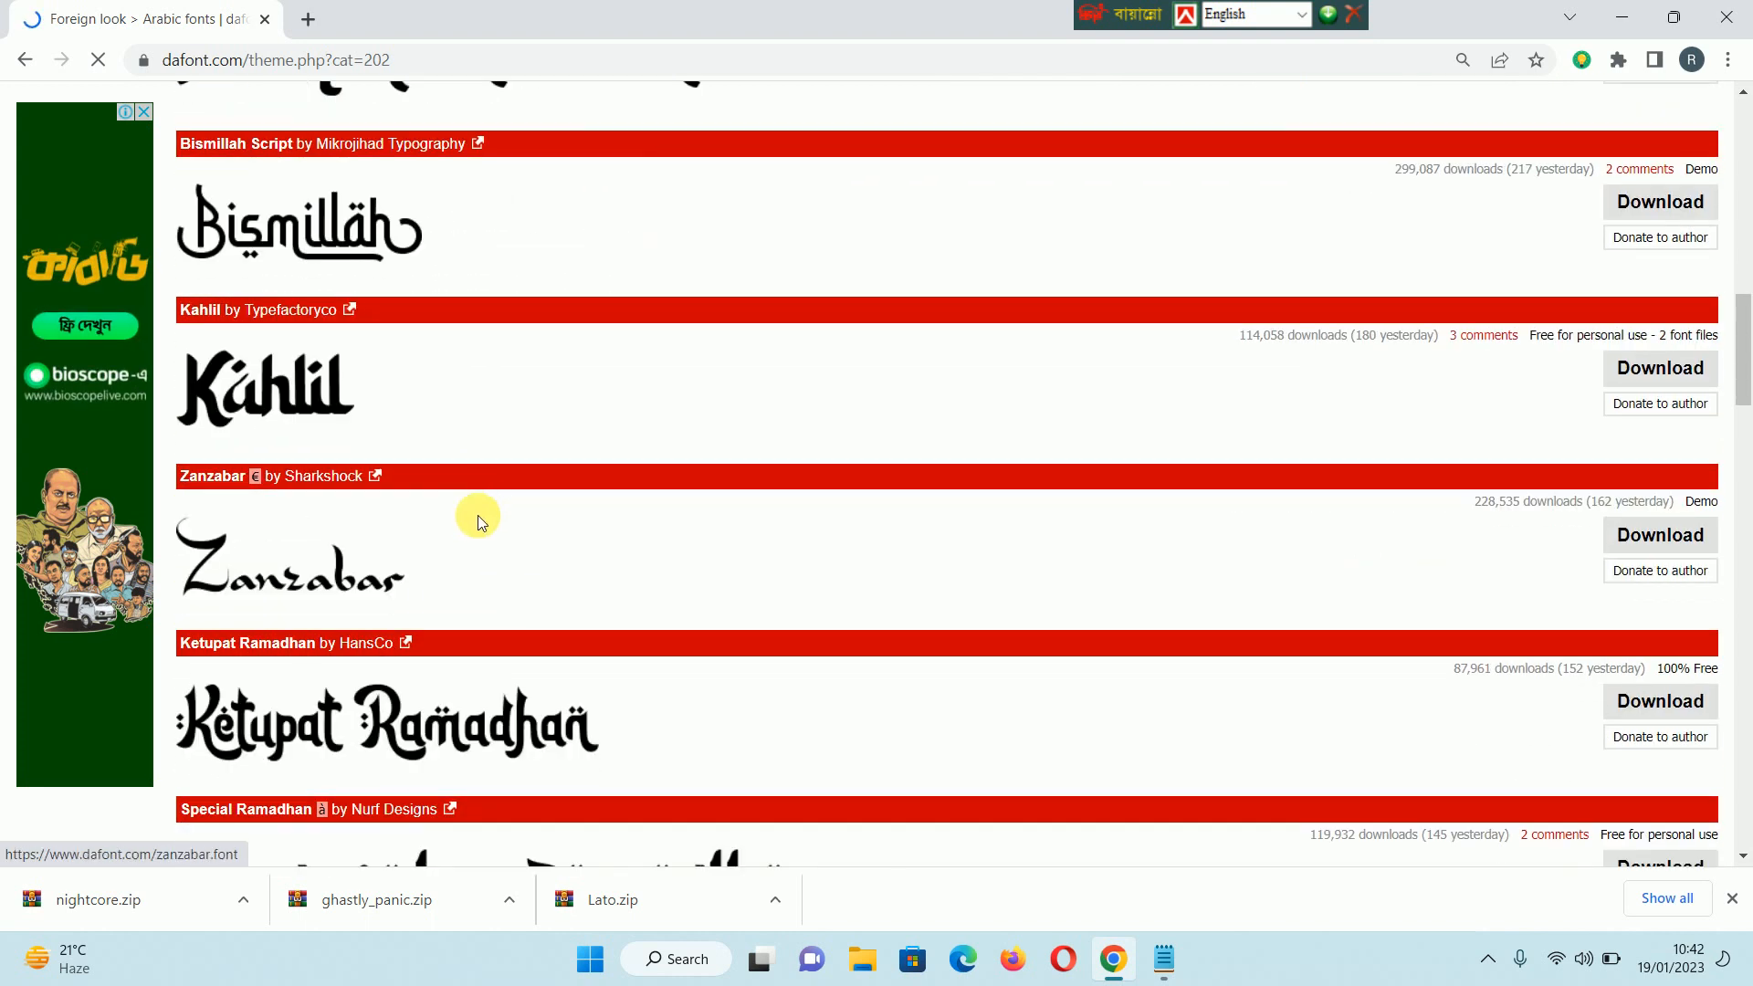
scroll(463, 524, "down", 11)
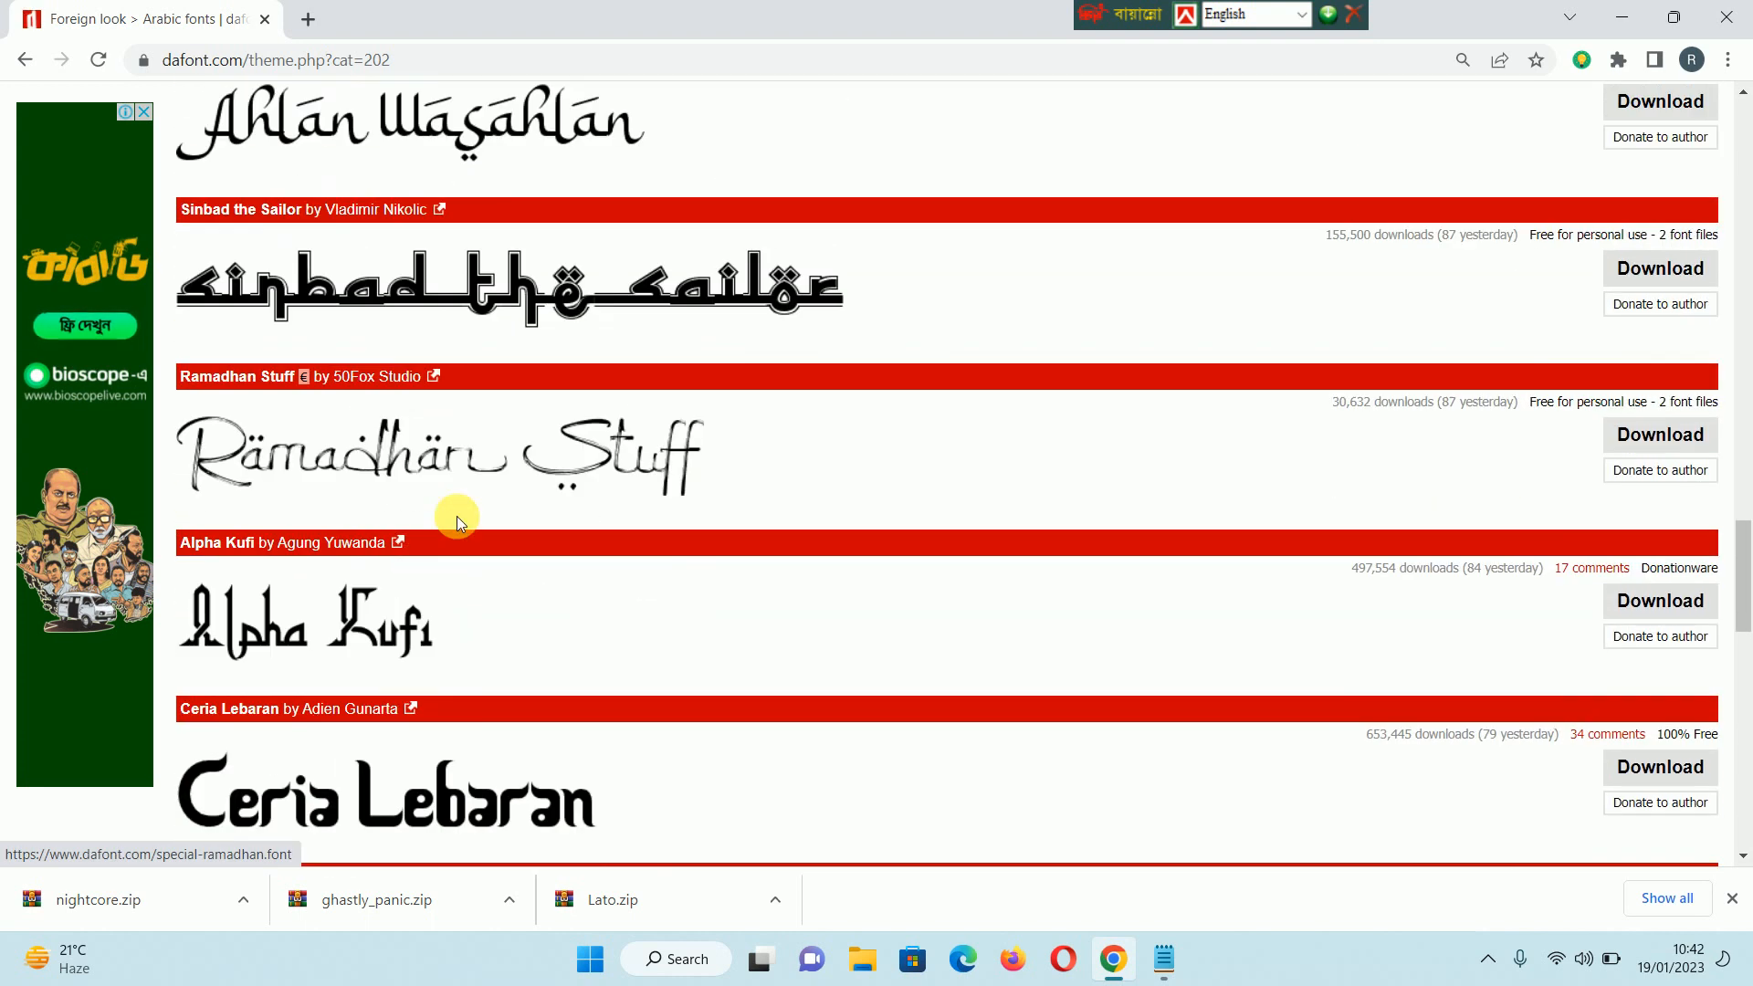
- Download the Aceh Darusalam font and look through the rest of the first page of Arabic fonts
scroll(457, 520, "up", 3)
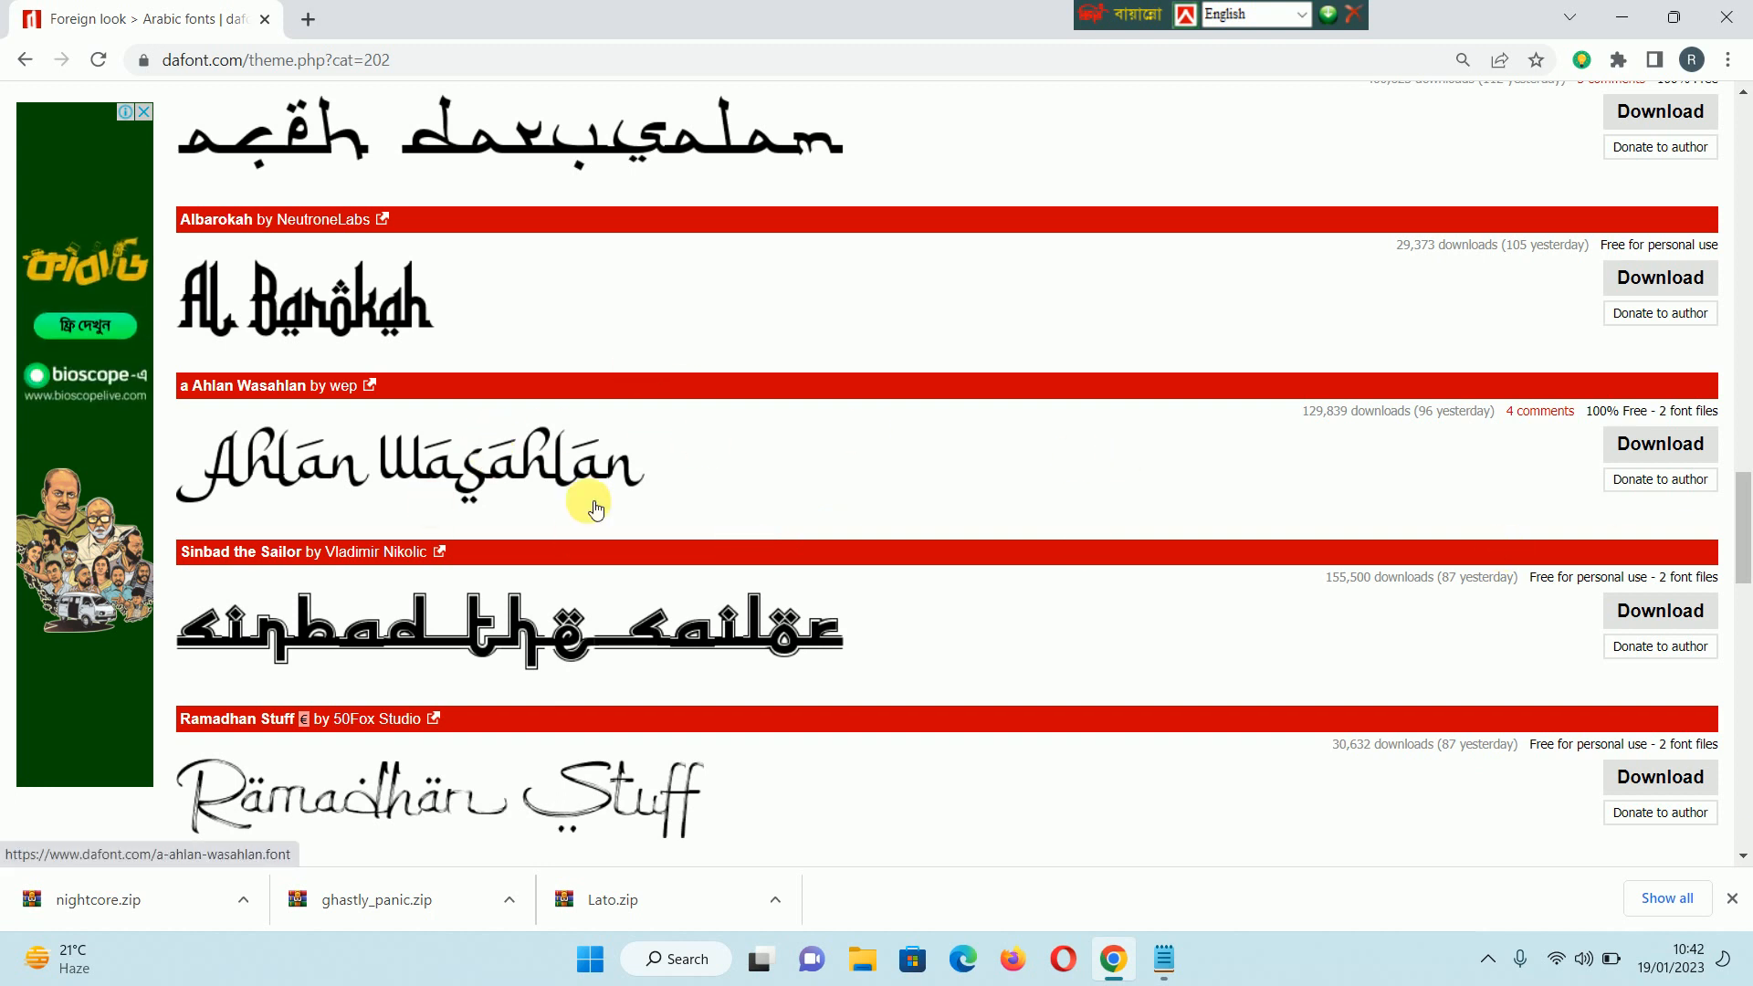
scroll(585, 498, "down", 4)
scroll(584, 498, "up", 4)
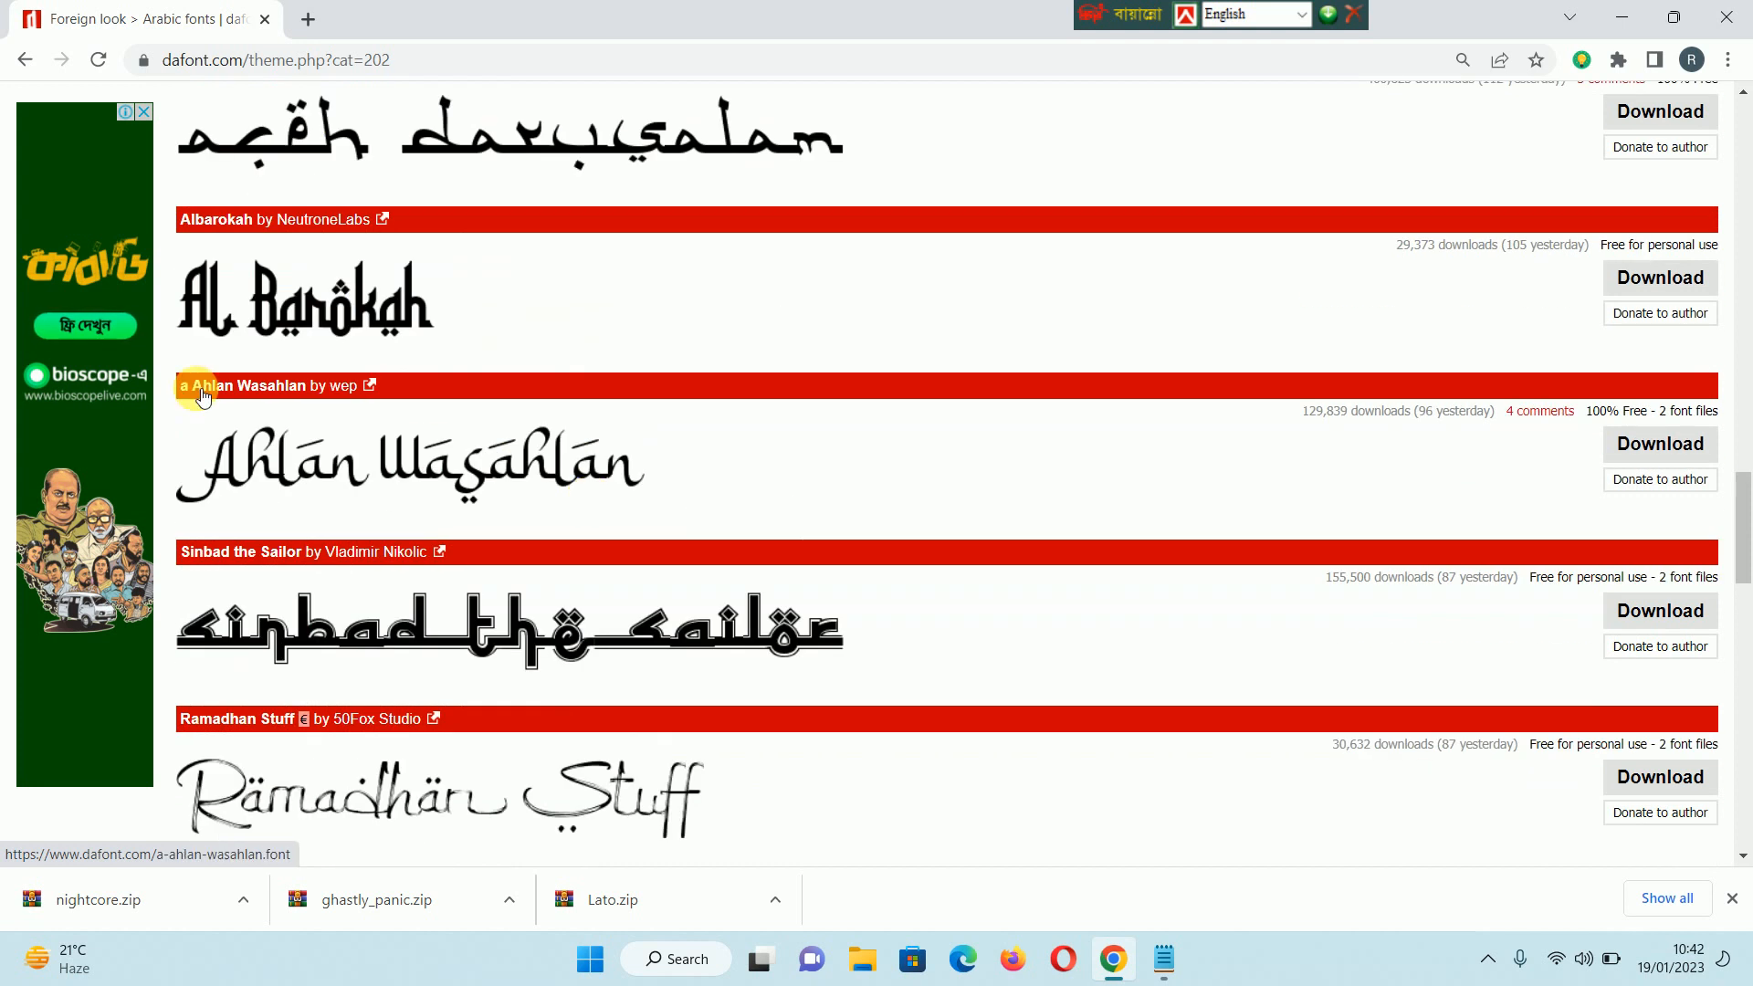
scroll(452, 534, "up", 4)
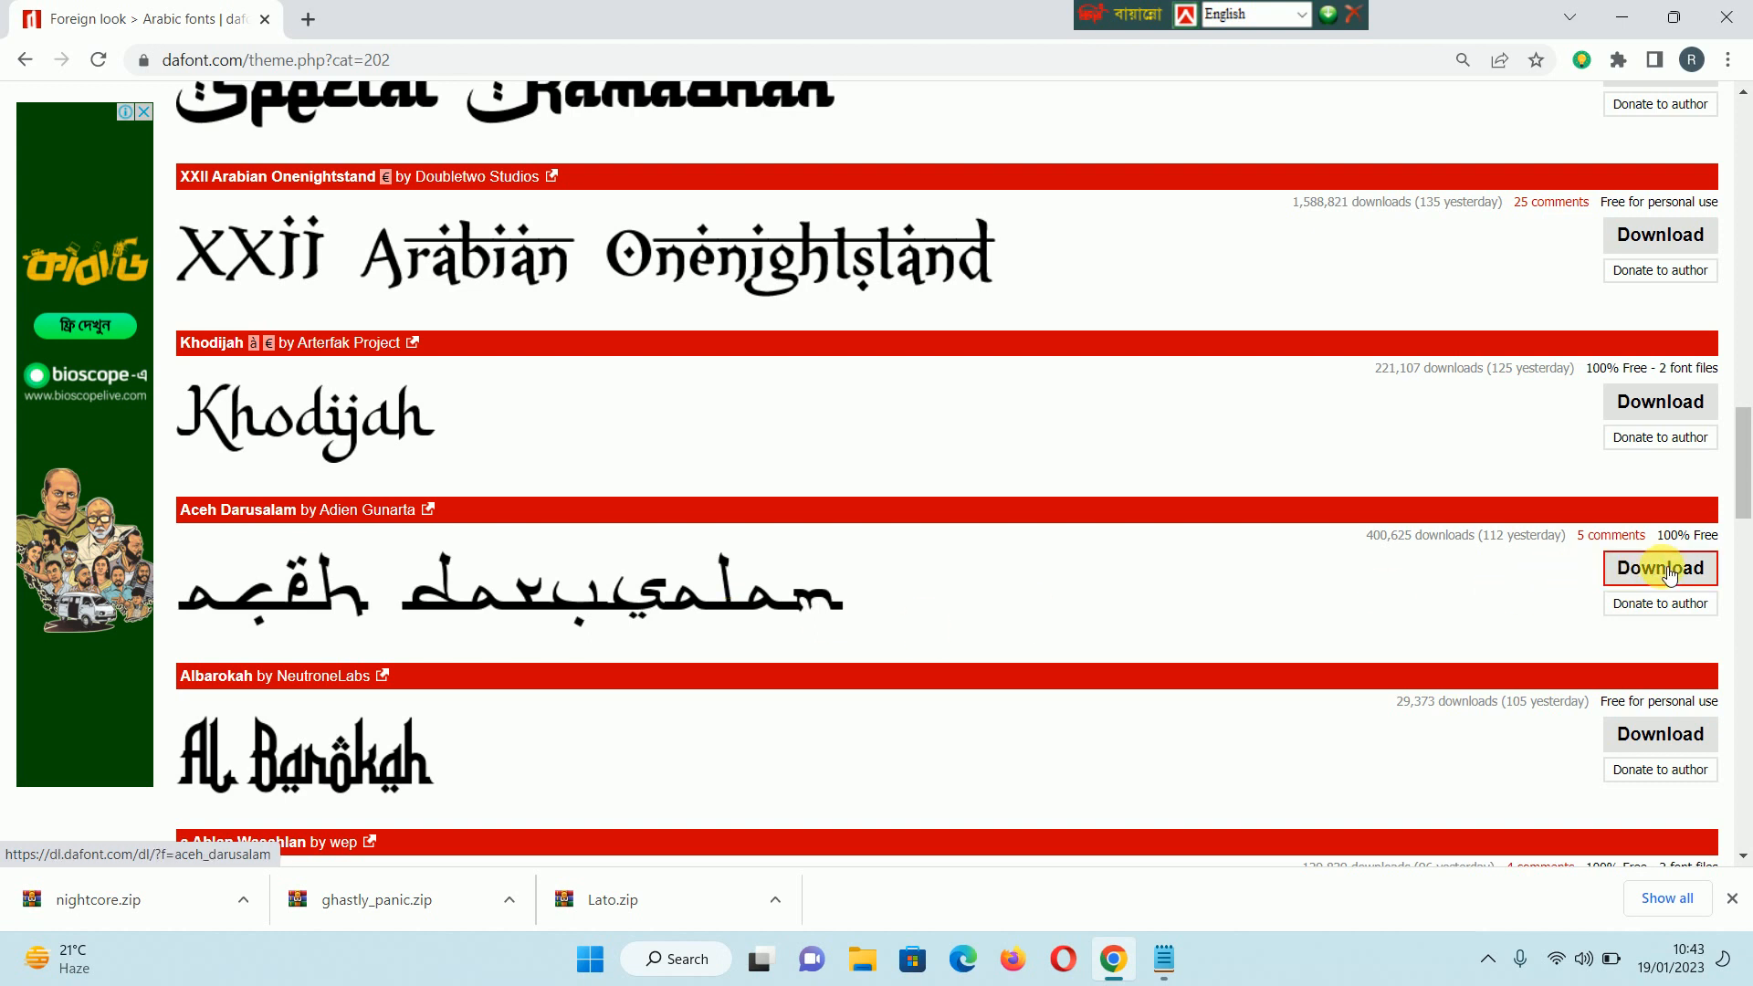
scroll(690, 549, "down", 10)
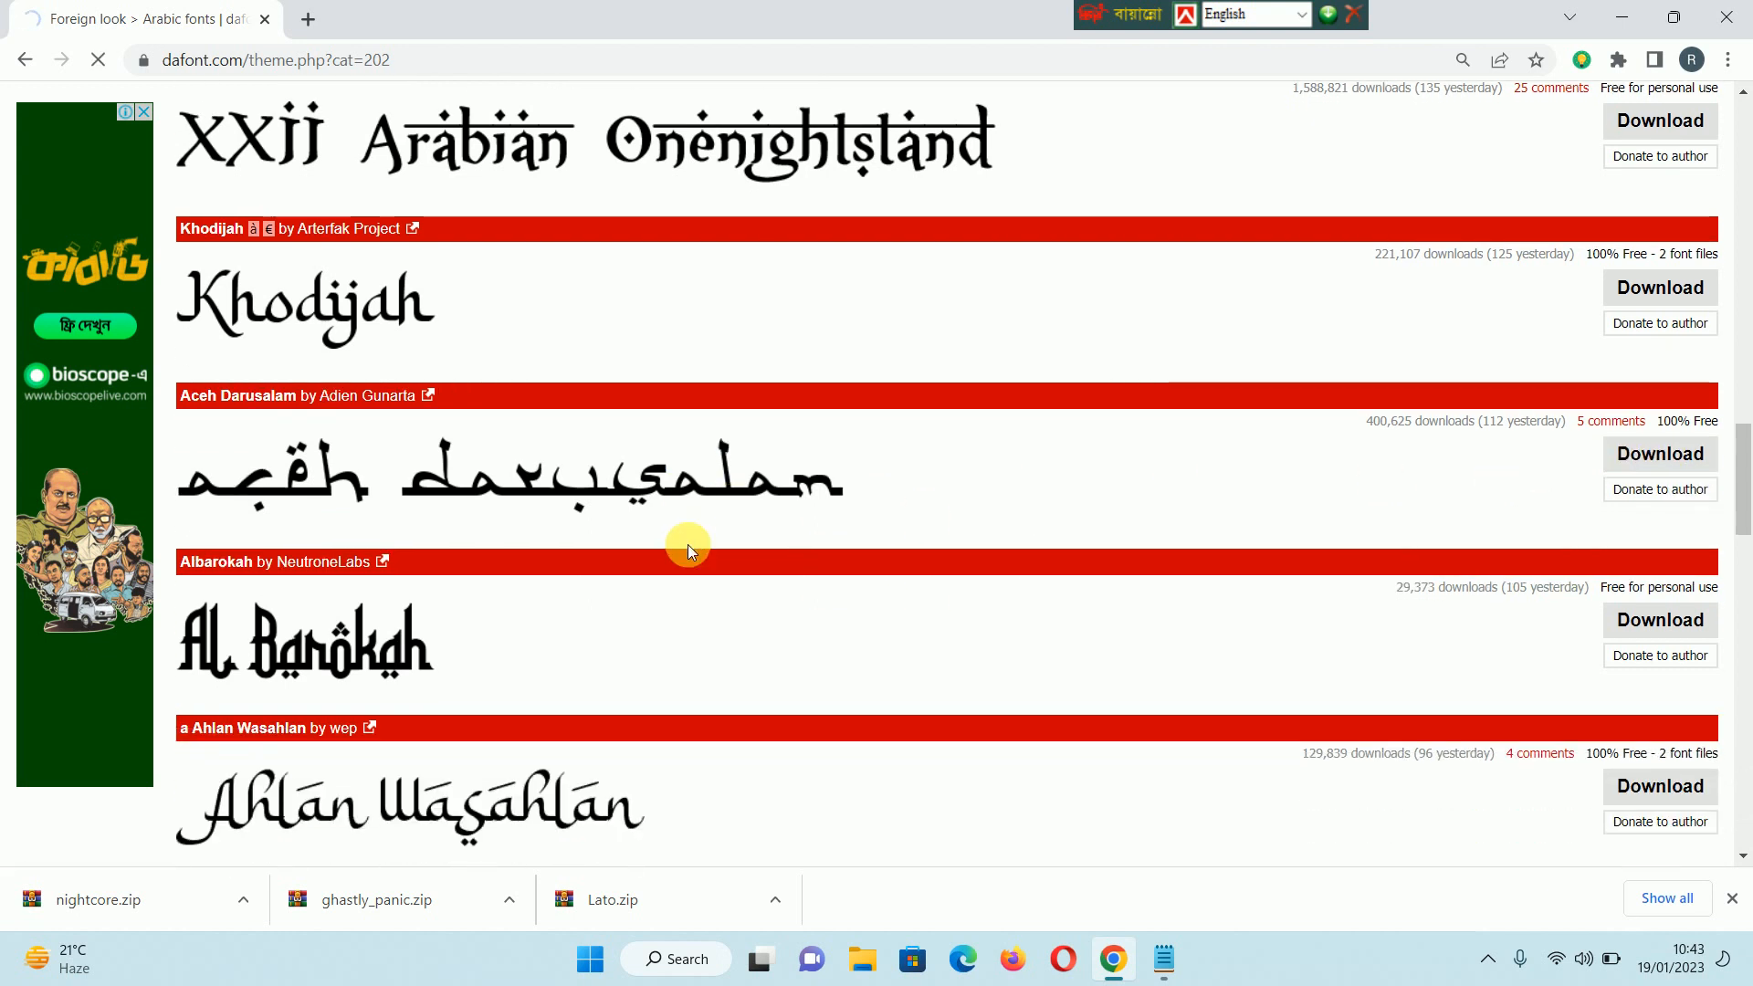
scroll(694, 551, "down", 9)
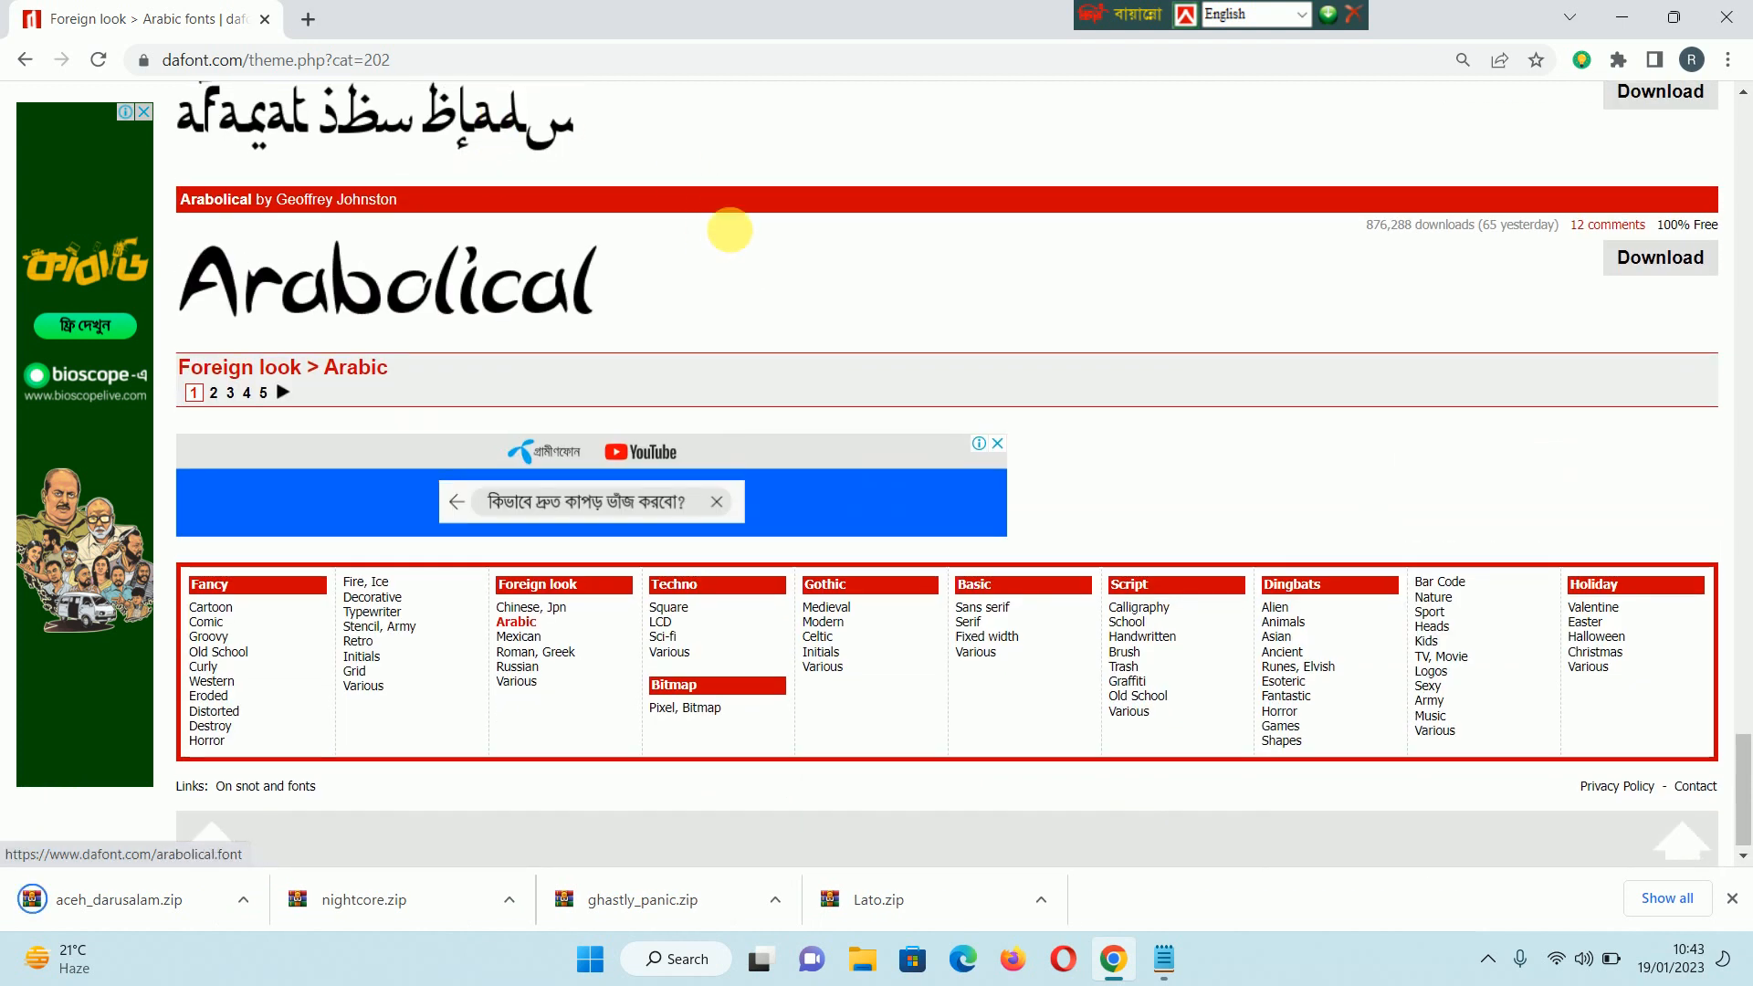
- Open the Gothic > Modern category and look through its first fonts
scroll(728, 232, "up", 15)
scroll(736, 239, "up", 10)
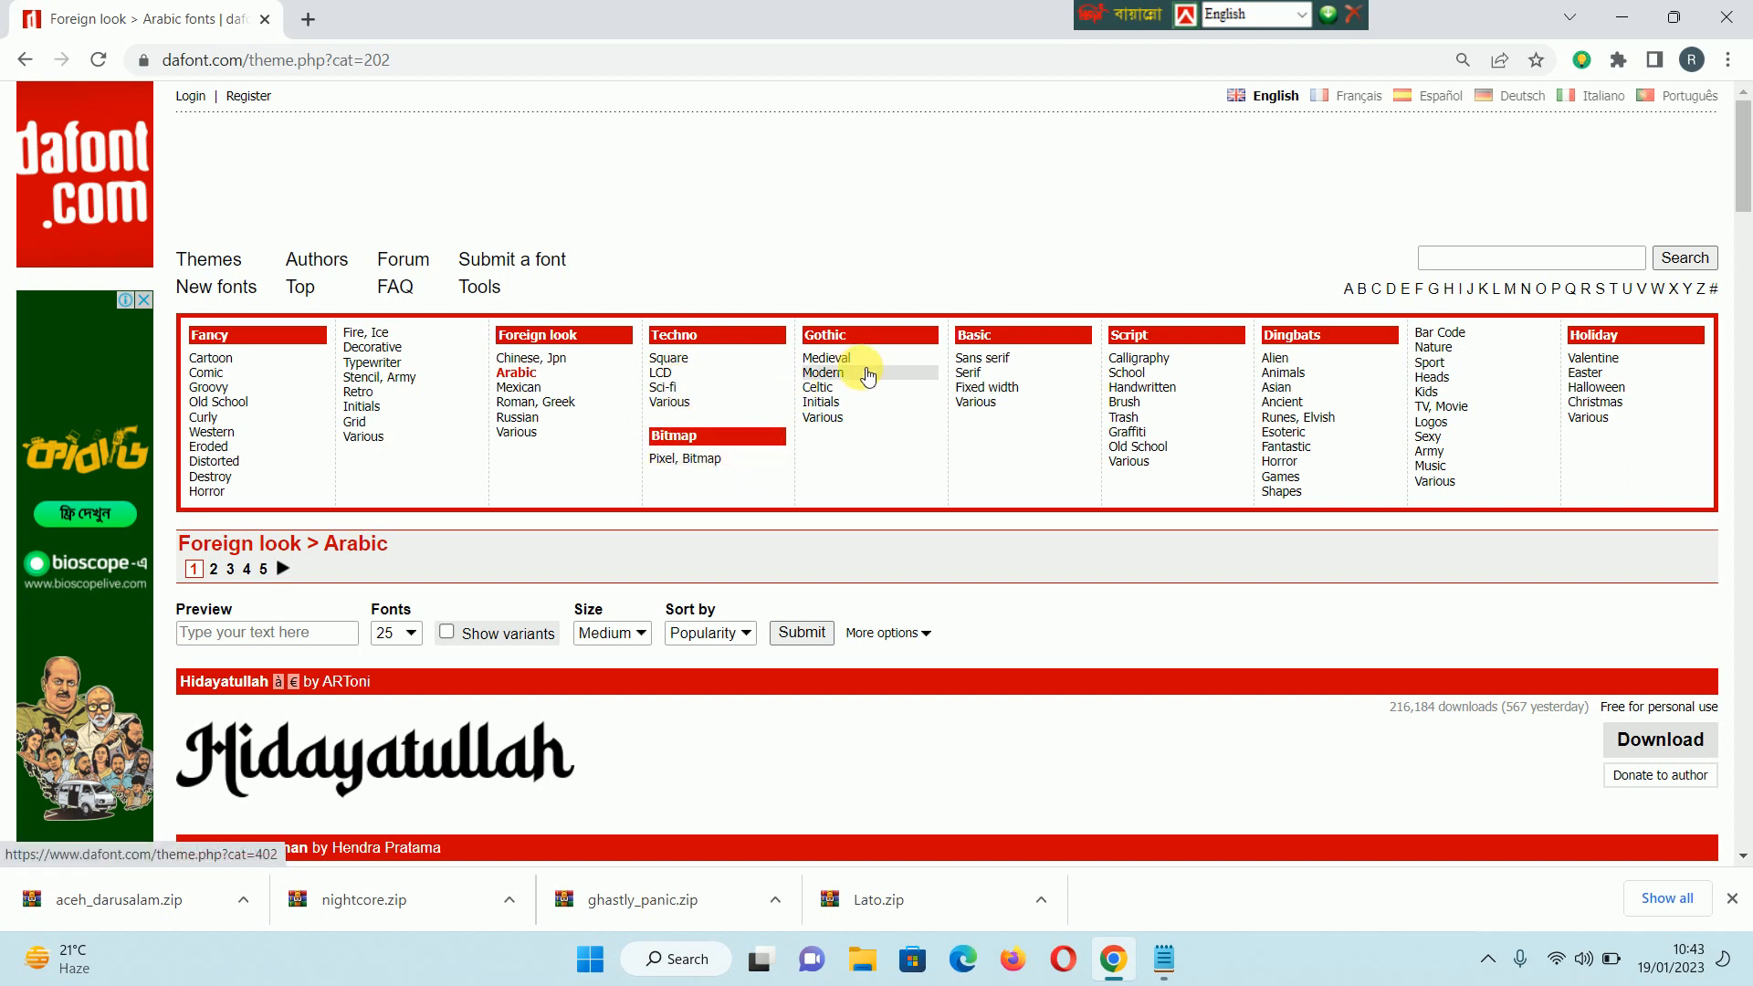
left_click(833, 369)
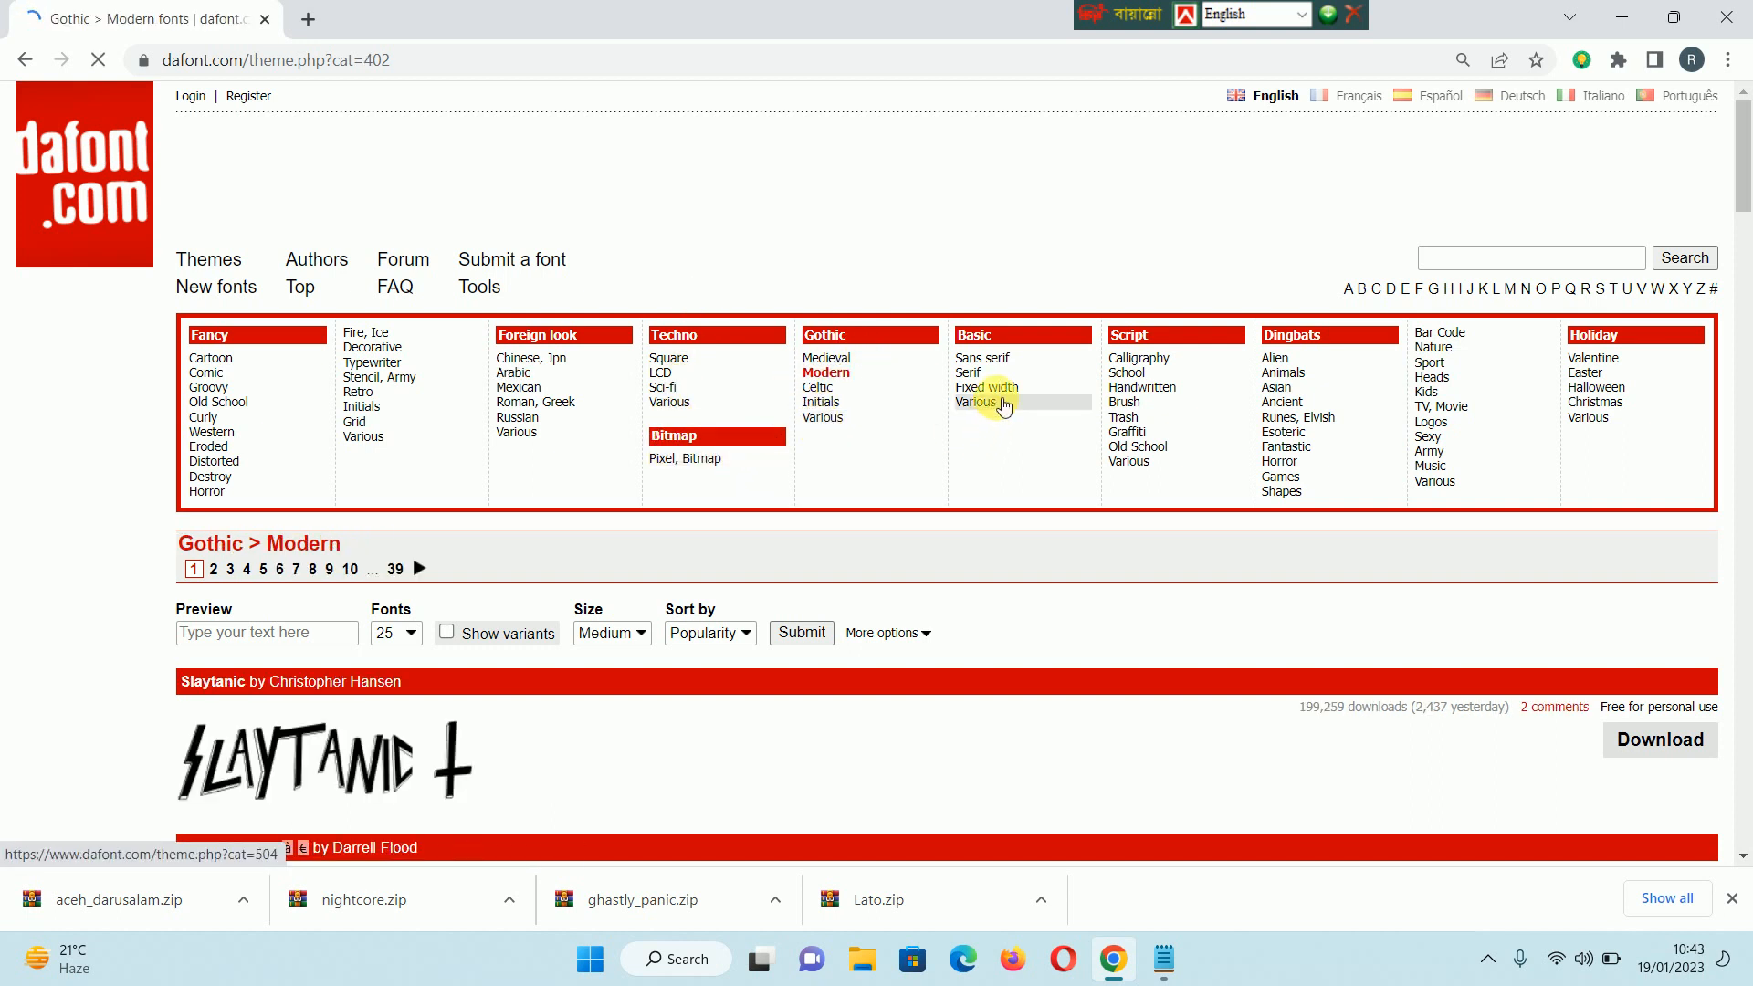
scroll(284, 612, "down", 9)
scroll(423, 596, "up", 3)
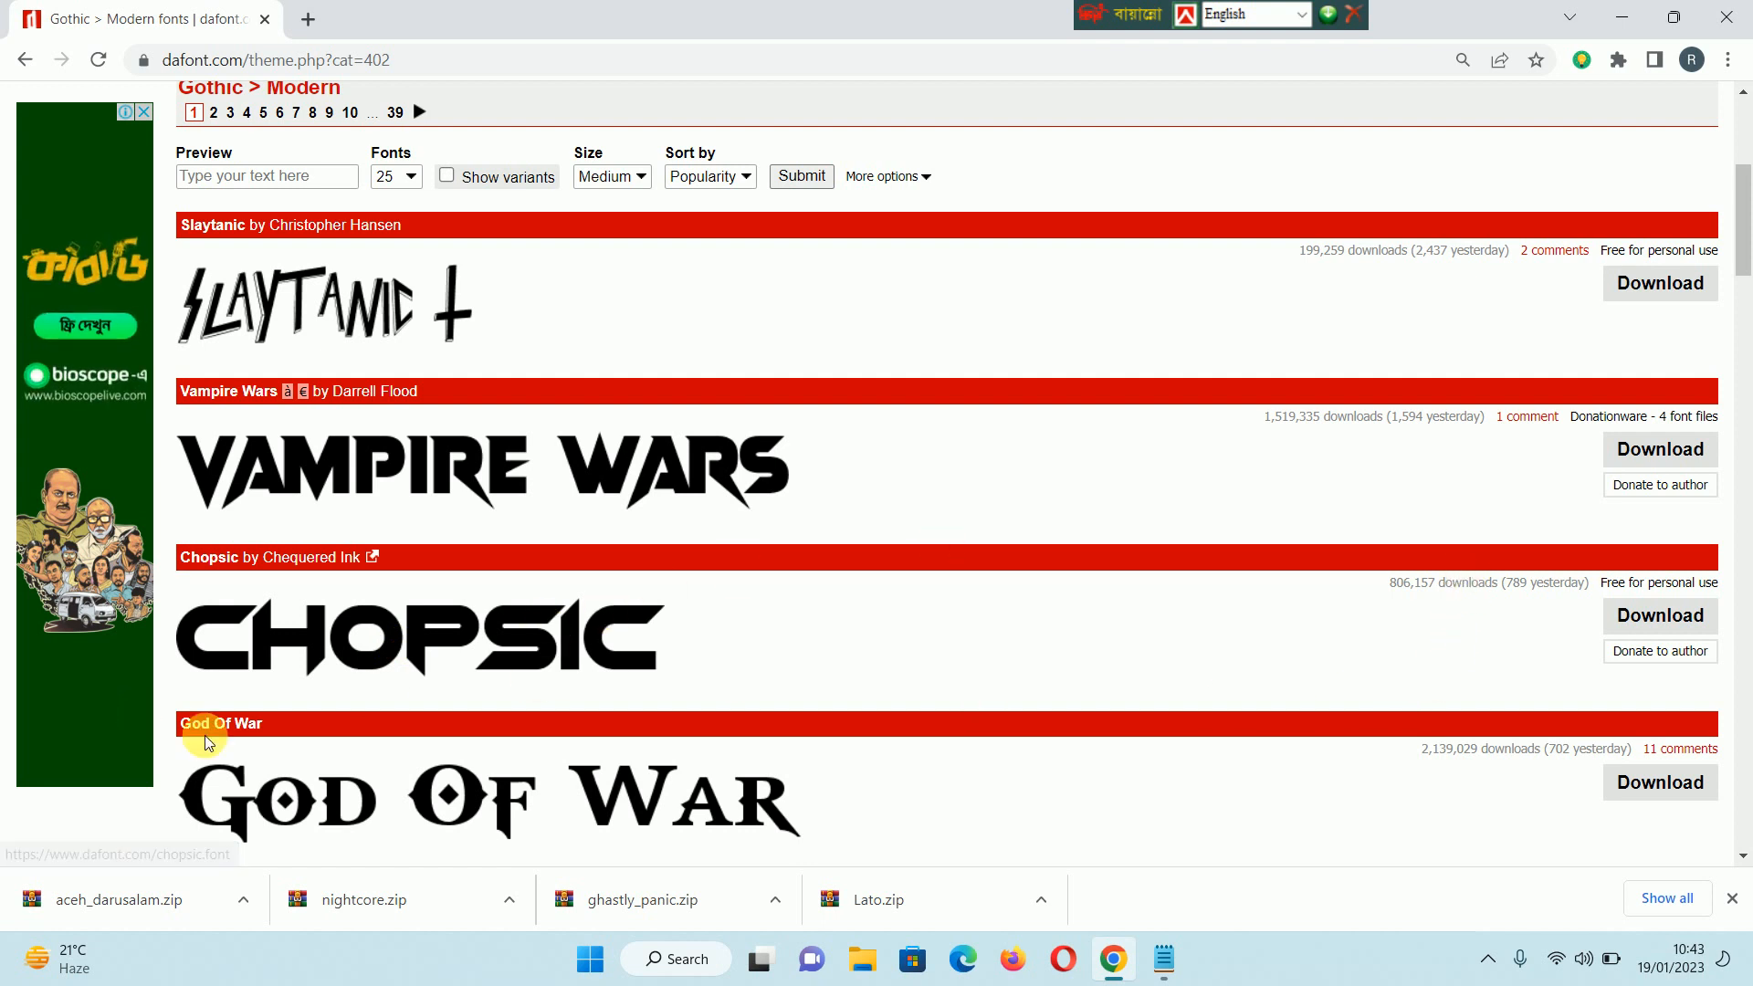
scroll(329, 530, "up", 5)
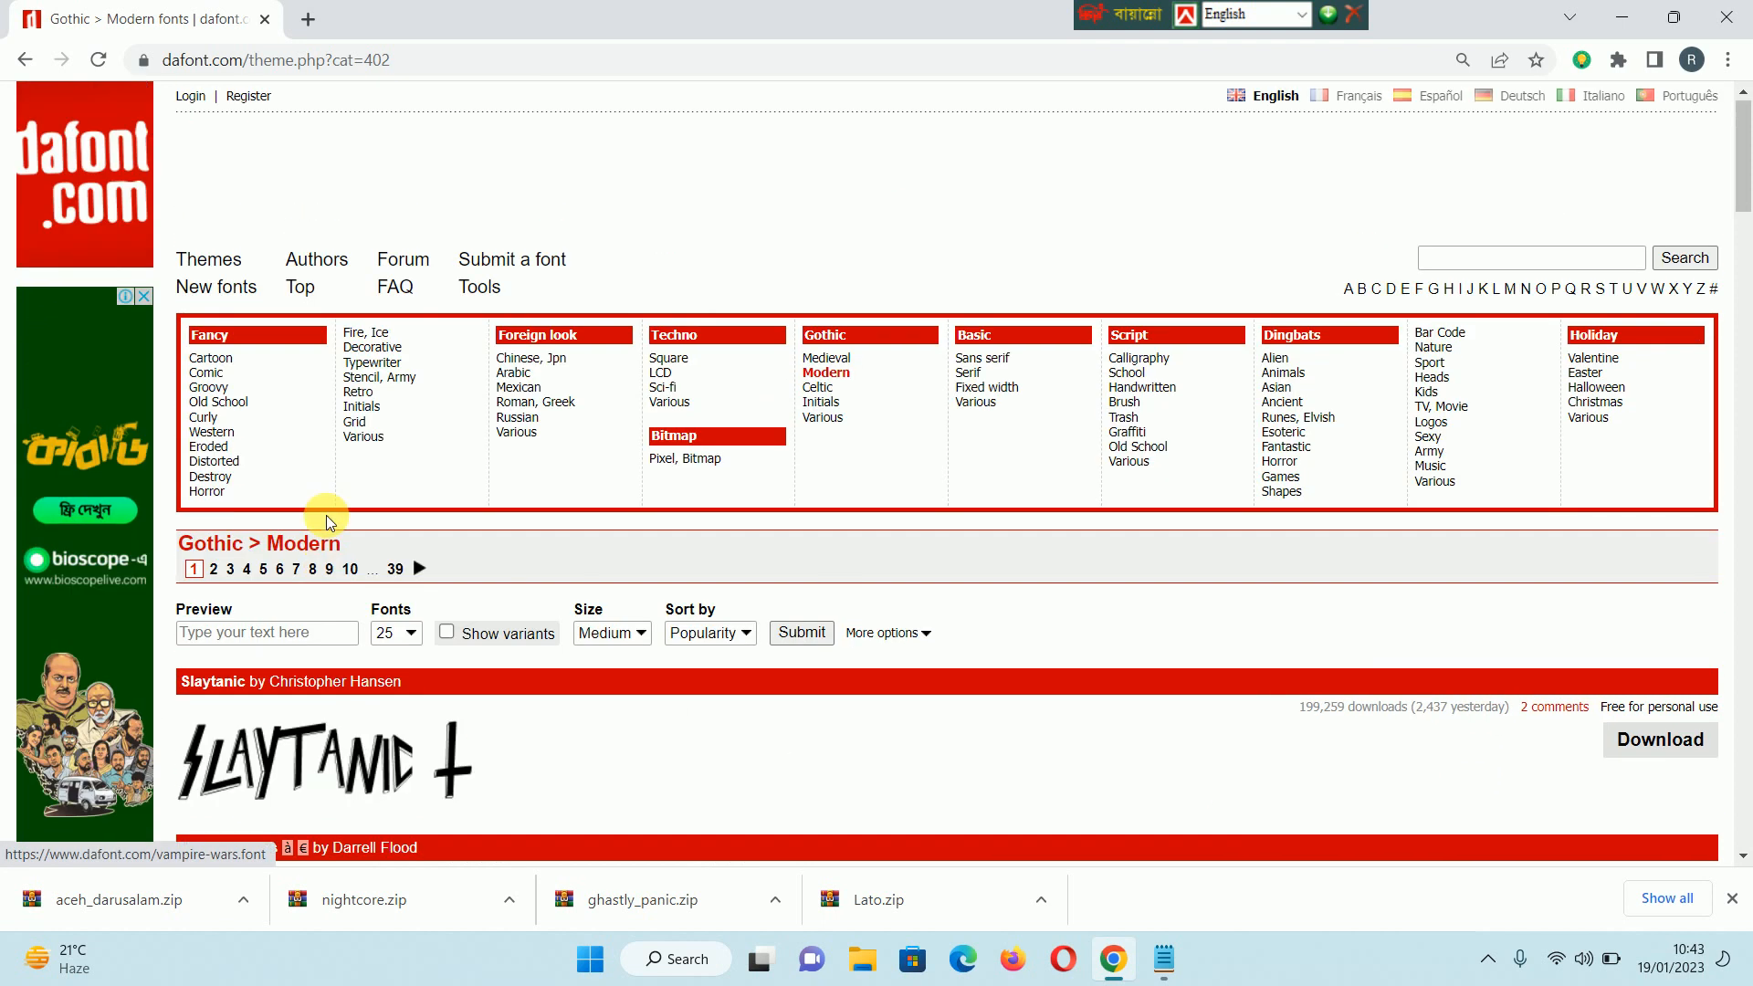
- Download the Vampire Wars and Barbarian fonts from the Gothic > Modern list
scroll(326, 523, "down", 14)
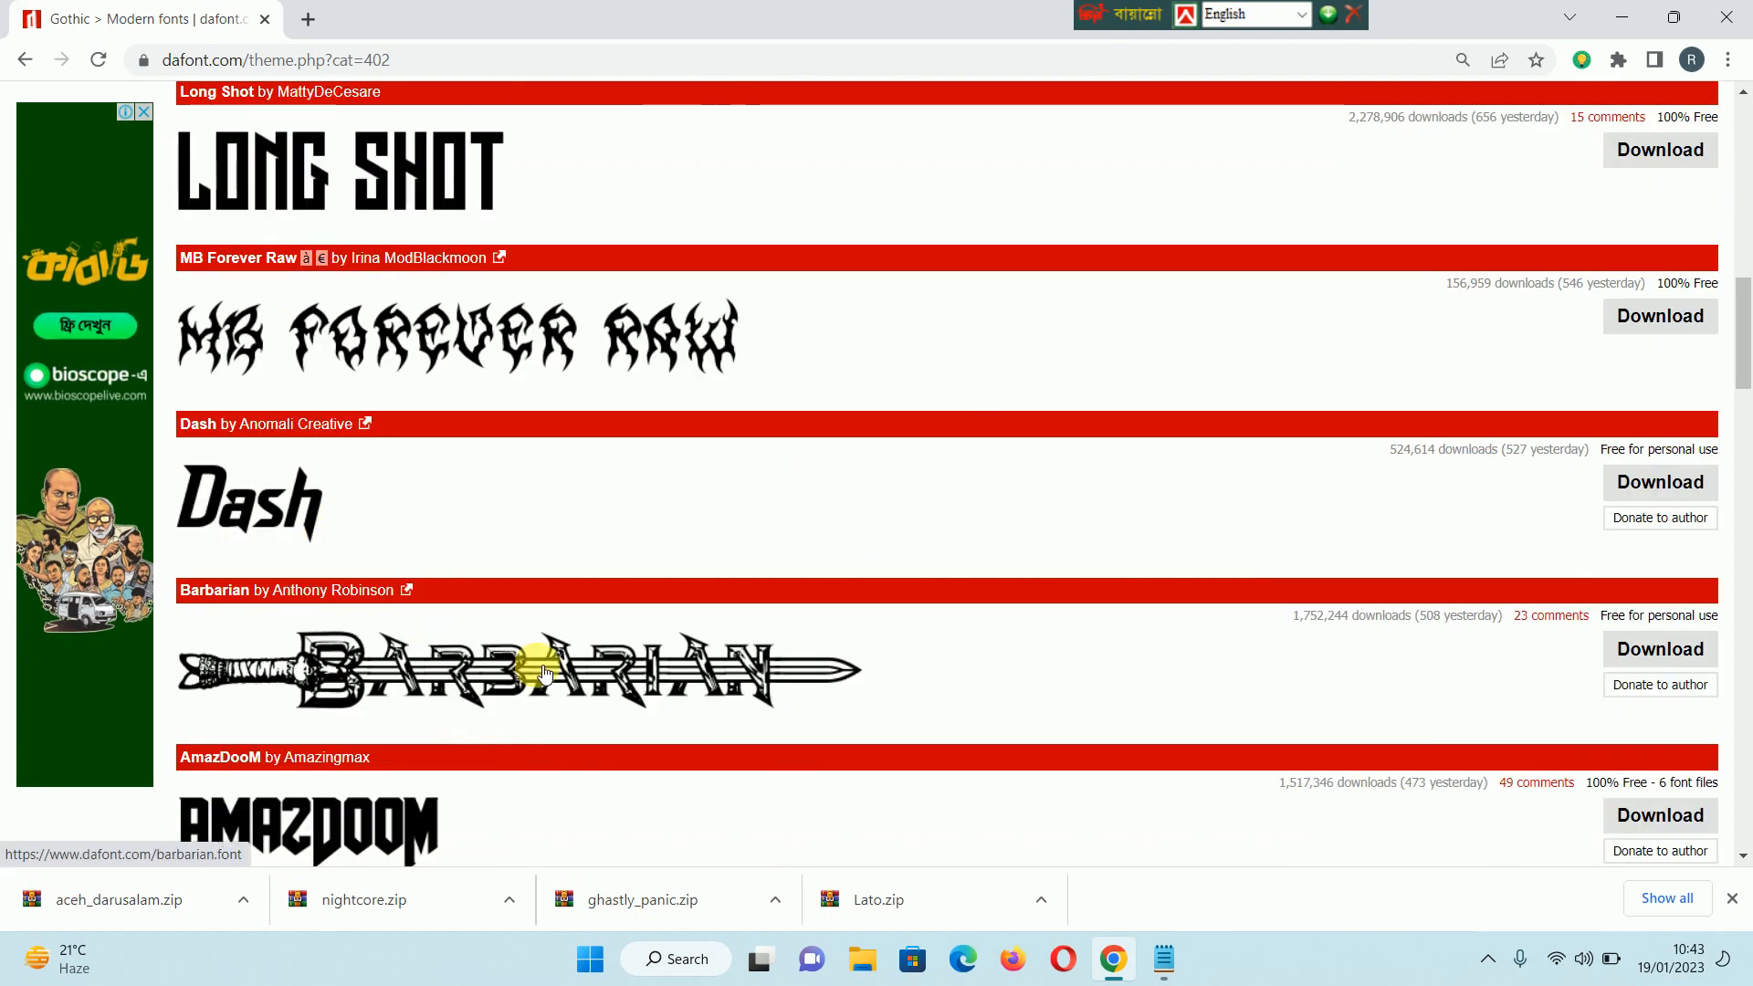
scroll(545, 674, "down", 2)
scroll(546, 674, "up", 8)
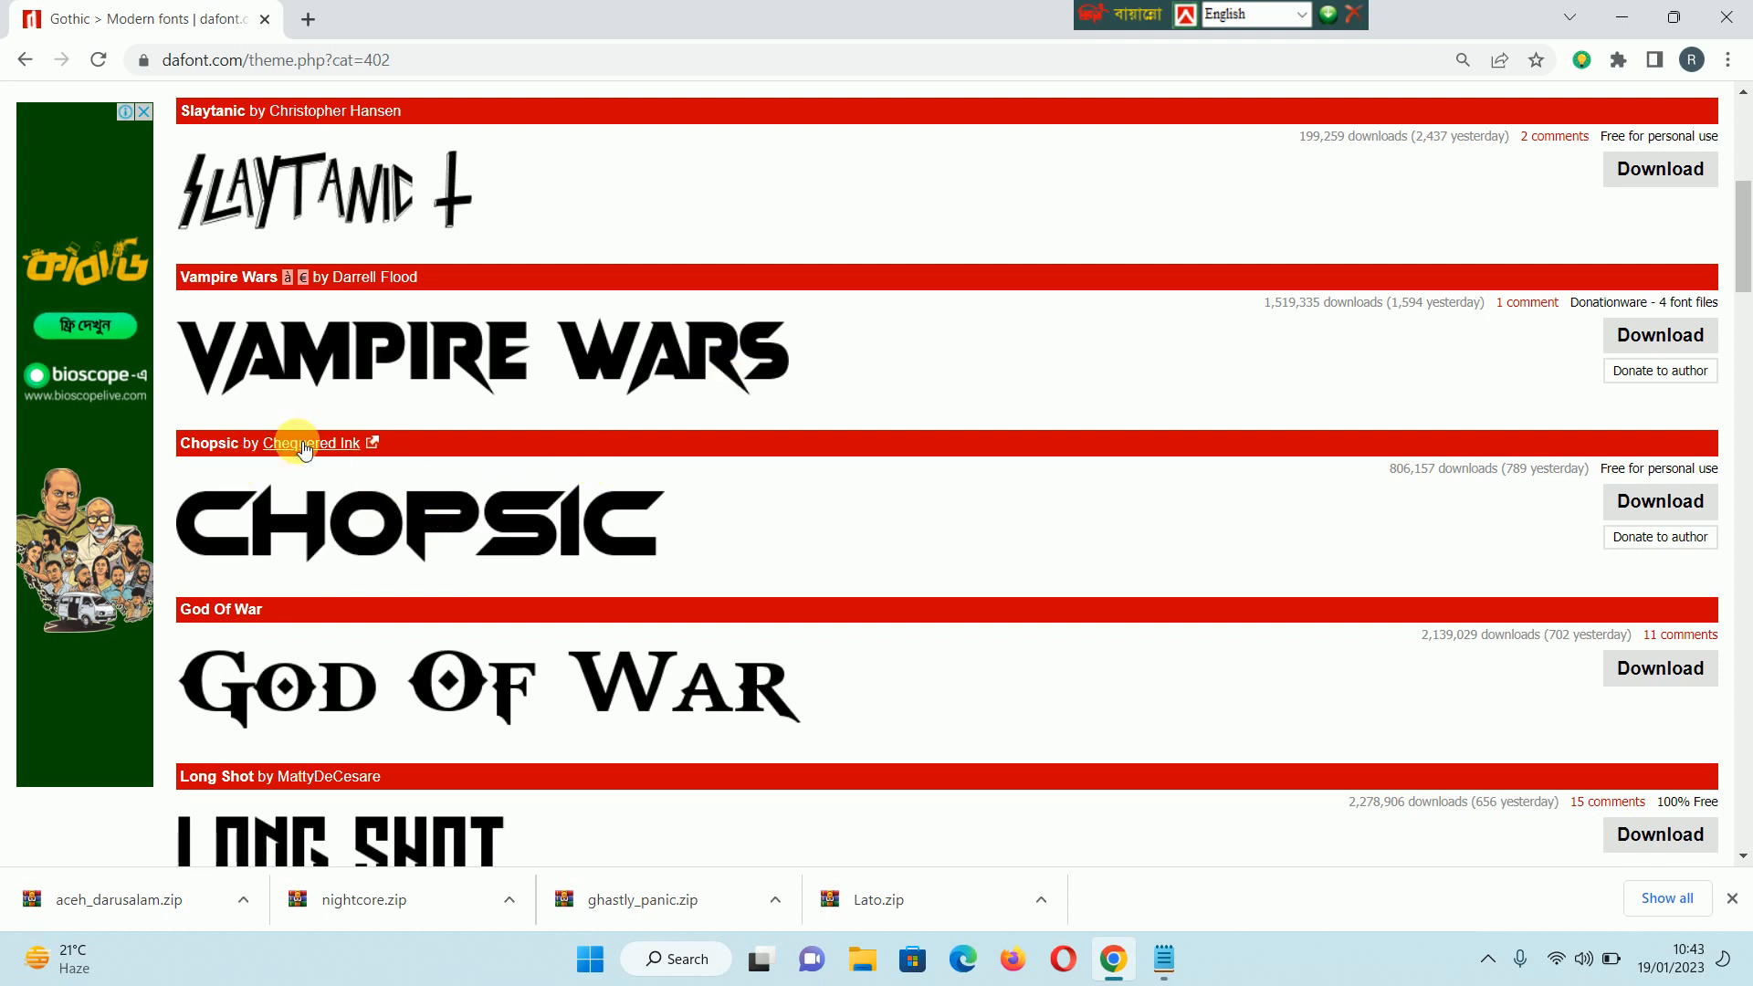
left_click(1612, 334)
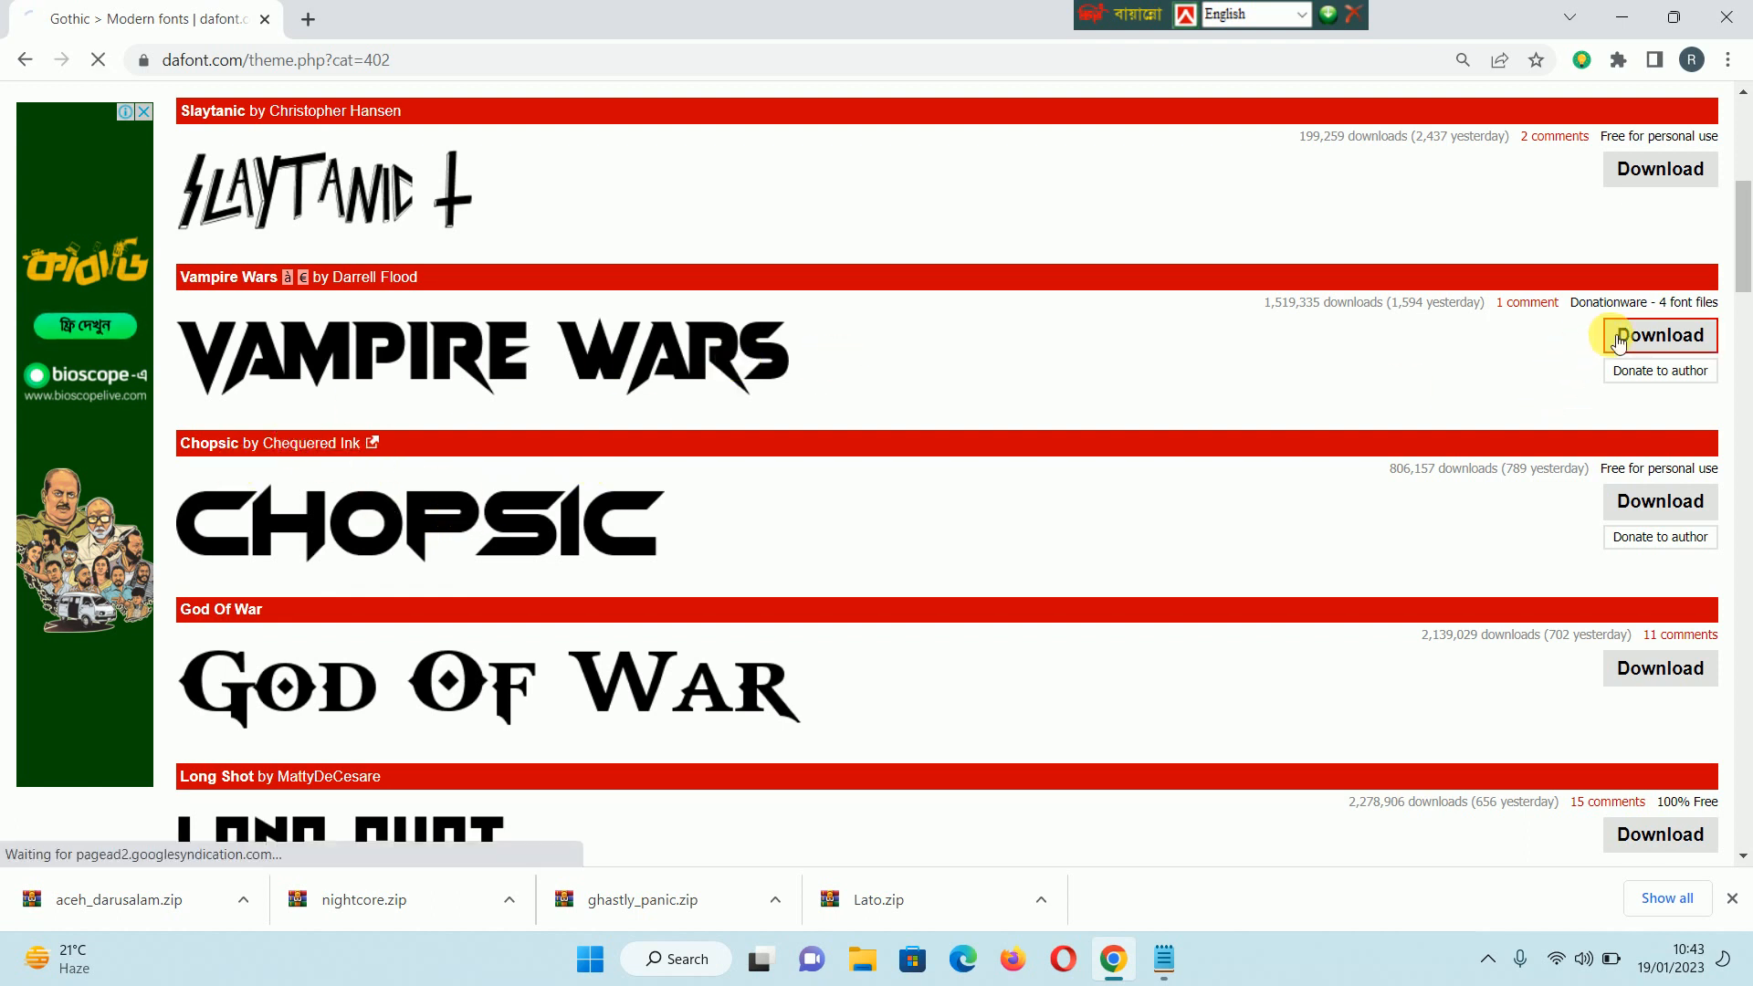
scroll(585, 587, "down", 5)
scroll(586, 588, "down", 3)
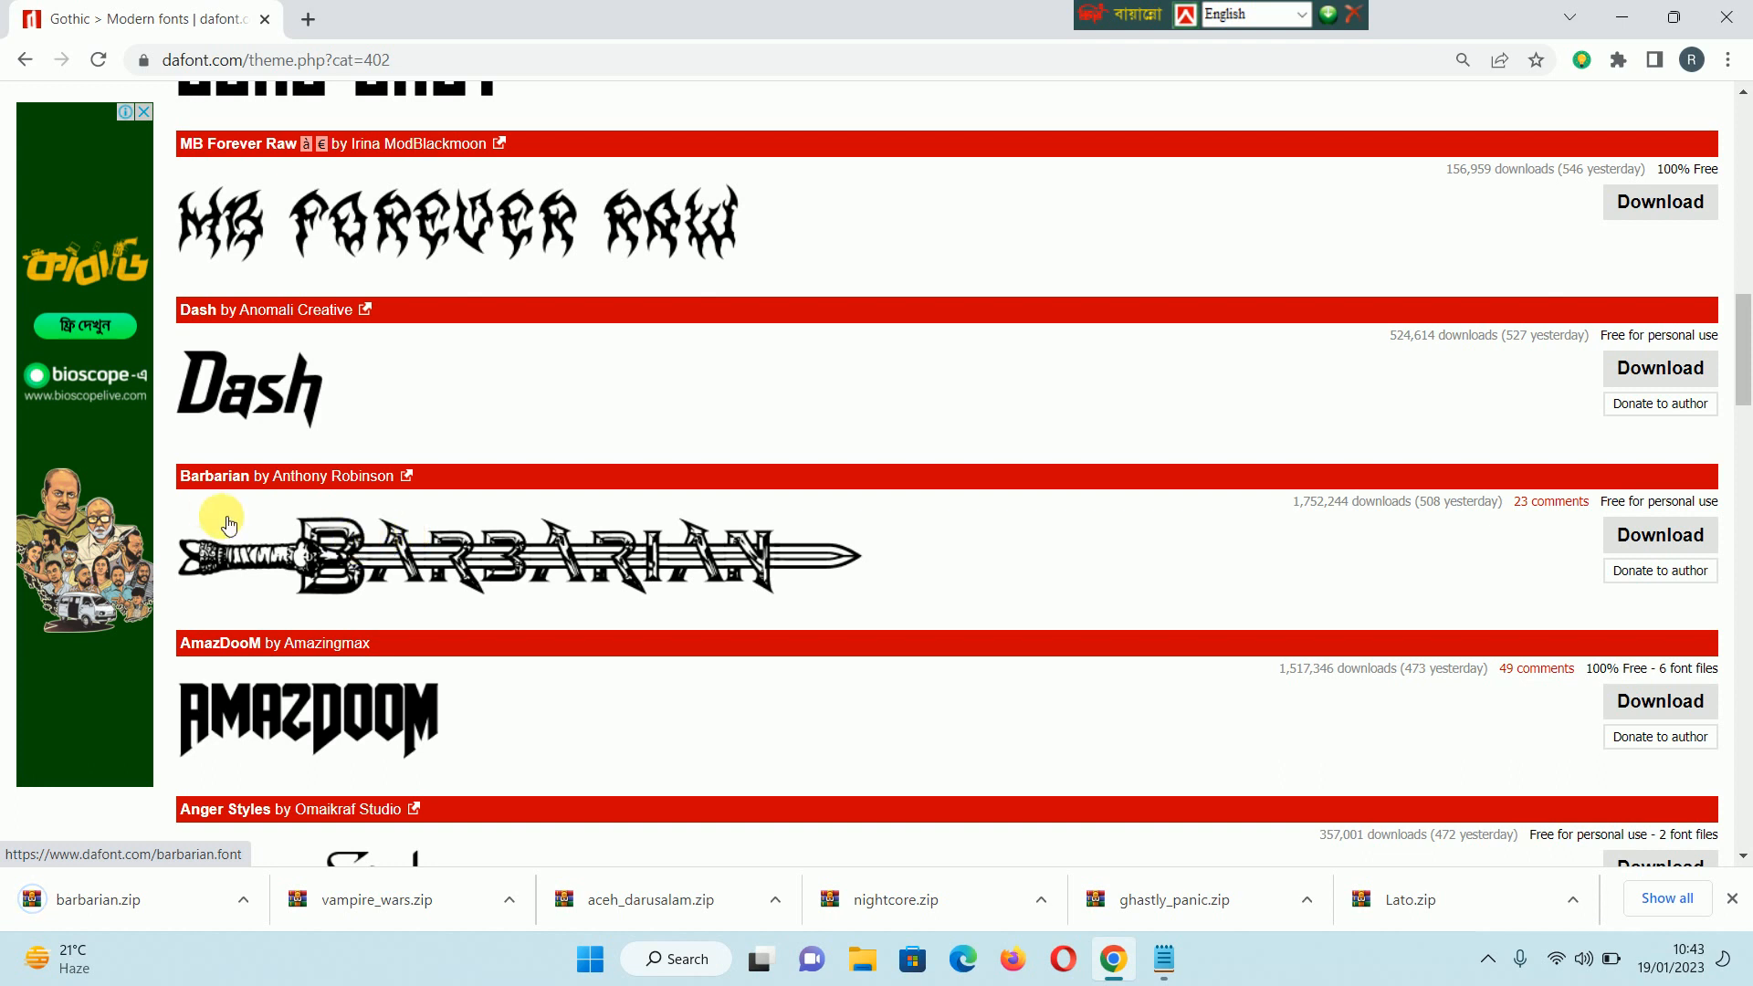
- Open the downloaded barbarian.zip archive and install the Barbarian.ttf font from it
left_click(245, 901)
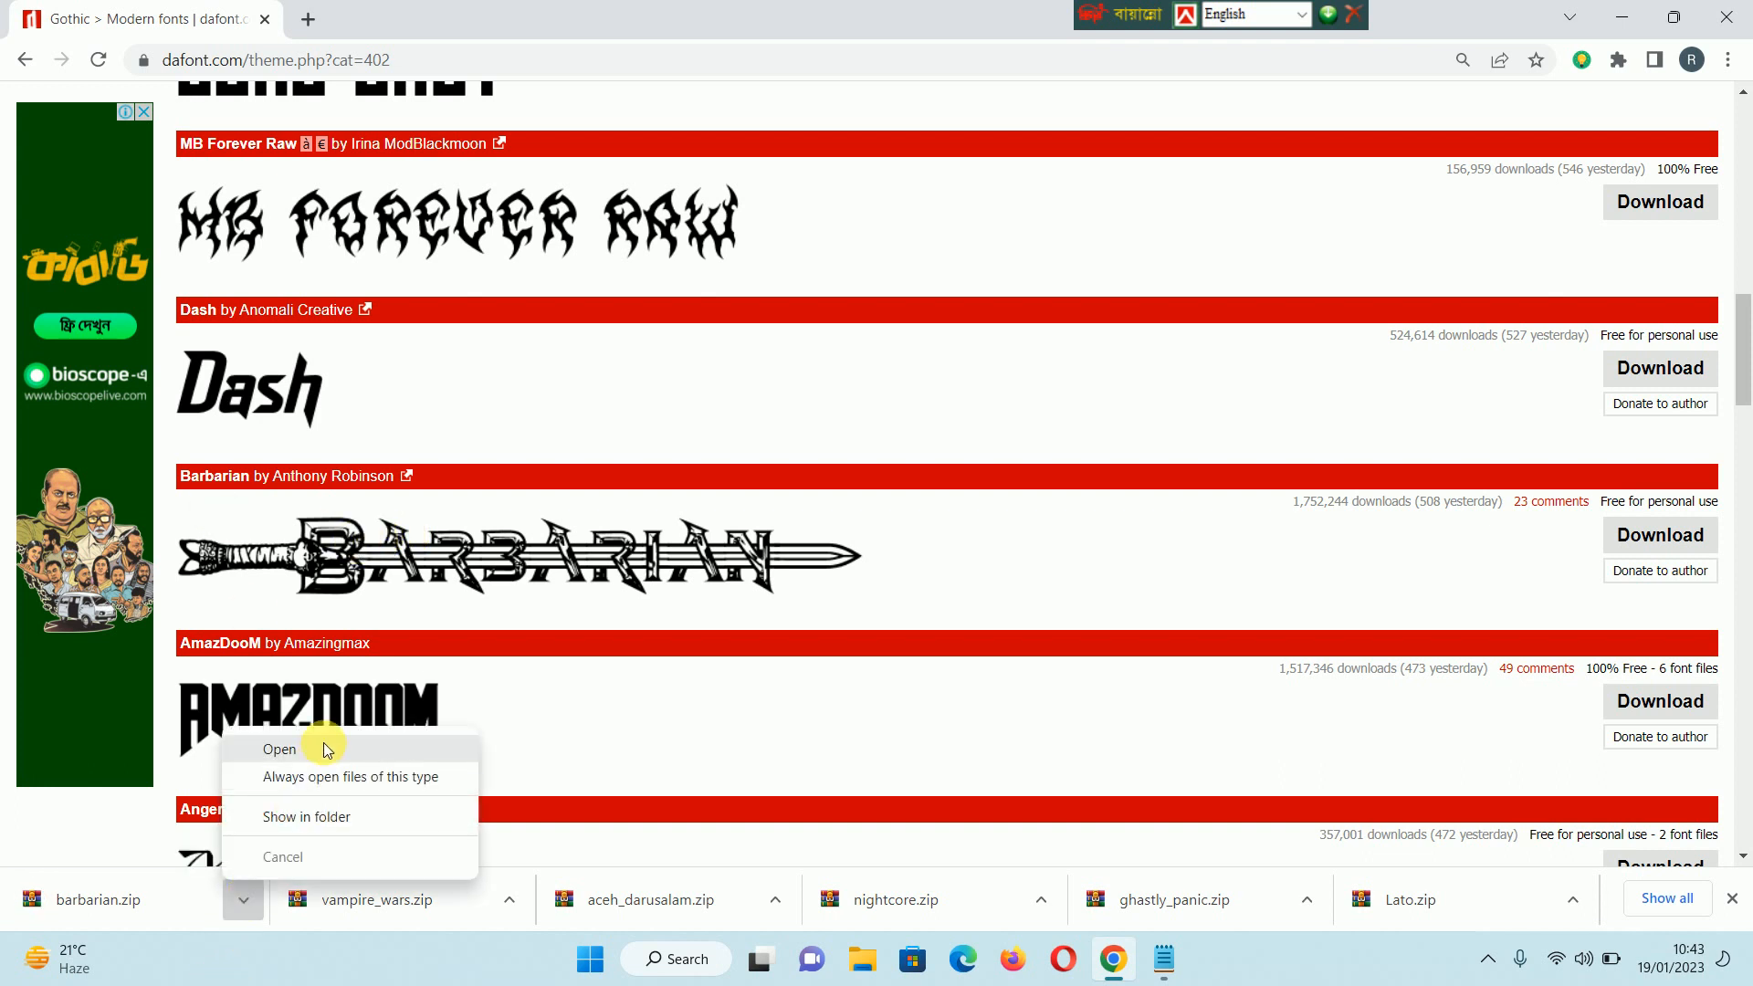
left_click(280, 749)
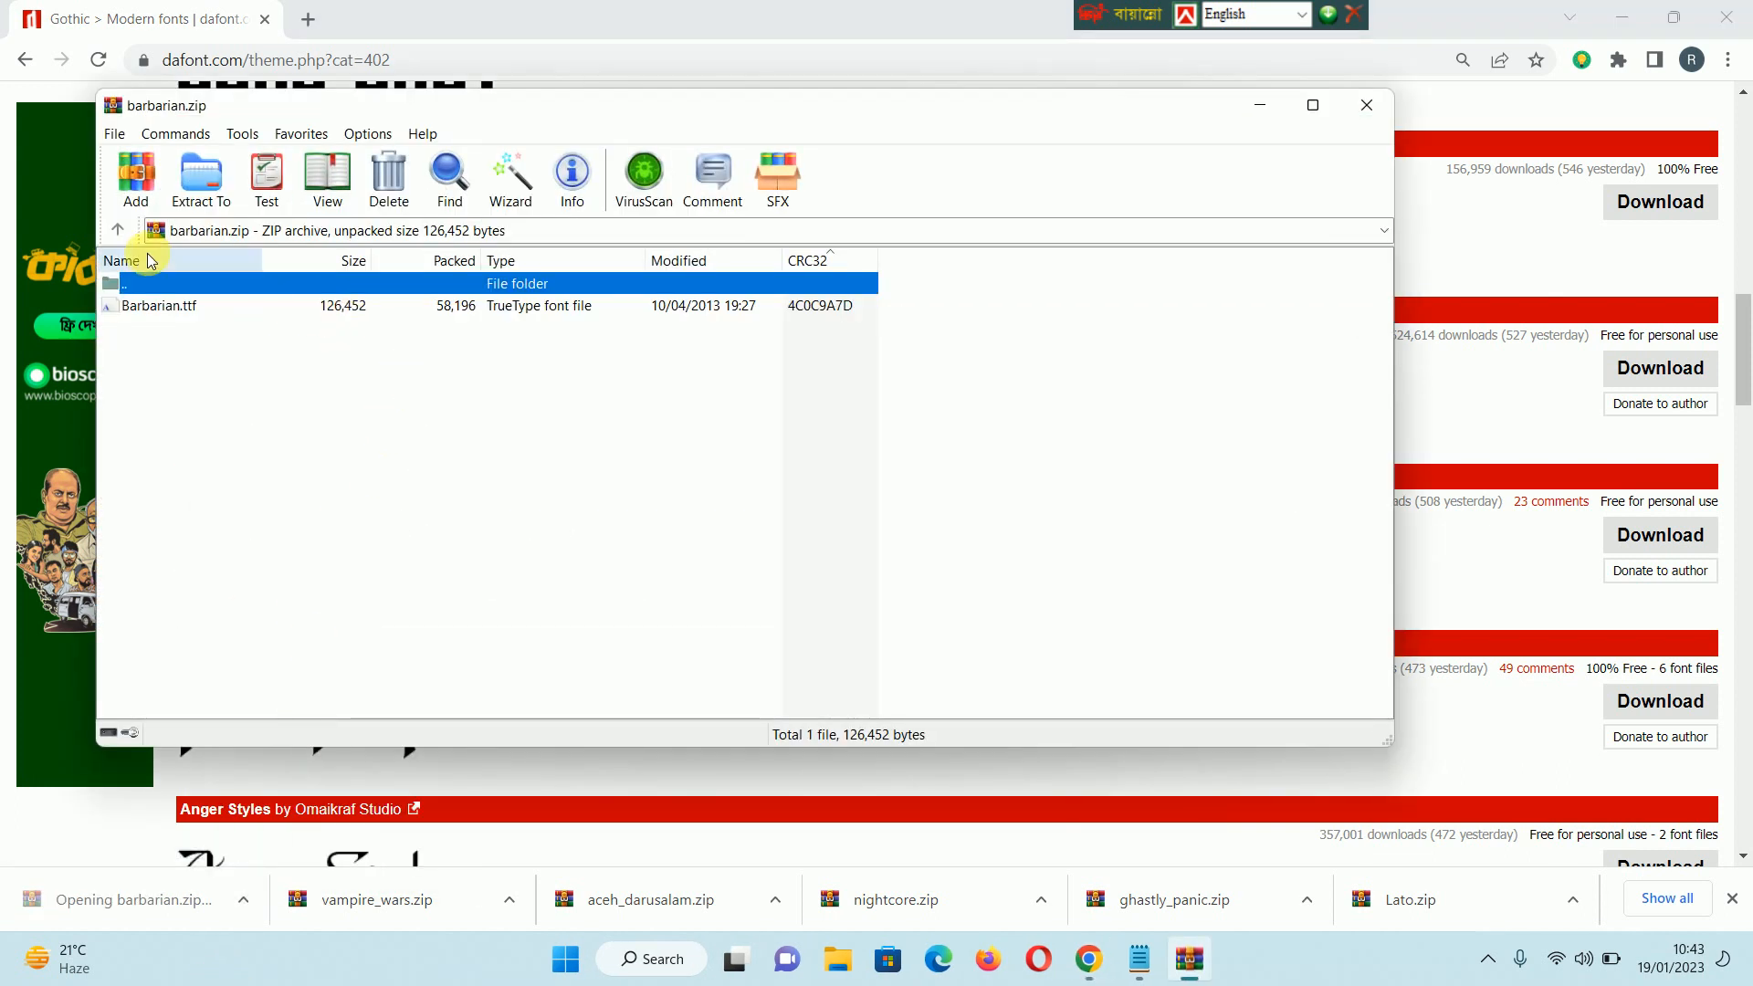
double_click(161, 290)
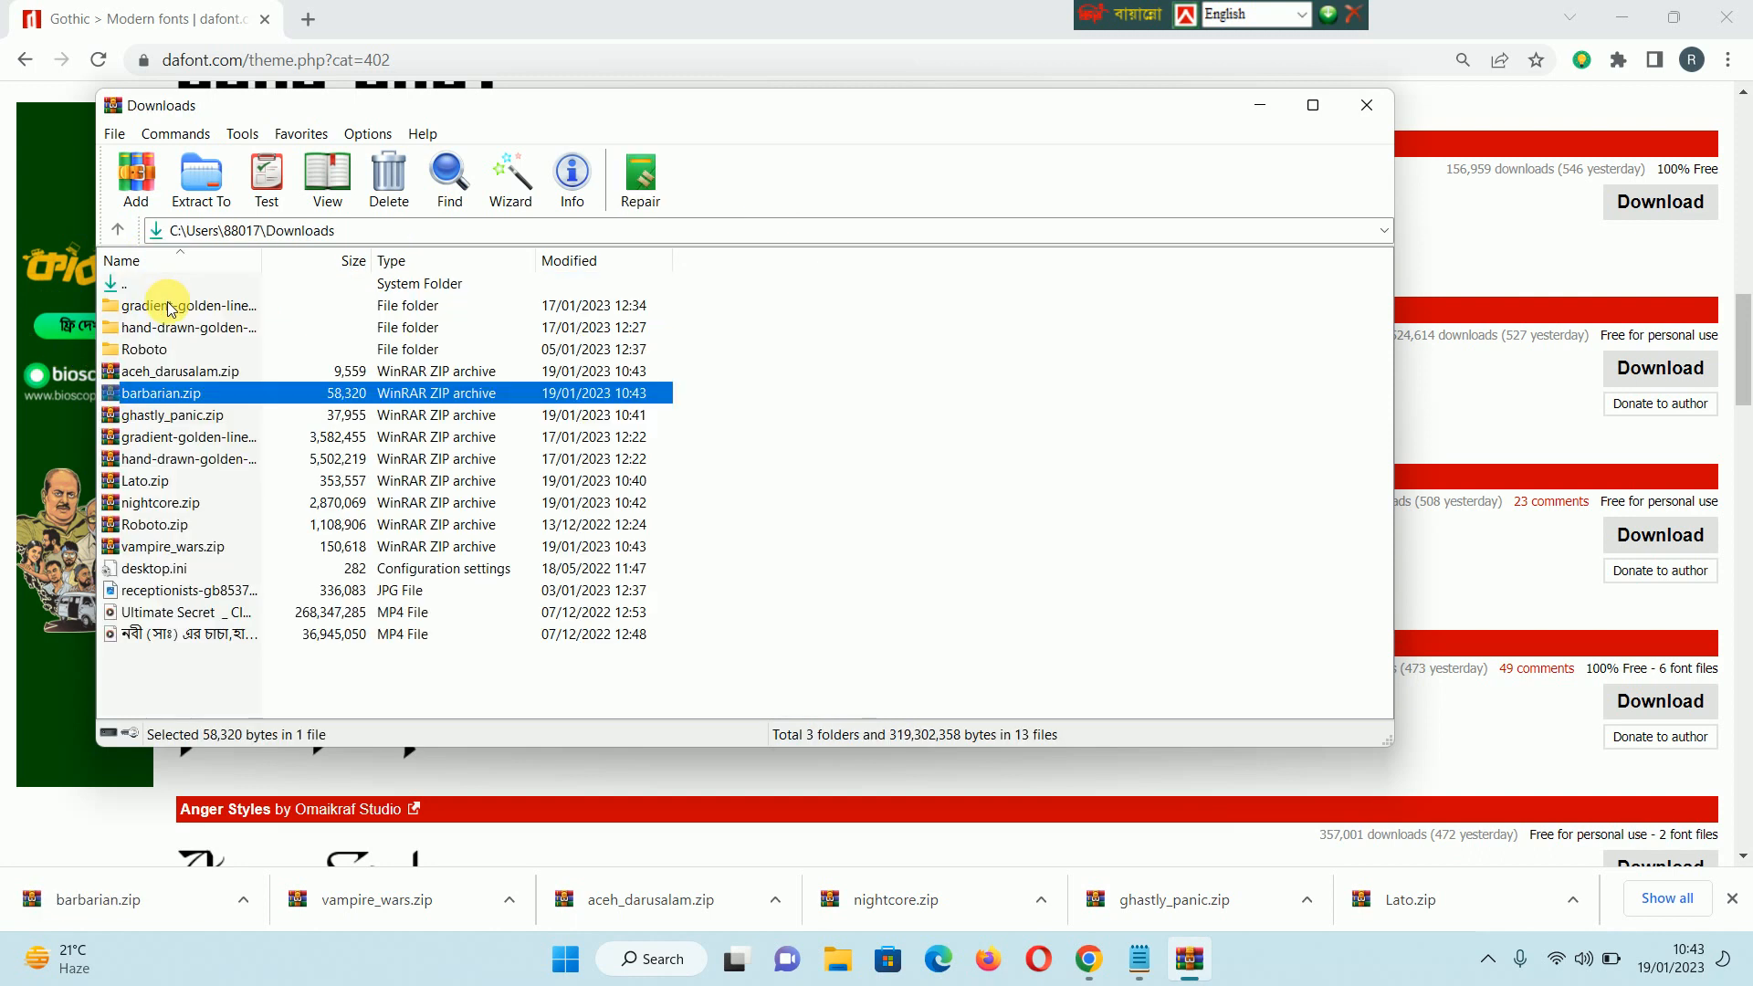
double_click(186, 400)
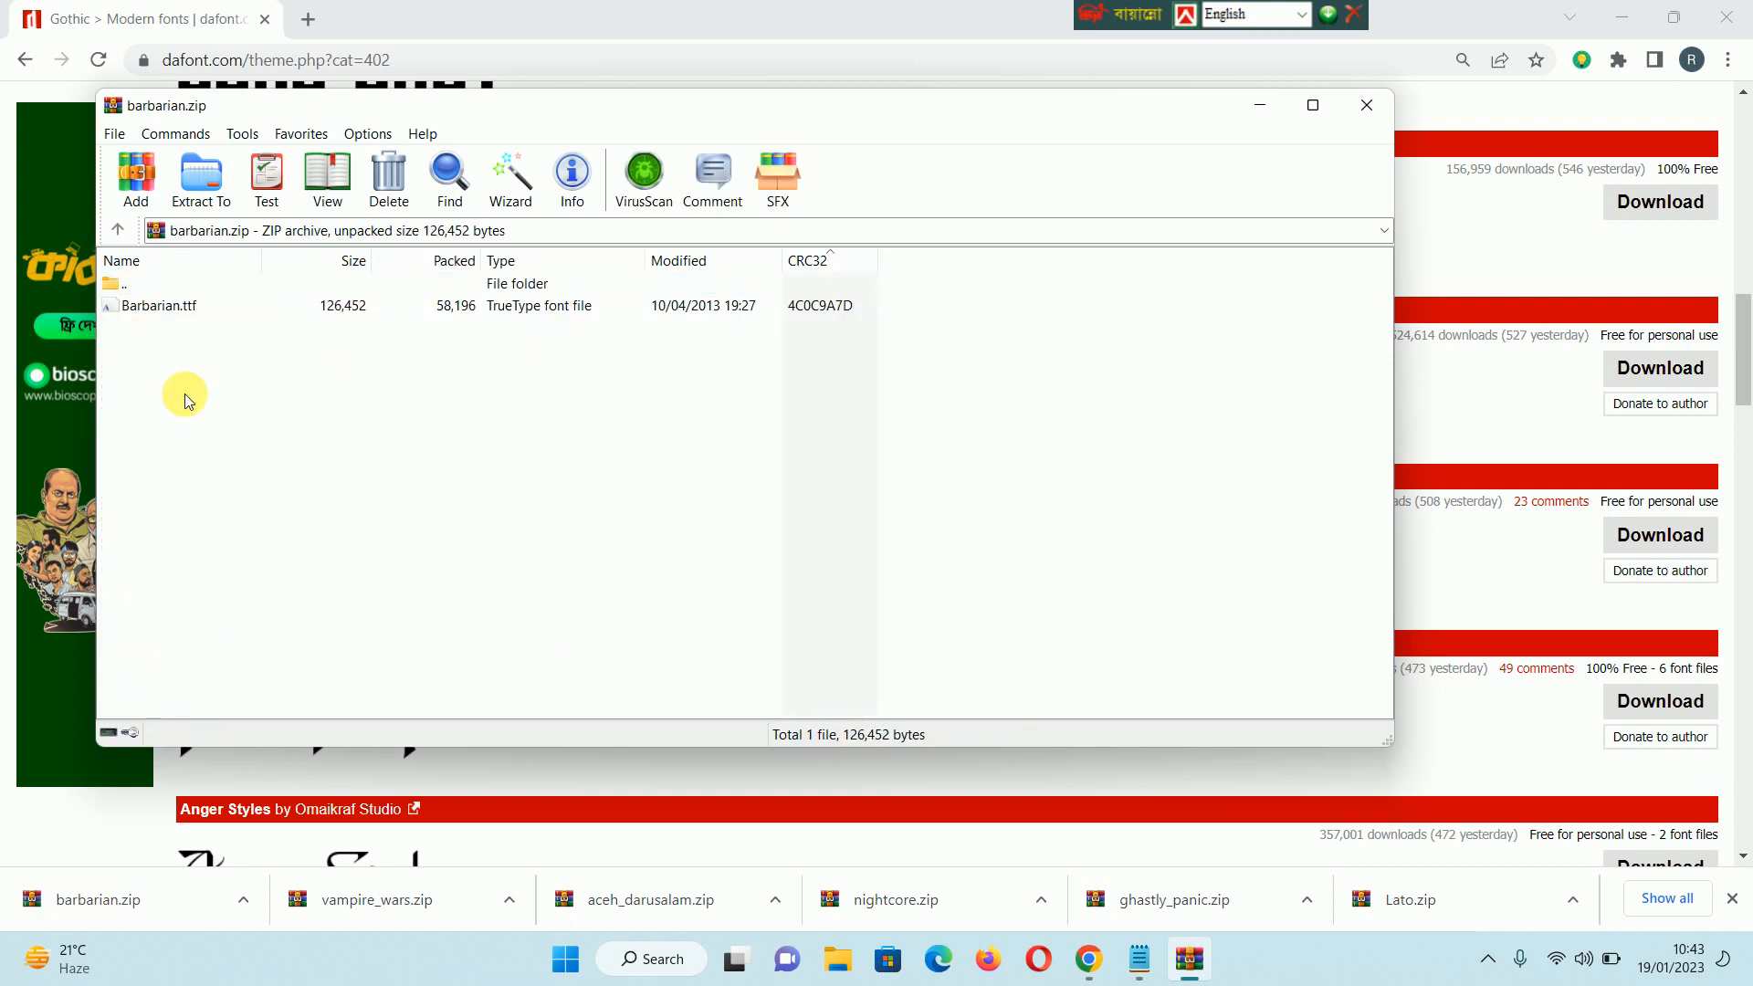
left_click(194, 307)
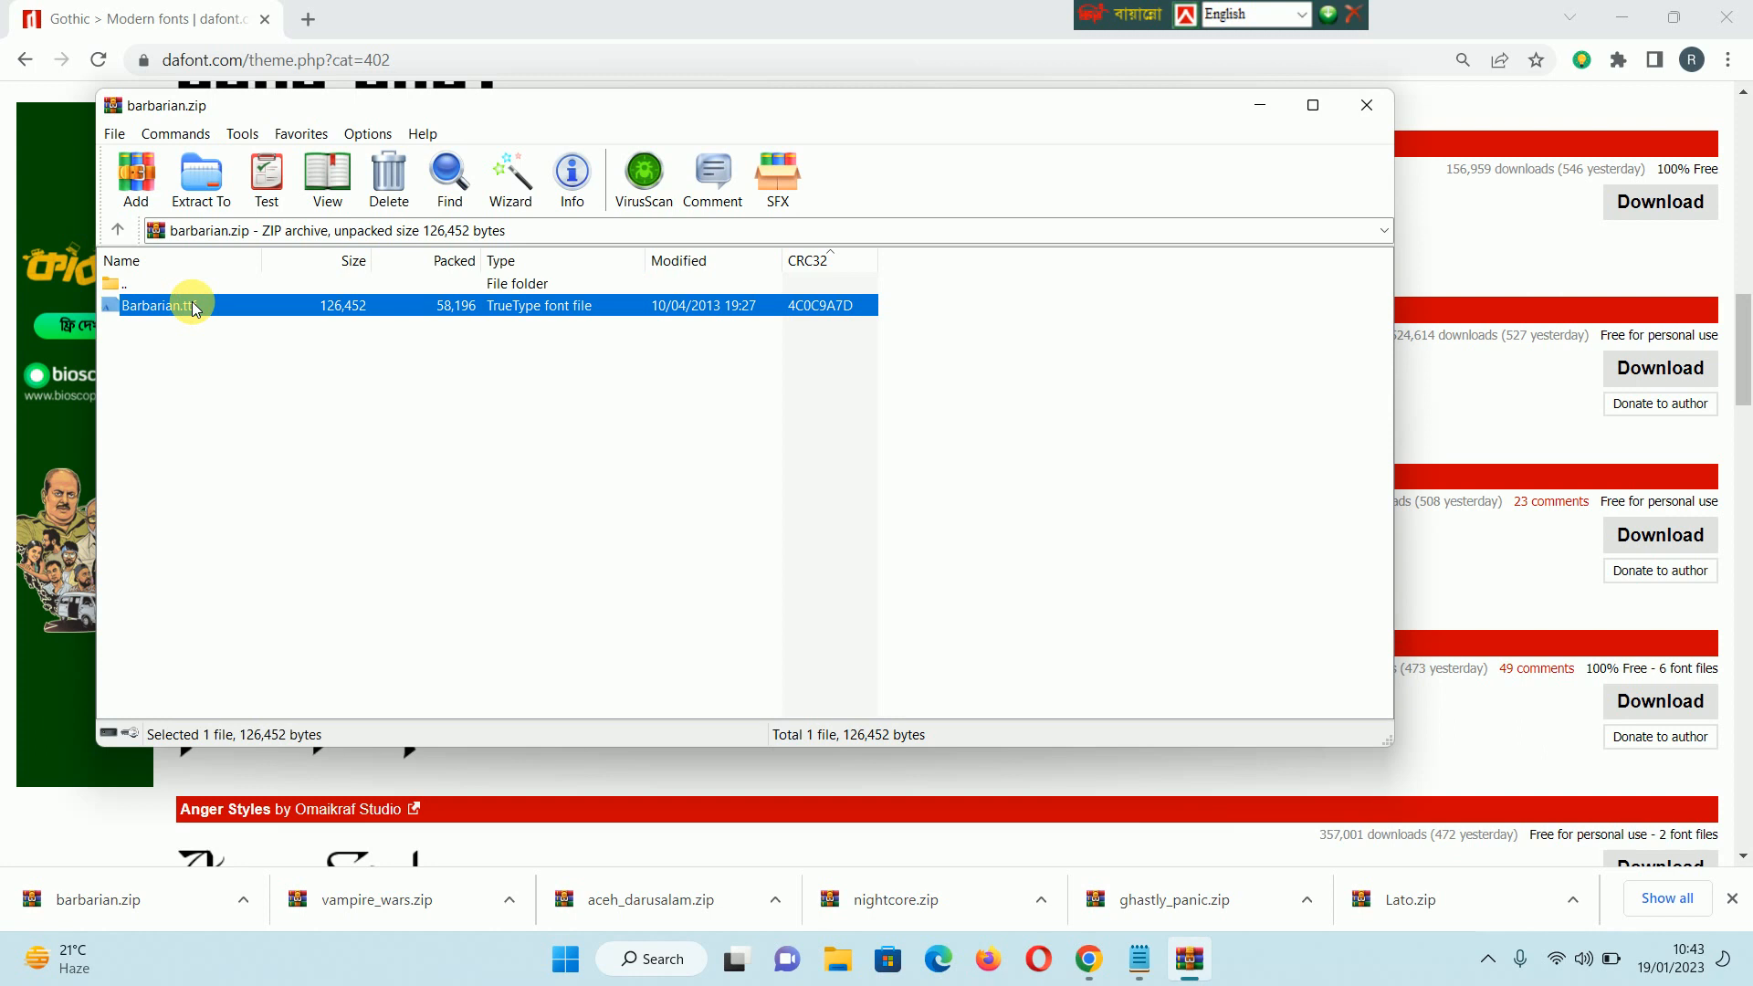
double_click(193, 306)
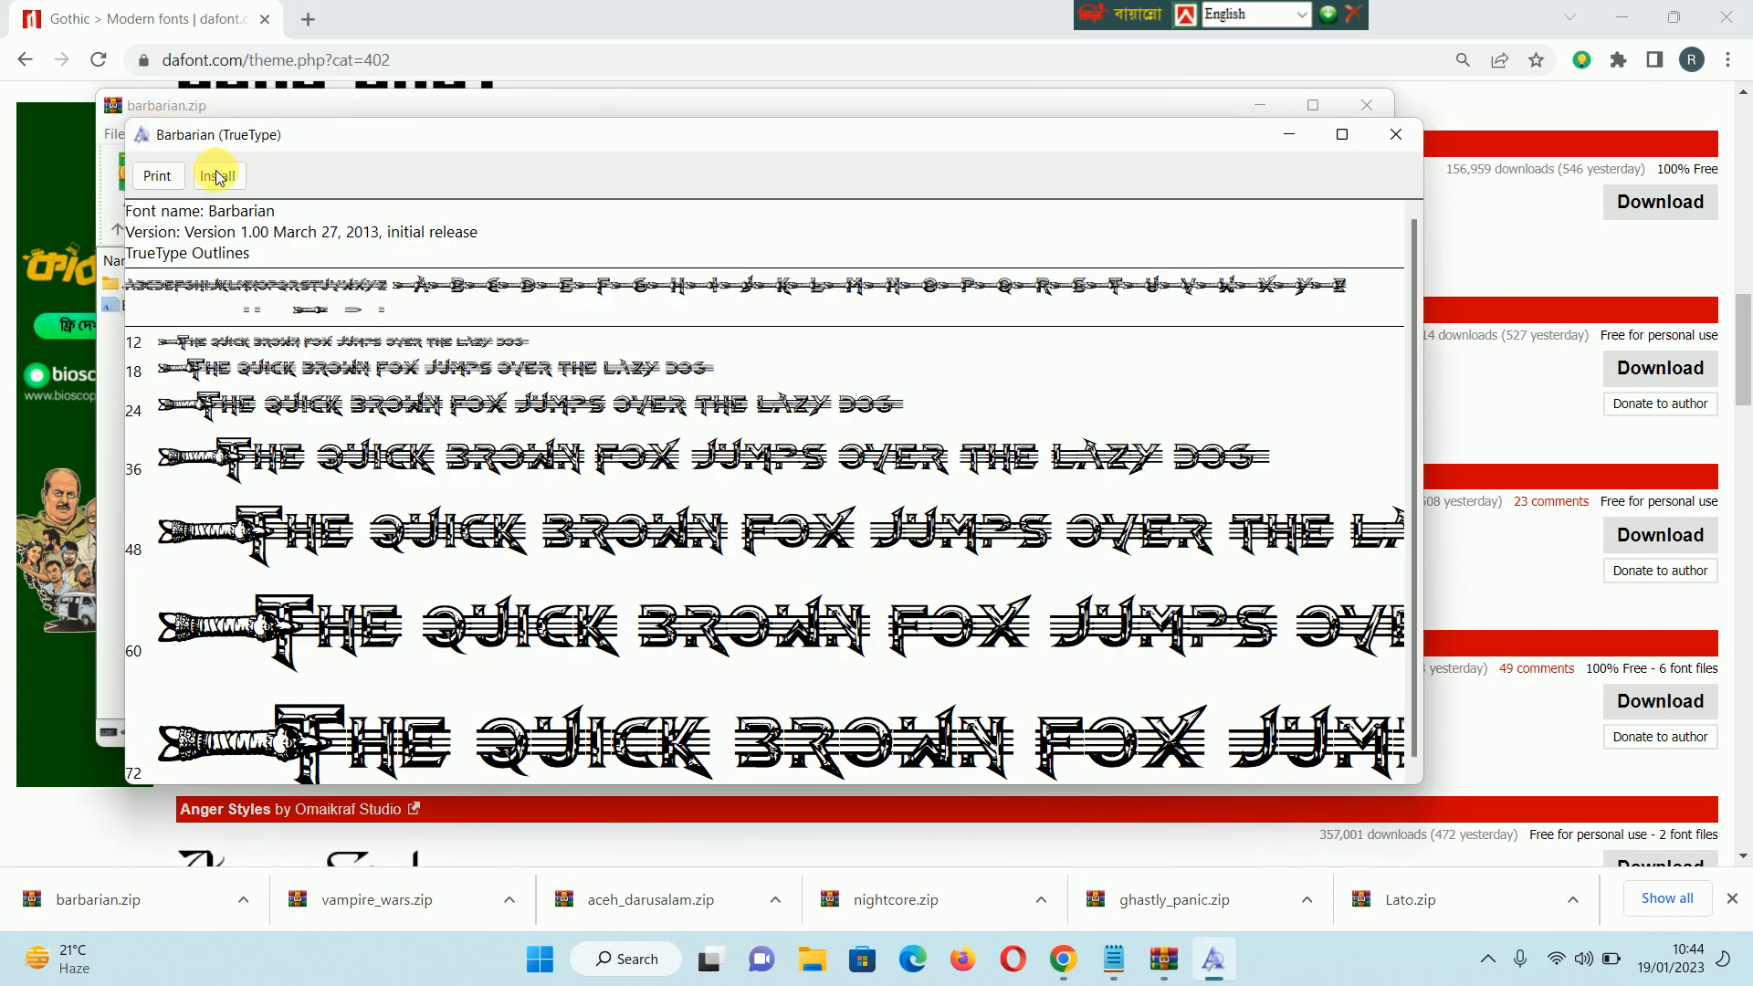
left_click(220, 177)
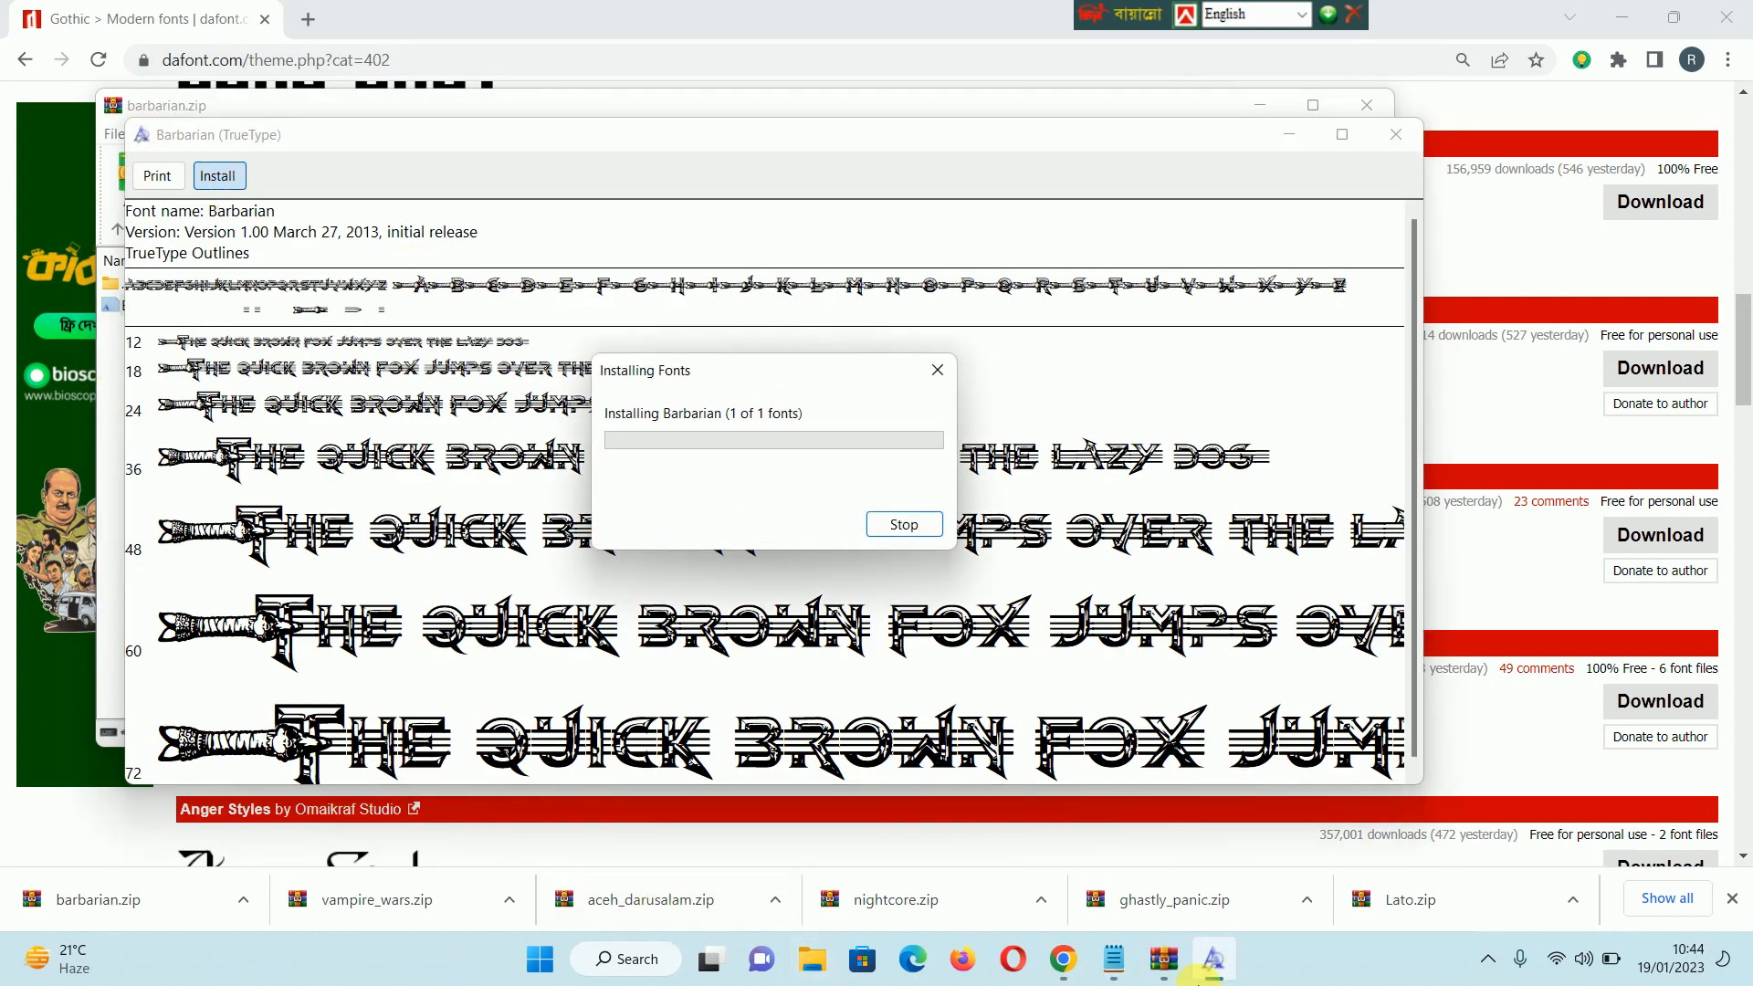
- Open the desktop's Untitled-1 document in Illustrator, closing the font preview and archive windows and dismissing the crash recovery dialog
left_click(1622, 16)
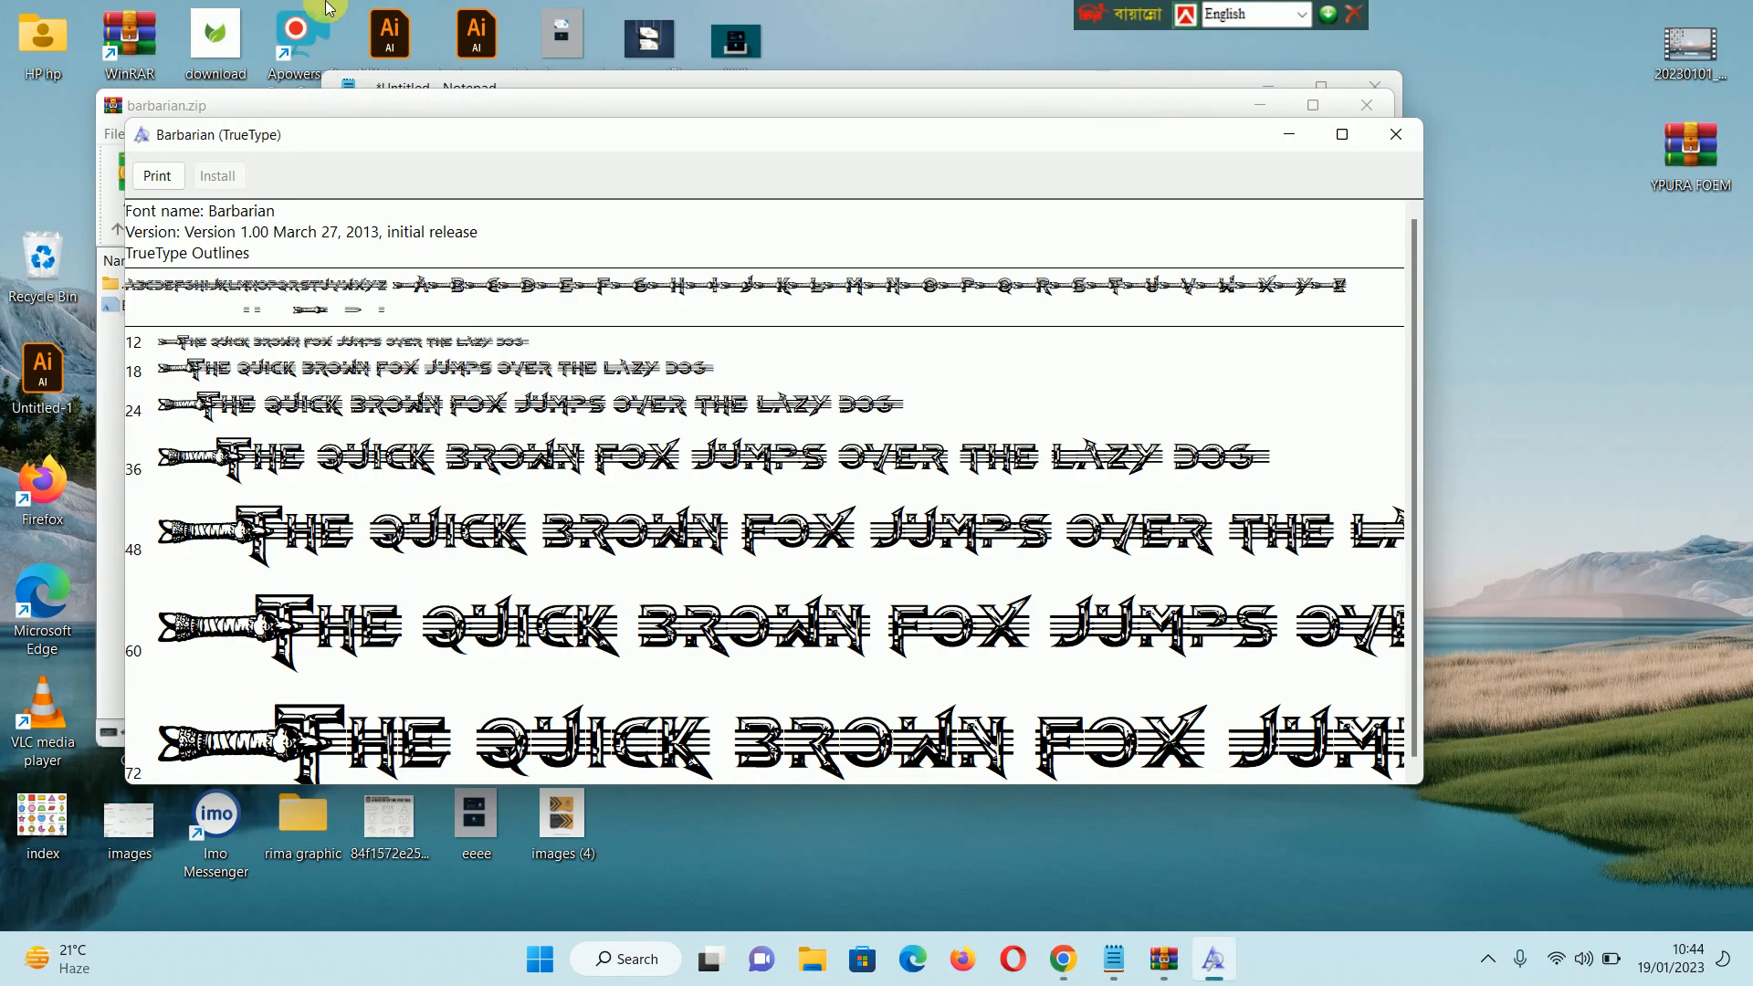
left_click(77, 400)
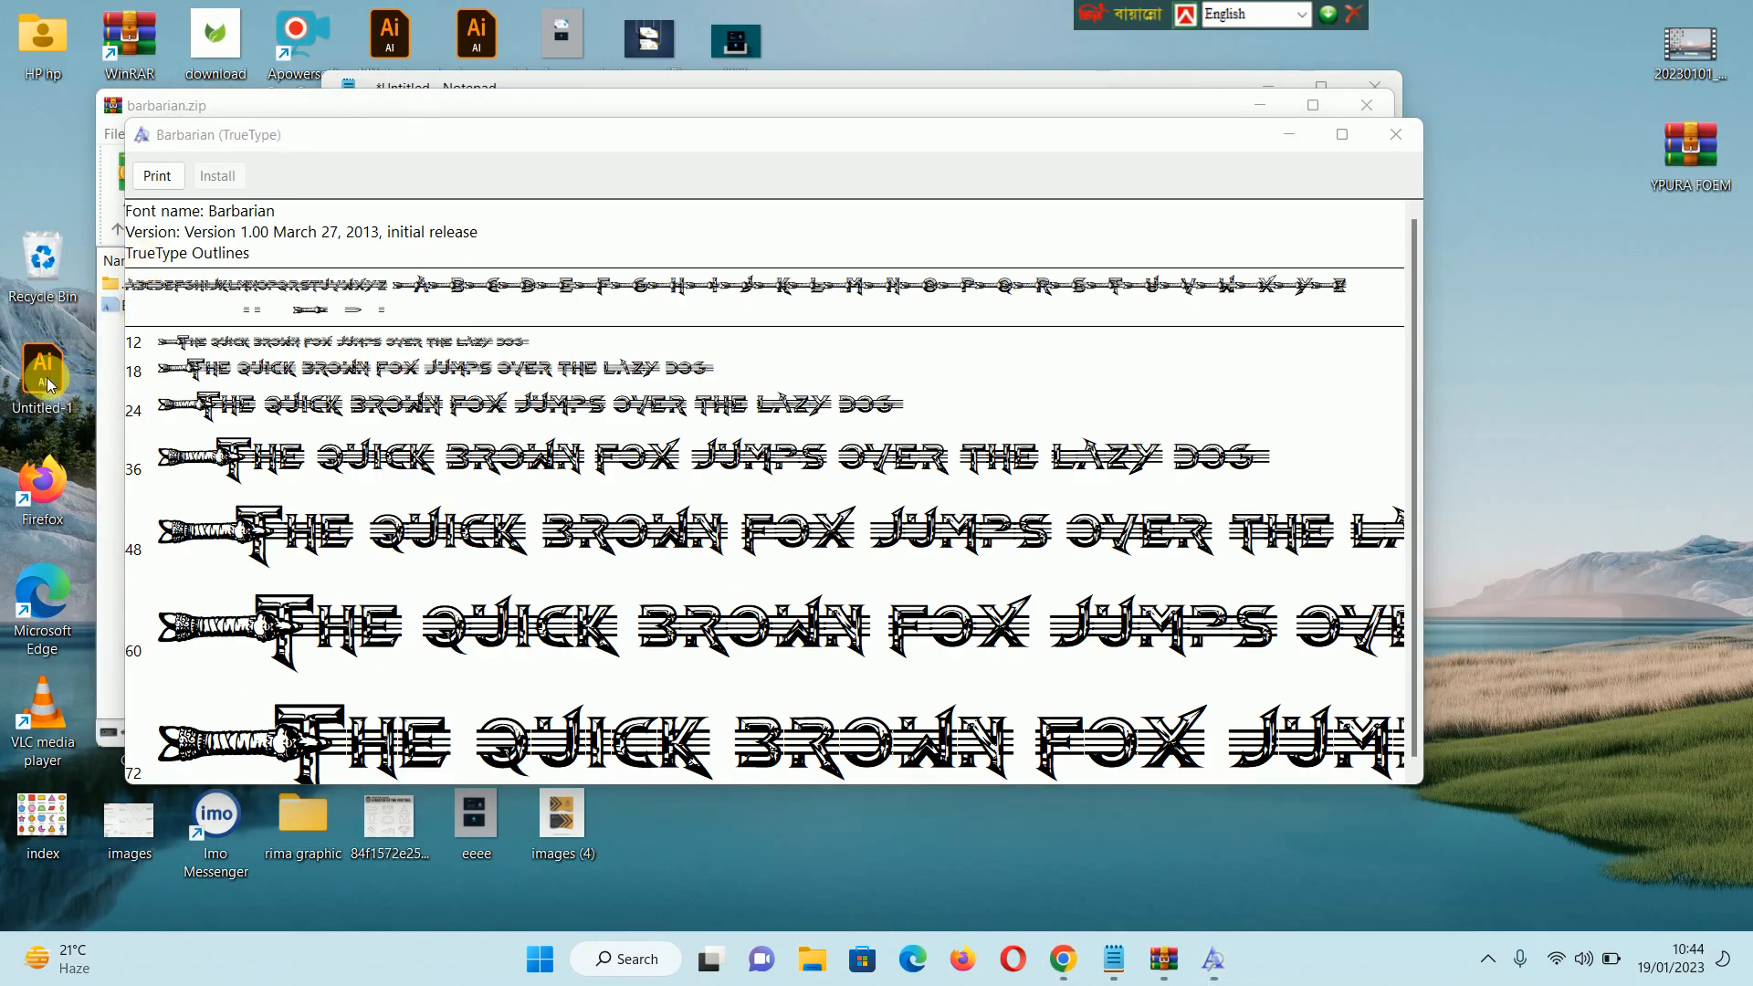
left_click(1392, 126)
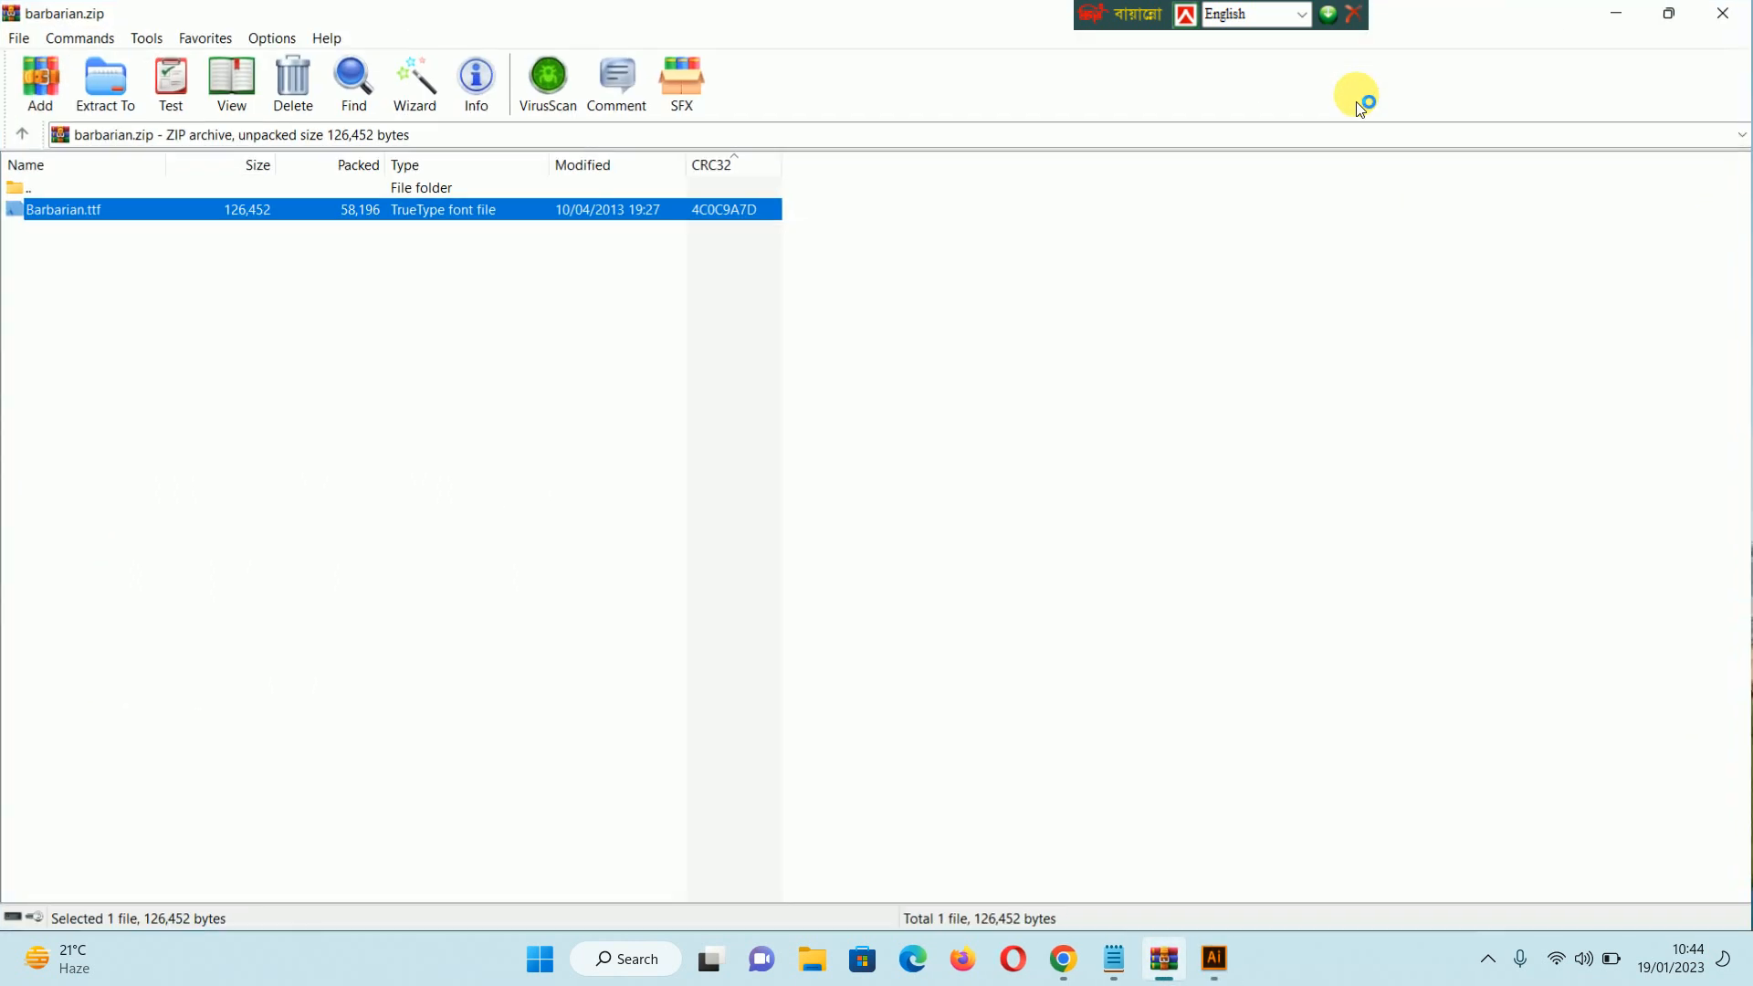
left_click(1315, 103)
left_click(1723, 13)
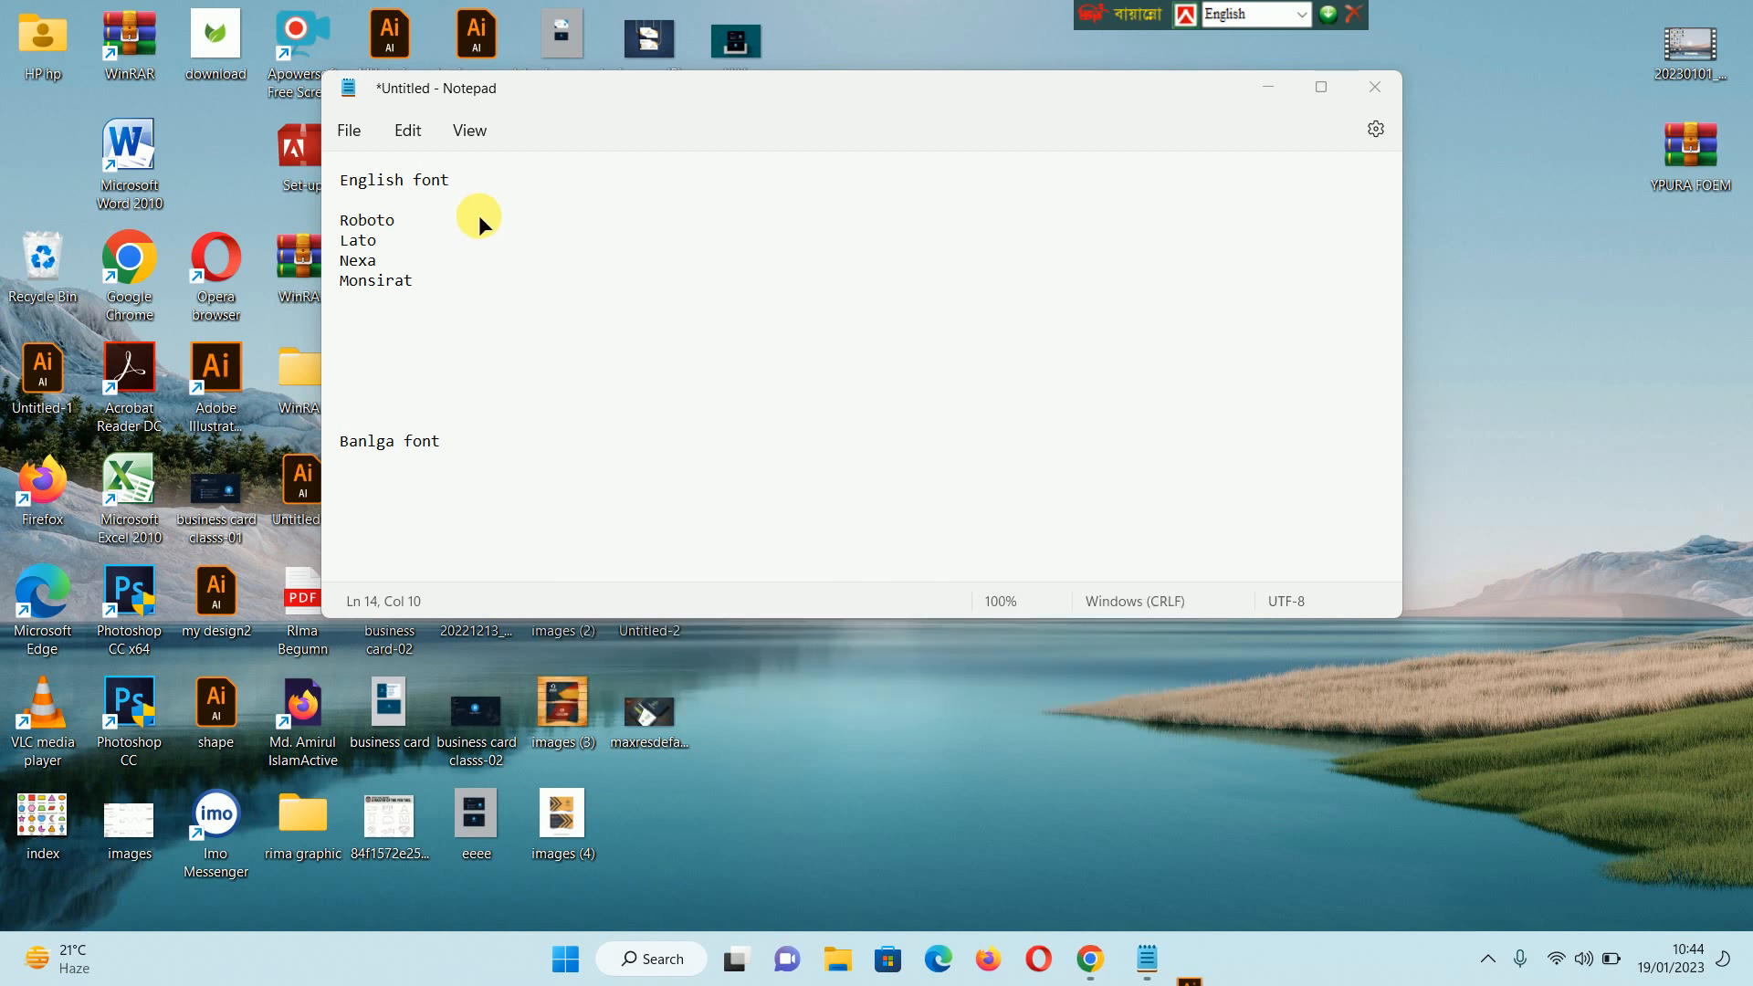
left_click(1189, 970)
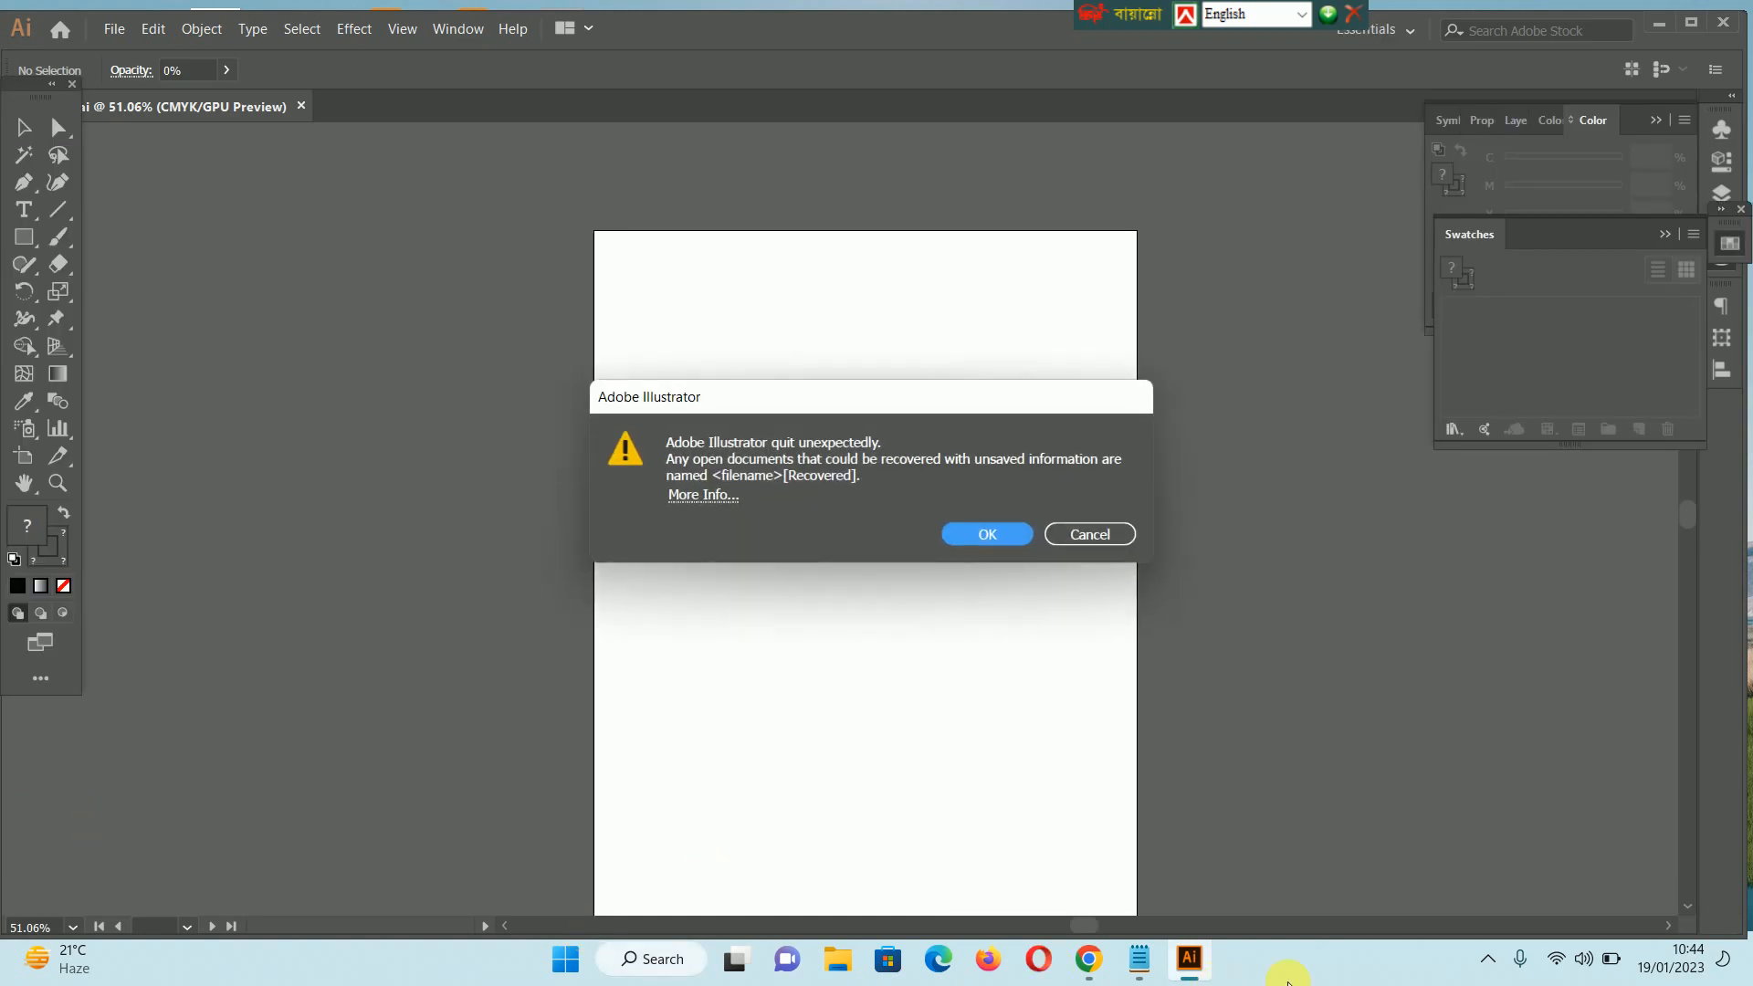
left_click(1090, 535)
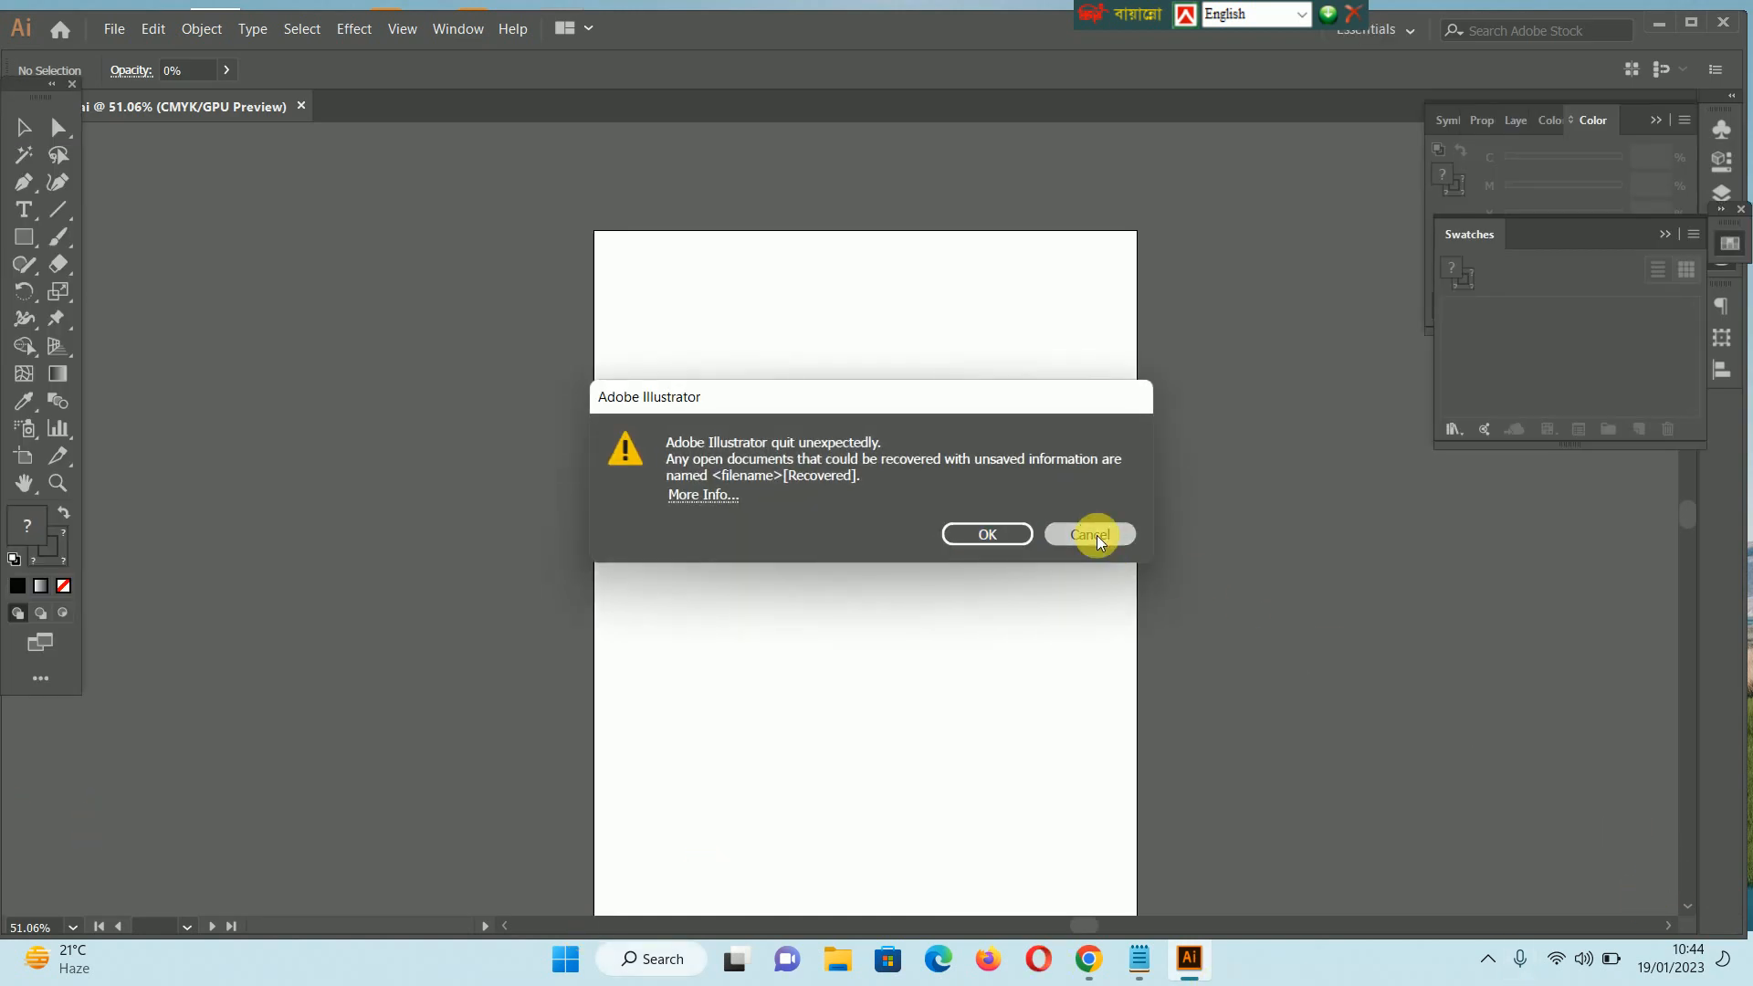
- Add a sample two-word name as text, scale it to about 91 pt and place it near the artboard's upper edge
left_click(24, 209)
left_click(728, 405)
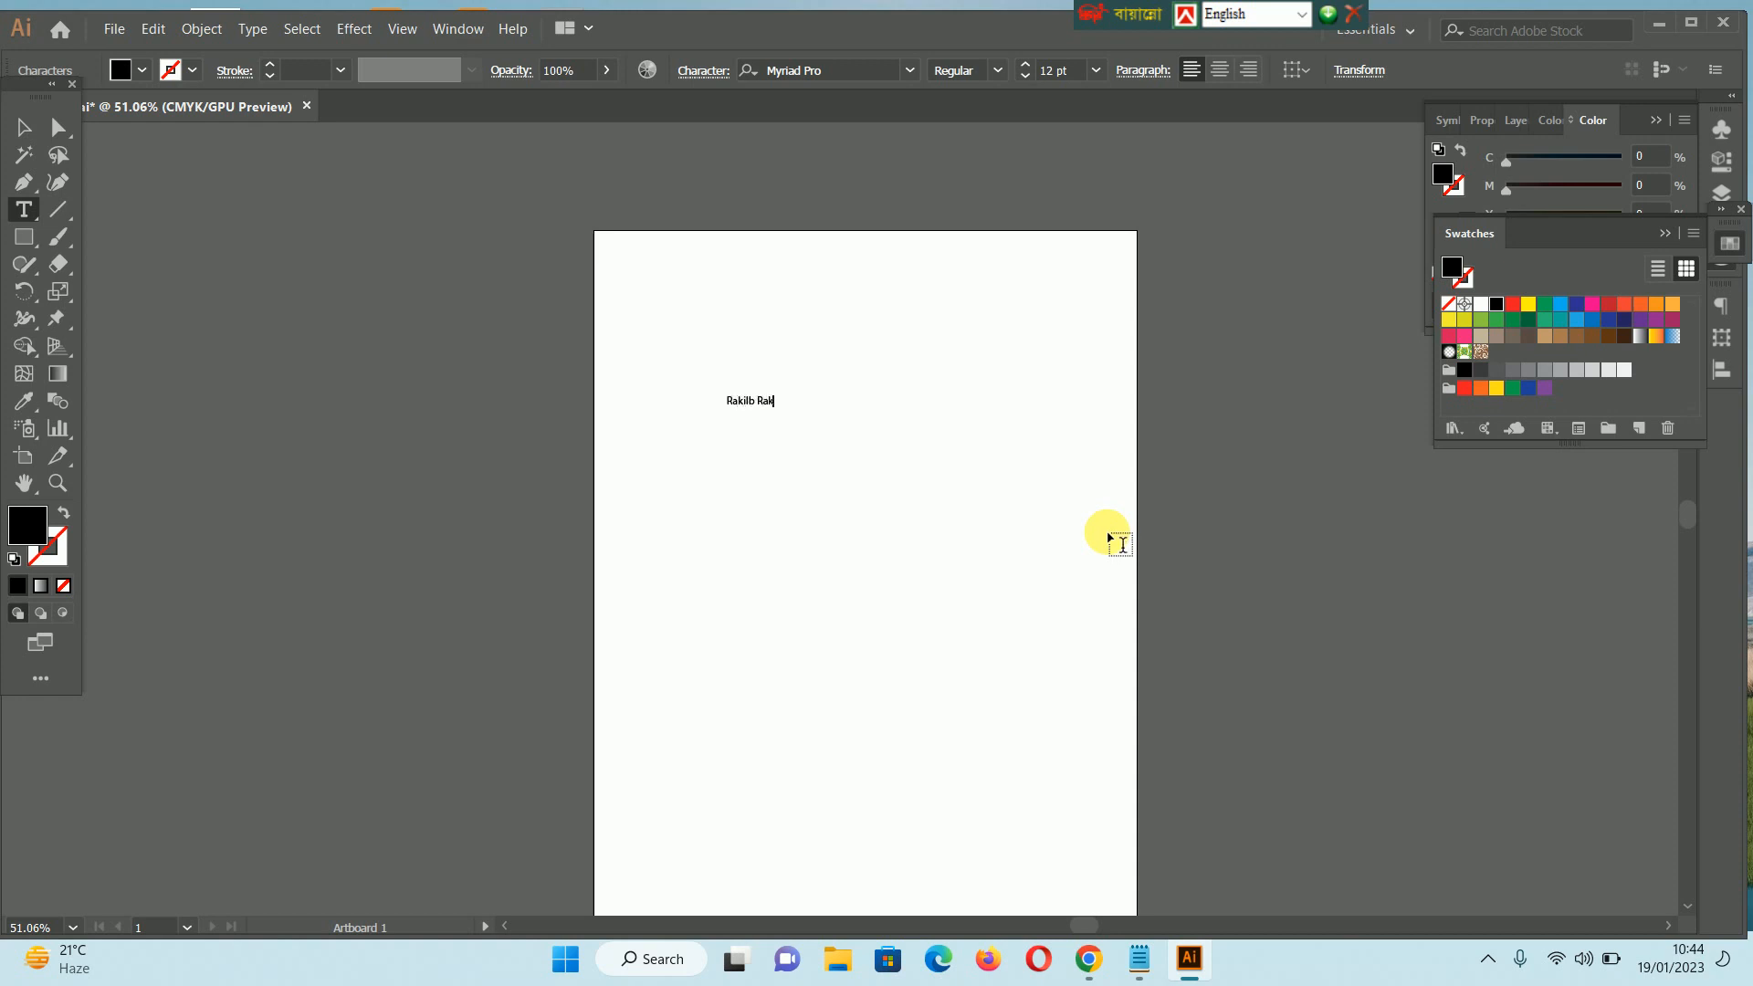
left_click(24, 127)
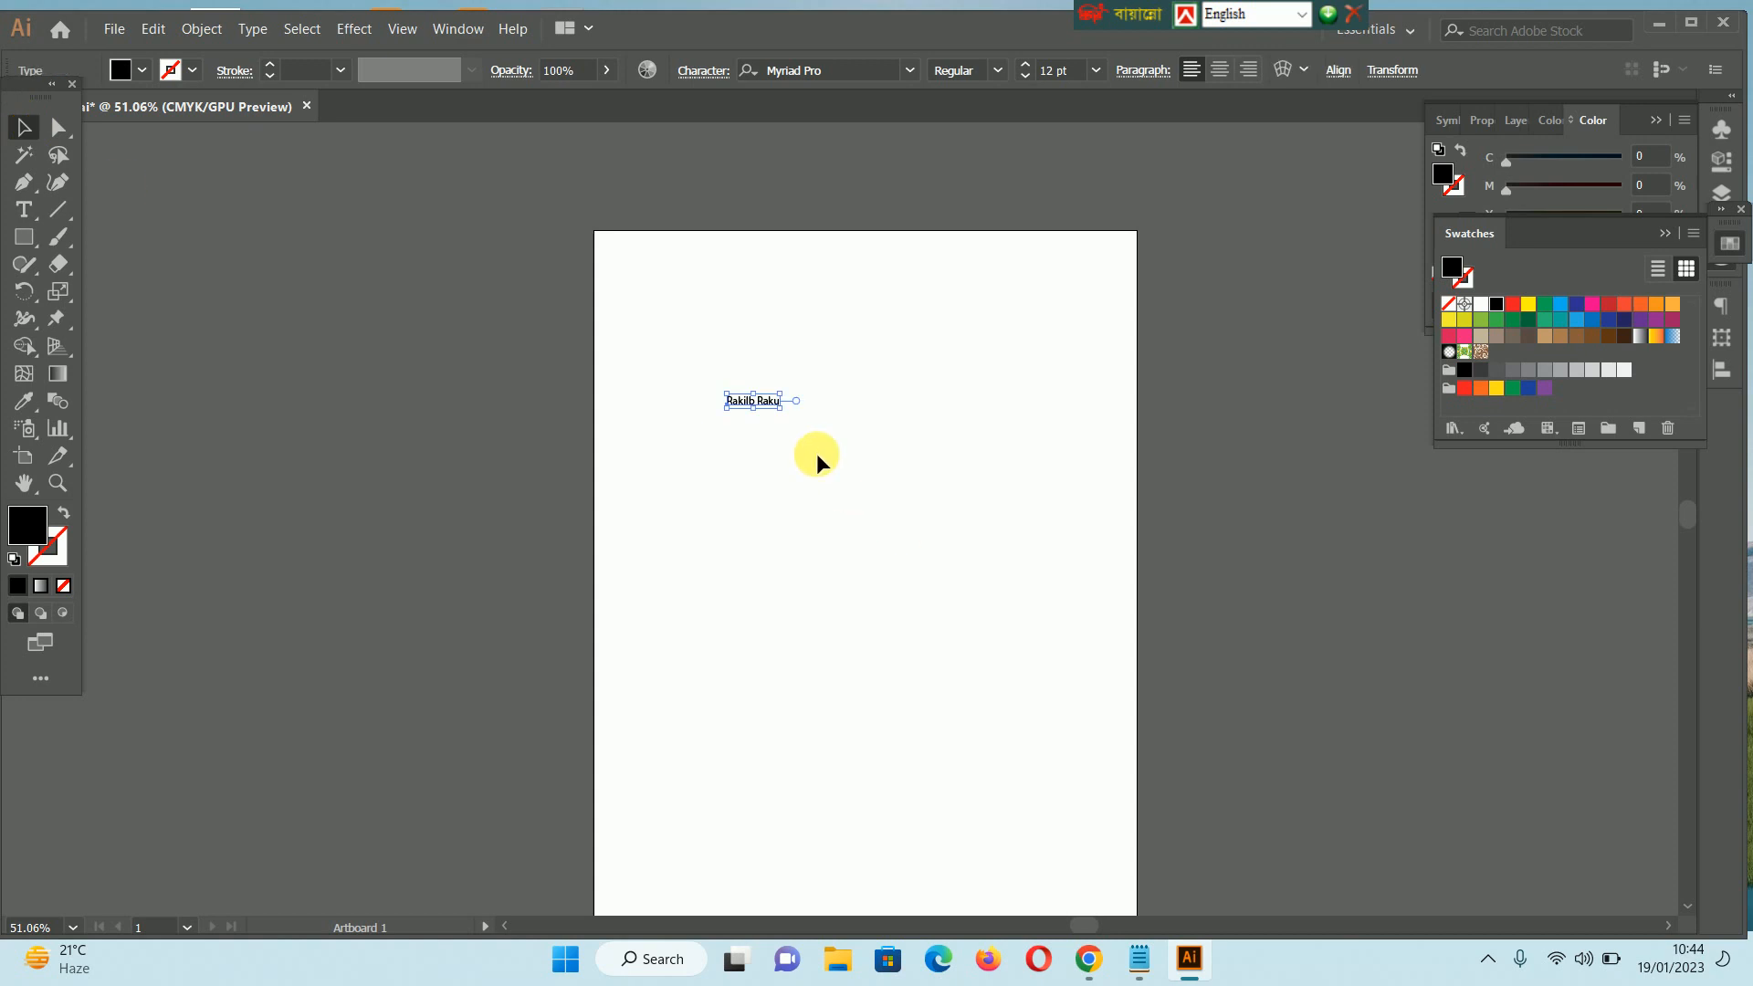
left_click_drag(788, 413, 1083, 642)
left_click_drag(1018, 447, 902, 366)
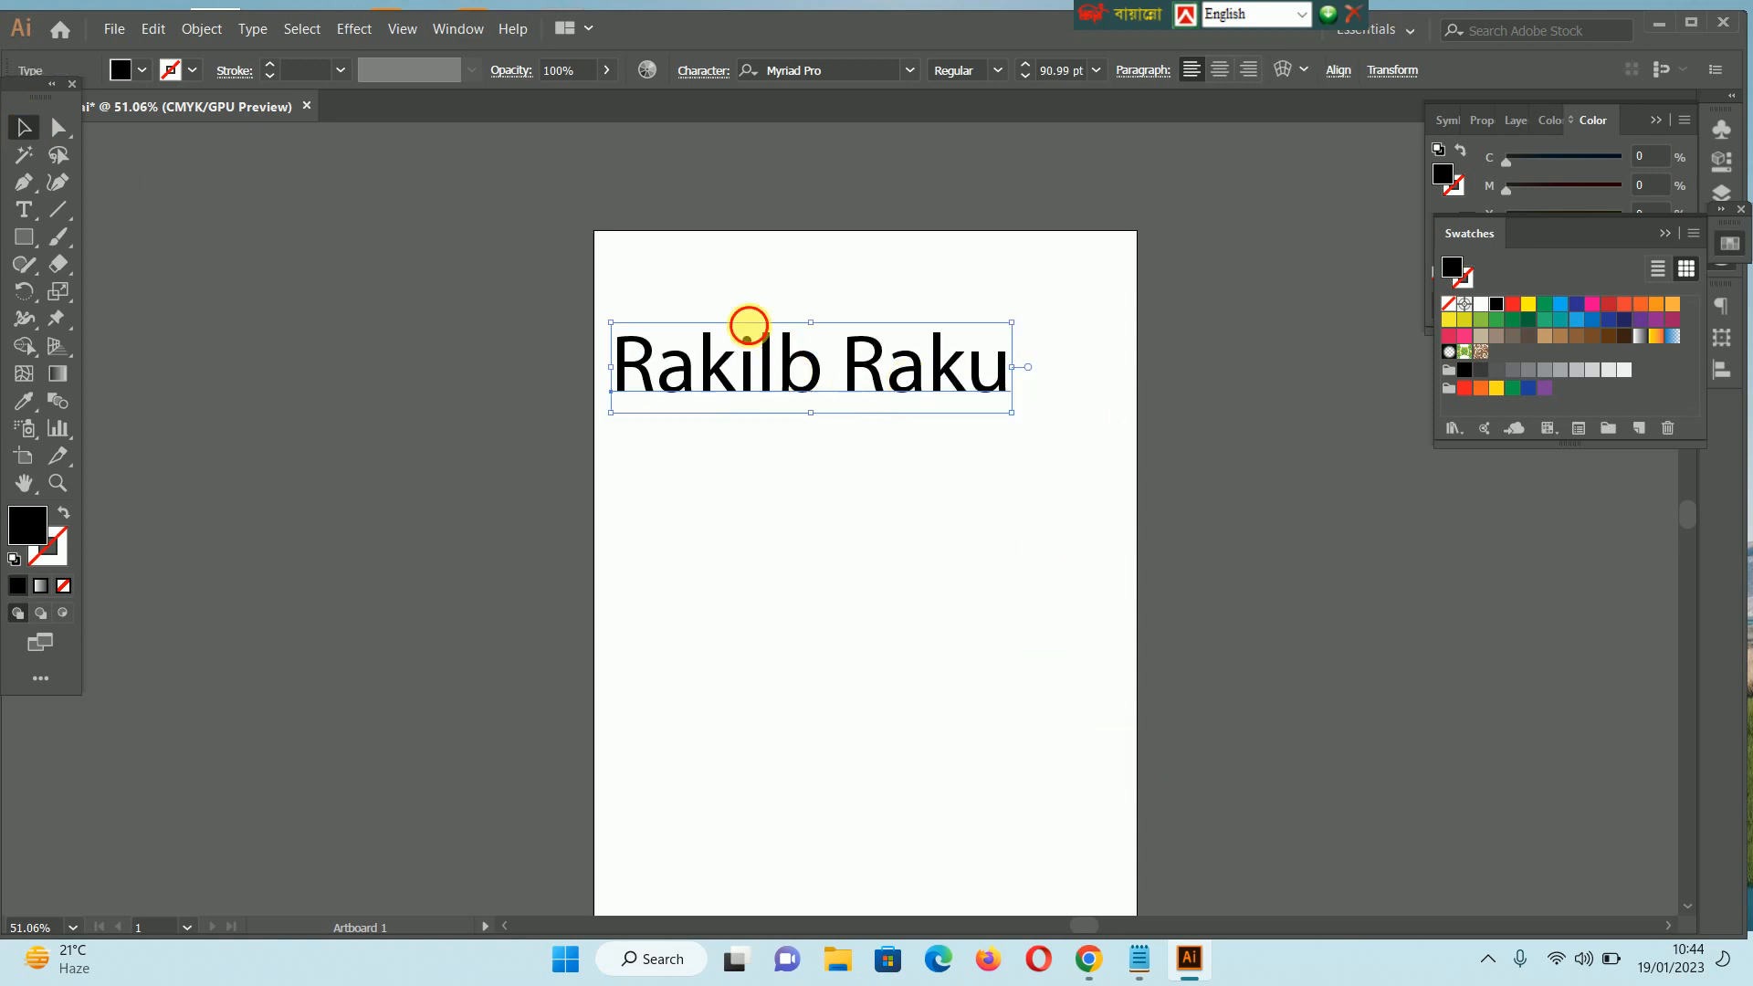
- Delete the extra letter l from the first word of the text
double_click(752, 352)
triple_click(761, 359)
left_click(762, 363)
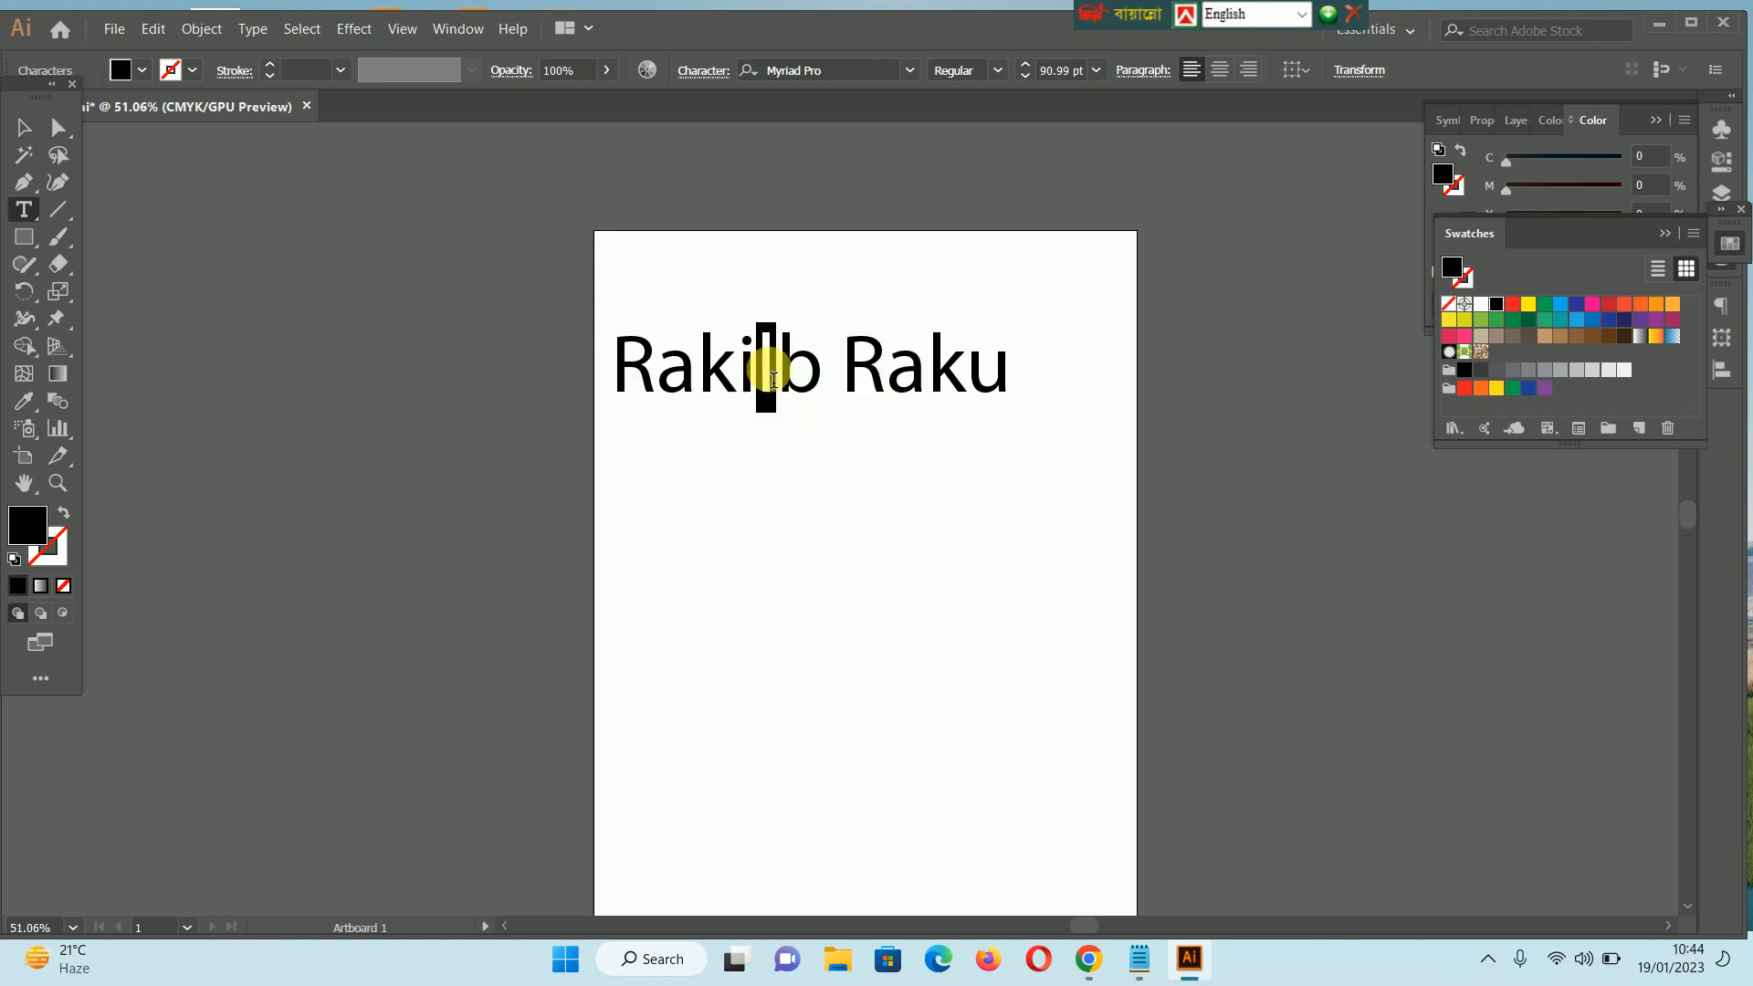
key("BackSpace")
left_click(24, 127)
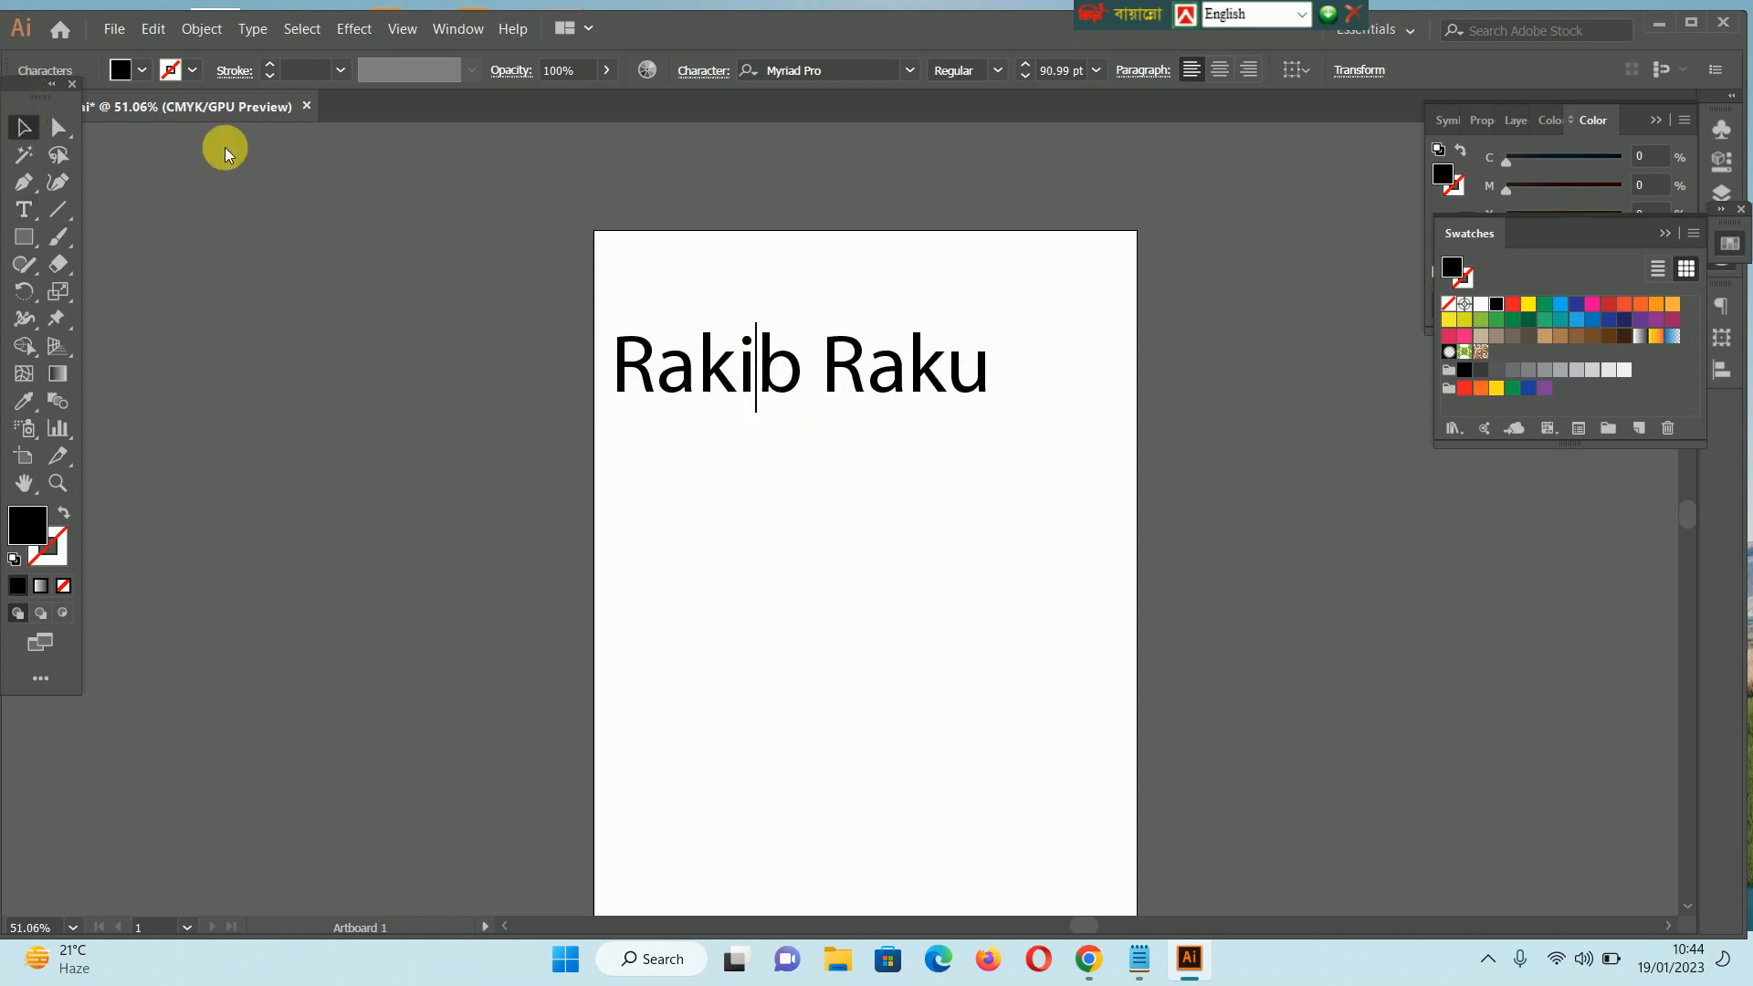
- Set the text's font to Barbarian and deselect it
left_click(798, 70)
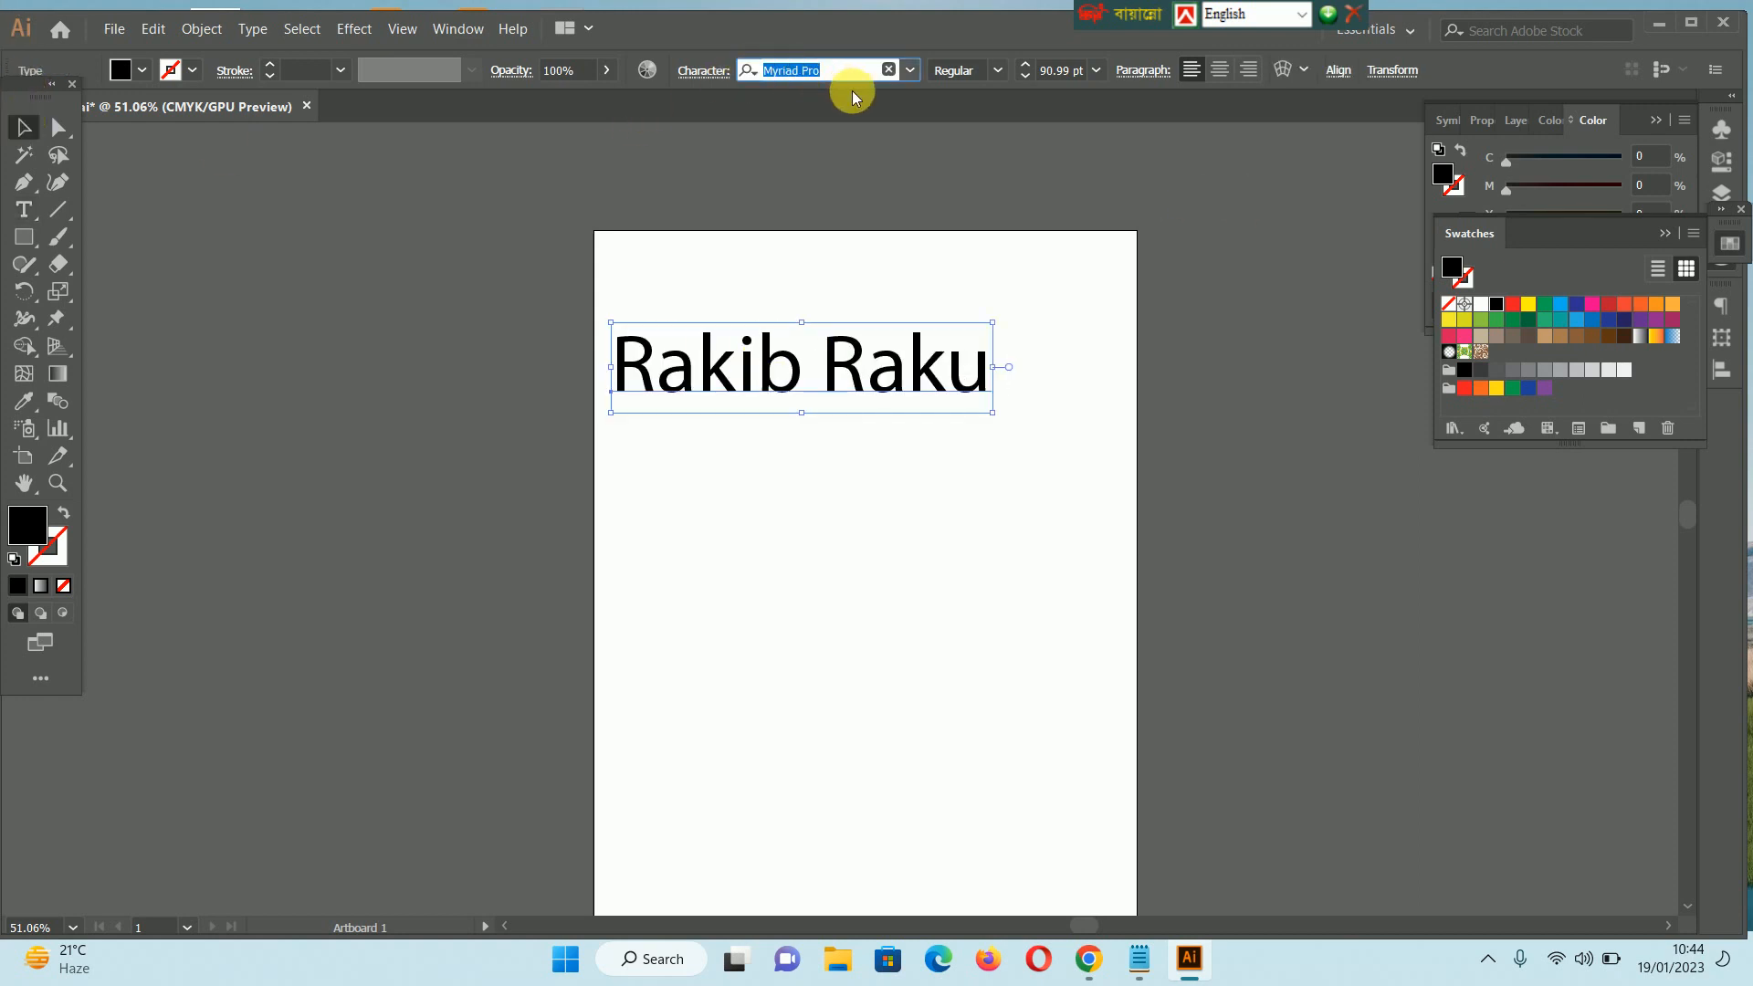
type("bar")
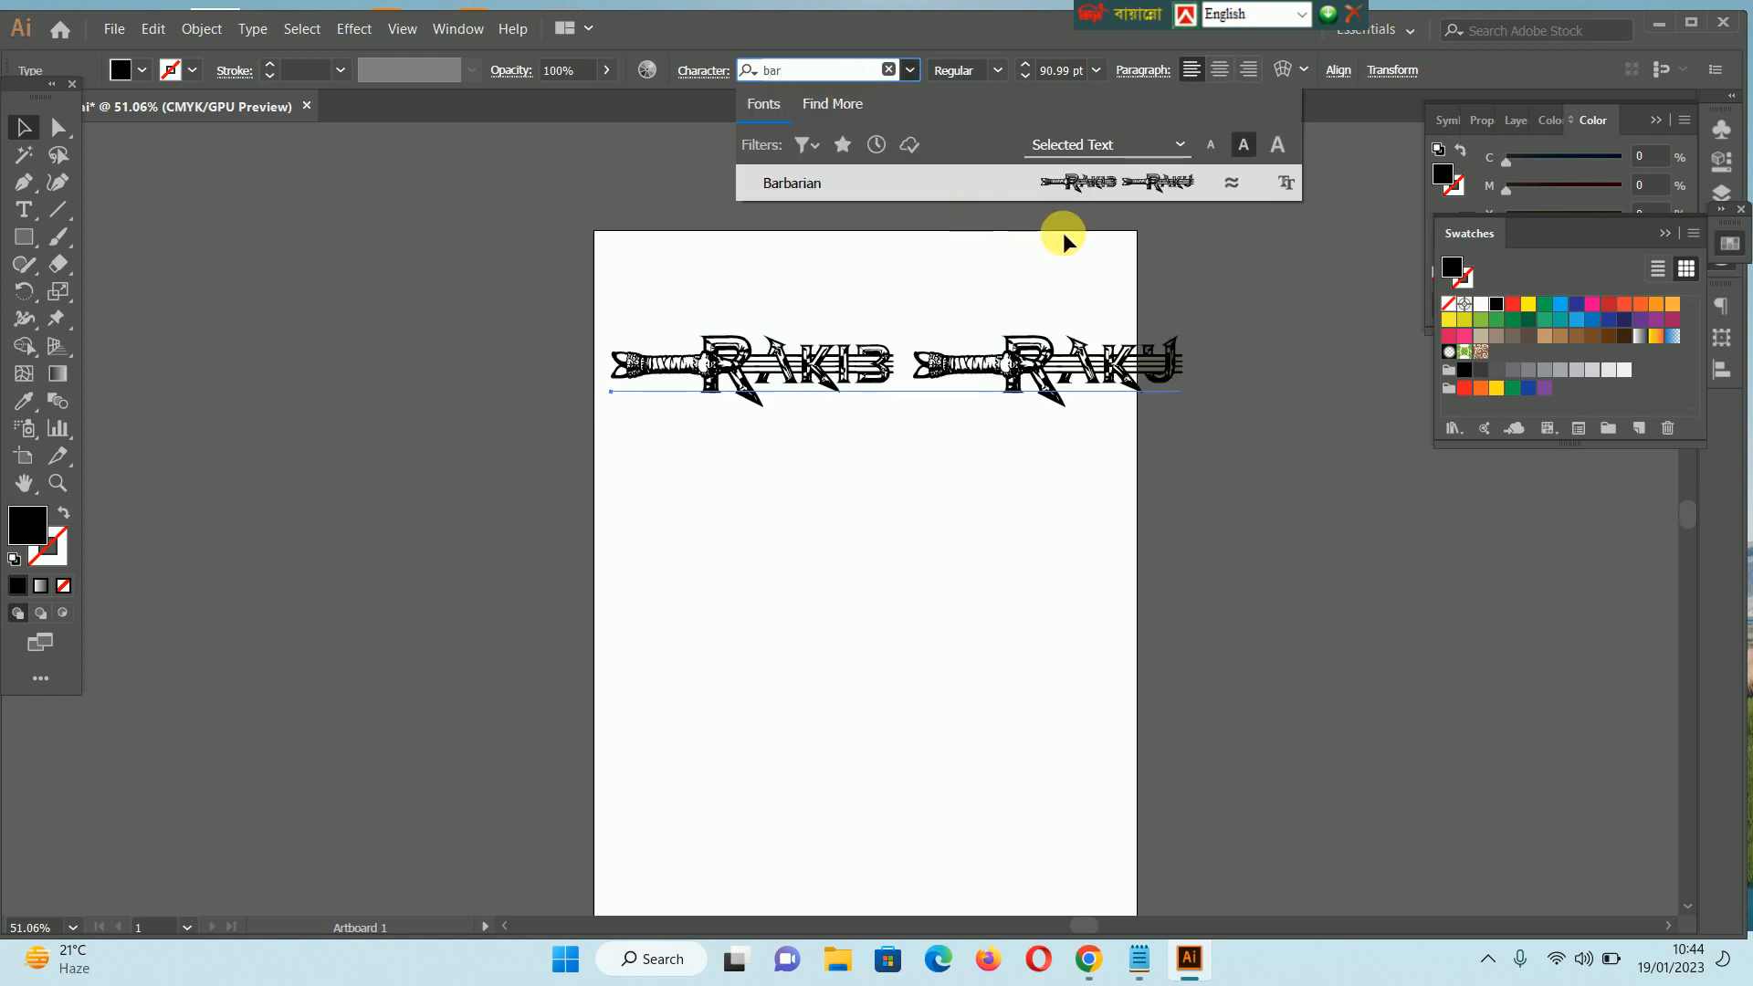
left_click(1098, 180)
left_click(1324, 824)
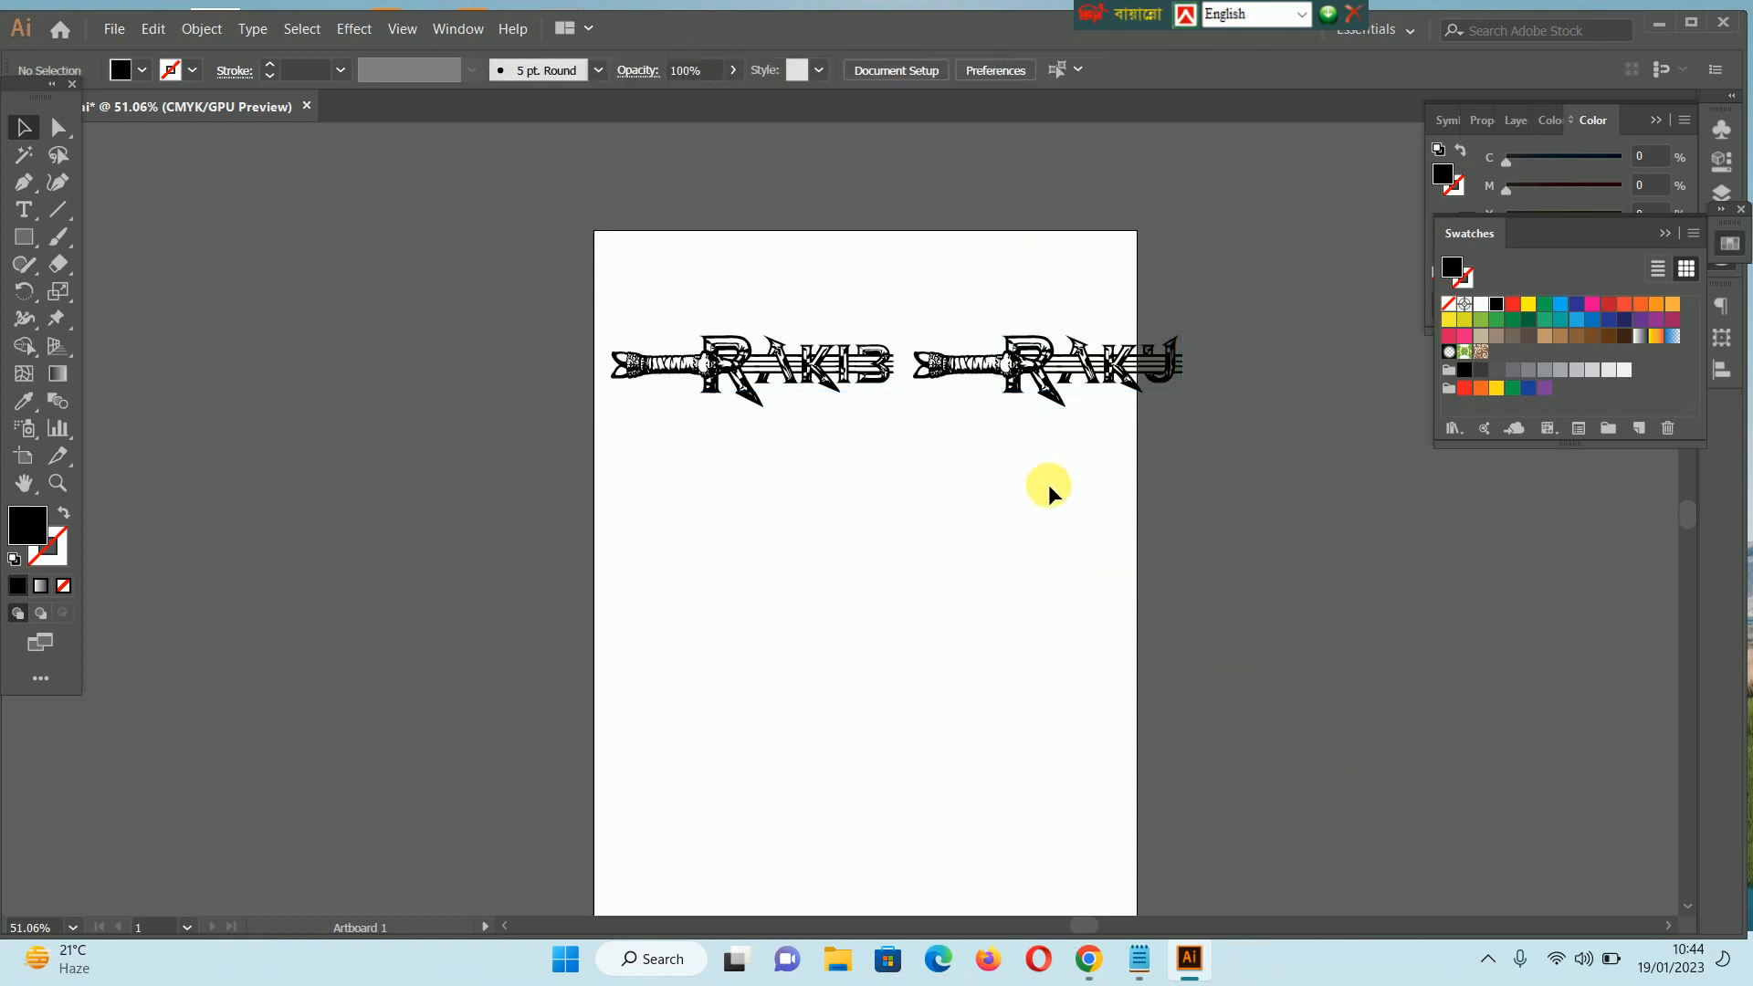
- Examine the Barbarian lettering of the sample text up close
left_click_drag(838, 315, 1096, 478)
left_click_drag(811, 481, 649, 410)
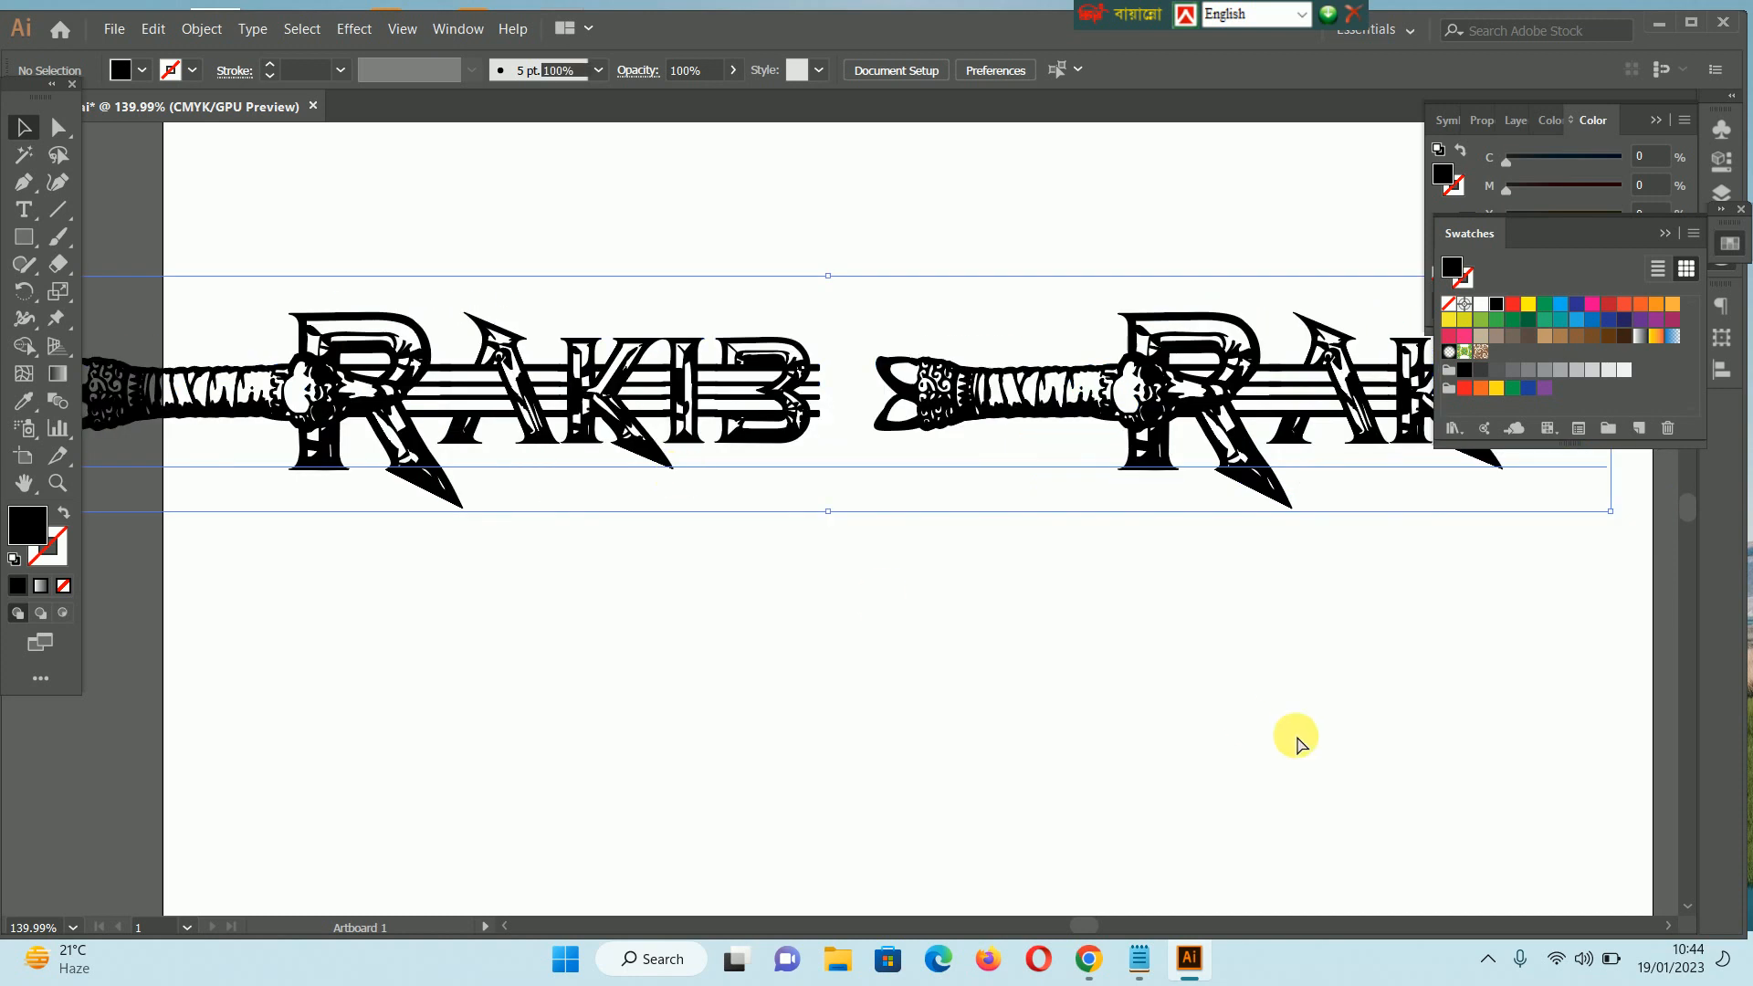
left_click_drag(1293, 742, 975, 751)
left_click_drag(915, 639, 811, 383)
left_click_drag(869, 407, 1233, 630)
left_click_drag(1470, 730, 1221, 645)
left_click_drag(1347, 700, 1437, 594)
left_click_drag(696, 473, 1260, 553)
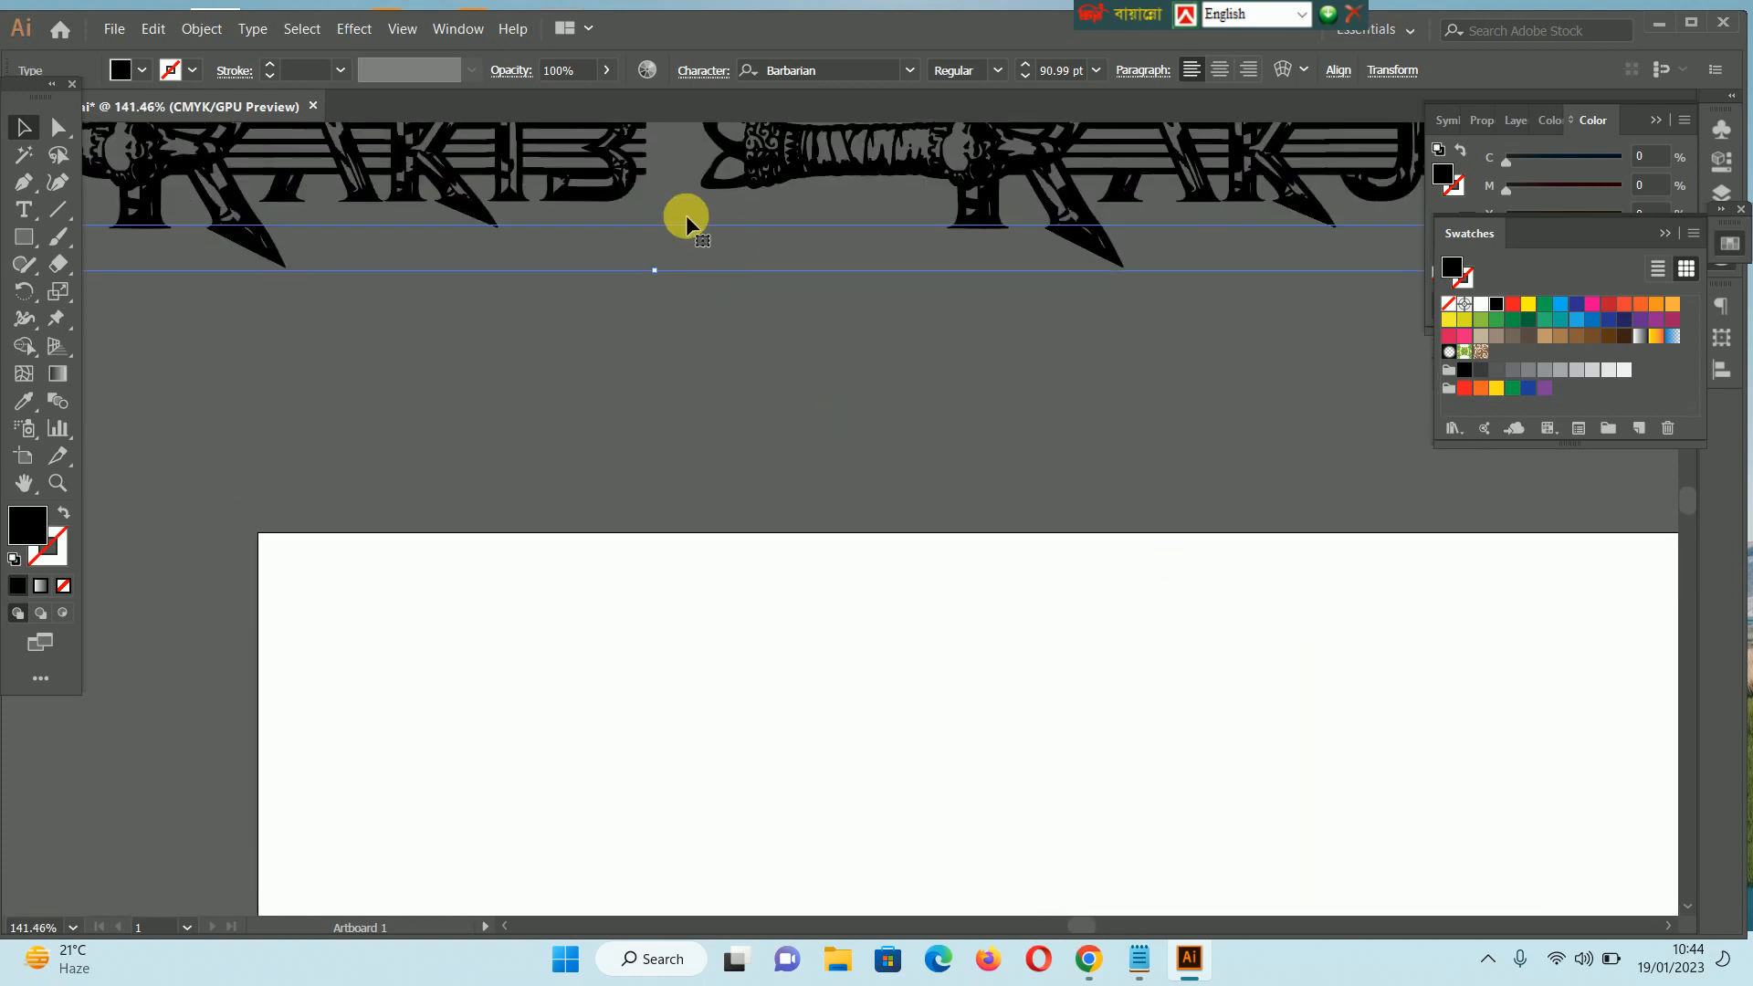
- Move the sample text back onto the artboard and scale it to about 72 pt so it fits the page width
left_click_drag(594, 194, 906, 802)
left_click_drag(1228, 881, 1107, 822)
left_click_drag(1173, 809, 666, 253)
left_click_drag(502, 142, 653, 219)
left_click_drag(581, 369, 934, 536)
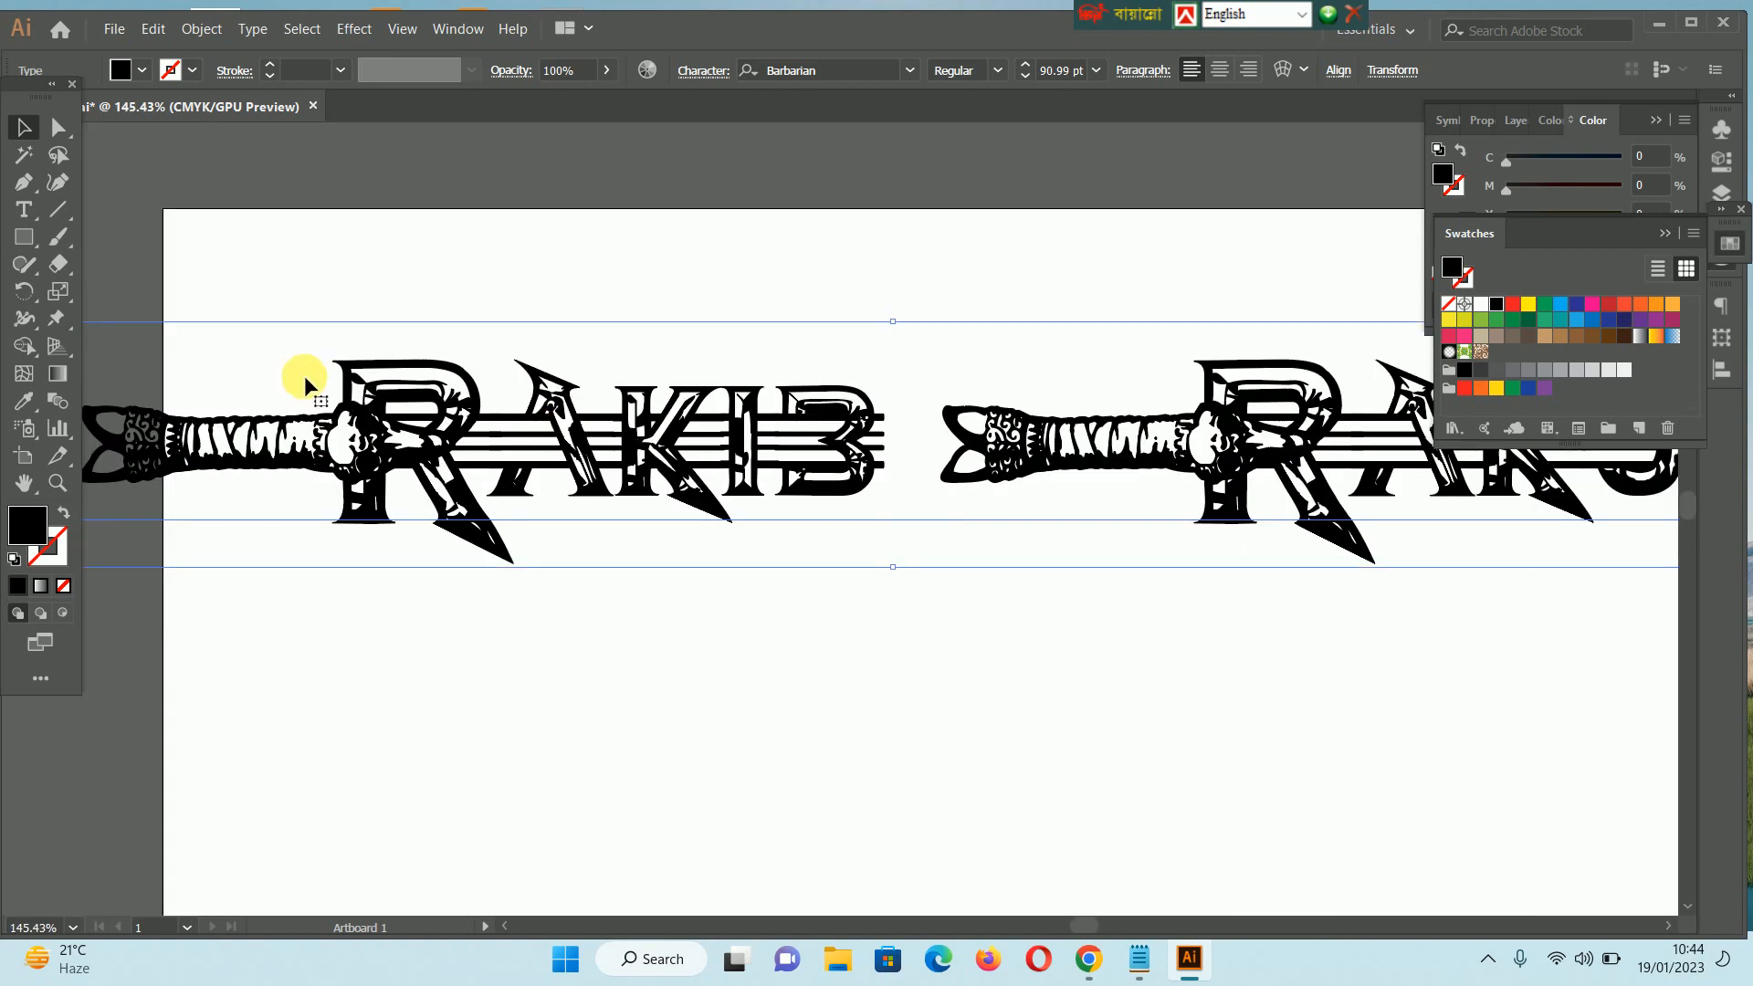
left_click_drag(627, 517, 231, 434)
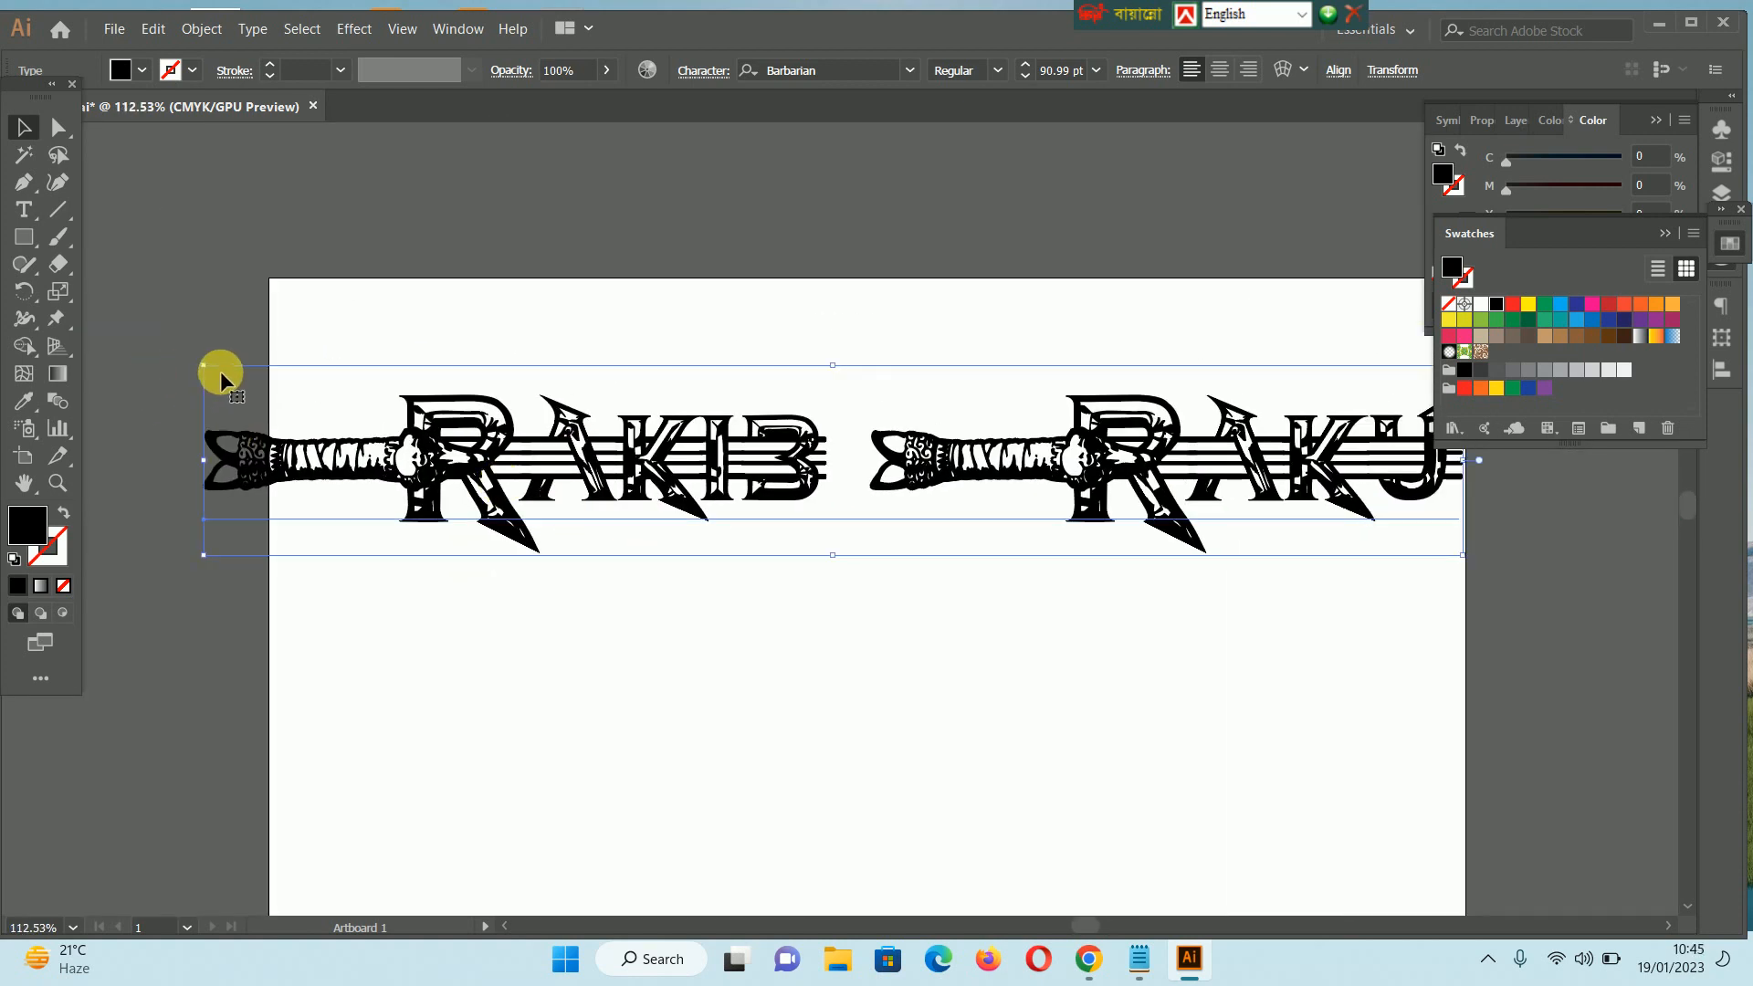
left_click_drag(204, 365, 355, 416)
scroll(974, 574, "up", 3)
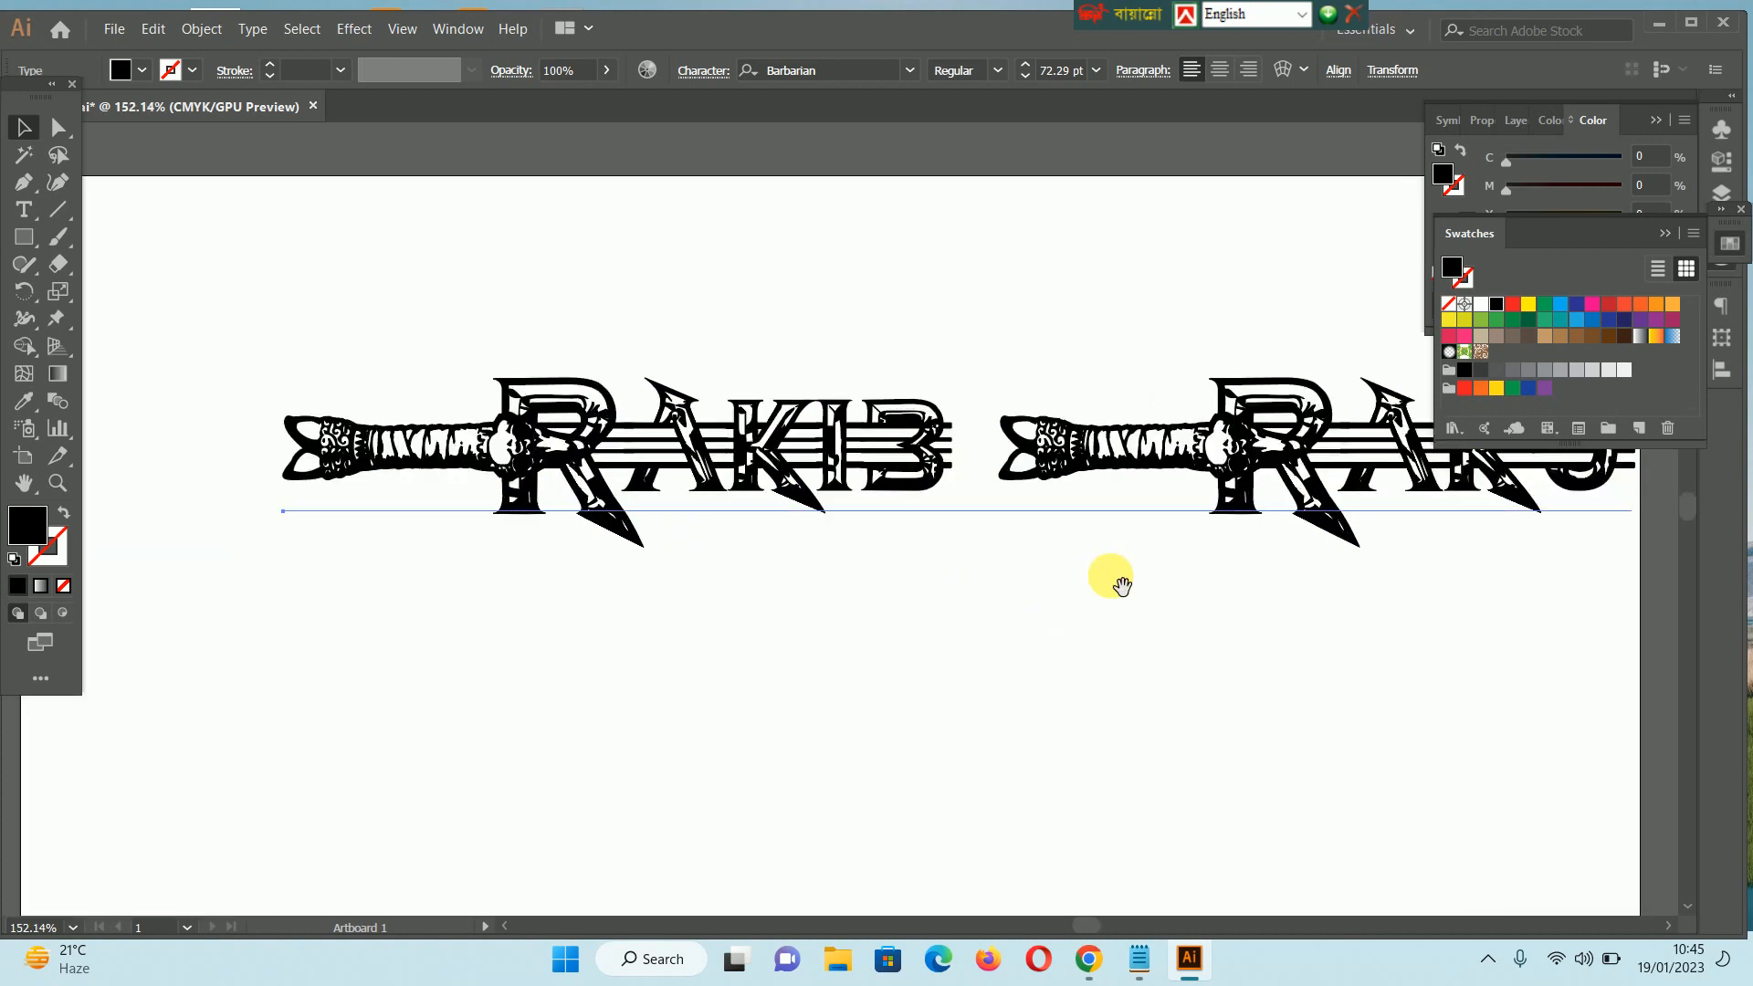
left_click_drag(1180, 445, 1104, 444)
- Examine the first word's Barbarian letterforms in detail and return to the DaFont Gothic > Modern page in Chrome
scroll(1178, 611, "down", 5)
scroll(940, 572, "up", 3)
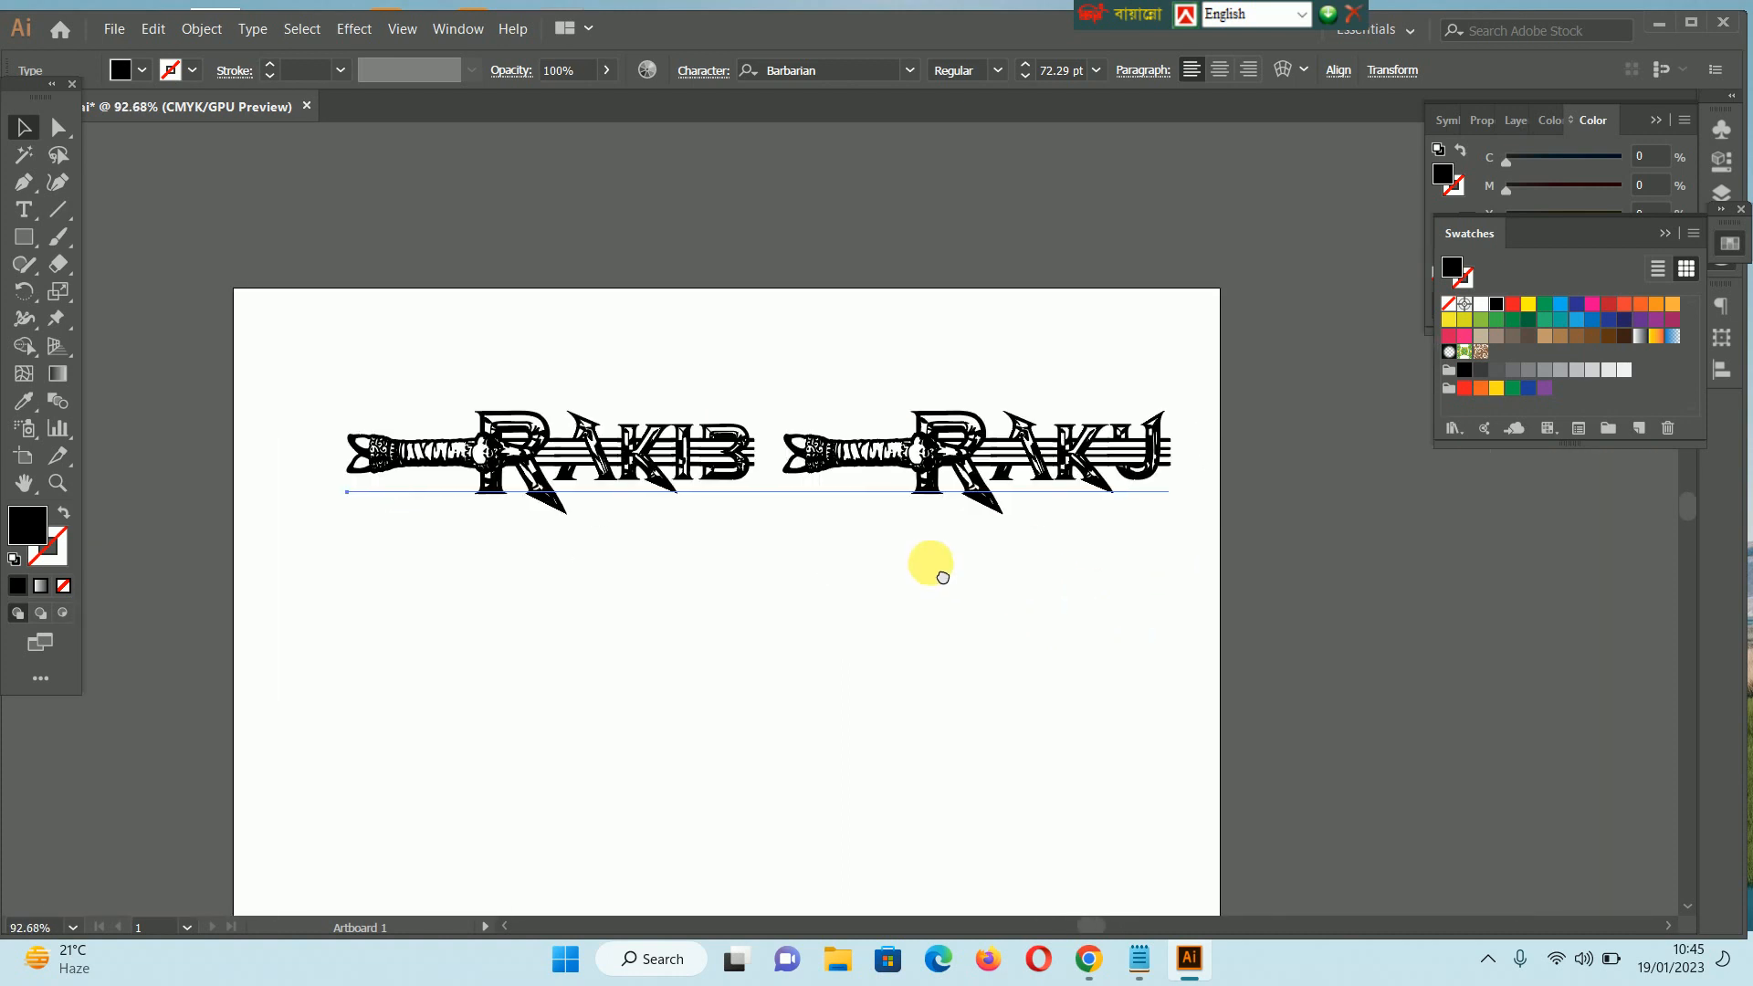
left_click_drag(469, 378, 699, 536)
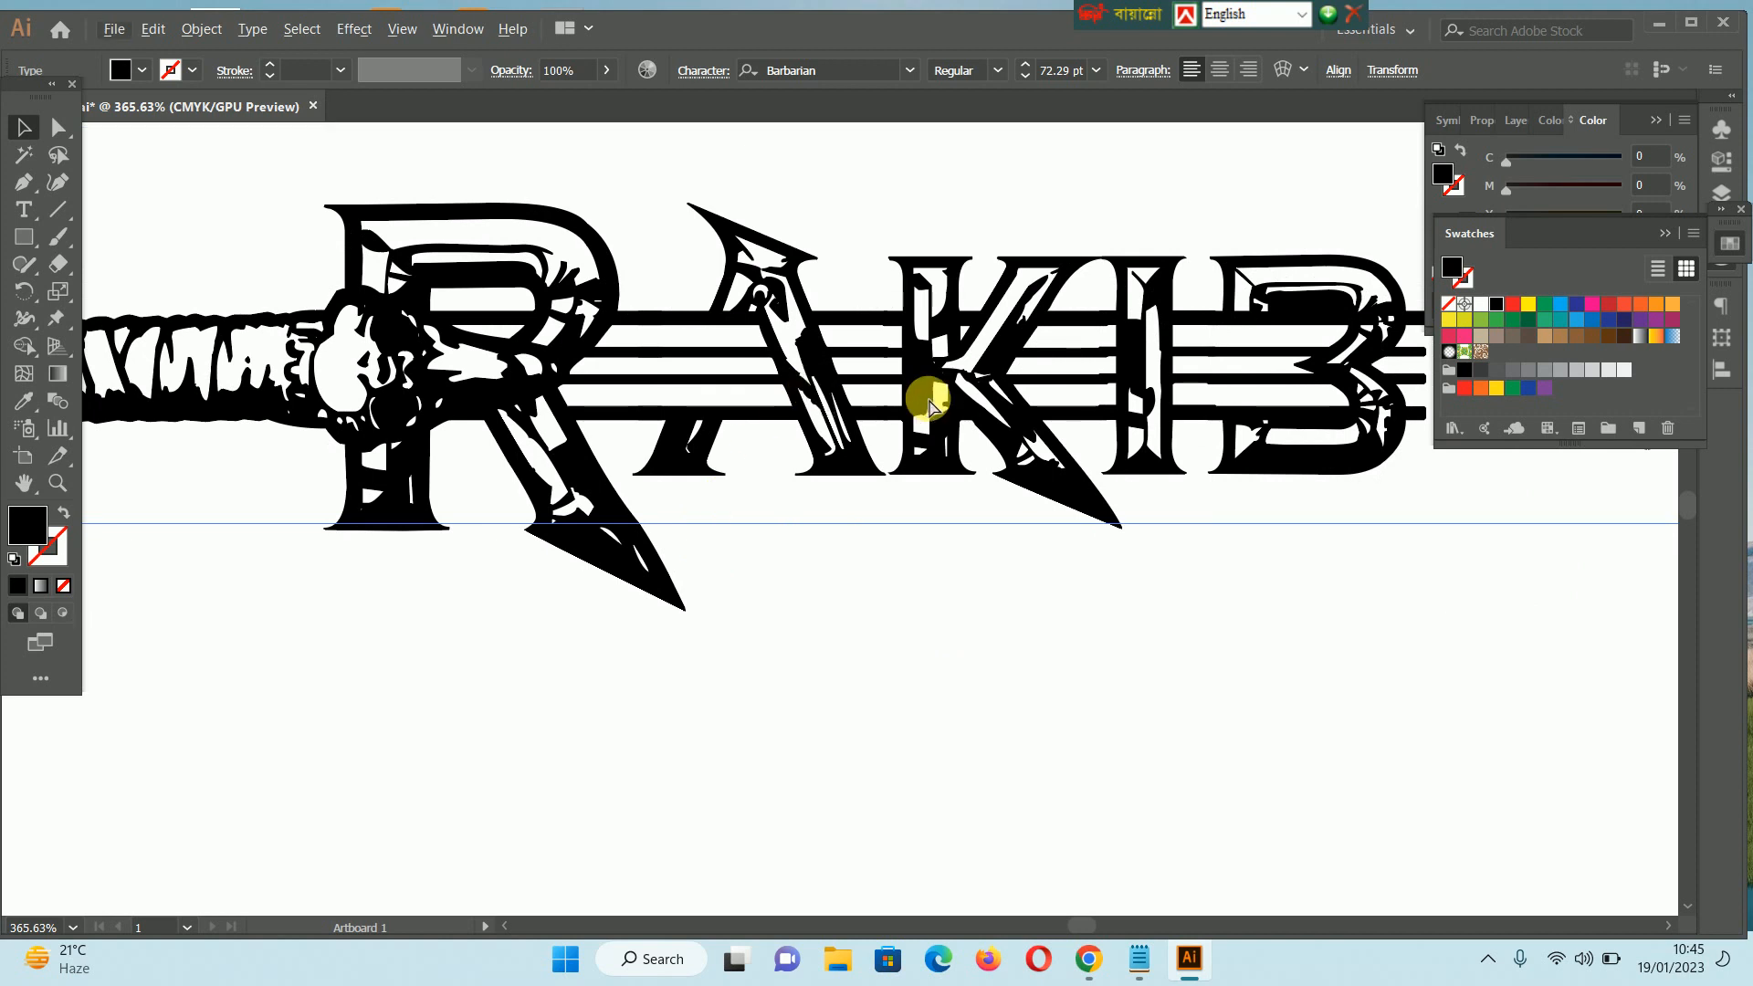
scroll(913, 411, "down", 4)
scroll(1196, 451, "down", 2)
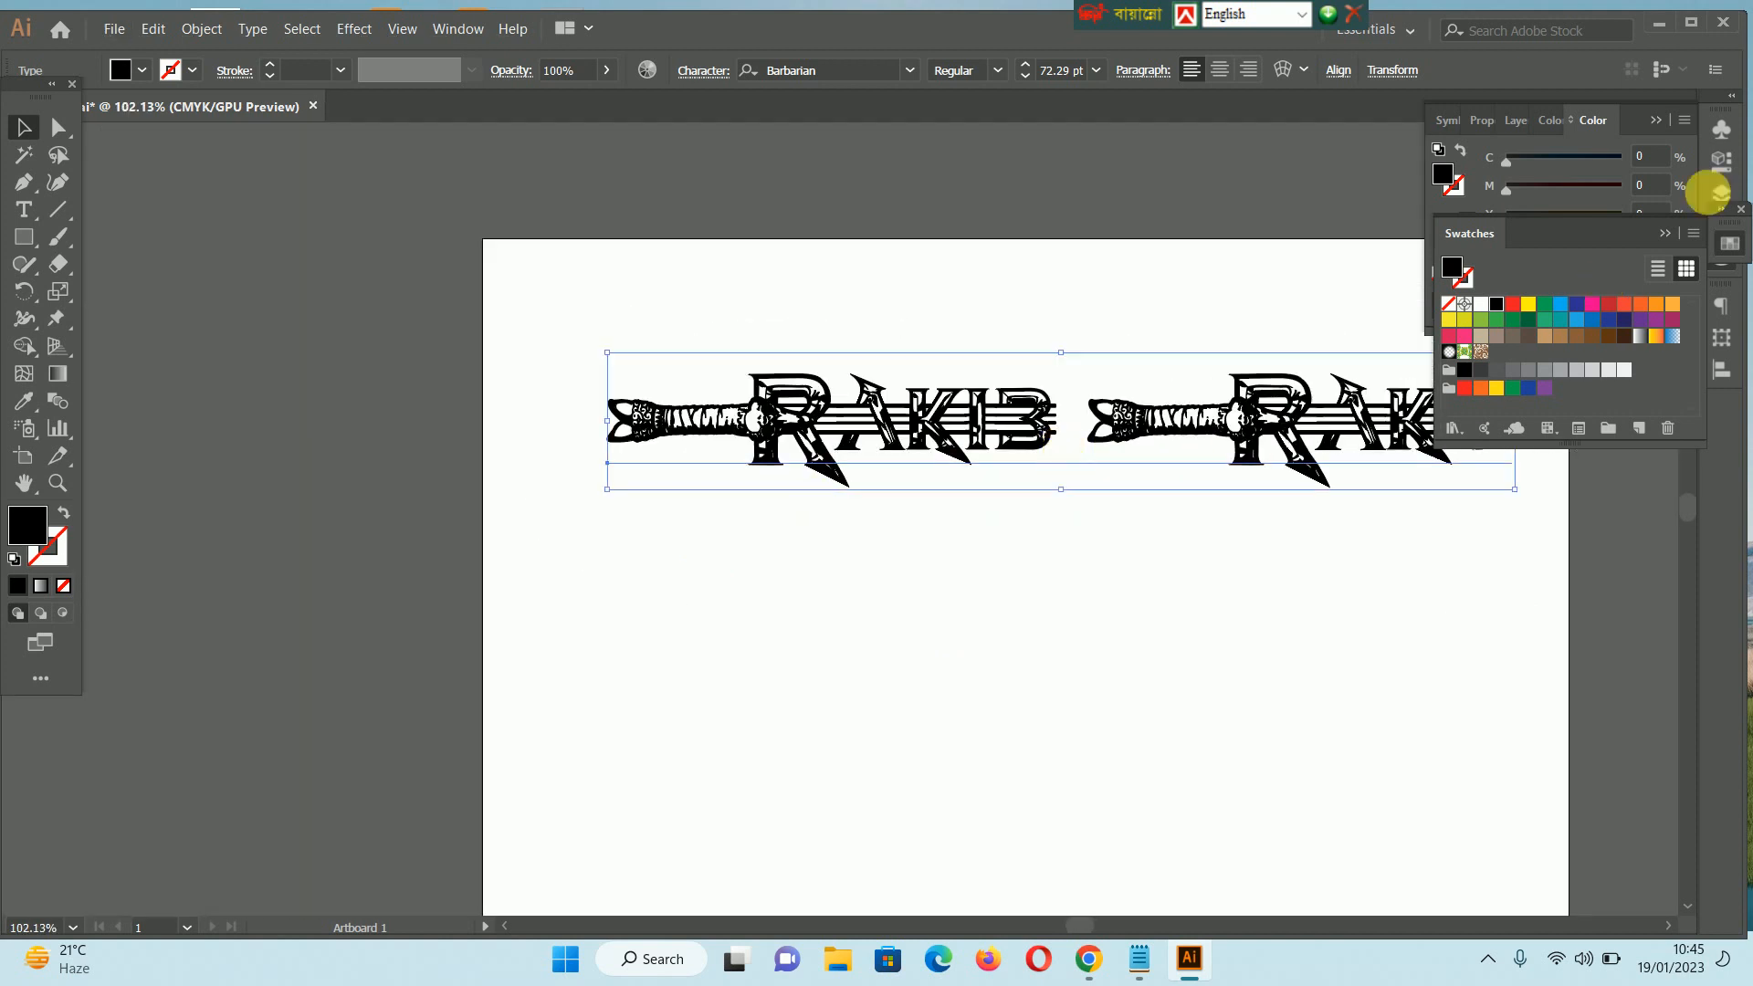
left_click(1660, 24)
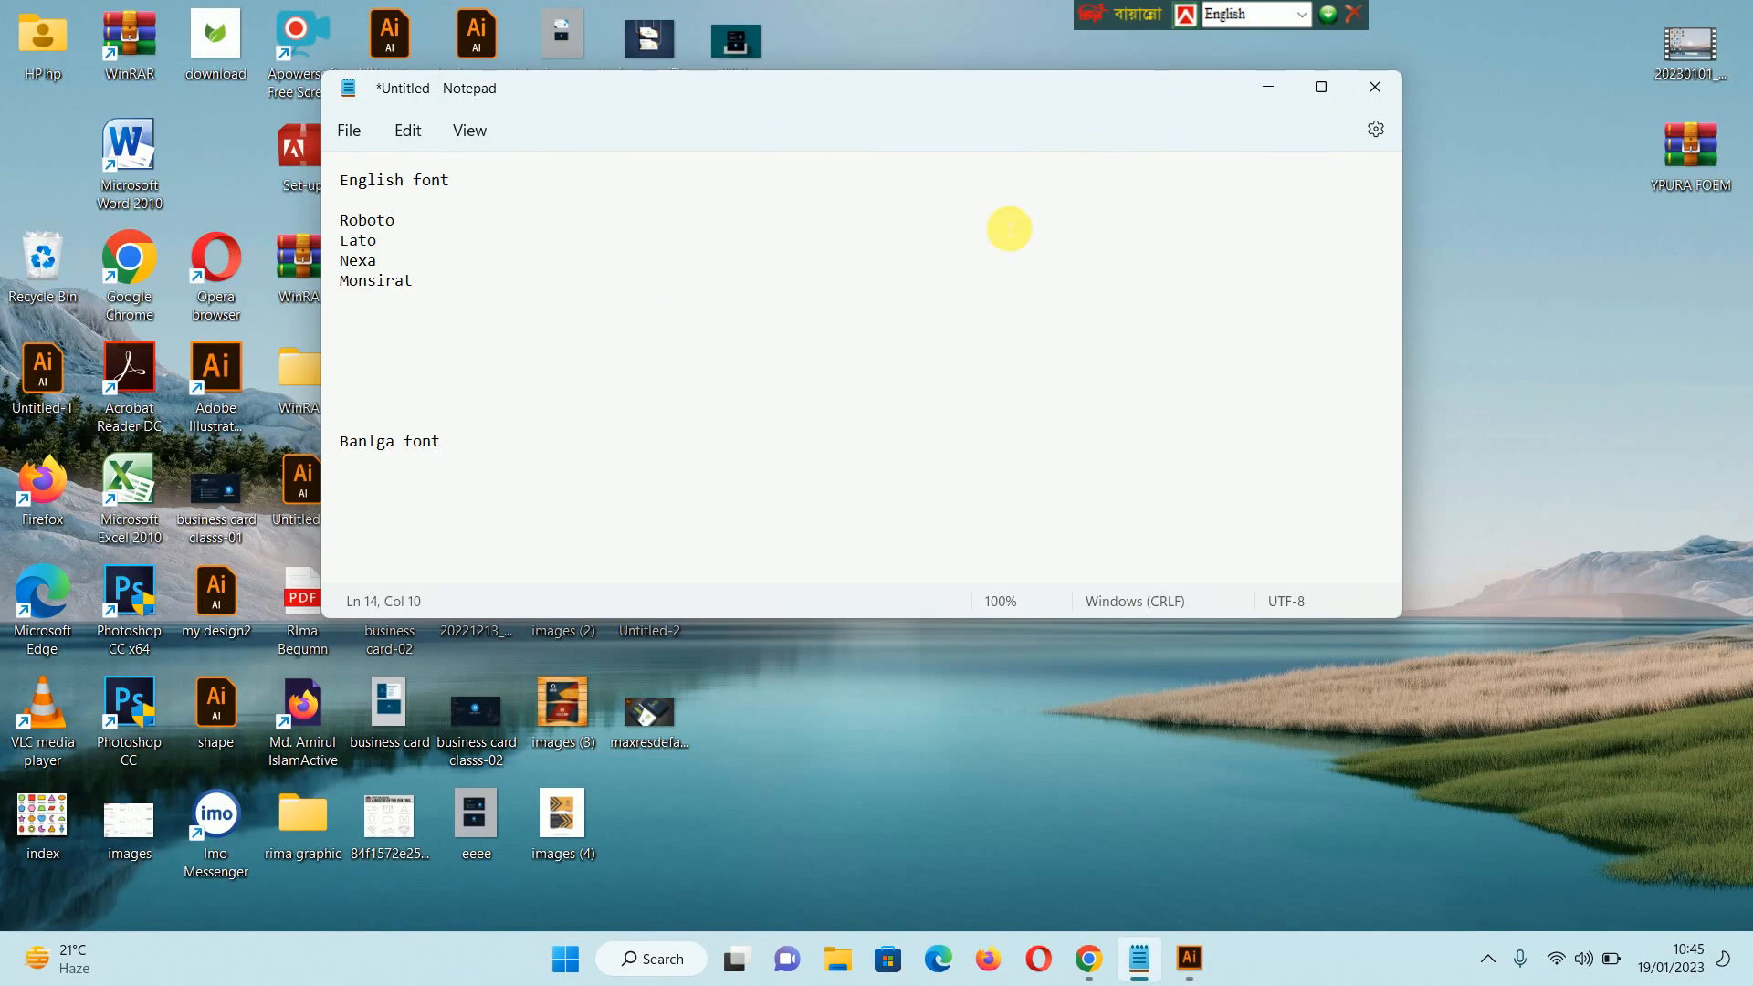
left_click(1087, 959)
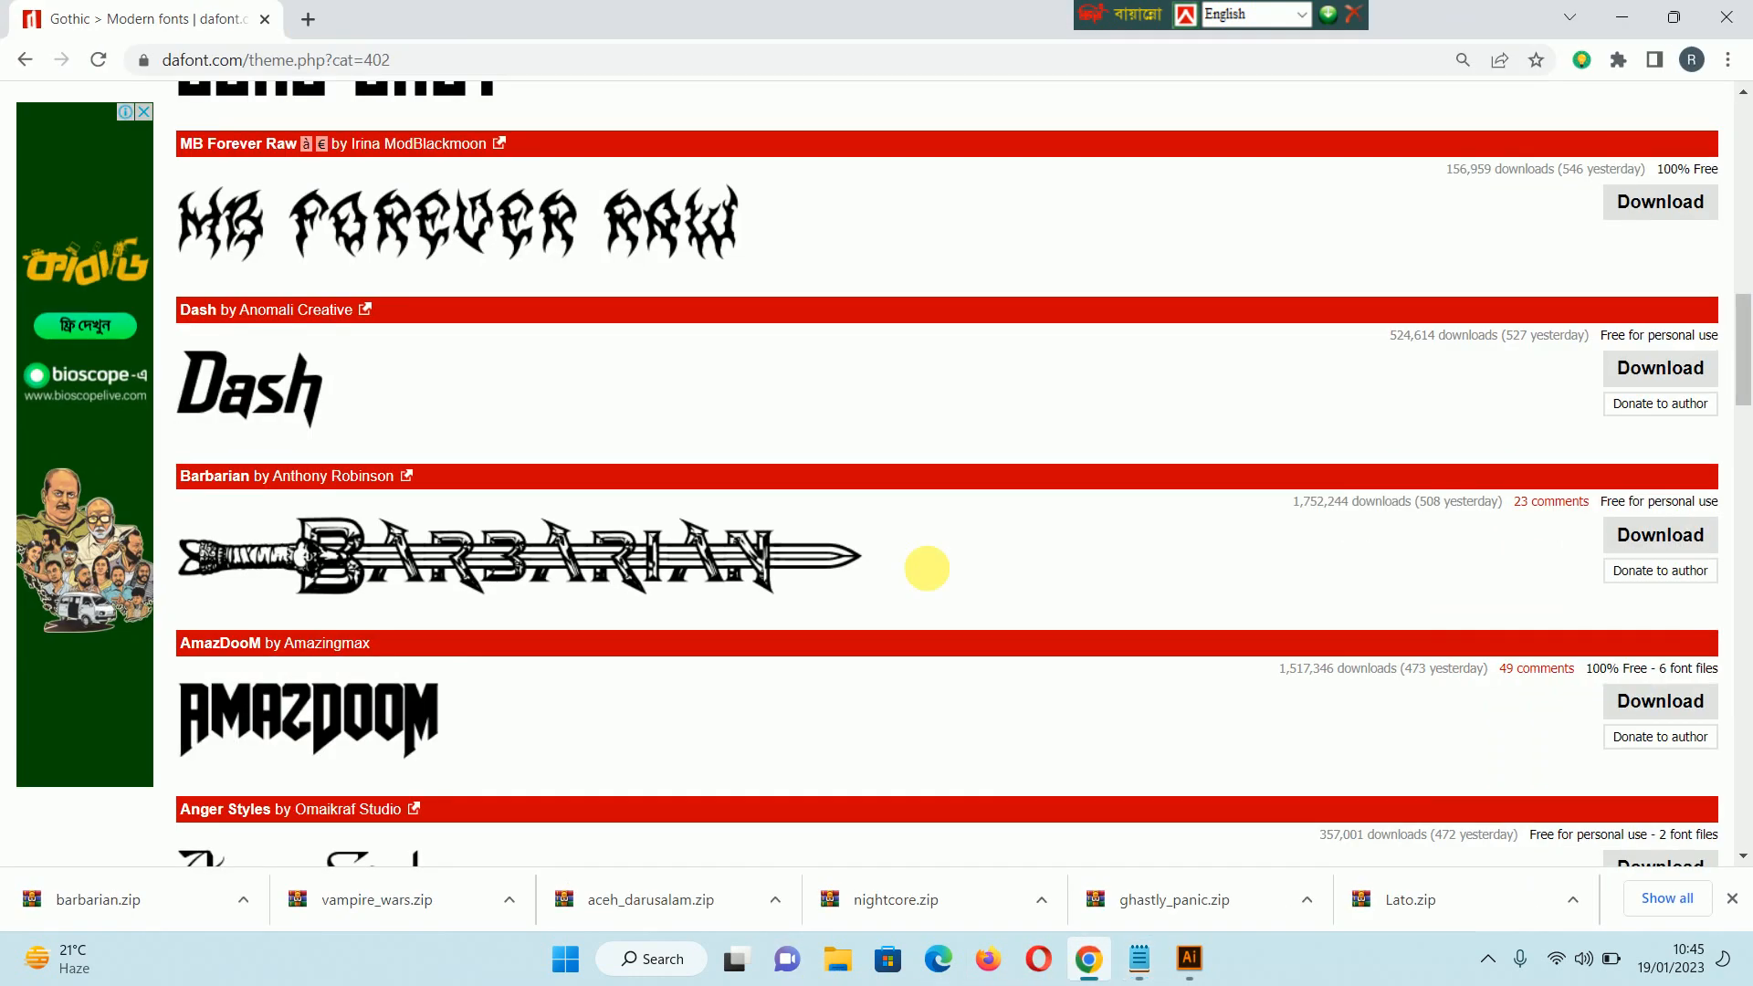
- Open DaFont's Basic > Sans serif category and look through the first fonts in its list
scroll(468, 287, "up", 15)
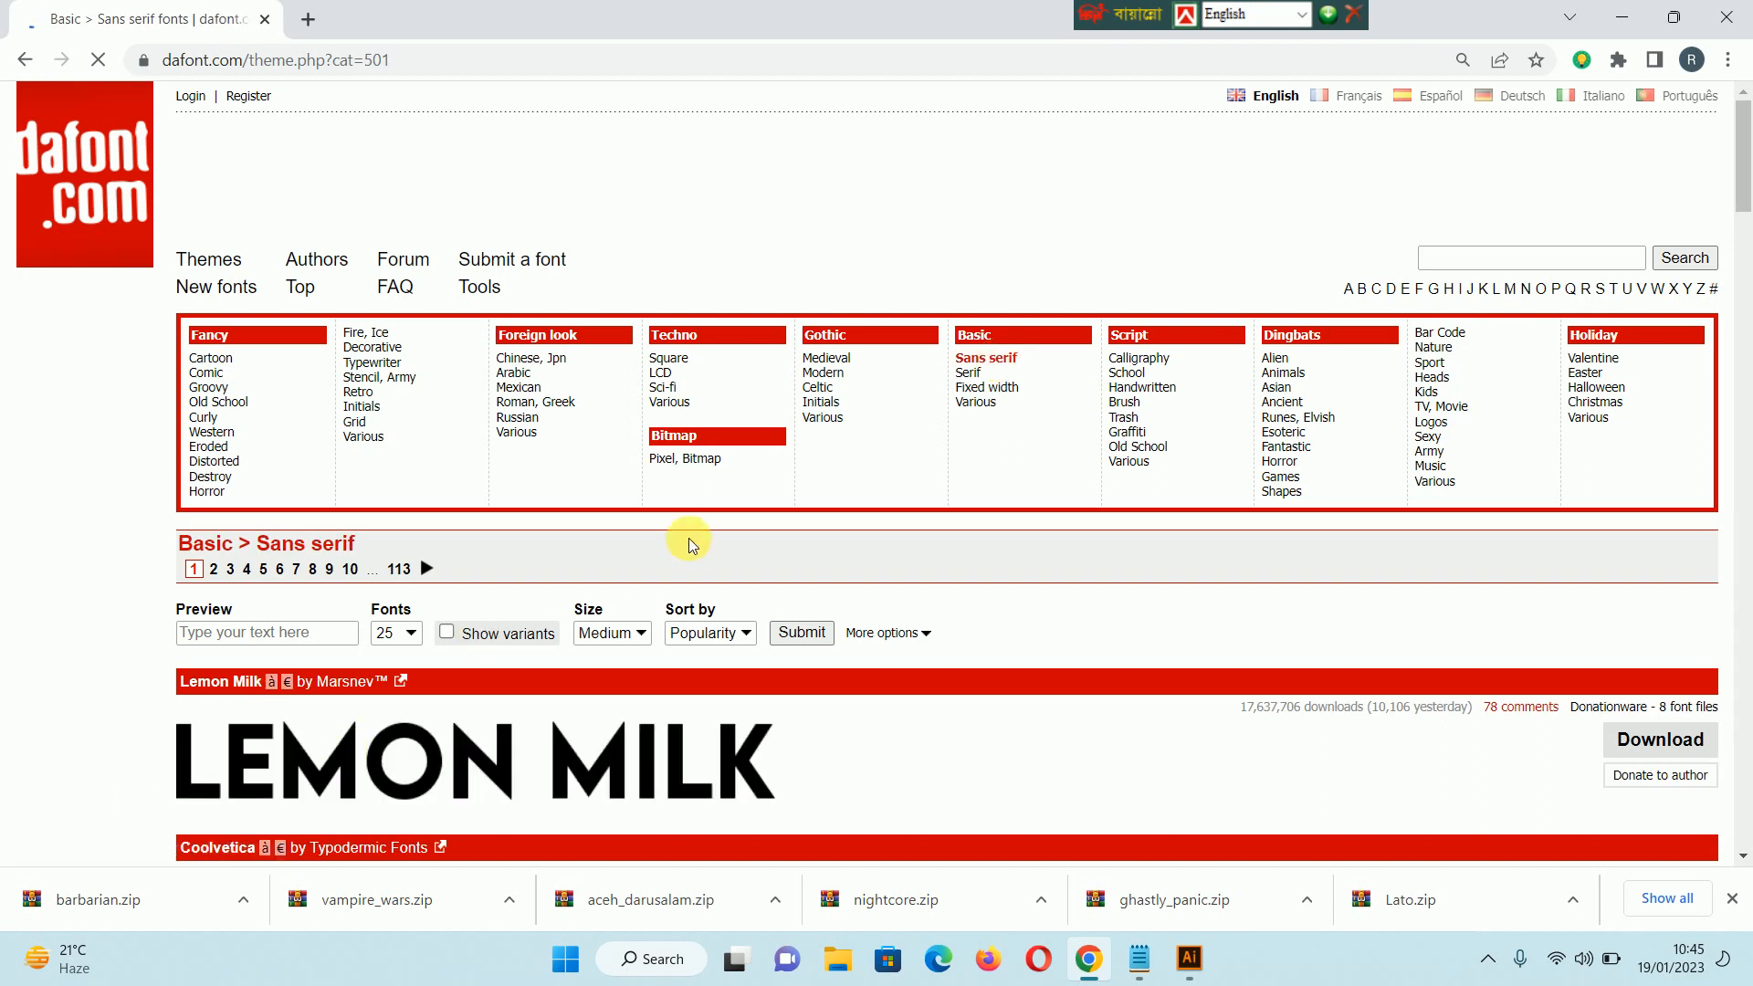
scroll(688, 542, "down", 1)
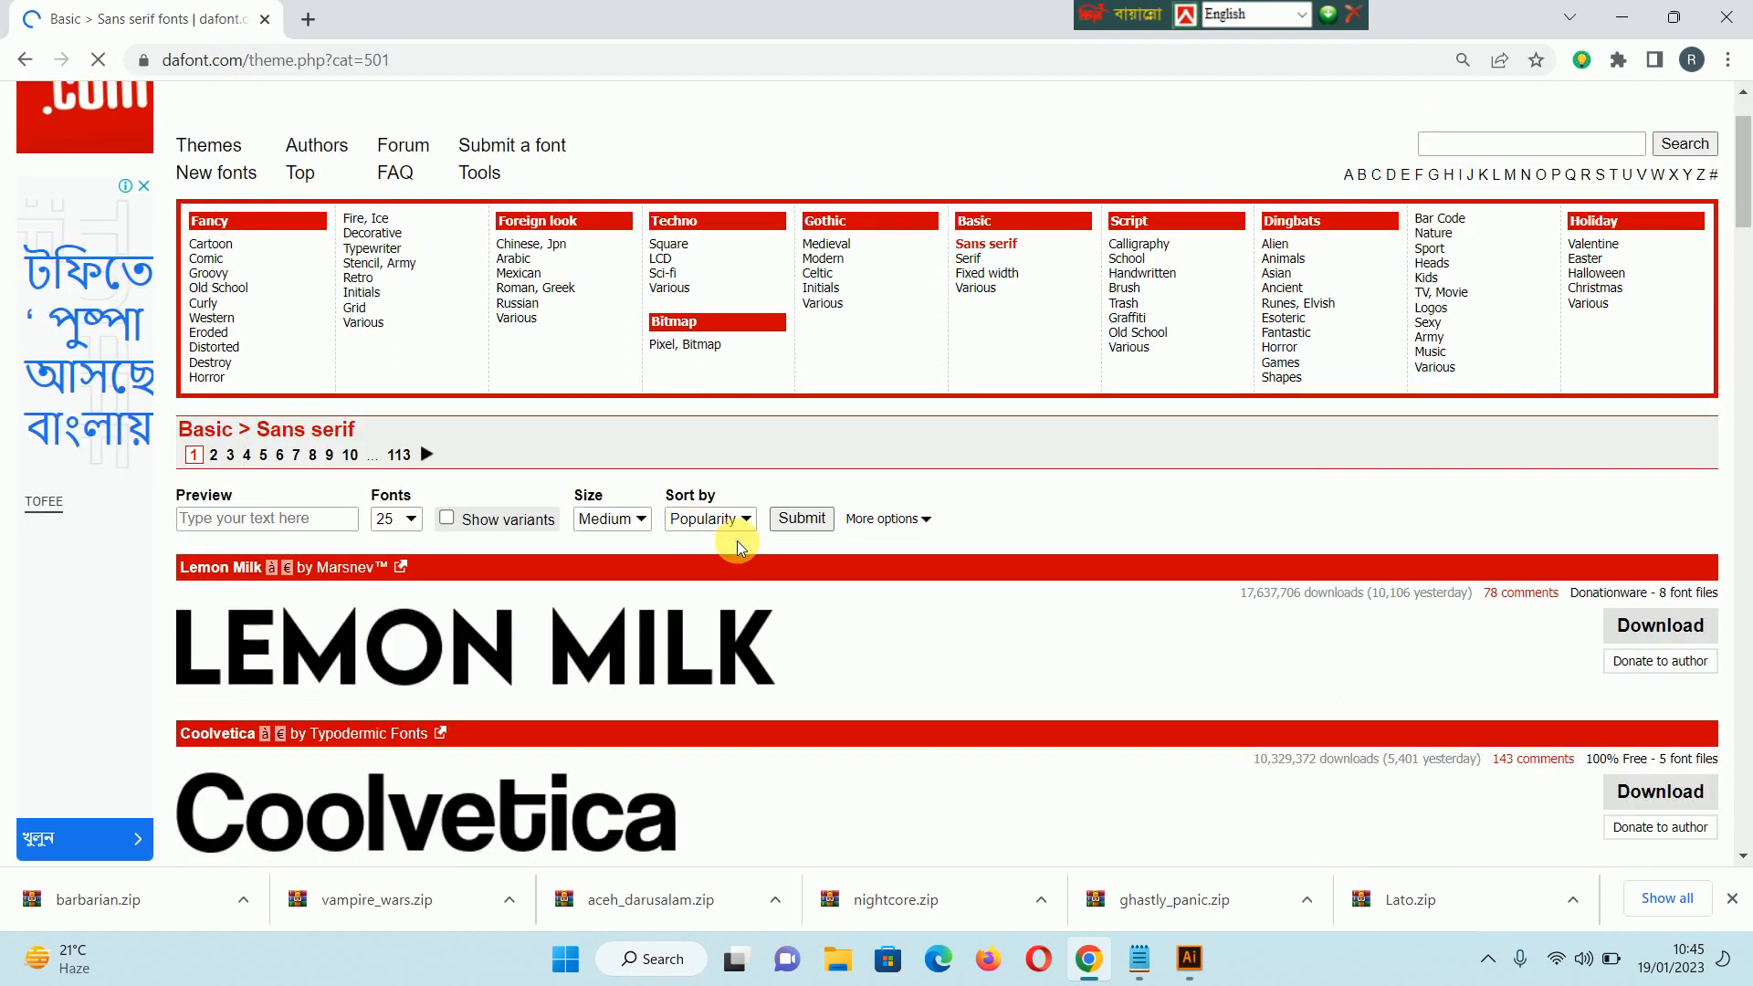
scroll(737, 541, "down", 1)
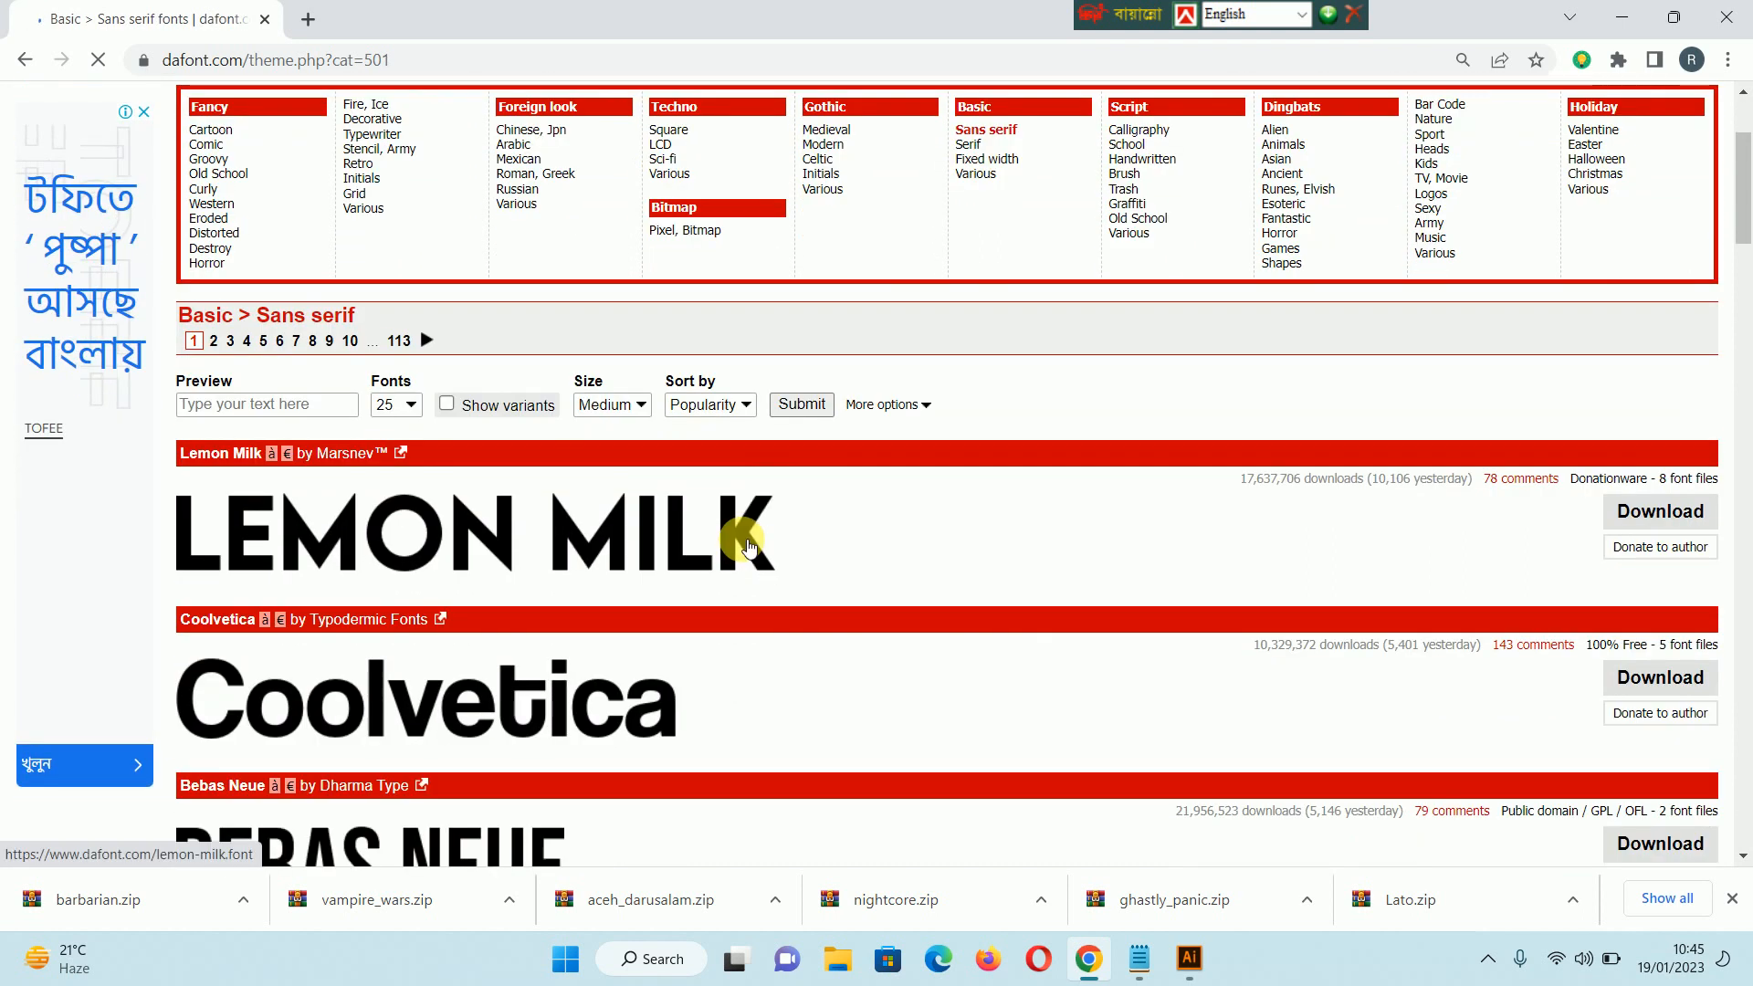
scroll(895, 570, "down", 2)
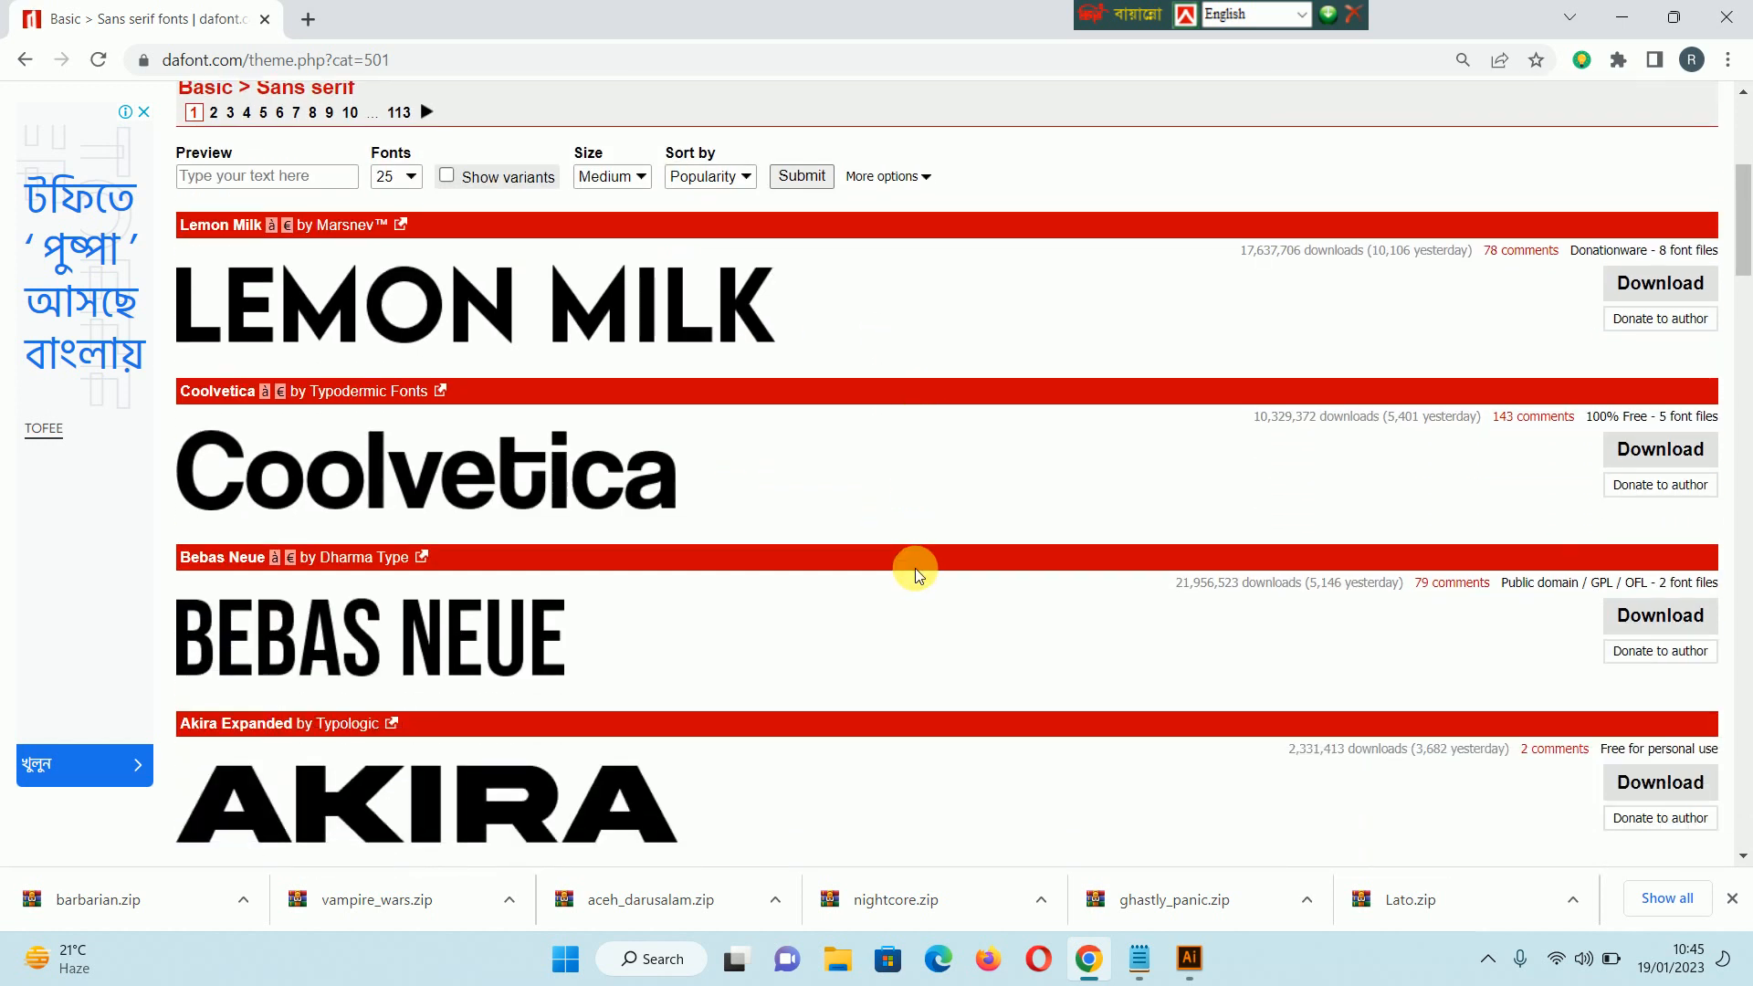
scroll(940, 692, "down", 5)
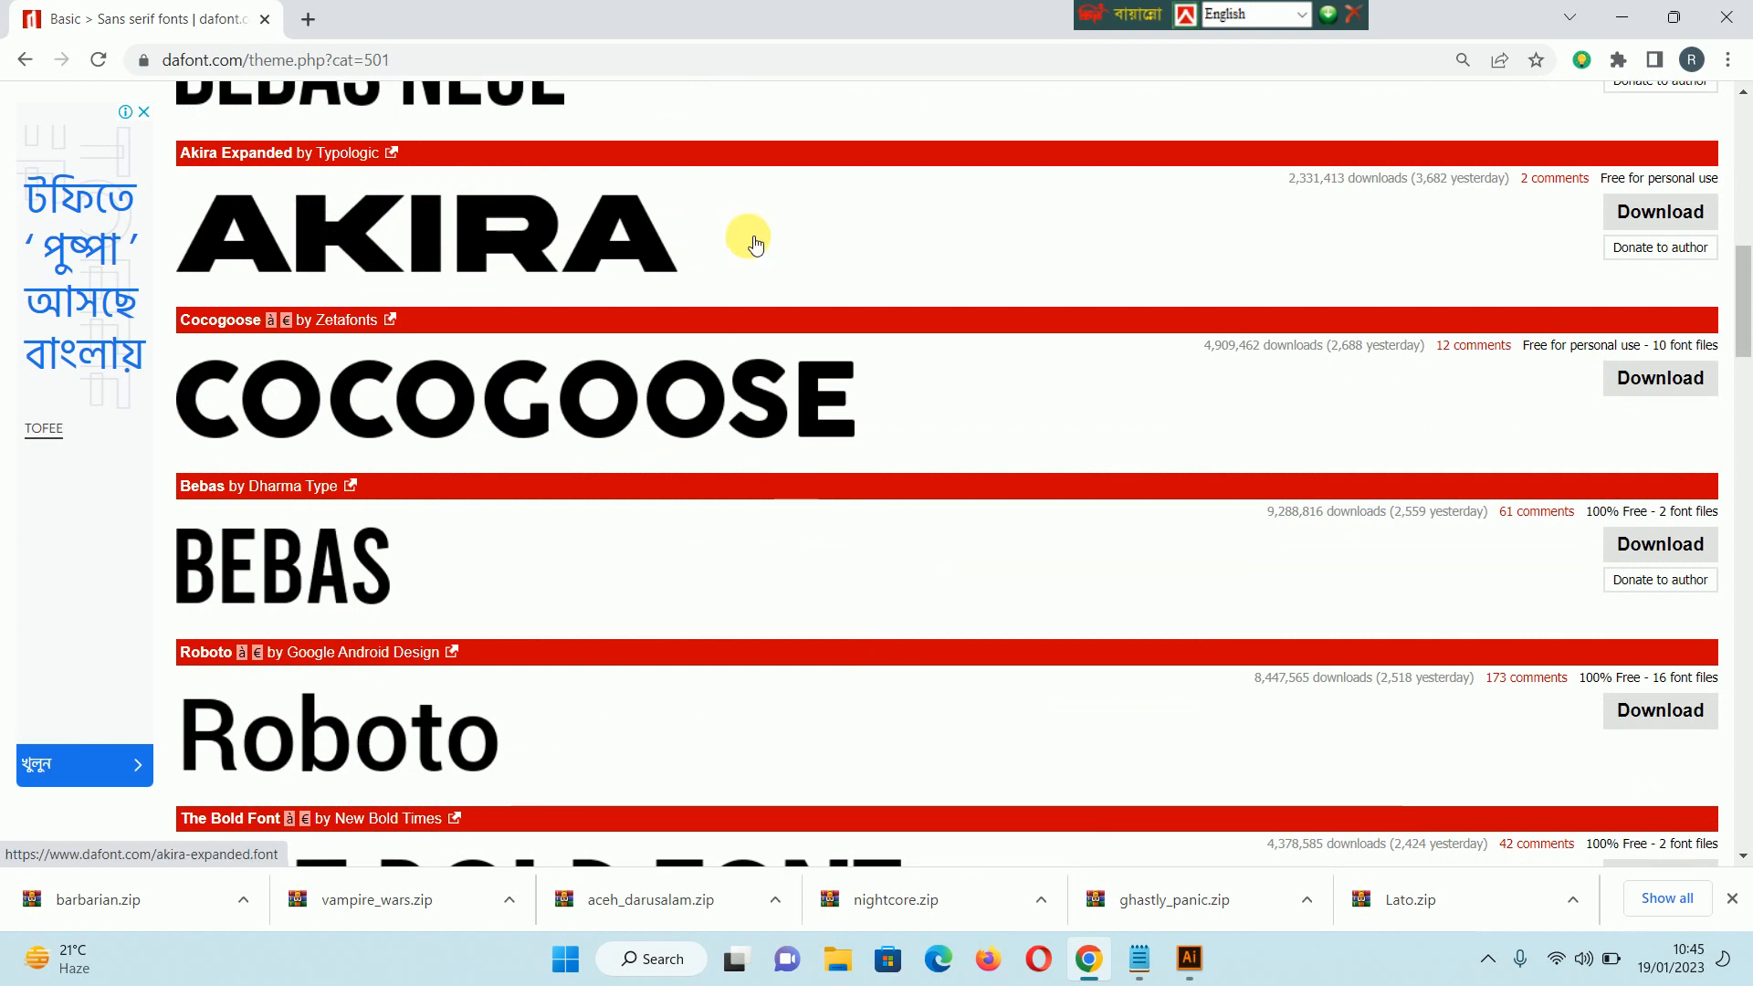
- Compare the Bebas, Roboto, The Bold Font and Nexa samples, and download the Nexa font
scroll(758, 287, "down", 2)
scroll(758, 287, "down", 4)
scroll(758, 291, "up", 2)
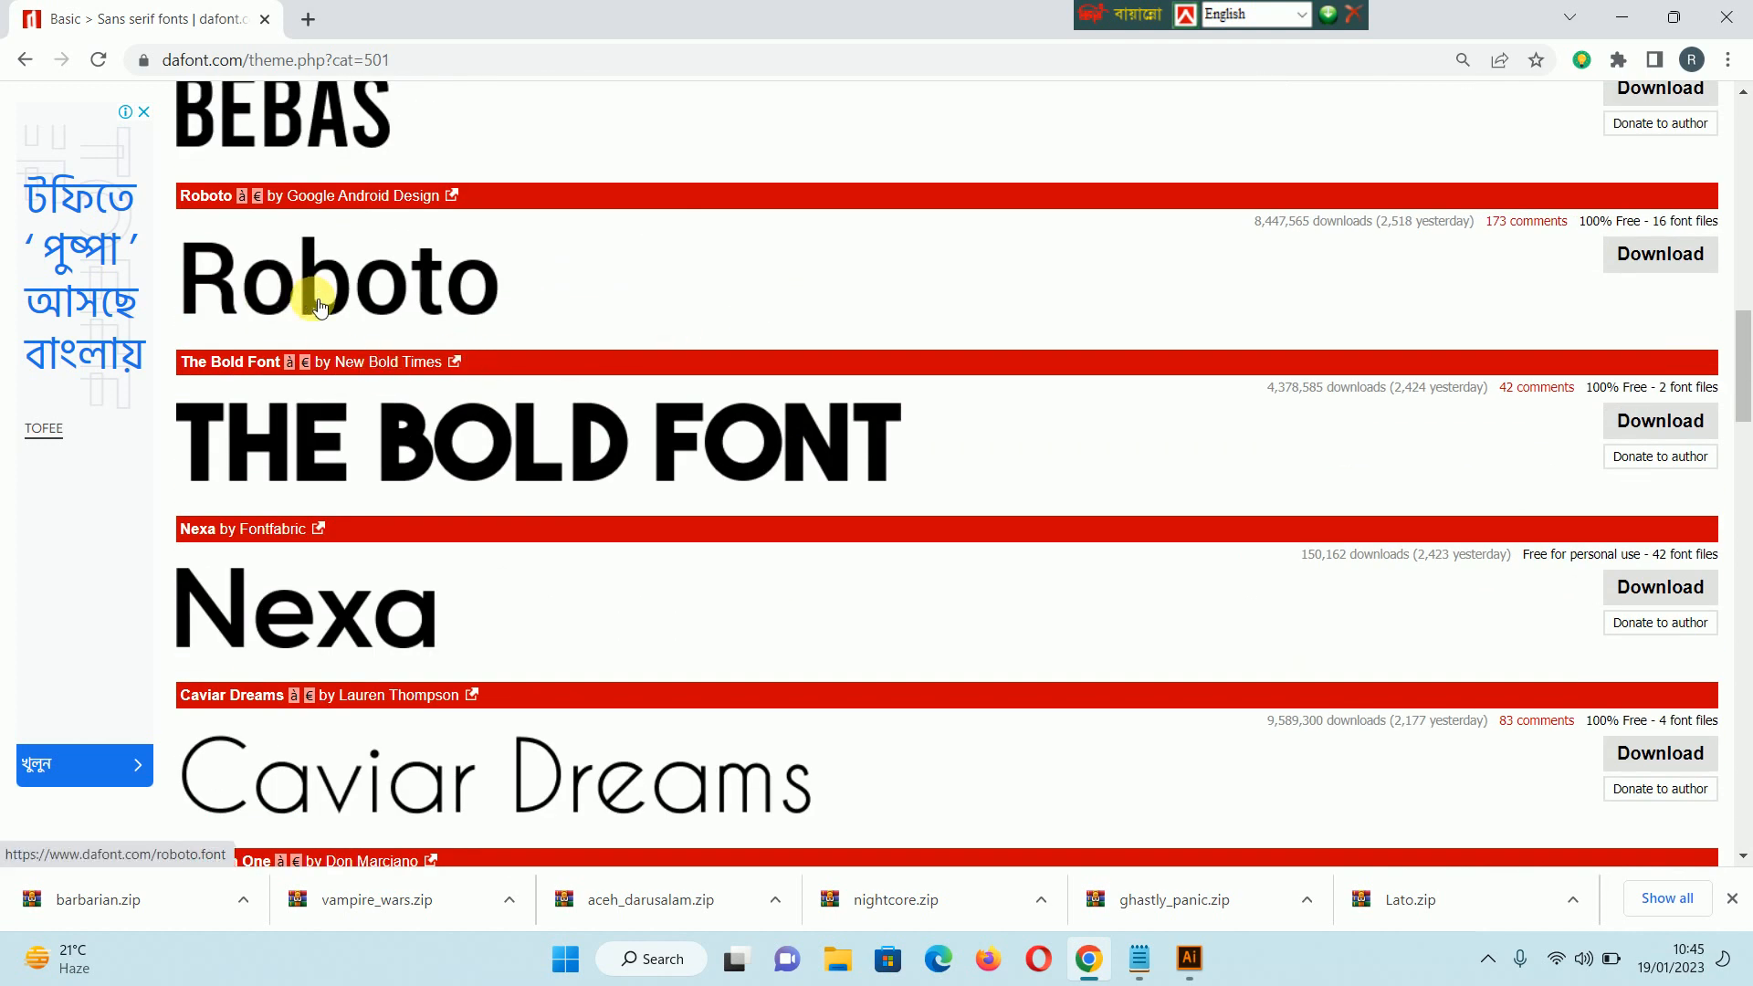
scroll(315, 302, "up", 3)
scroll(315, 341, "down", 3)
scroll(315, 329, "up", 2)
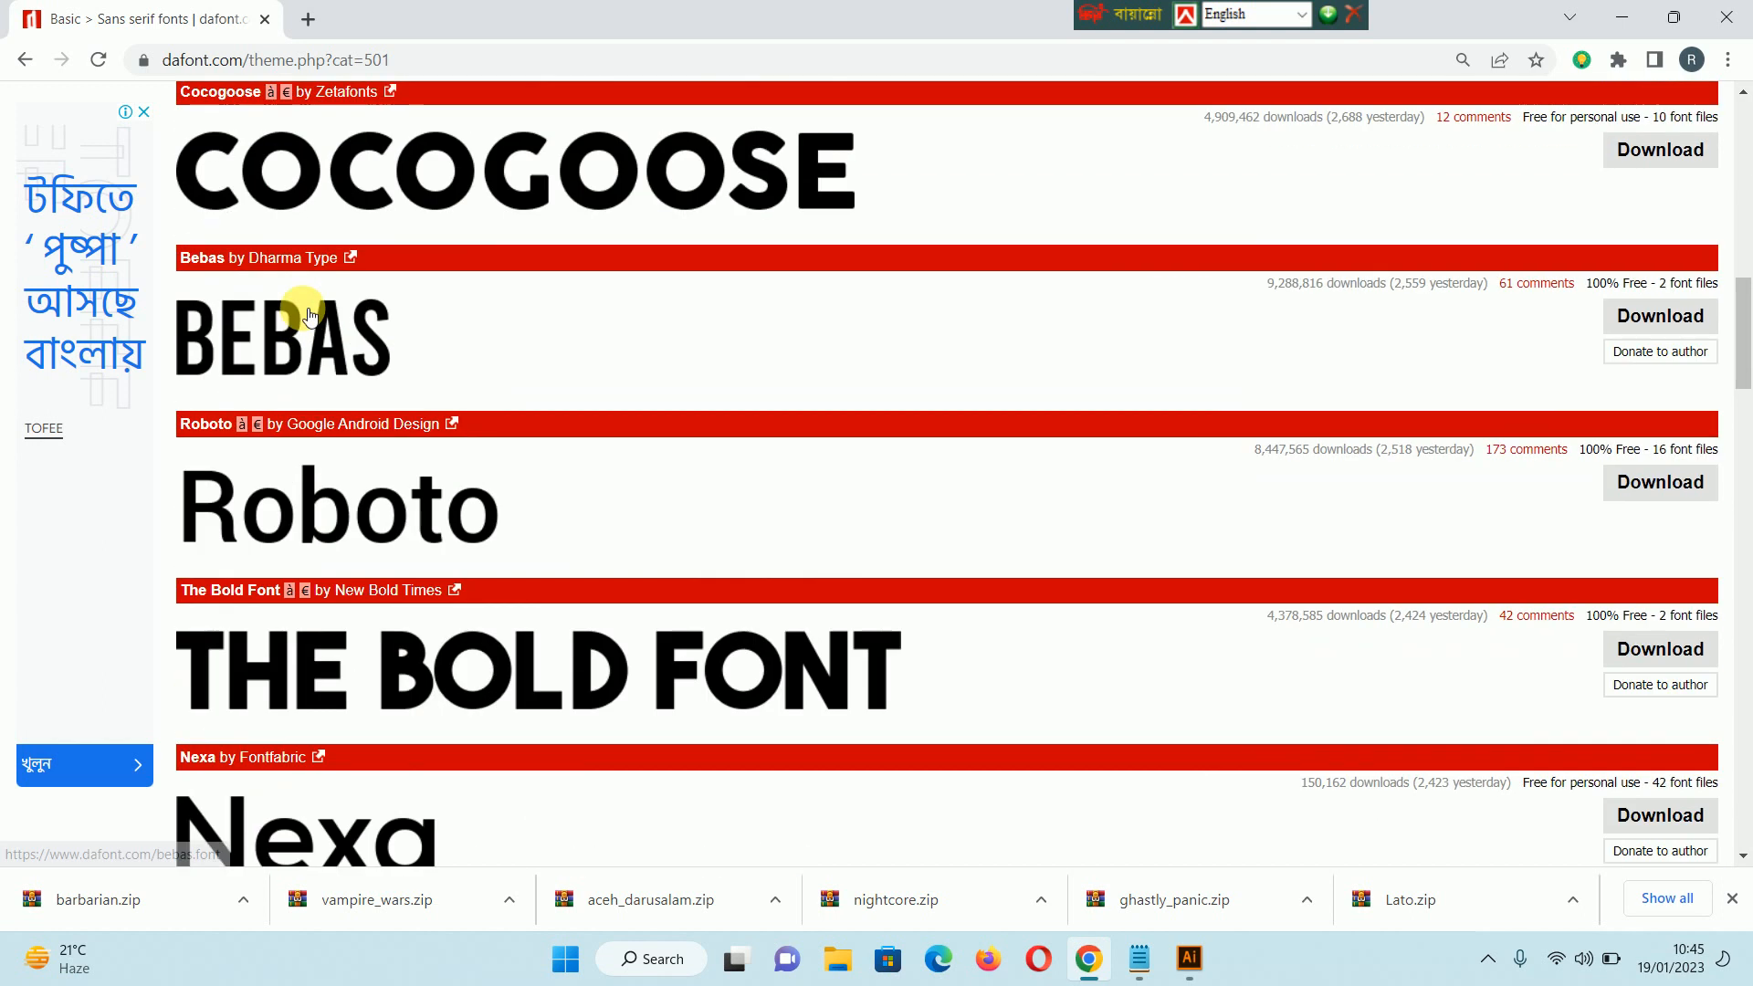
scroll(365, 347, "down", 3)
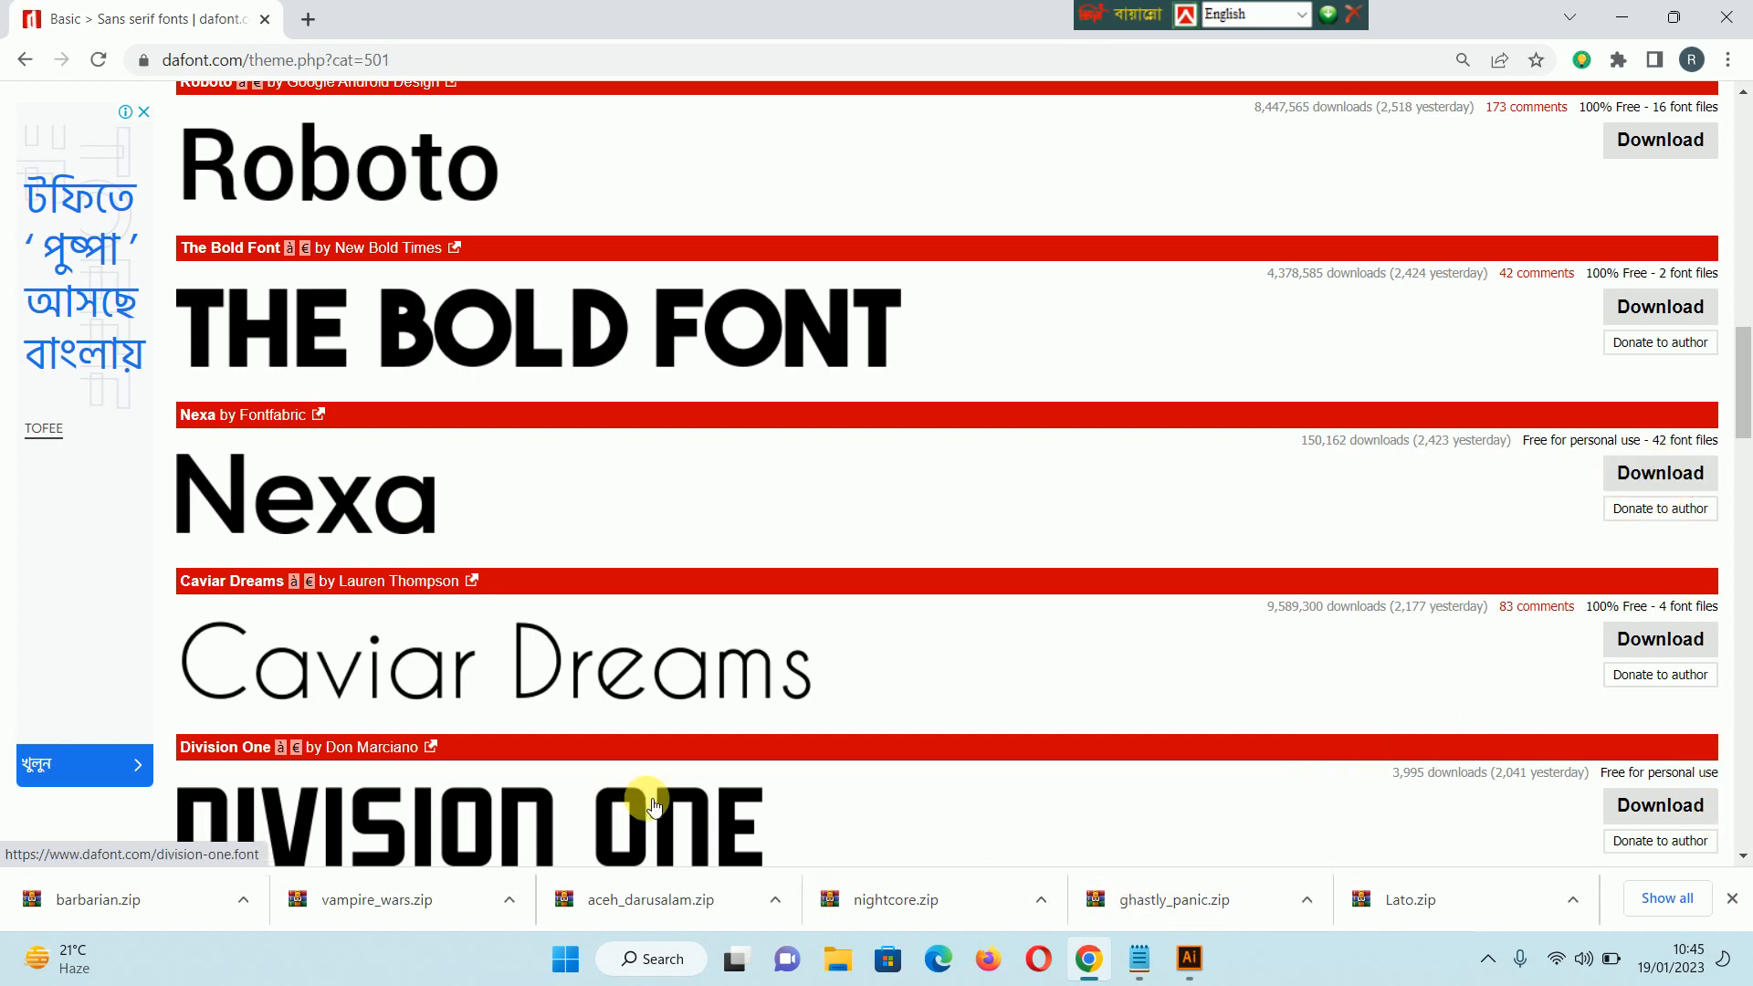
scroll(736, 808, "down", 6)
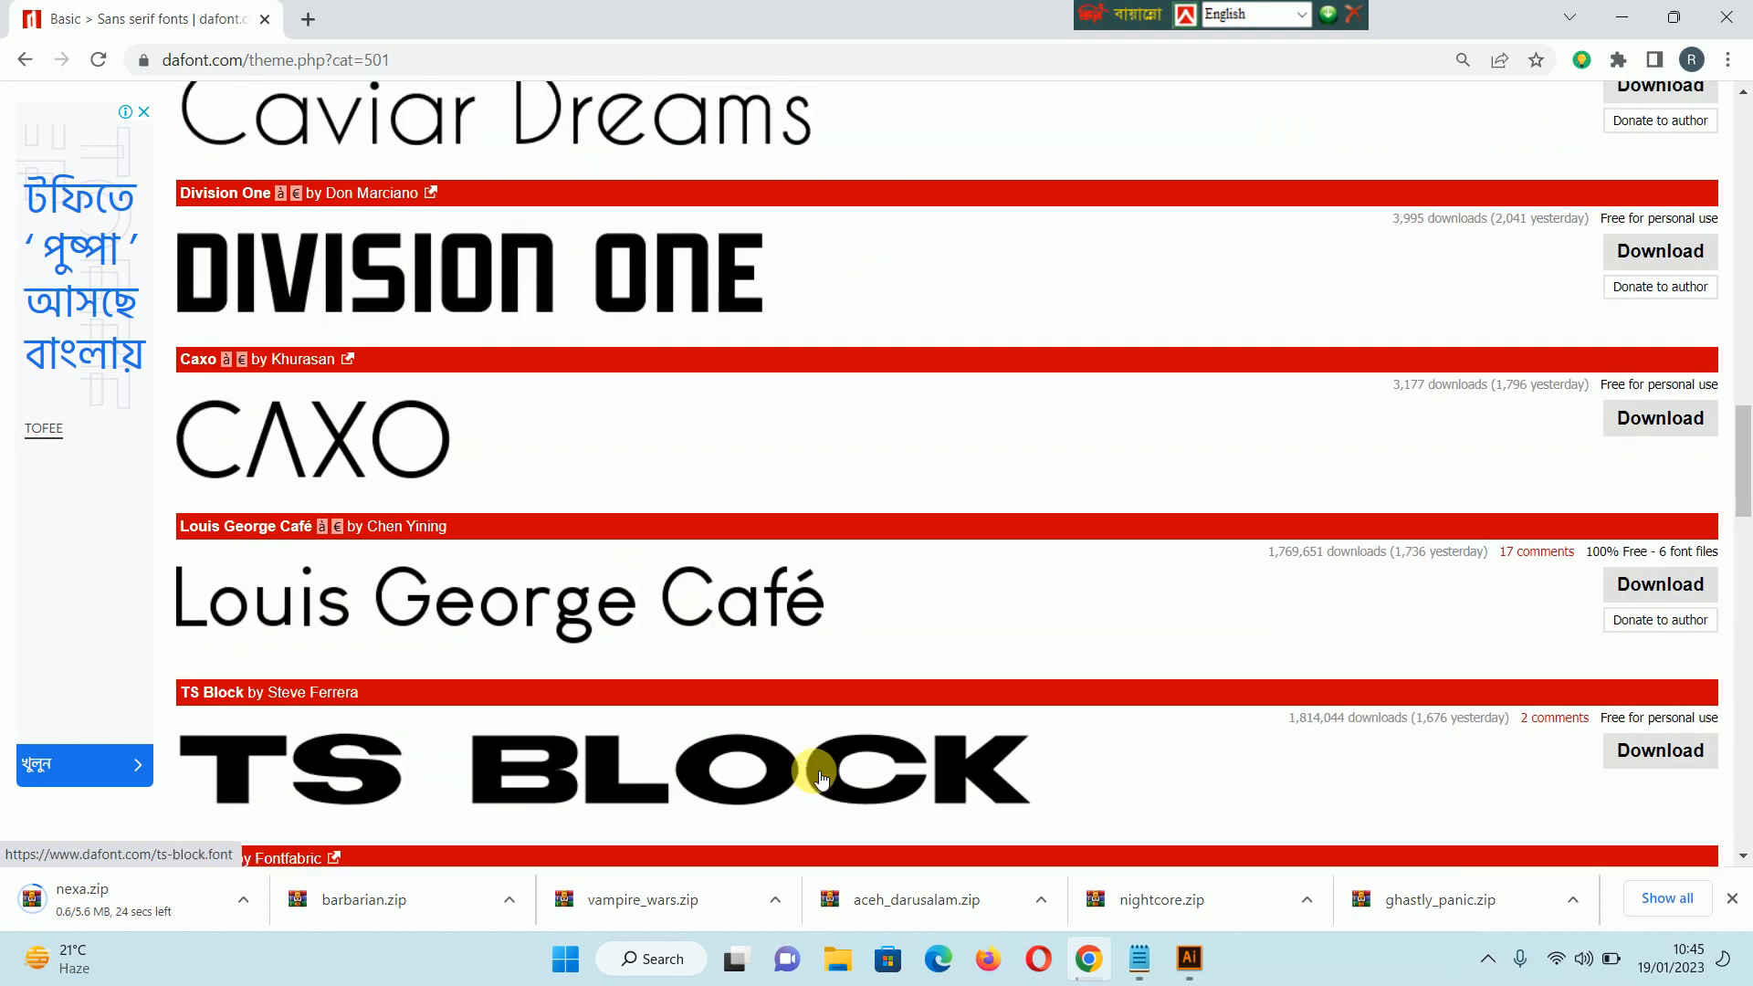
- Look through the rest of the first Sans serif page, down to Big Noodle Titling, and return to the category list
scroll(821, 777, "up", 5)
scroll(818, 777, "down", 6)
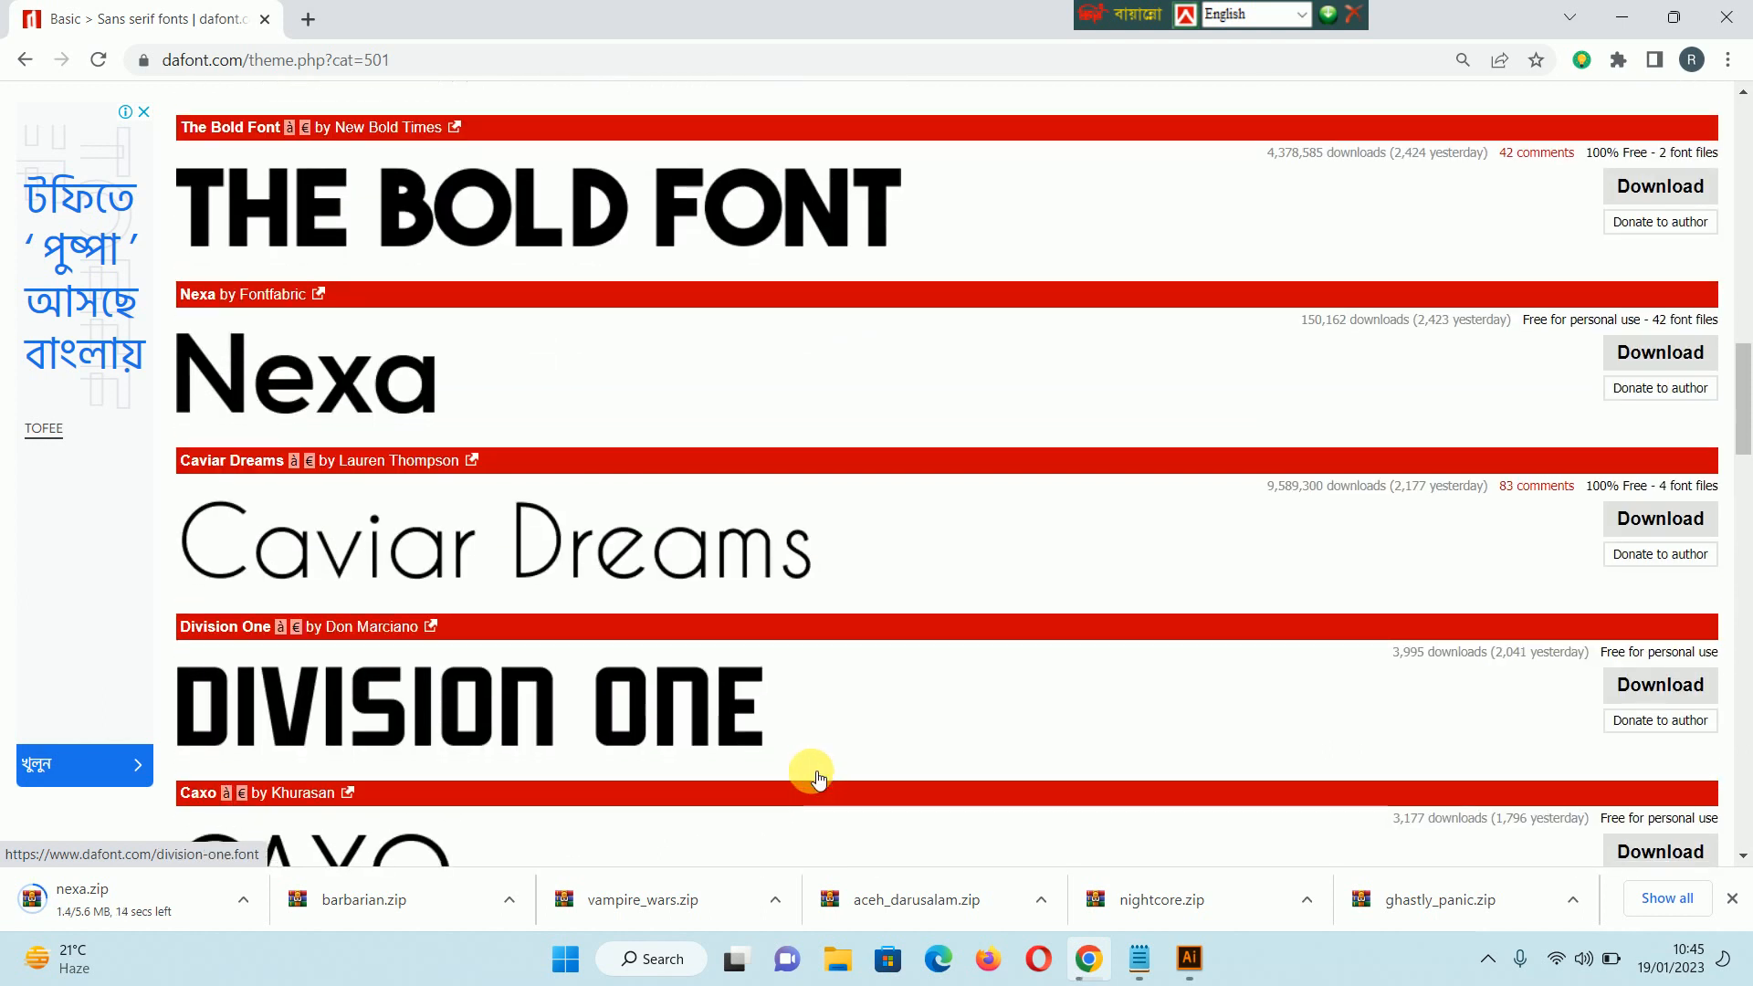
scroll(811, 771, "down", 4)
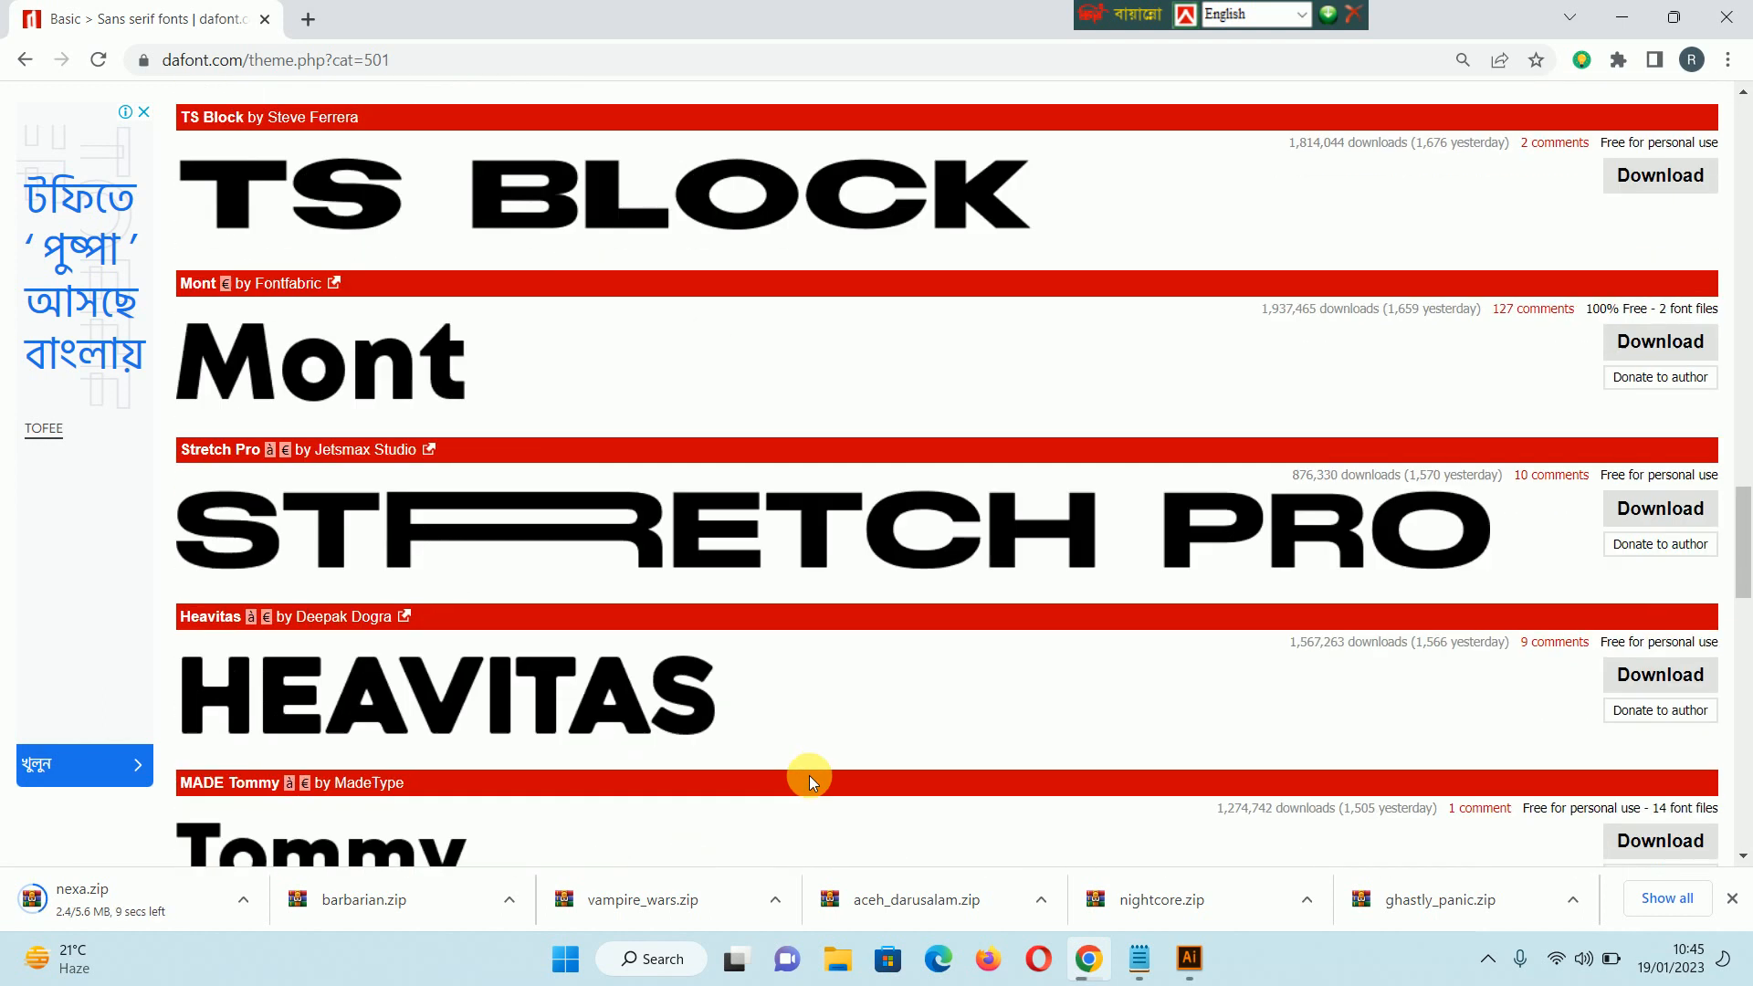
scroll(809, 775, "down", 4)
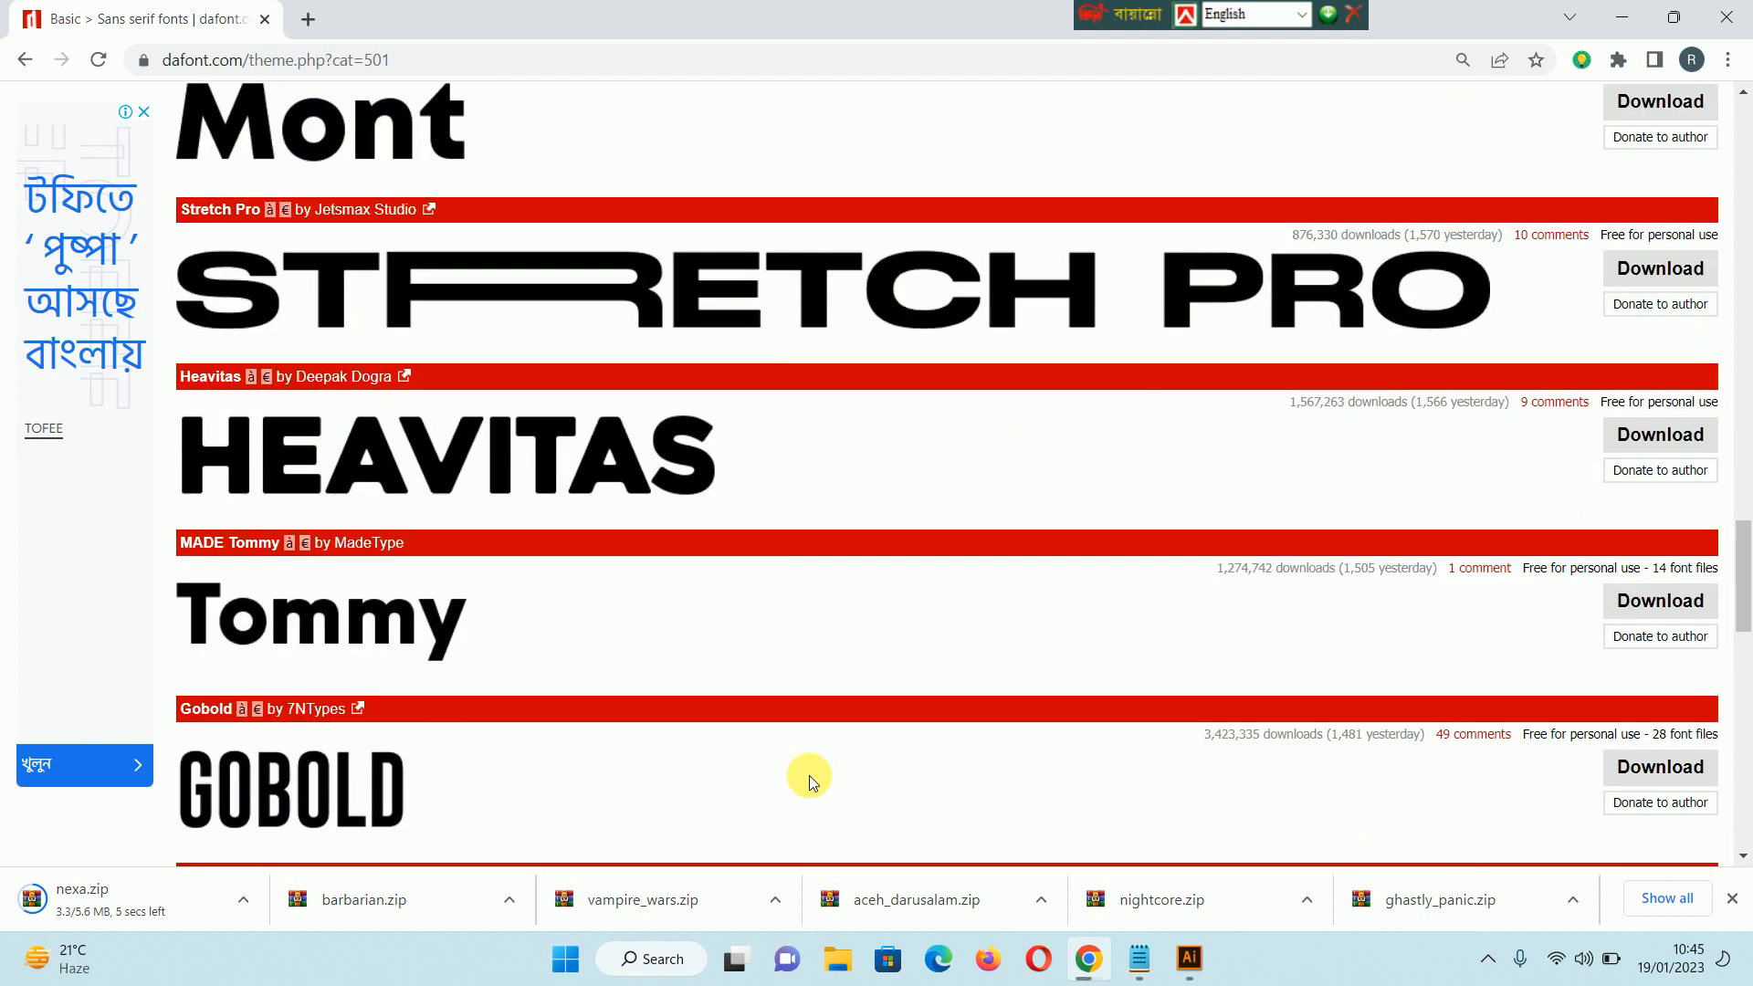
scroll(809, 776, "down", 9)
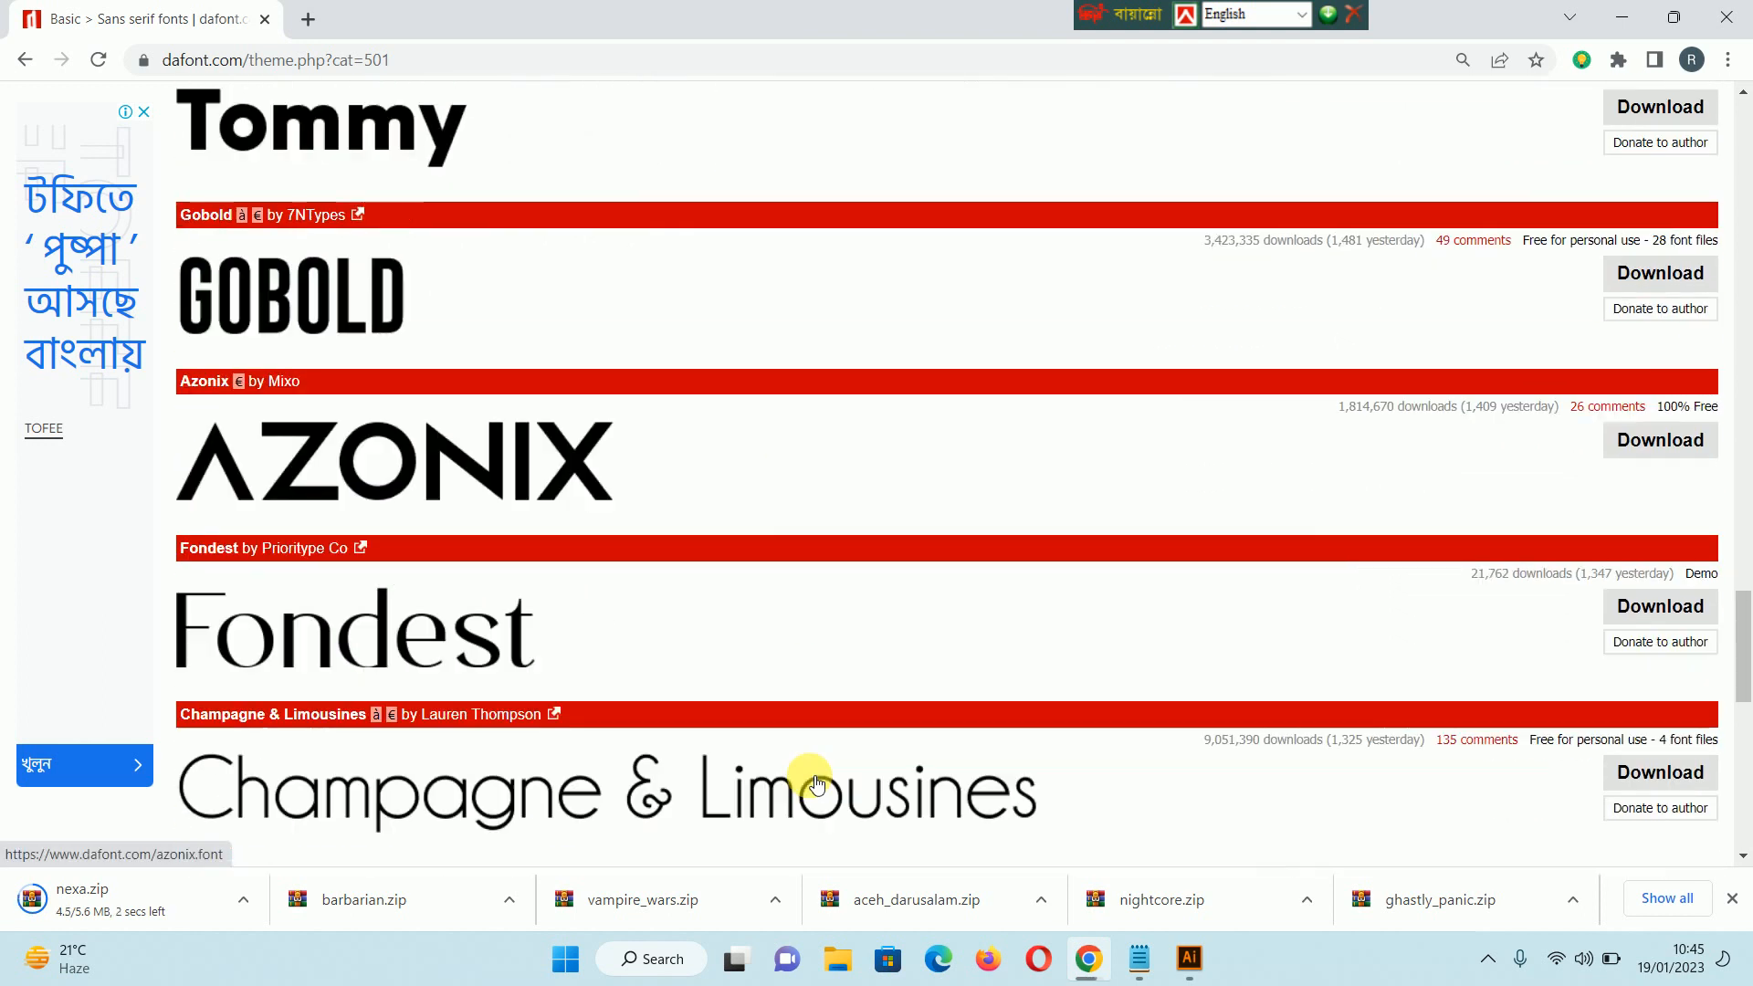
scroll(810, 776, "down", 4)
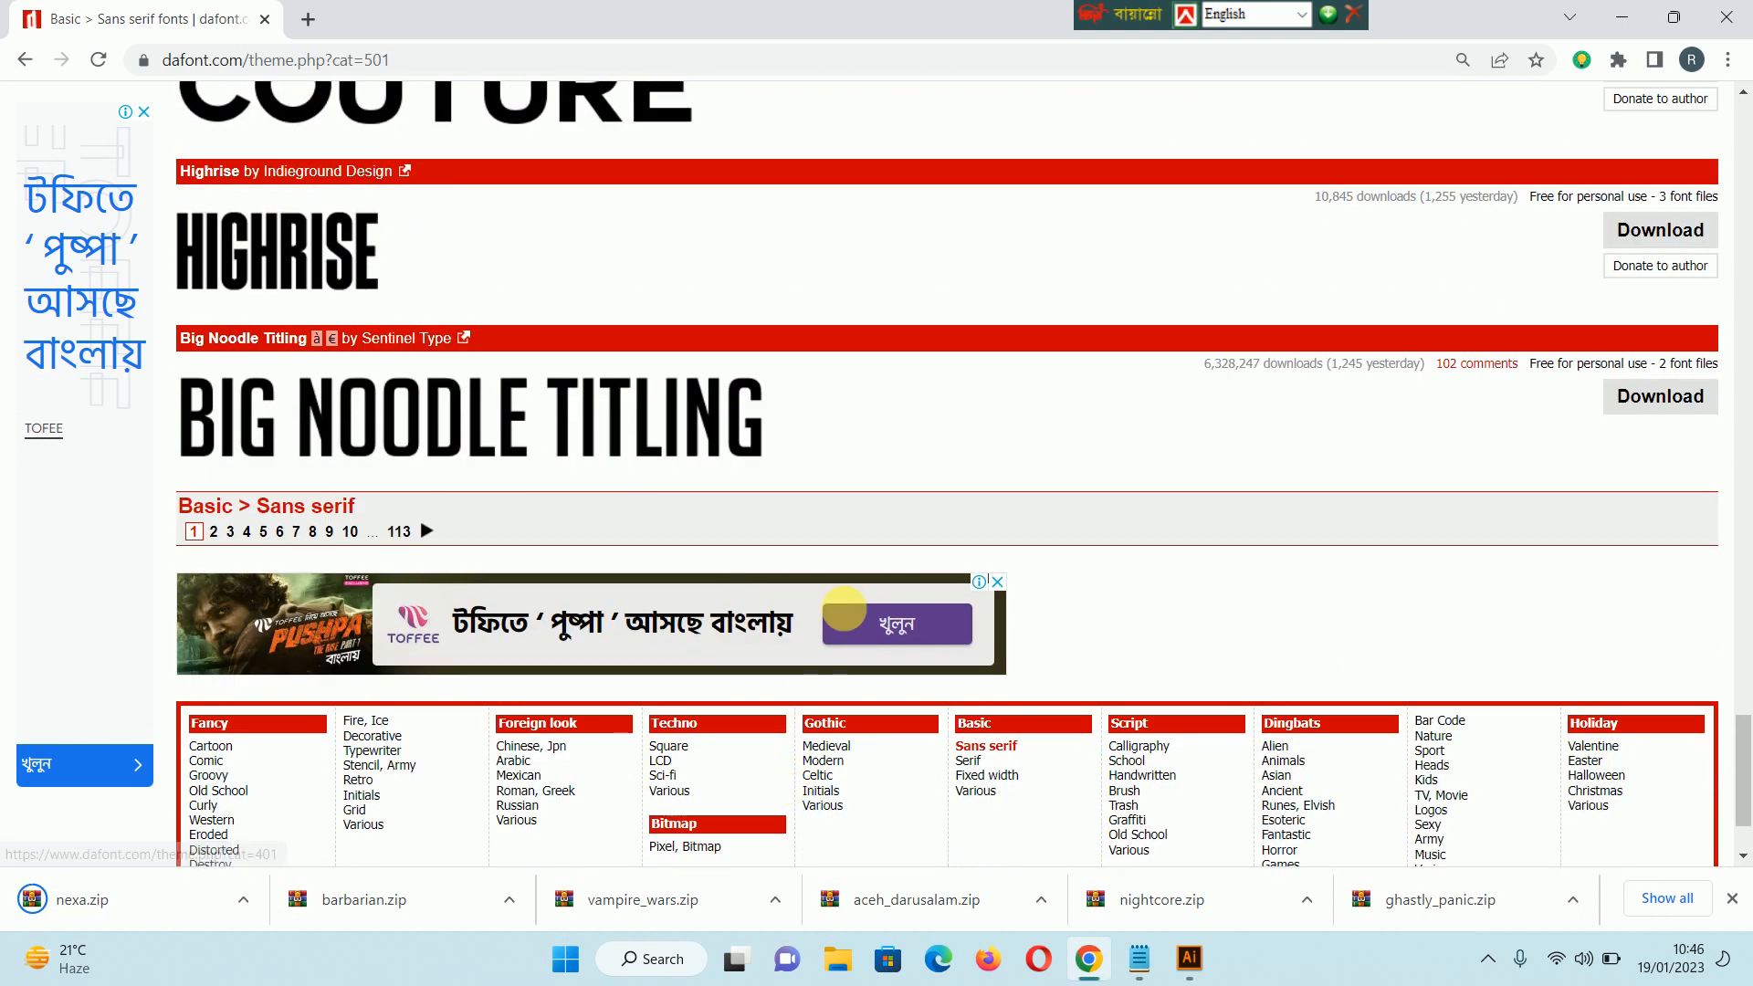
scroll(859, 554, "up", 14)
scroll(873, 566, "up", 2)
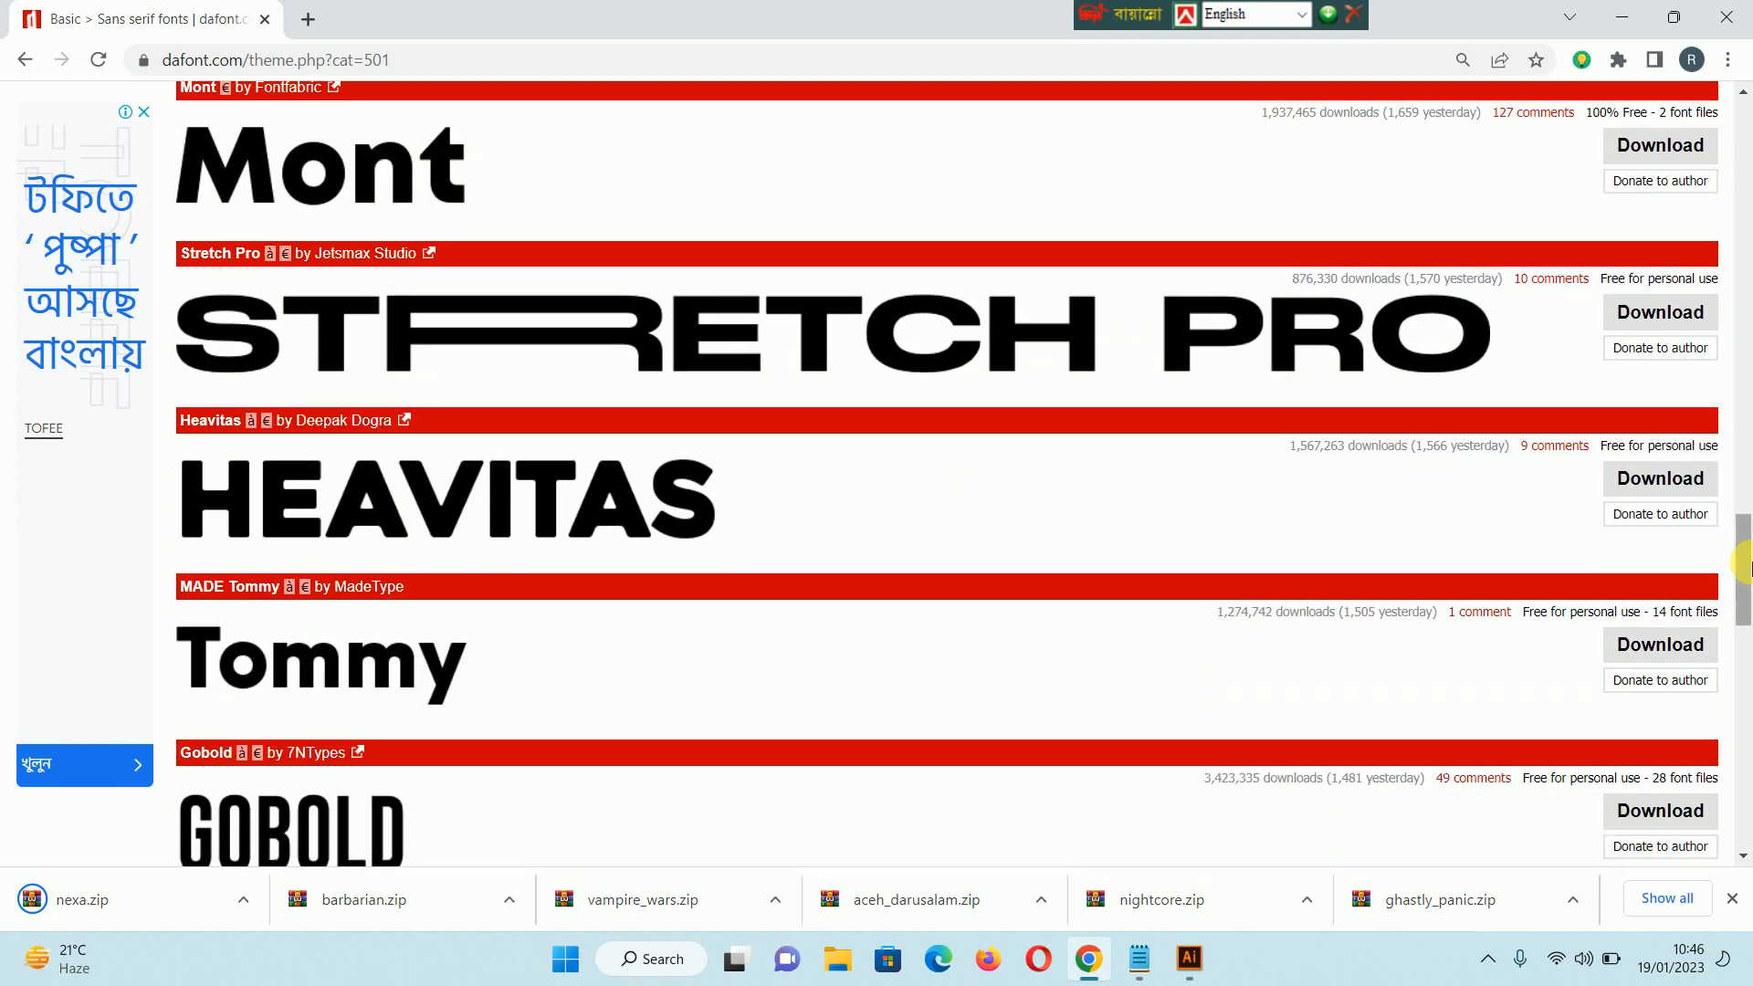
left_click_drag(1744, 560, 1726, 30)
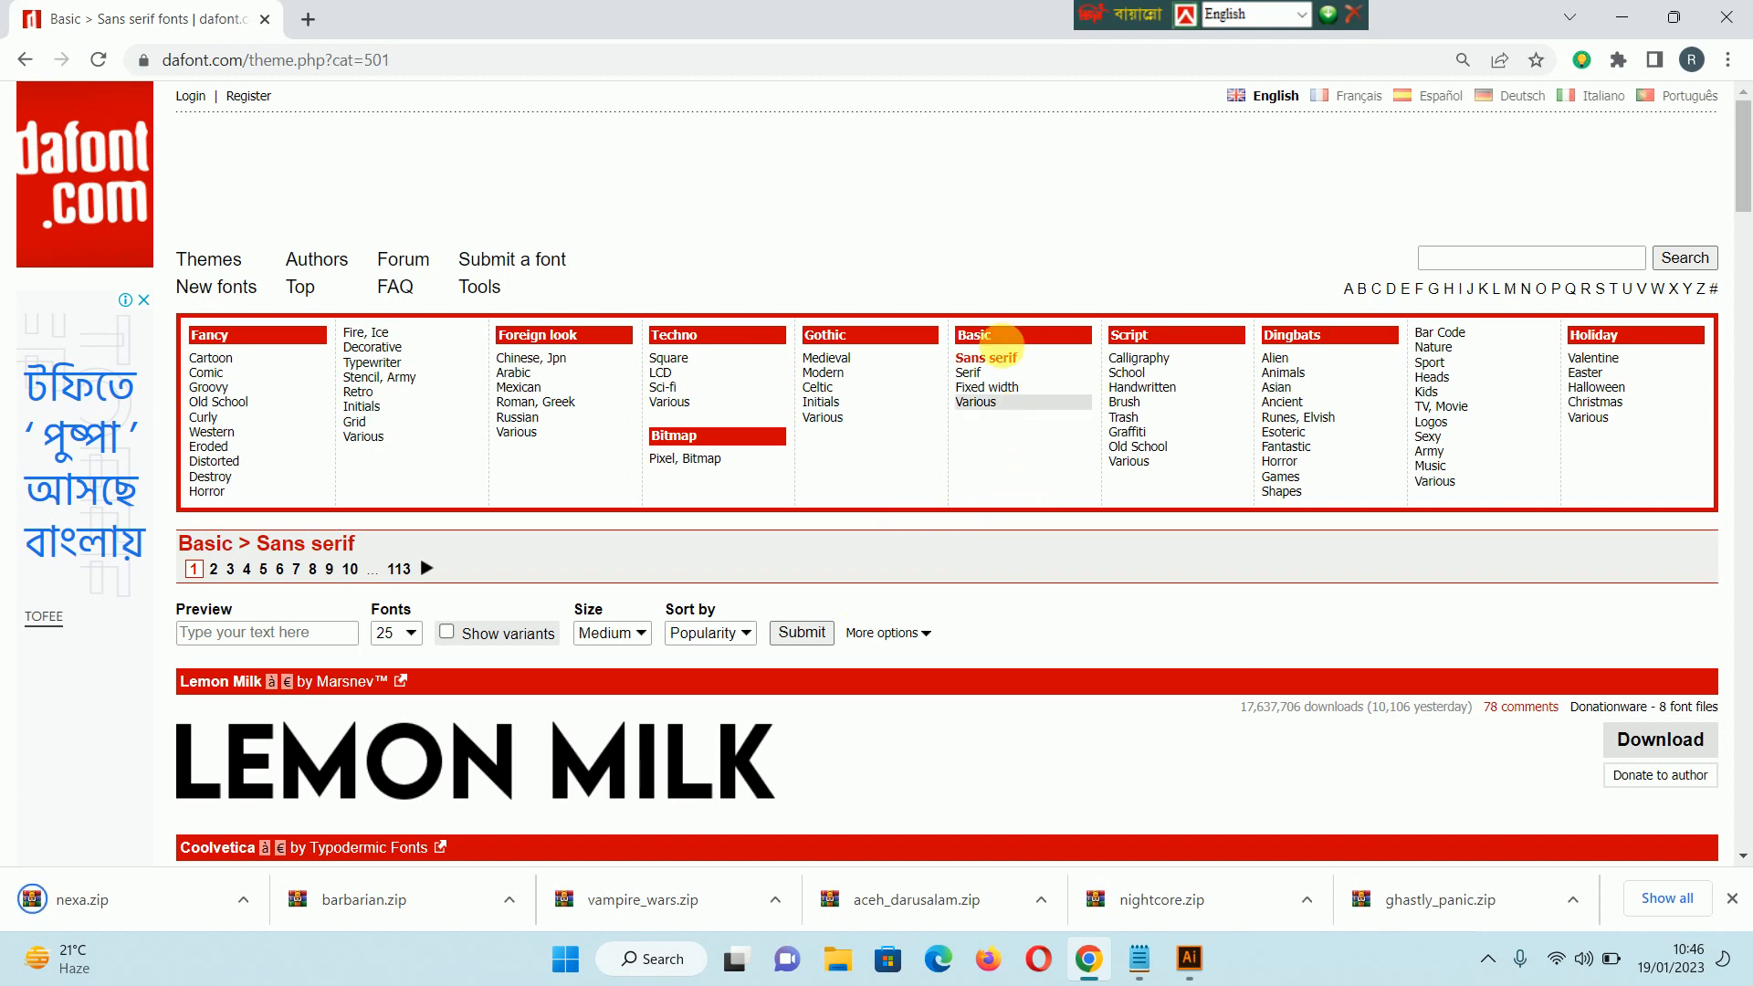
- Open the Basic > Fixed width category, look through its font samples and return to the category list
left_click(1005, 388)
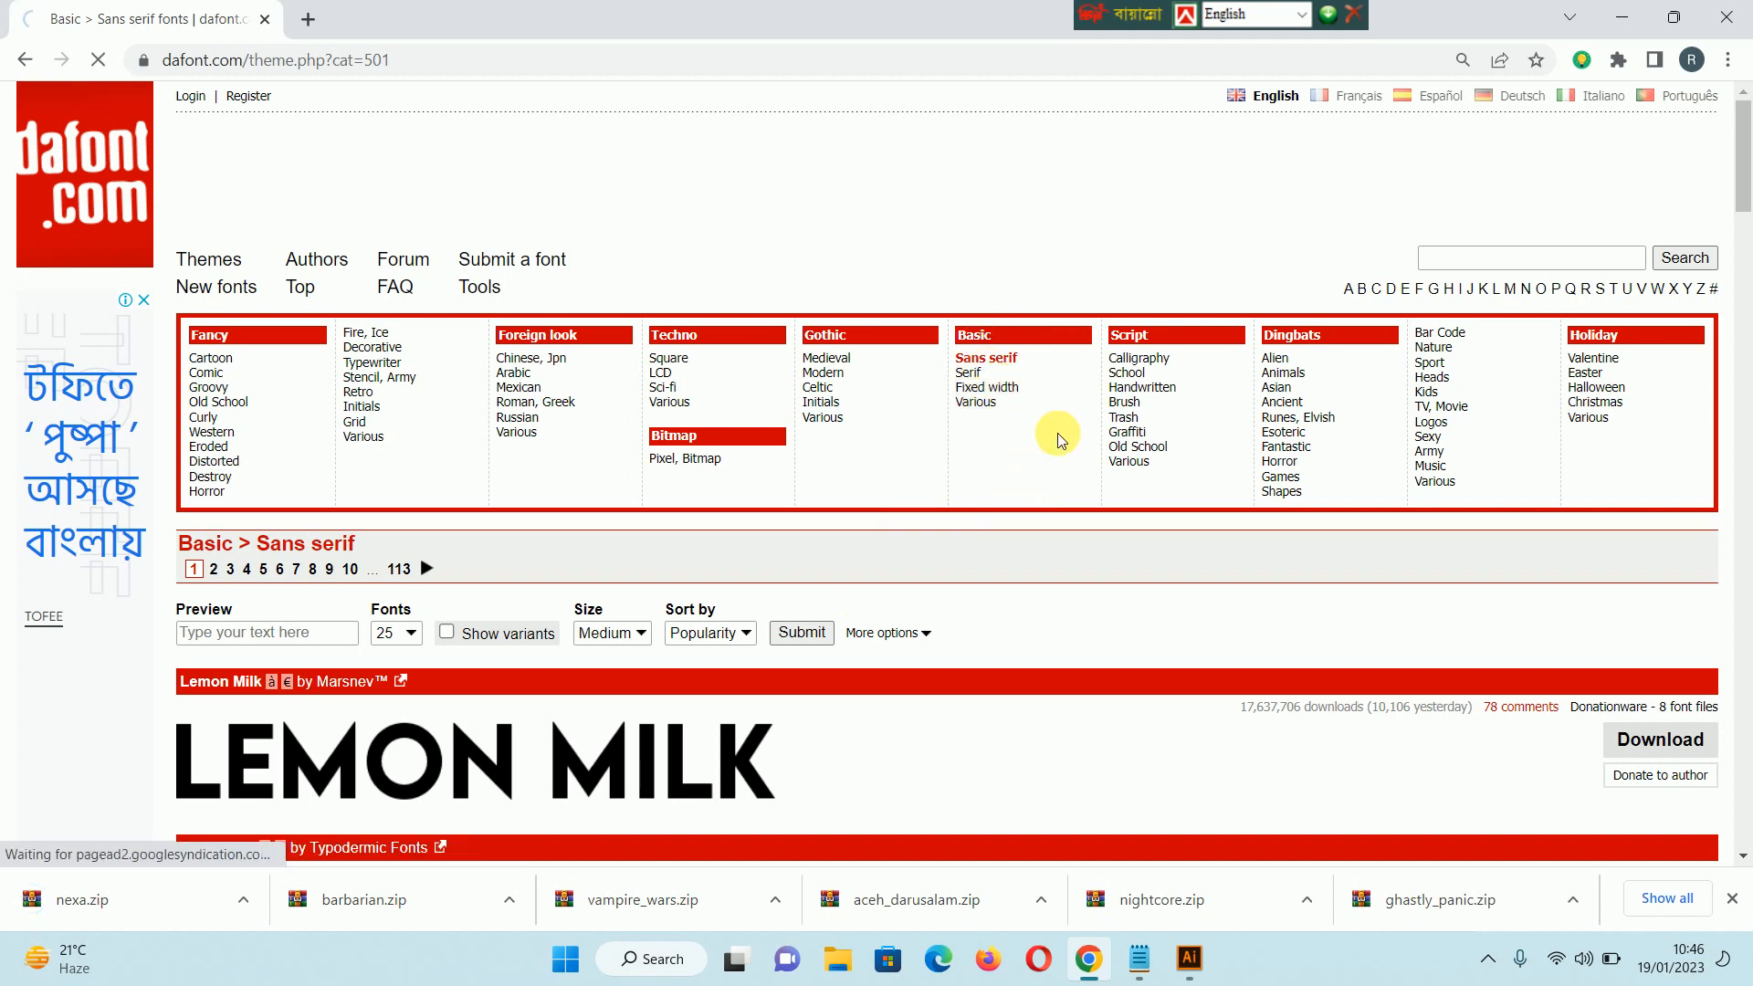
scroll(793, 583, "down", 9)
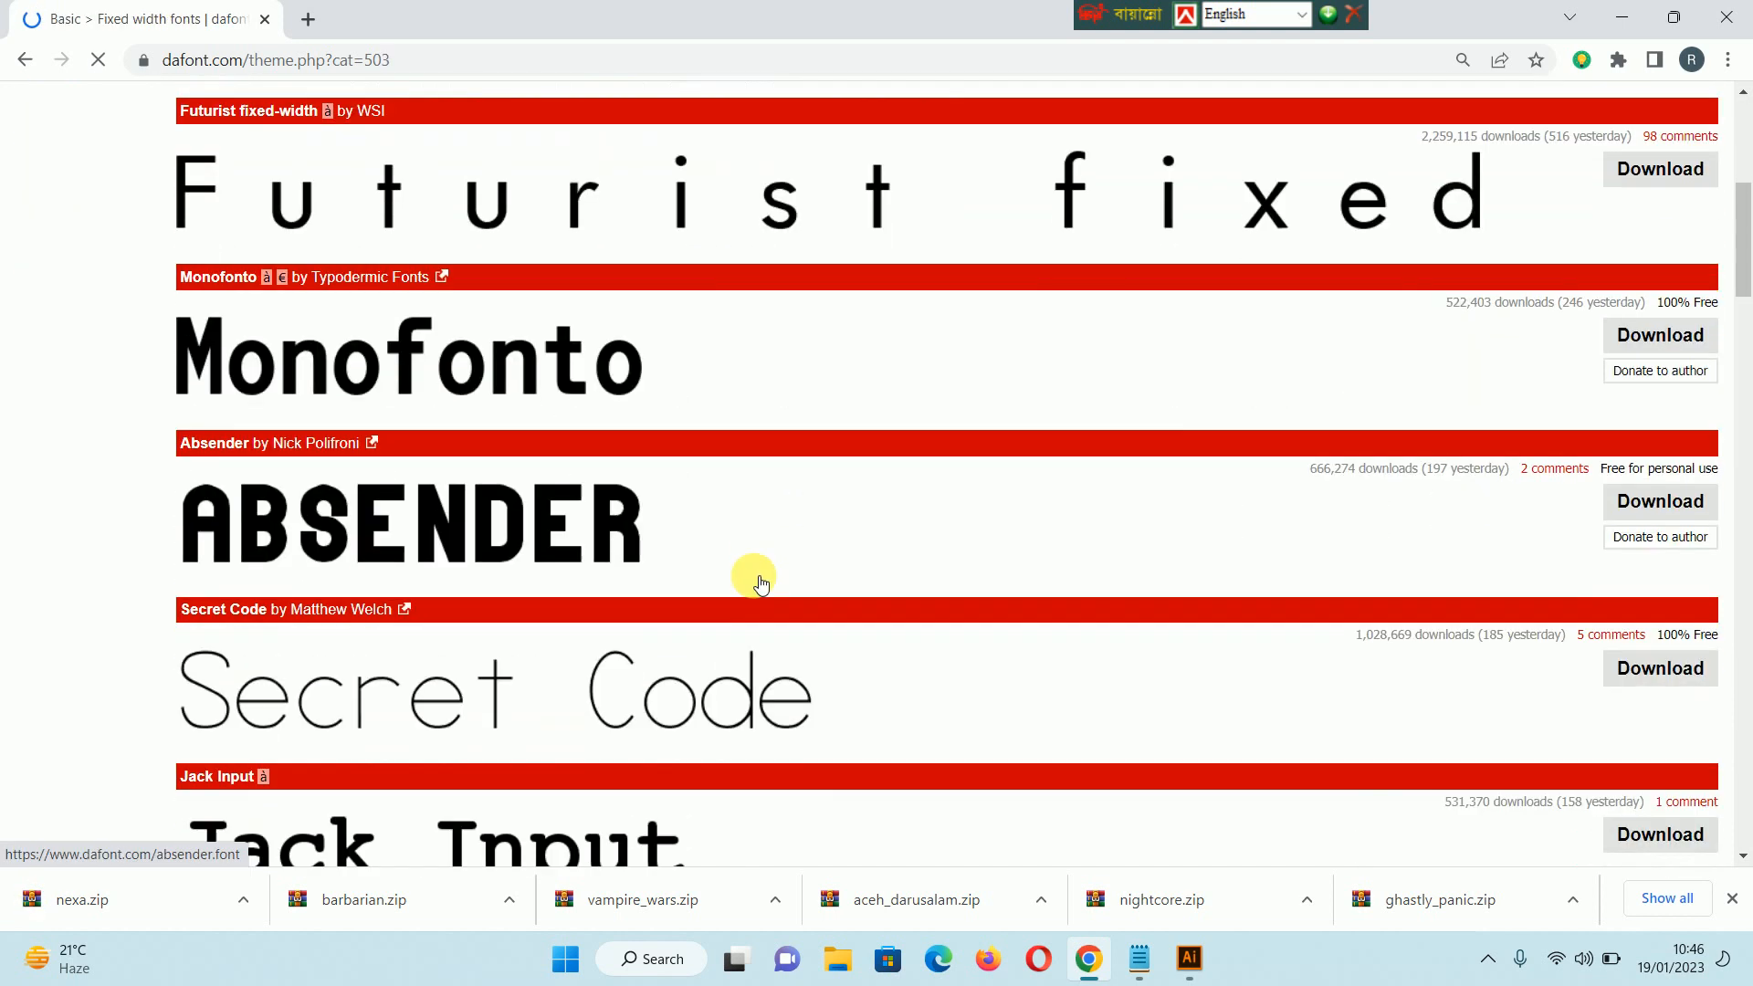
scroll(315, 435, "down", 5)
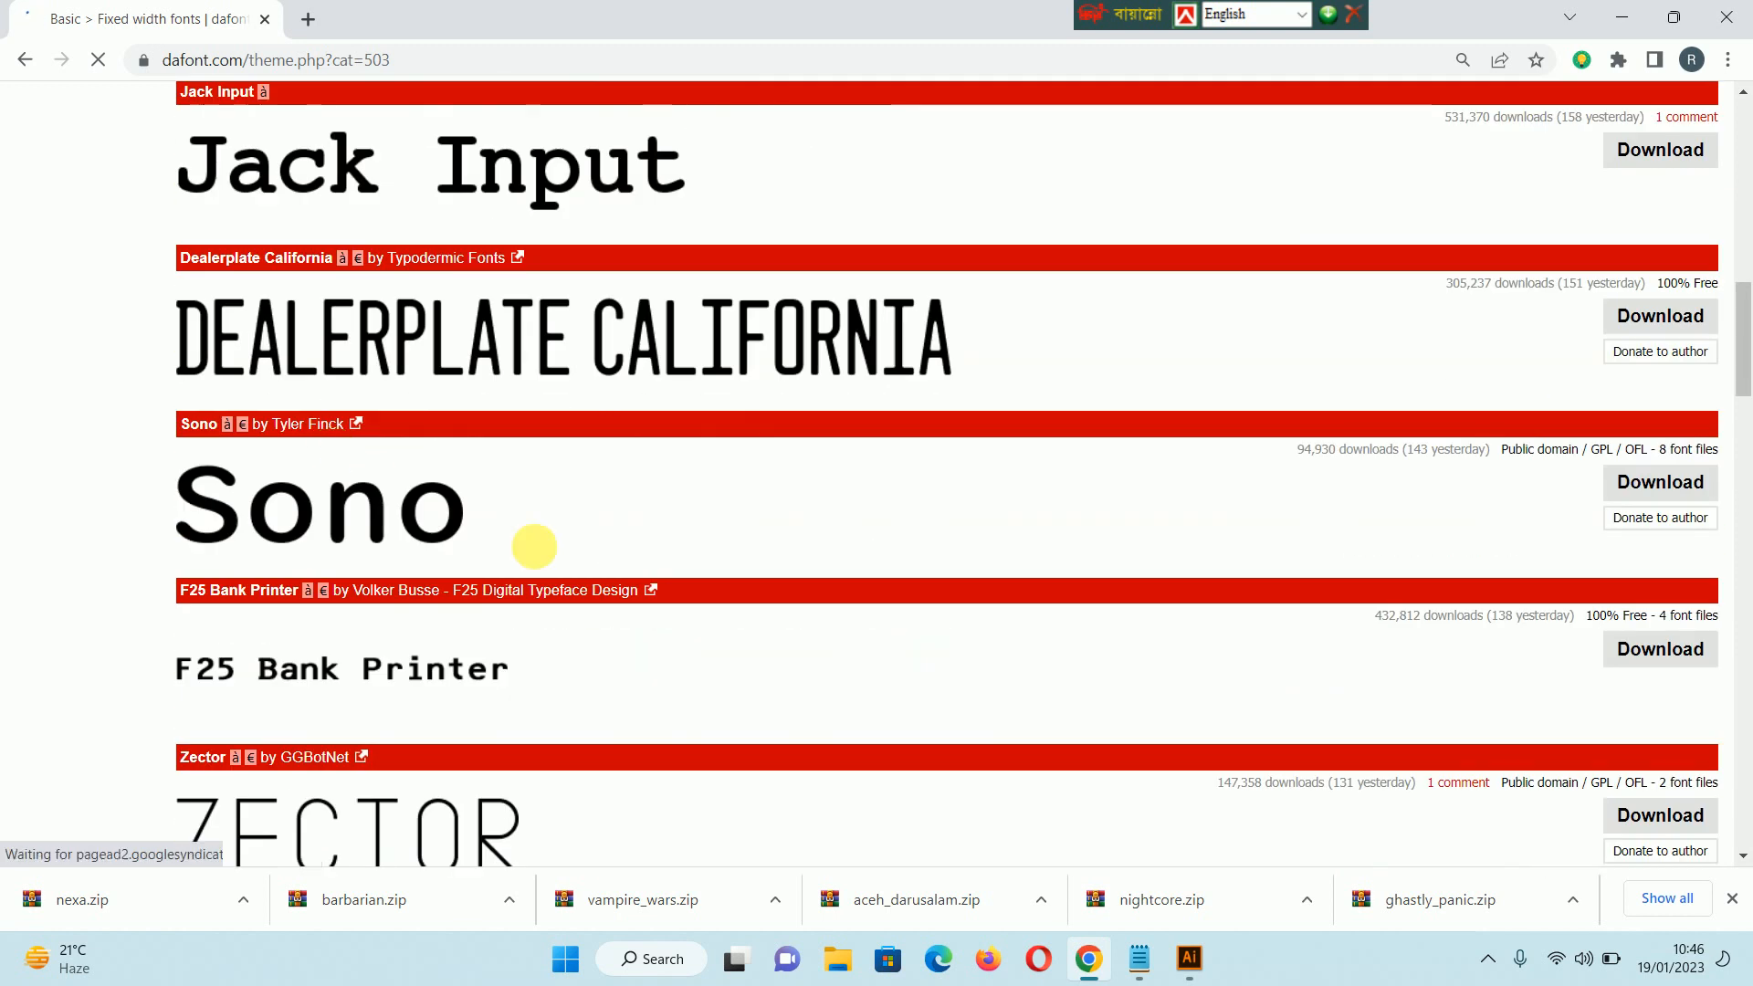
scroll(532, 548, "up", 13)
scroll(585, 562, "down", 19)
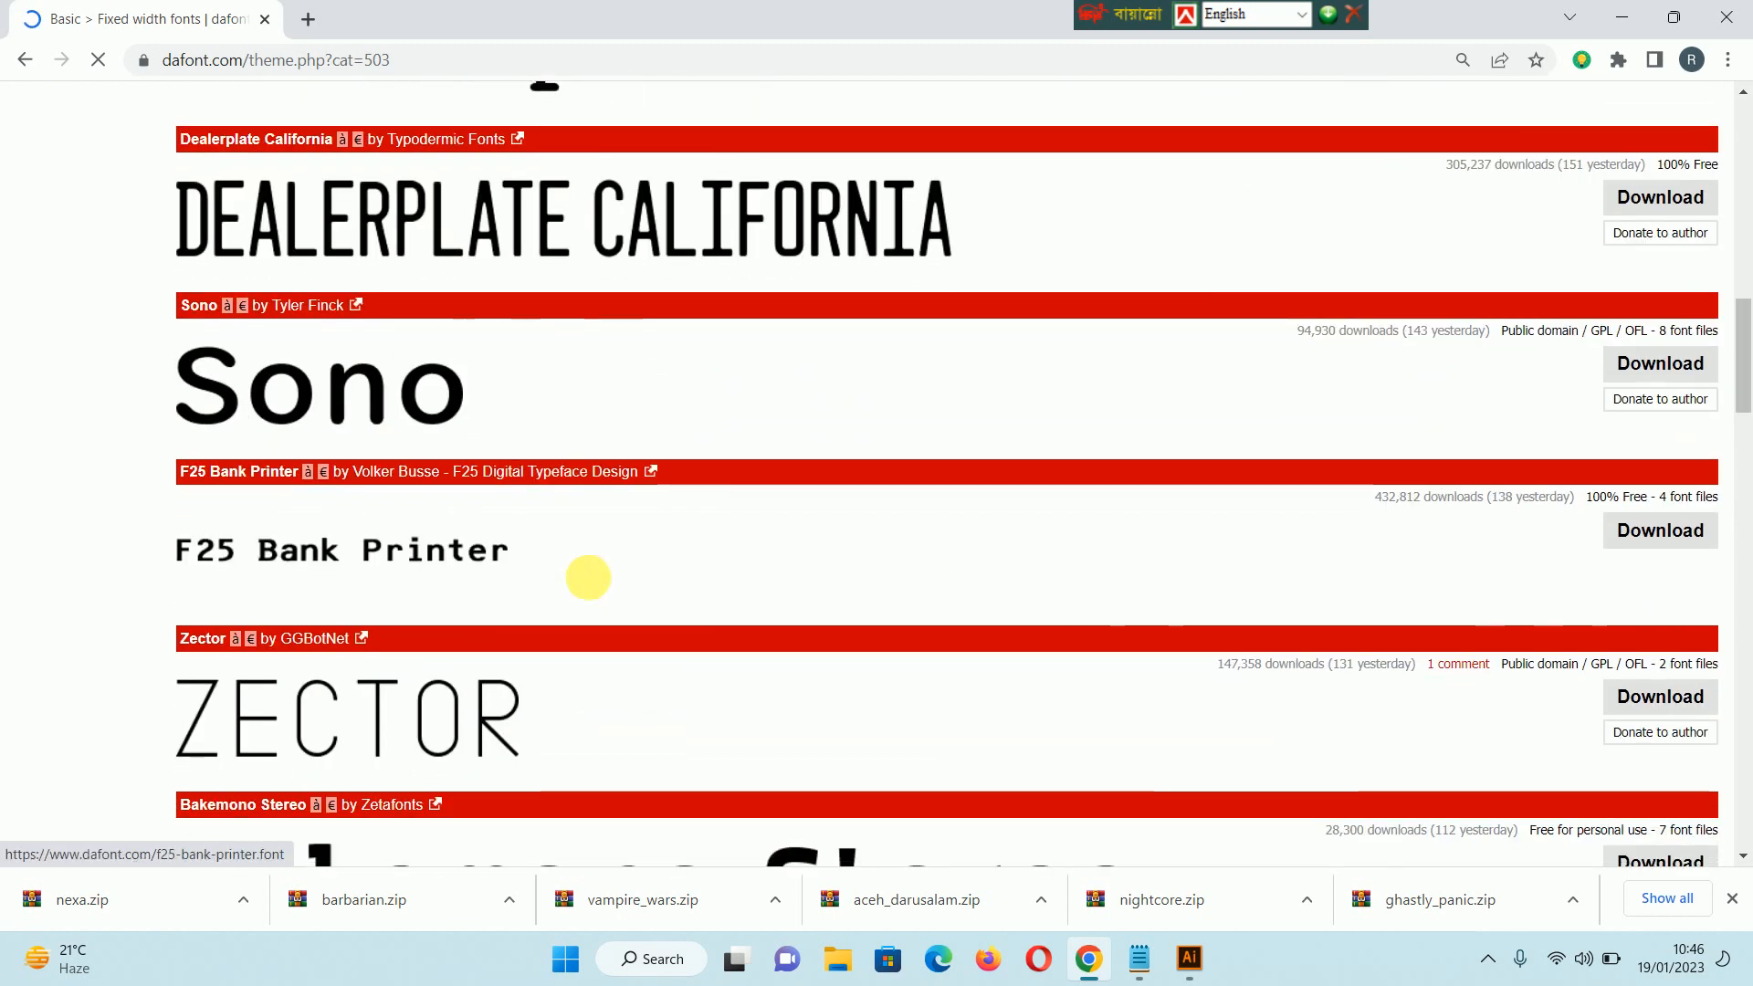
scroll(596, 587, "up", 20)
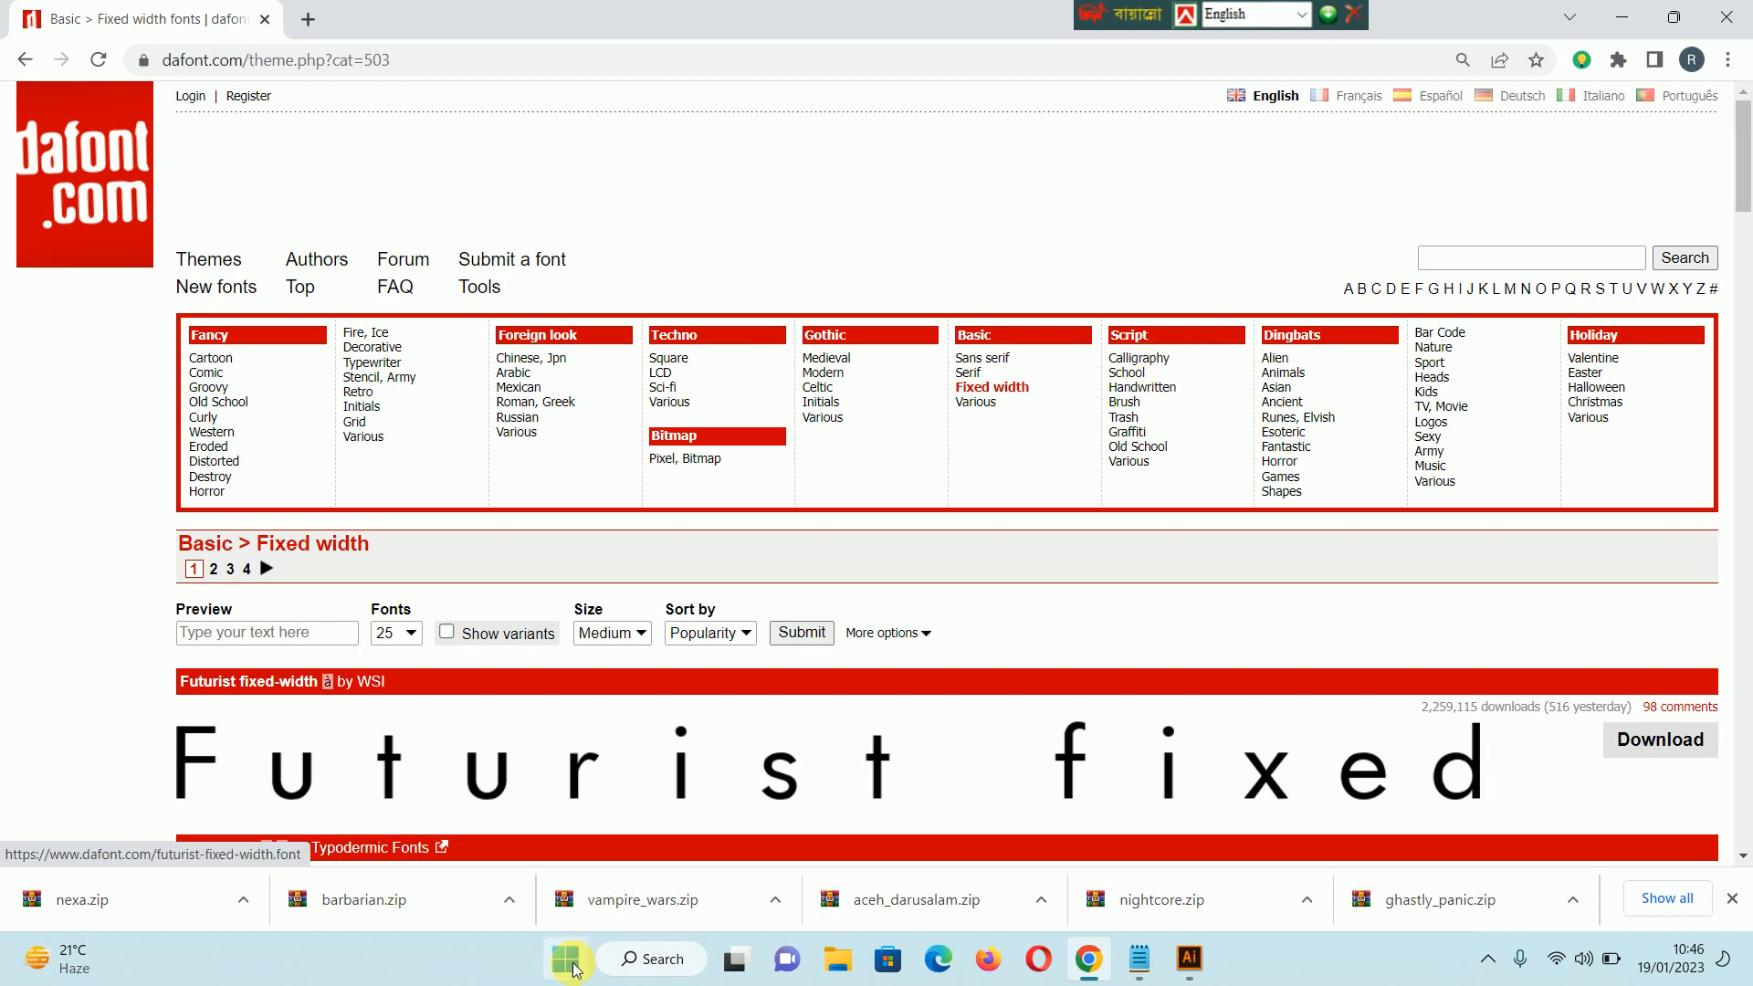
- Switch to Illustrator and activate the Paintbrush tool
left_click(1190, 959)
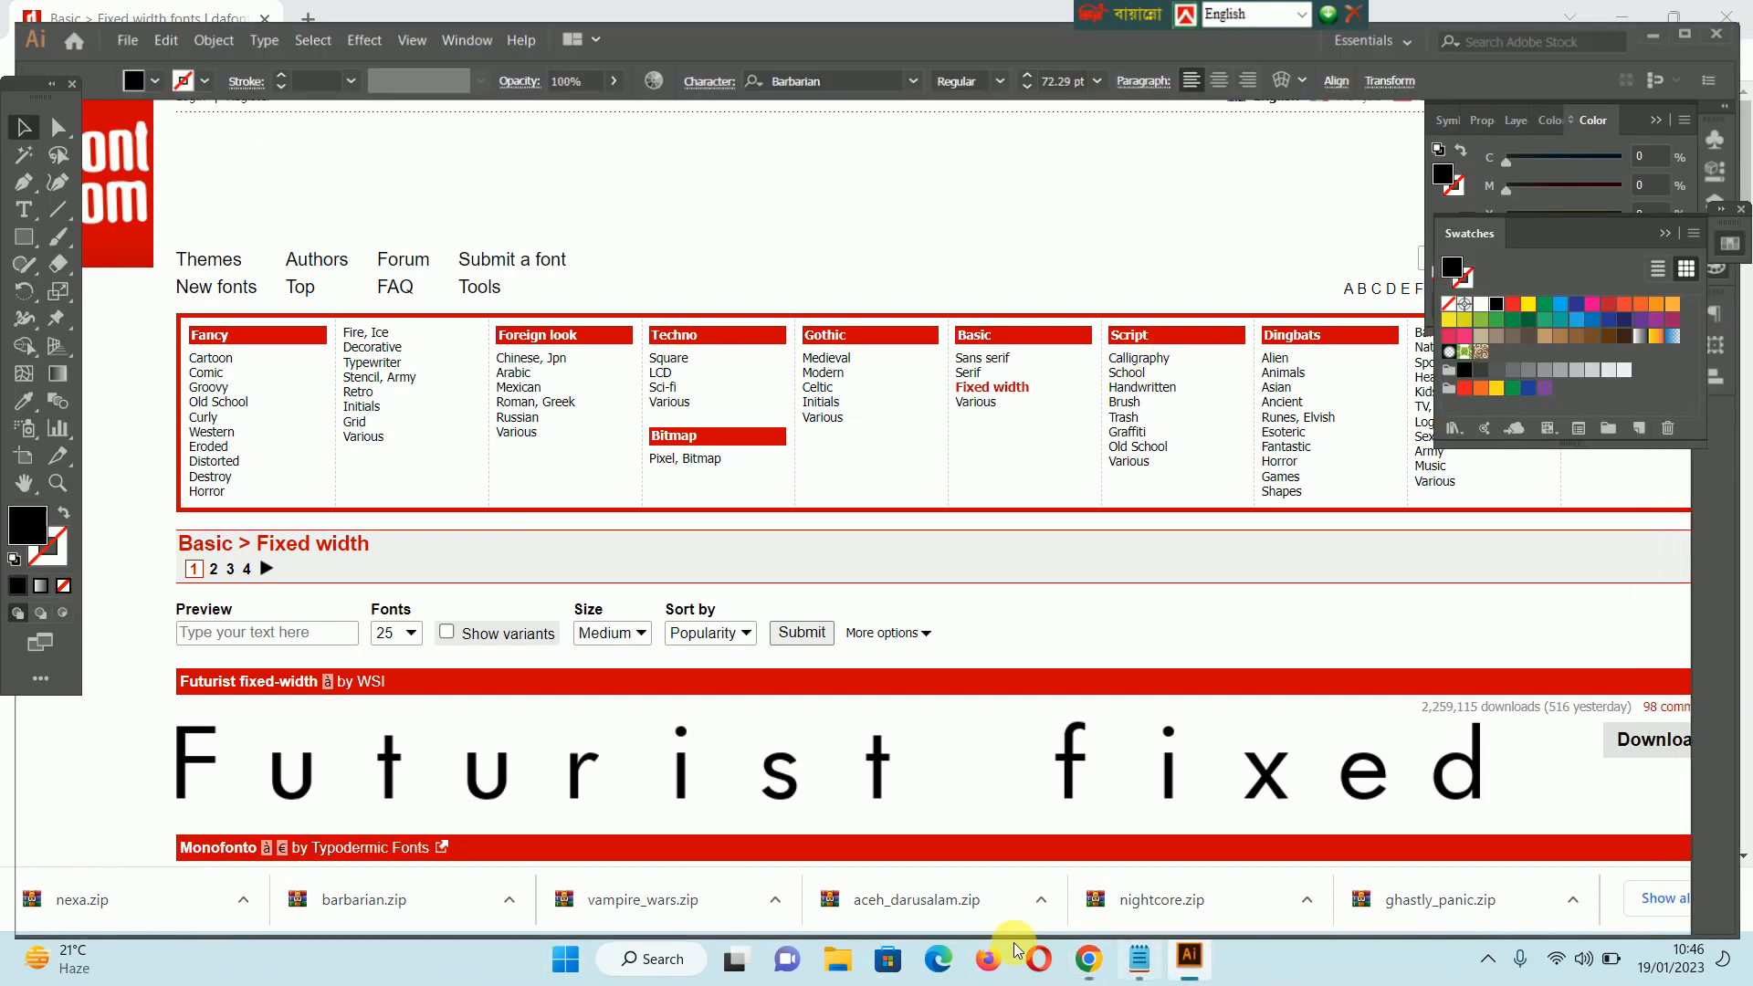
left_click(60, 240)
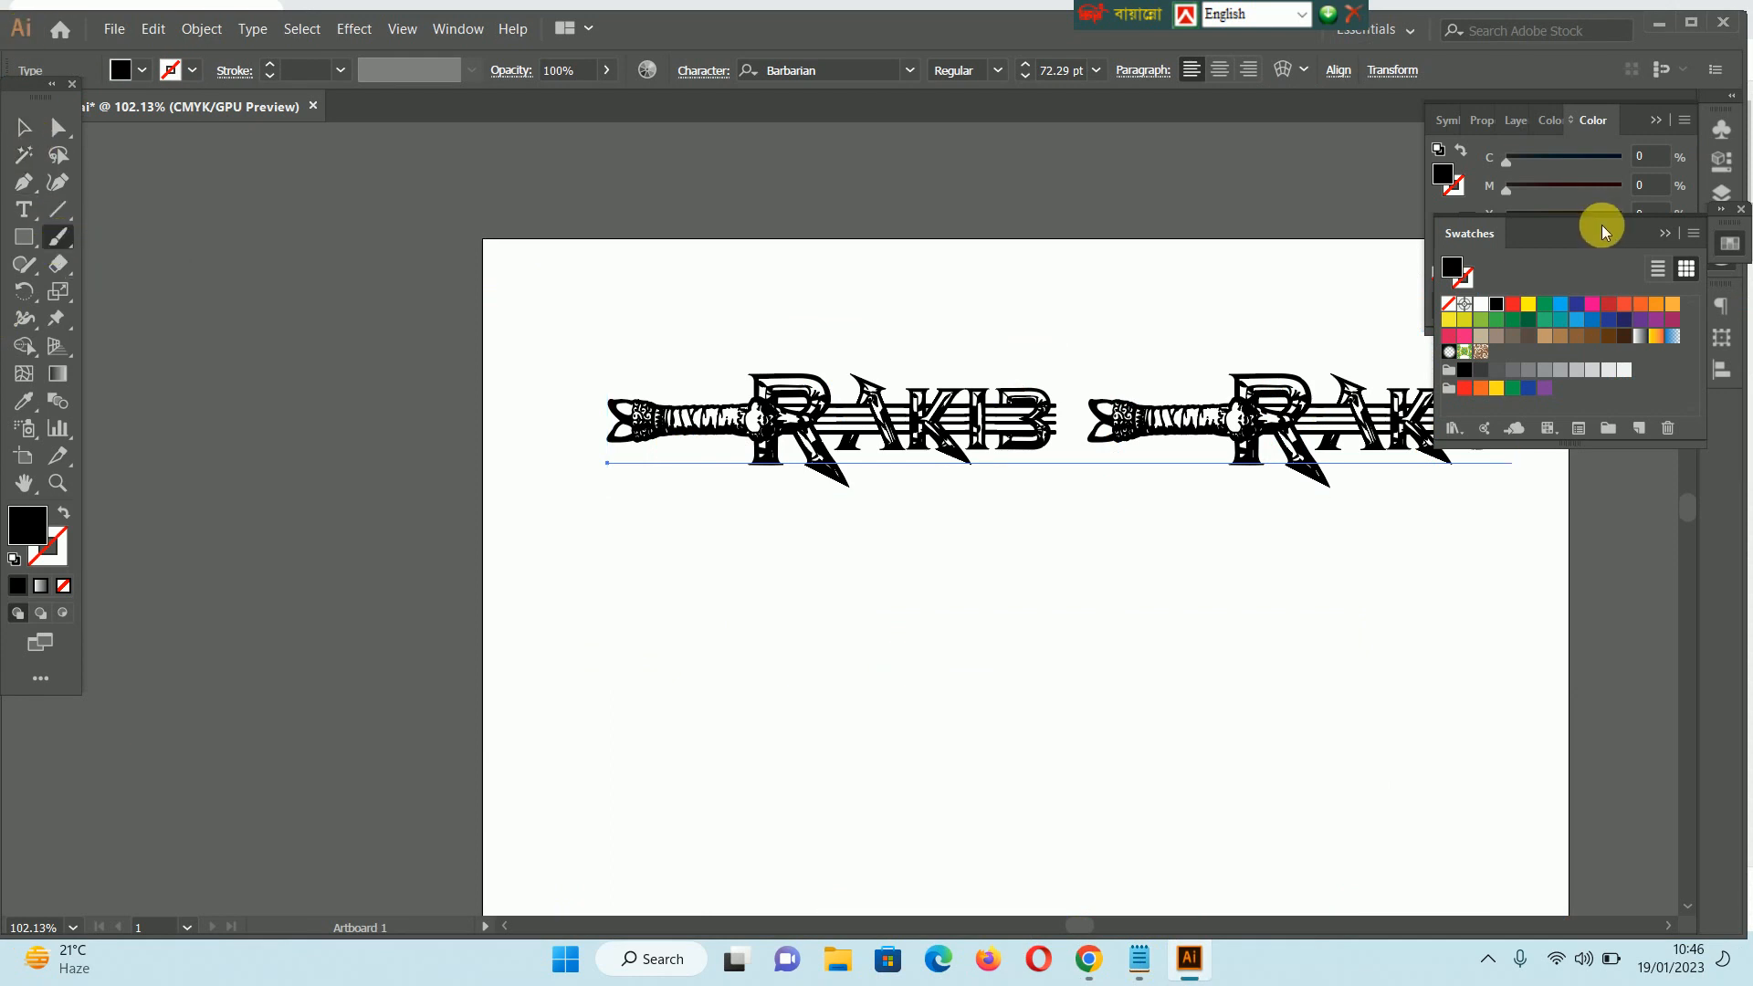
left_click(1722, 134)
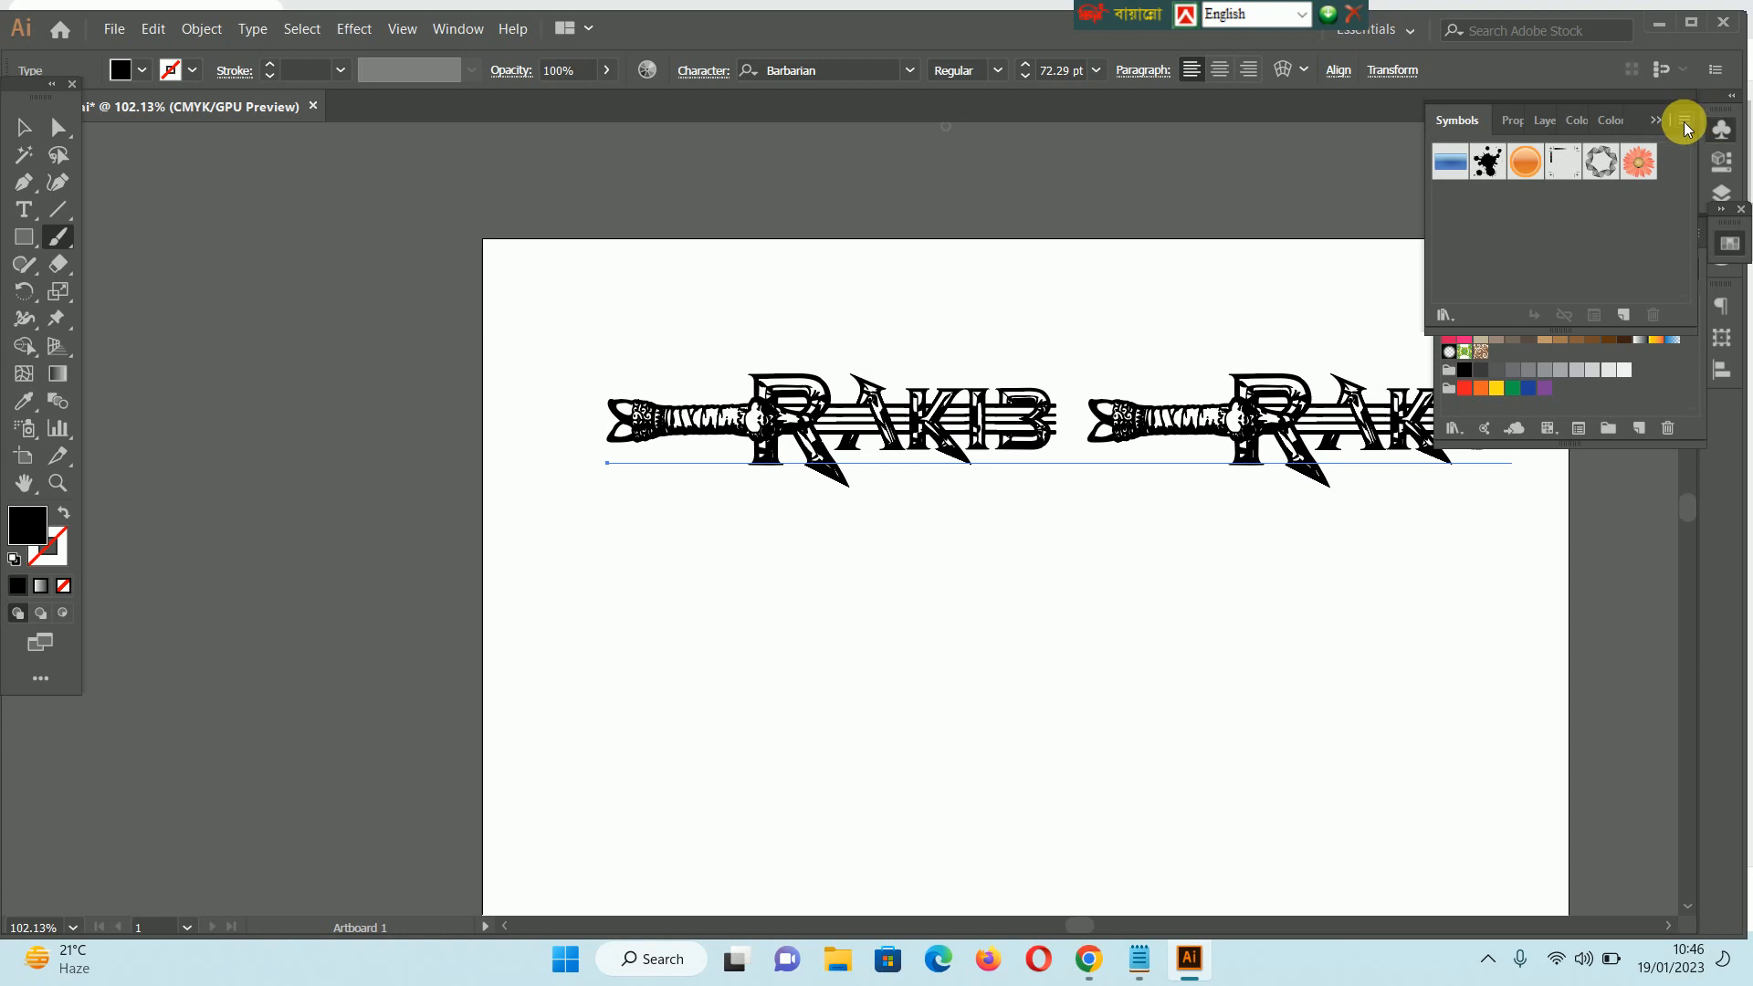
left_click(1685, 122)
left_click(1685, 122)
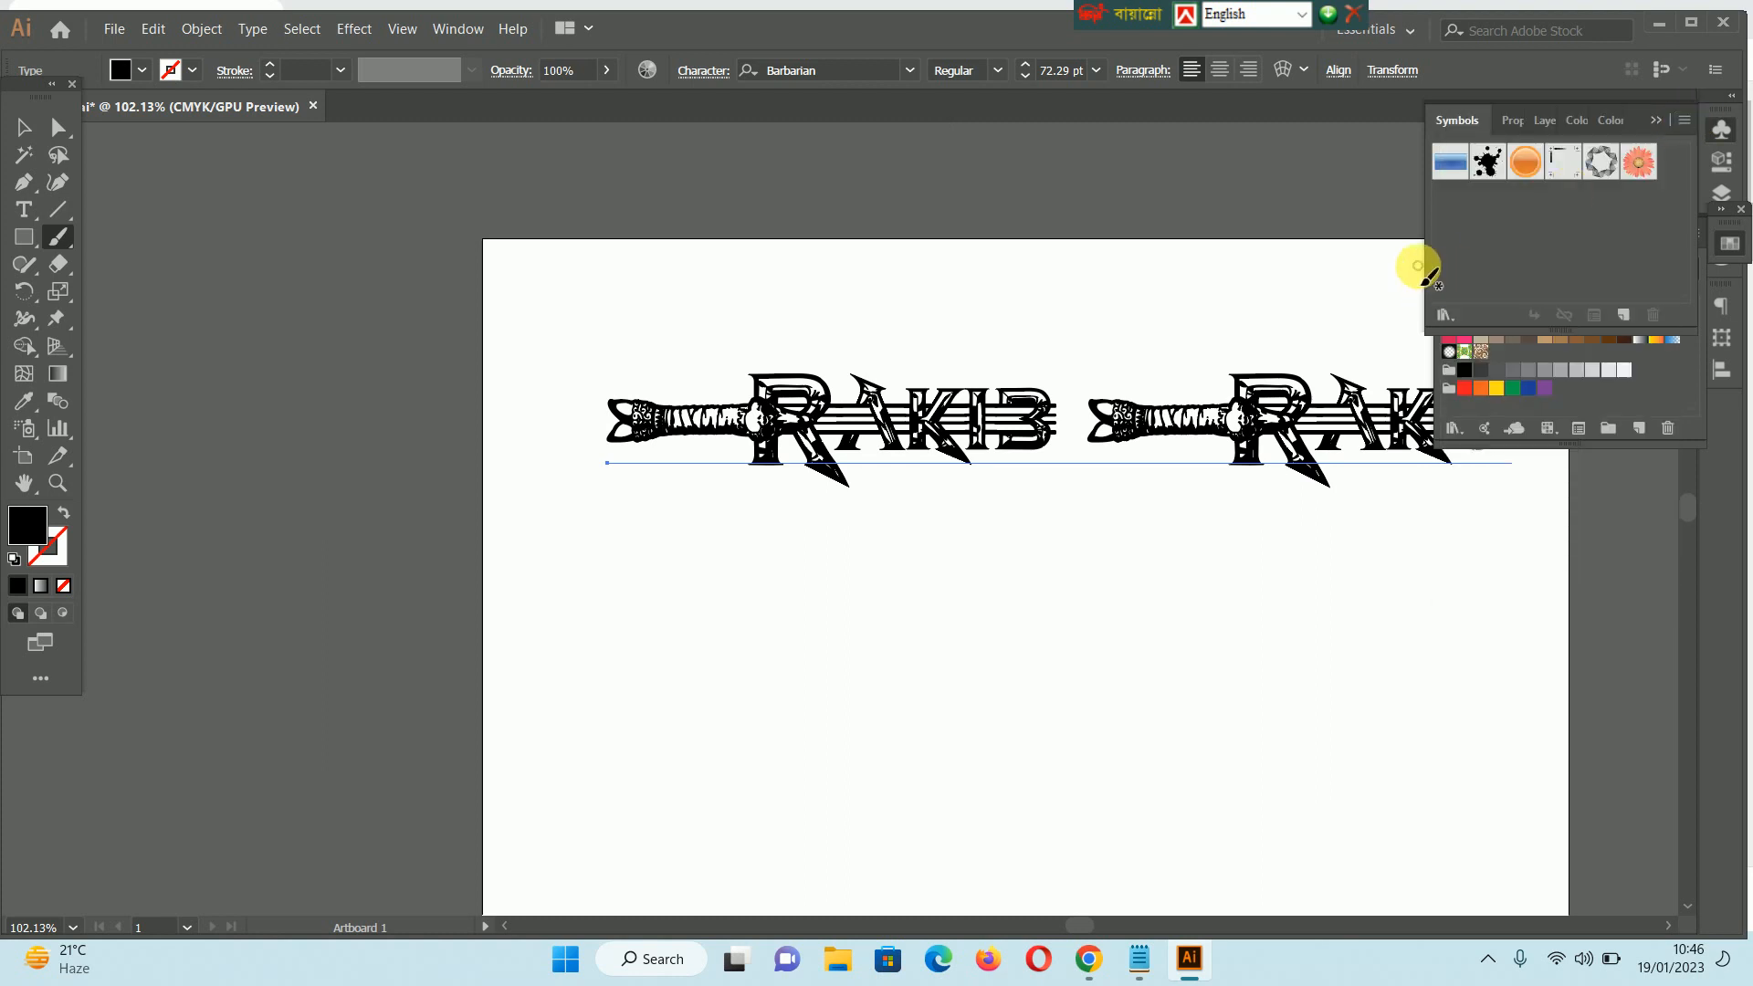
- Display the document's brushes and choose the rough, charcoal-like art brush
key("ctrl+a")
left_click(487, 30)
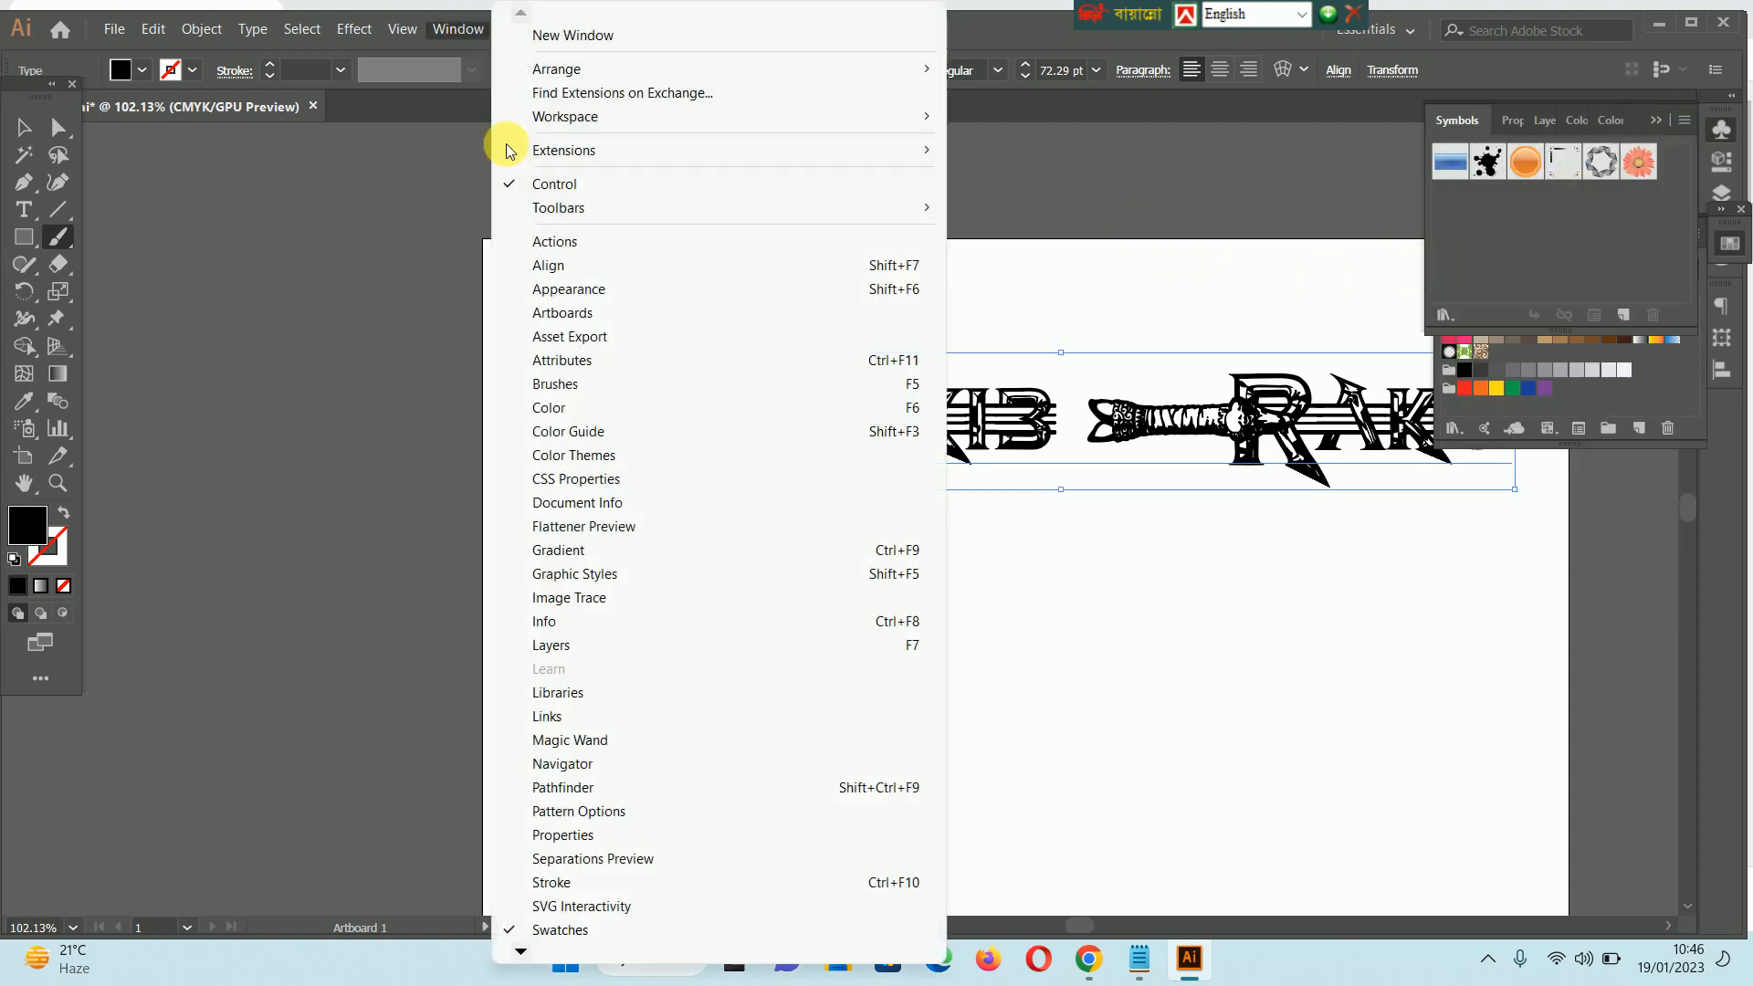
left_click(588, 382)
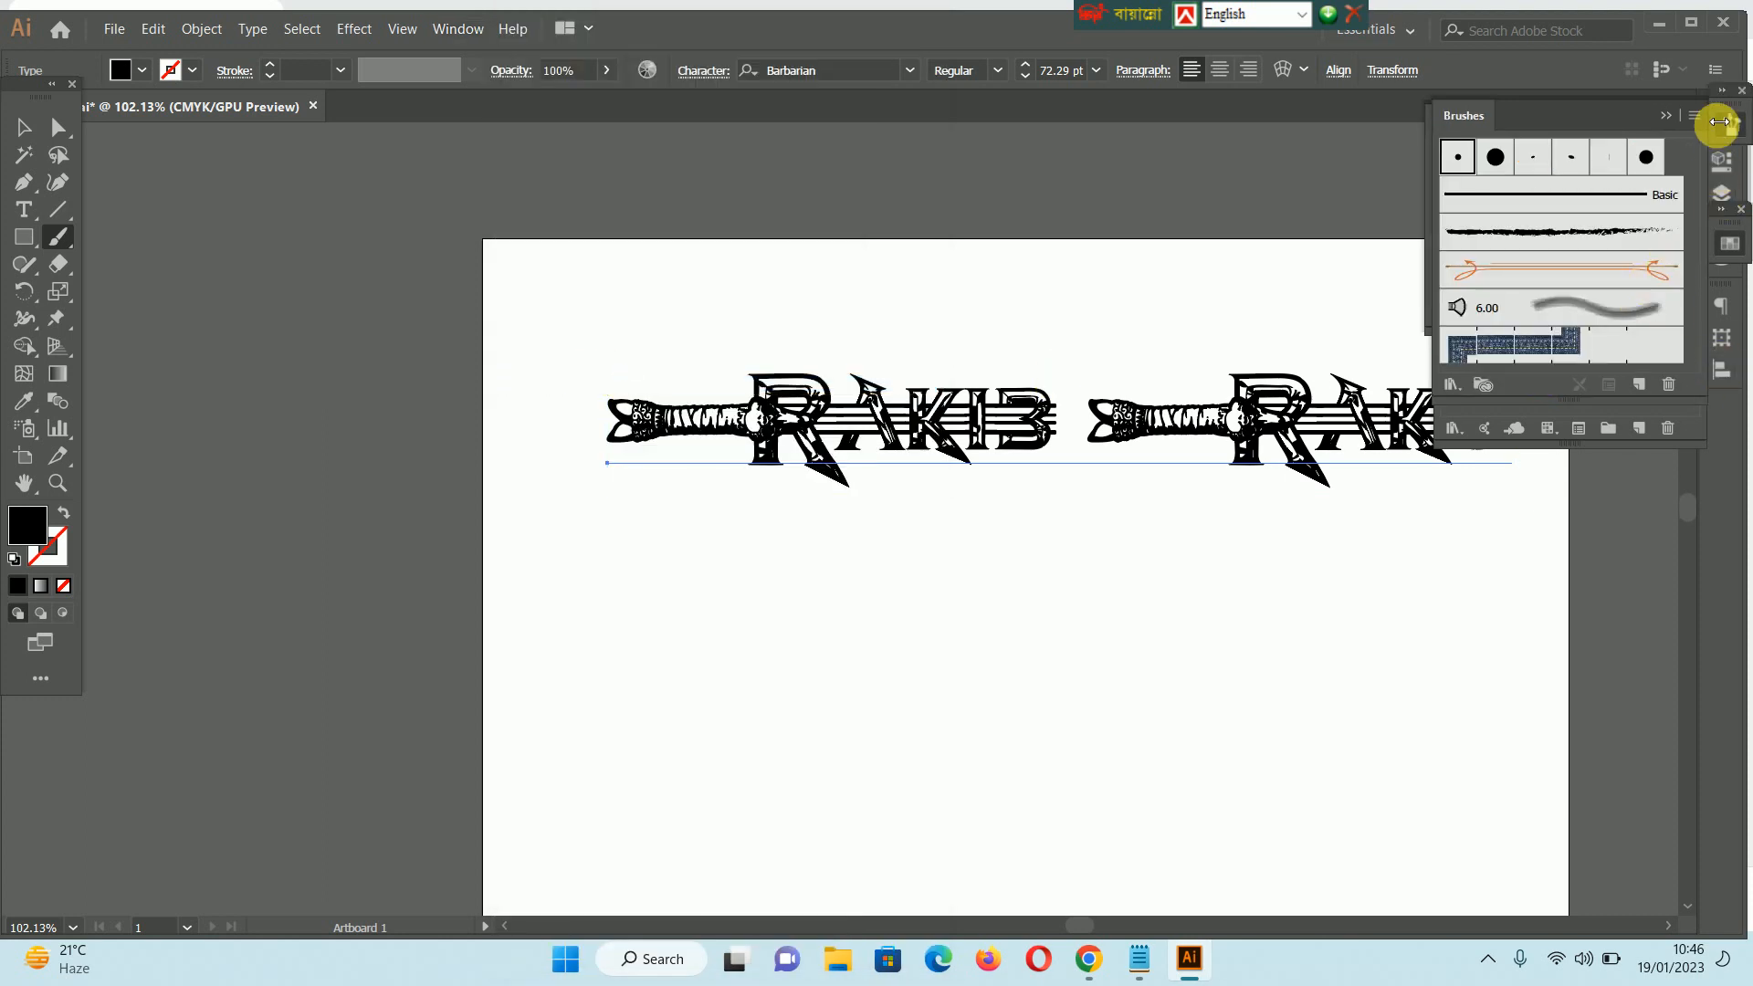
left_click(1570, 249)
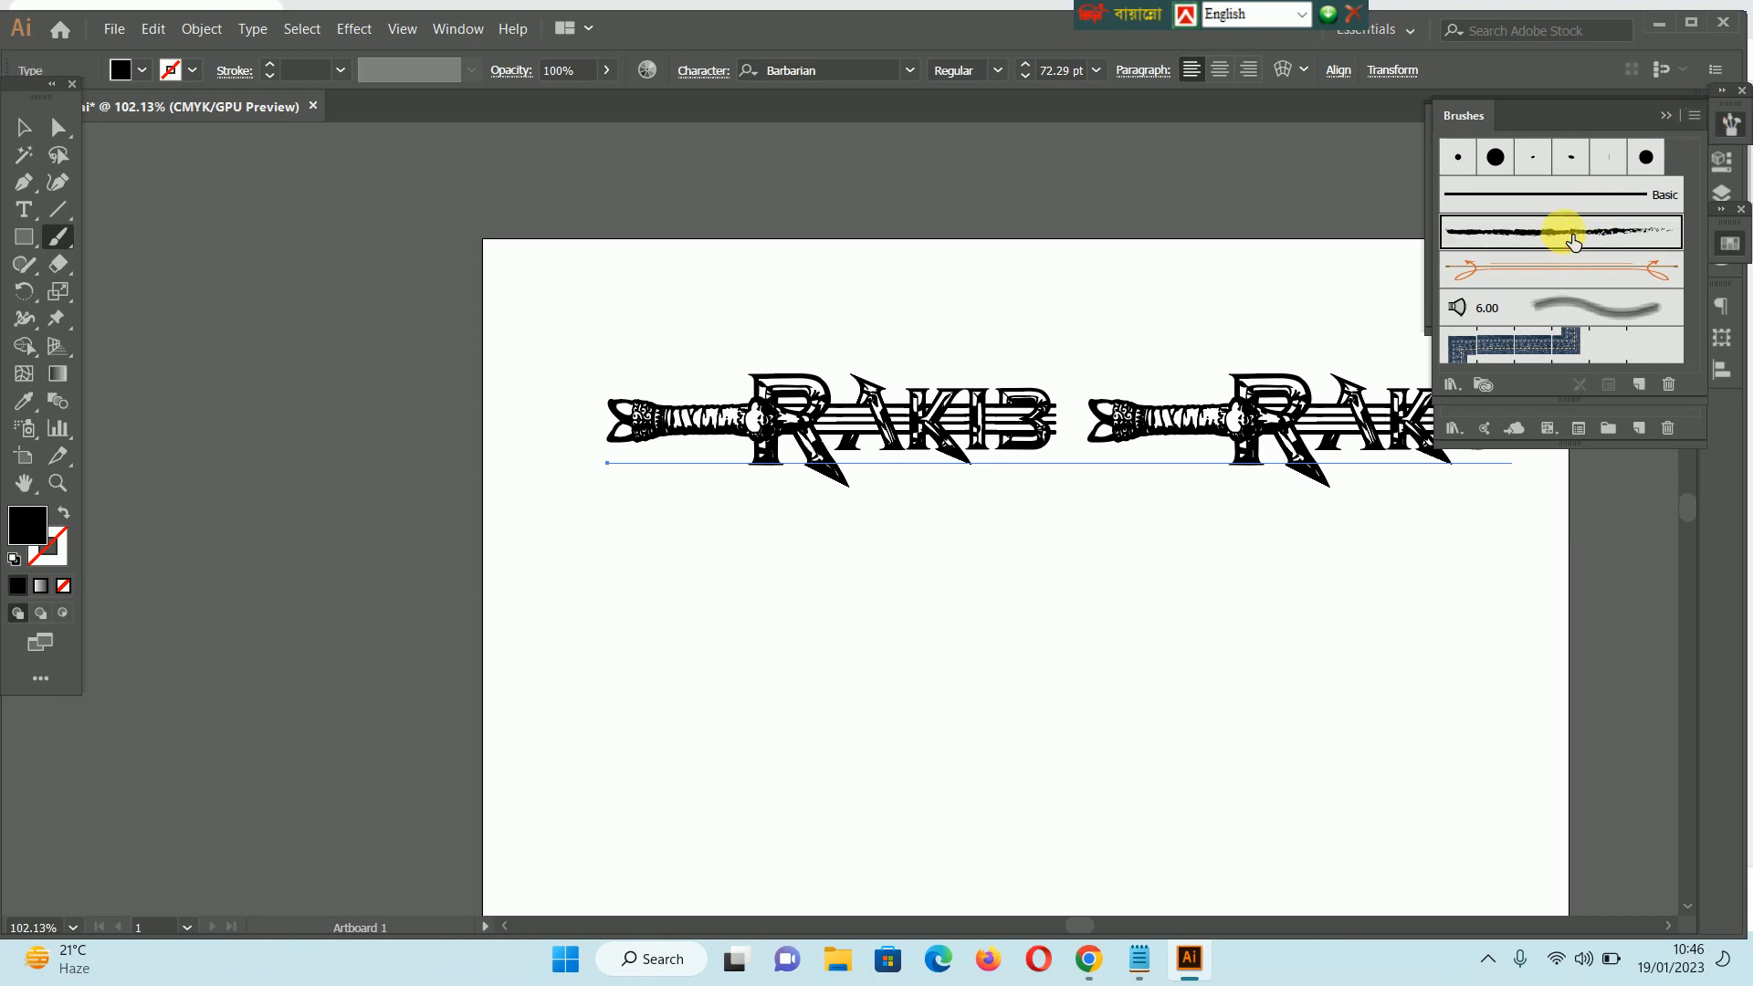
- Paint a Bangla word freehand below the Barbarian sample text, finishing with a long curved stroke over its last letter
left_click_drag(865, 726, 841, 591)
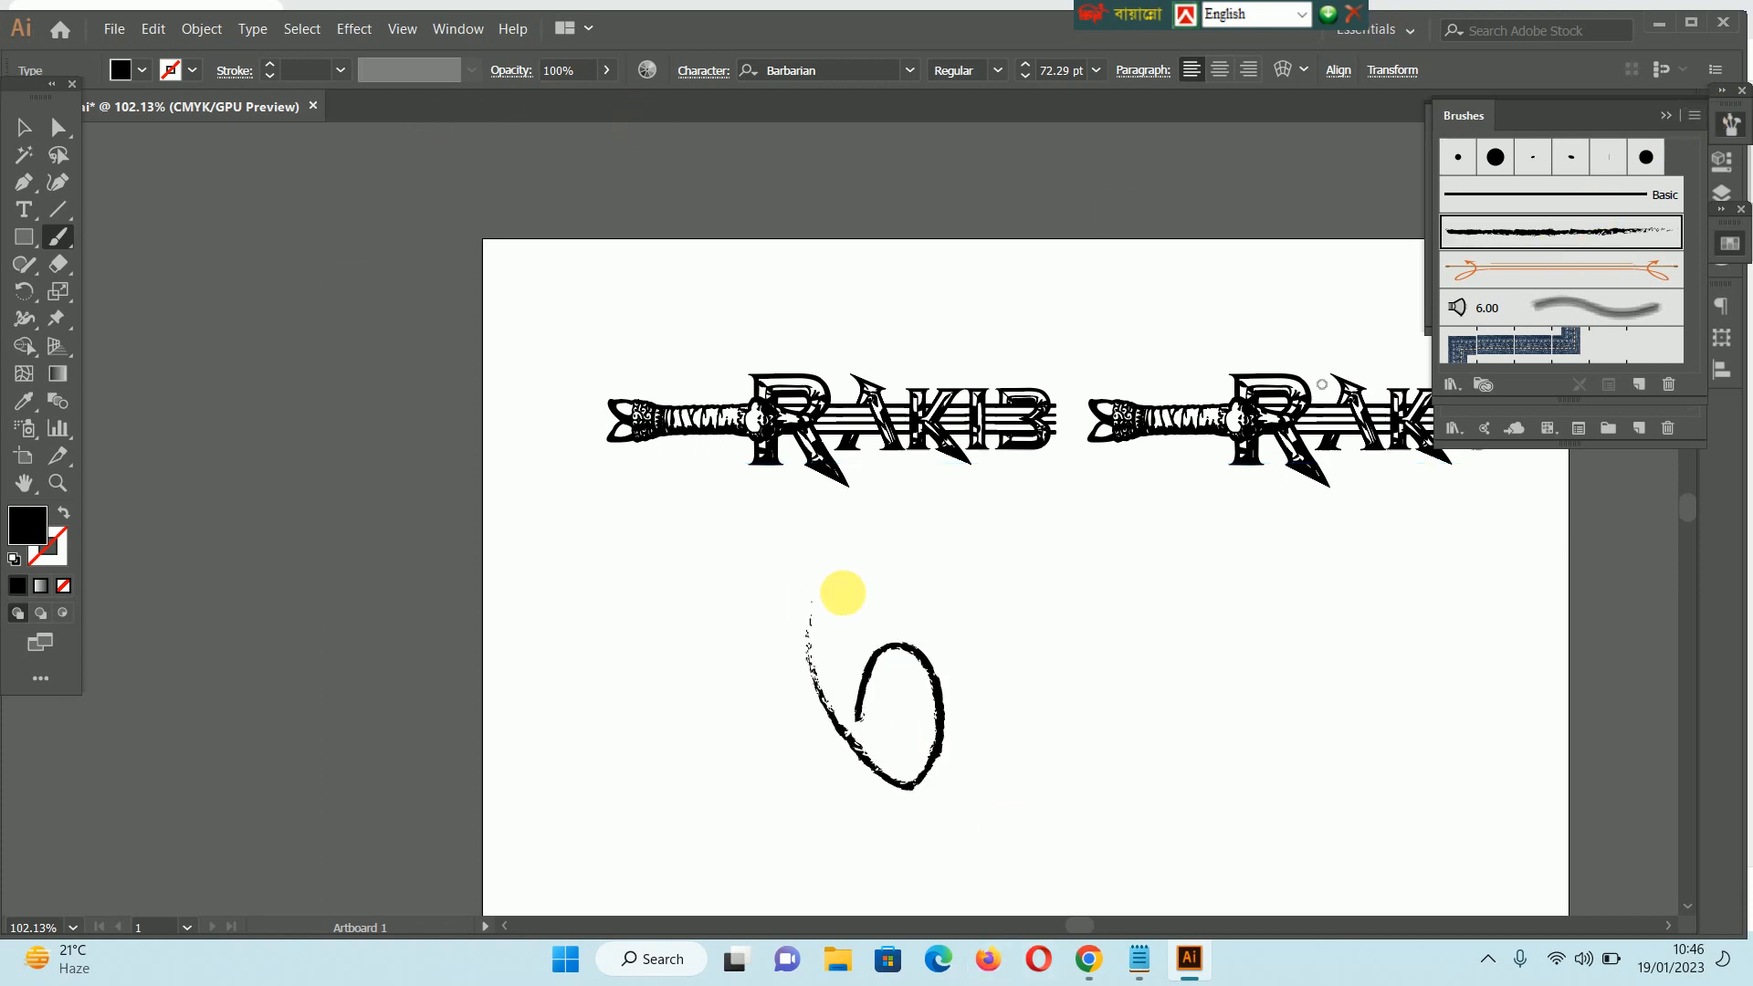
left_click_drag(942, 717, 982, 614)
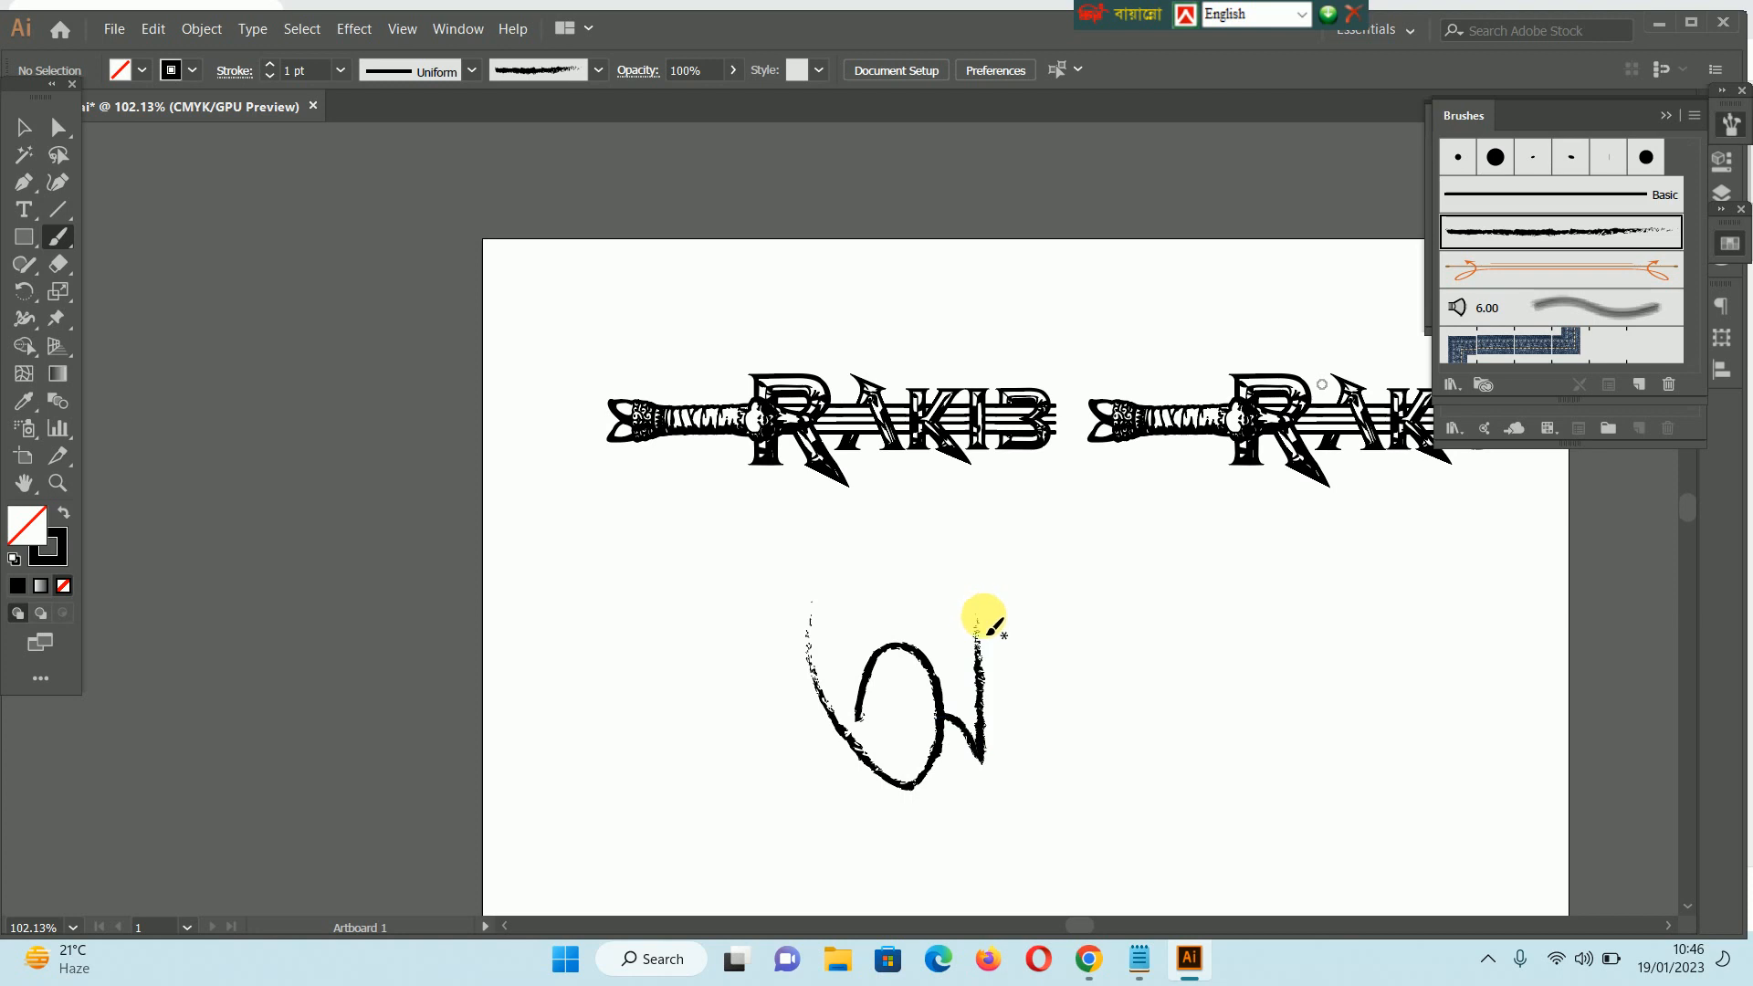
mouse_move(1123, 626)
left_mouse_down()
mouse_move(1031, 637)
mouse_move(1041, 784)
left_mouse_up()
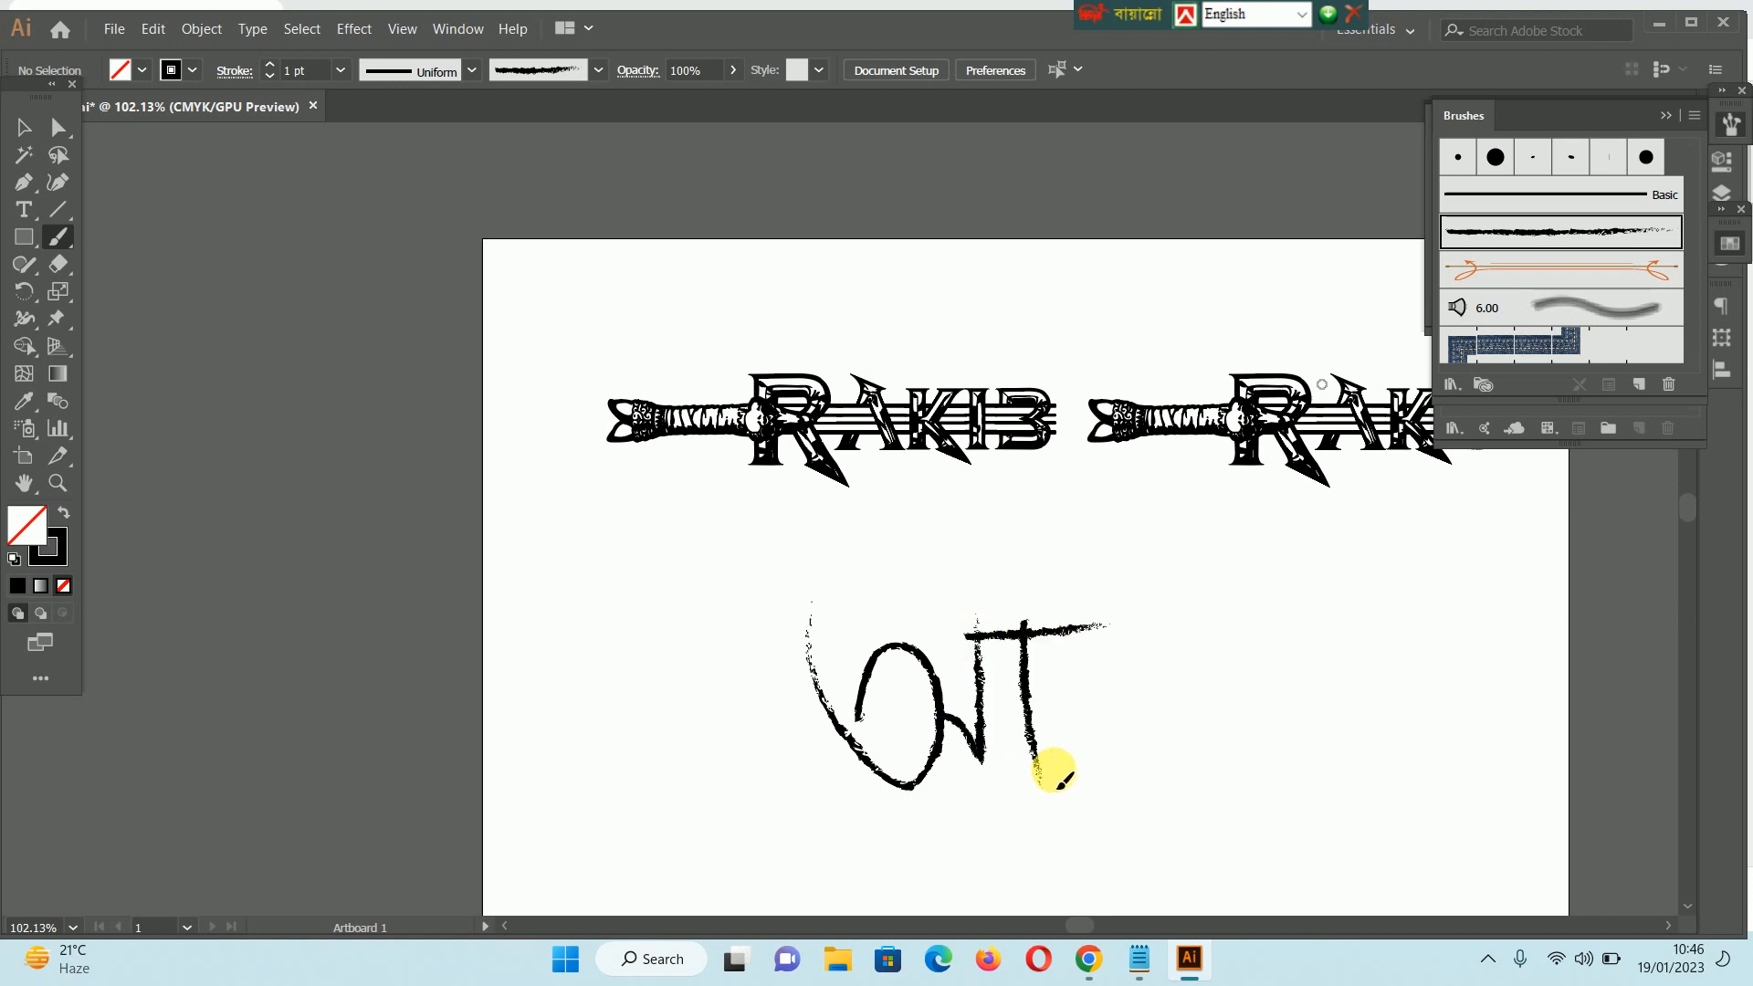
left_click_drag(1061, 674, 1242, 793)
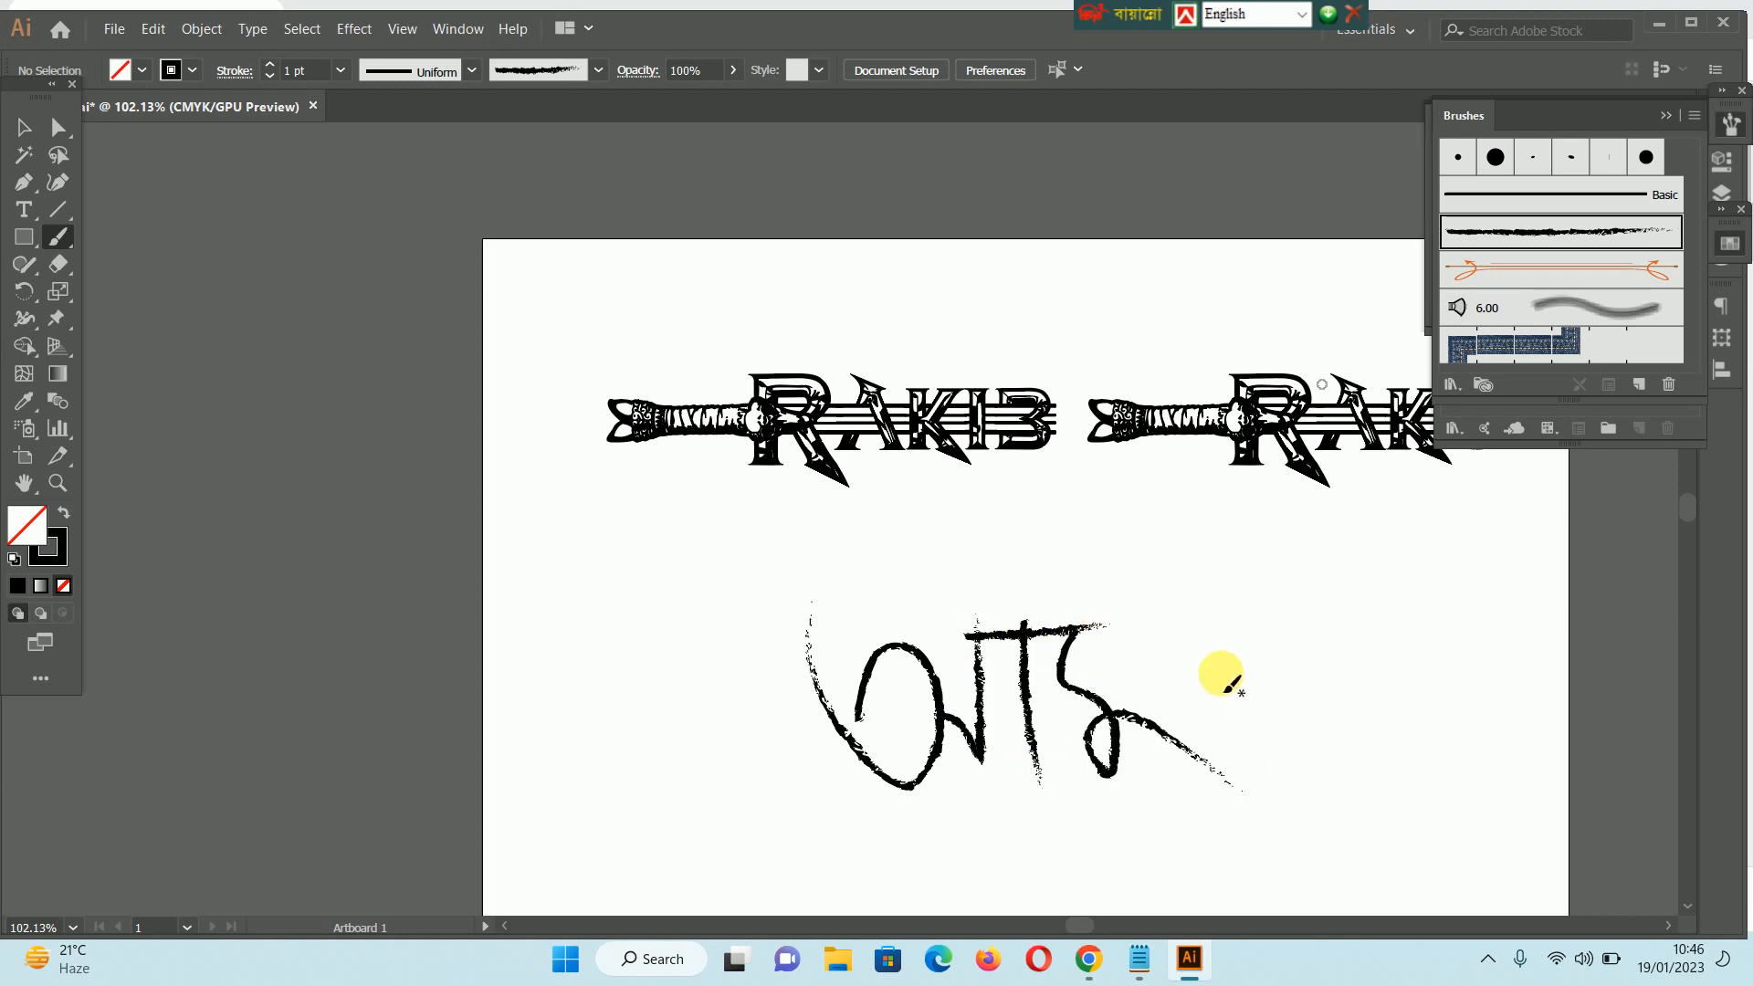
mouse_move(1202, 622)
left_mouse_down()
mouse_move(1194, 722)
mouse_move(1218, 754)
mouse_move(1220, 793)
left_mouse_up()
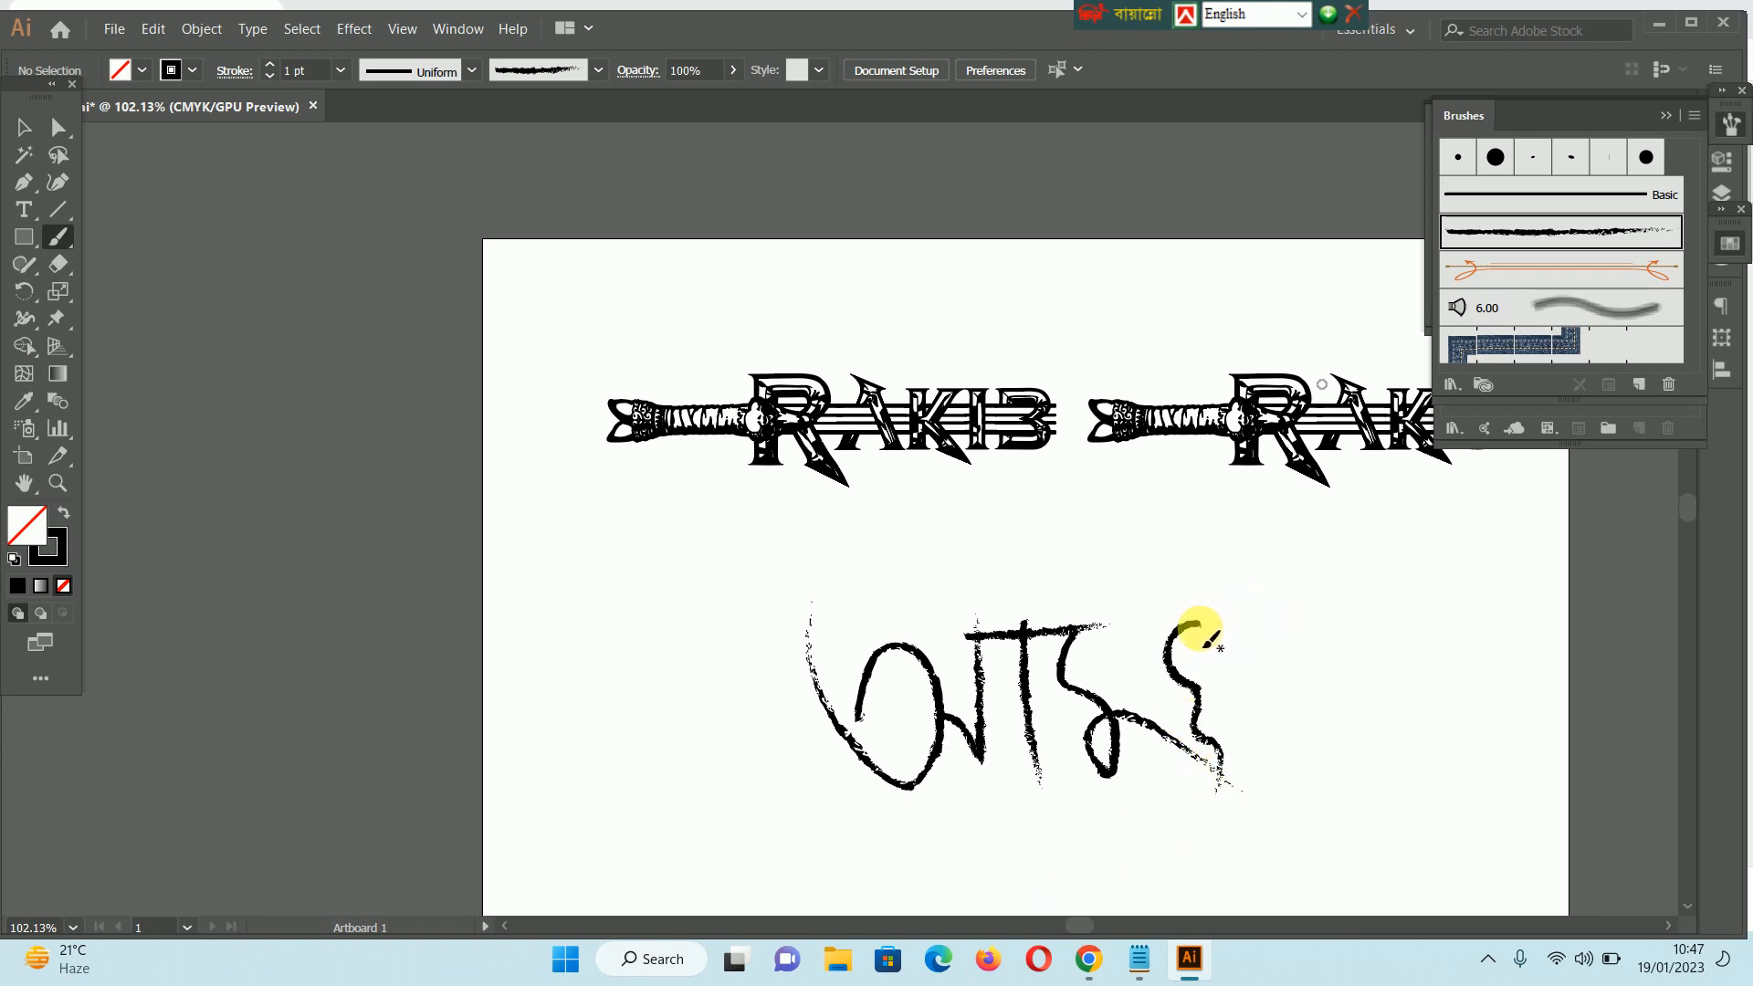
left_click_drag(1202, 628, 1281, 893)
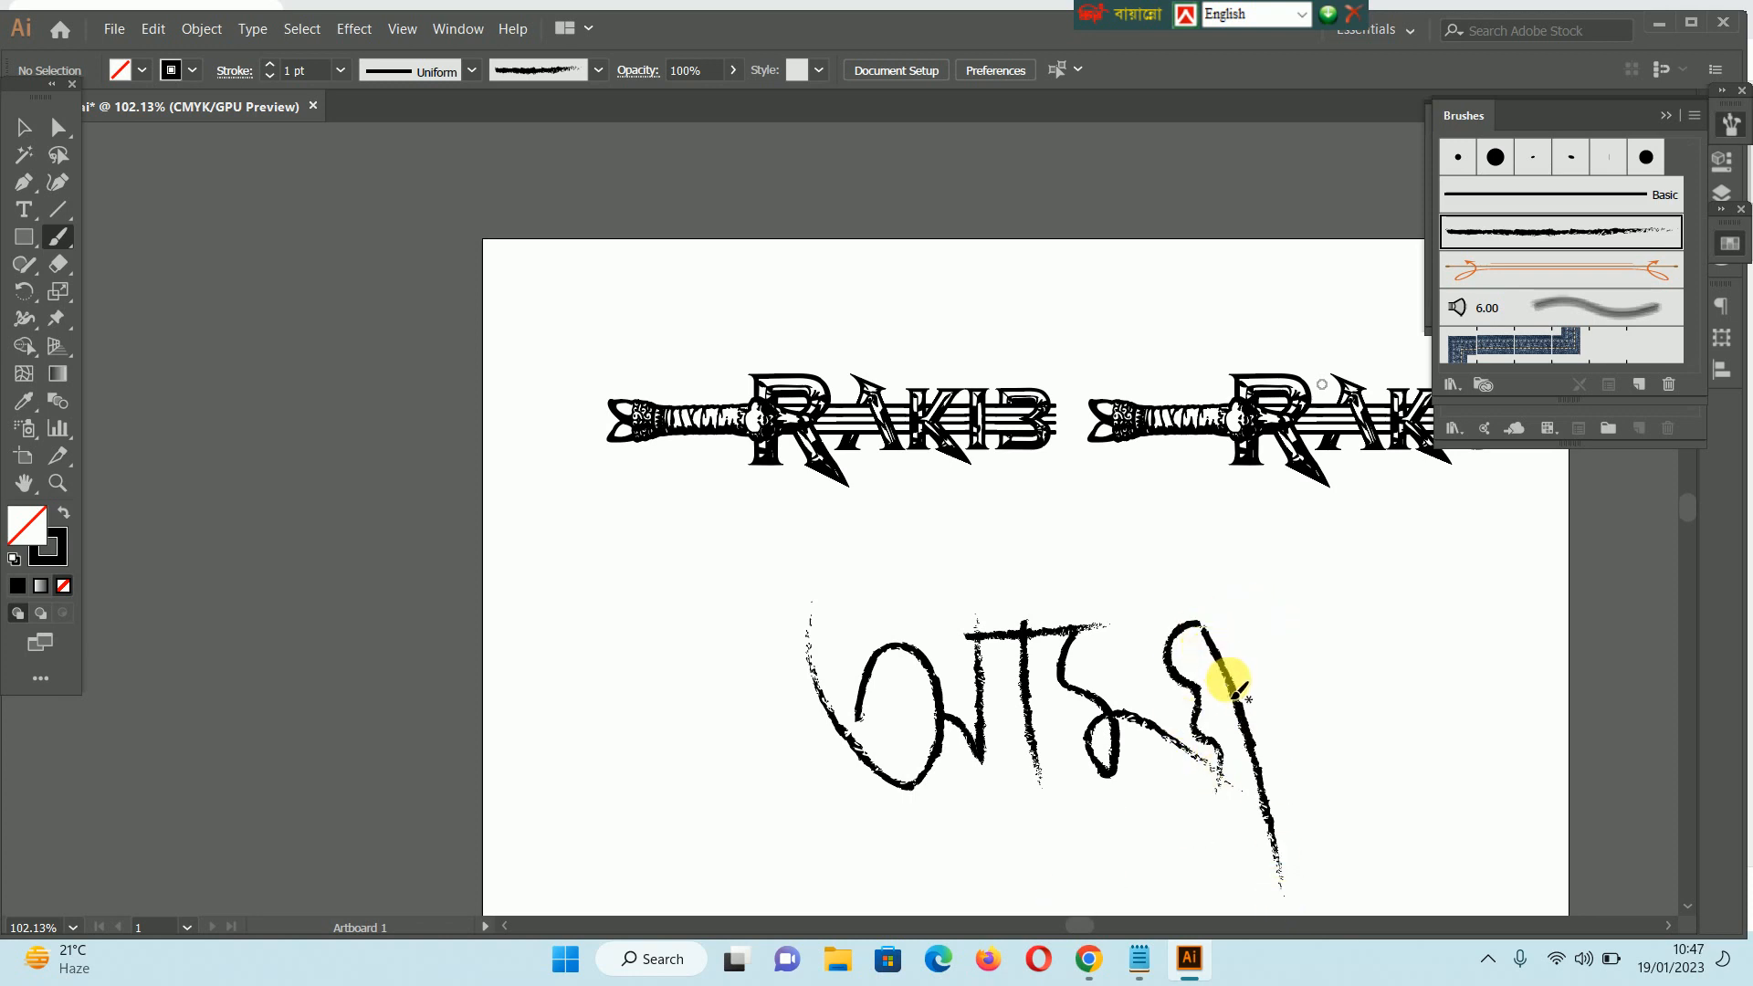
left_click_drag(1219, 640, 1489, 586)
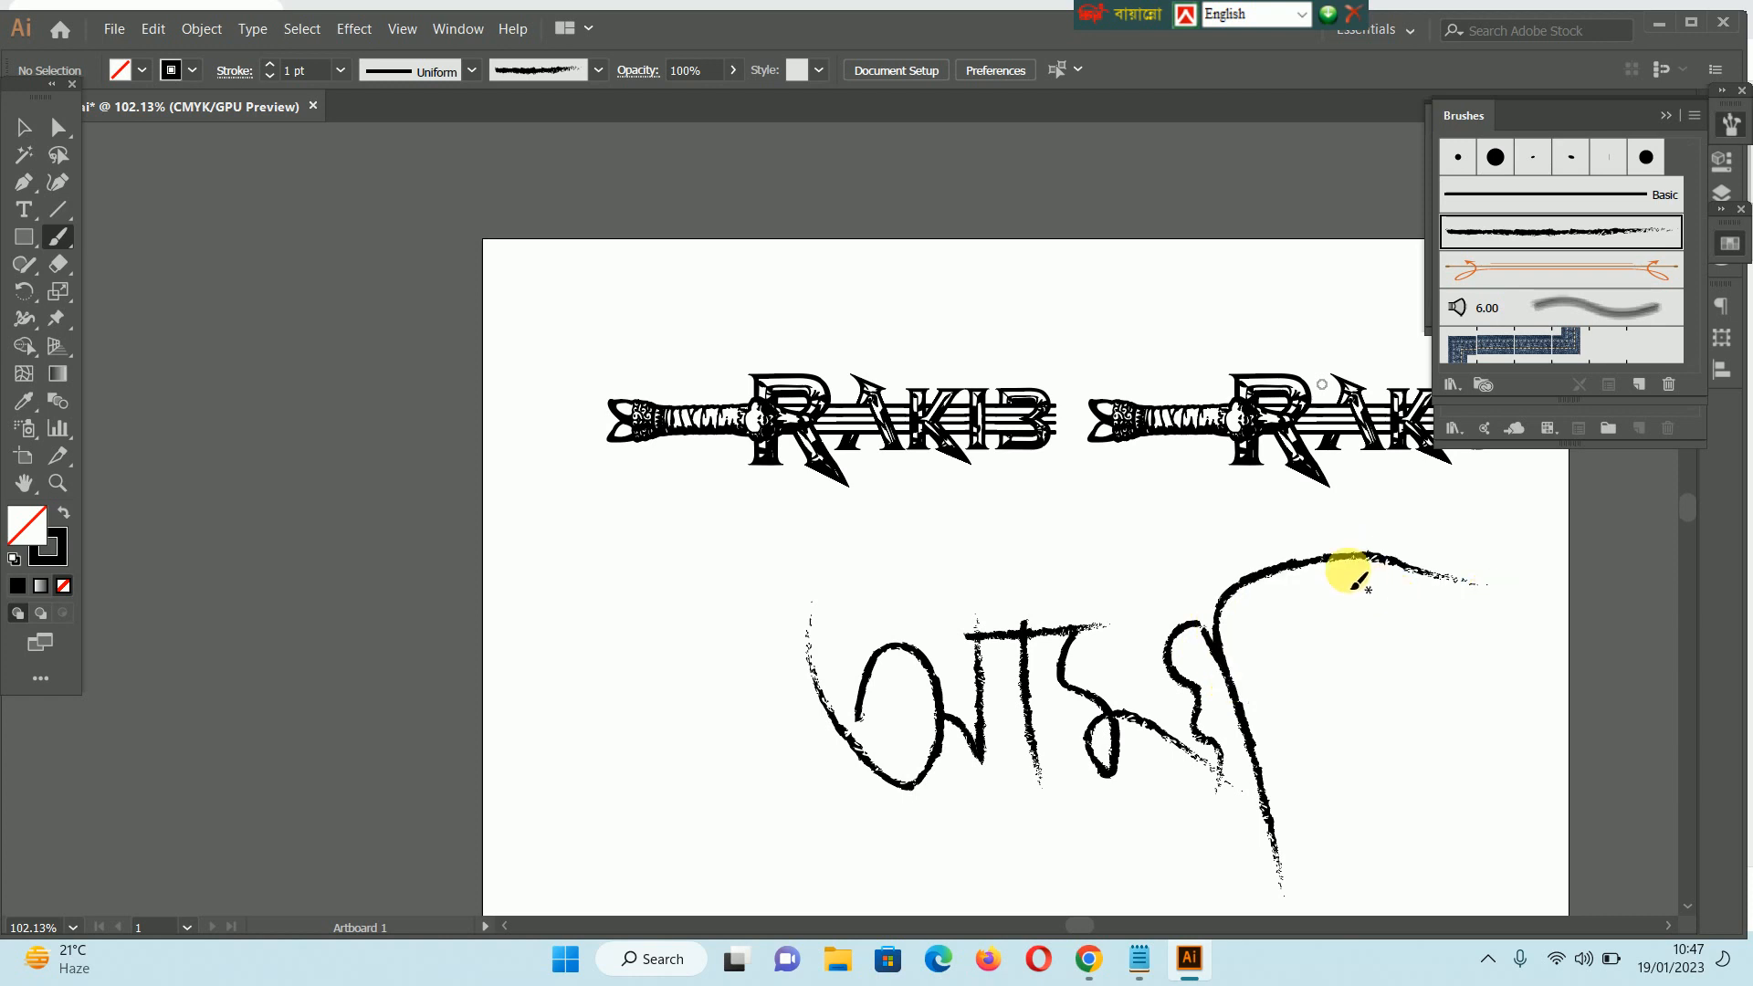
- Paint one more Bangla letter freehand beneath the long curved stroke, adding a small hook under it
mouse_move(1343, 571)
left_mouse_down()
mouse_move(1283, 714)
mouse_move(1406, 690)
left_mouse_up()
mouse_move(1342, 575)
left_mouse_down()
mouse_move(1344, 666)
mouse_move(1440, 711)
mouse_move(1362, 740)
mouse_move(1346, 716)
left_mouse_up()
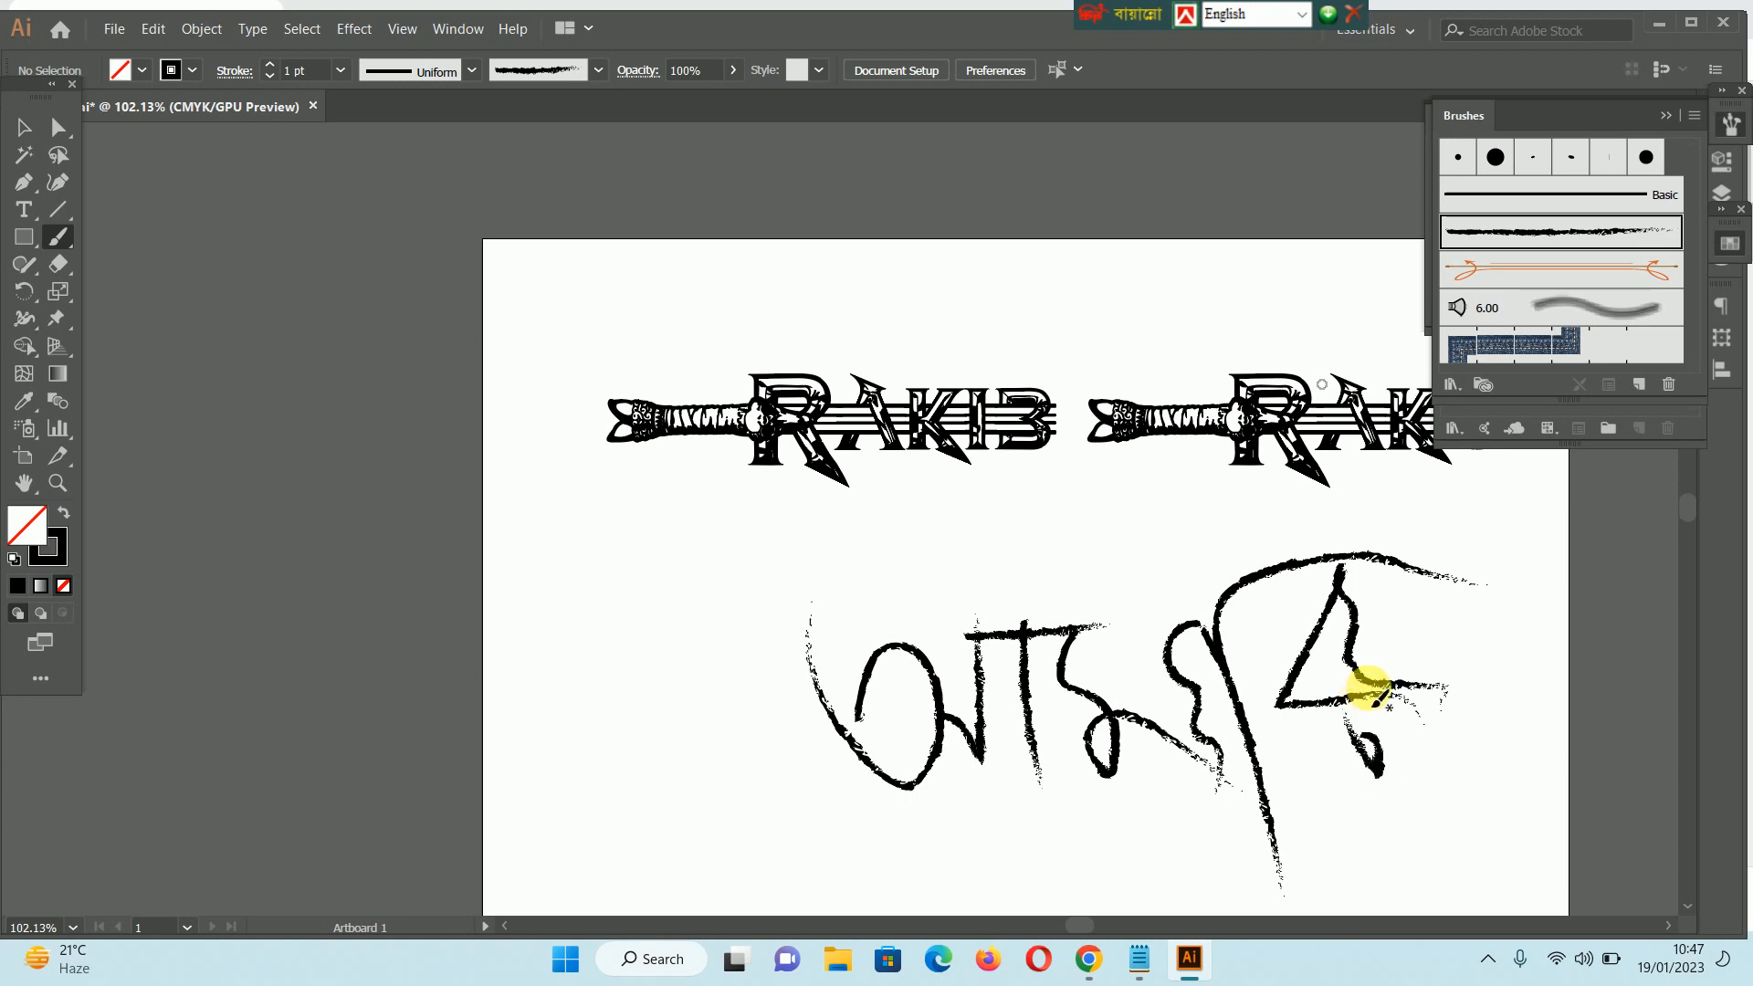
scroll(1415, 800, "down", 3)
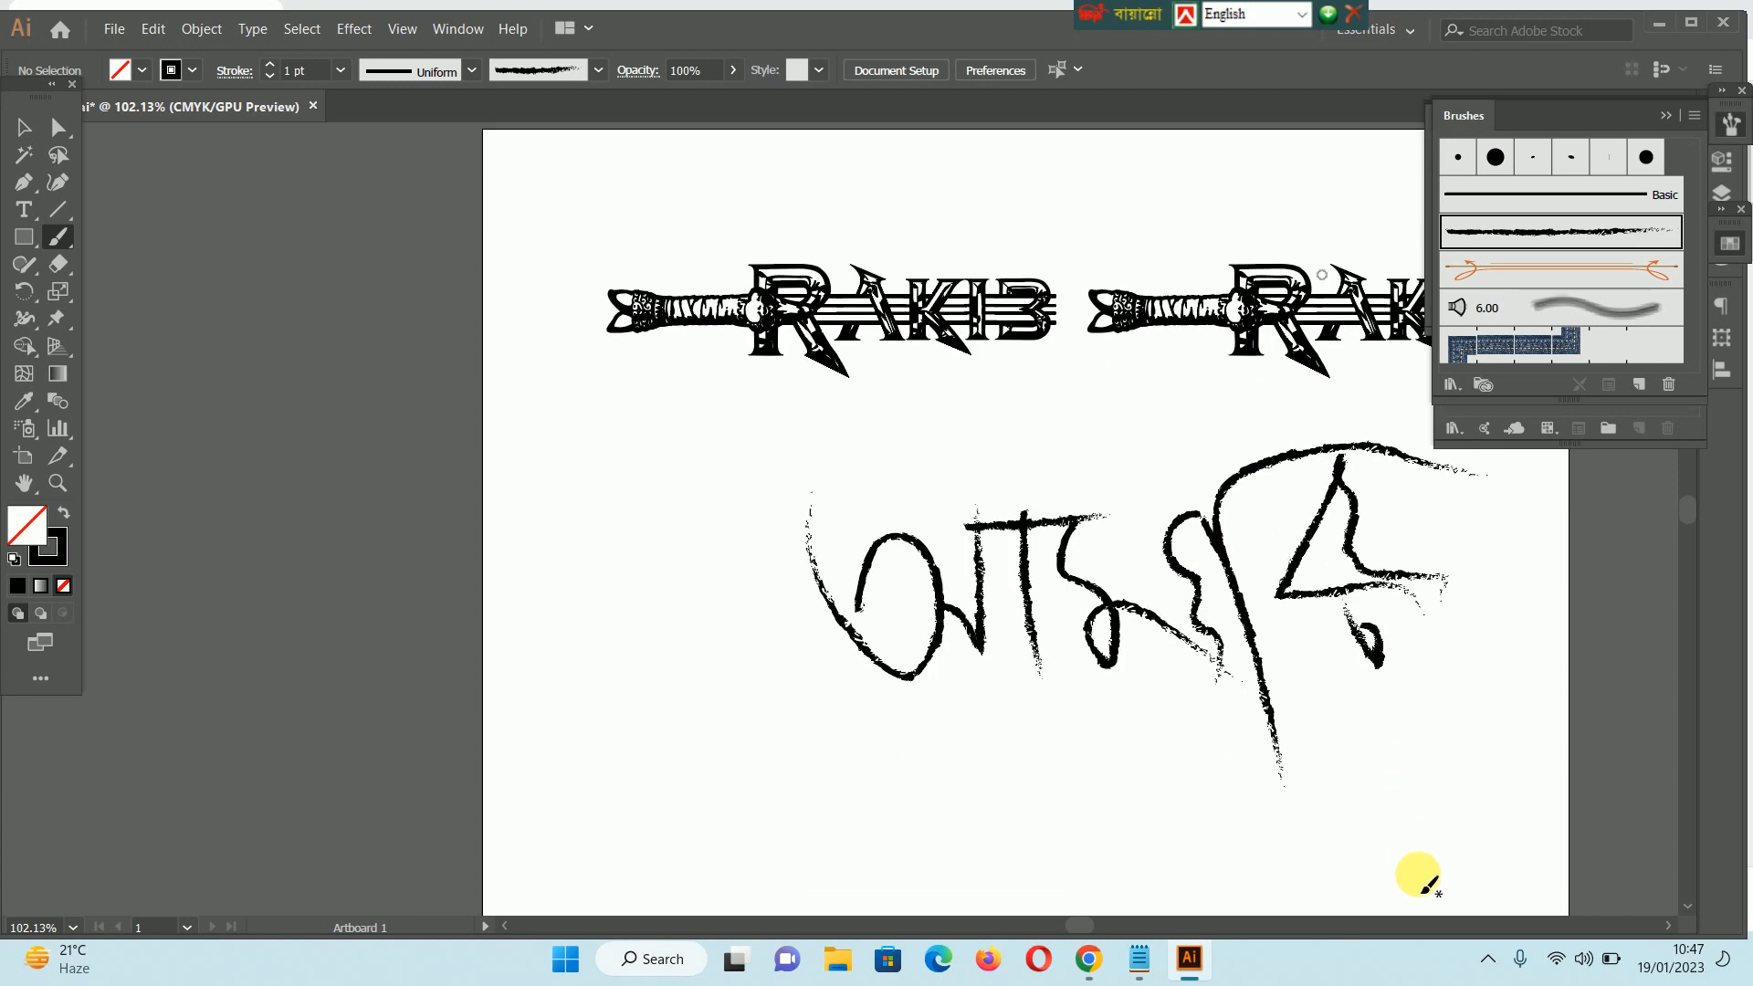
scroll(1336, 787, "down", 1)
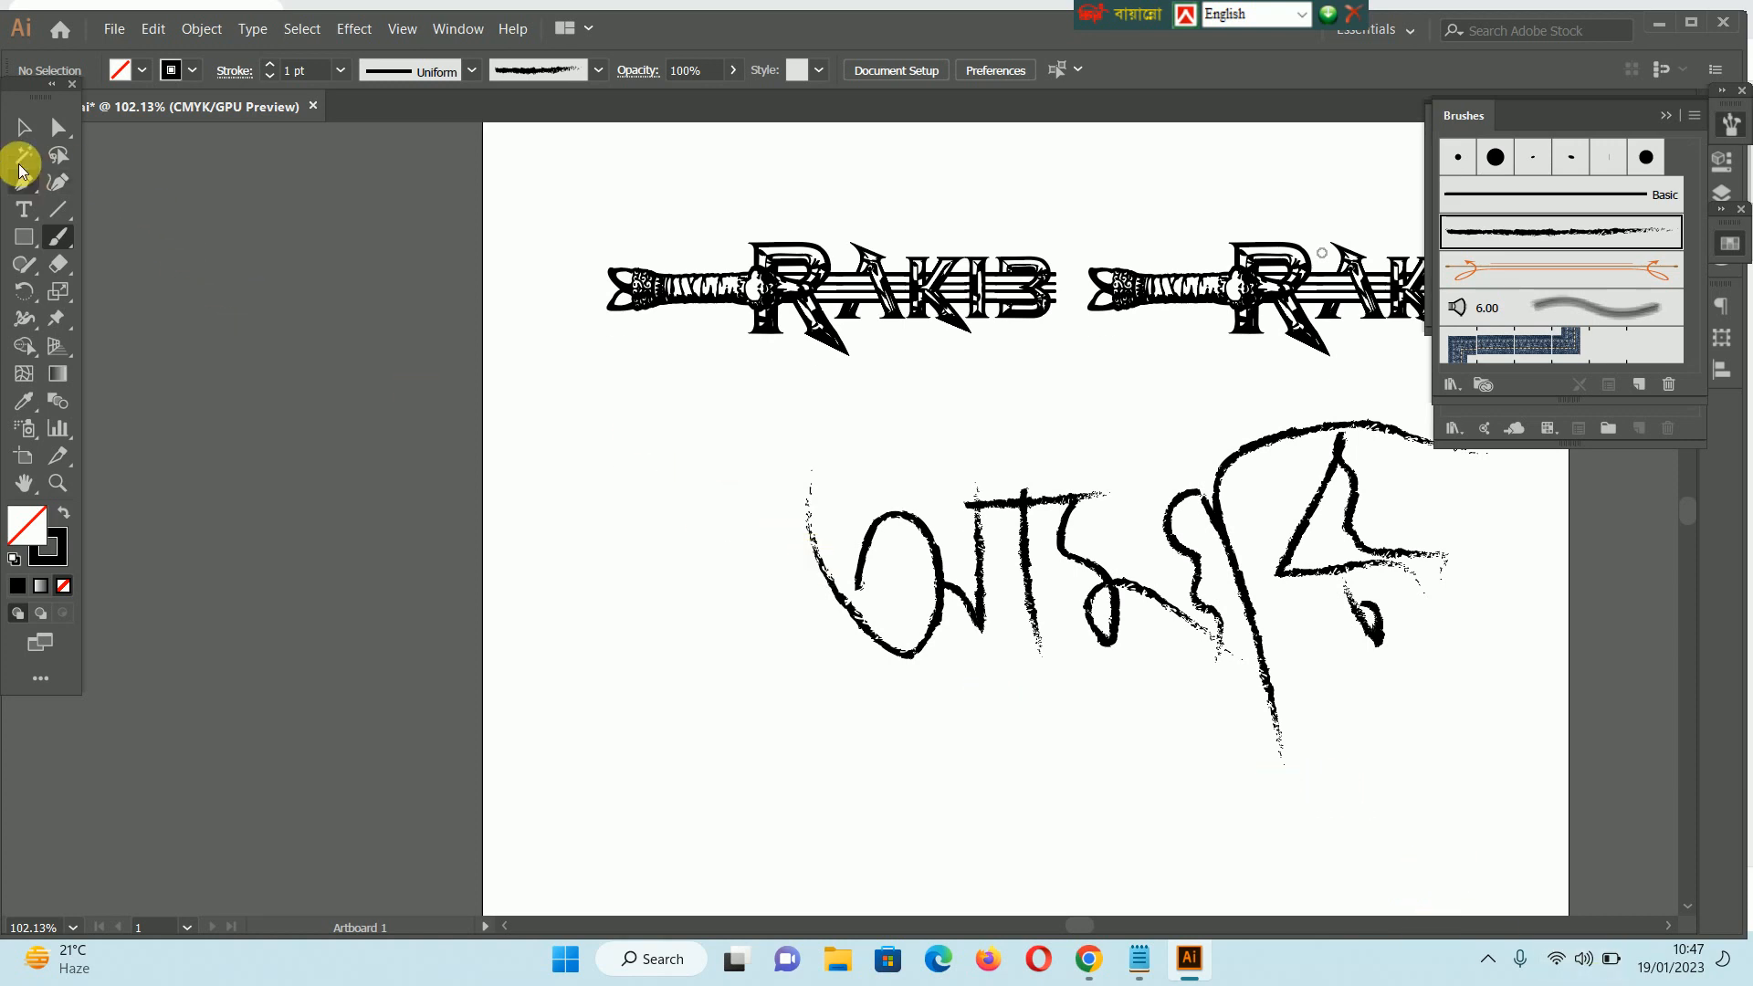
- Move the looped middle brush stroke down and away from the word, and delete all of the hand-painted lettering
left_click(22, 128)
left_click_drag(1105, 571, 1292, 695)
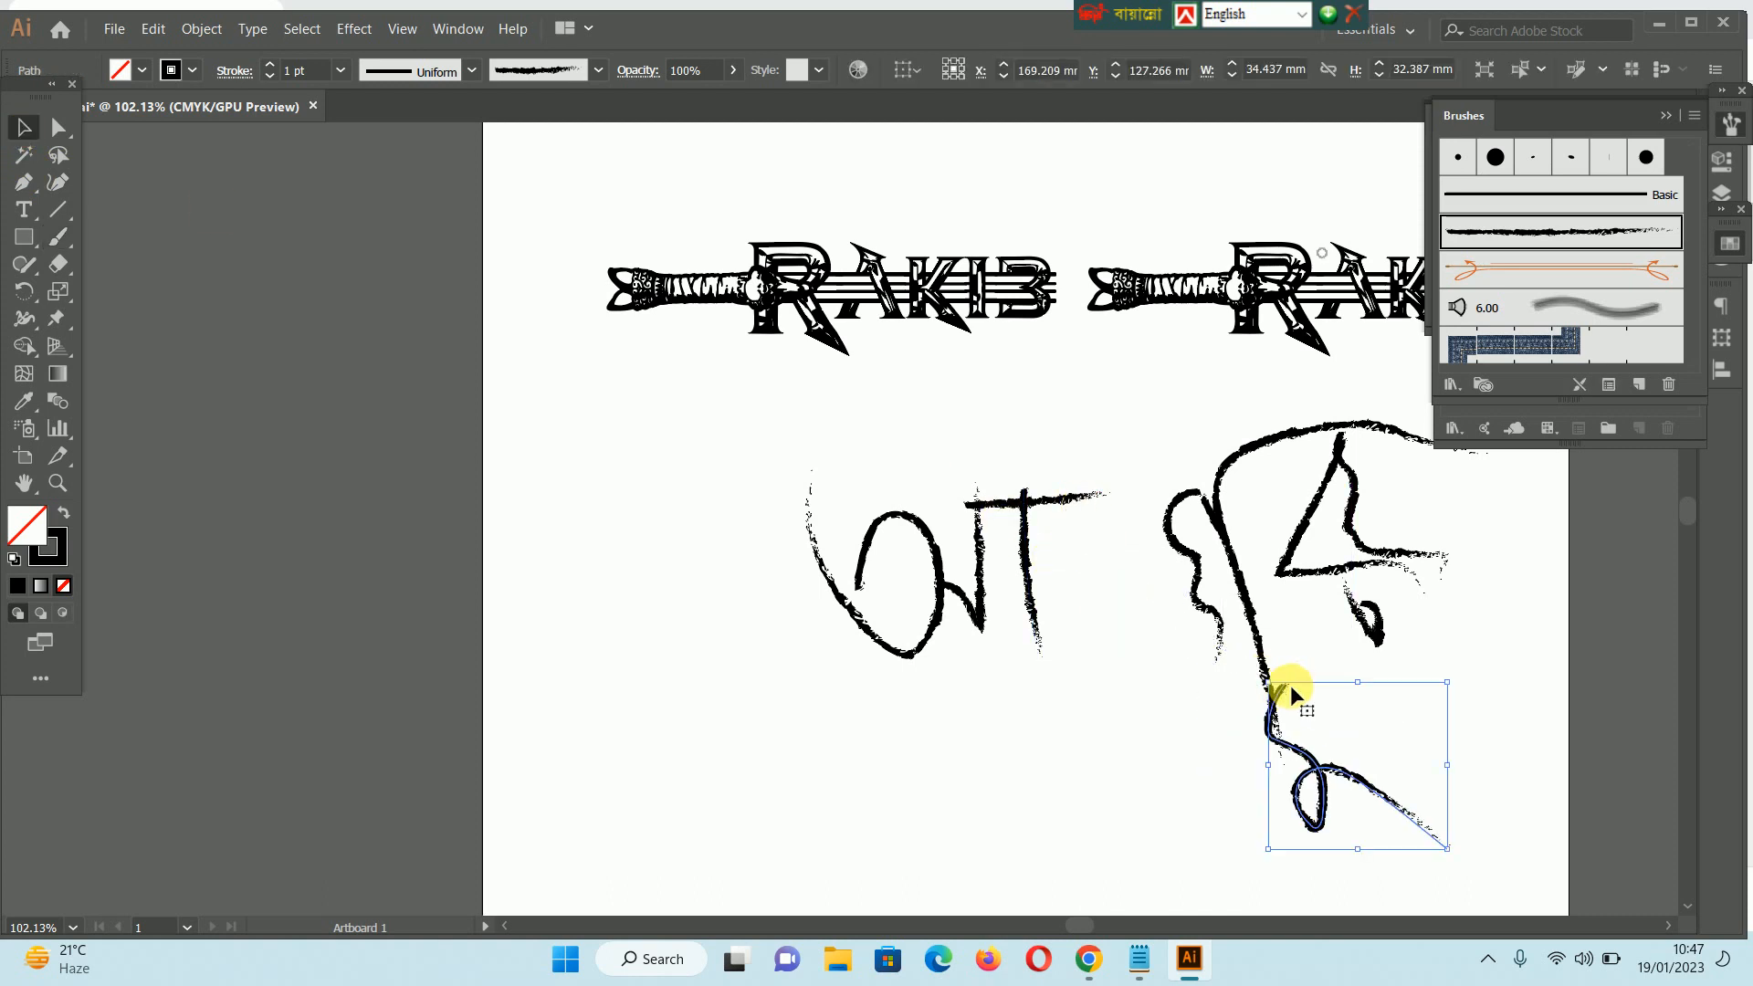
key("ctrl+a")
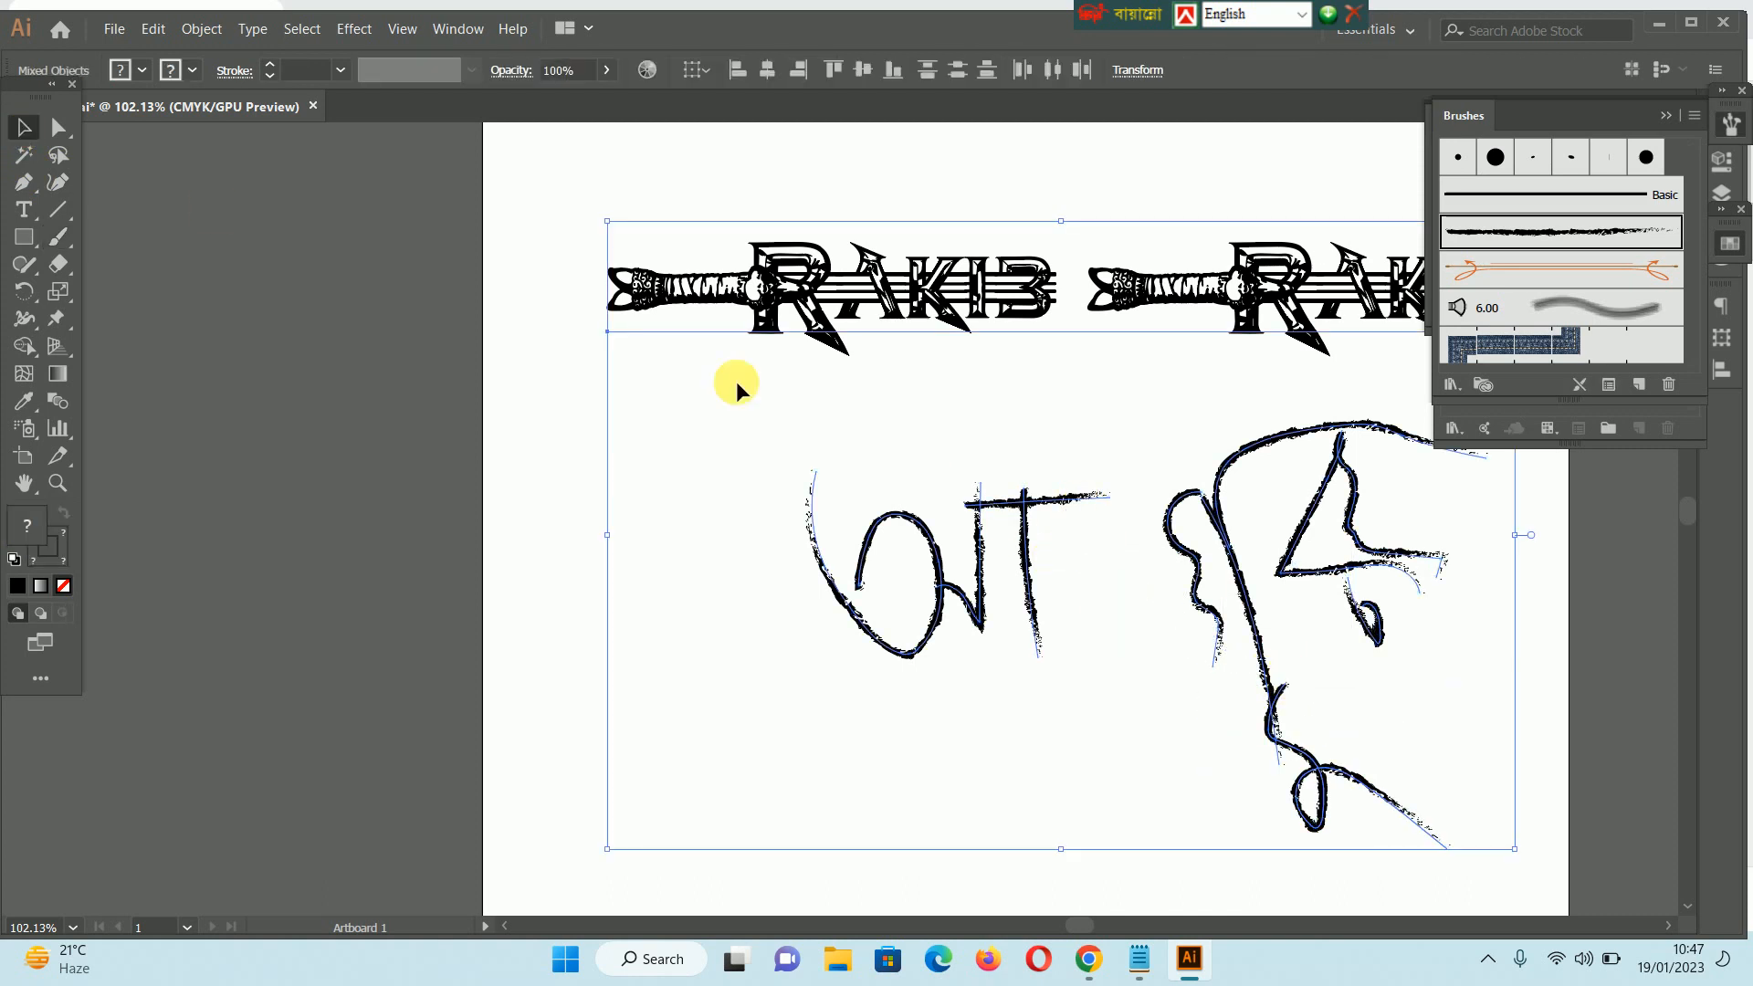
left_click(711, 388)
left_click_drag(708, 383, 1416, 779)
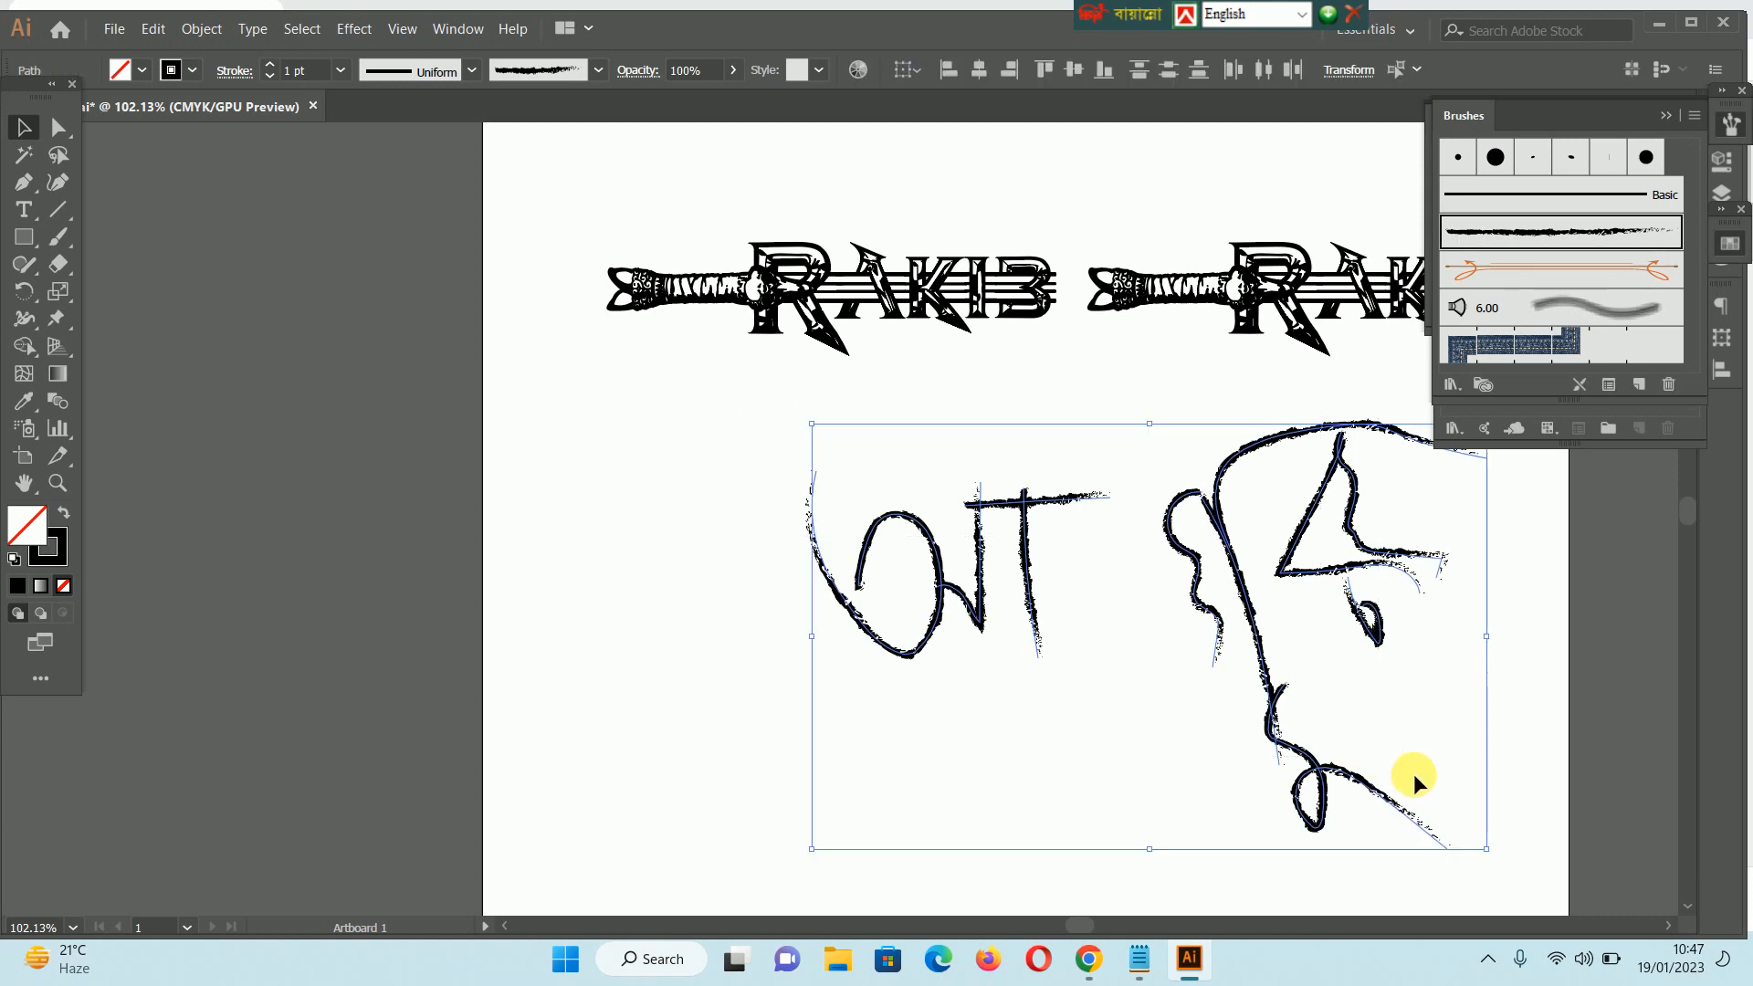
key("Delete")
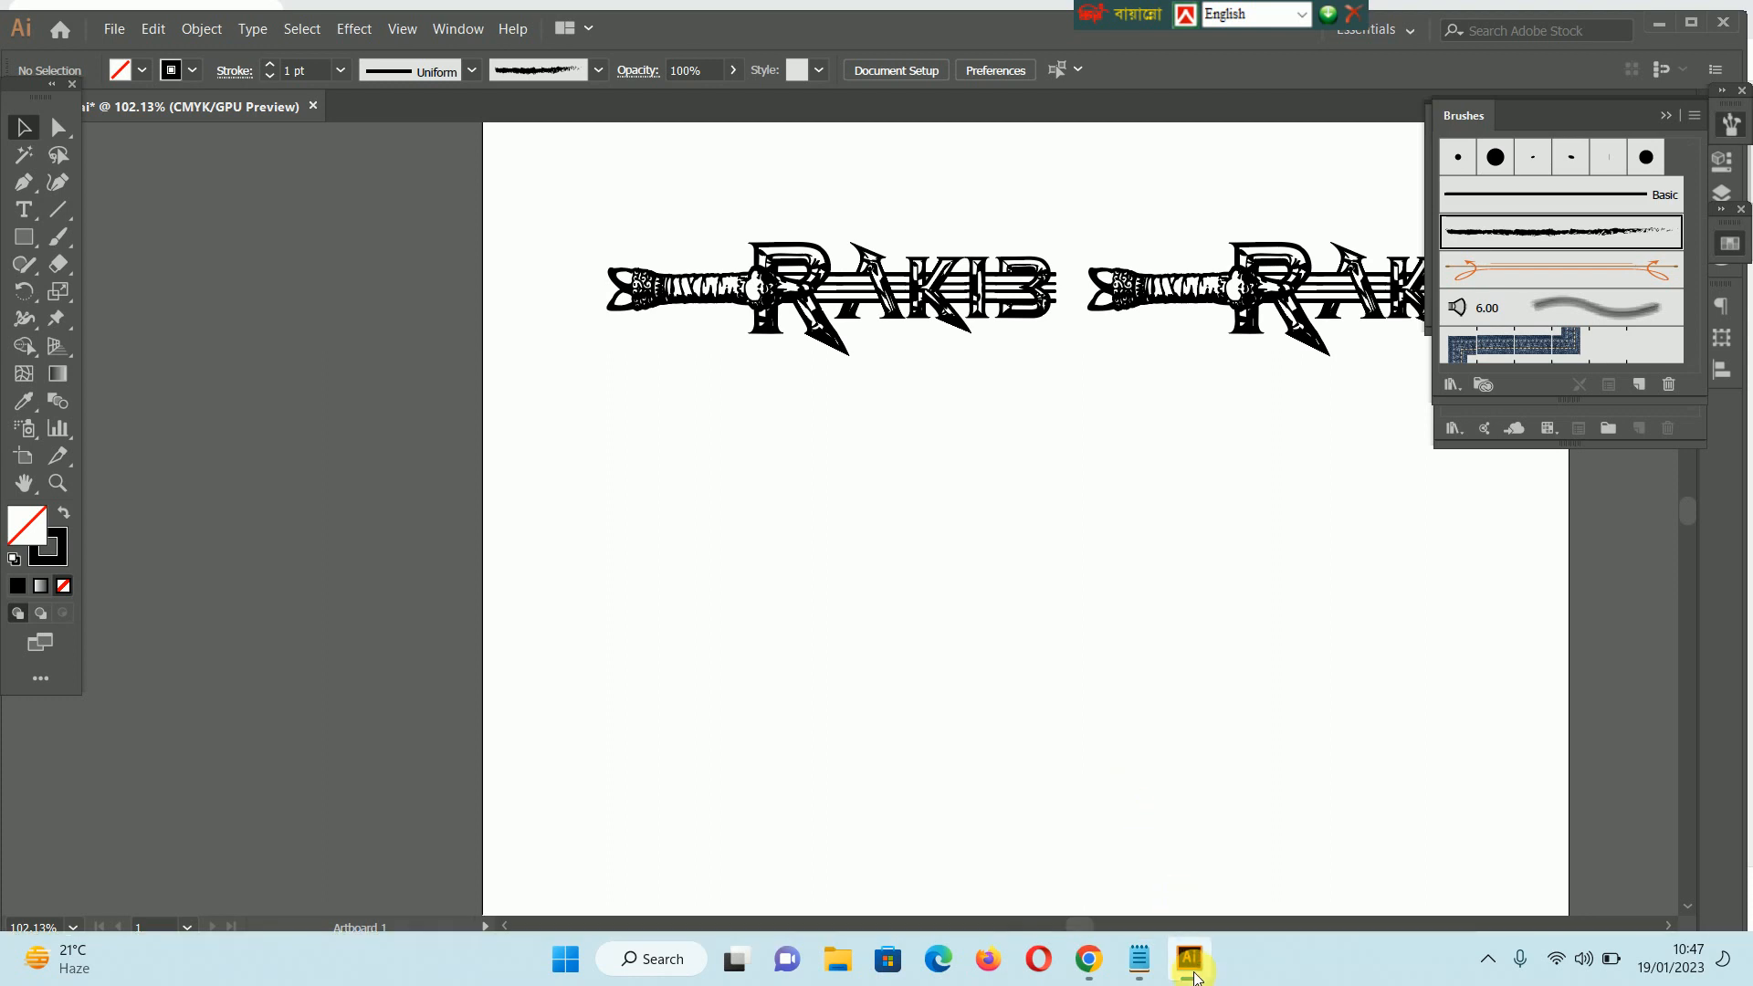
- Switch to the DaFont page in the browser and open the Script > Calligraphy category
left_click(1195, 977)
left_click(1192, 960)
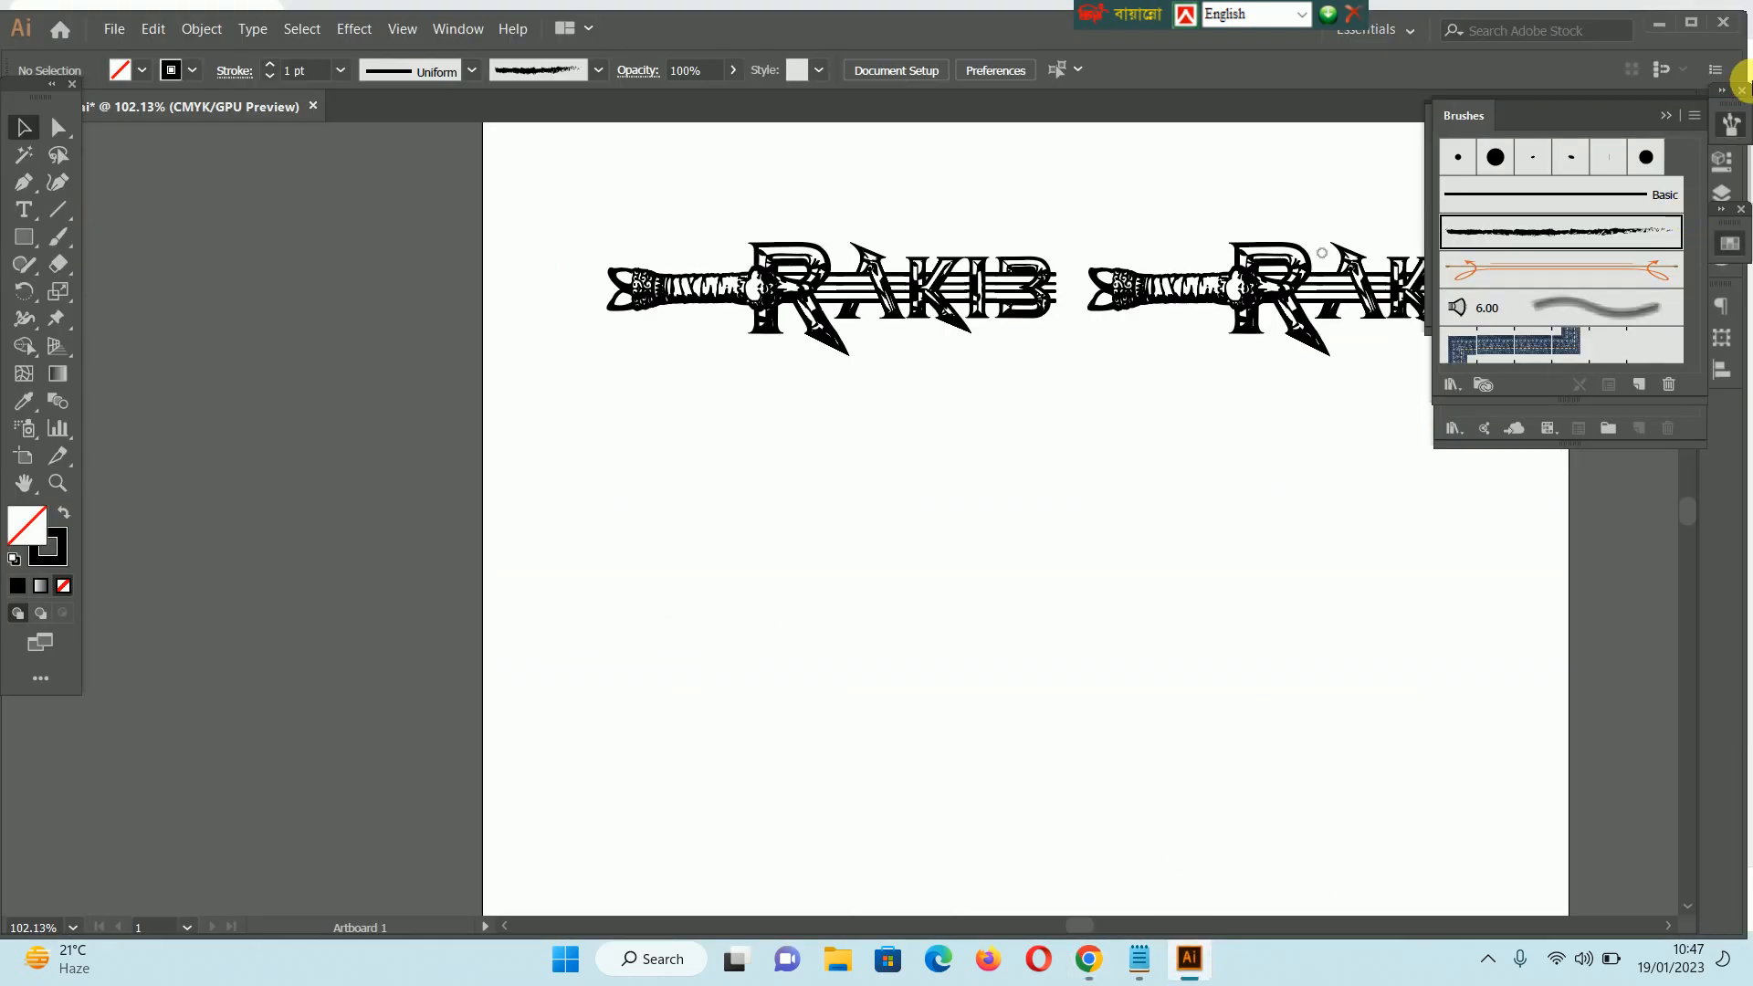
left_click(1657, 29)
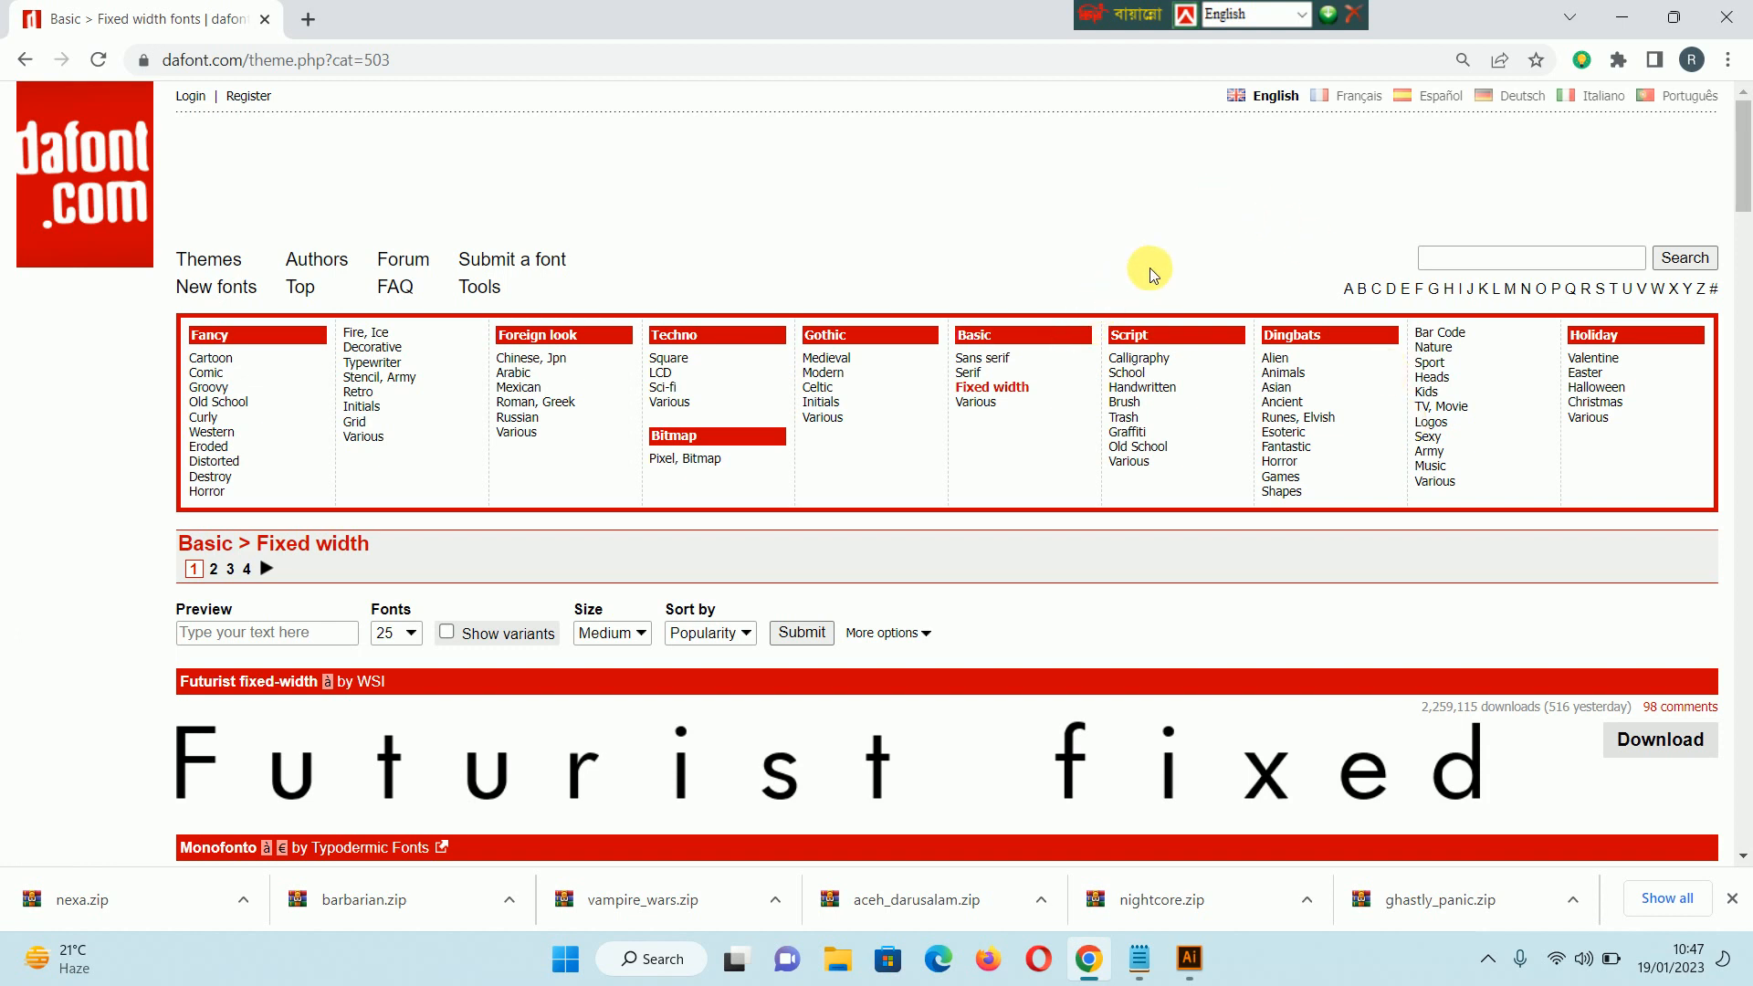
left_click(1139, 404)
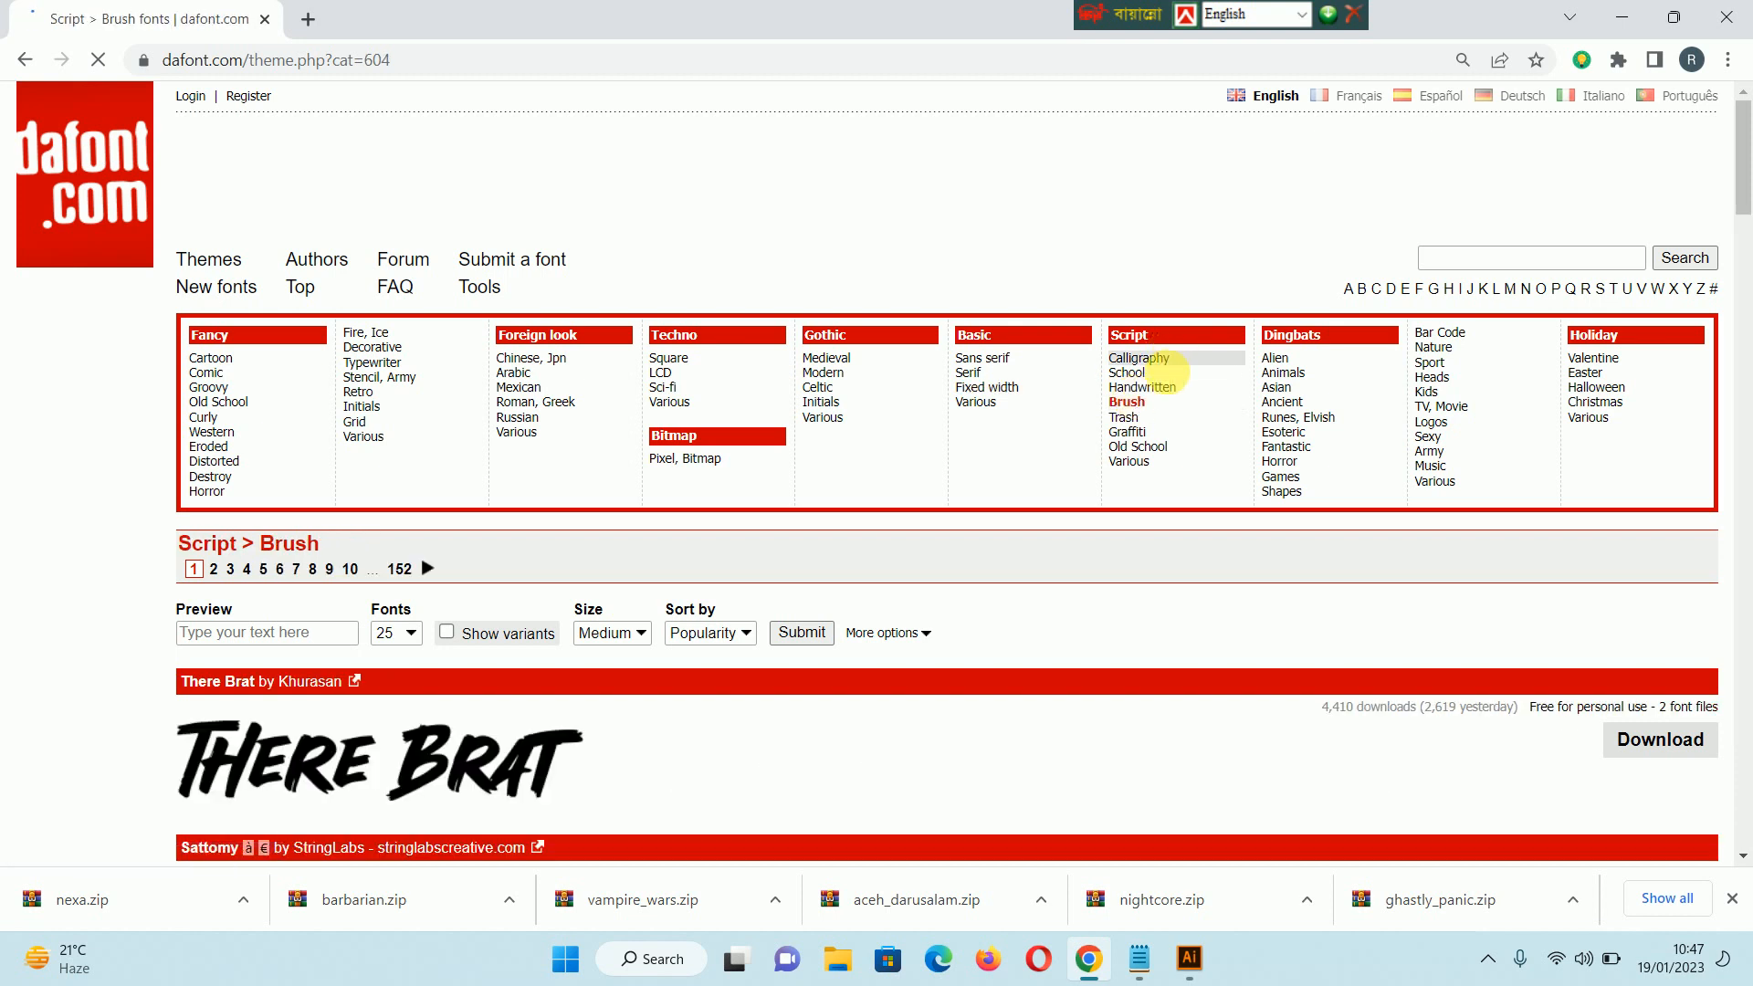
left_click(1168, 372)
left_click(1156, 358)
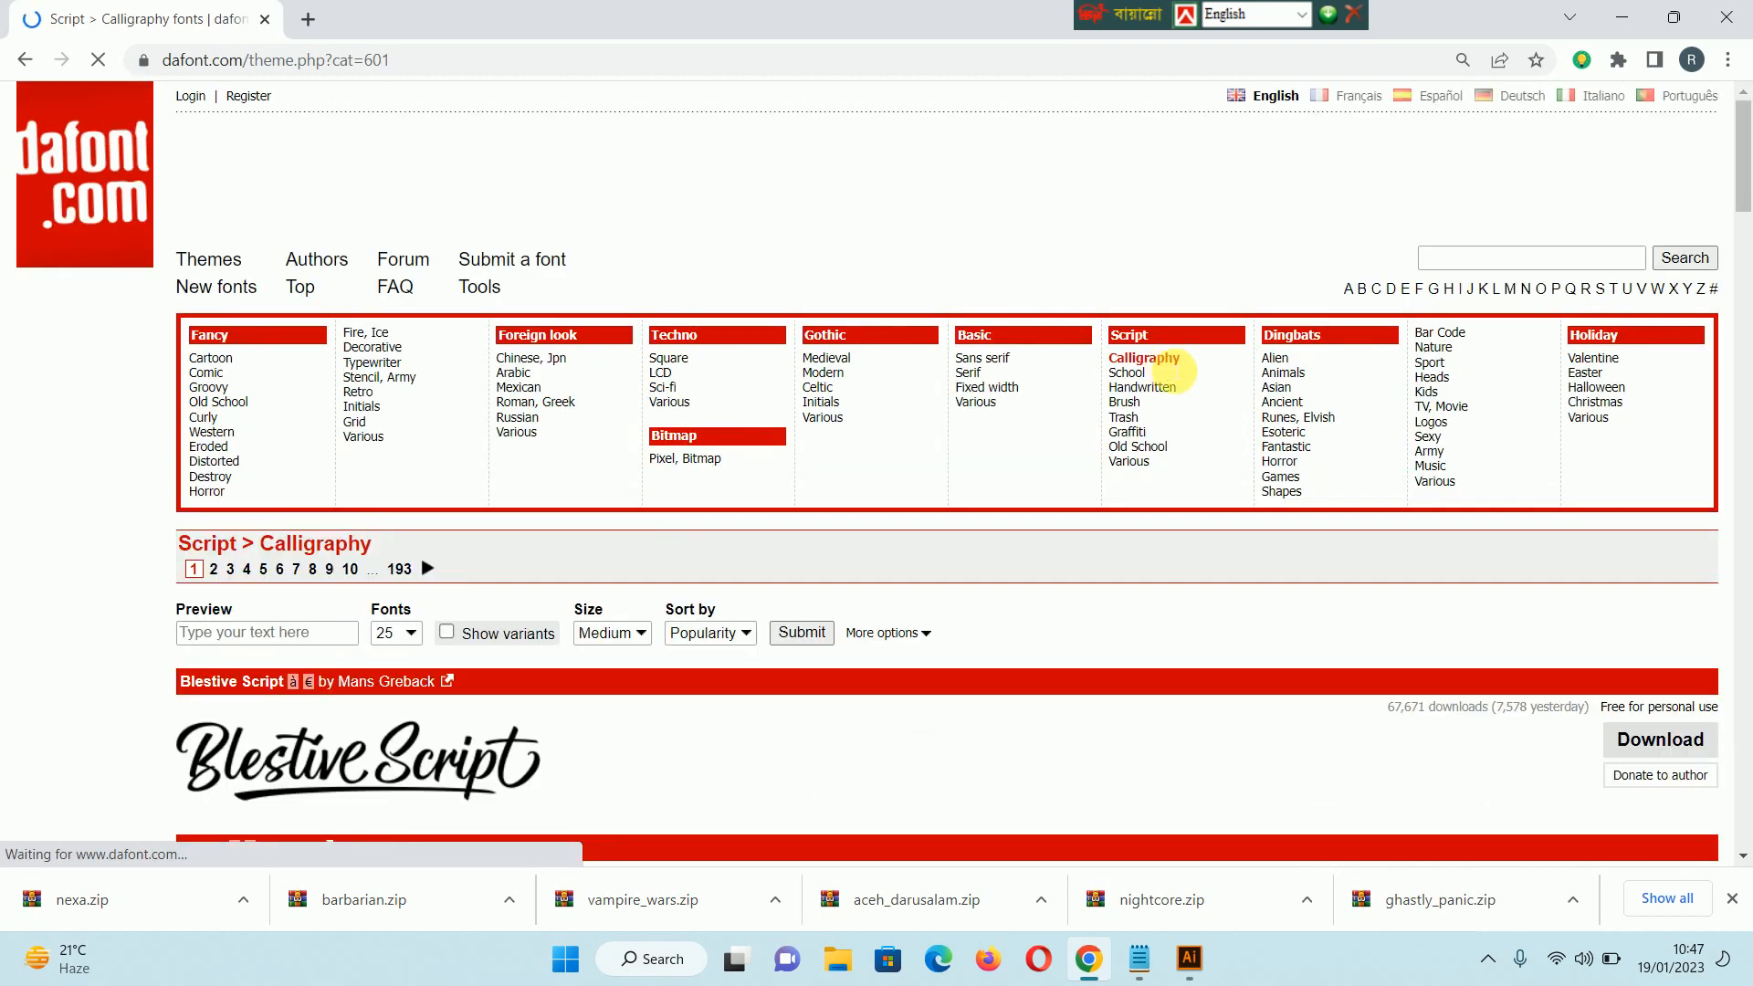
- Look through the font samples on the first page of the Calligraphy category
scroll(1159, 419, "down", 7)
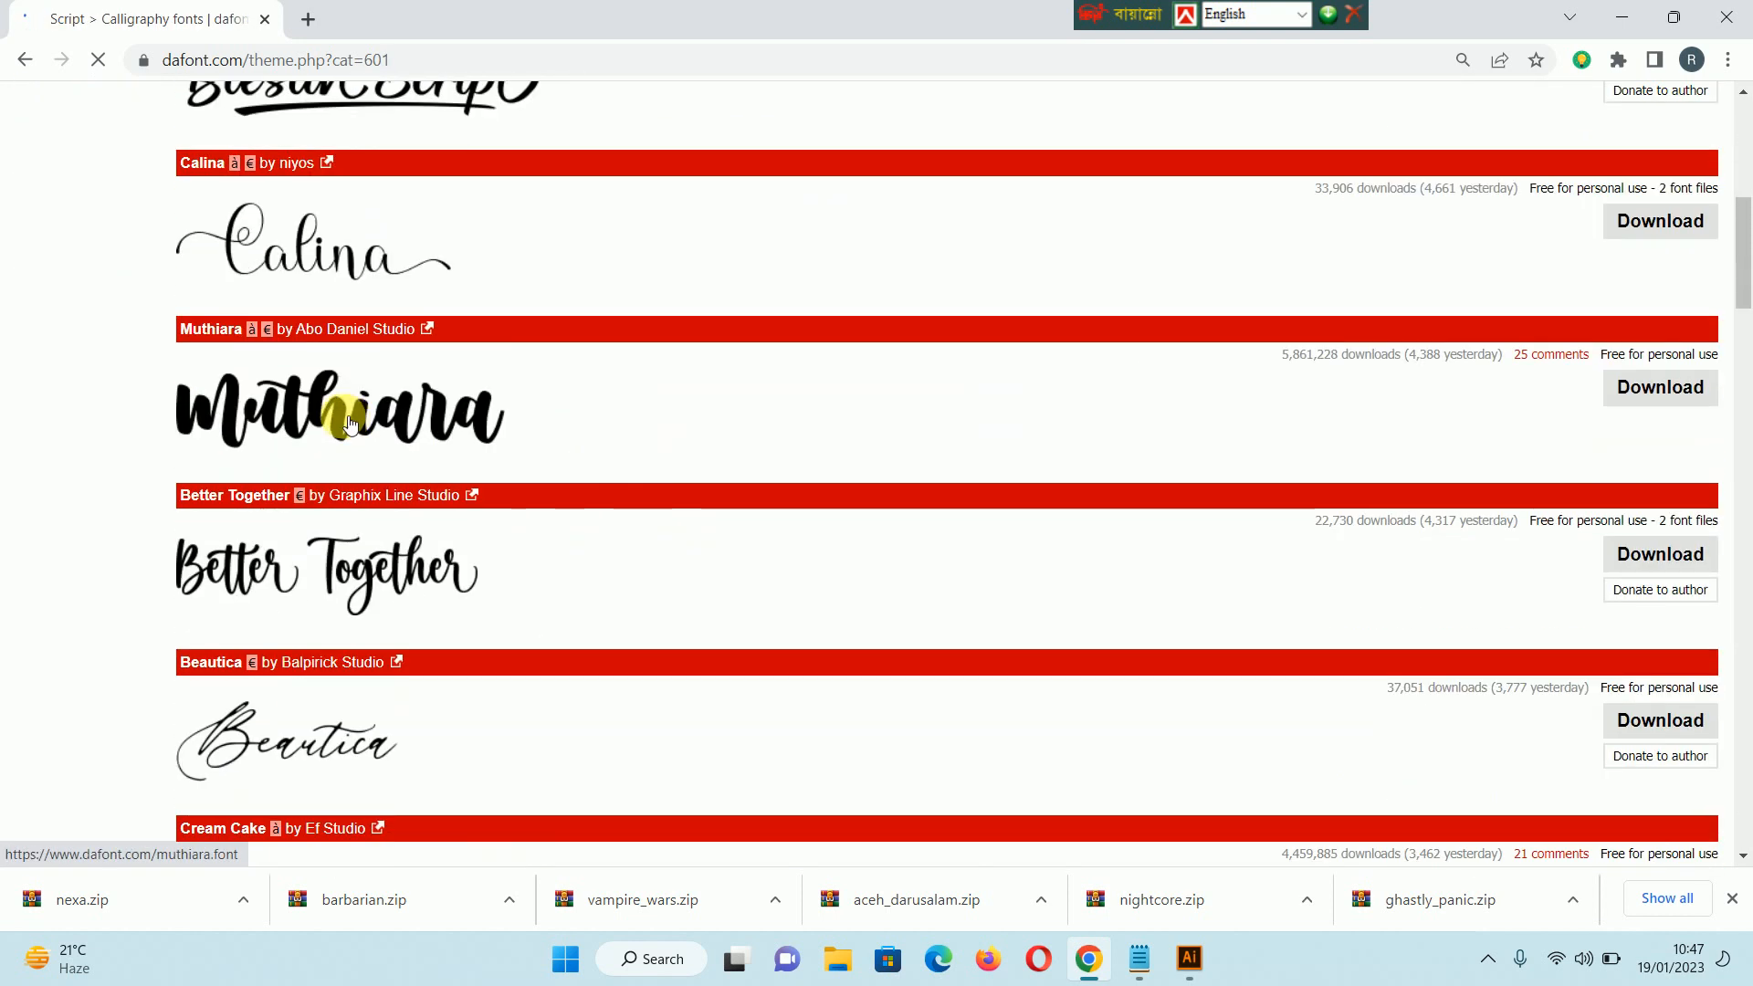
scroll(287, 577, "down", 10)
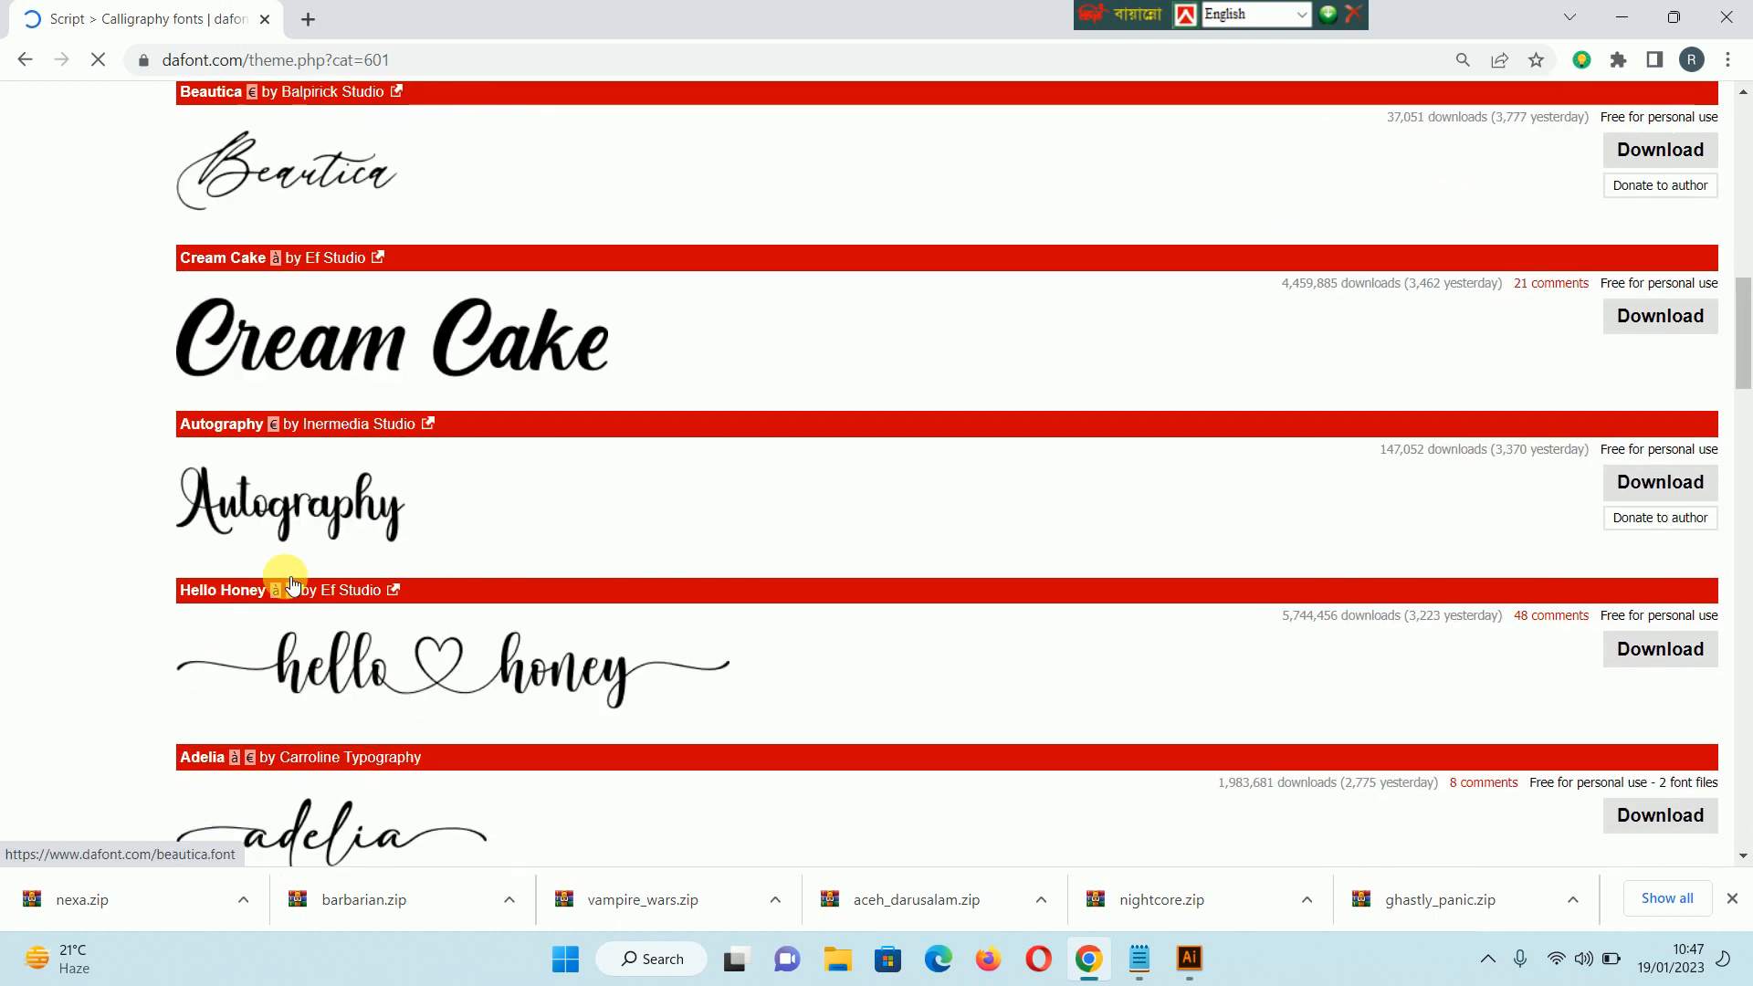
scroll(292, 584, "down", 13)
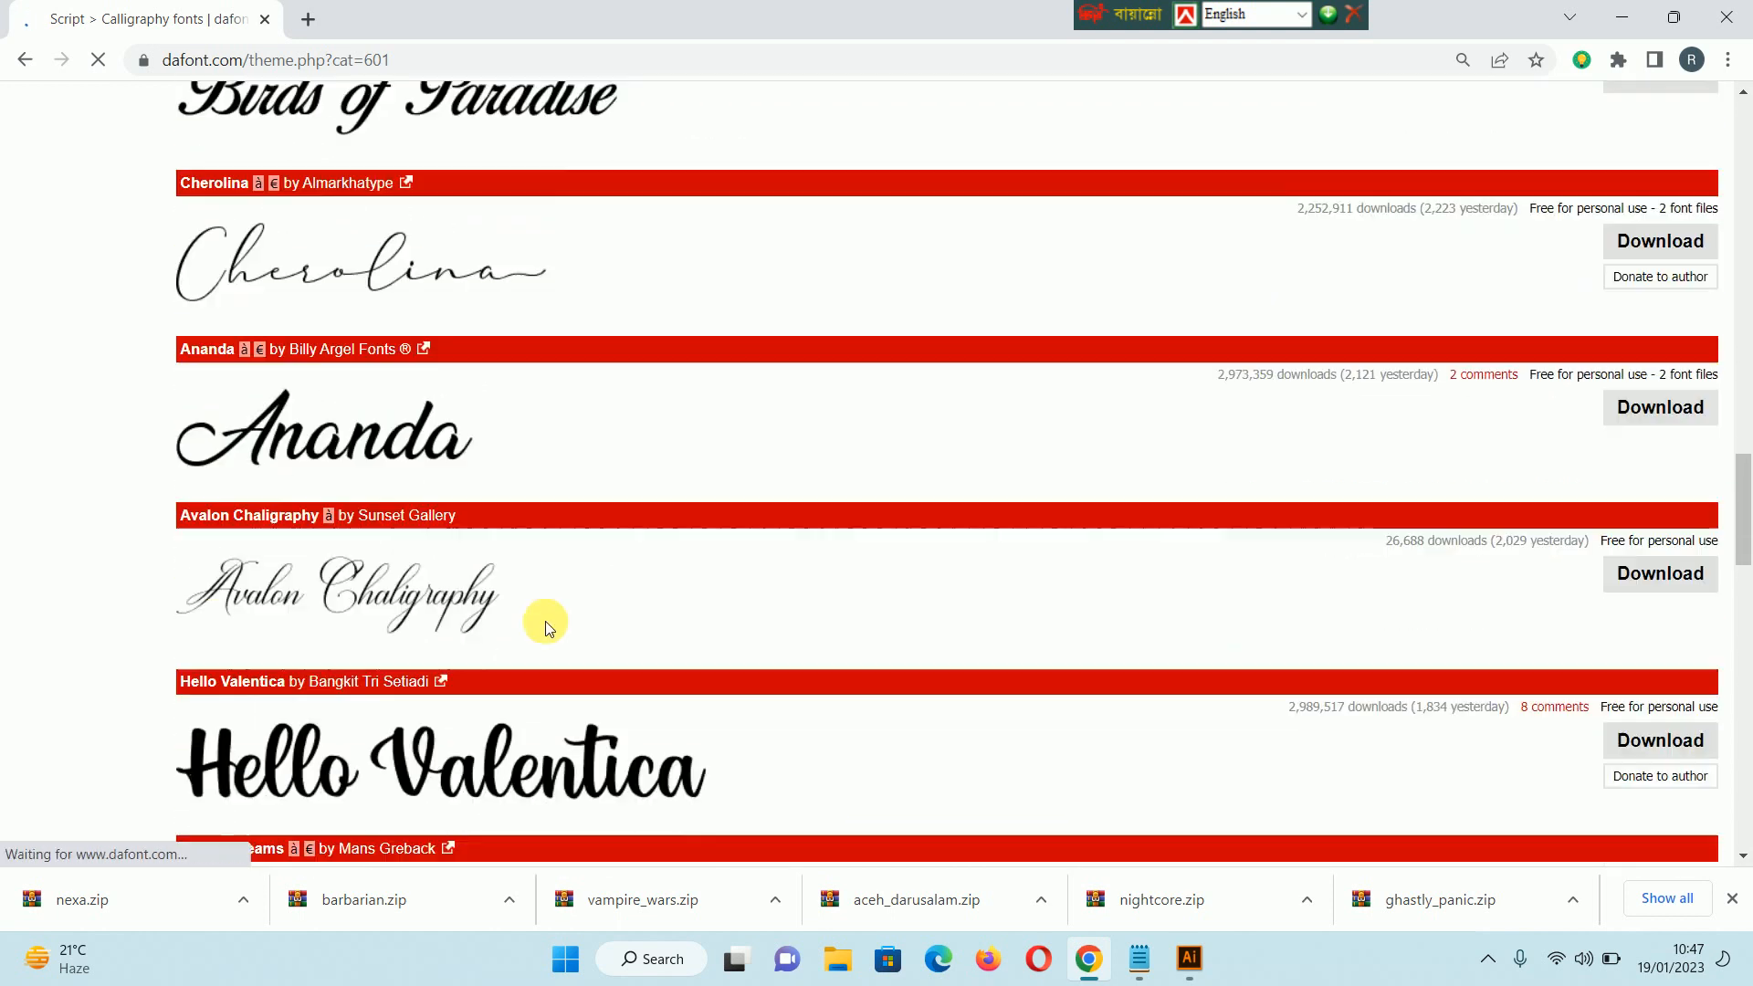
scroll(545, 621, "down", 12)
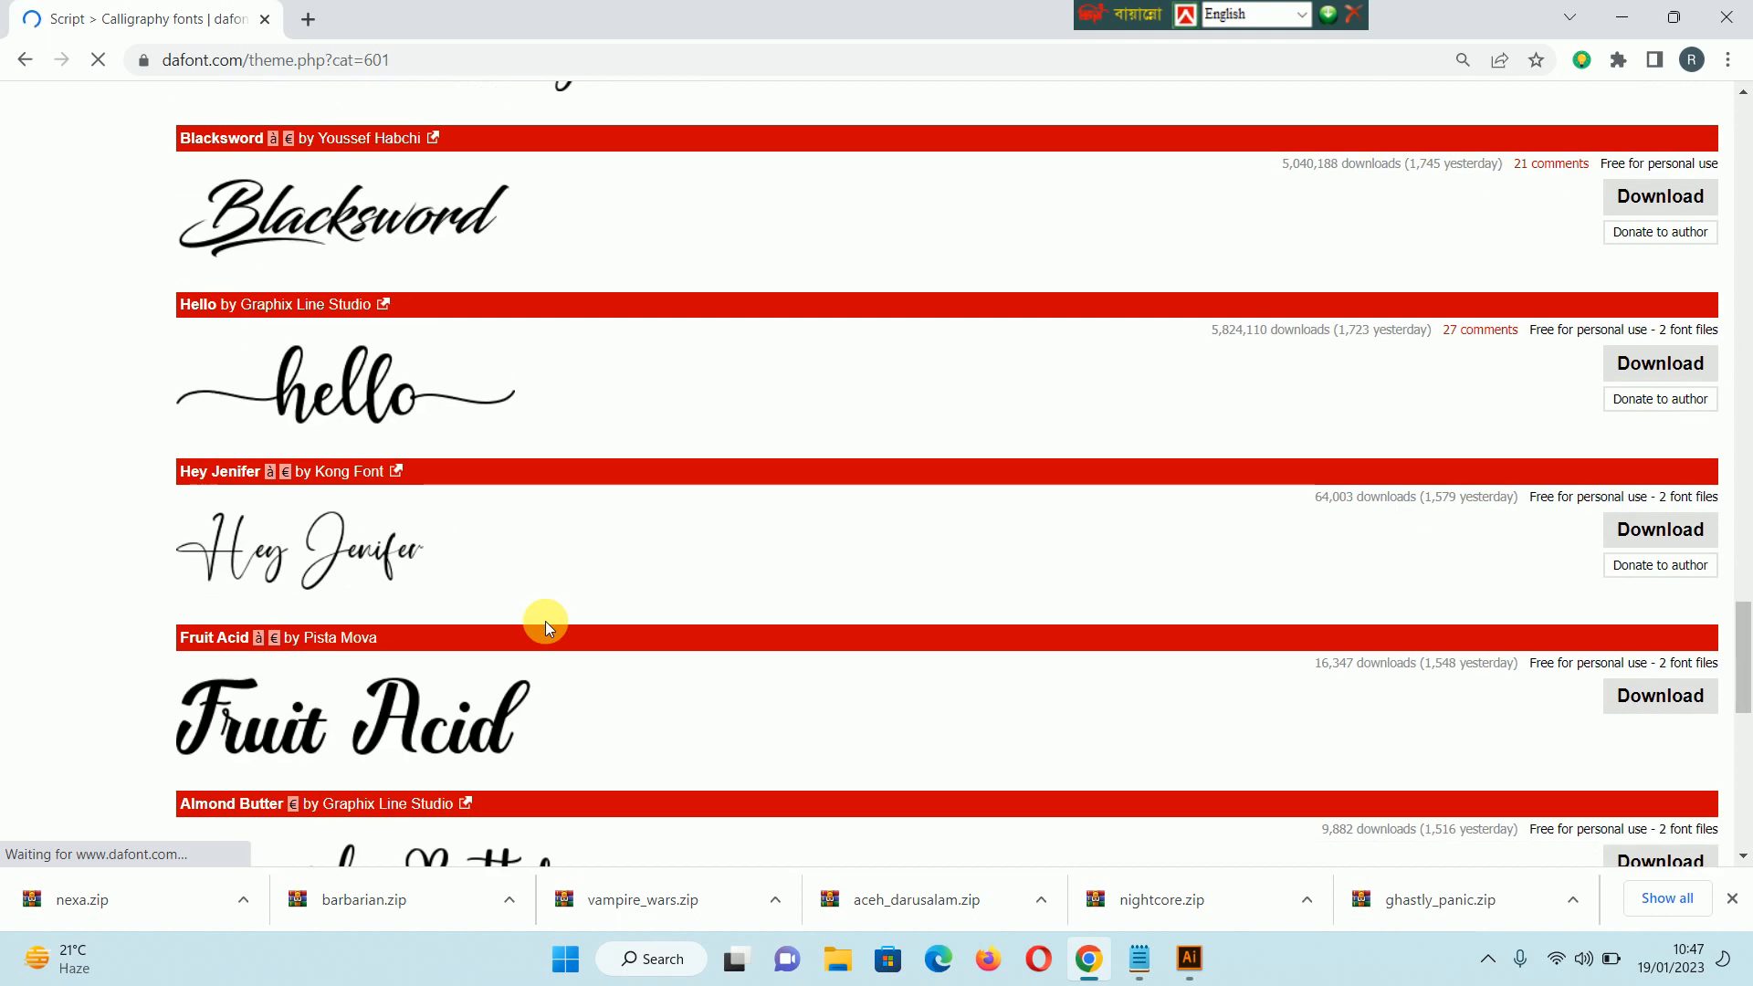
scroll(546, 626, "down", 7)
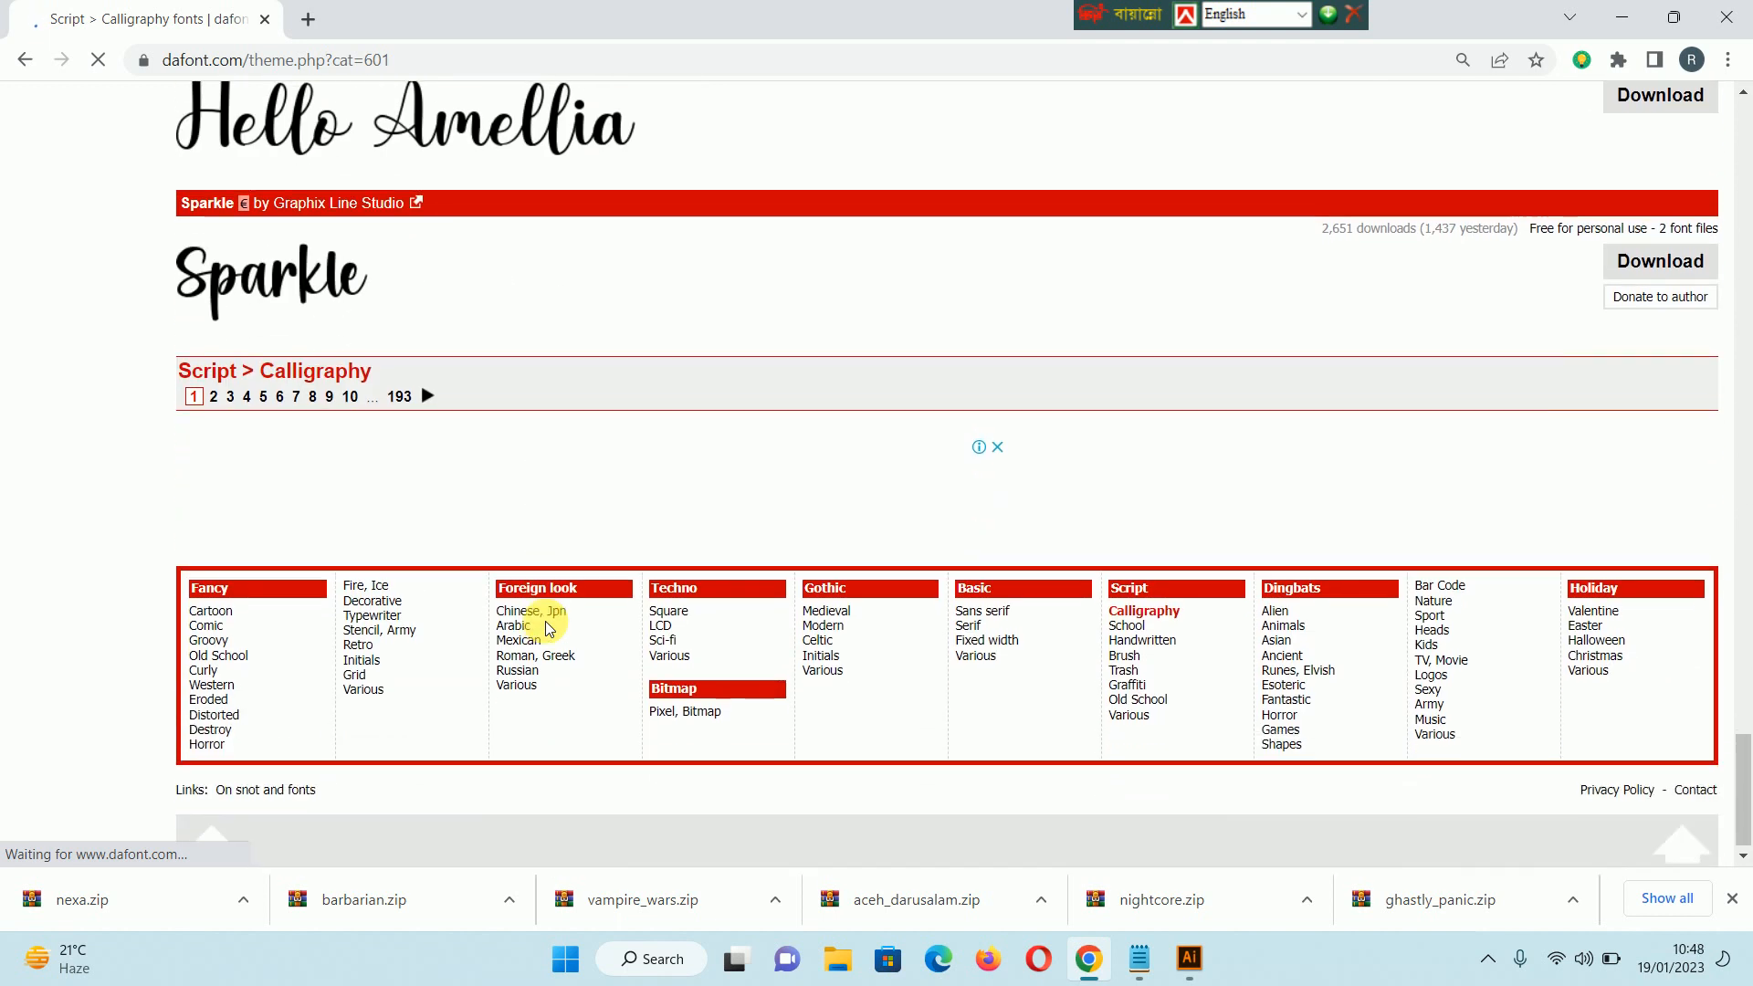
scroll(553, 628, "up", 20)
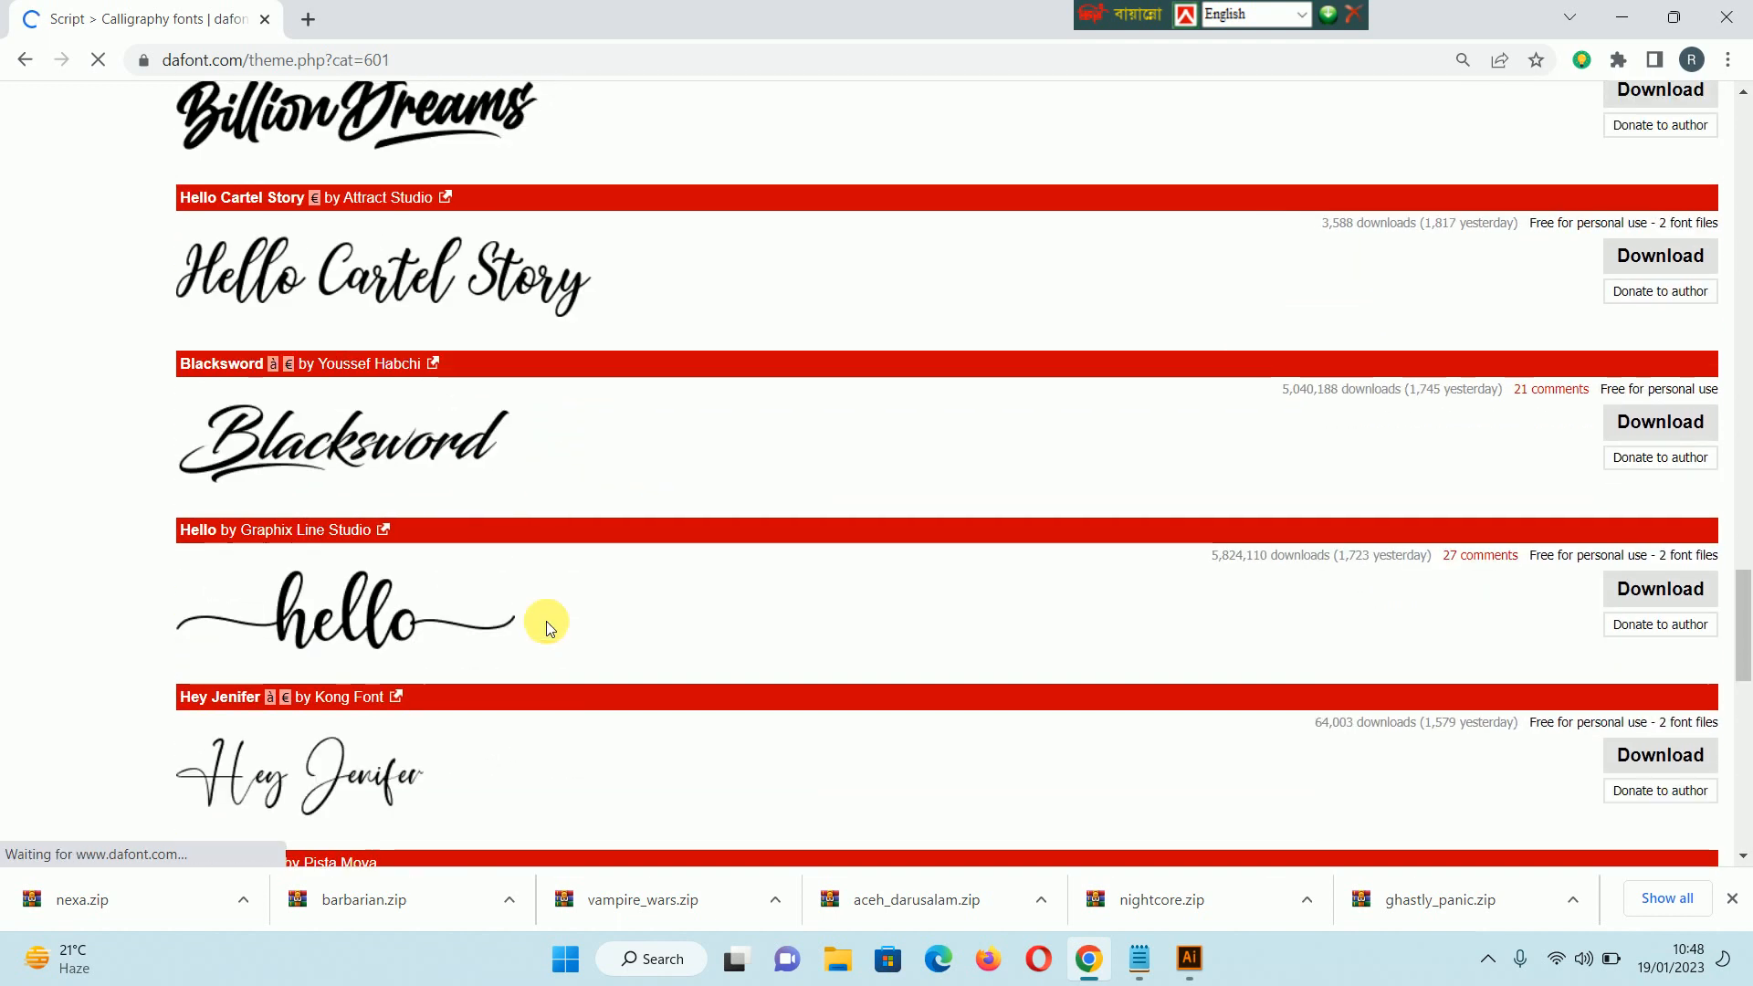
scroll(553, 628, "down", 1)
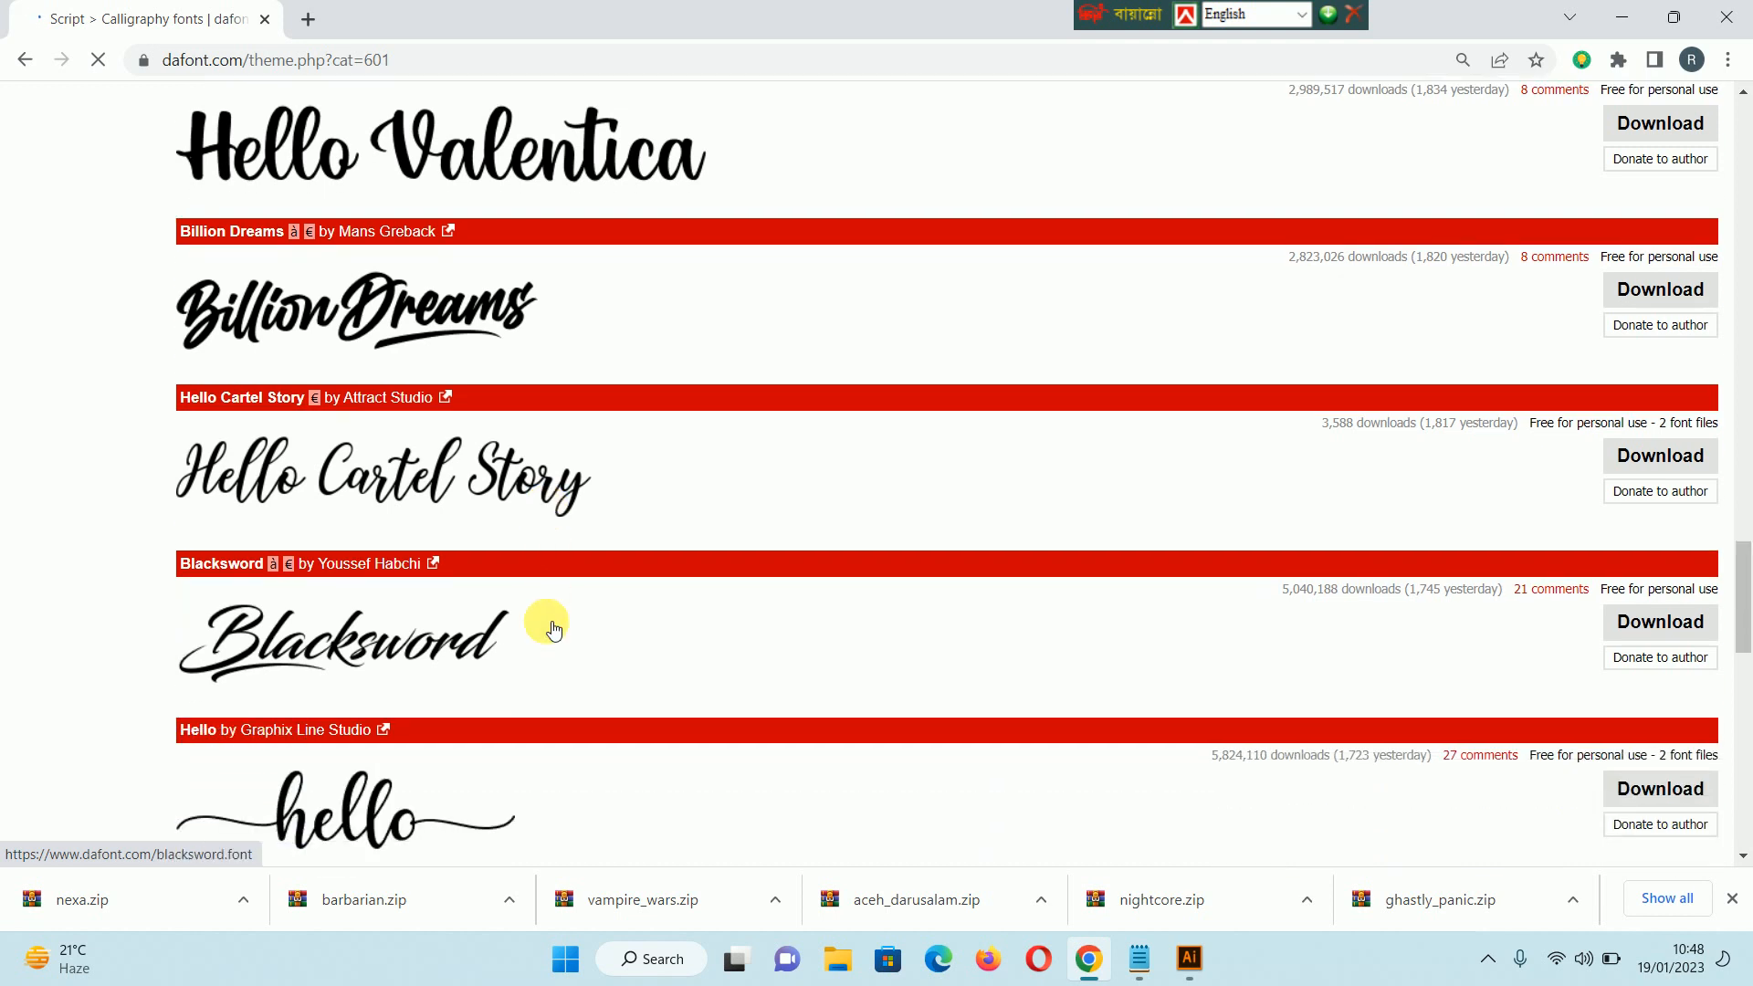
scroll(552, 628, "up", 7)
scroll(553, 628, "up", 1)
scroll(552, 629, "down", 2)
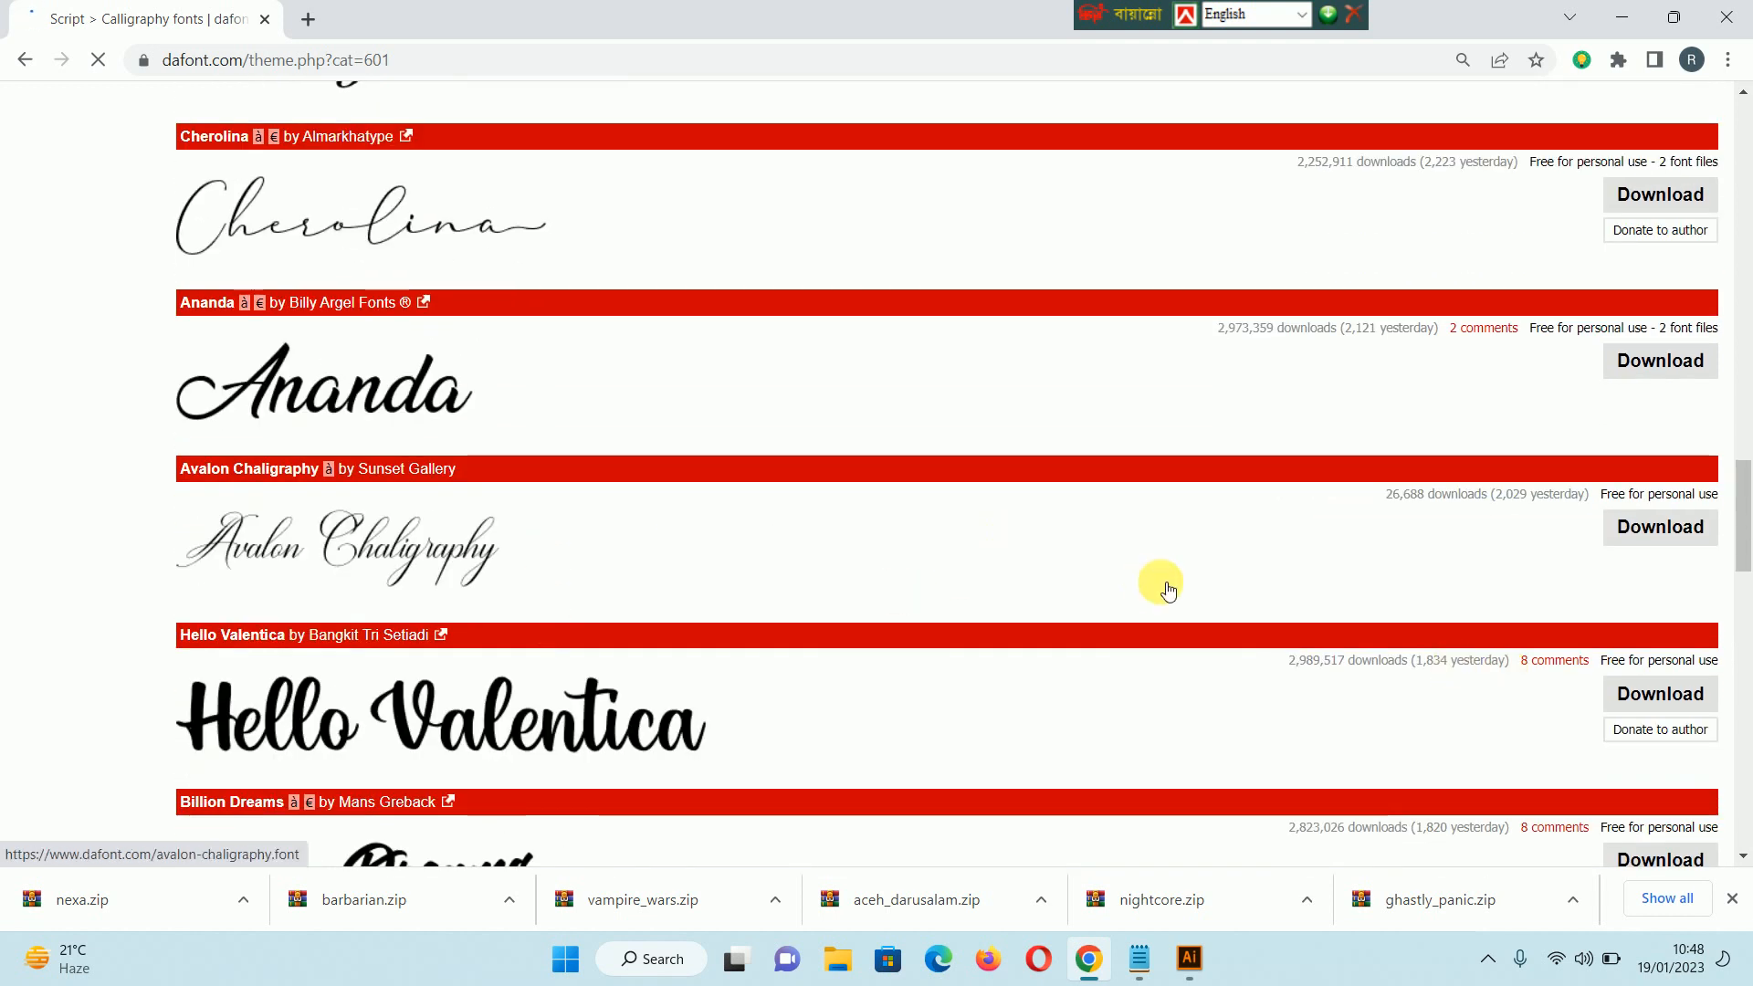
- Open the Script > School category, look through its first font samples and return to the category list
scroll(1680, 448, "up", 20)
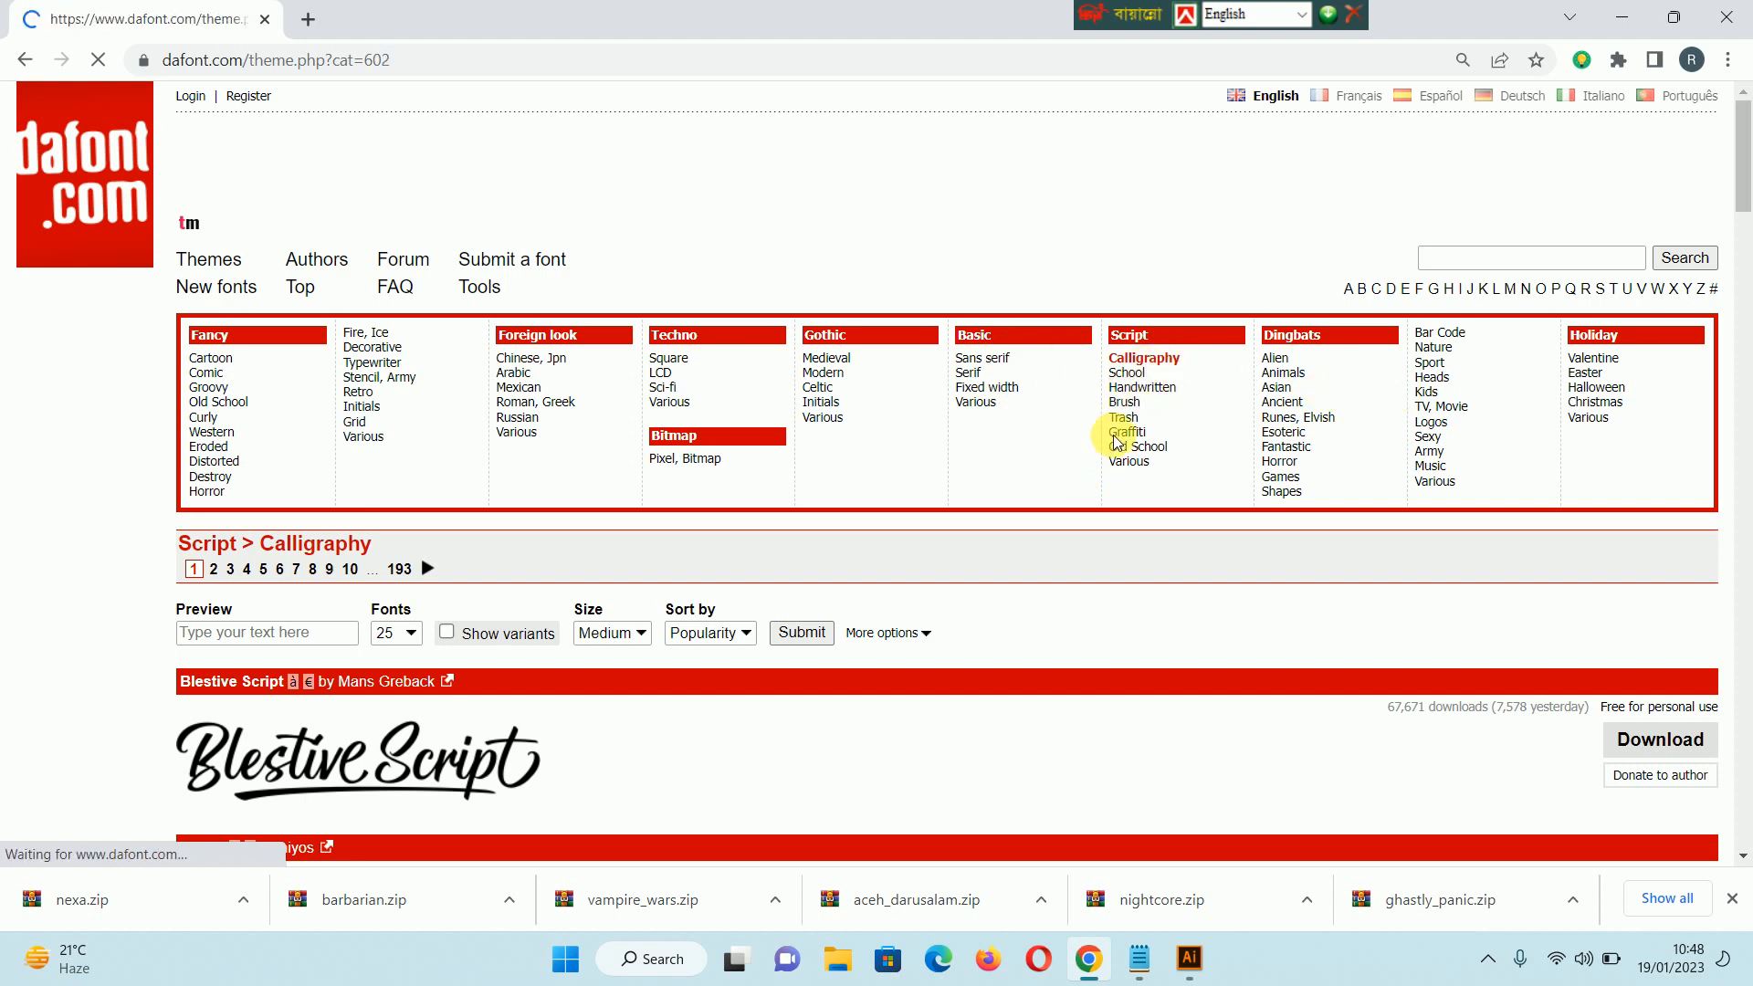
scroll(822, 560, "down", 6)
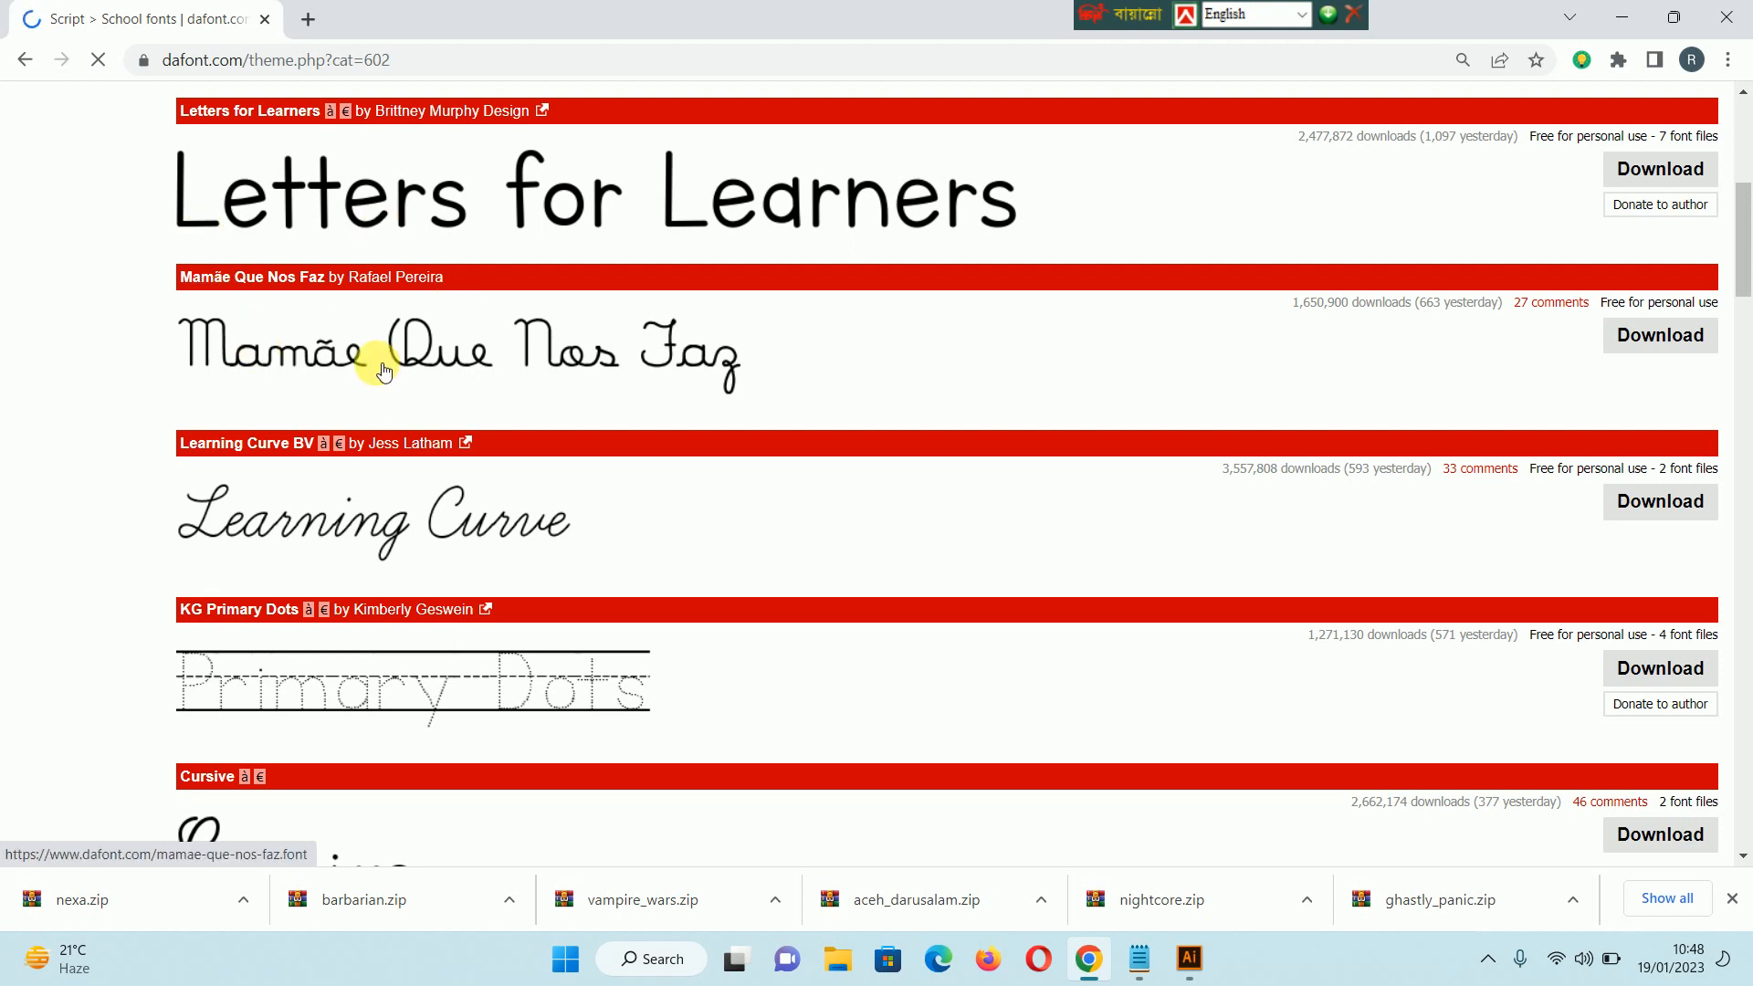
scroll(567, 364, "up", 4)
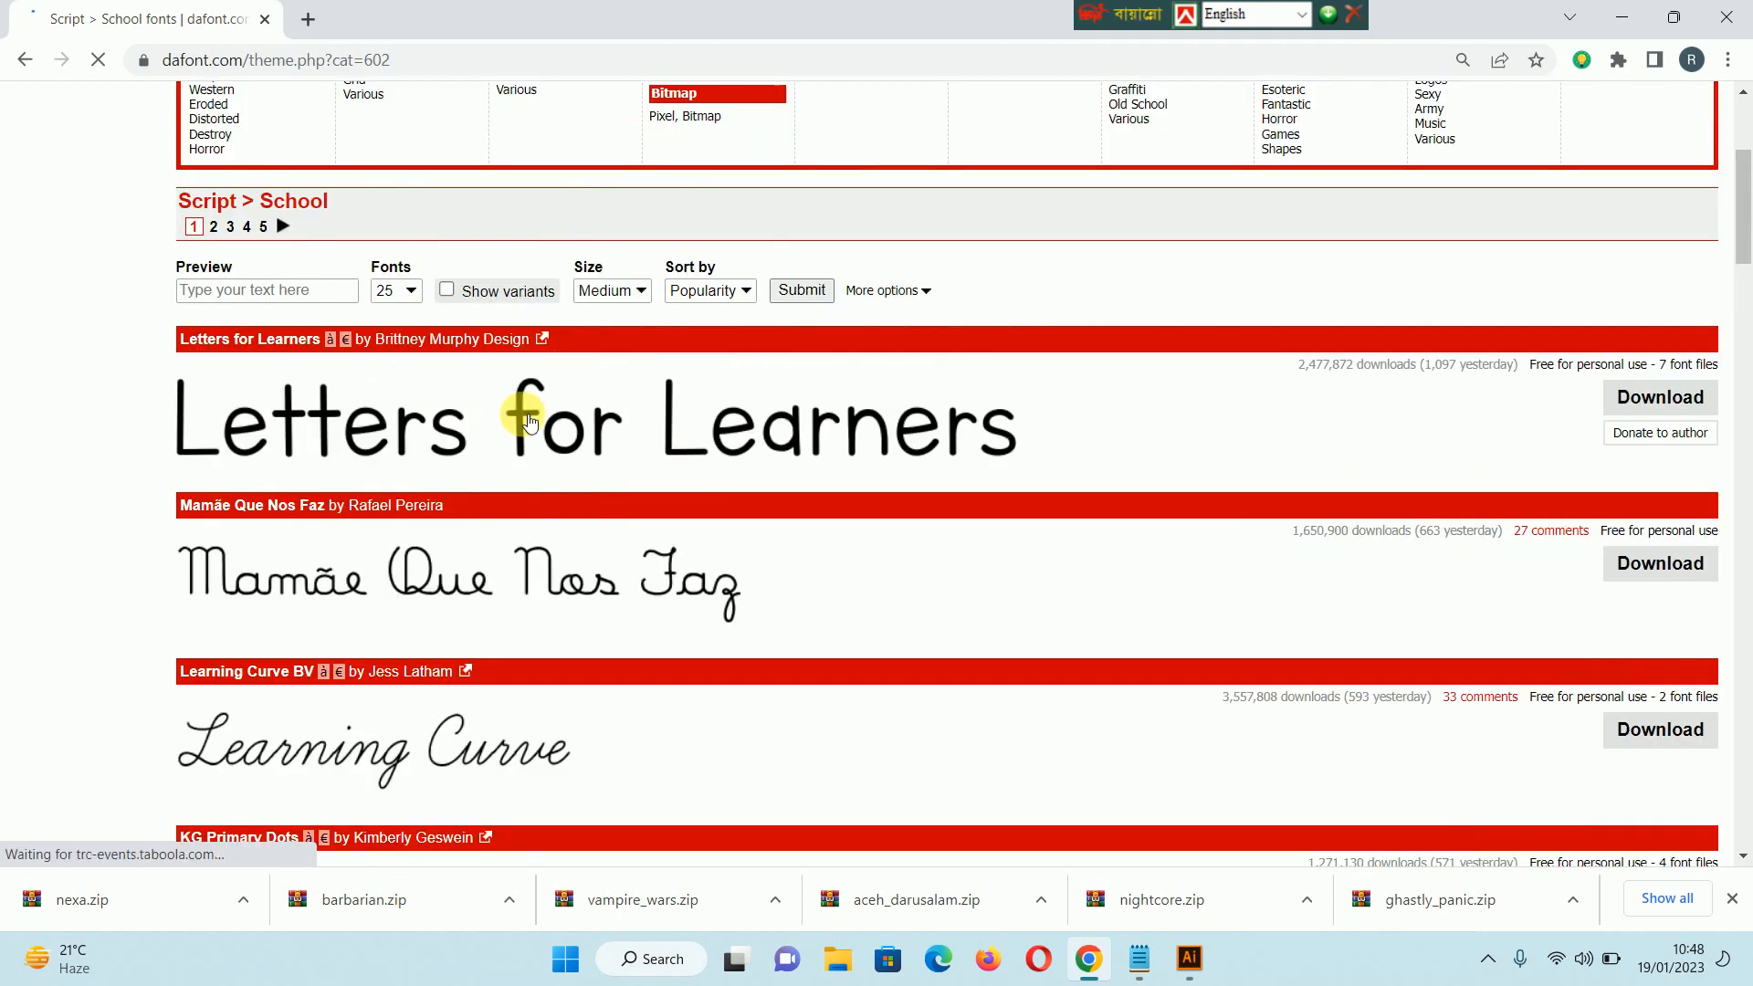
scroll(618, 500, "down", 5)
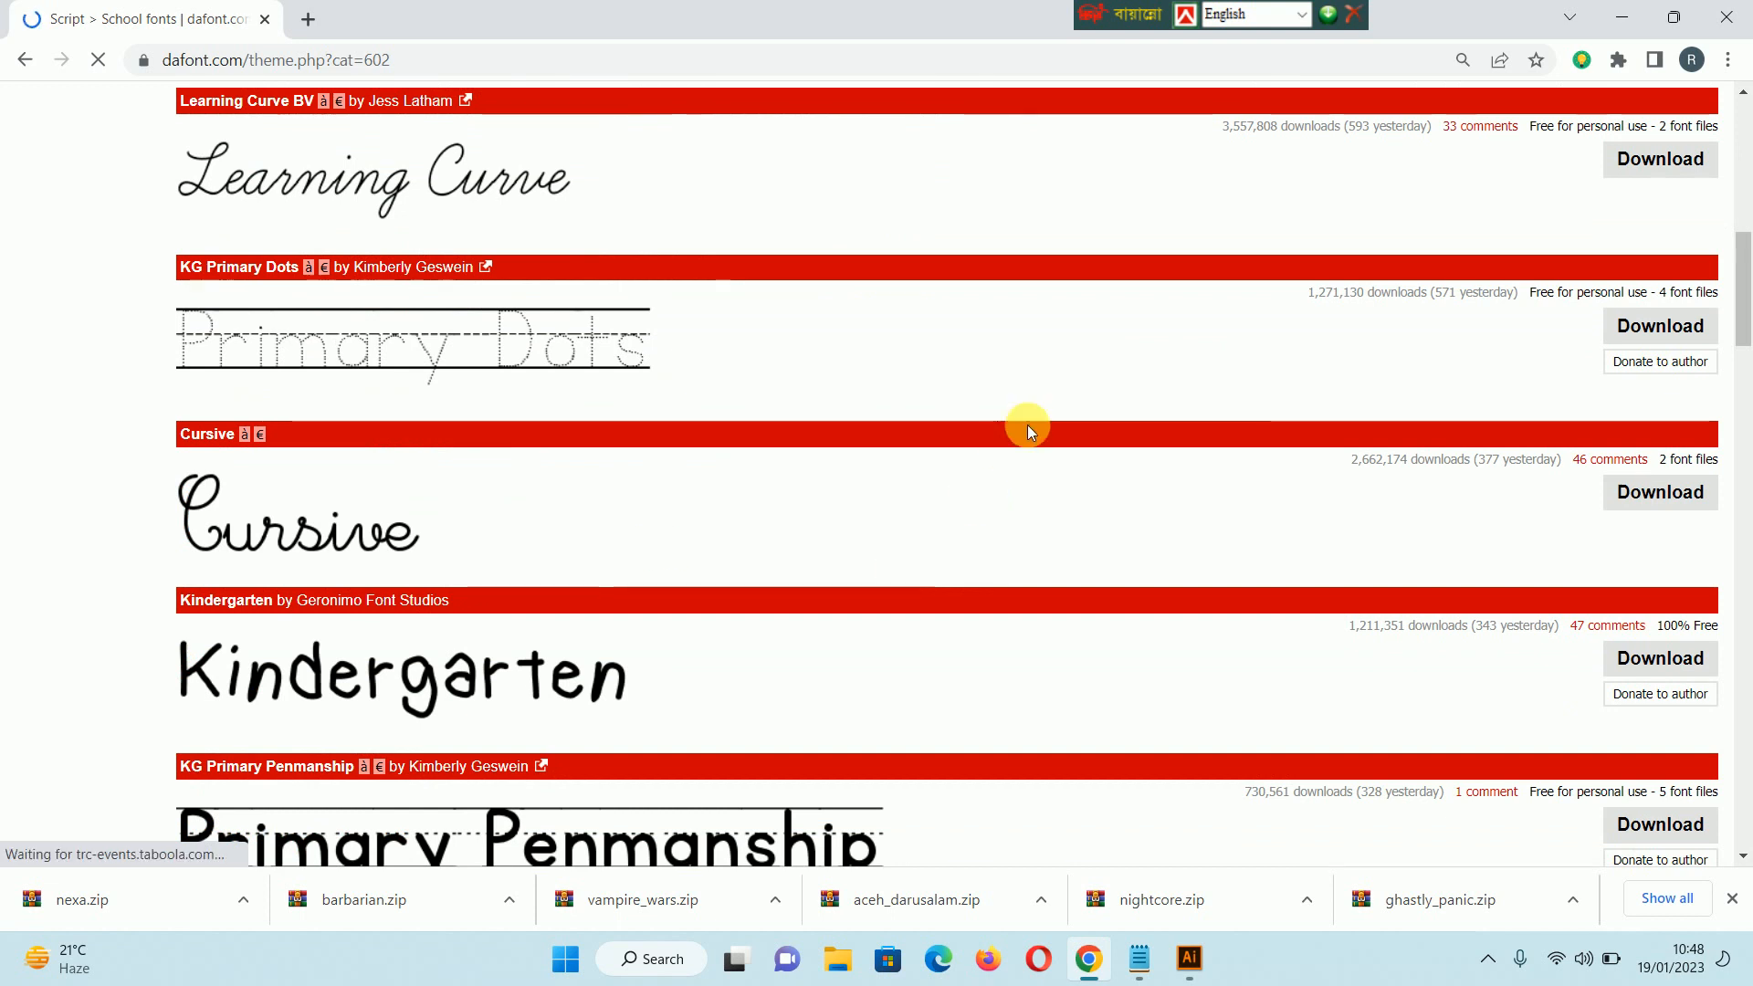
scroll(1313, 447, "up", 4)
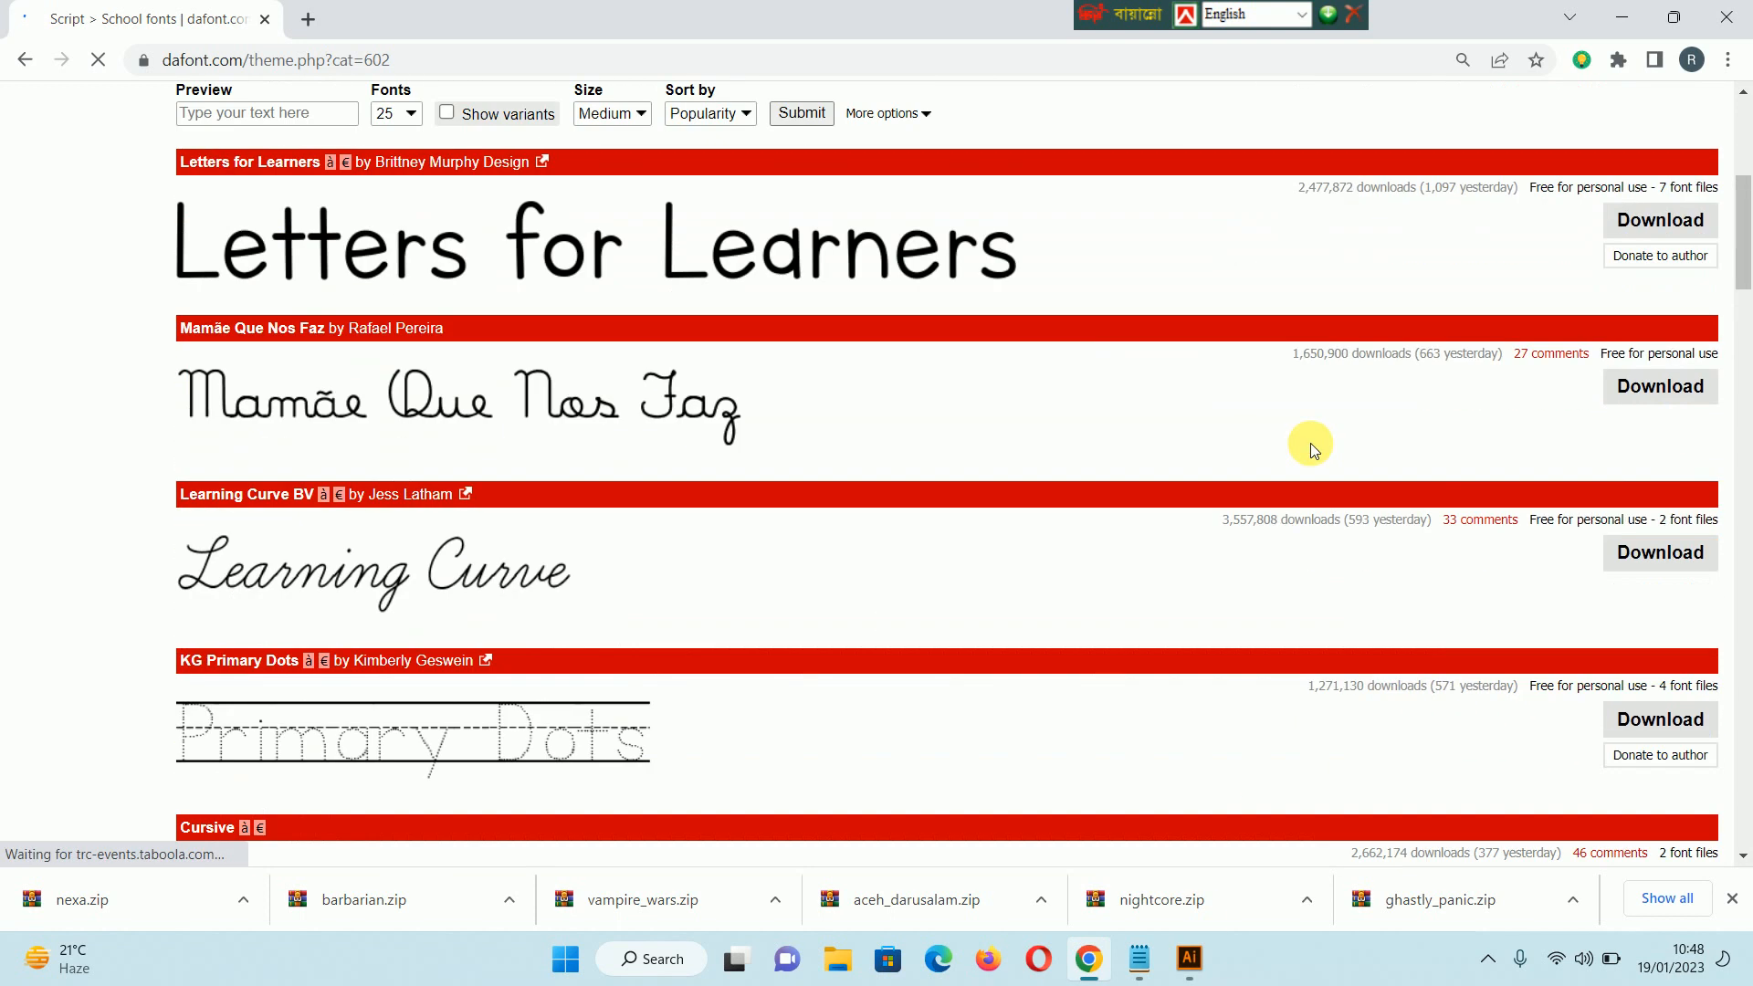
scroll(1312, 448, "up", 5)
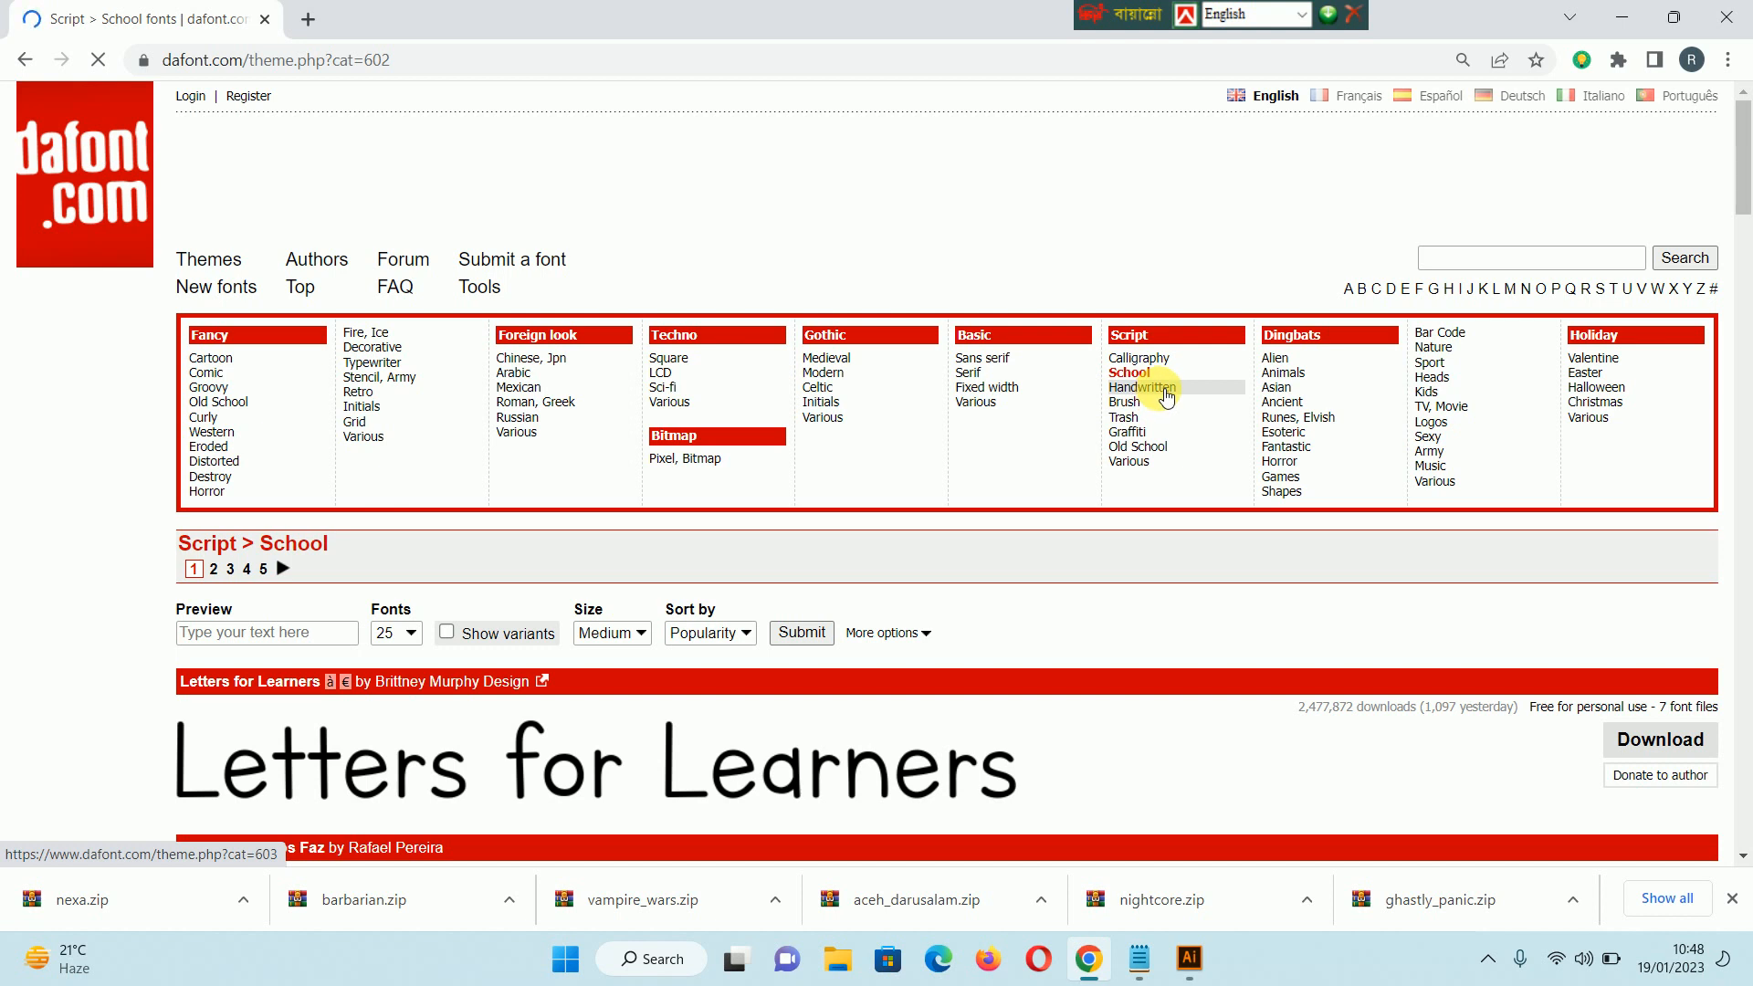
- Open the Script > Handwritten category, look through its samples and download the Creattion font
left_click(1168, 391)
scroll(931, 528, "down", 11)
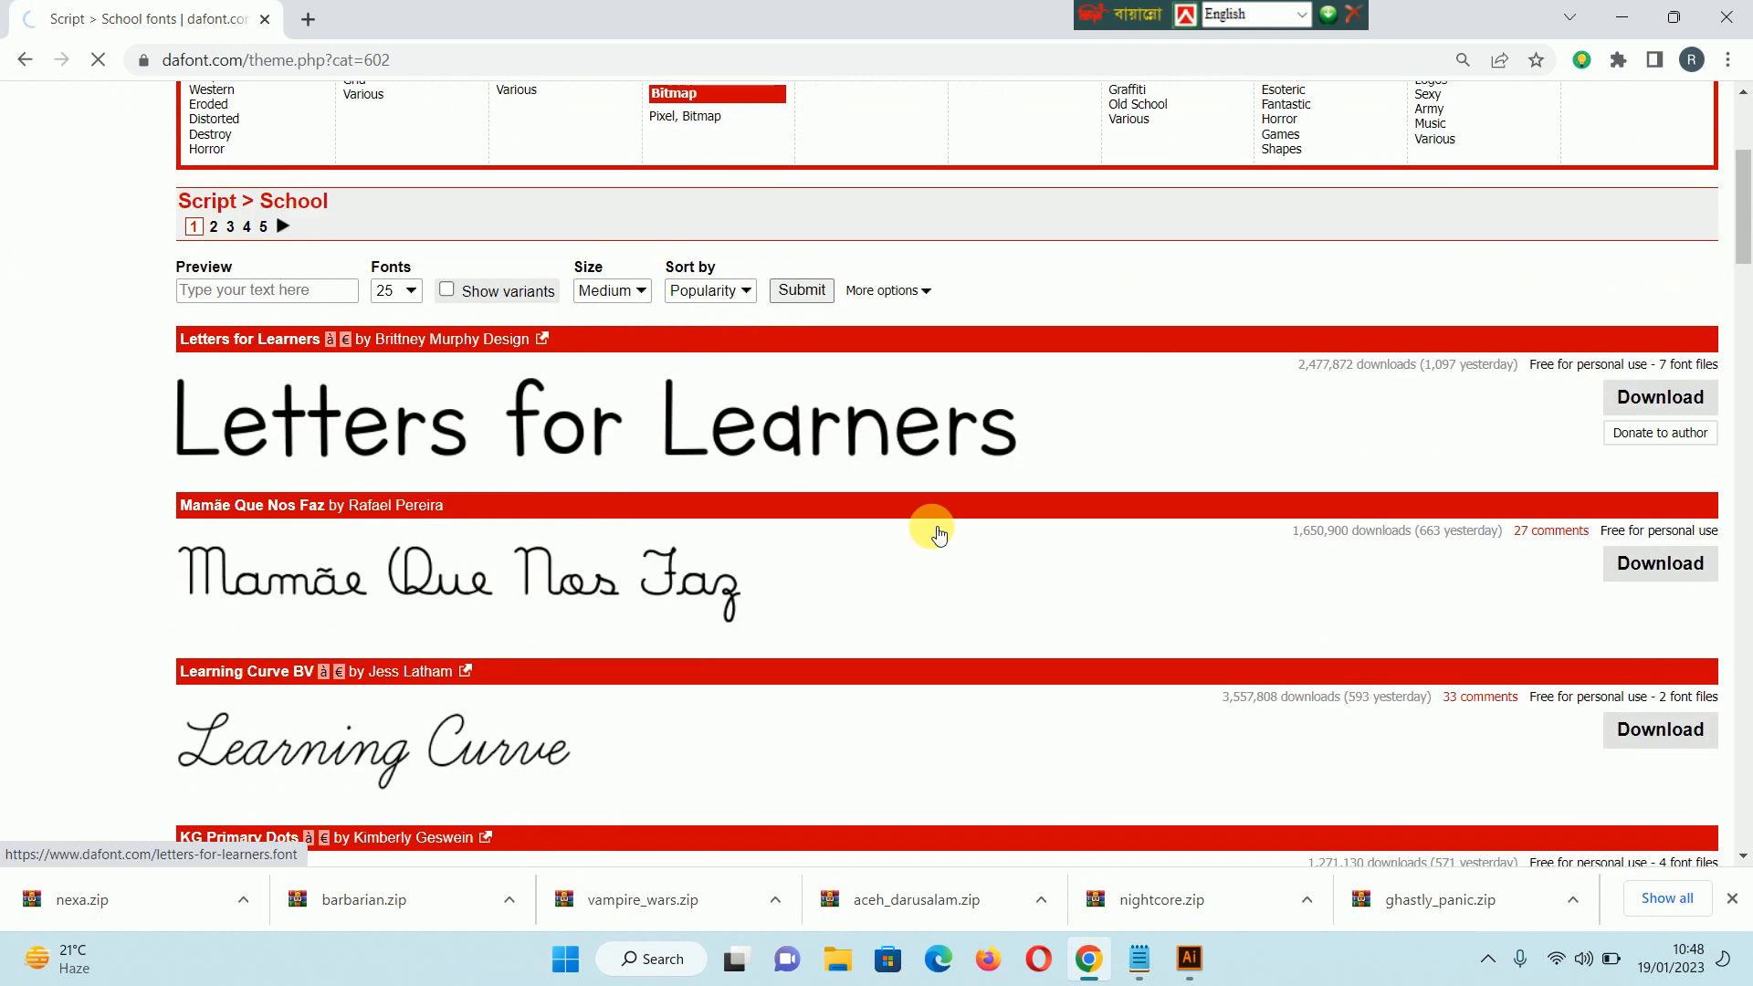
scroll(745, 492, "up", 7)
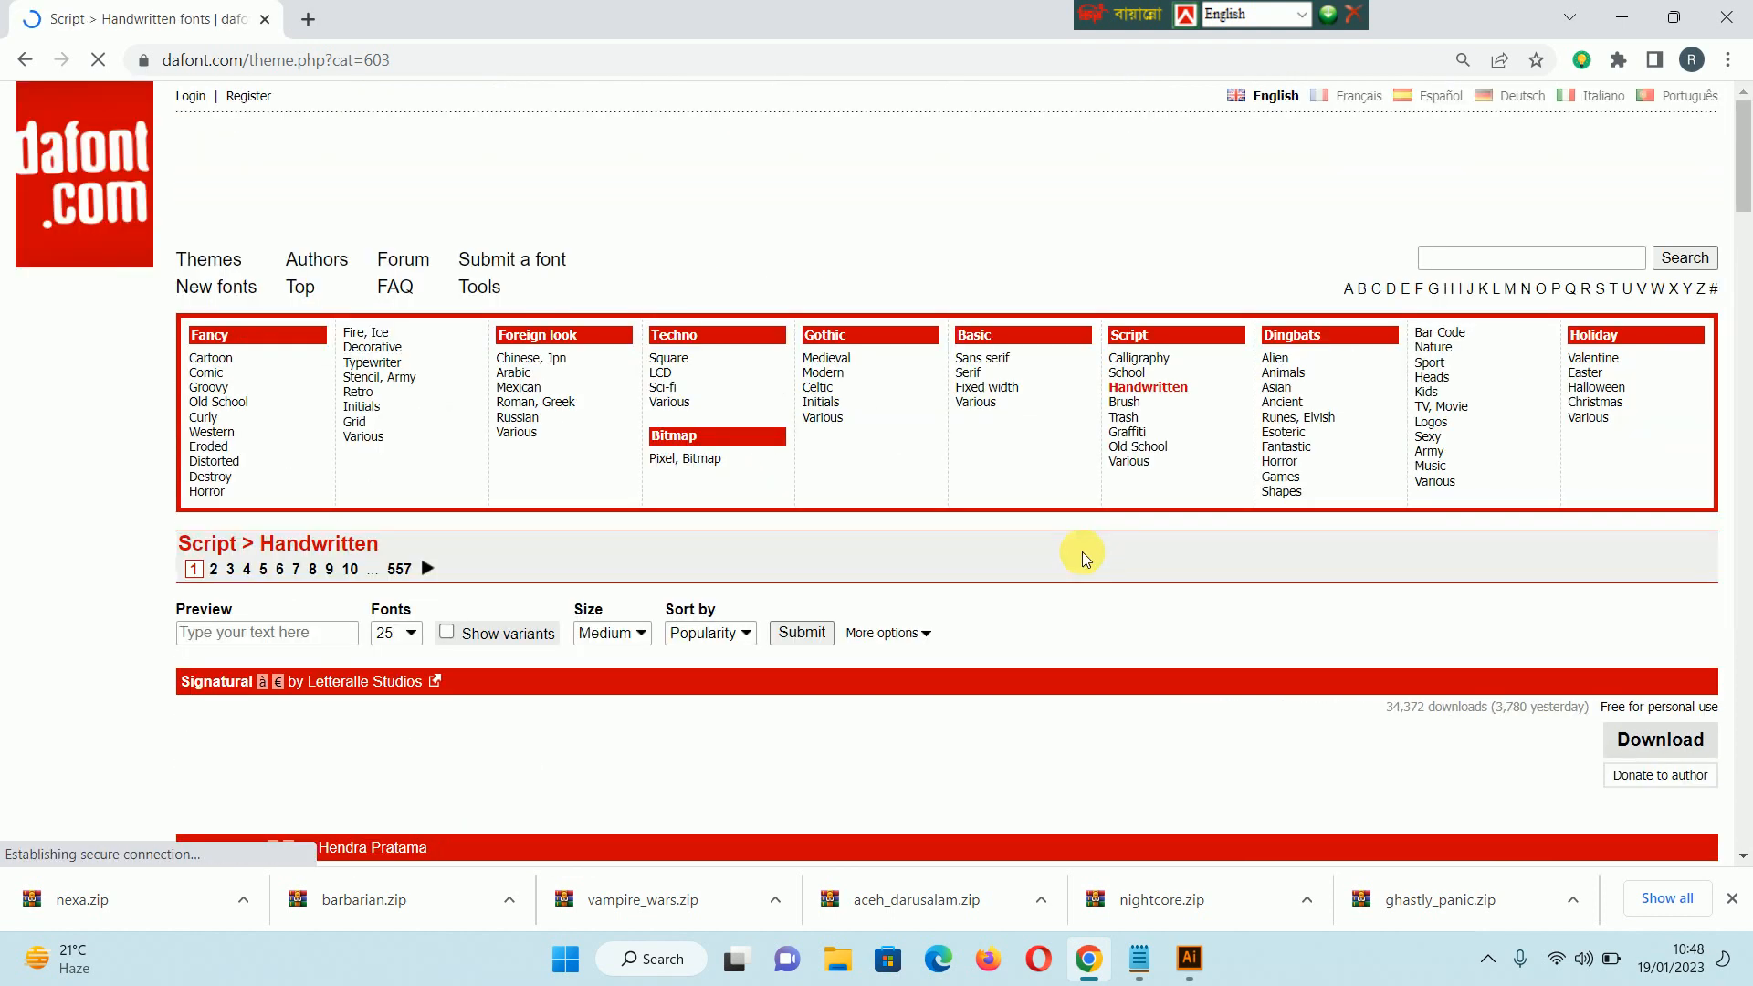
scroll(330, 609, "down", 4)
scroll(329, 608, "down", 5)
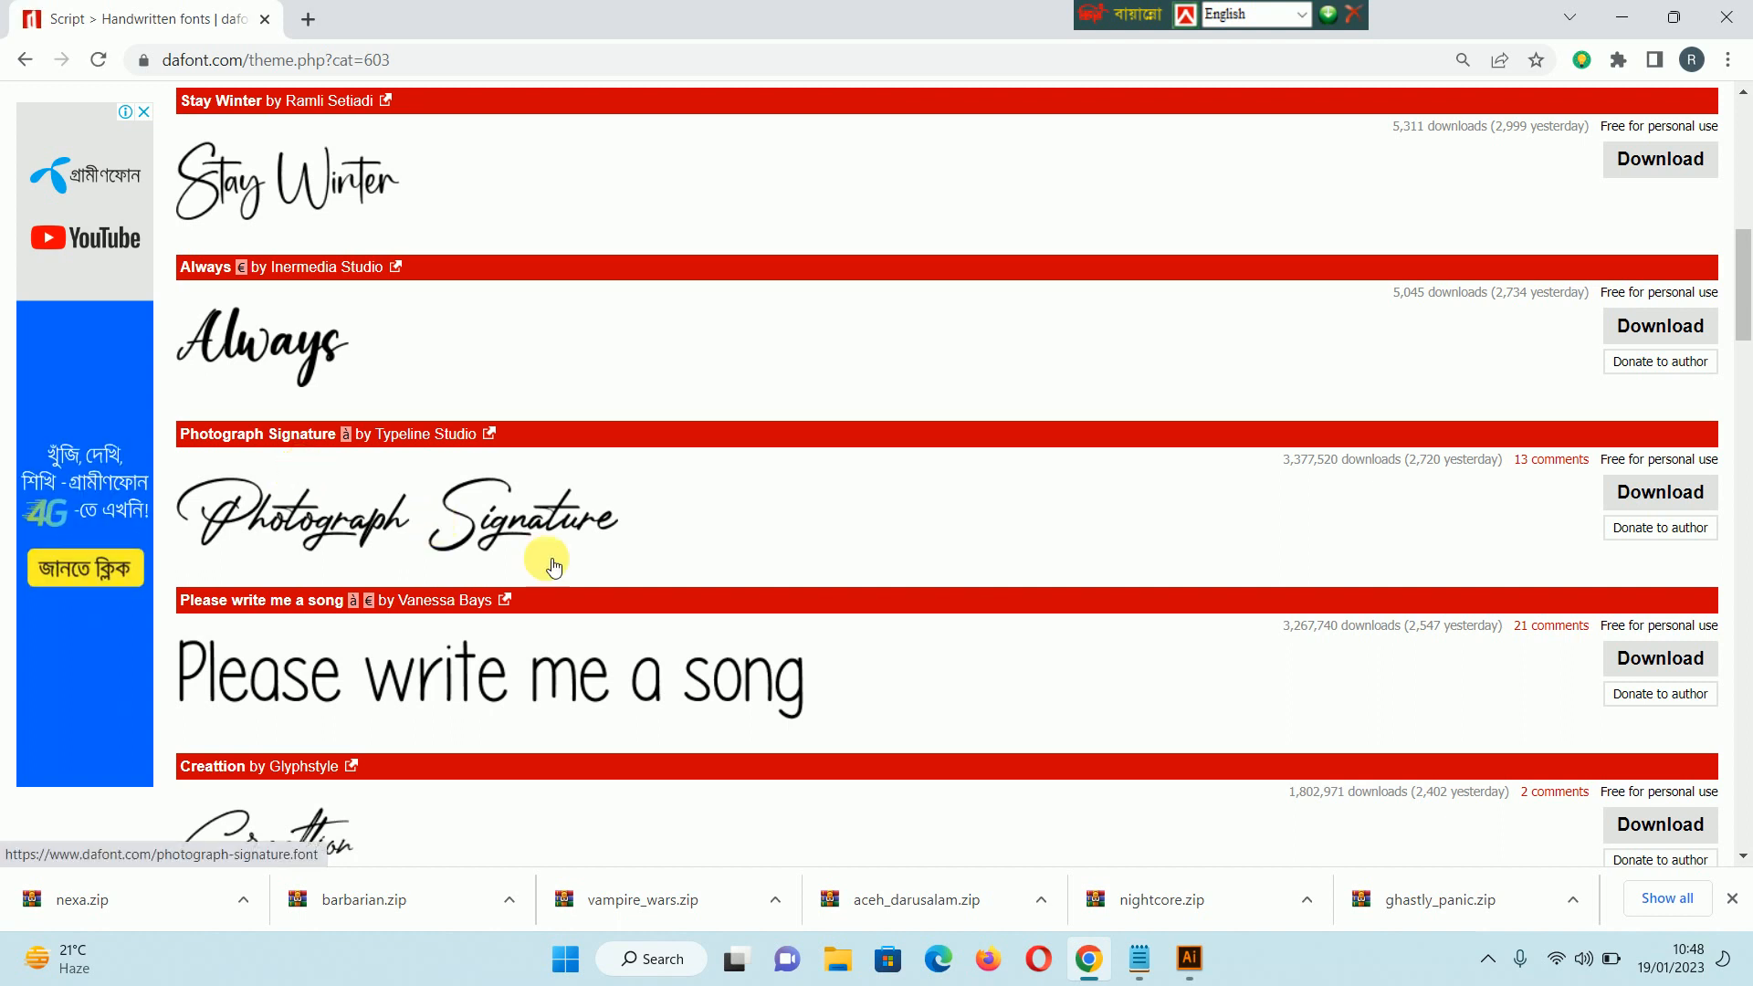
scroll(550, 564, "down", 4)
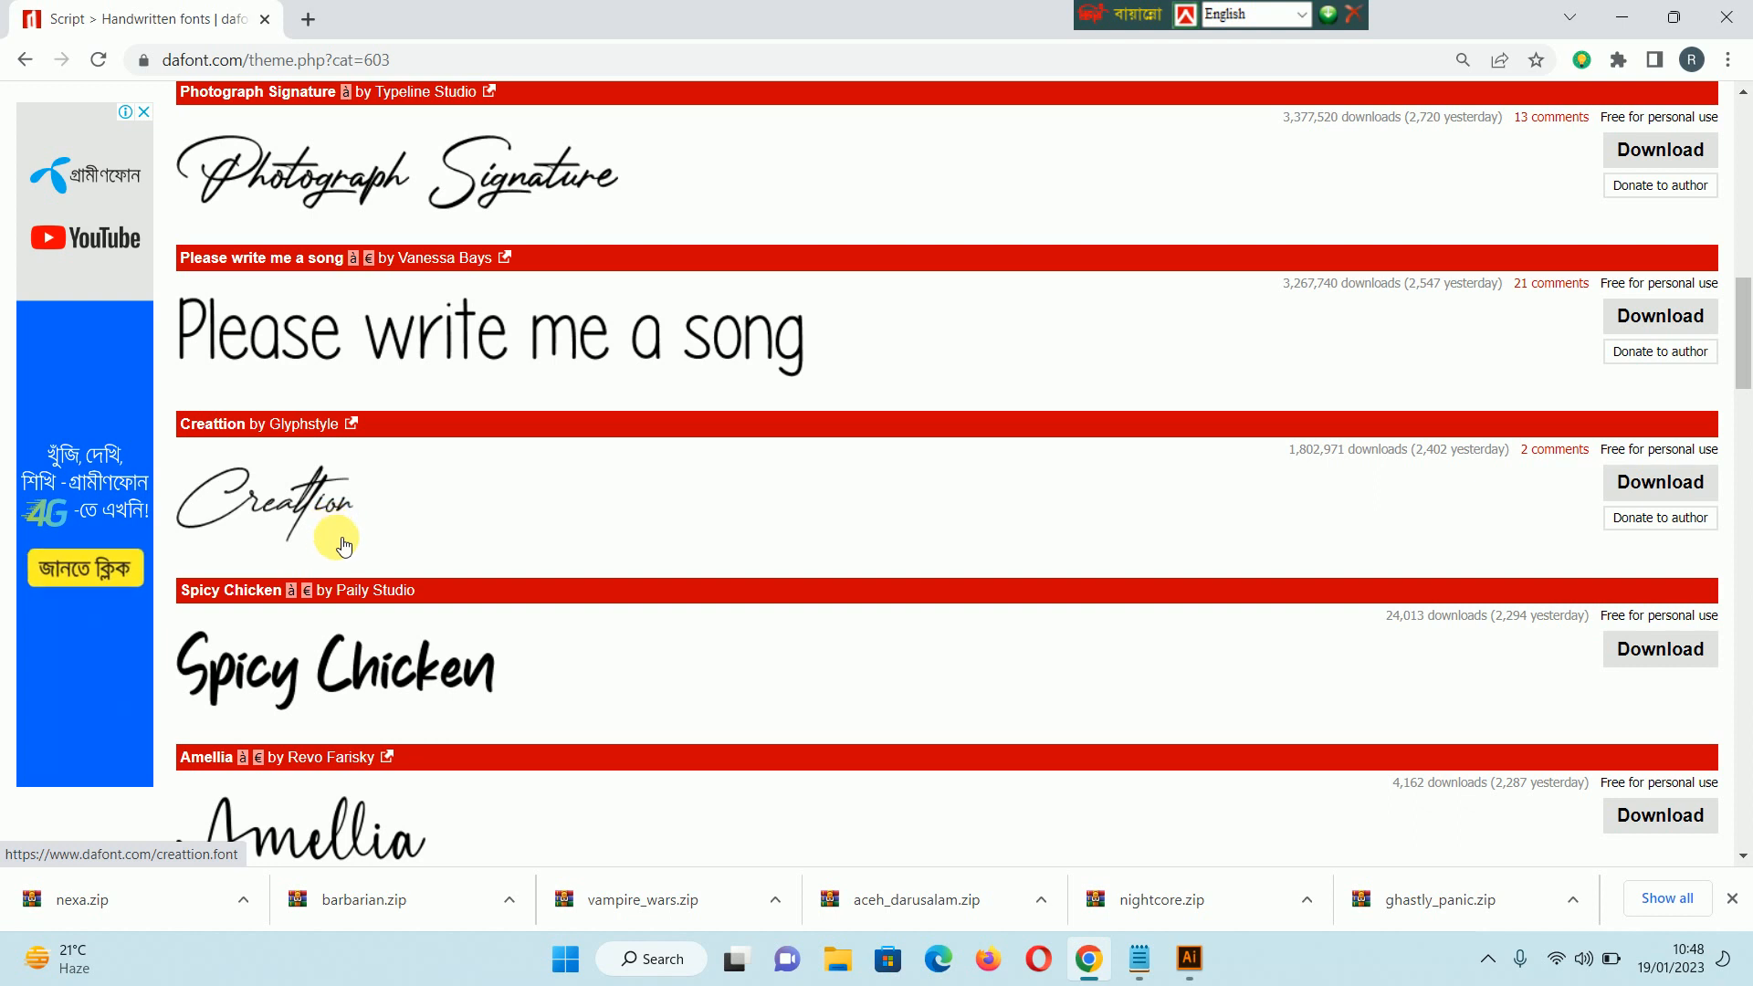
scroll(345, 525, "down", 1)
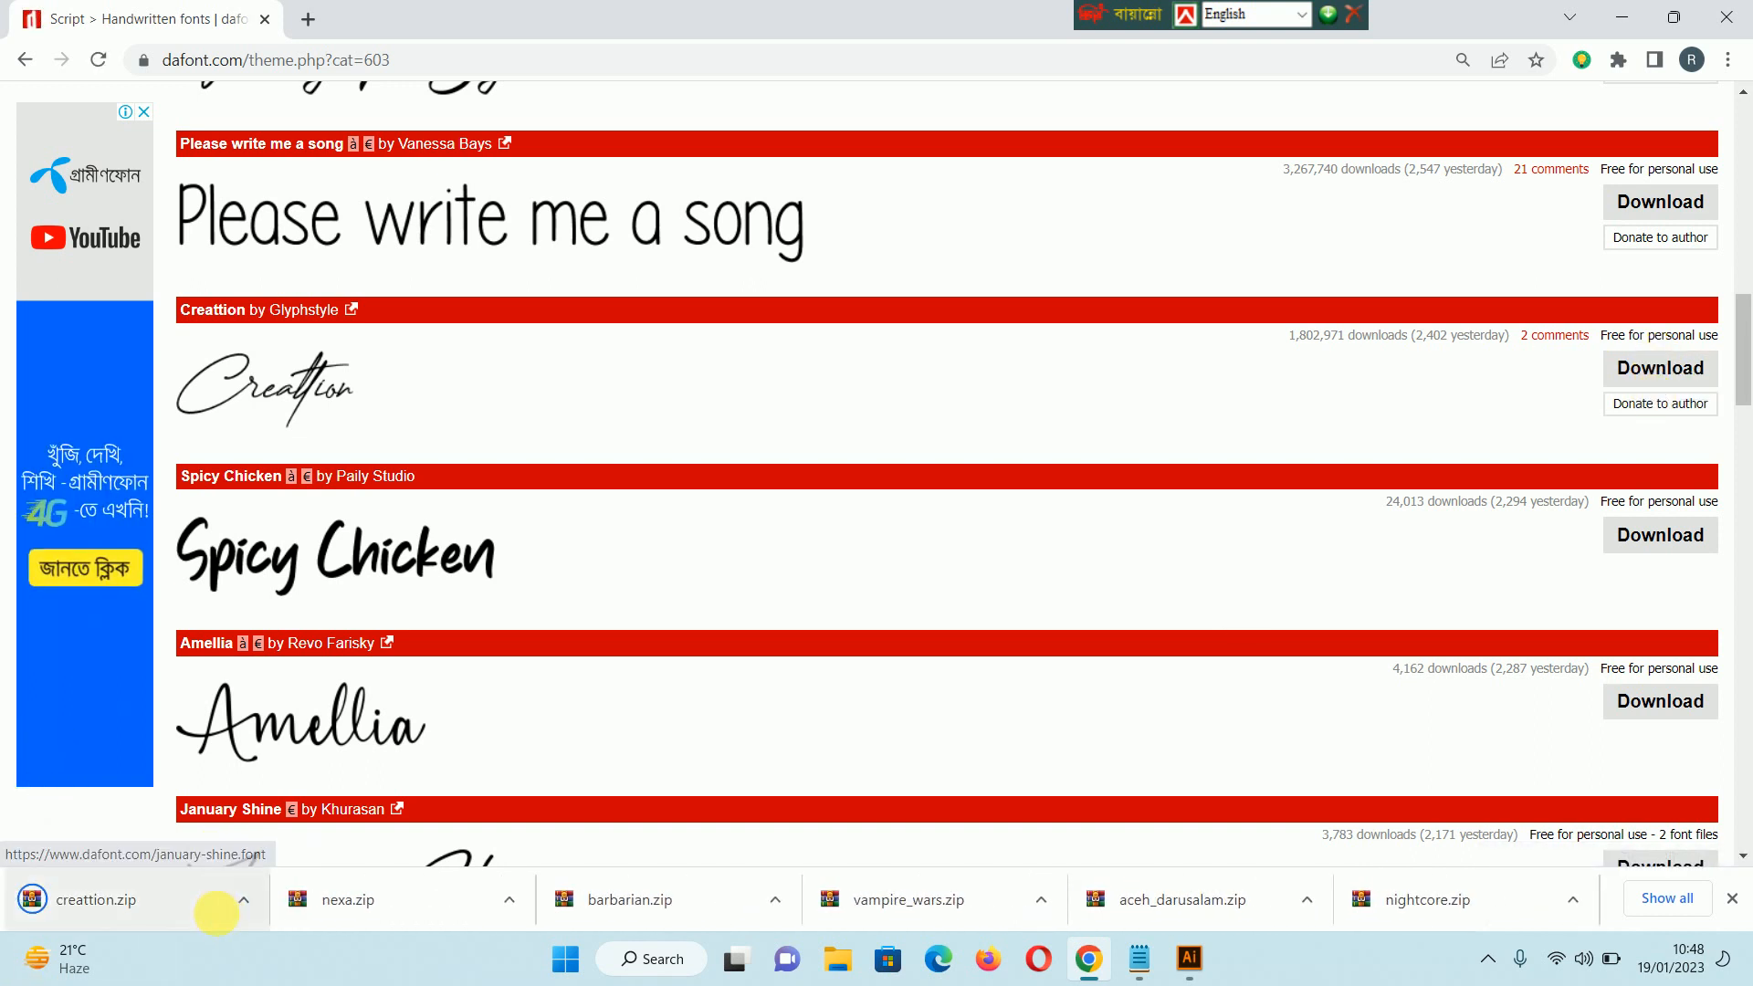
- Open the downloaded creattion.zip, install the Creattion Demo.otf font from it and close the font preview
left_click(247, 903)
left_click(366, 751)
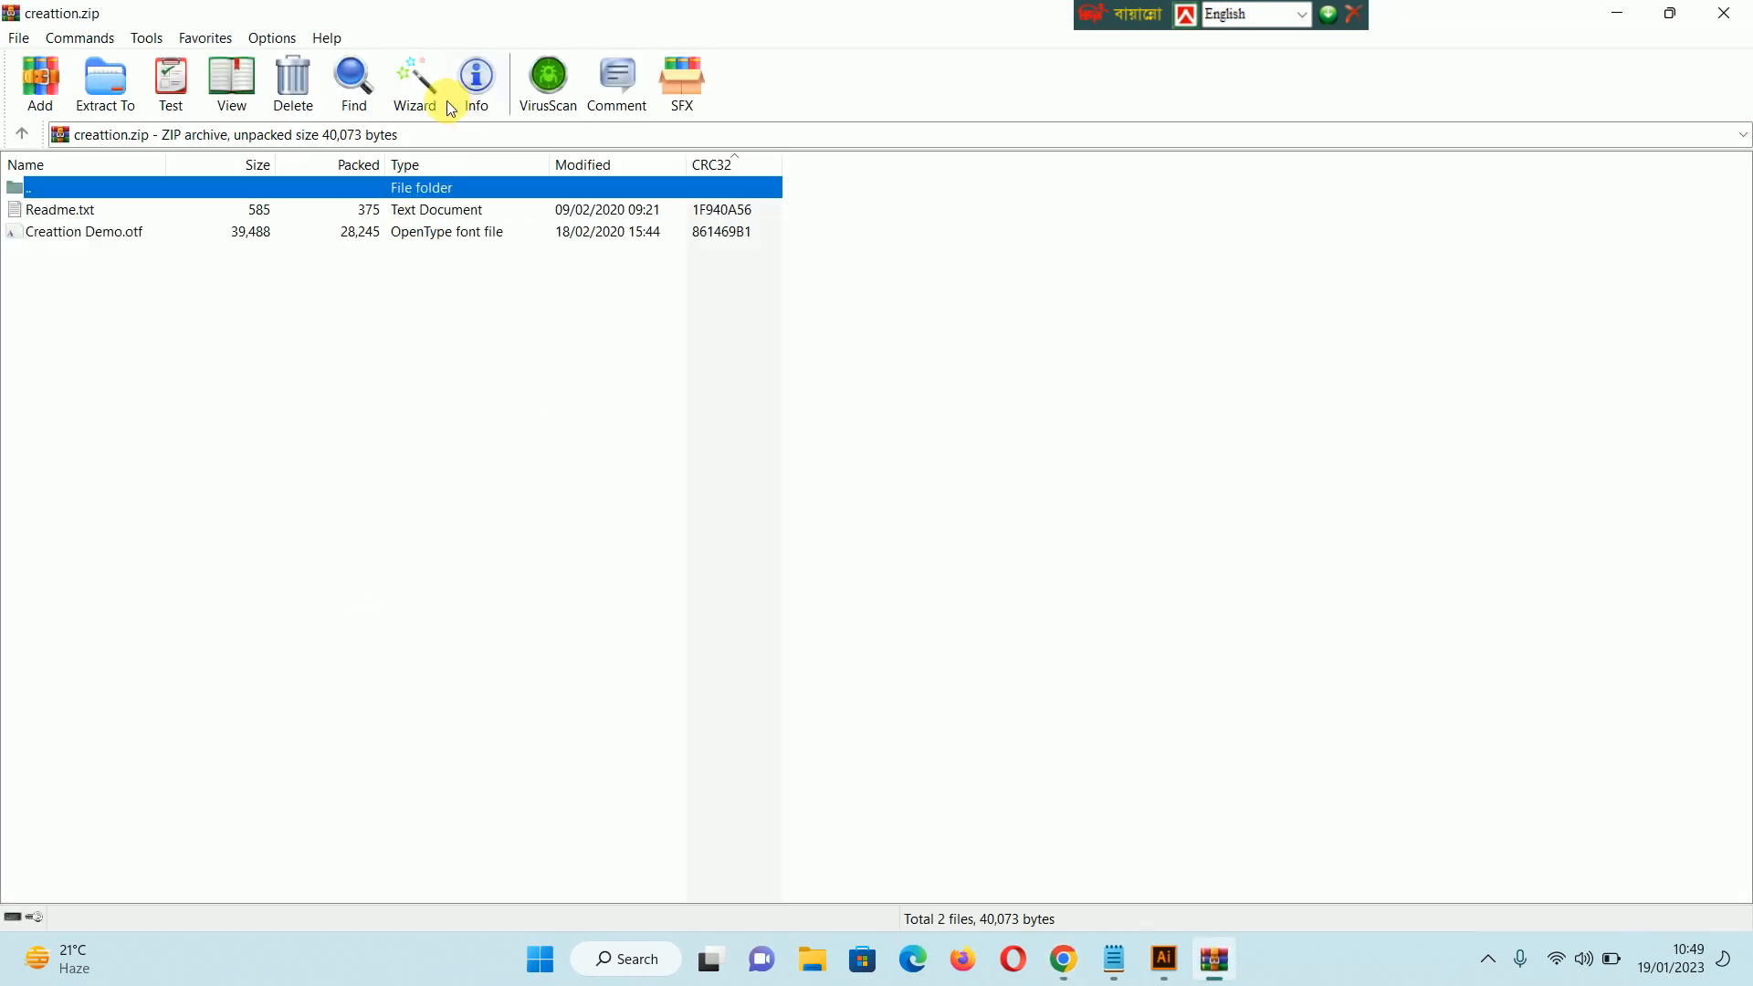
left_click(73, 250)
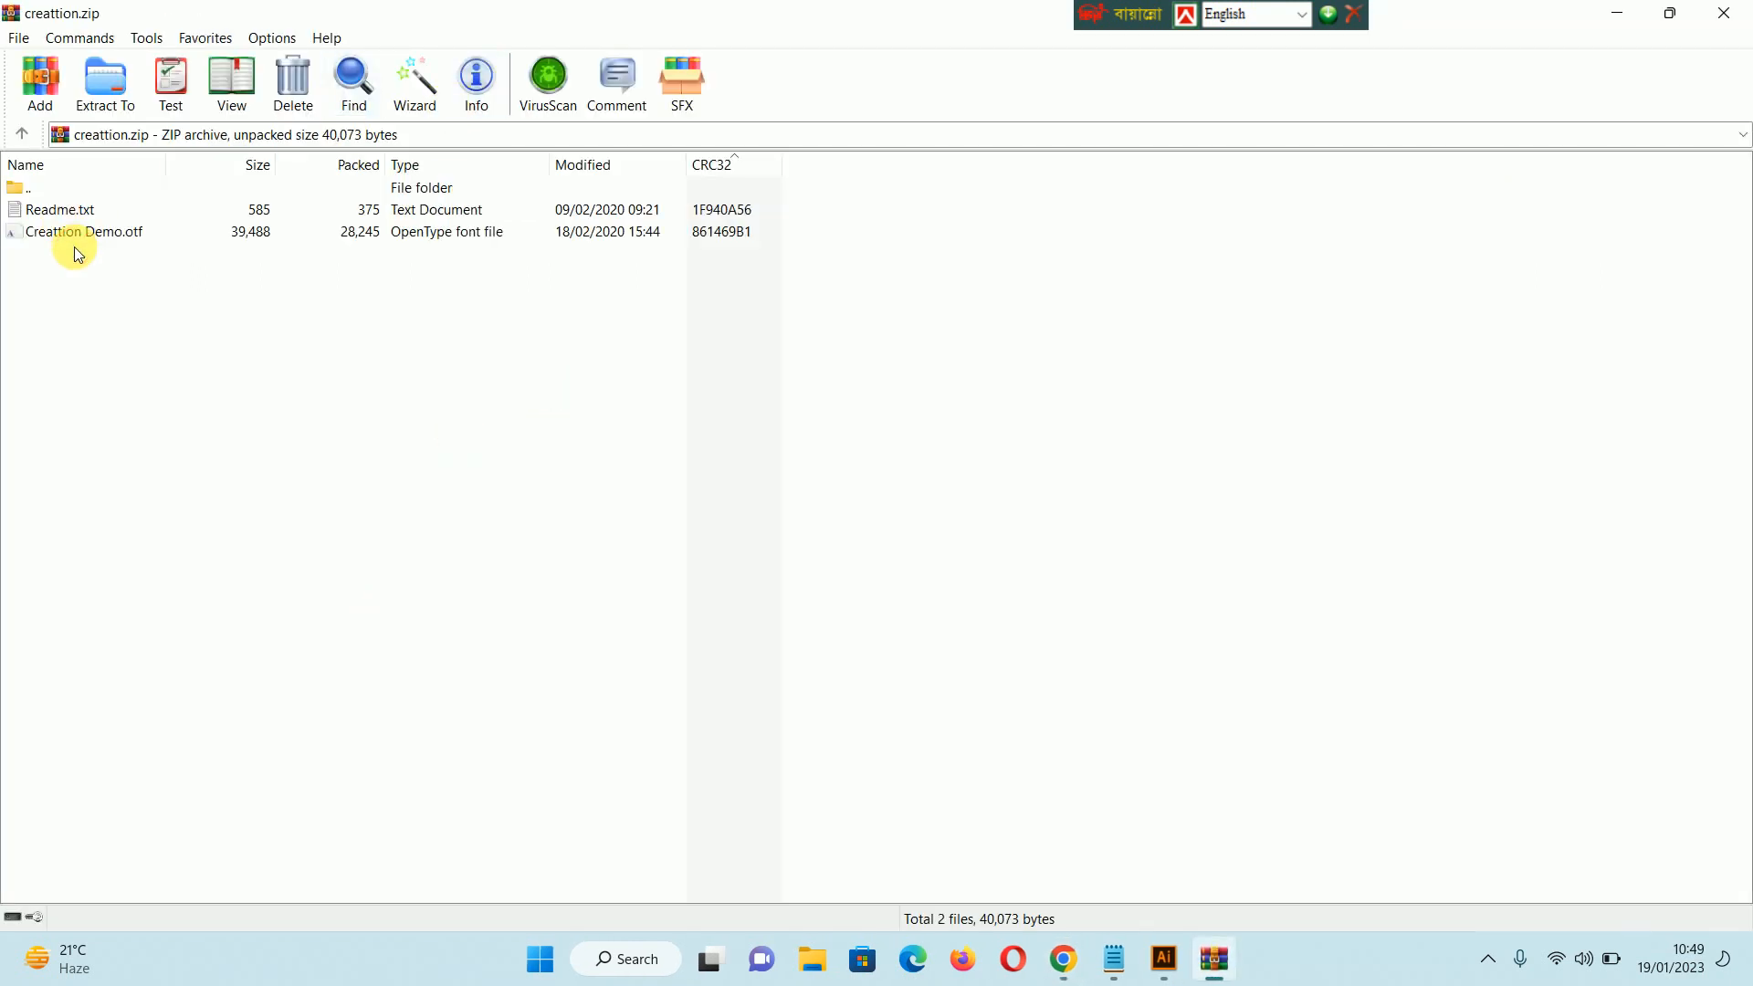
double_click(80, 230)
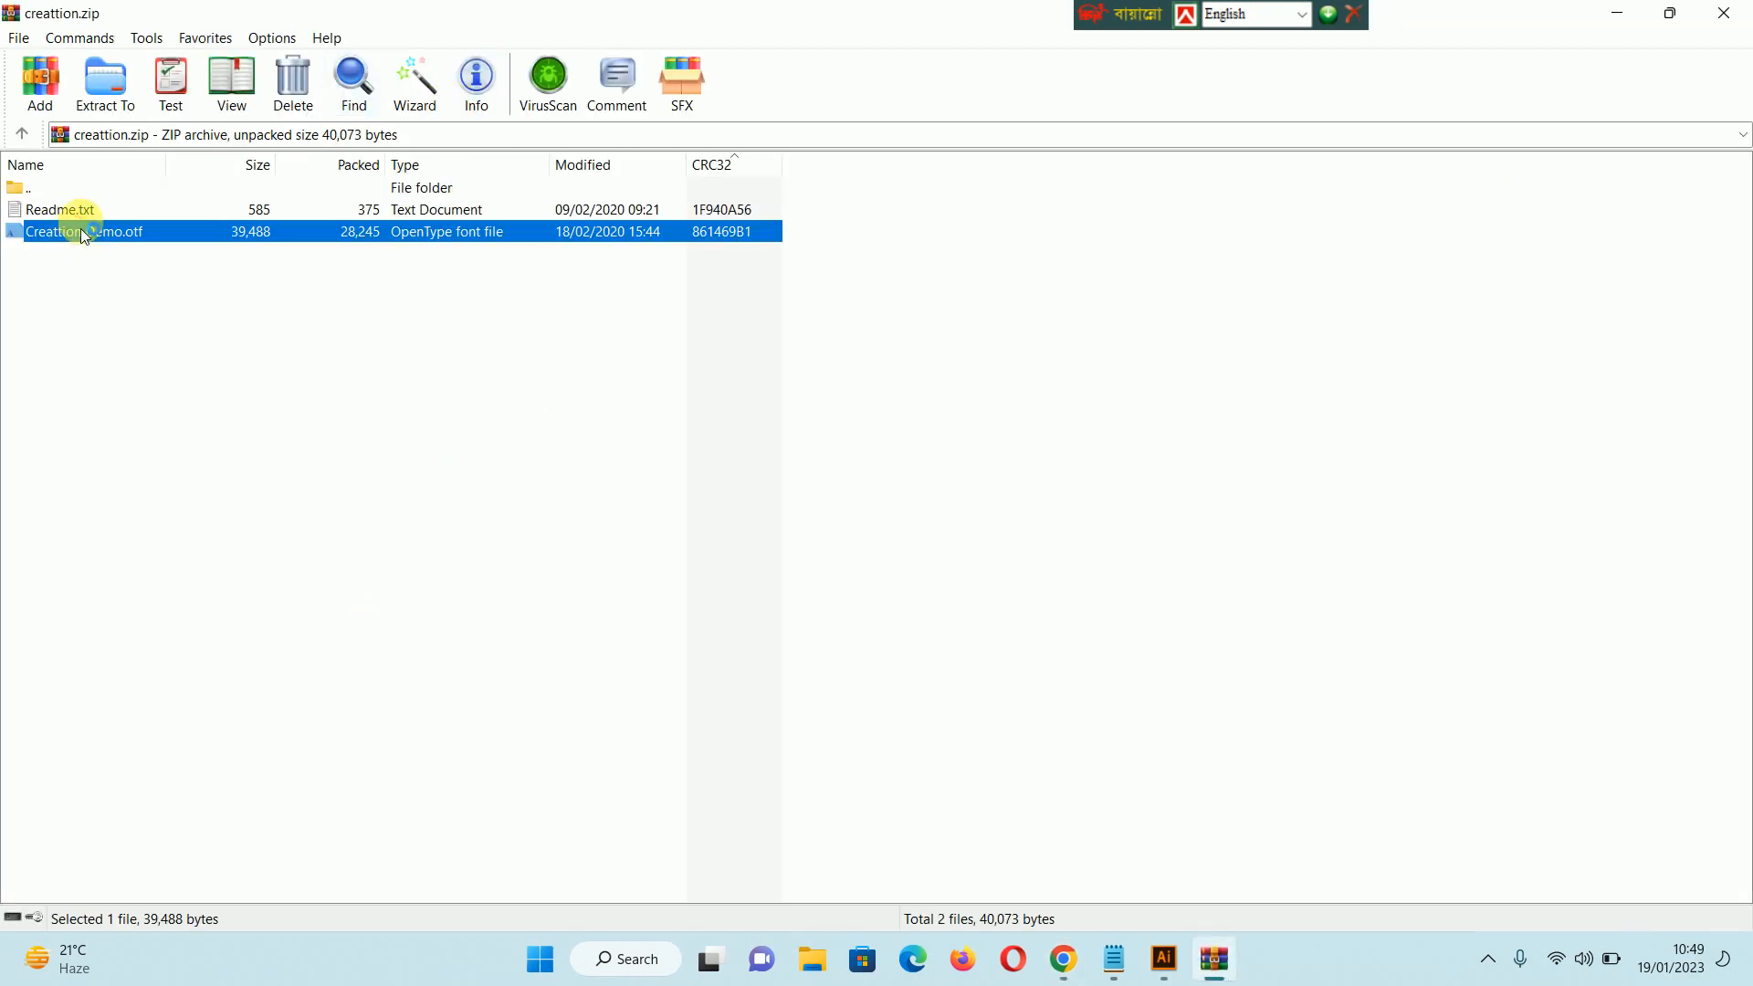
left_click(192, 147)
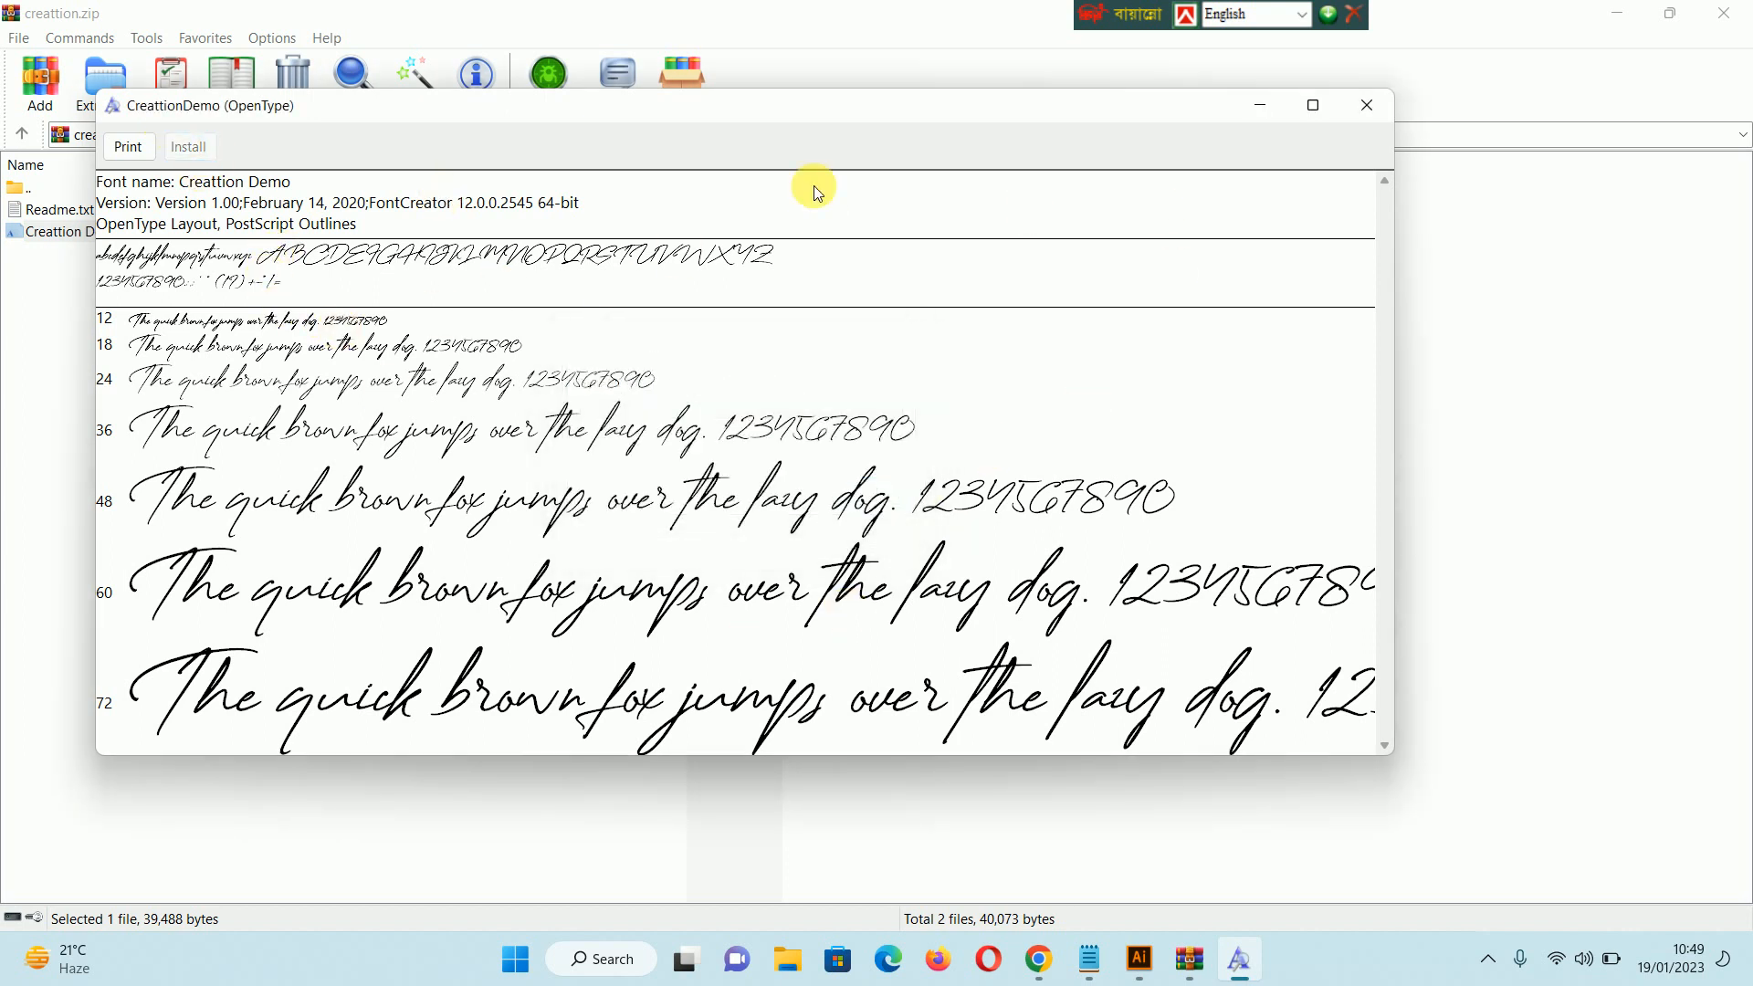
left_click(1369, 106)
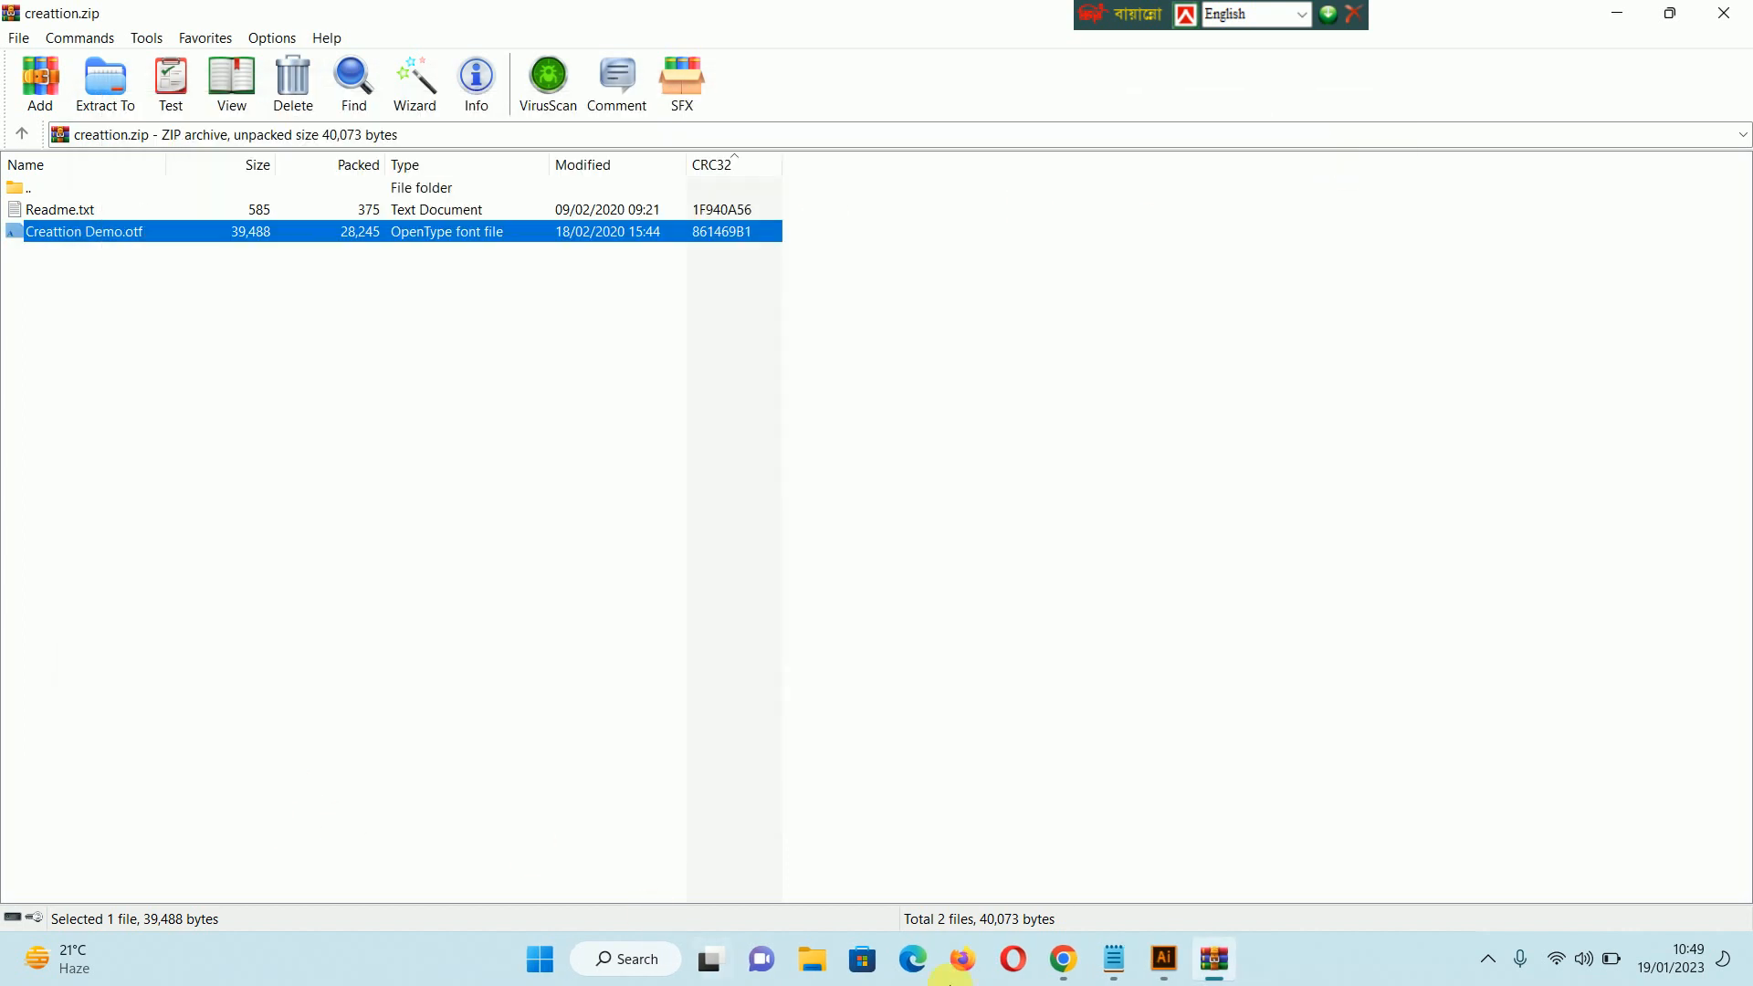
- Switch to Illustrator, add a text line reading "Cat zzzzzmemo" below the sword lettering and set its font to Baskerville Old Face
left_click(1158, 964)
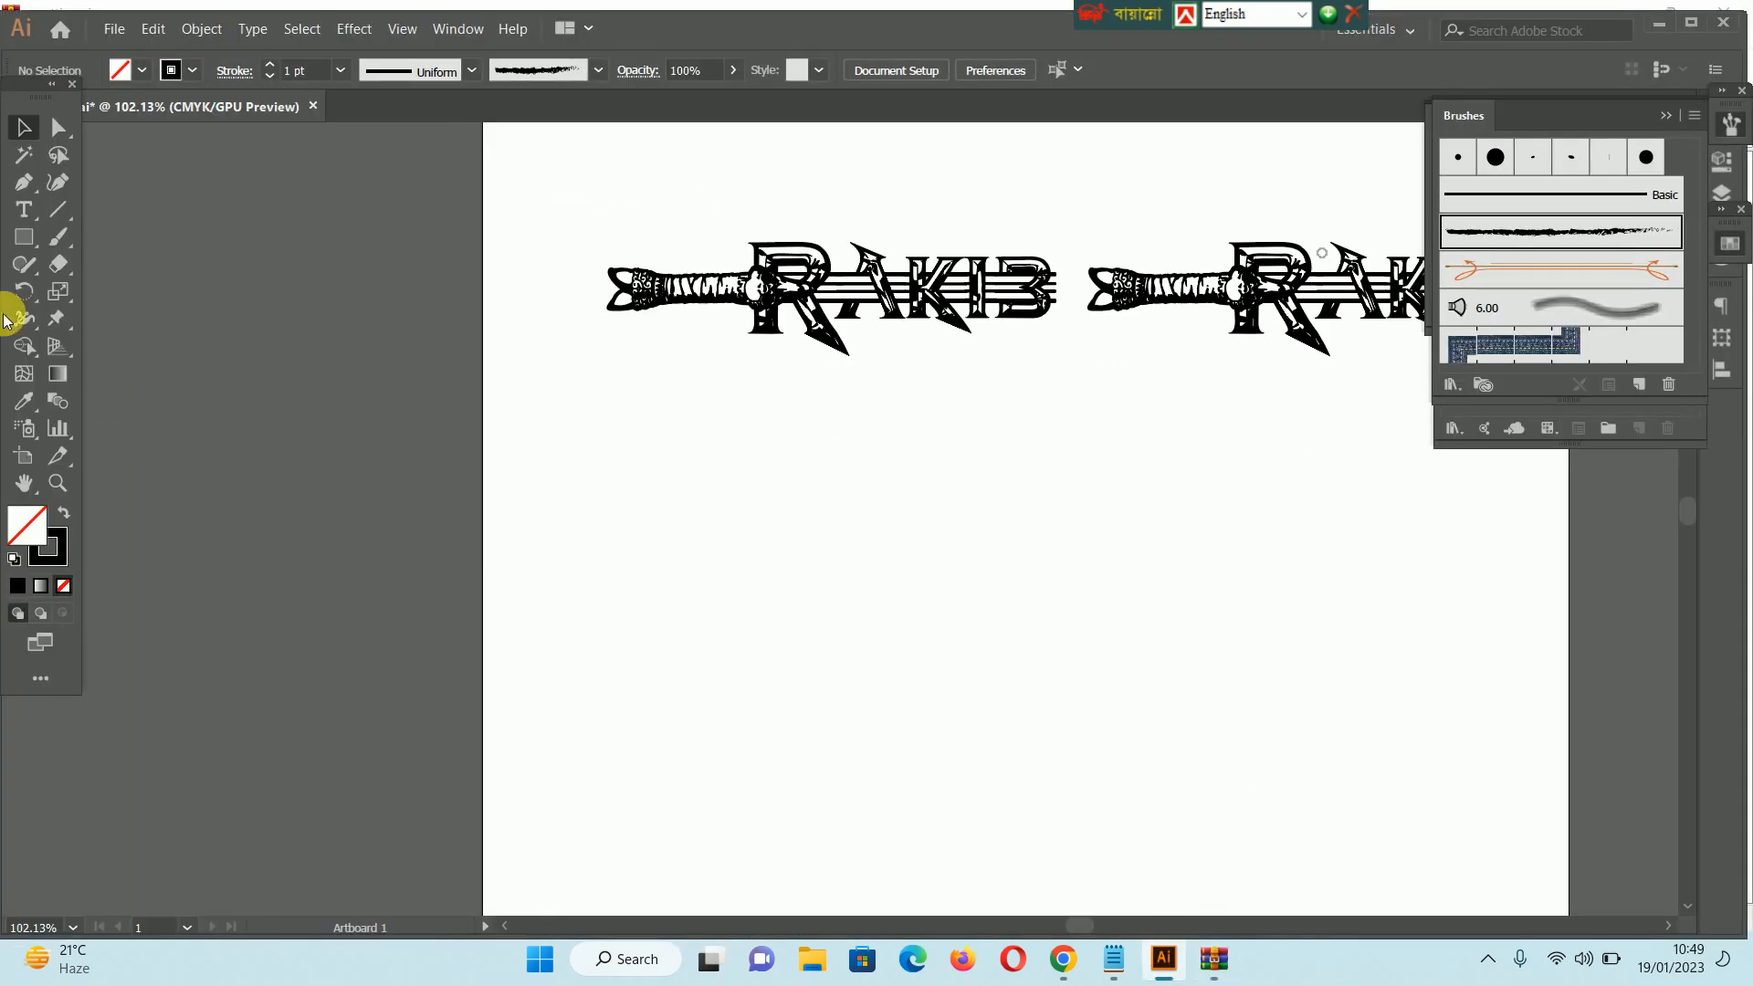
left_click(24, 209)
left_click(1035, 589)
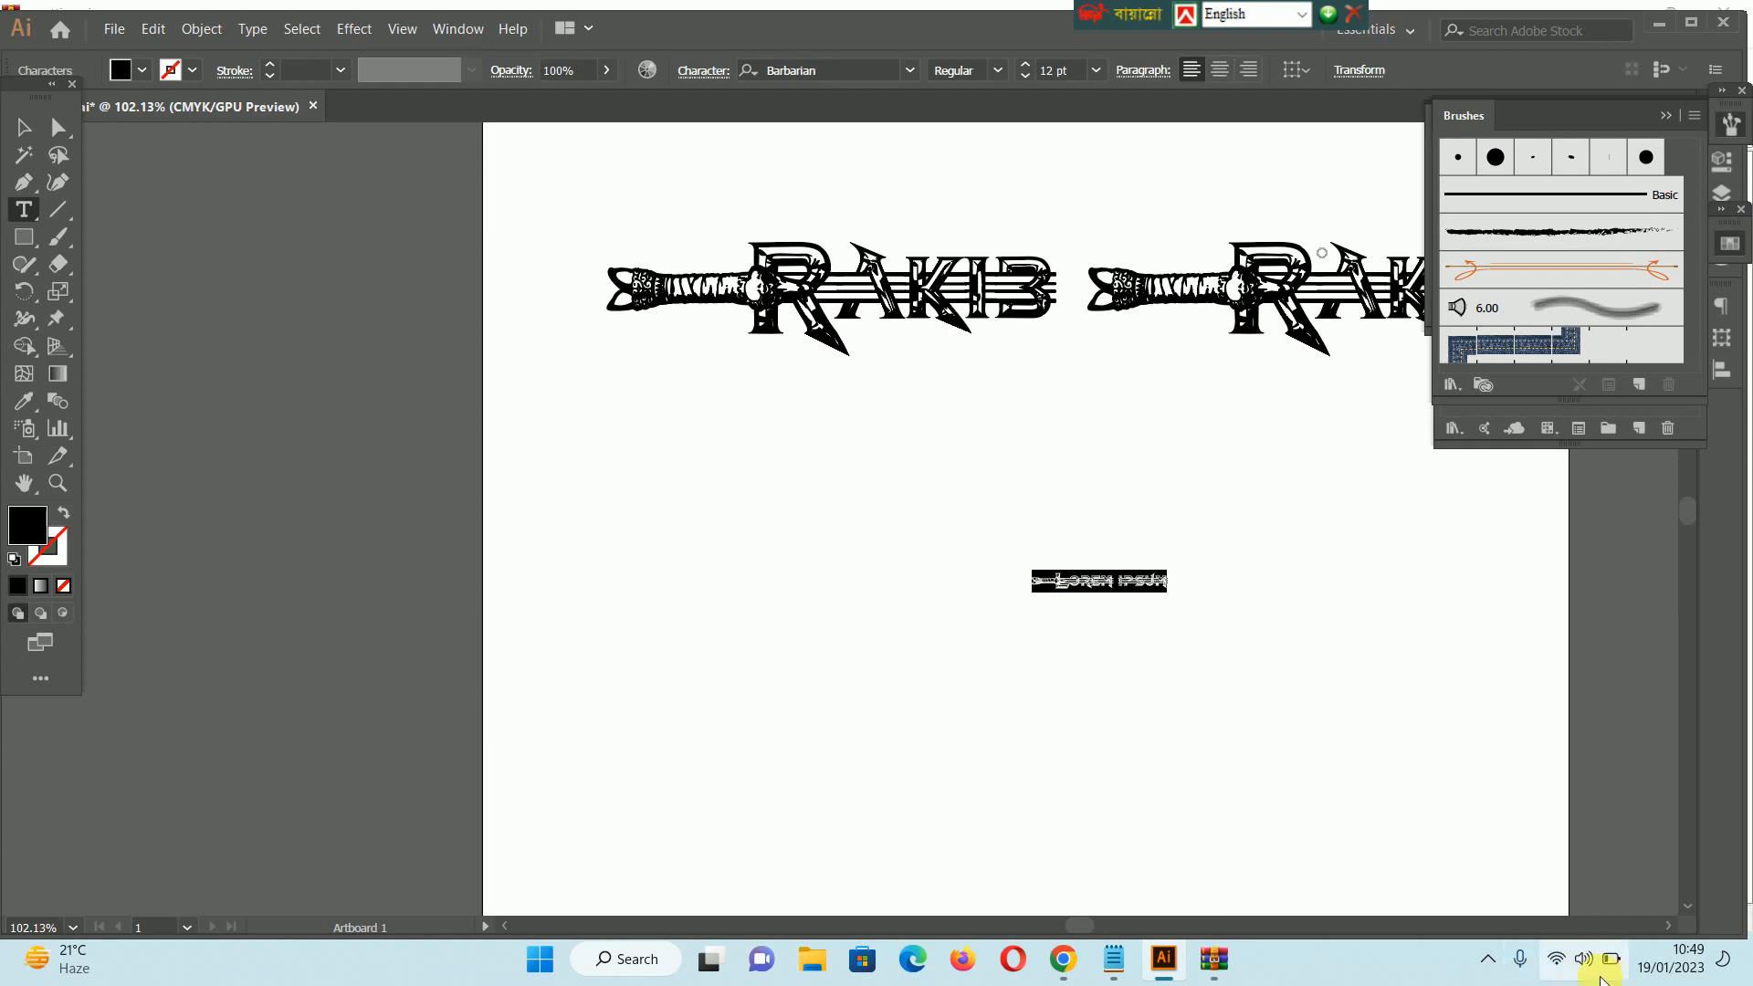
type("R")
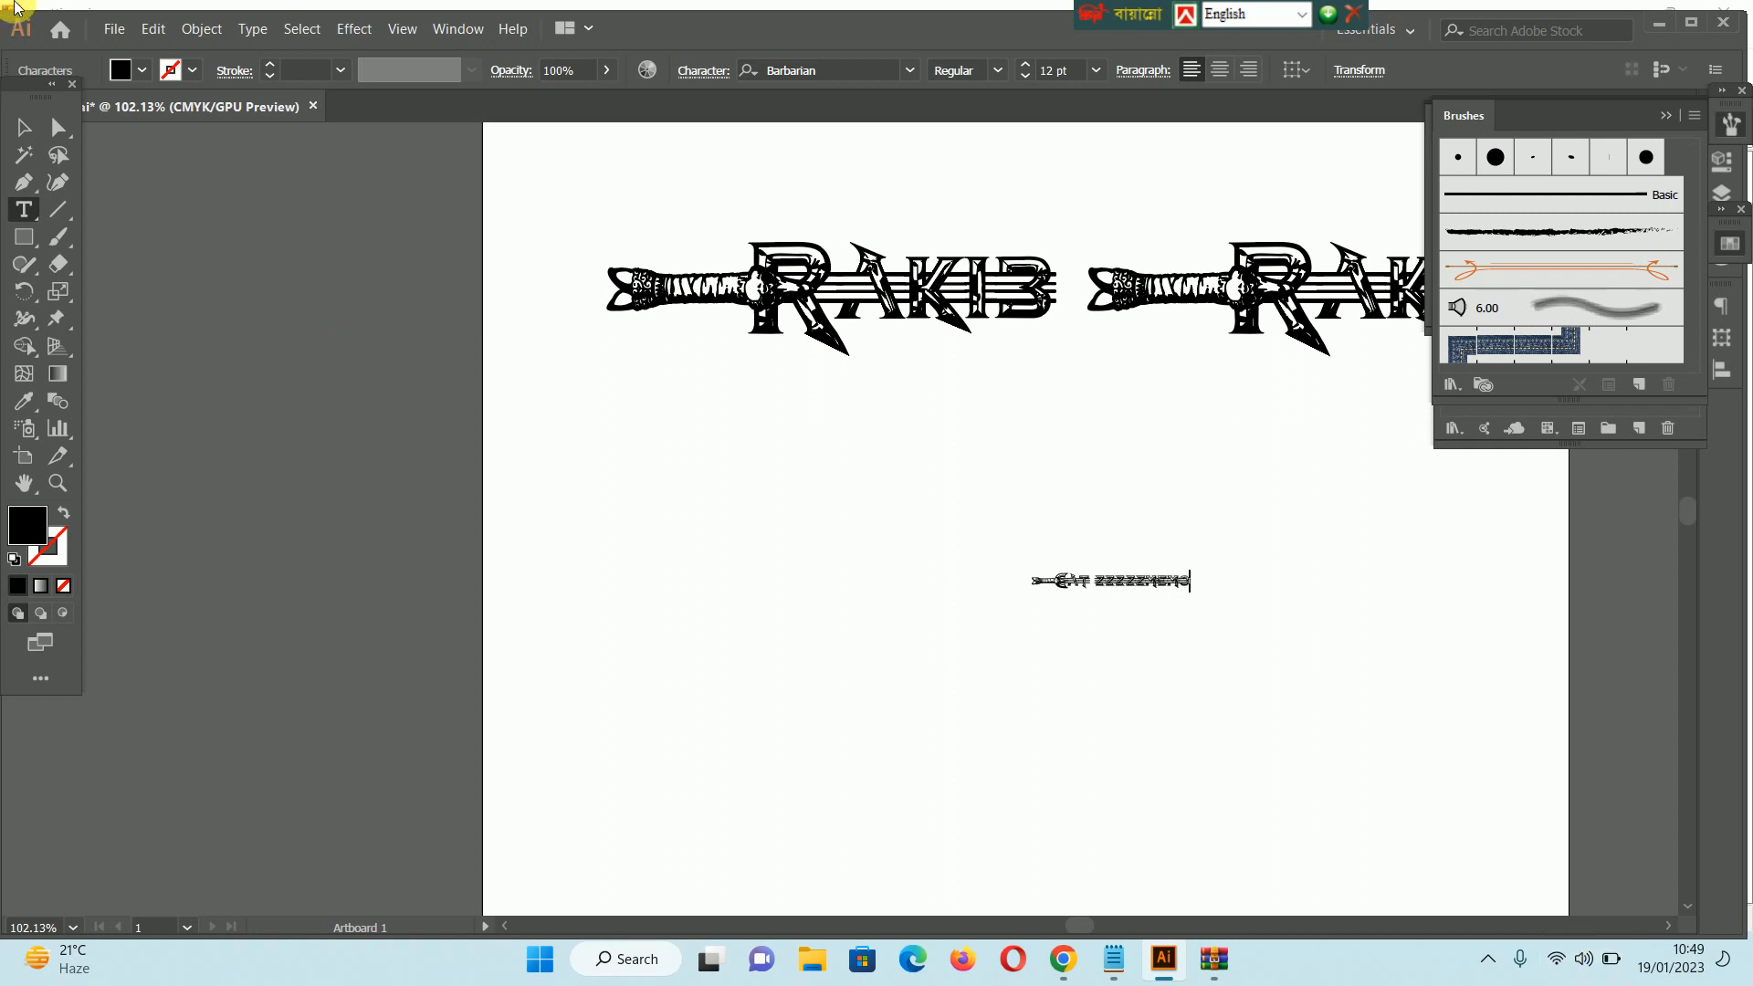
left_click(24, 127)
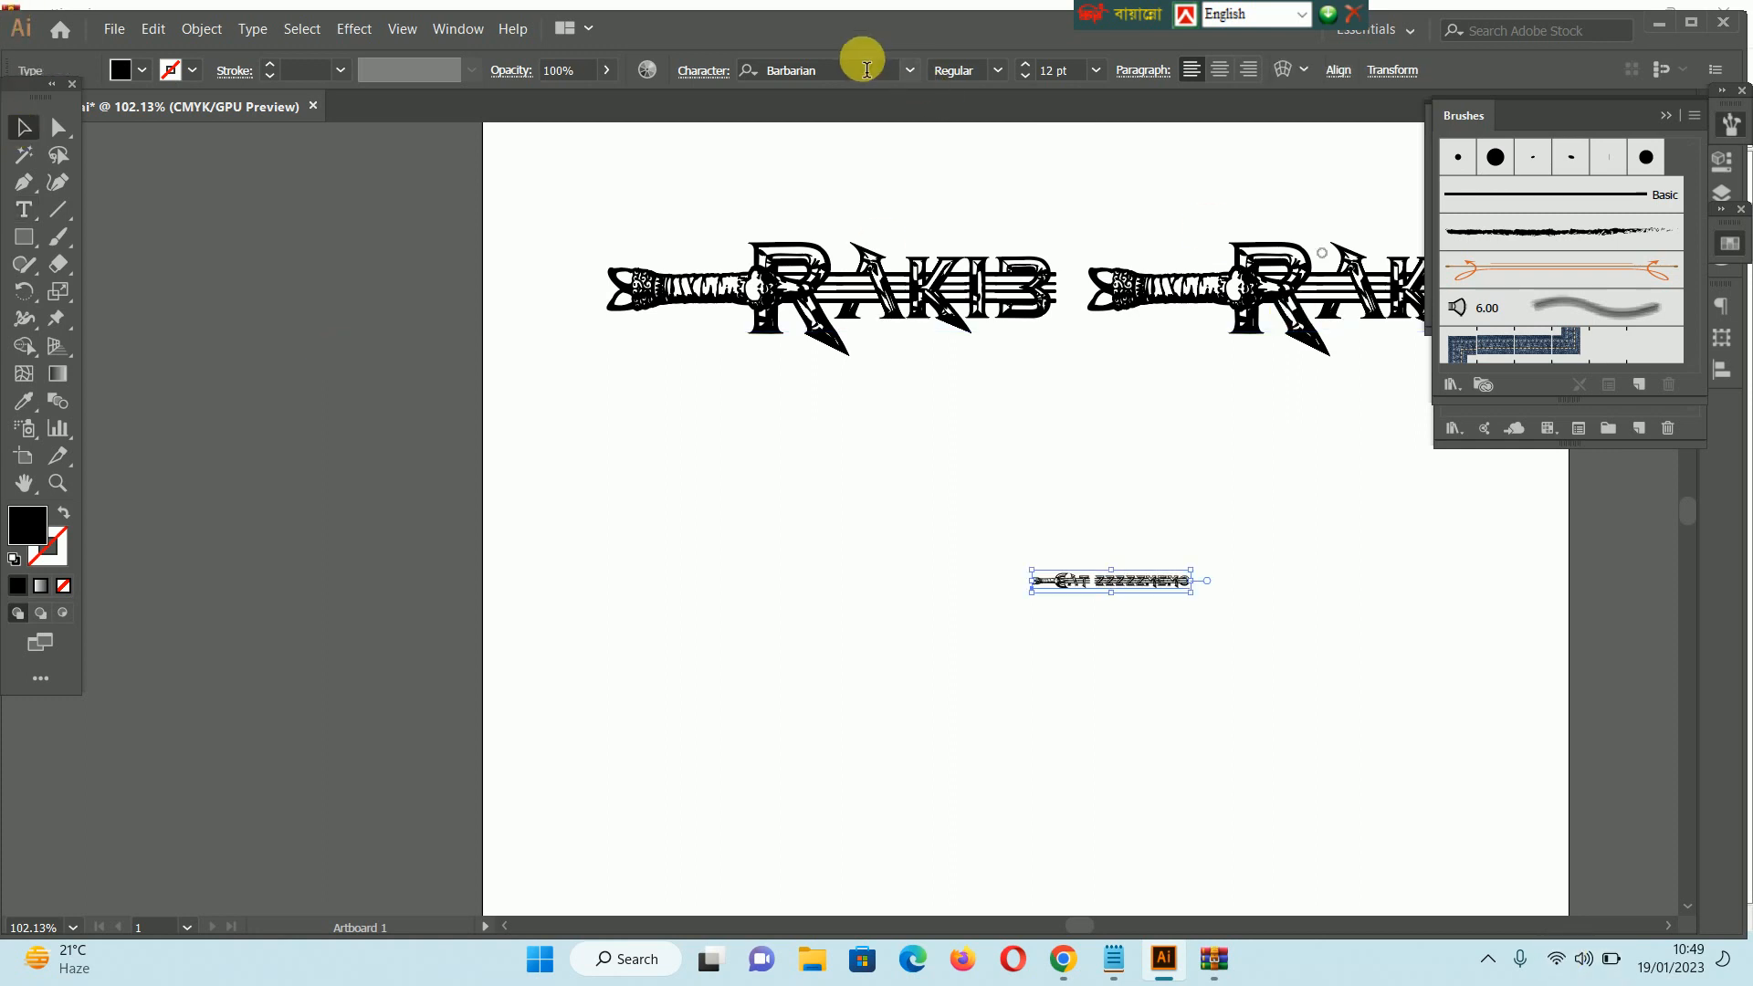
left_click(867, 69)
key("Down")
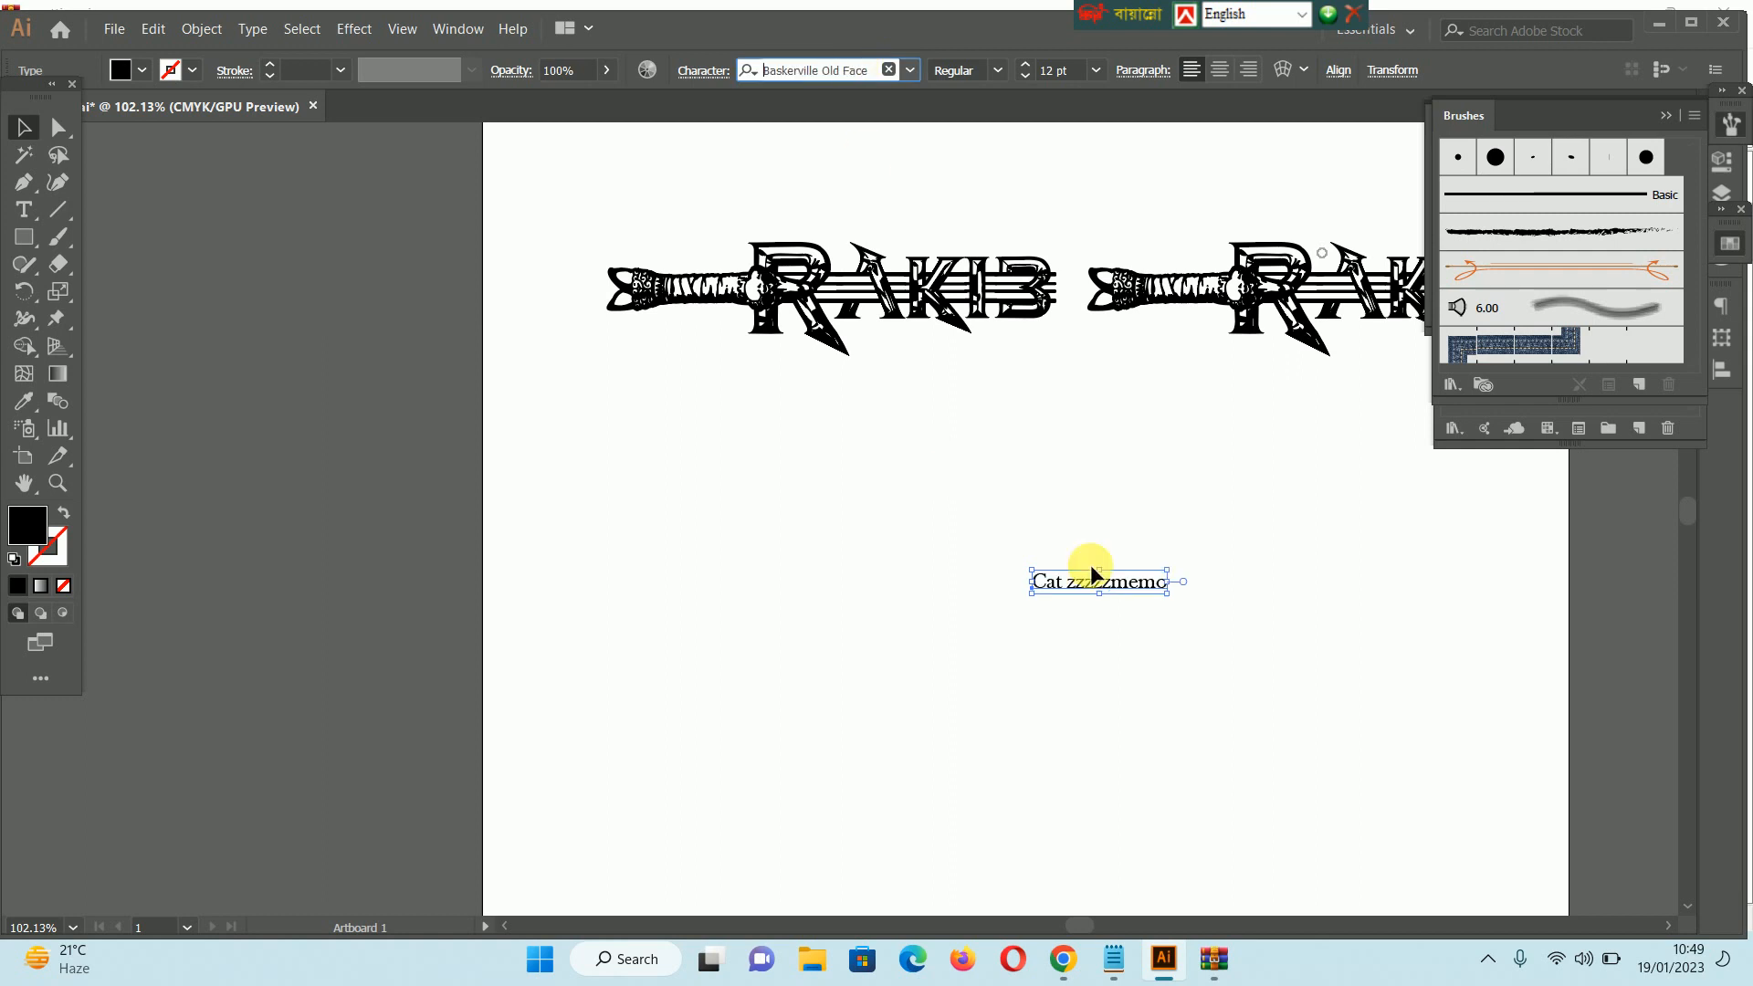
- Undo a trial resize of the new text line and change its wording to "Cat Biral"
left_click_drag(1100, 593, 1100, 588)
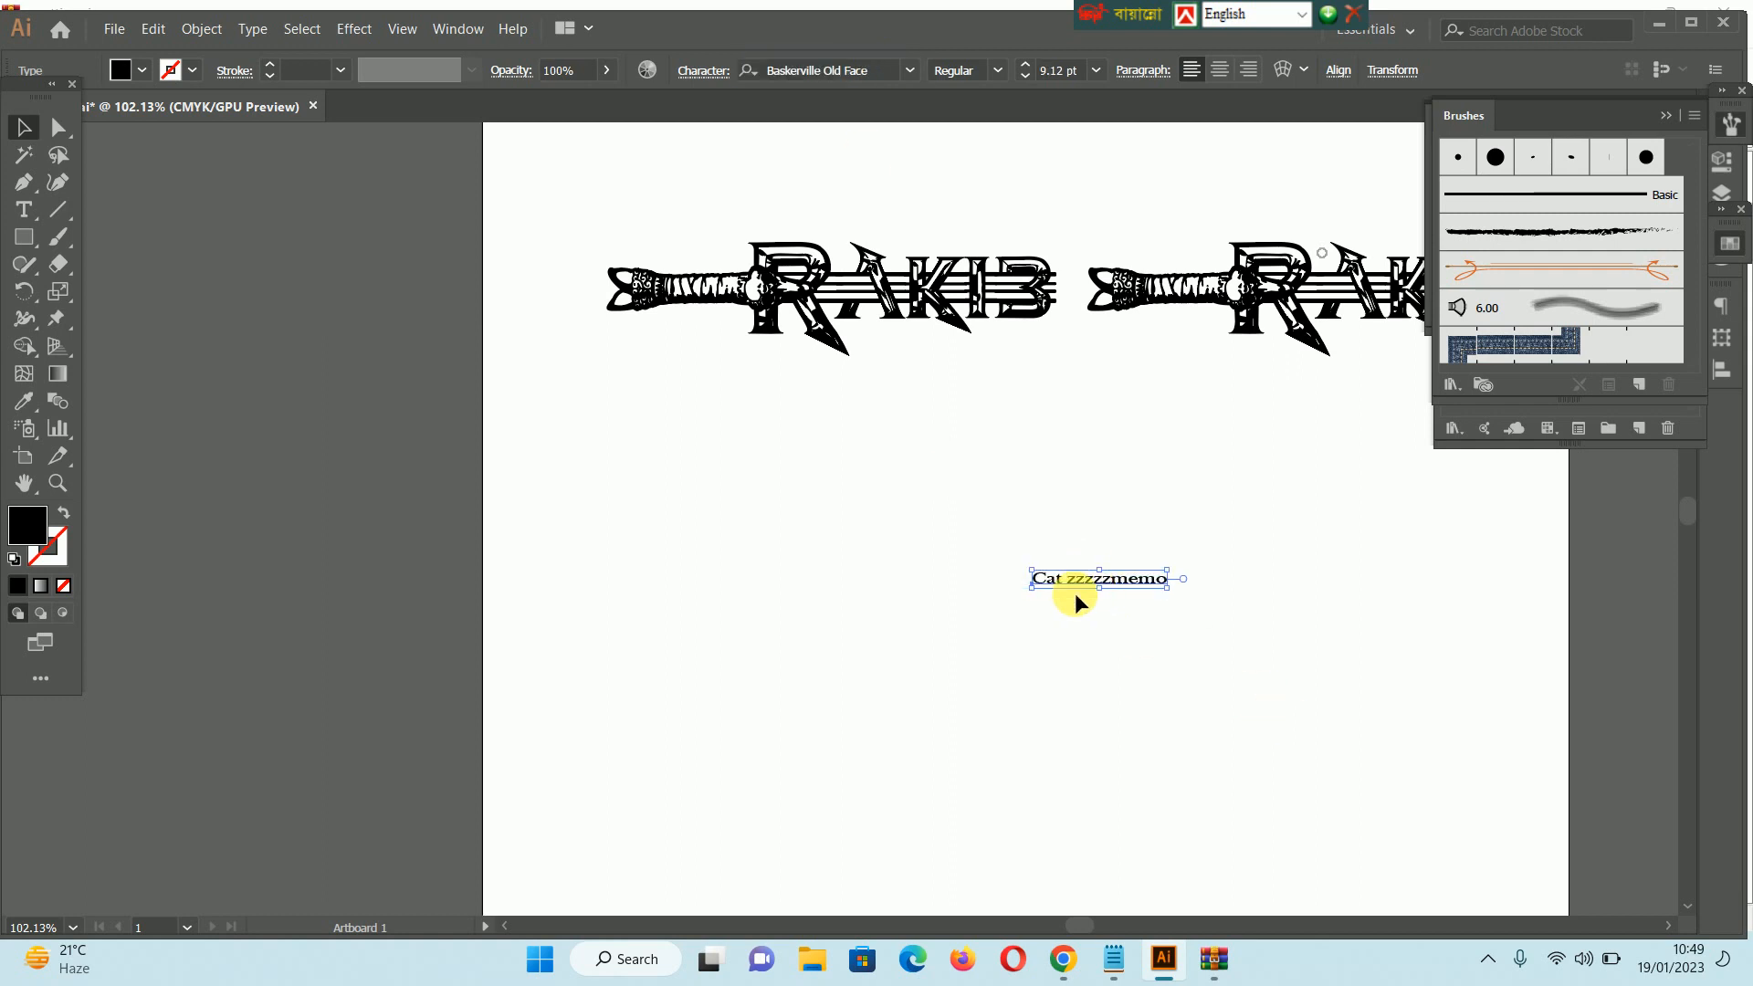
key("ctrl+z")
key("t")
triple_click(1076, 593)
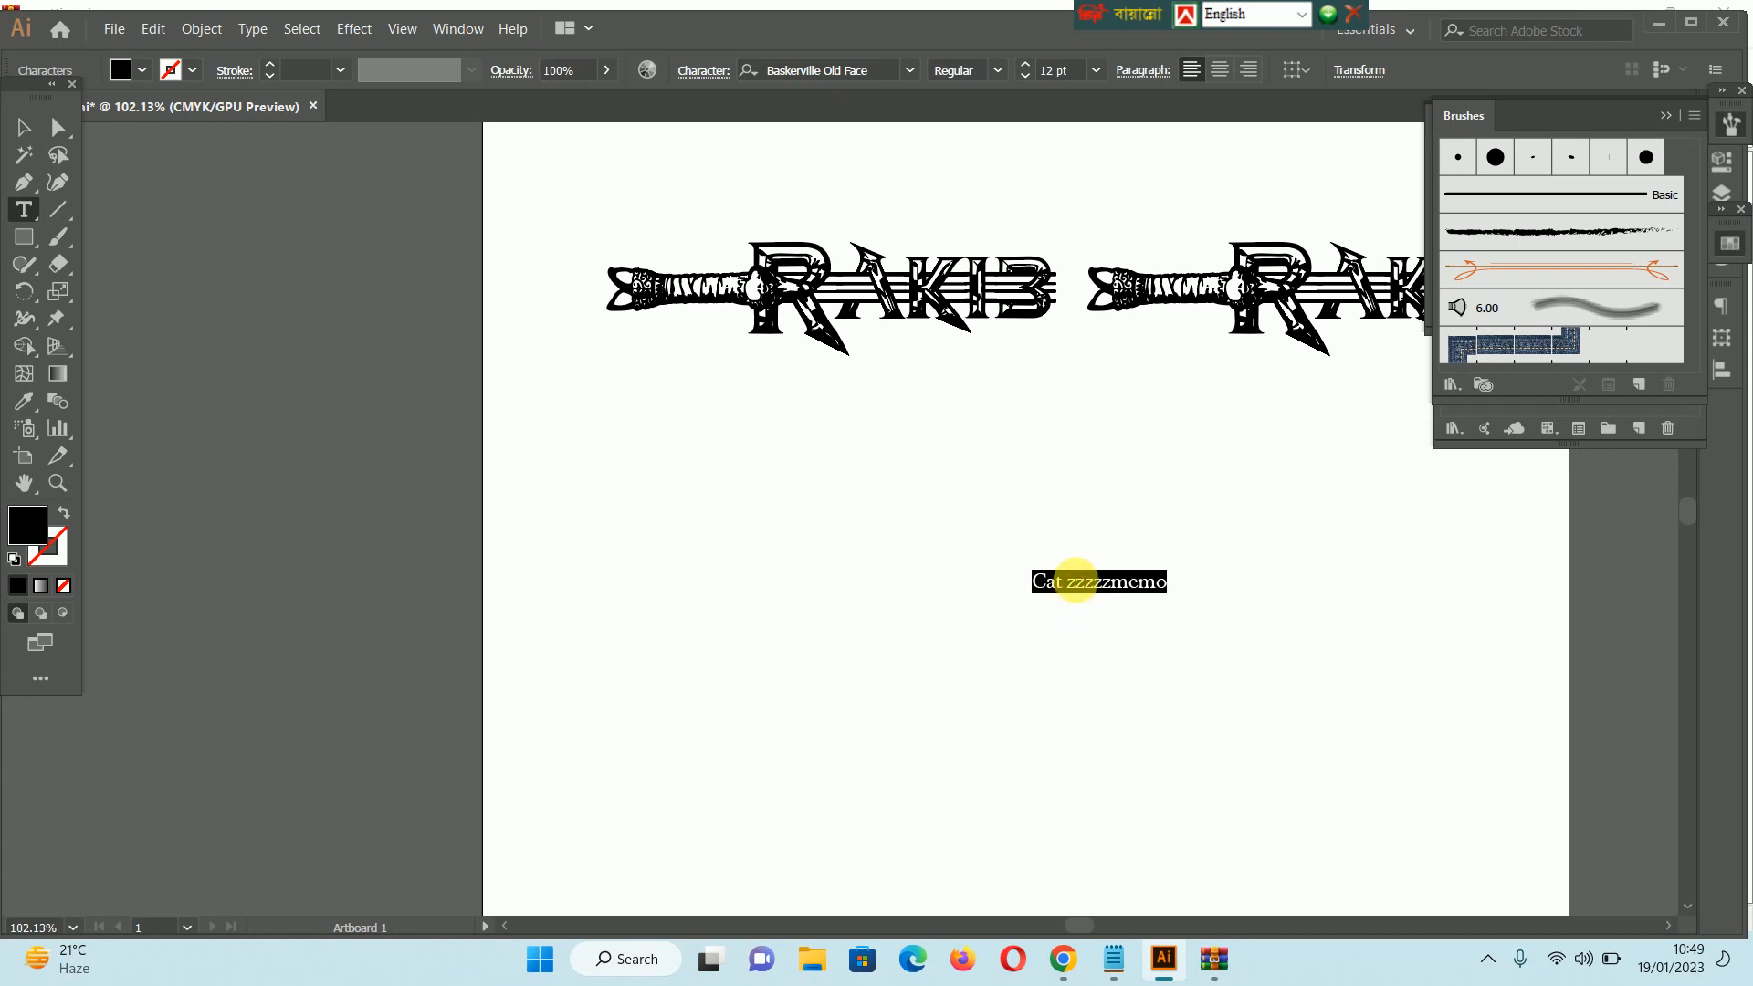
left_click_drag(1071, 580, 1205, 605)
key("BackSpace")
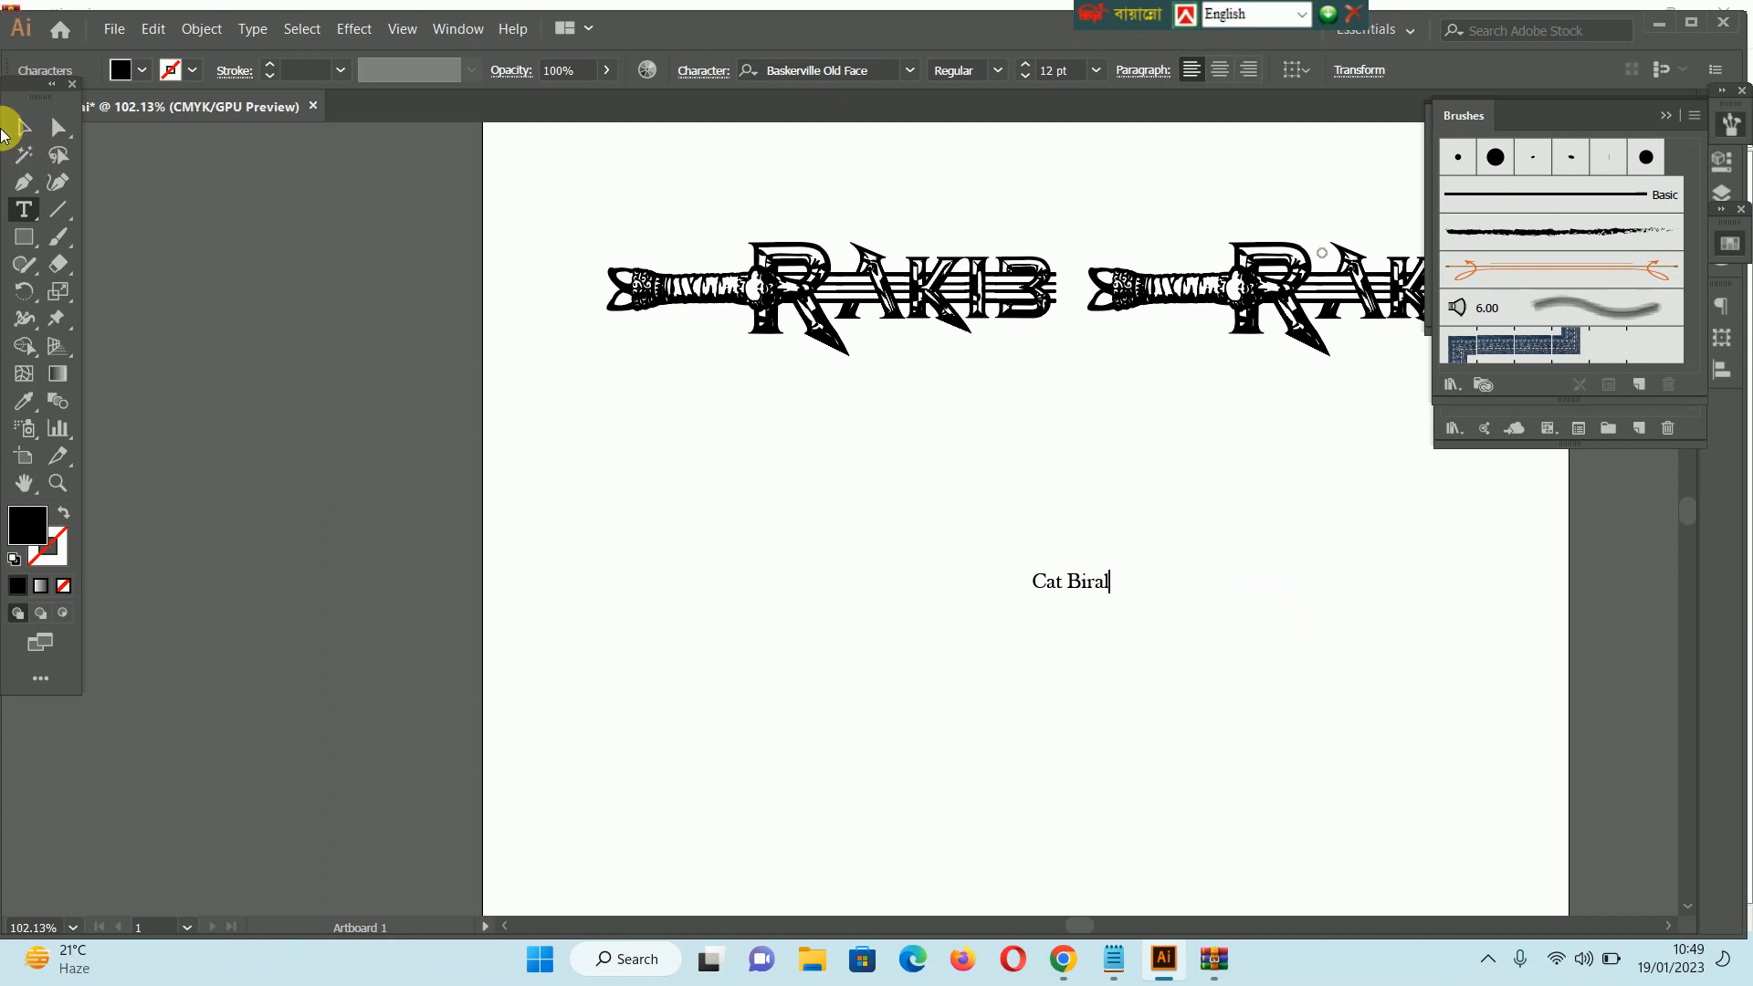
left_click(22, 124)
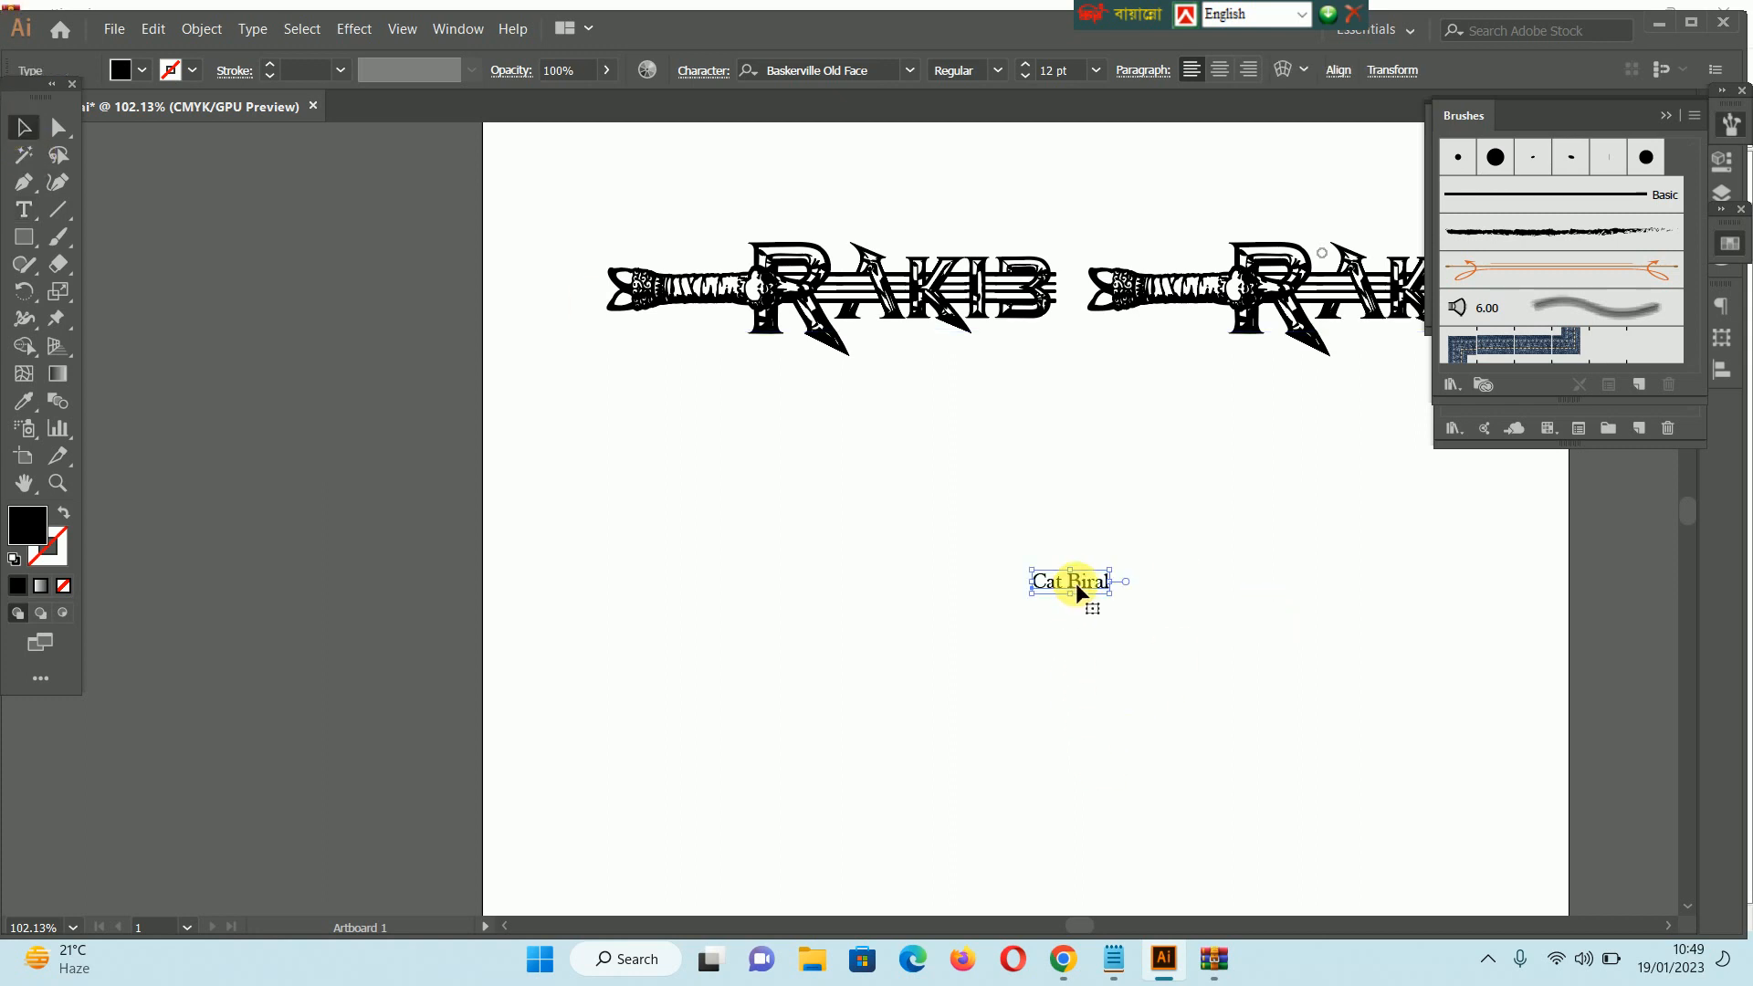
- Move the "Cat Biral" text up and to the left, and set its font to Creattion Demo
left_click_drag(1082, 586, 957, 539)
left_click(839, 72)
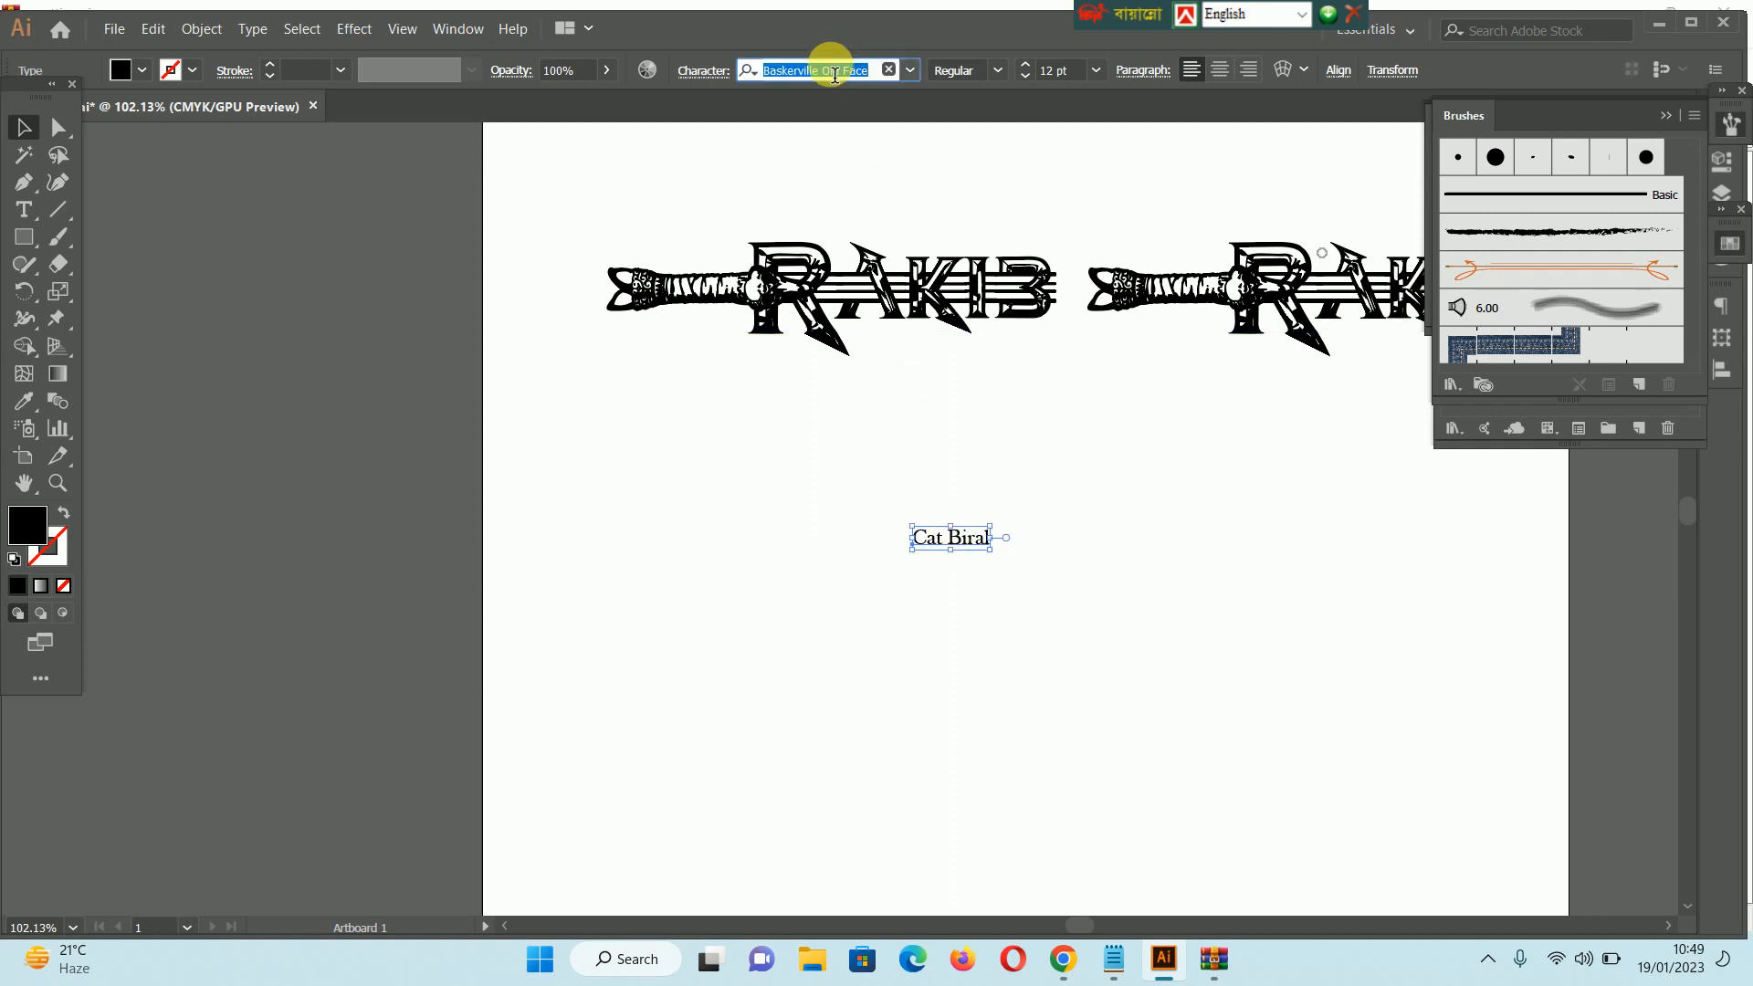
type("ca")
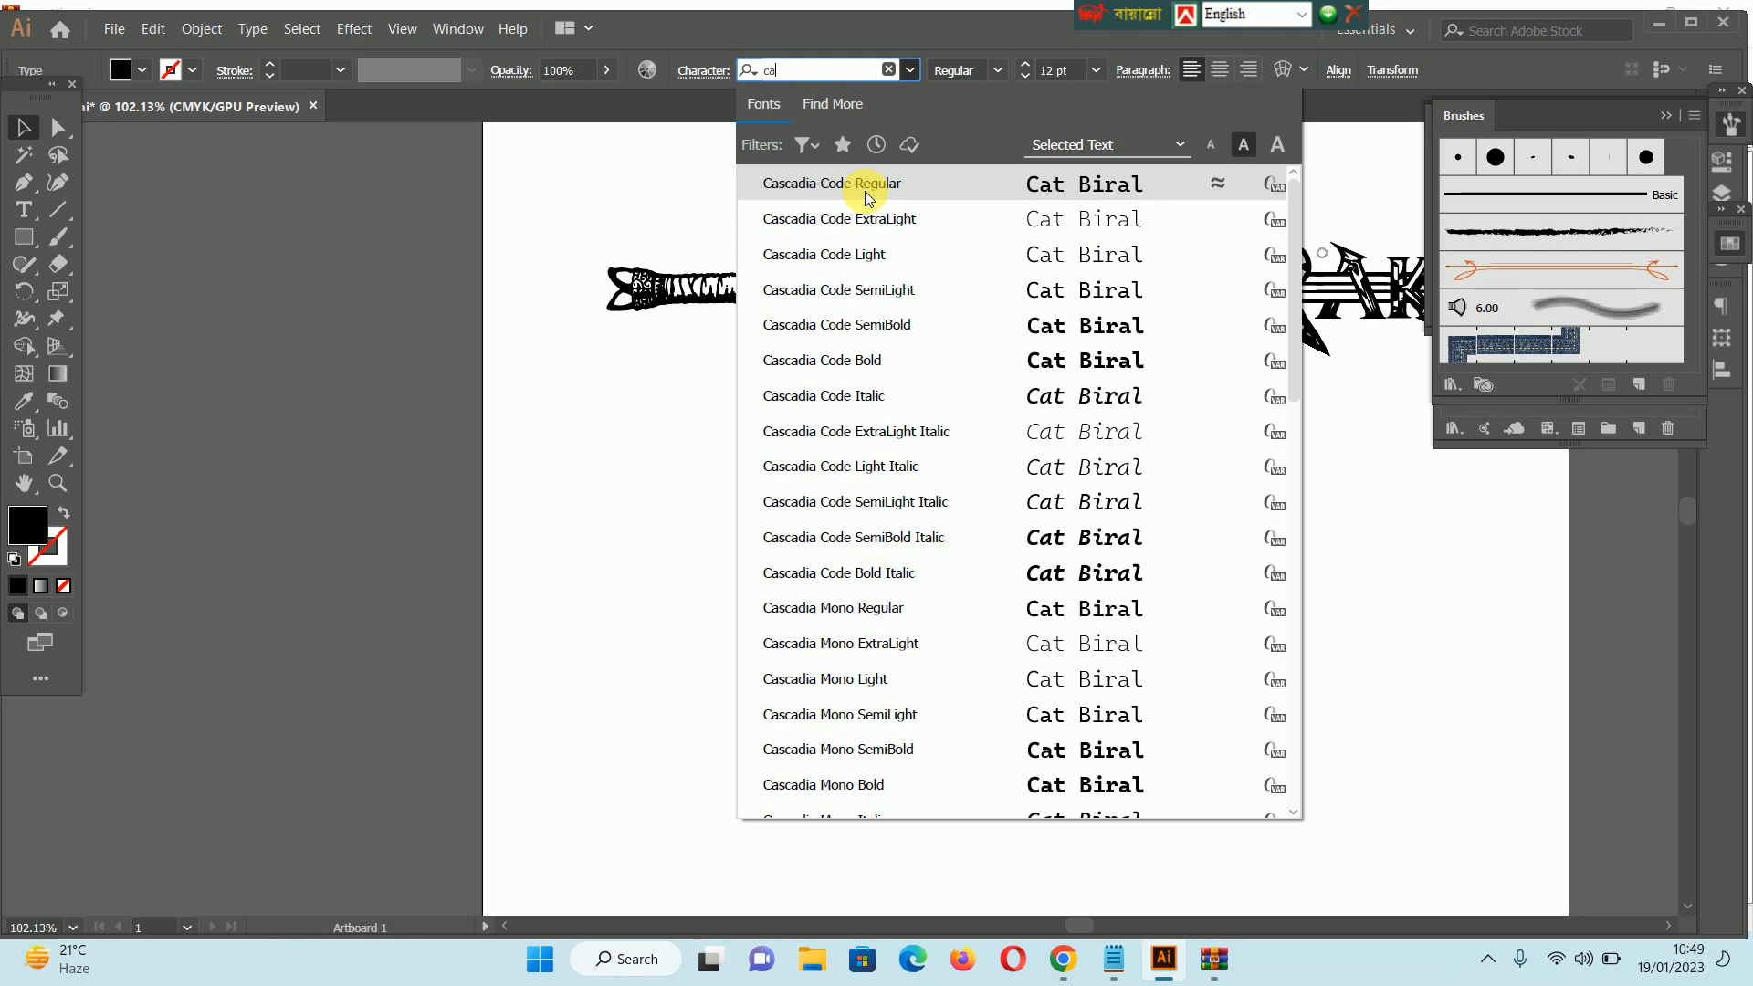
type("r")
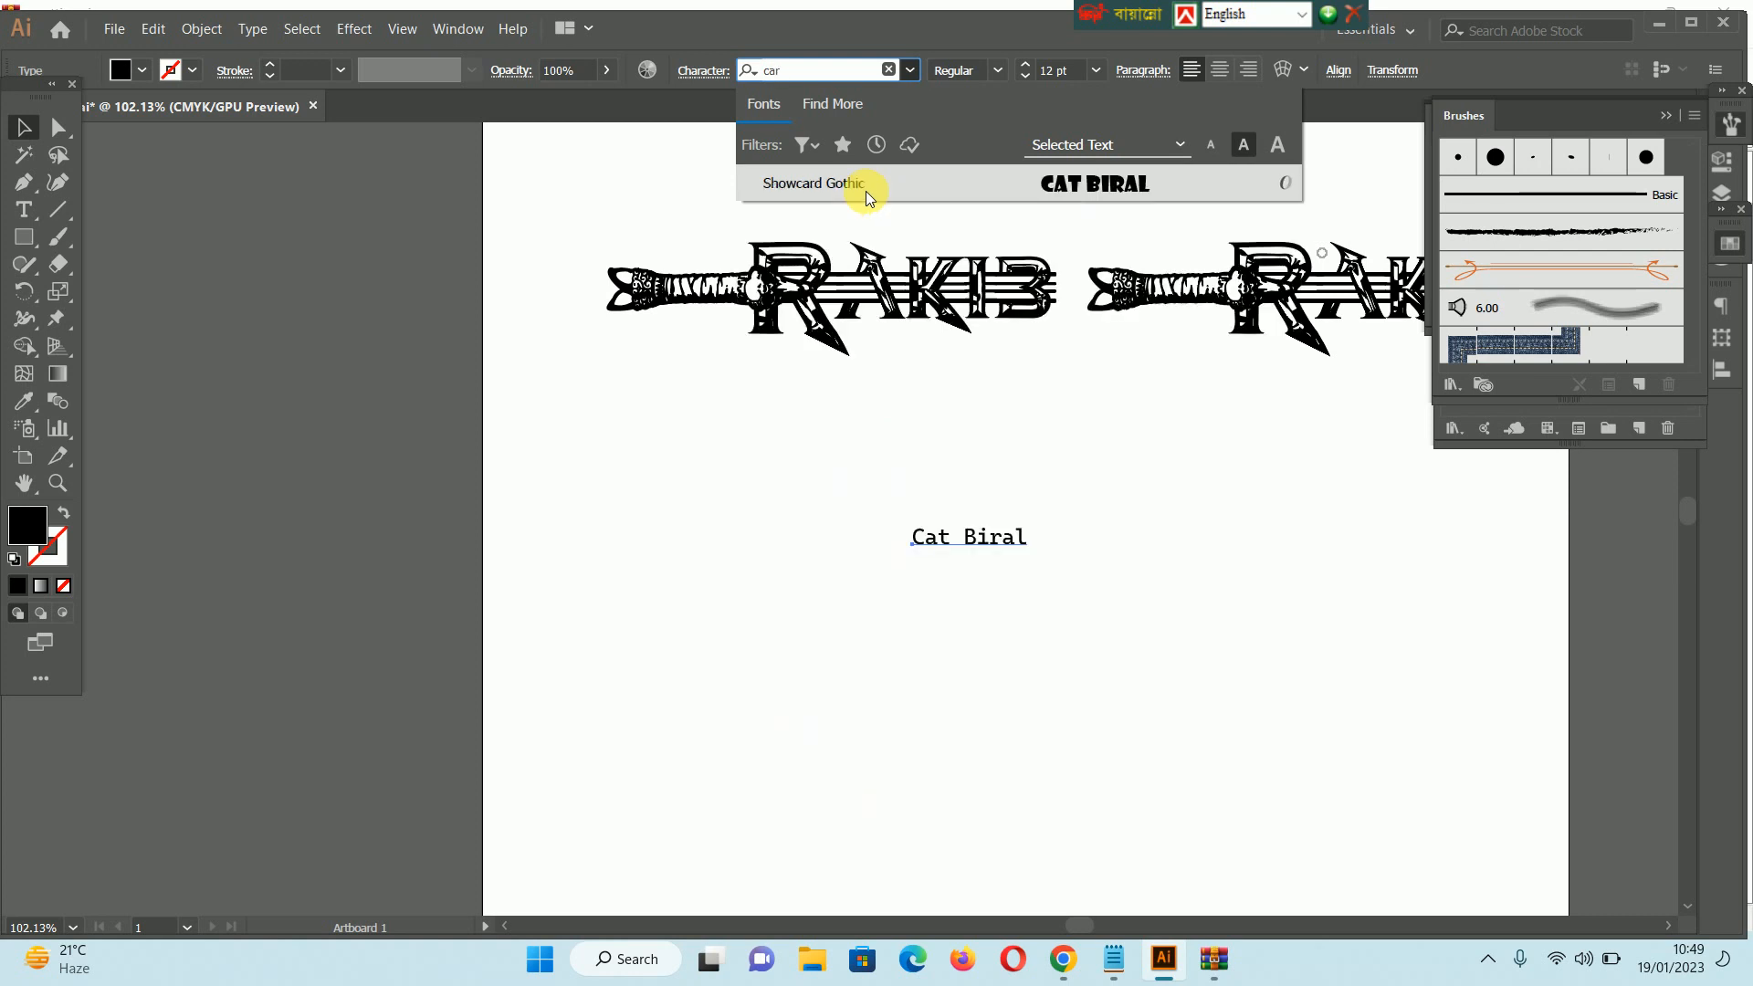
key("BackSpace")
key("BackSpace")
type("r")
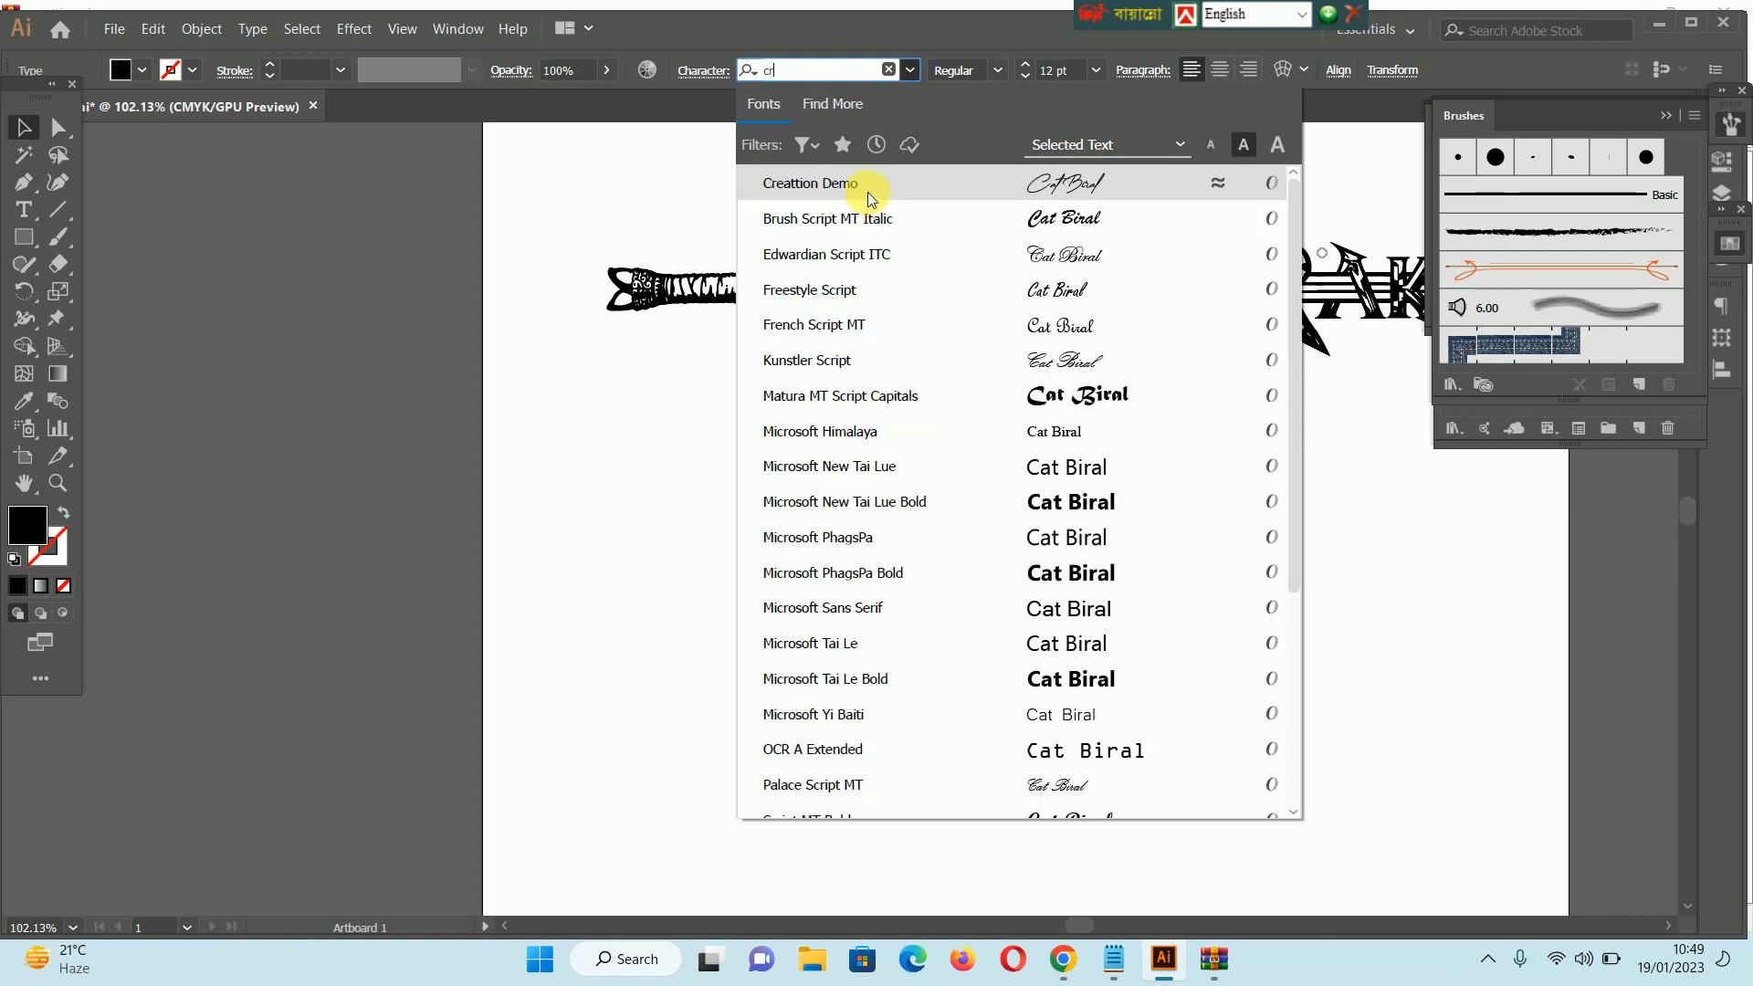
left_click(868, 185)
left_click(1056, 685)
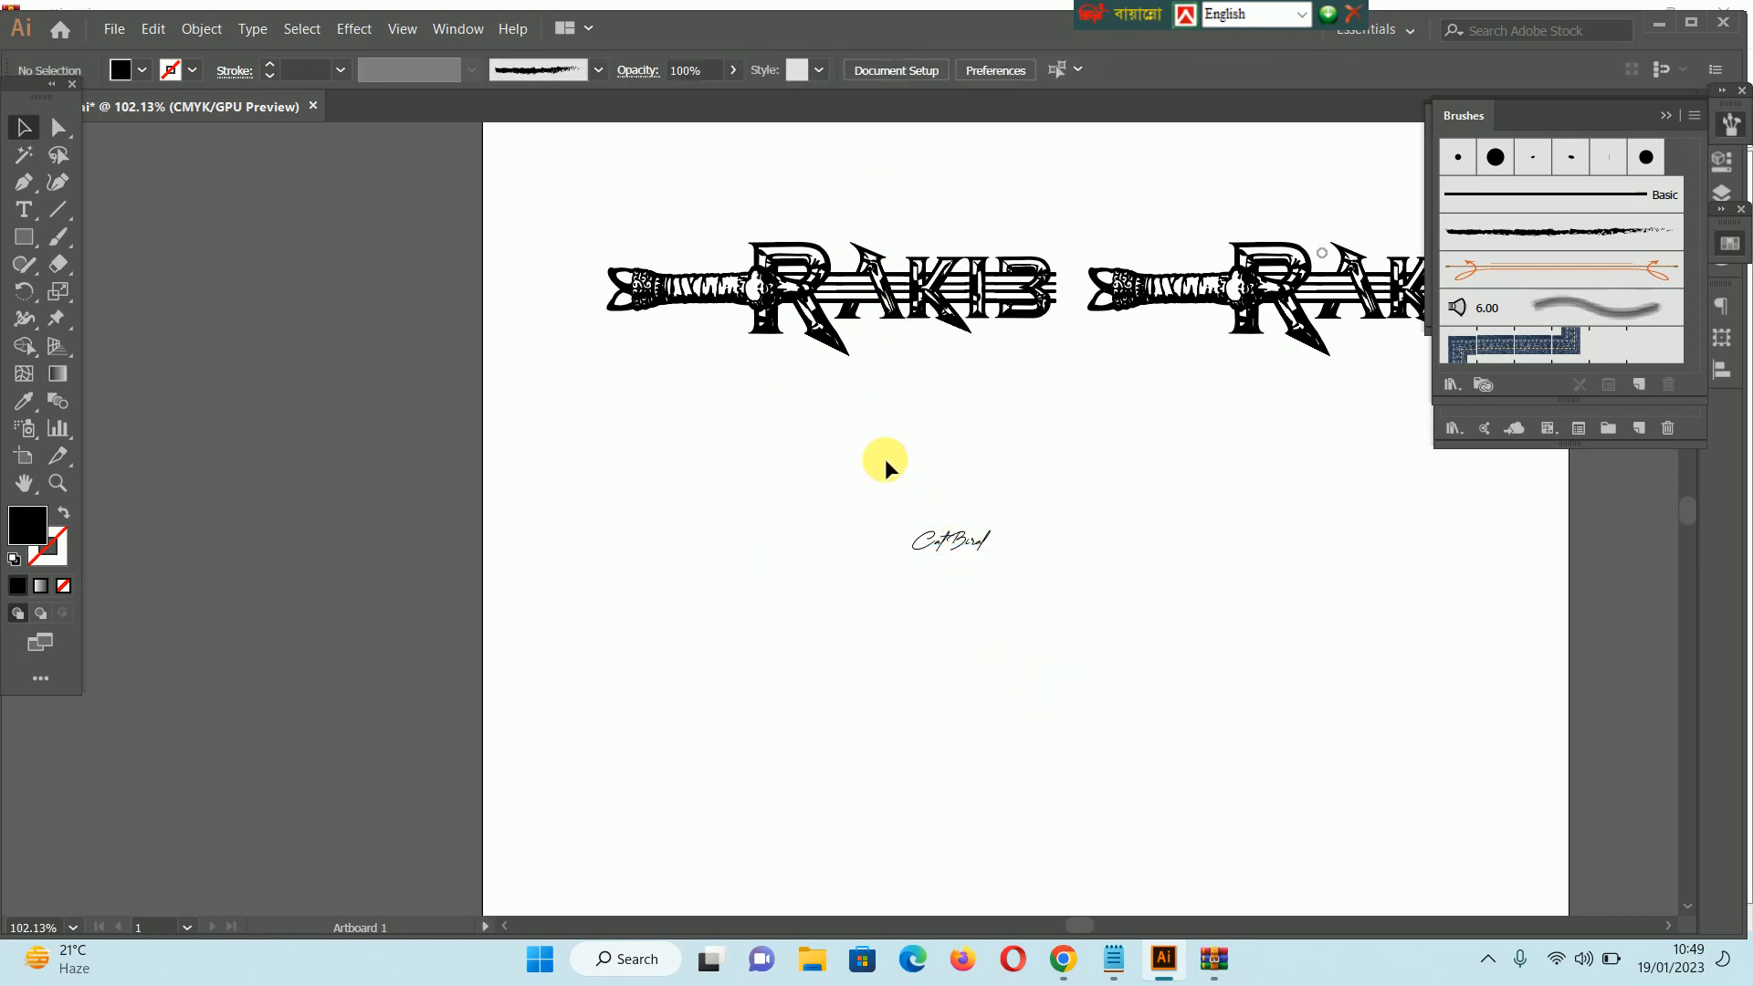
- Scale the "Cat Biral" text up to about 43.5 pt and deselect it
left_click_drag(885, 466, 991, 621)
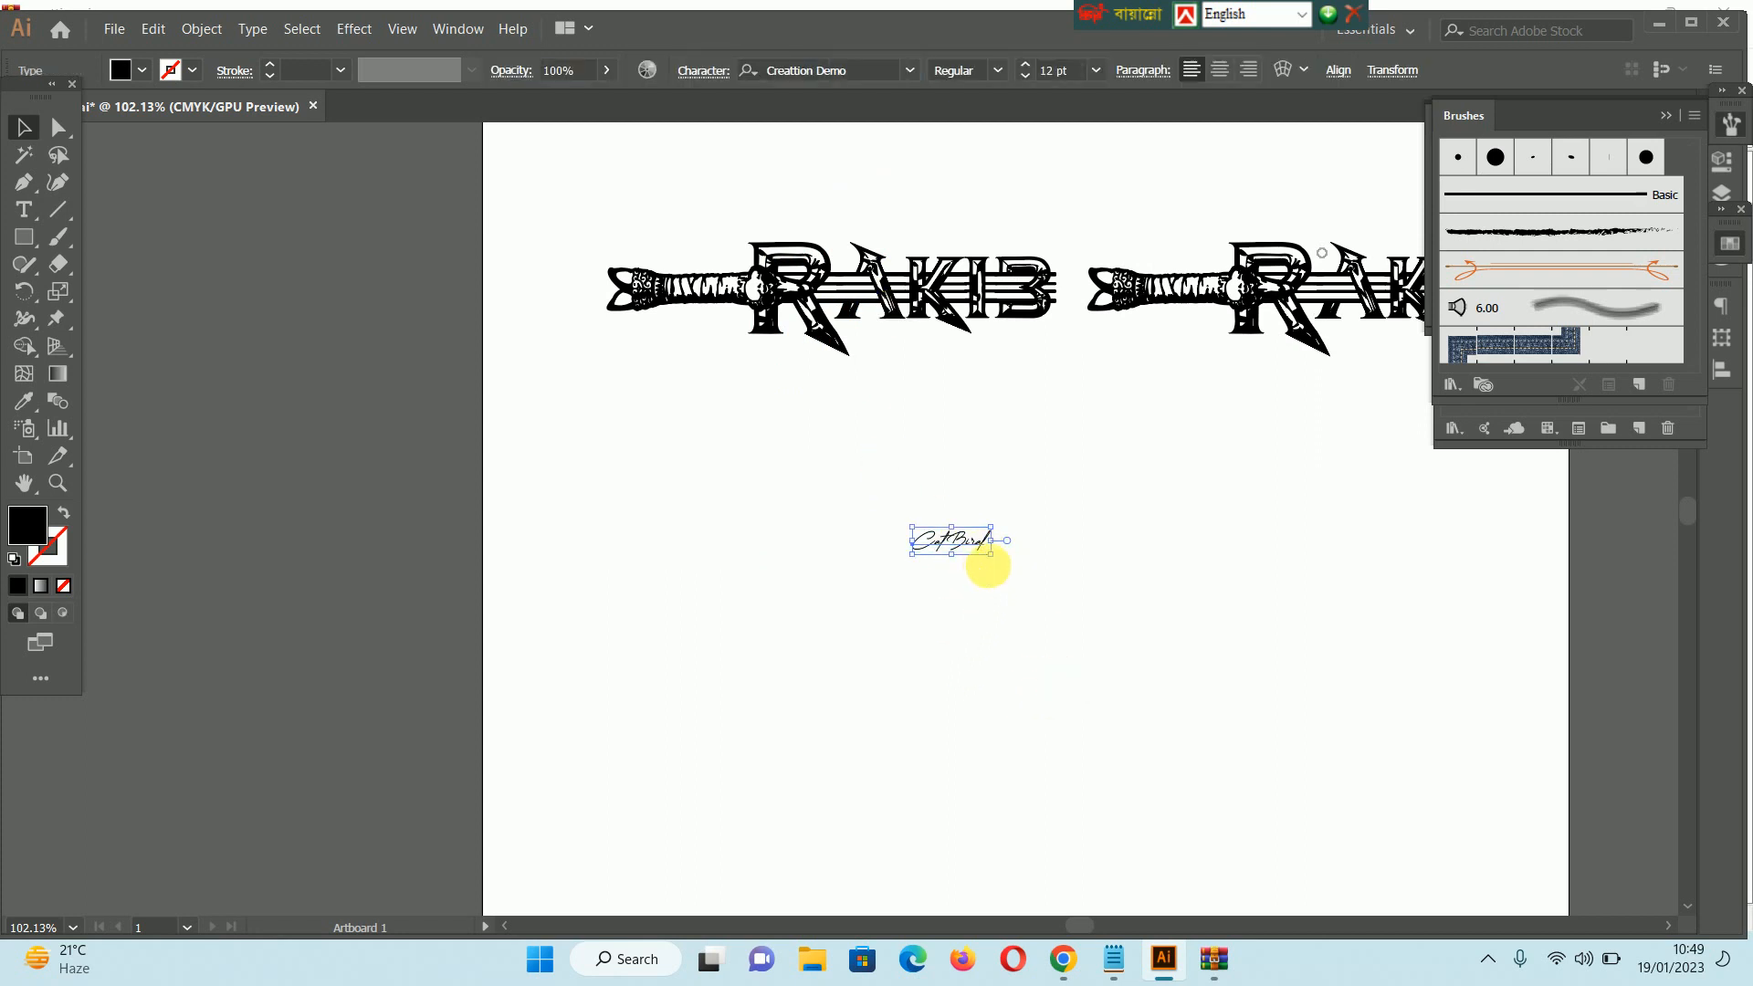
left_click_drag(1002, 563, 1100, 697)
left_click(1099, 697)
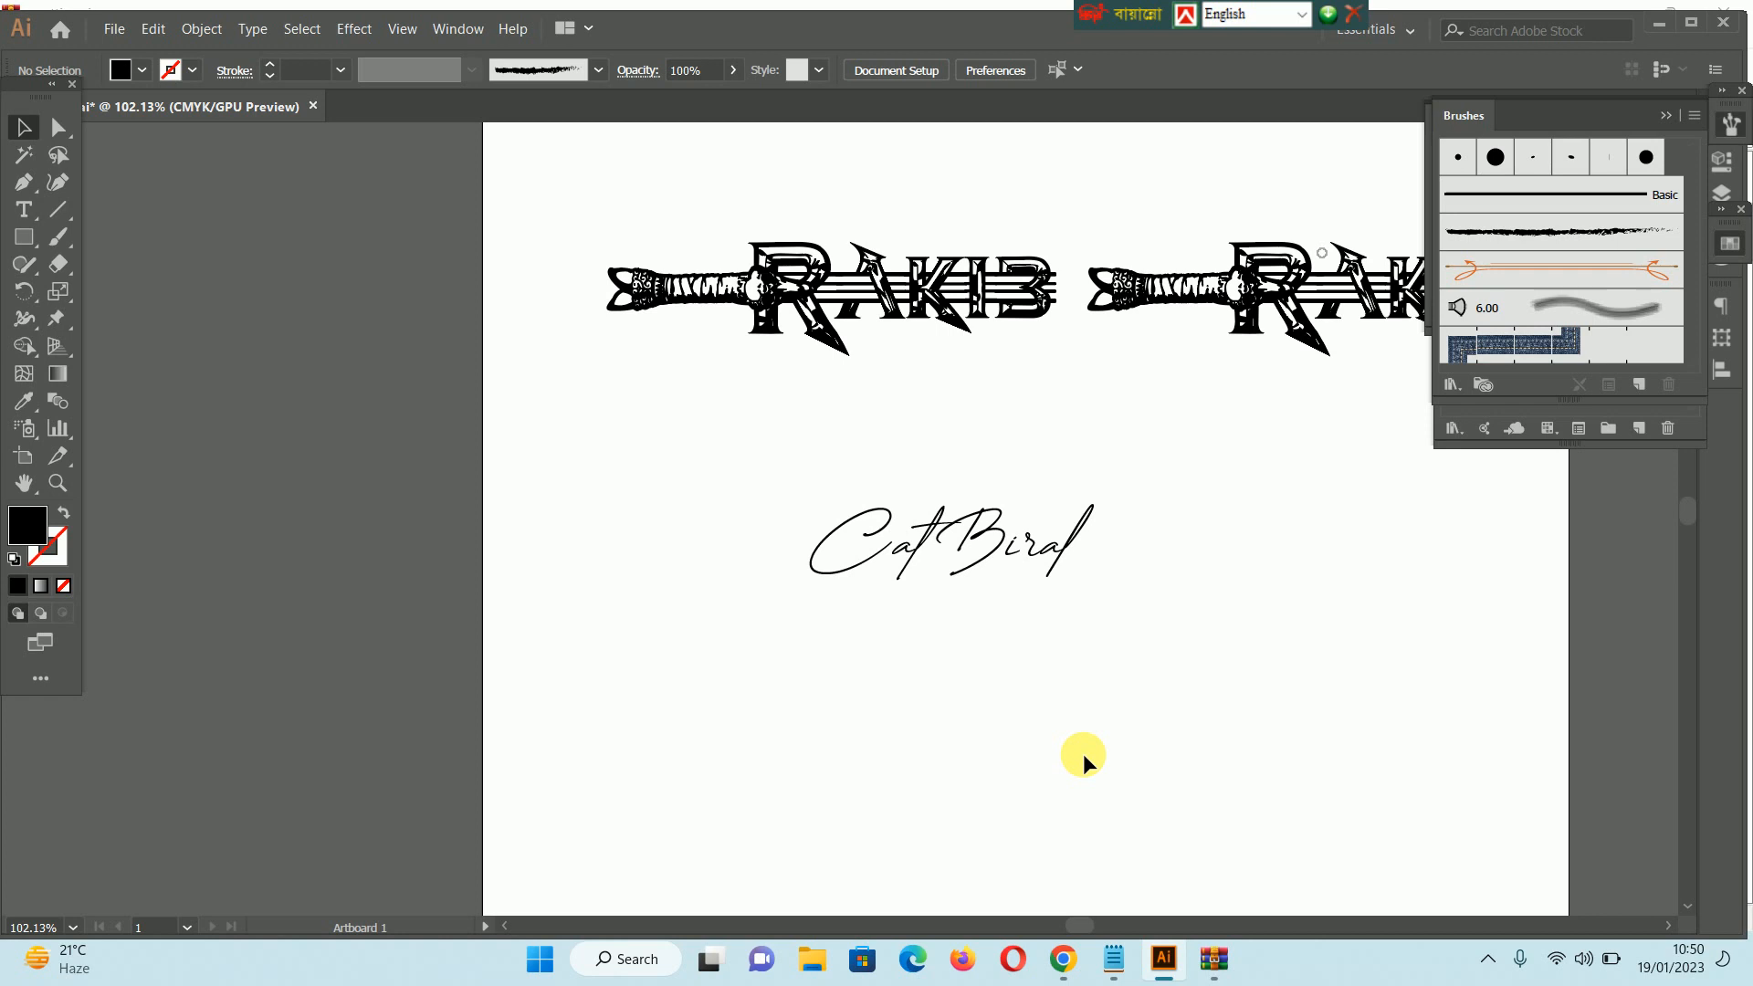
left_click(1275, 598)
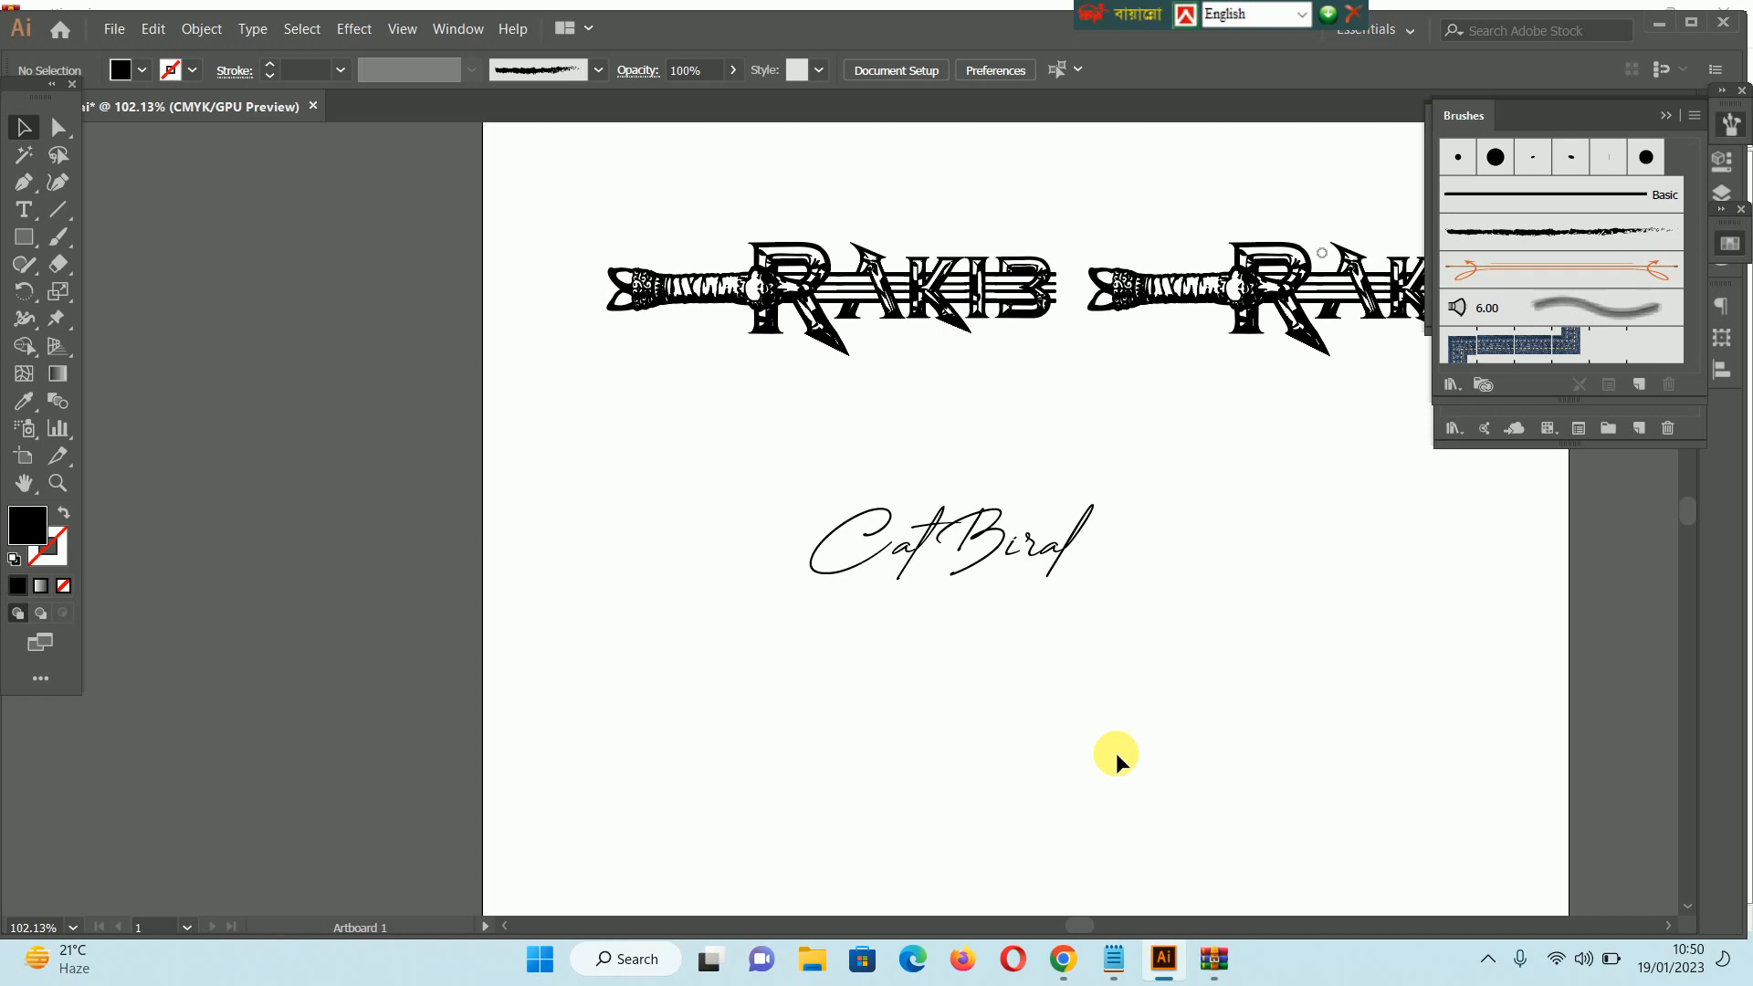
left_click_drag(779, 497, 1196, 637)
left_click(1211, 622)
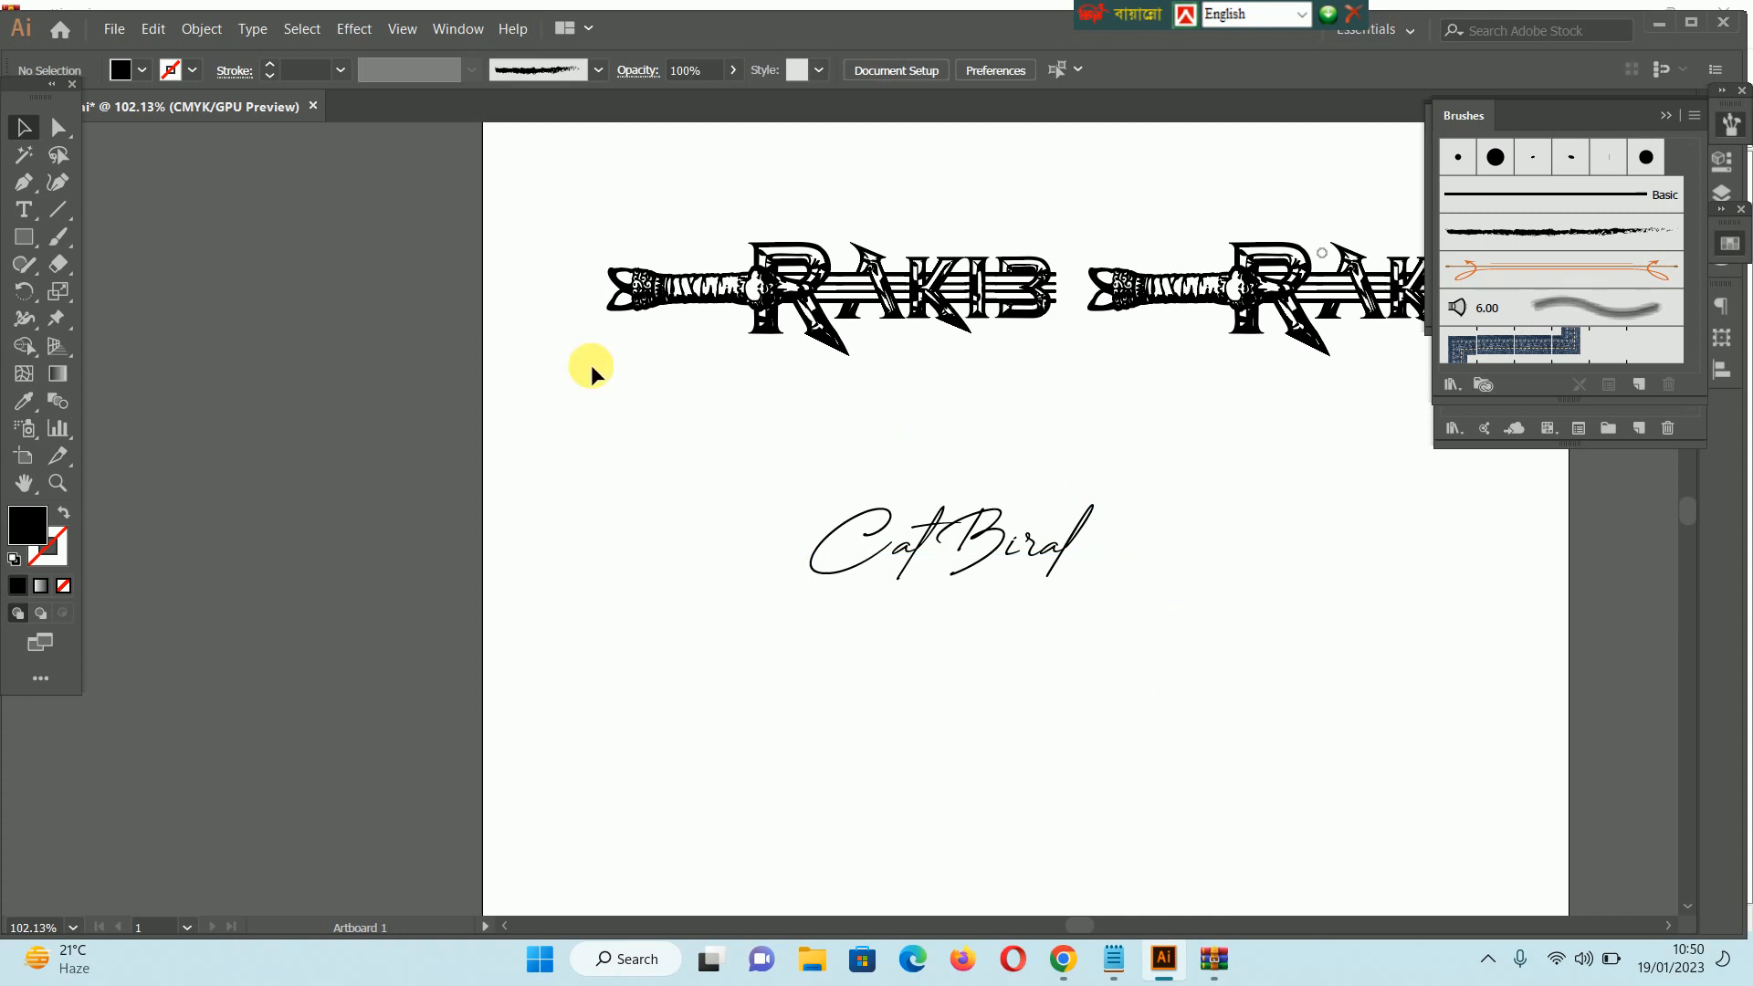
left_click_drag(627, 378, 1188, 705)
left_click(1254, 699)
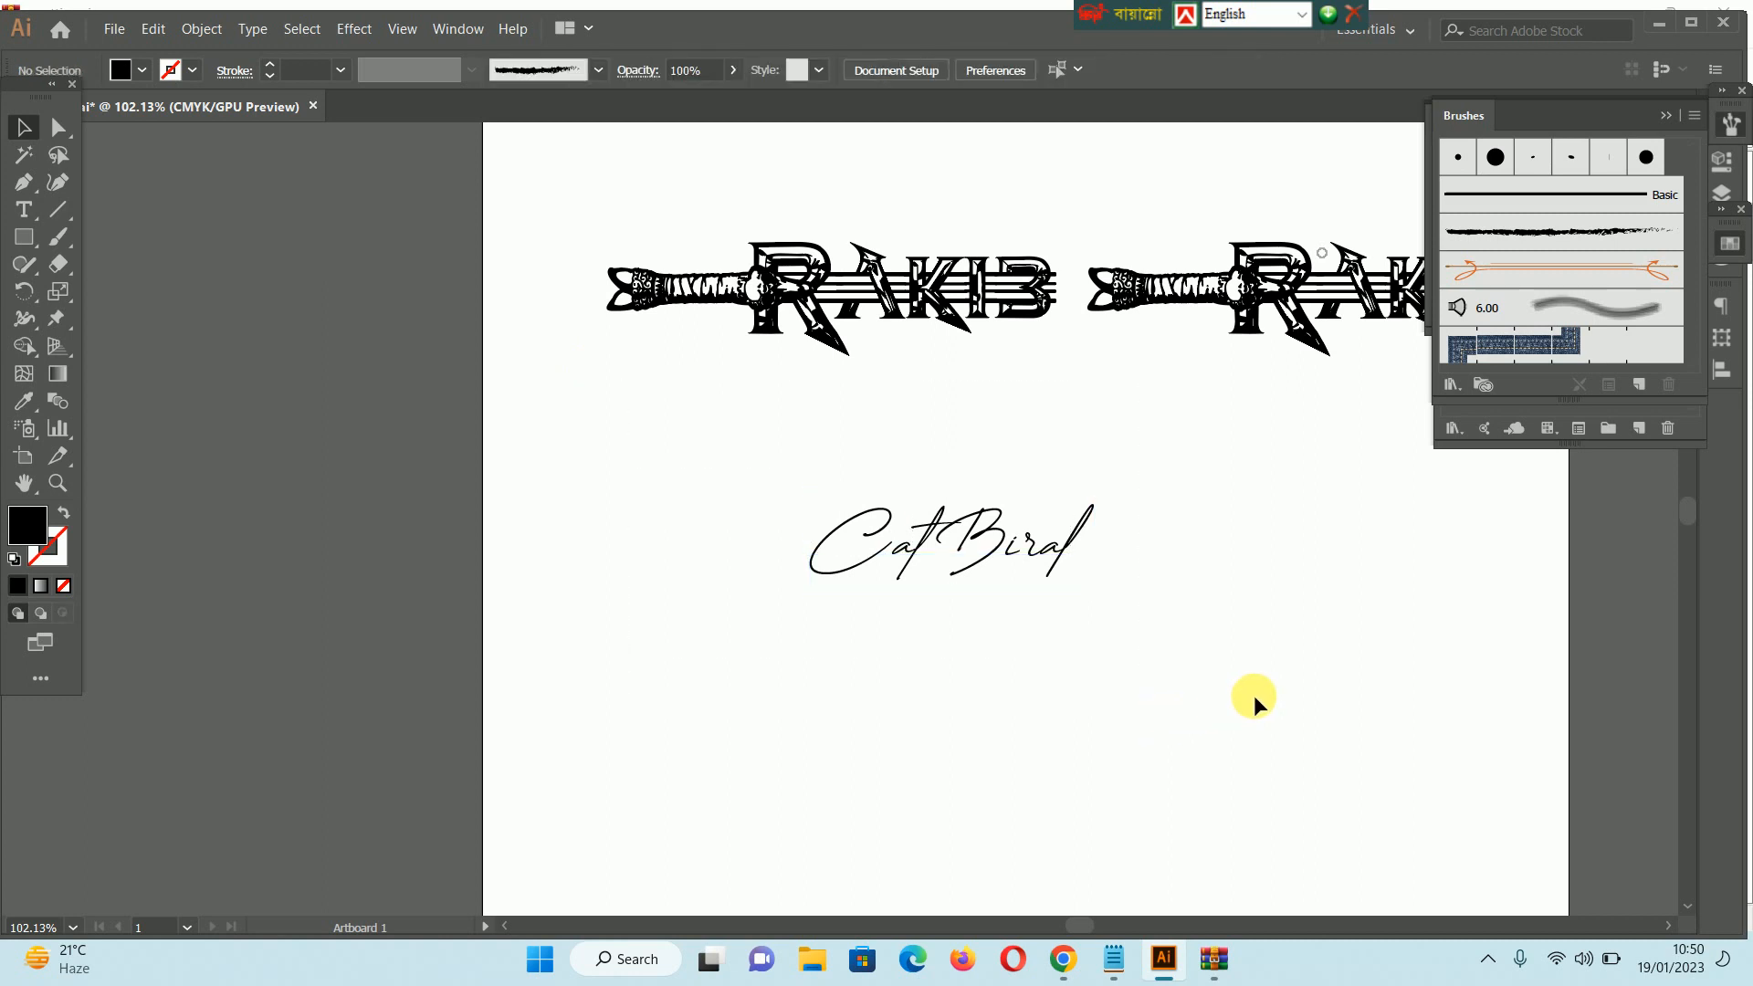
- Close the creattion.zip archive, open DaFont's Script > Brush category in the browser and look through its font samples
left_click(1152, 968)
left_click(1724, 12)
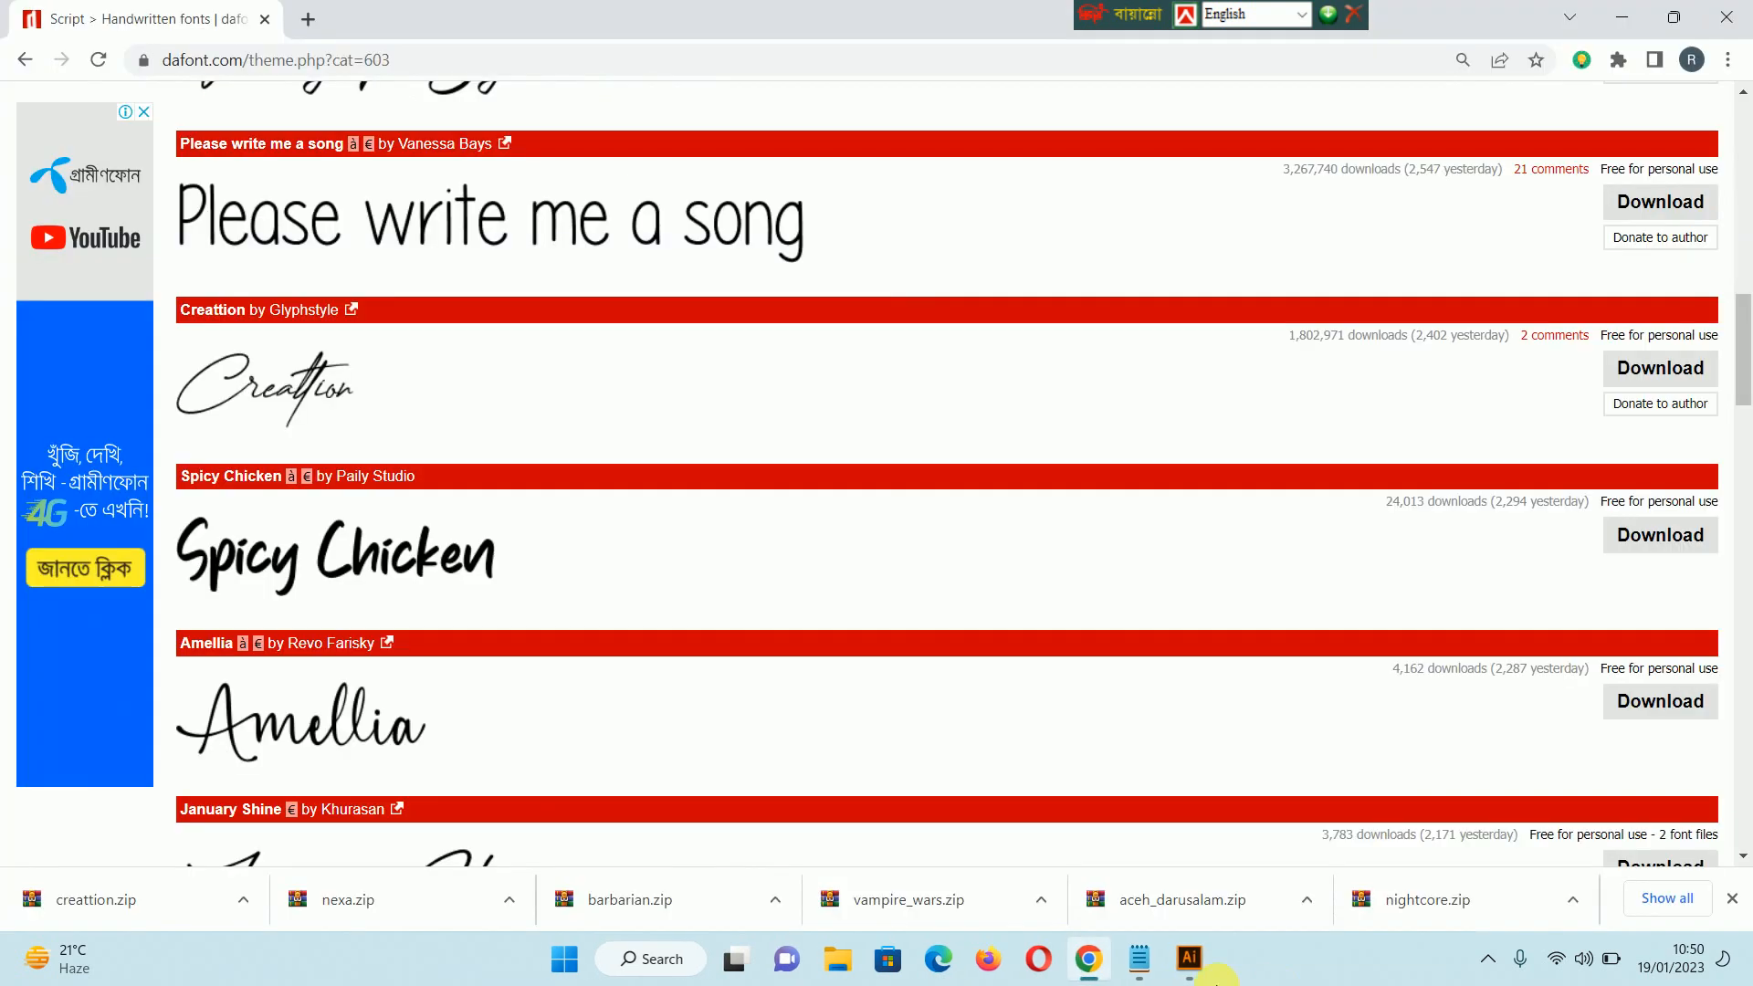
scroll(658, 313, "up", 15)
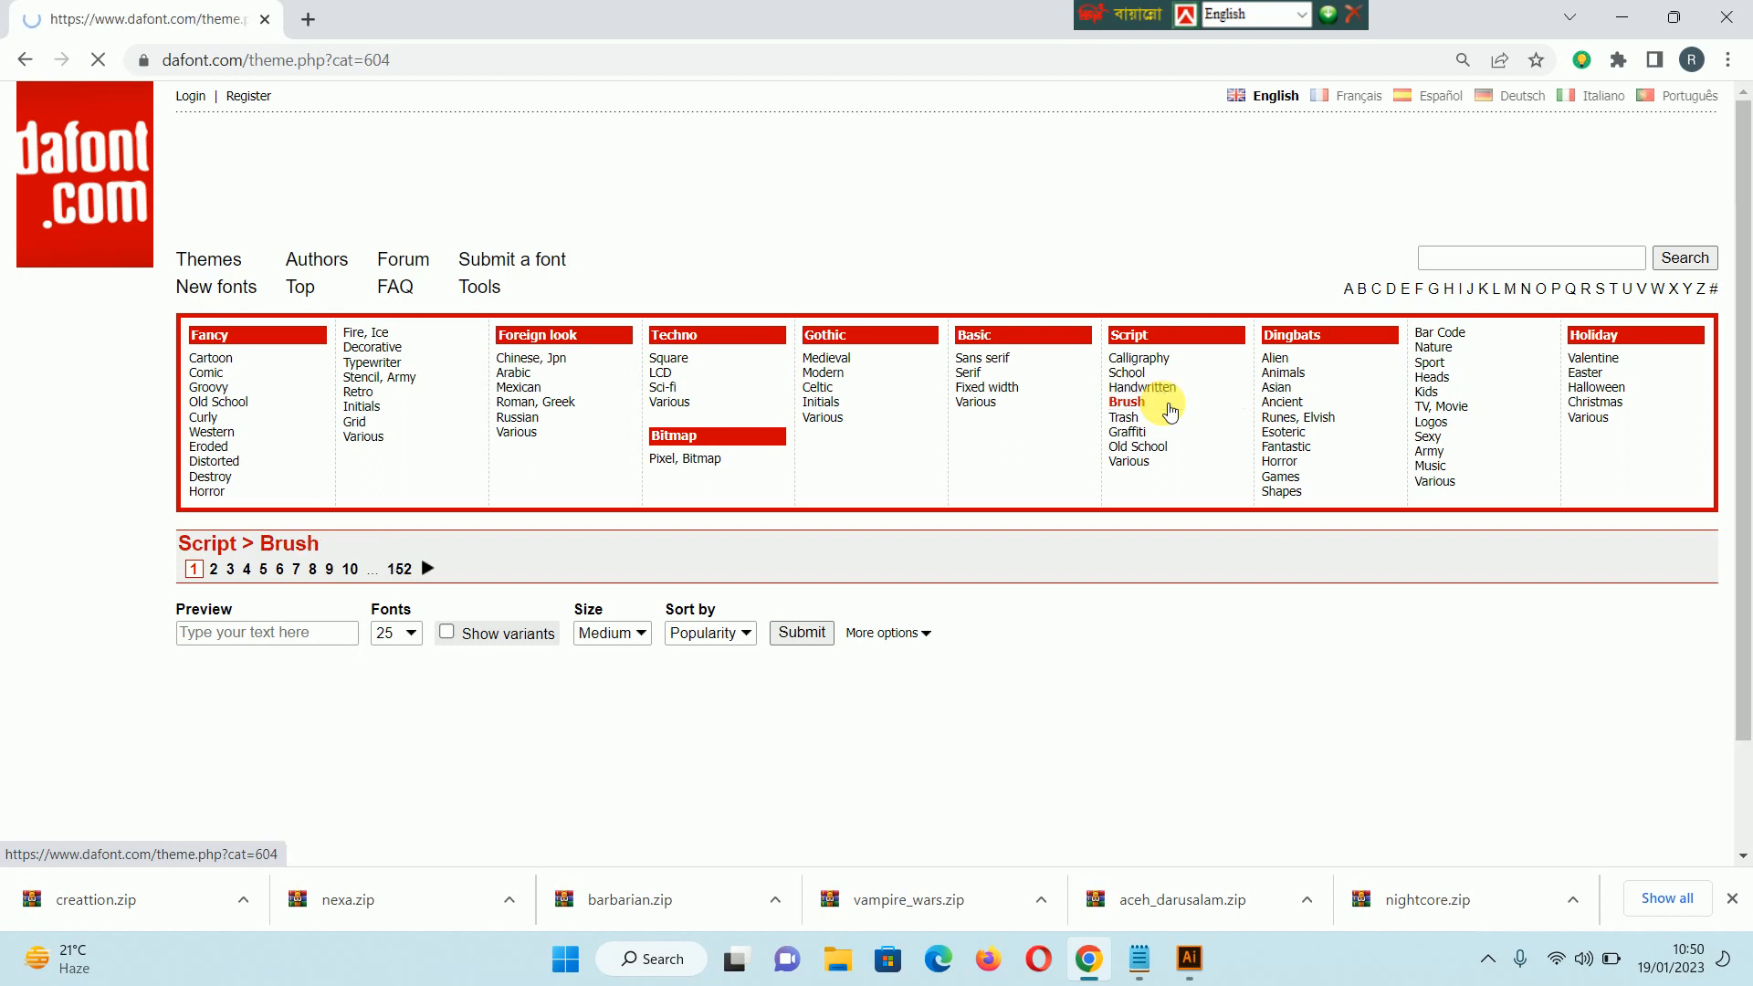
scroll(630, 557, "down", 6)
scroll(610, 577, "down", 12)
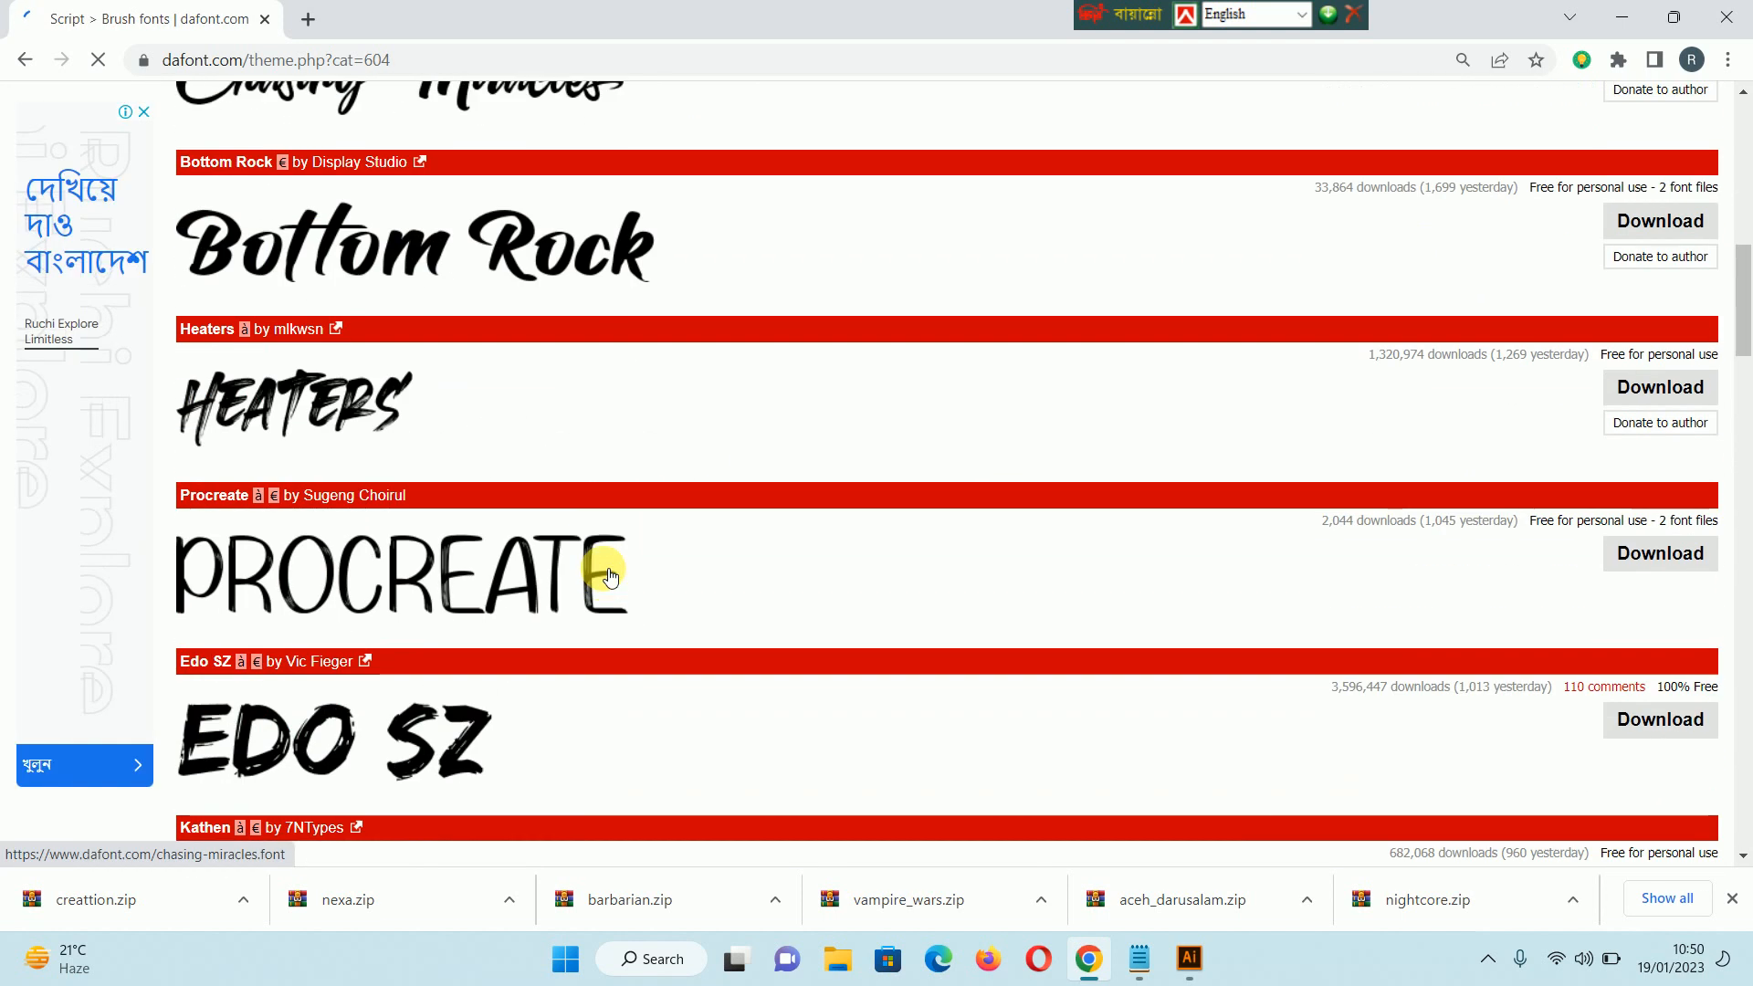
scroll(610, 578, "down", 6)
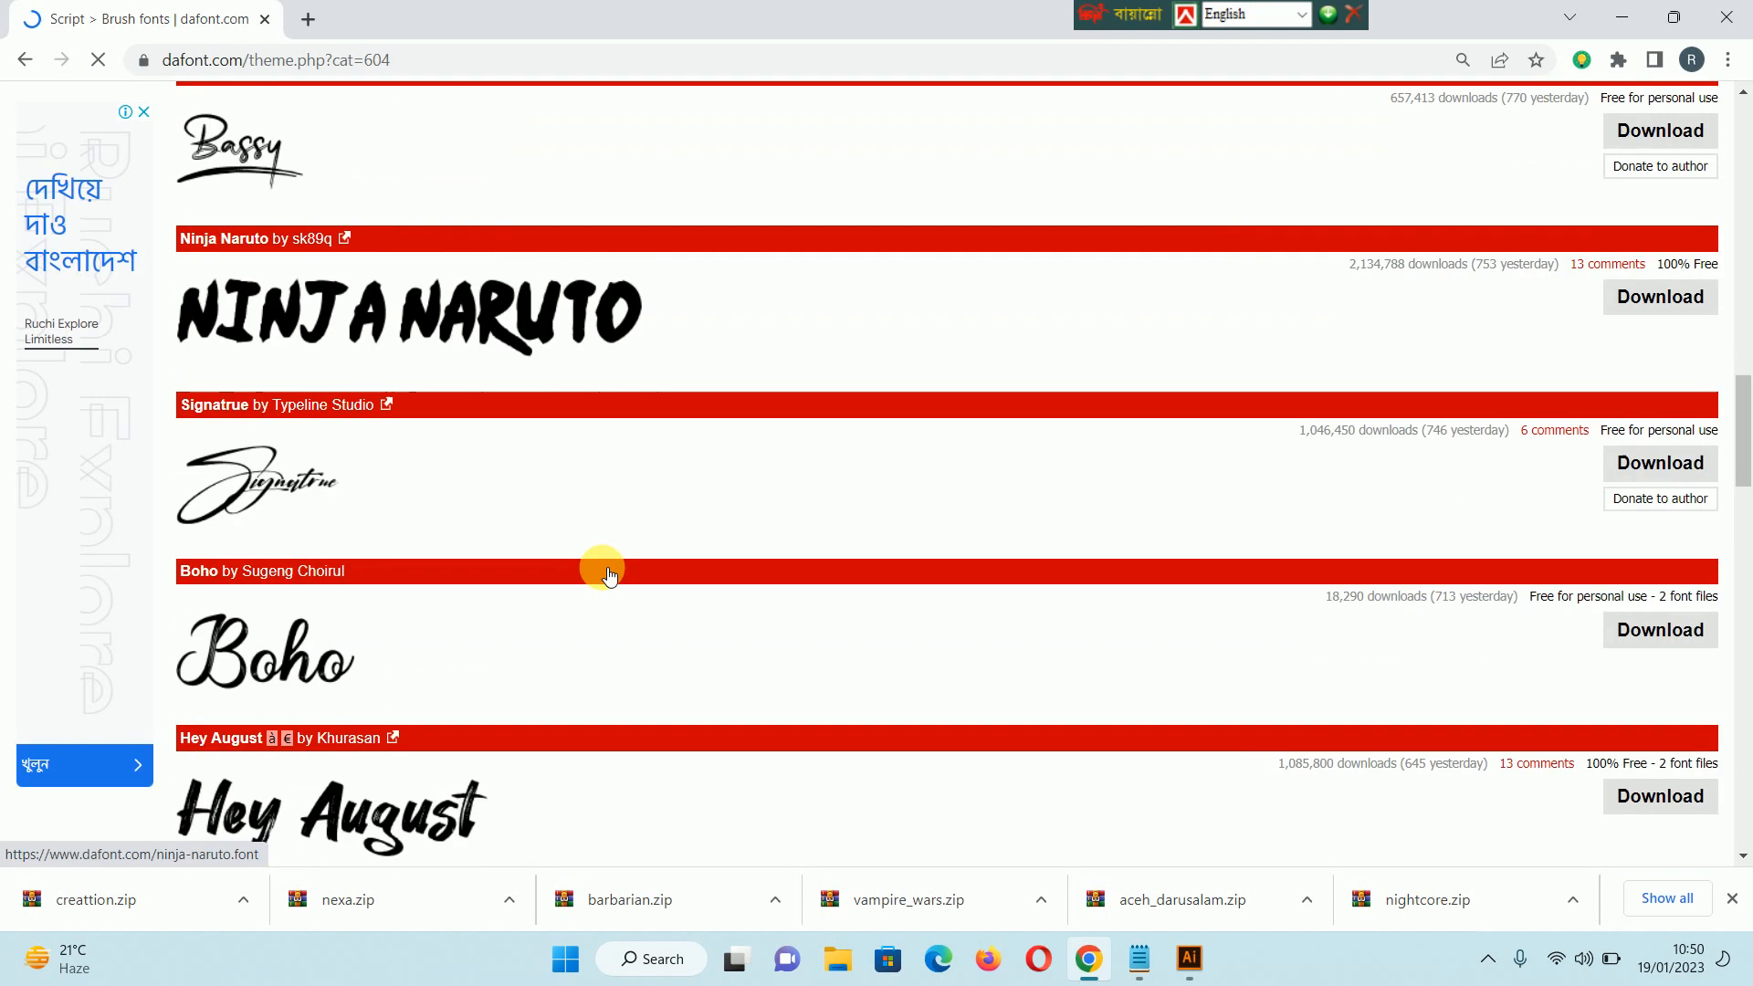
scroll(694, 703, "down", 8)
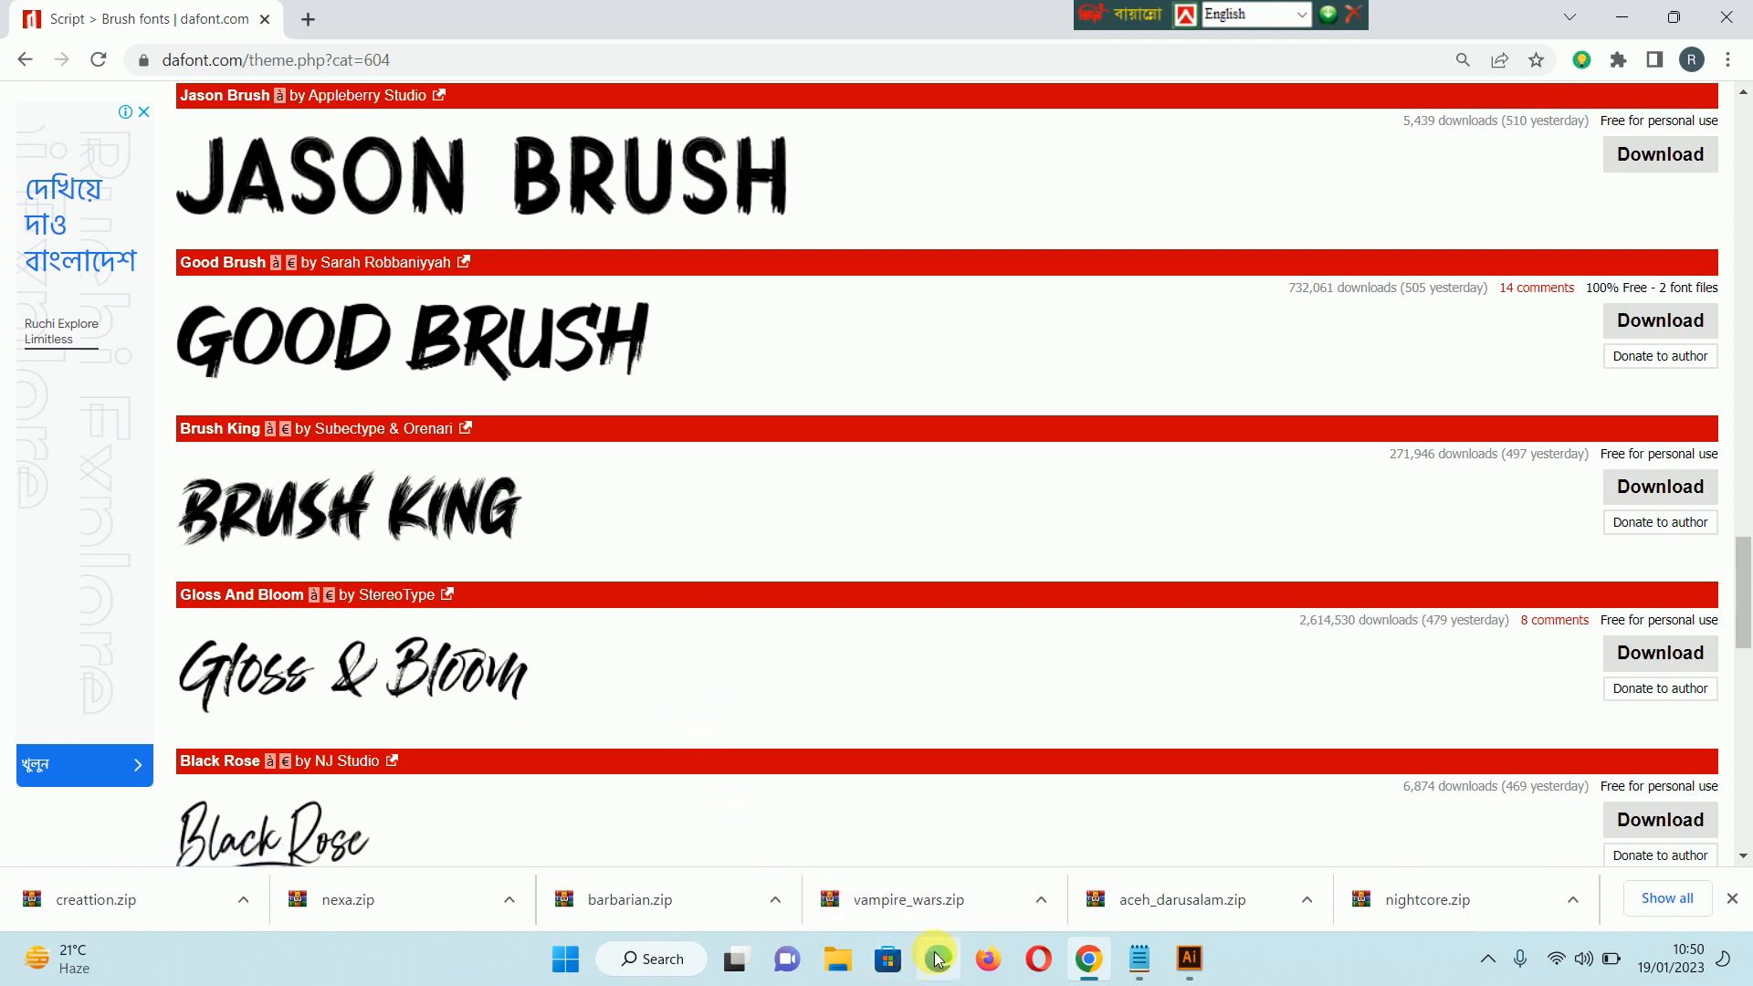
- Open the downloaded vampire_wars.zip, preview the Vampire Wars.ttf font, and close the preview and the archive
left_click(1041, 900)
left_click(1074, 747)
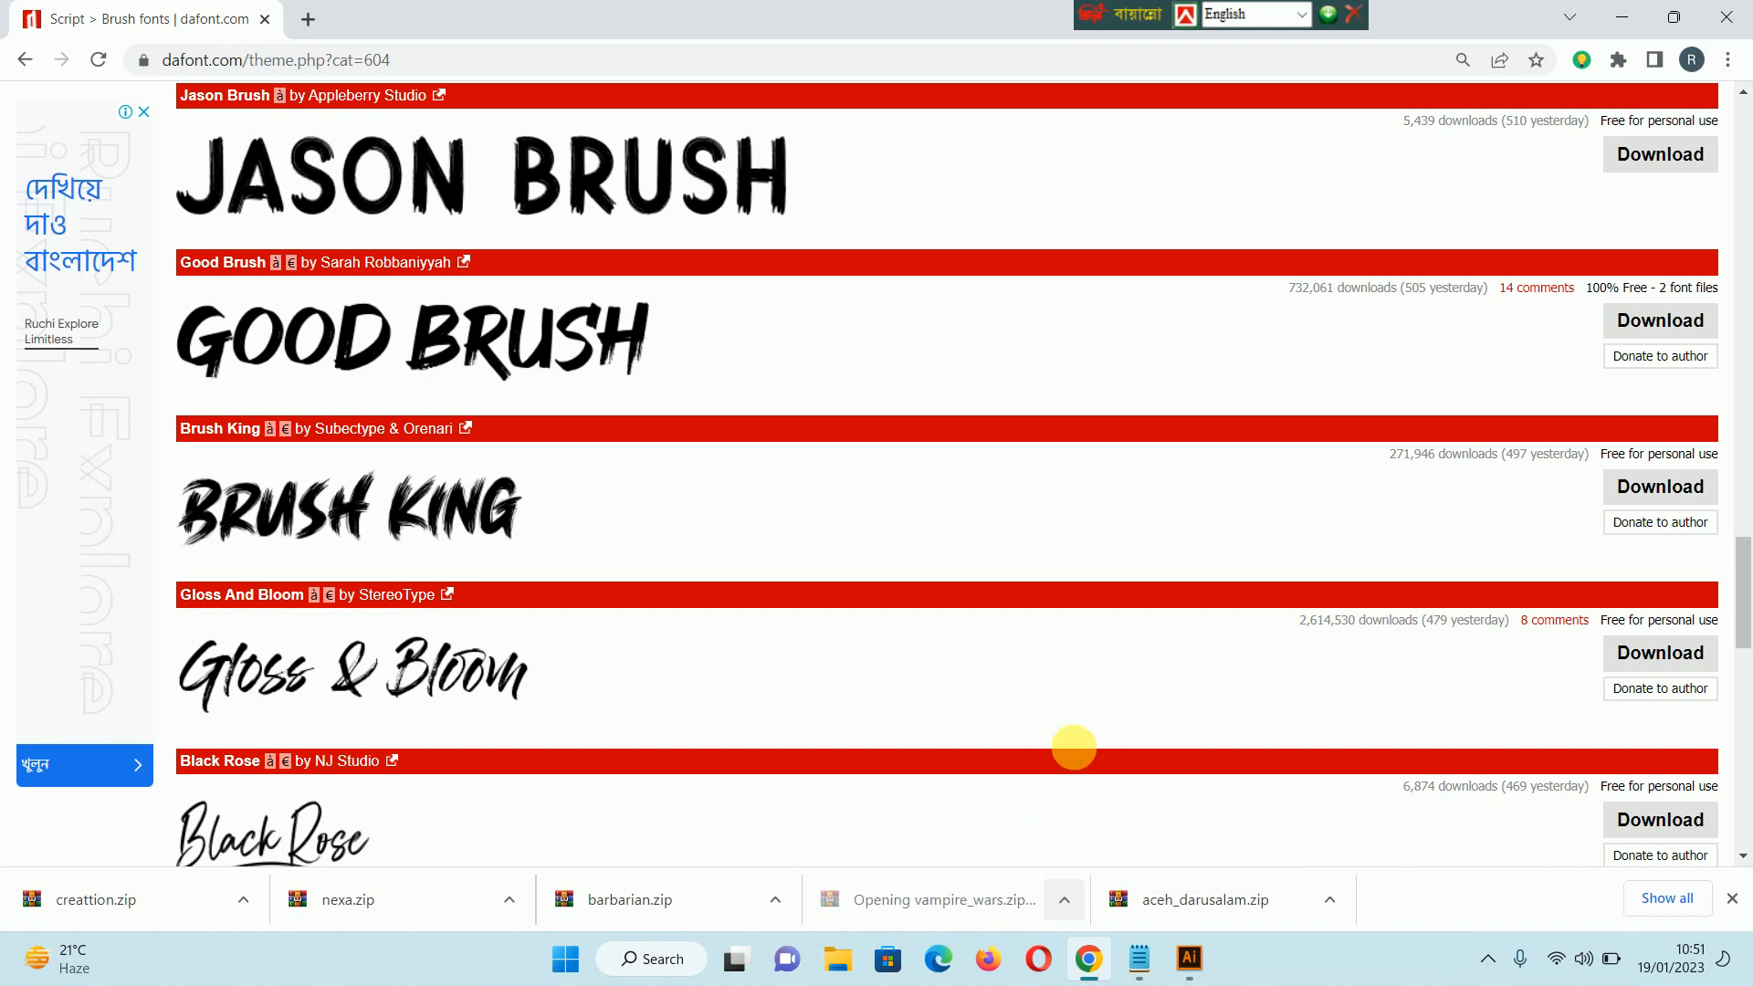
left_click(58, 250)
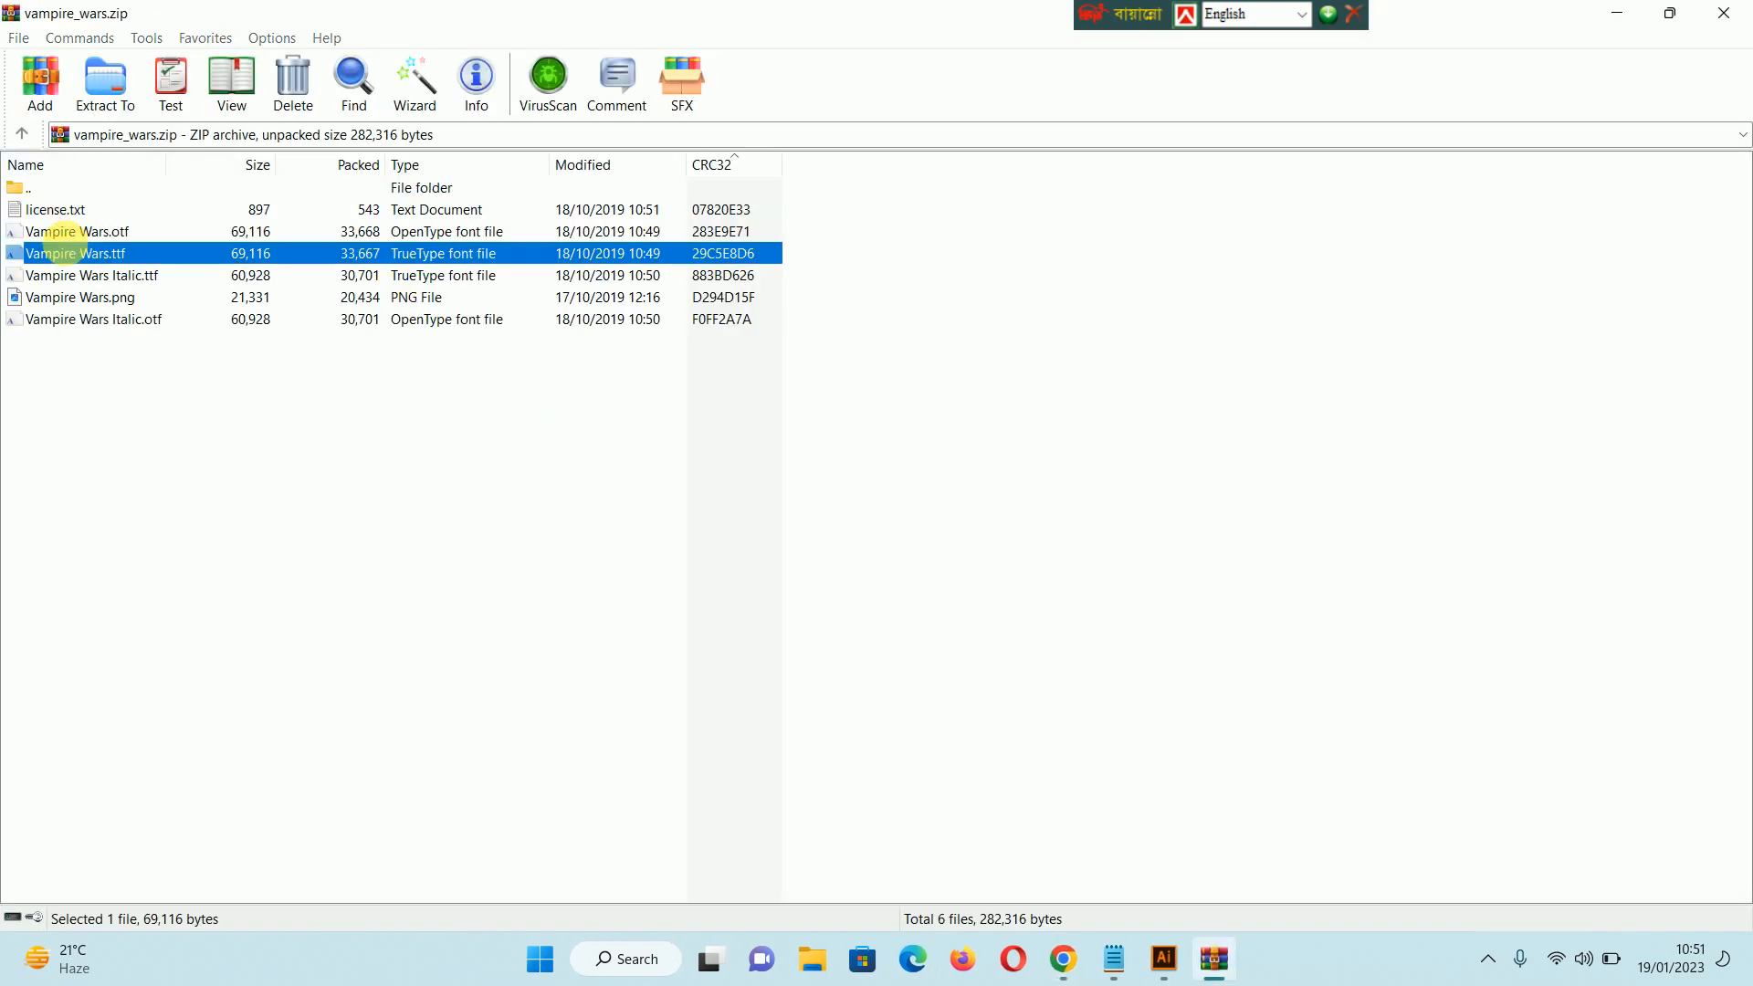
double_click(57, 244)
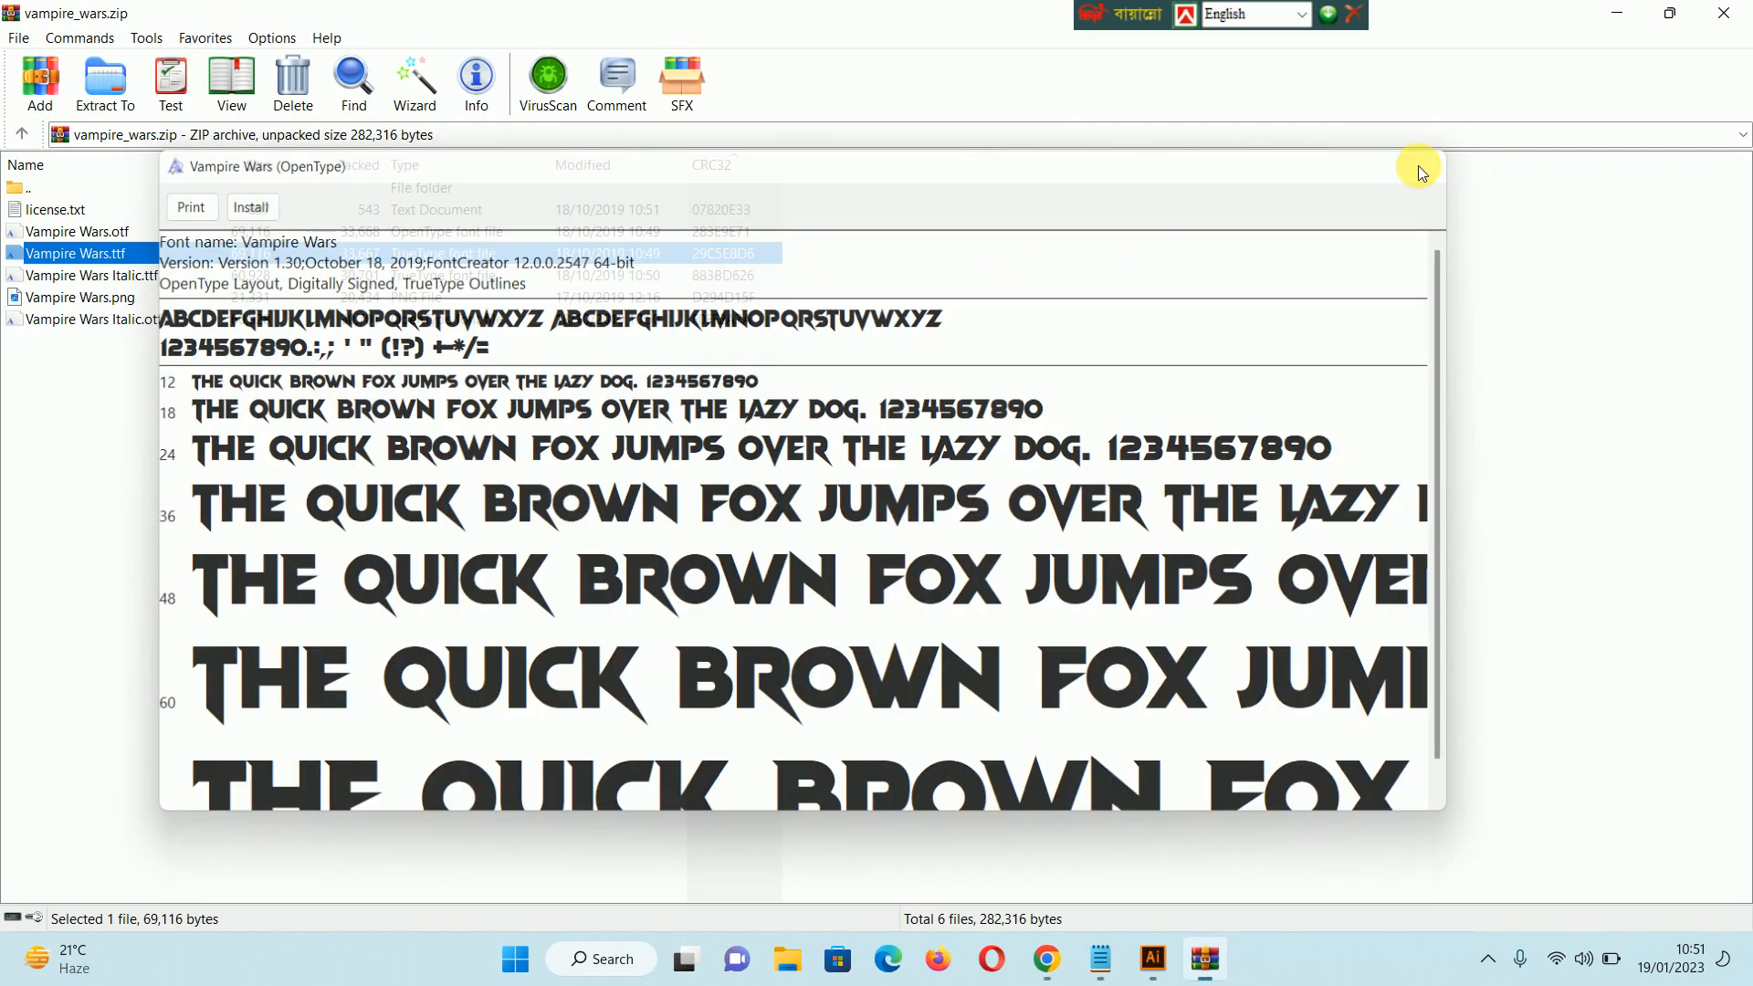
left_click(1423, 164)
left_click(1726, 13)
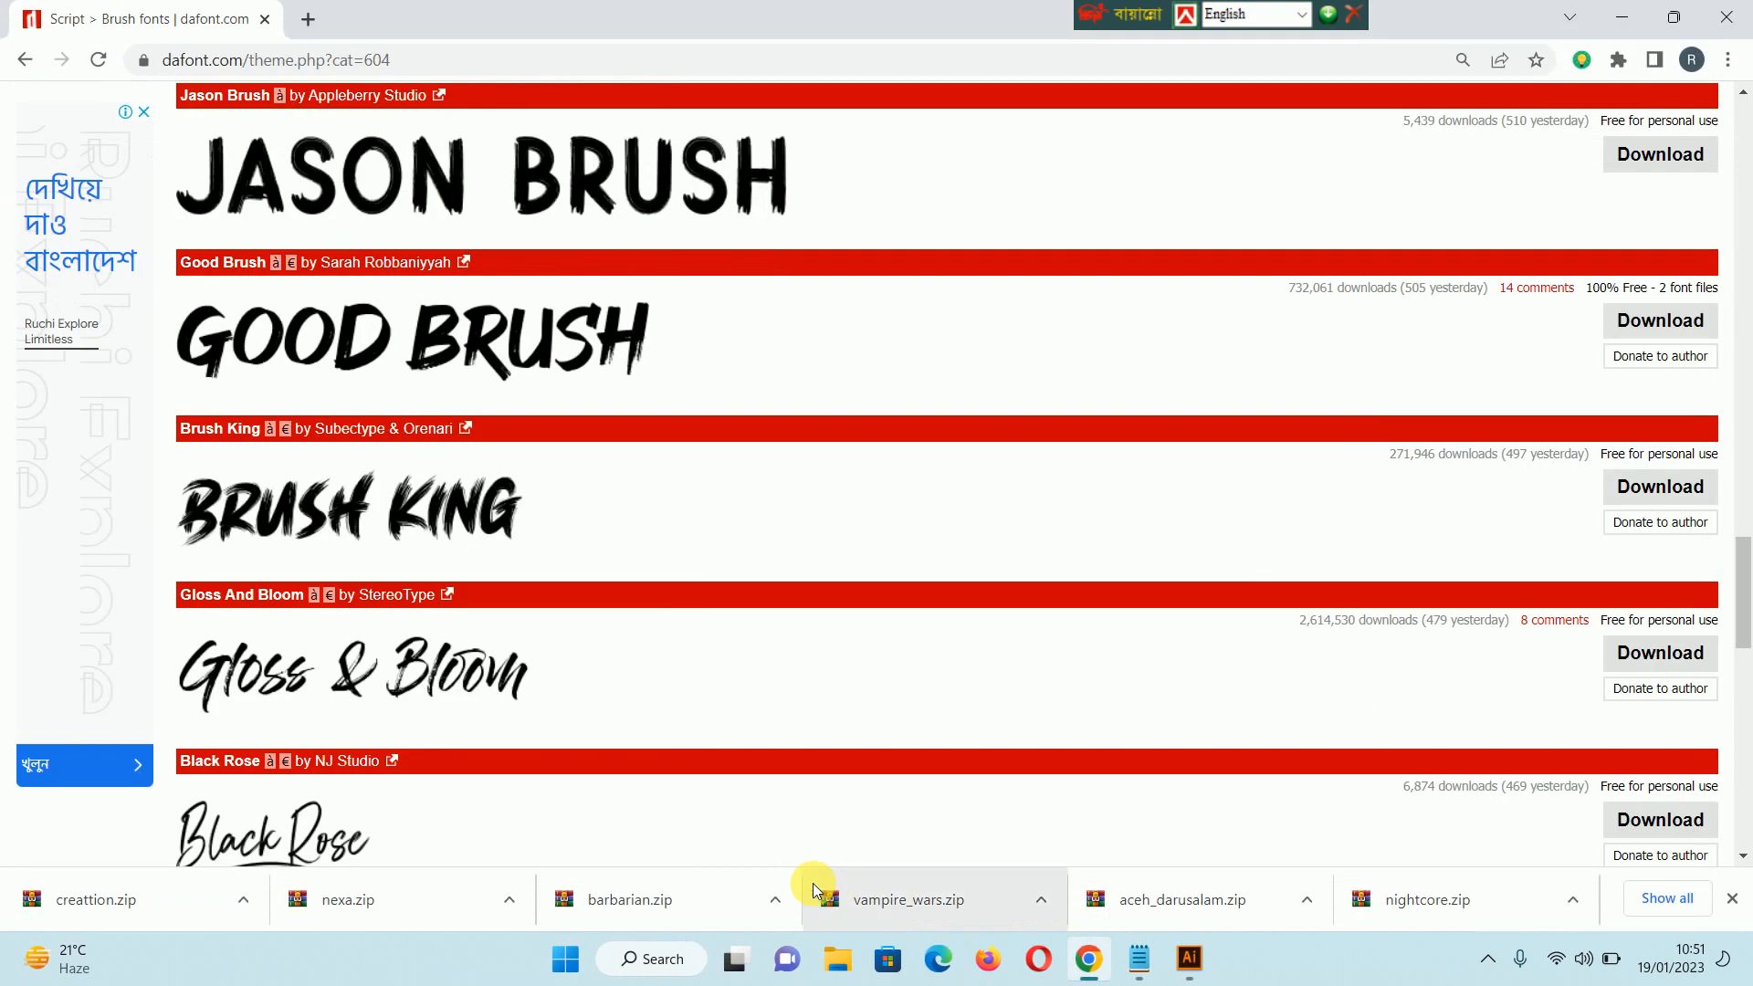
- Open the downloaded aceh_darusalam.zip and install the Aceh Darusalam.ttf font from it
left_click(1306, 900)
left_click(1345, 747)
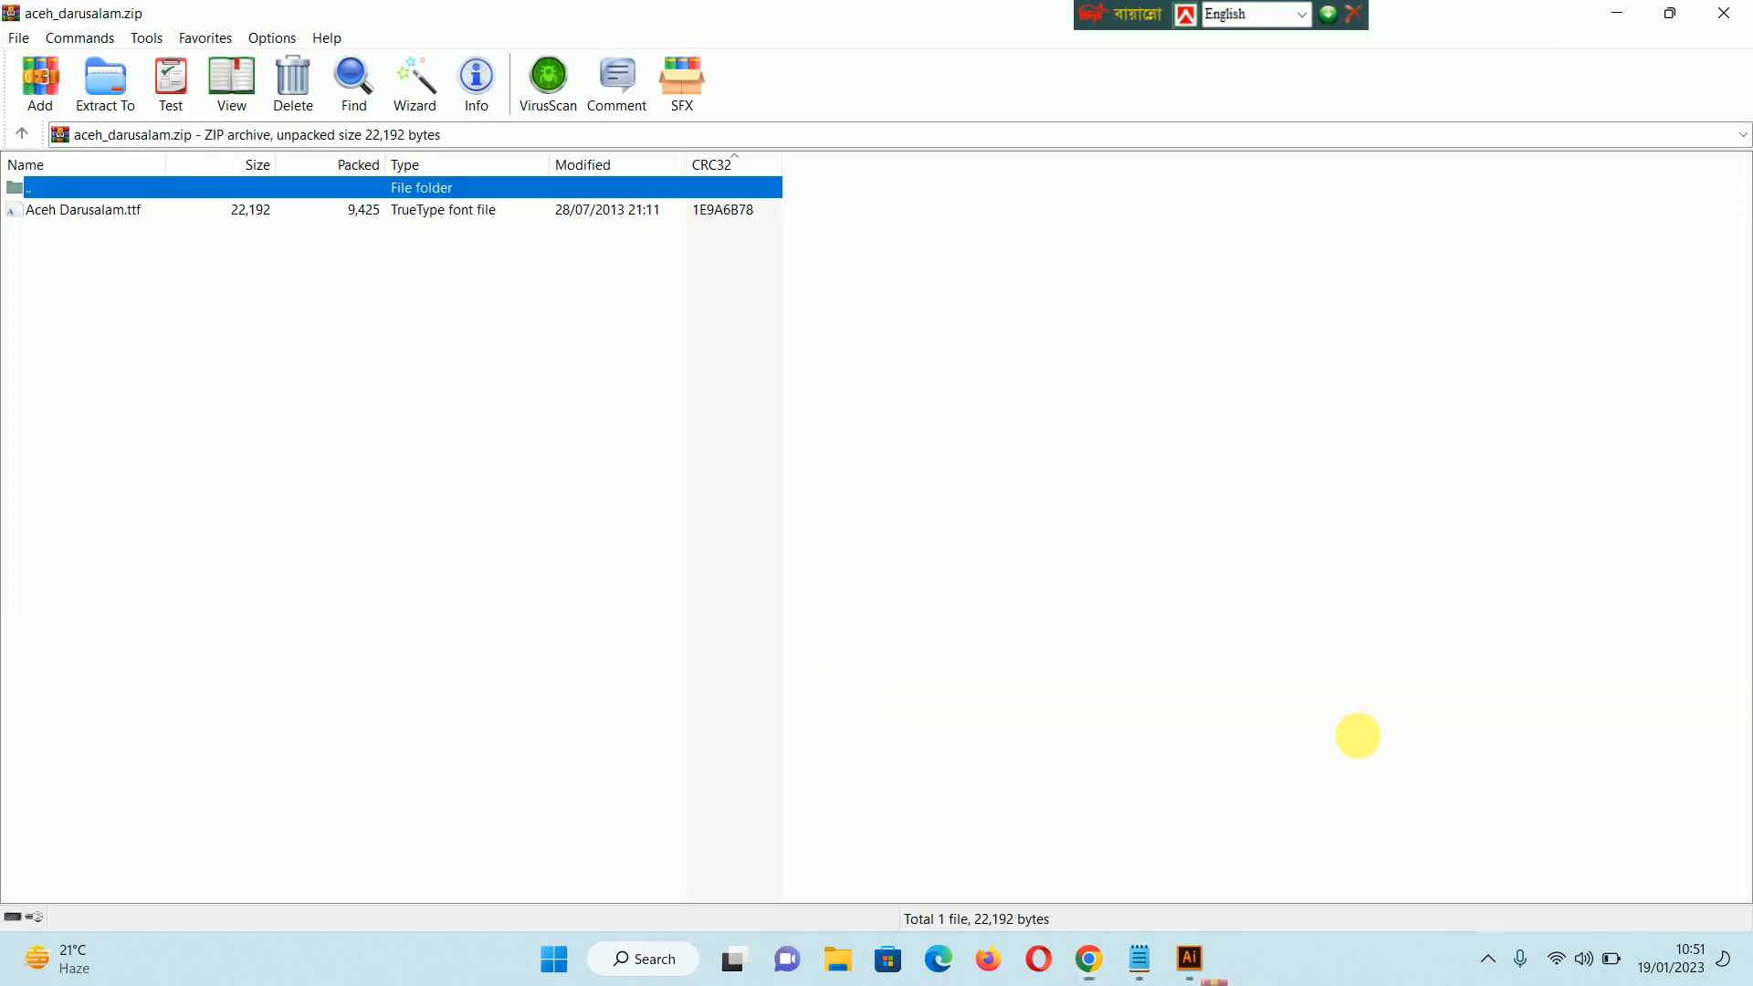
double_click(80, 221)
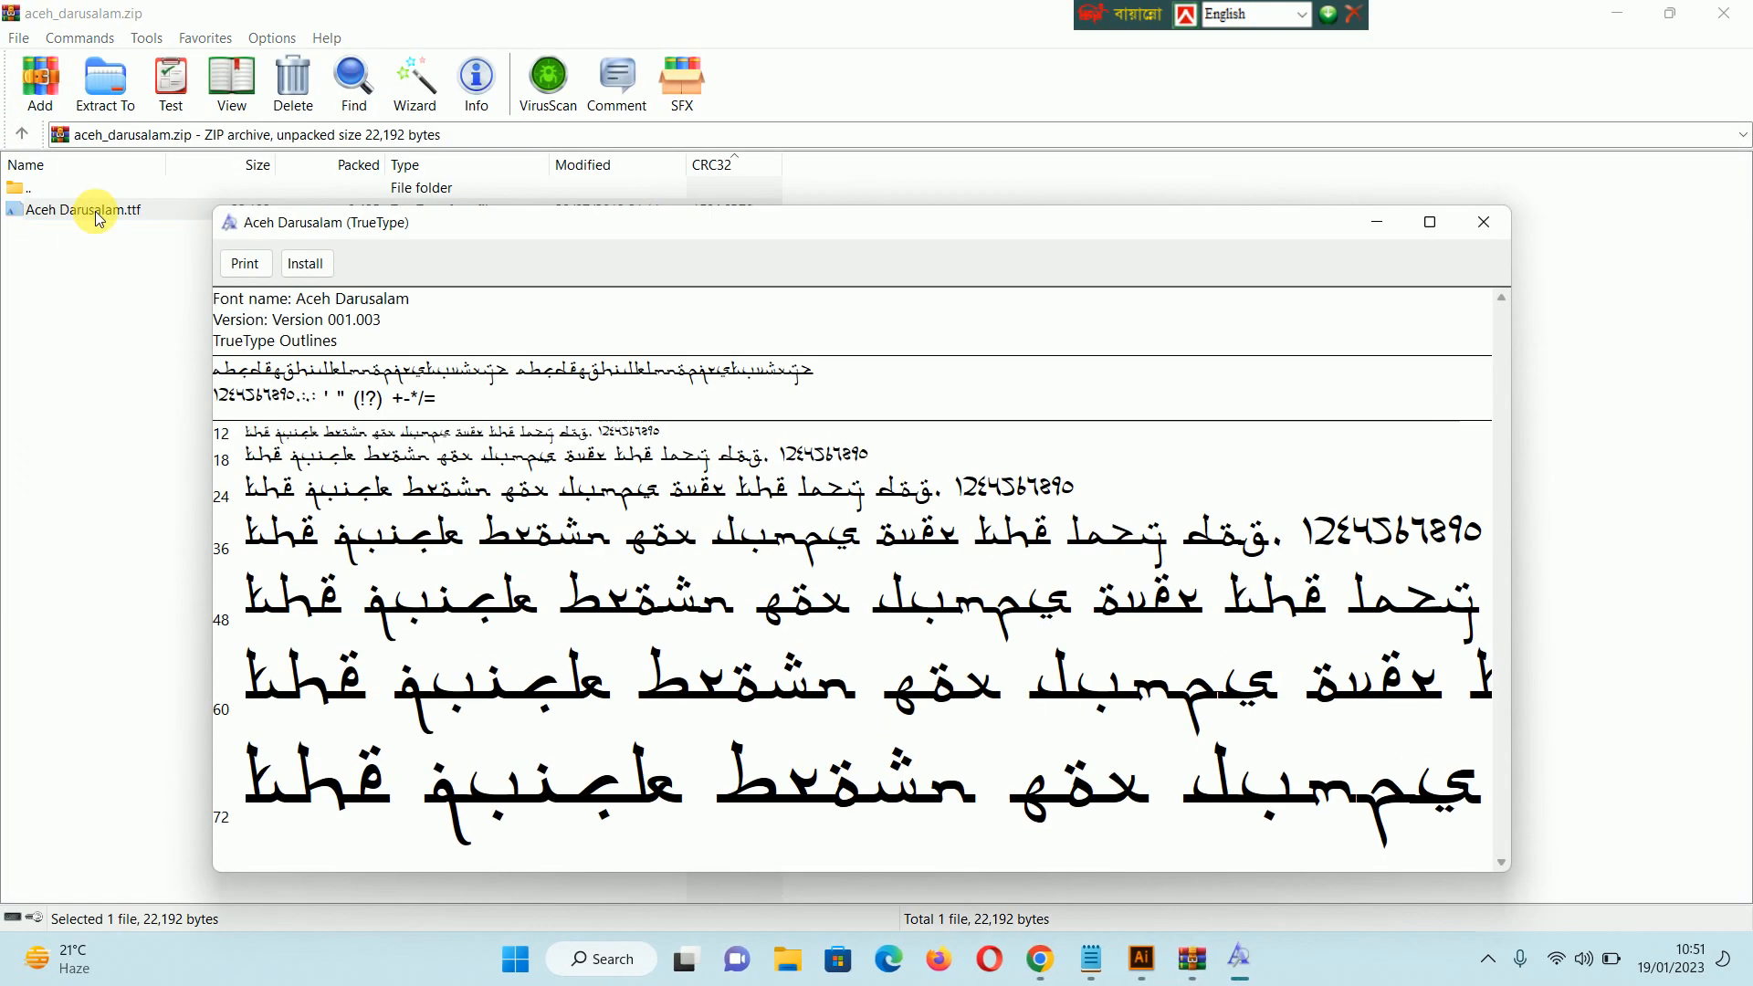
left_click(315, 265)
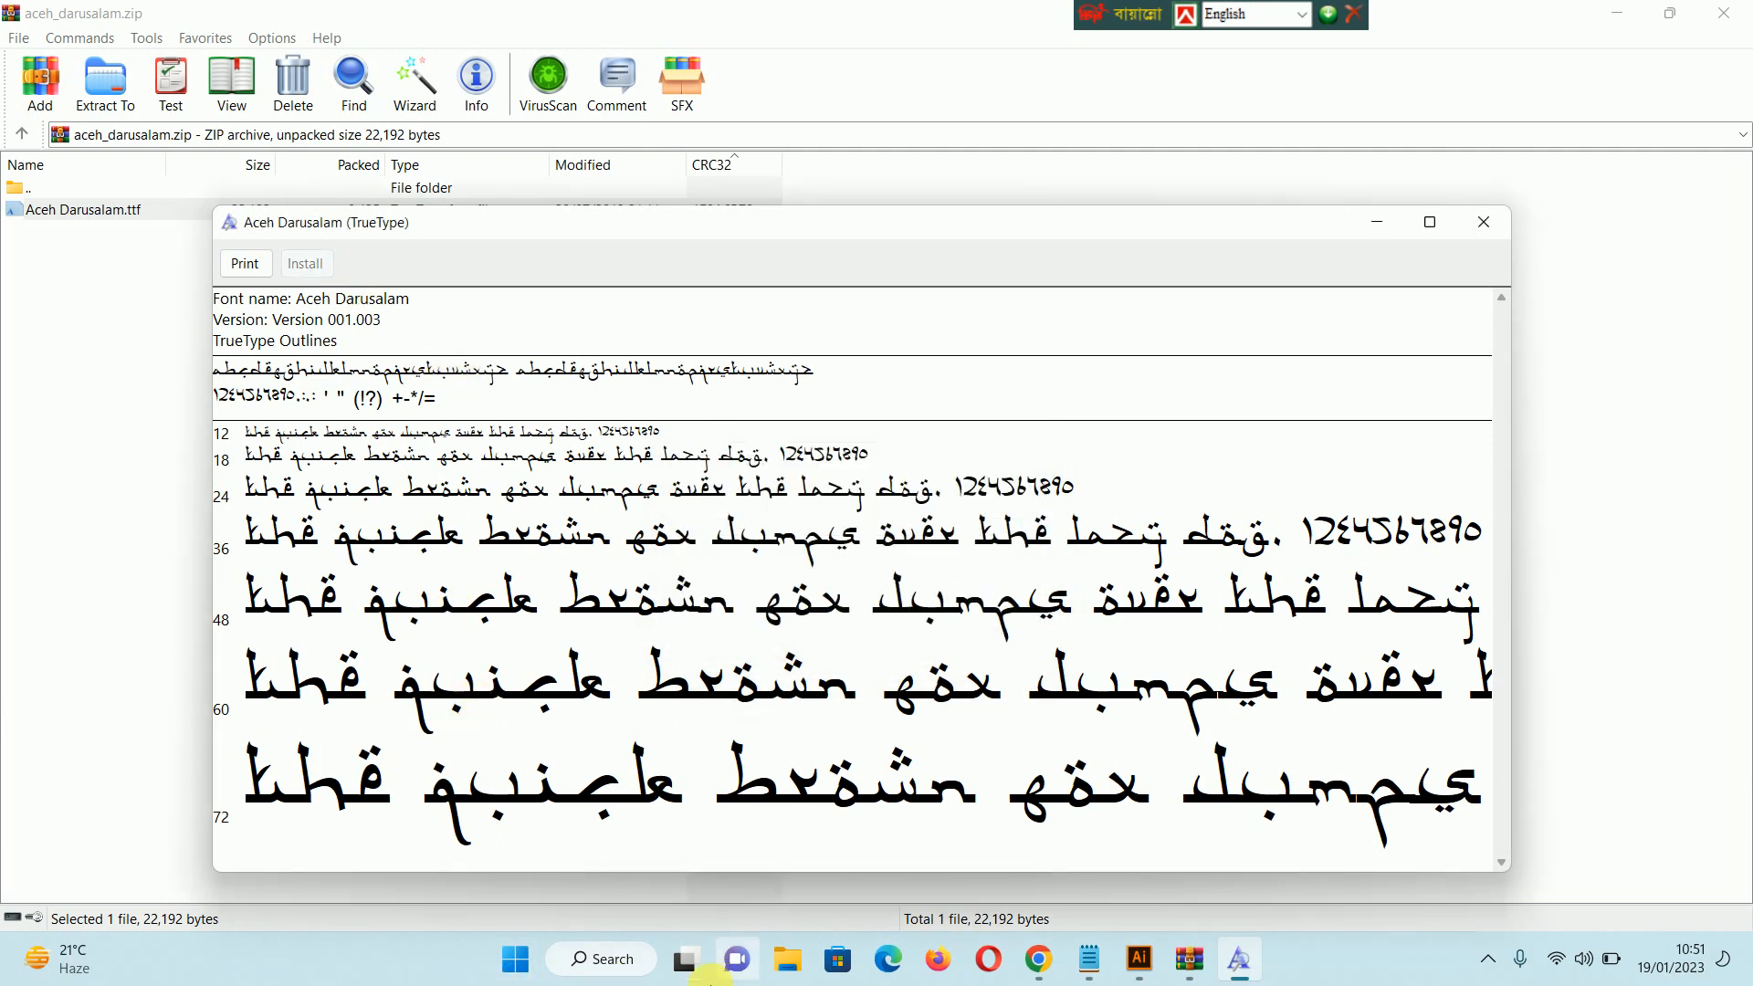
- Switch to Illustrator, select the "Cat Biral" text and start editing its font
left_click(1141, 968)
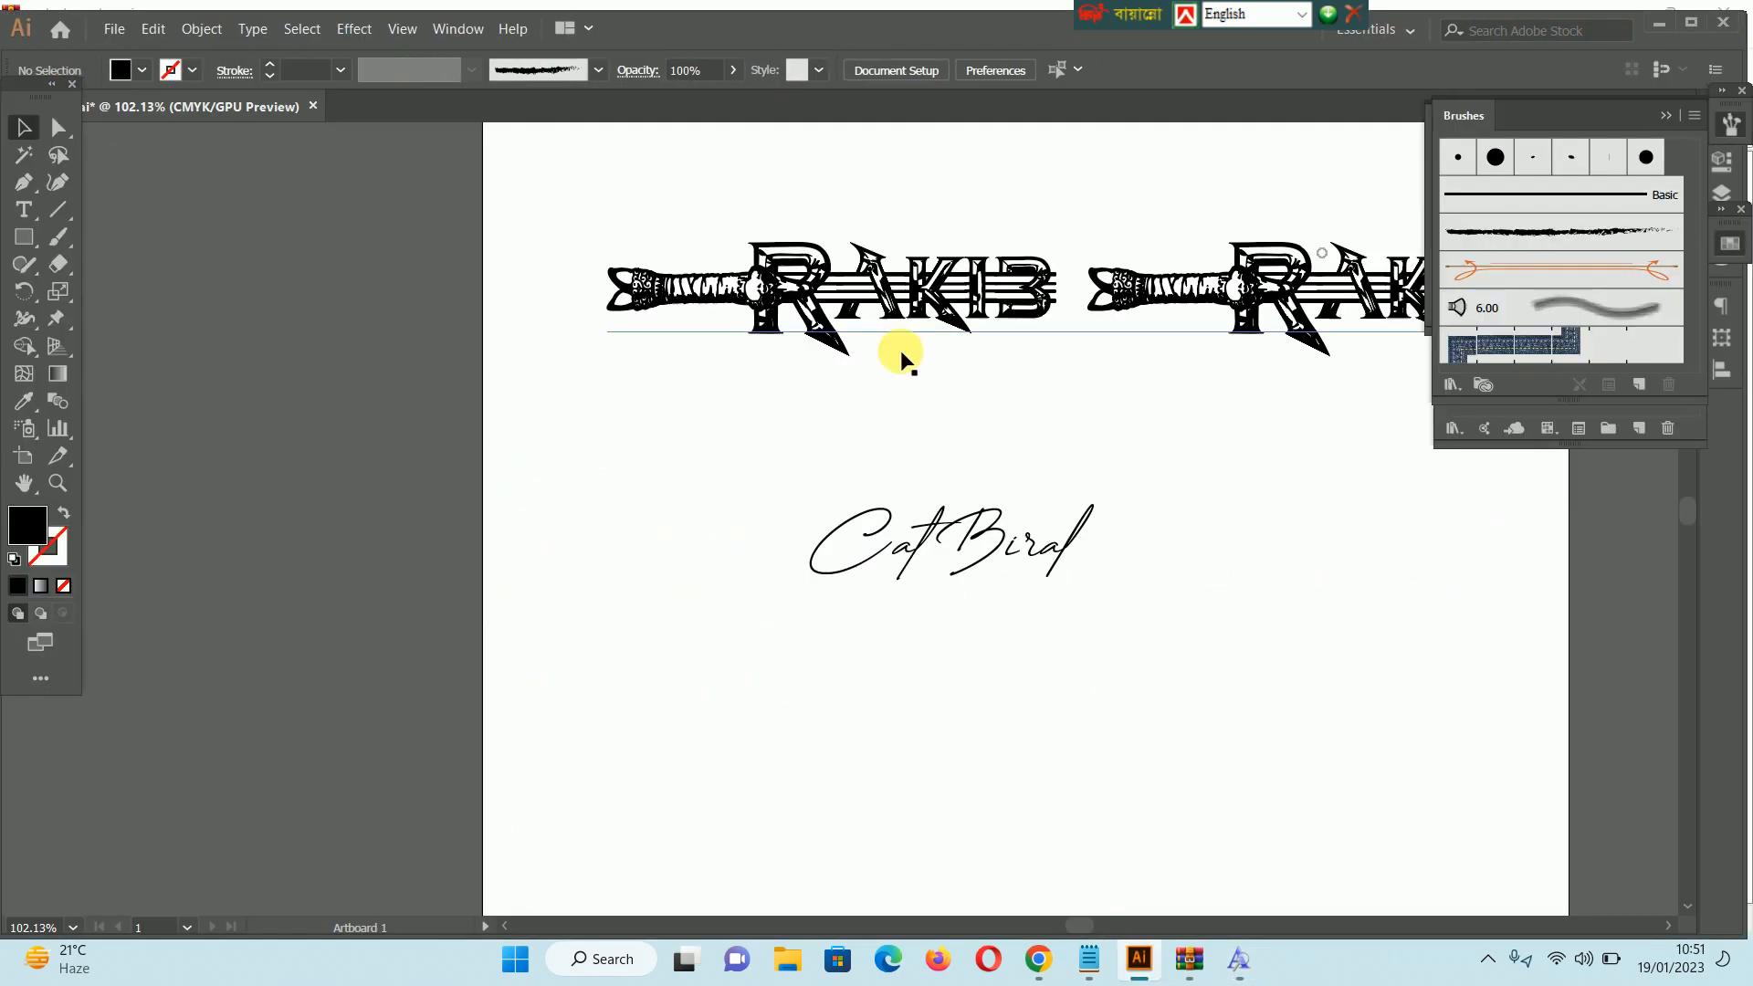
left_click(932, 516)
left_click(879, 81)
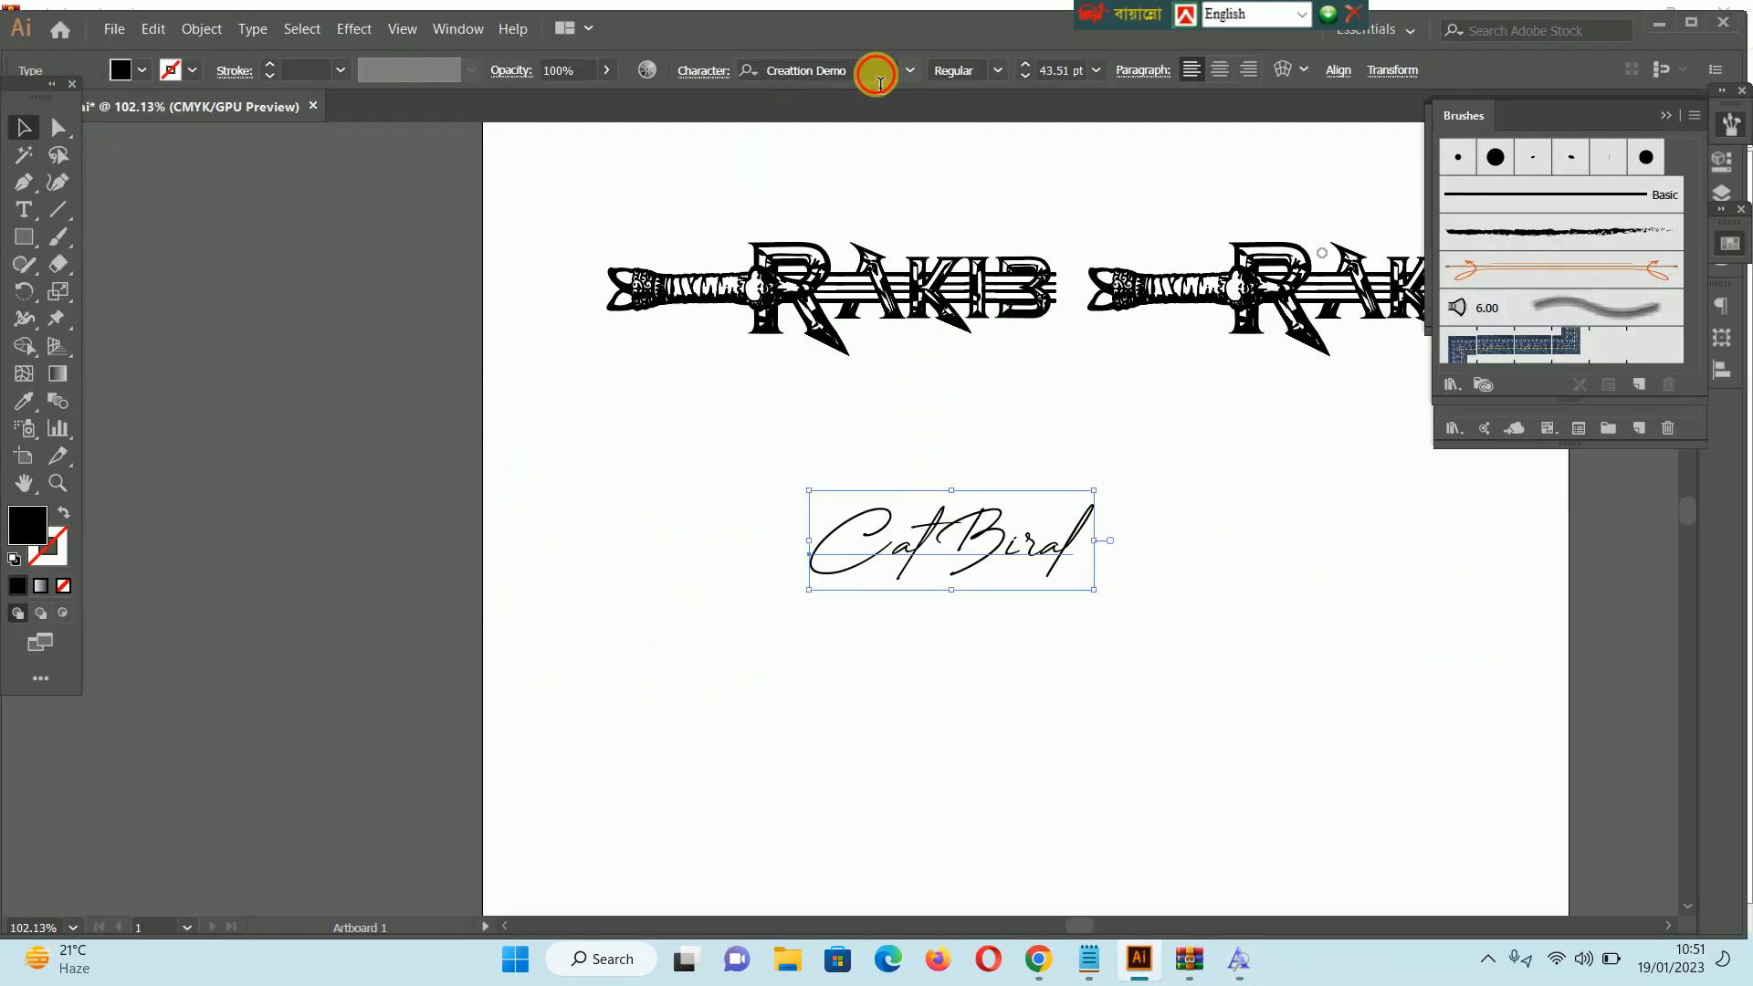
type("ac")
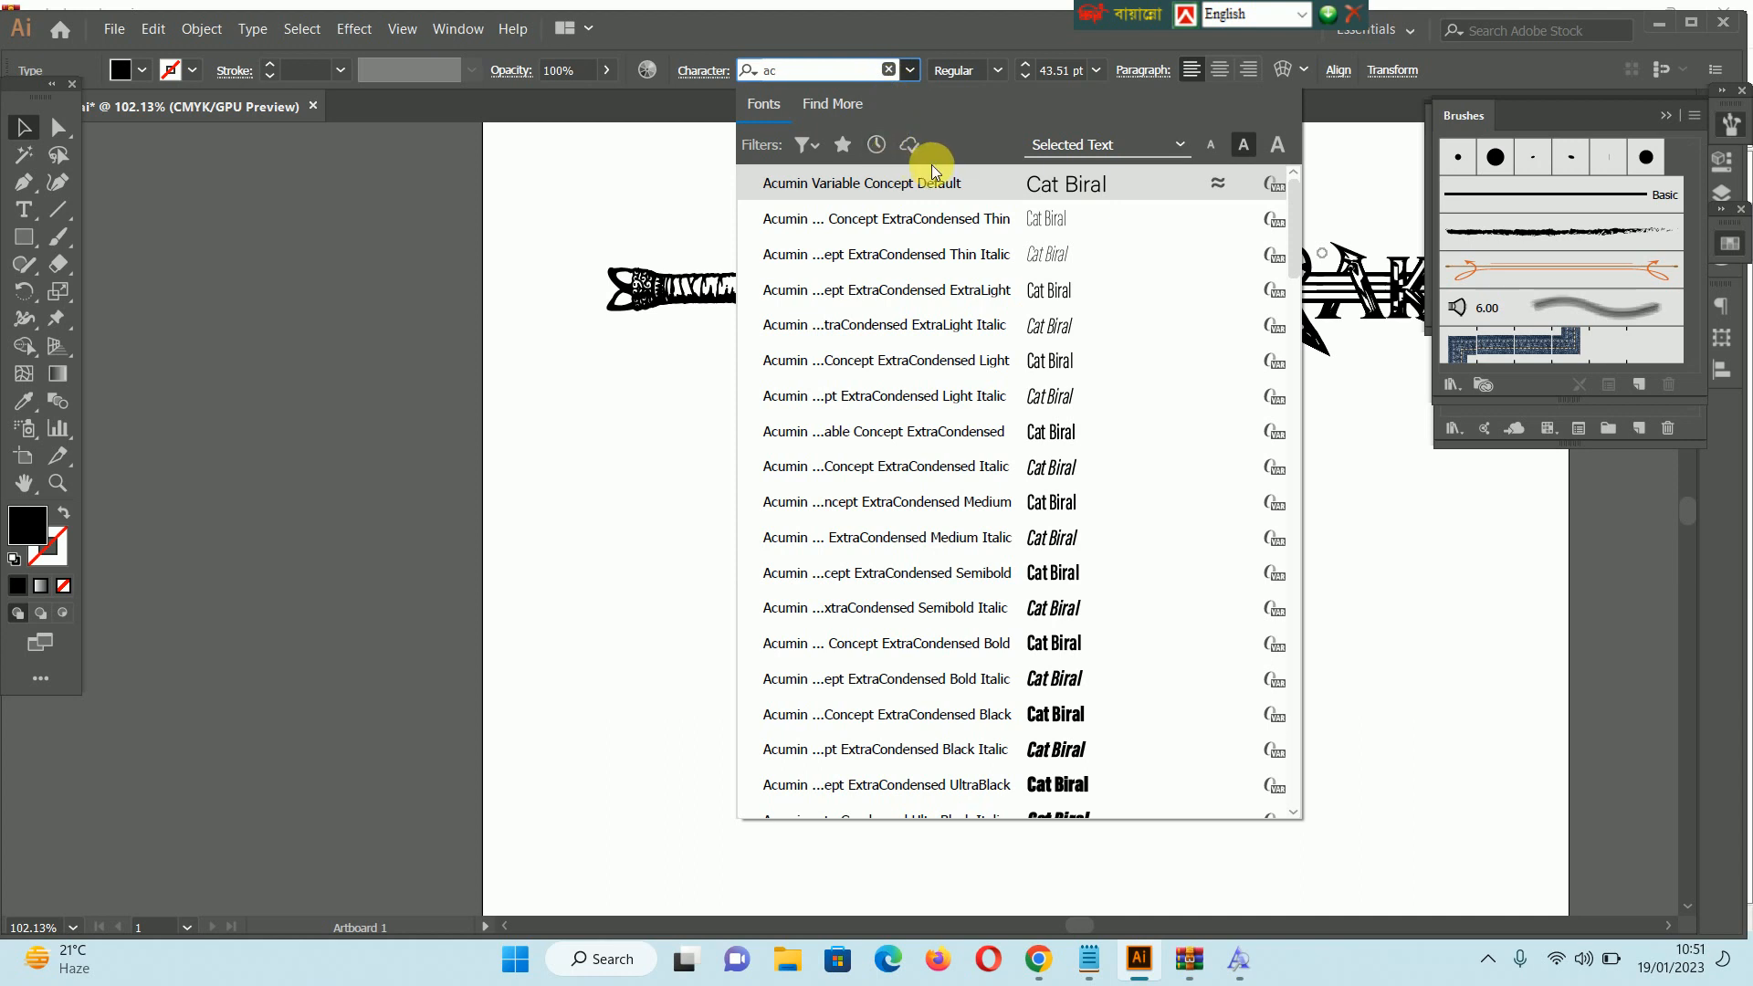
key("BackSpace")
key("BackSpace")
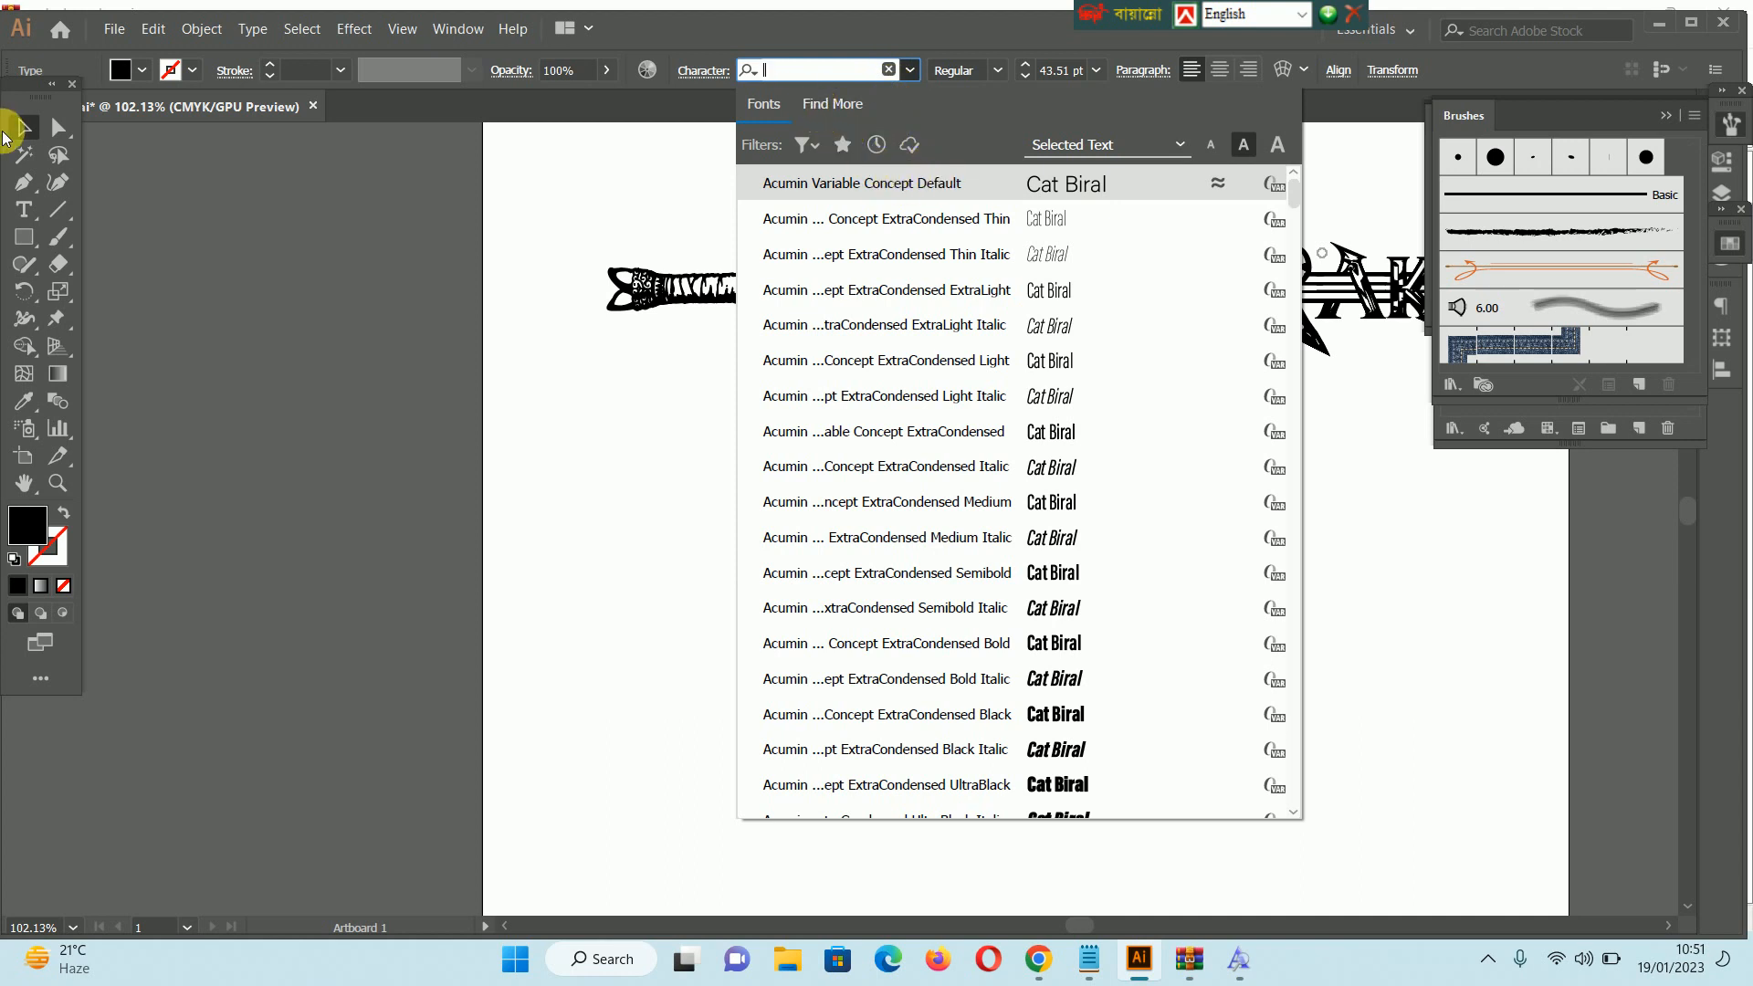
type("Ach")
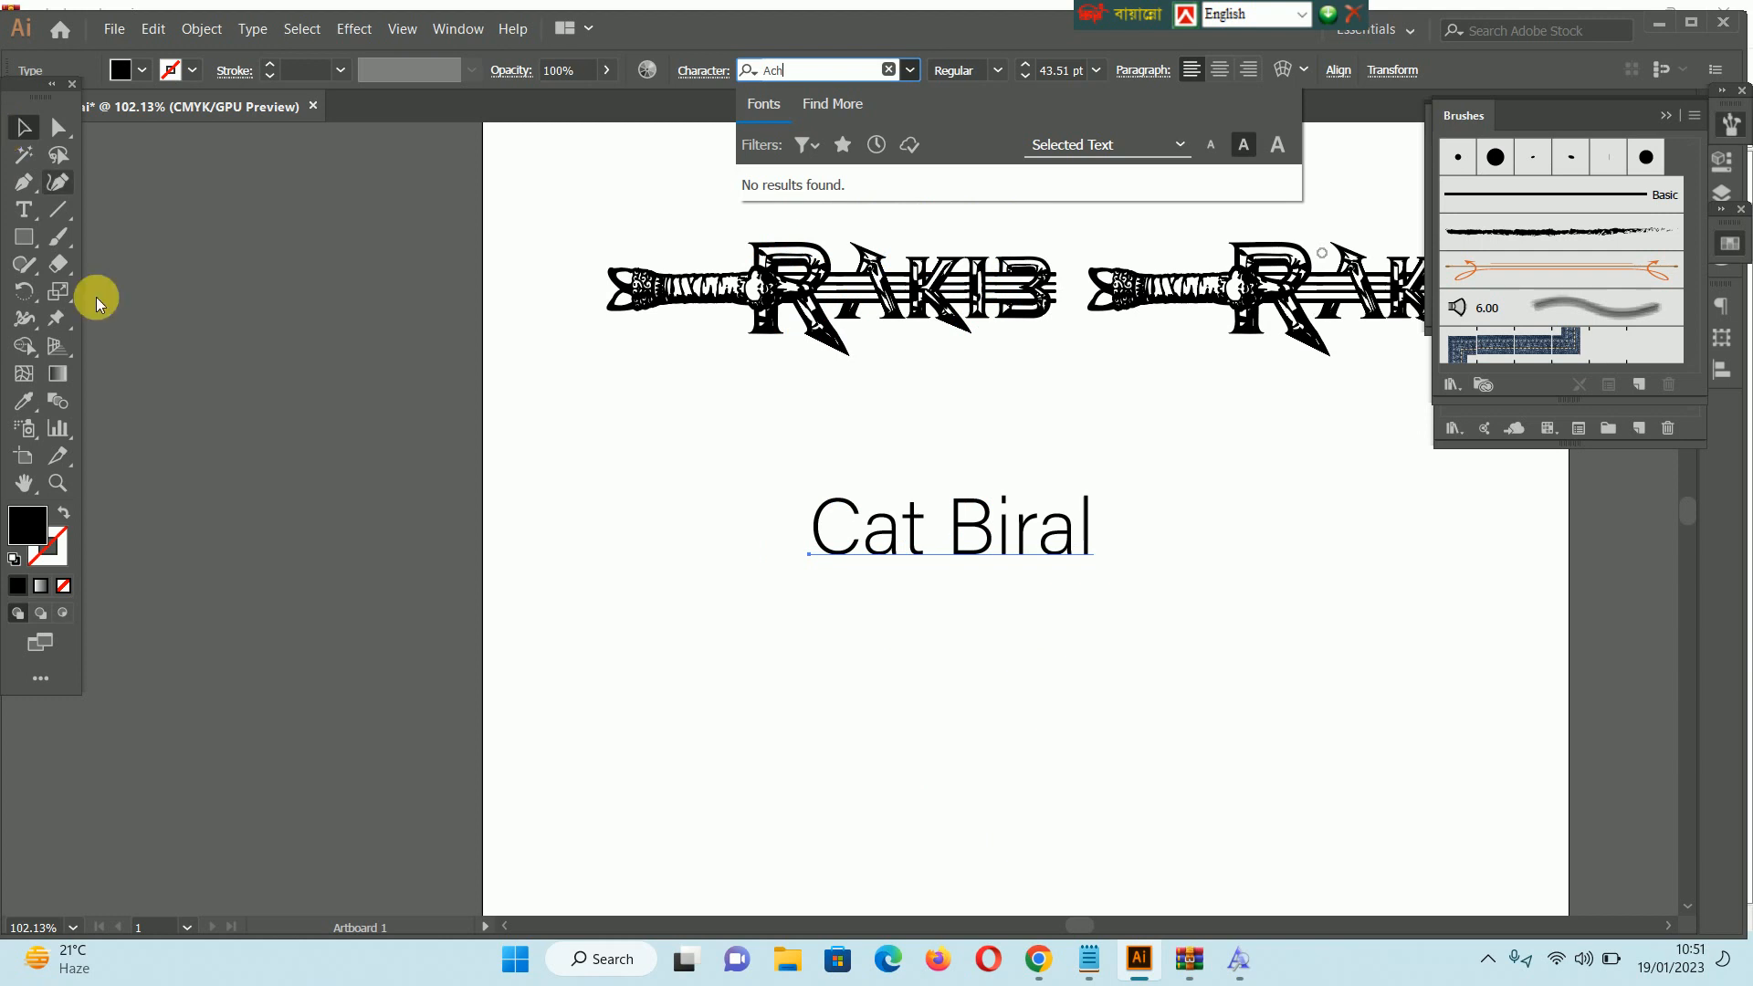
key("BackSpace")
key("BackSpace")
type("d")
type("a")
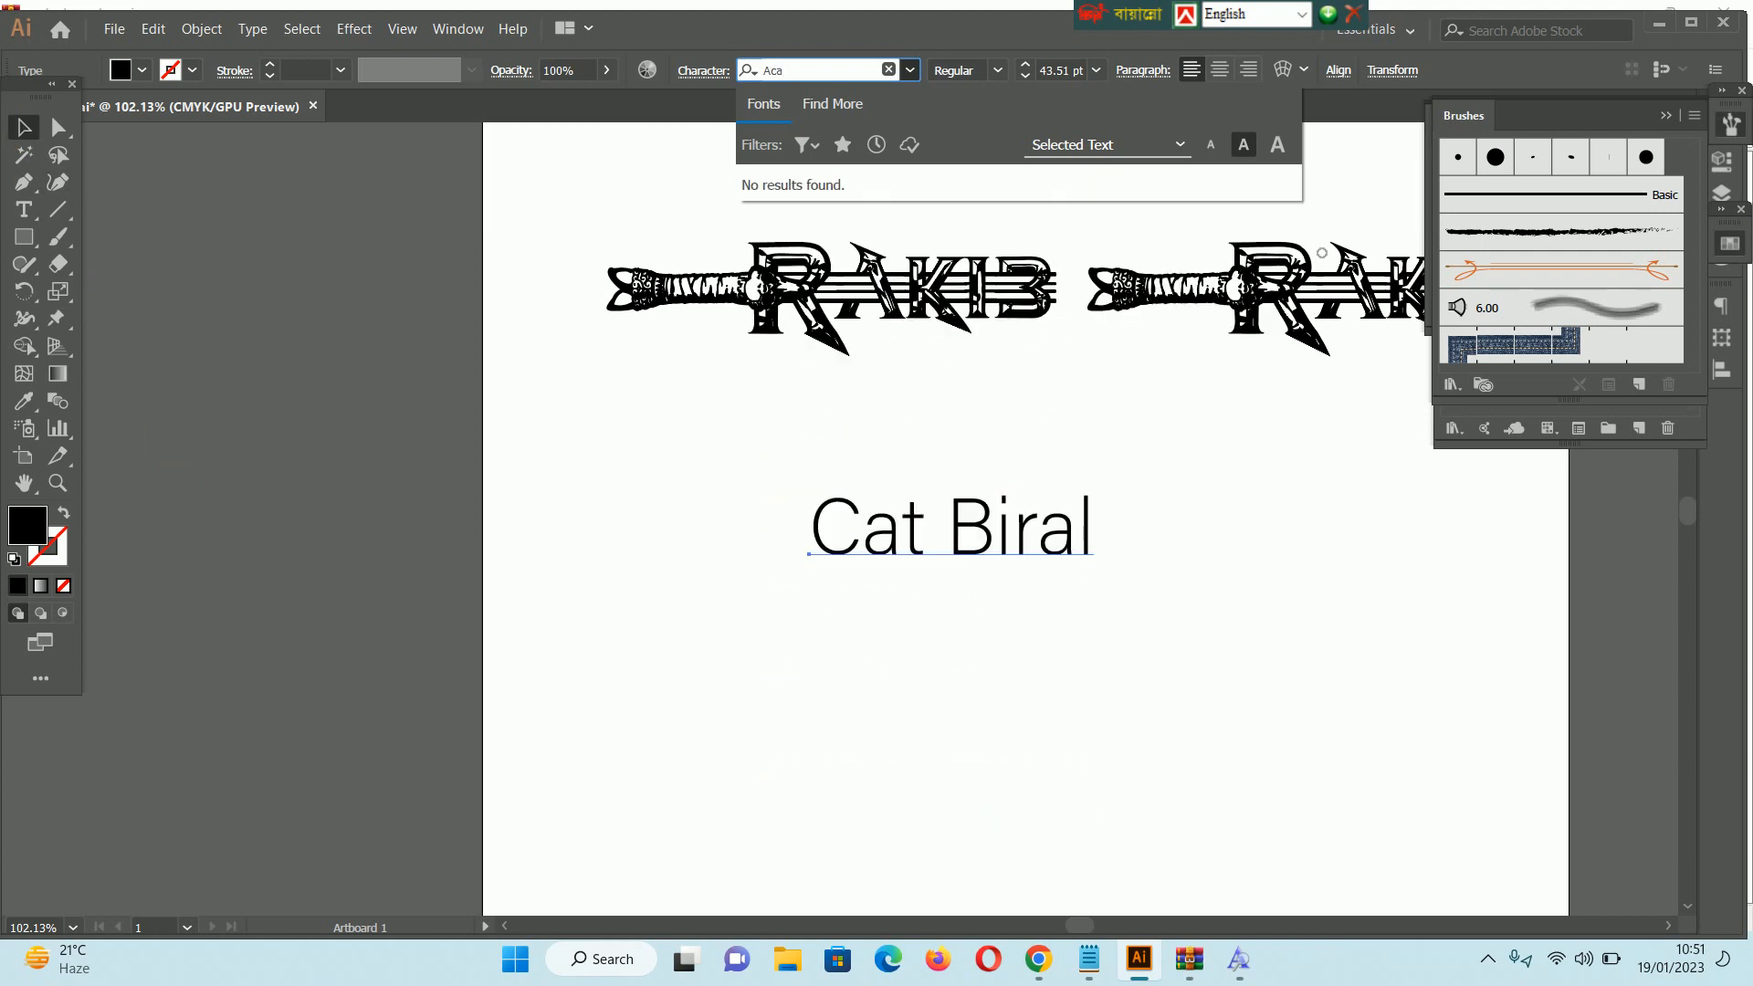
key("BackSpace")
- Check the spelling of the installed font's name in its preview, apply Aceh Darusalam to the "Cat Biral" text and deselect it
left_click(1238, 961)
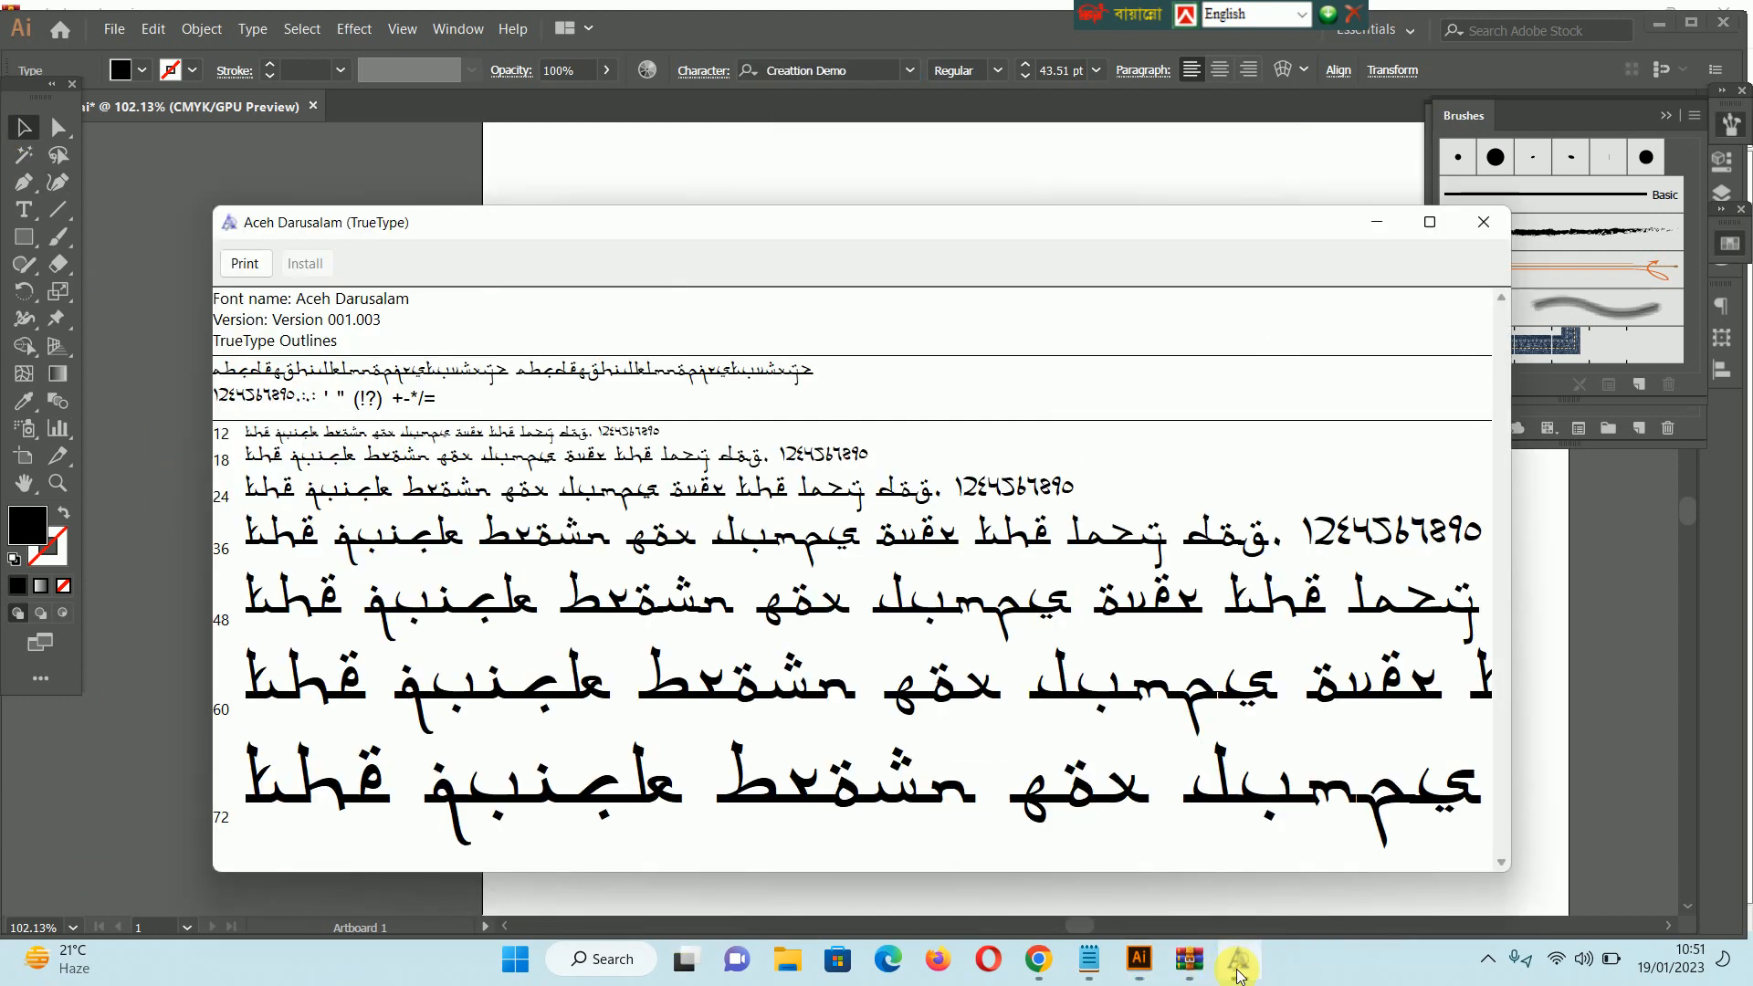
left_click(1238, 970)
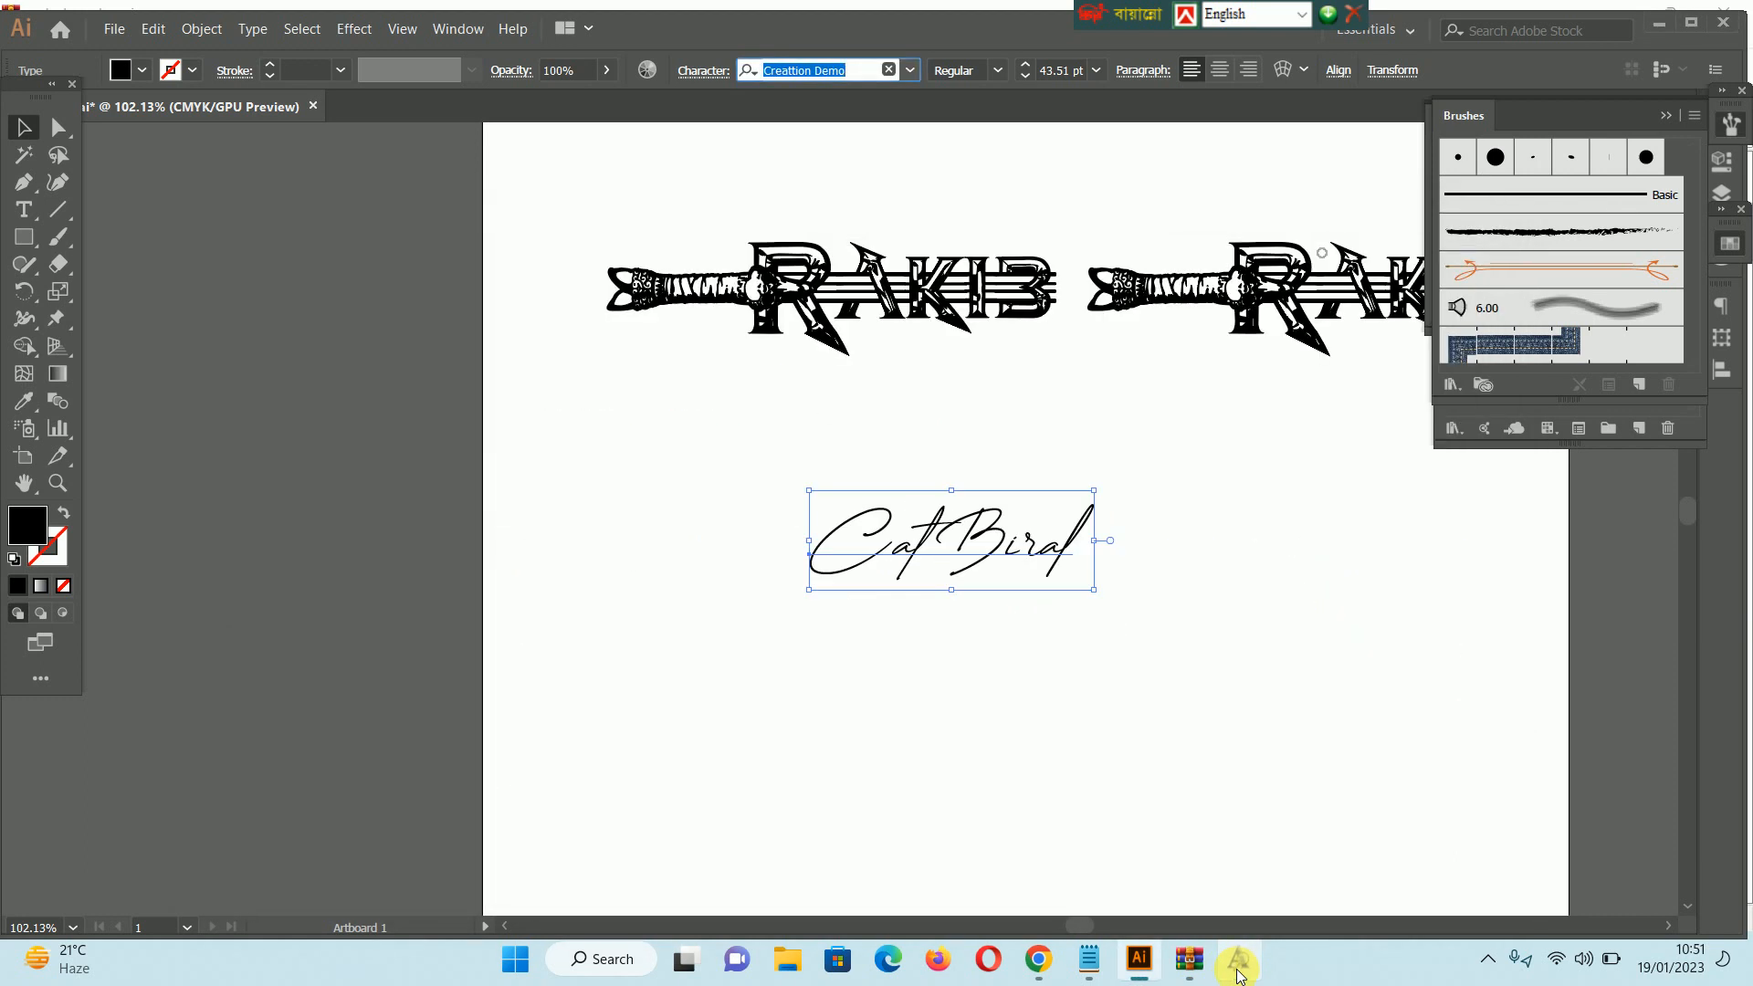
type("Ace")
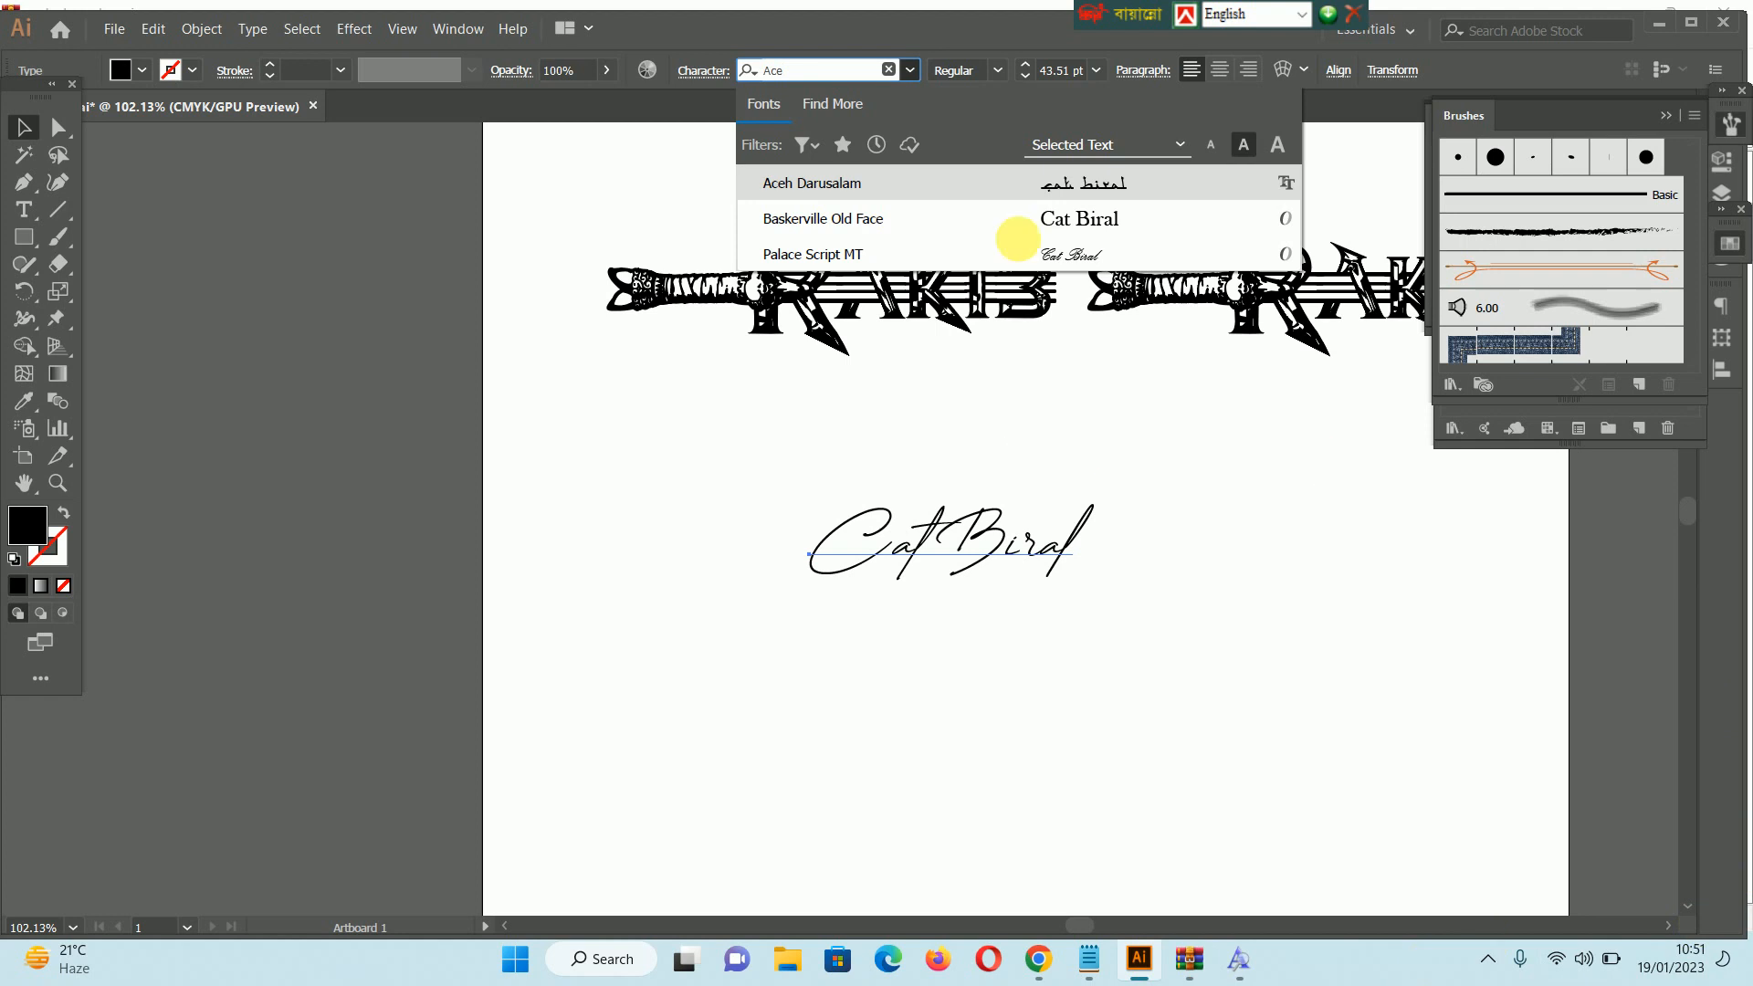
left_click(948, 181)
left_click(1388, 803)
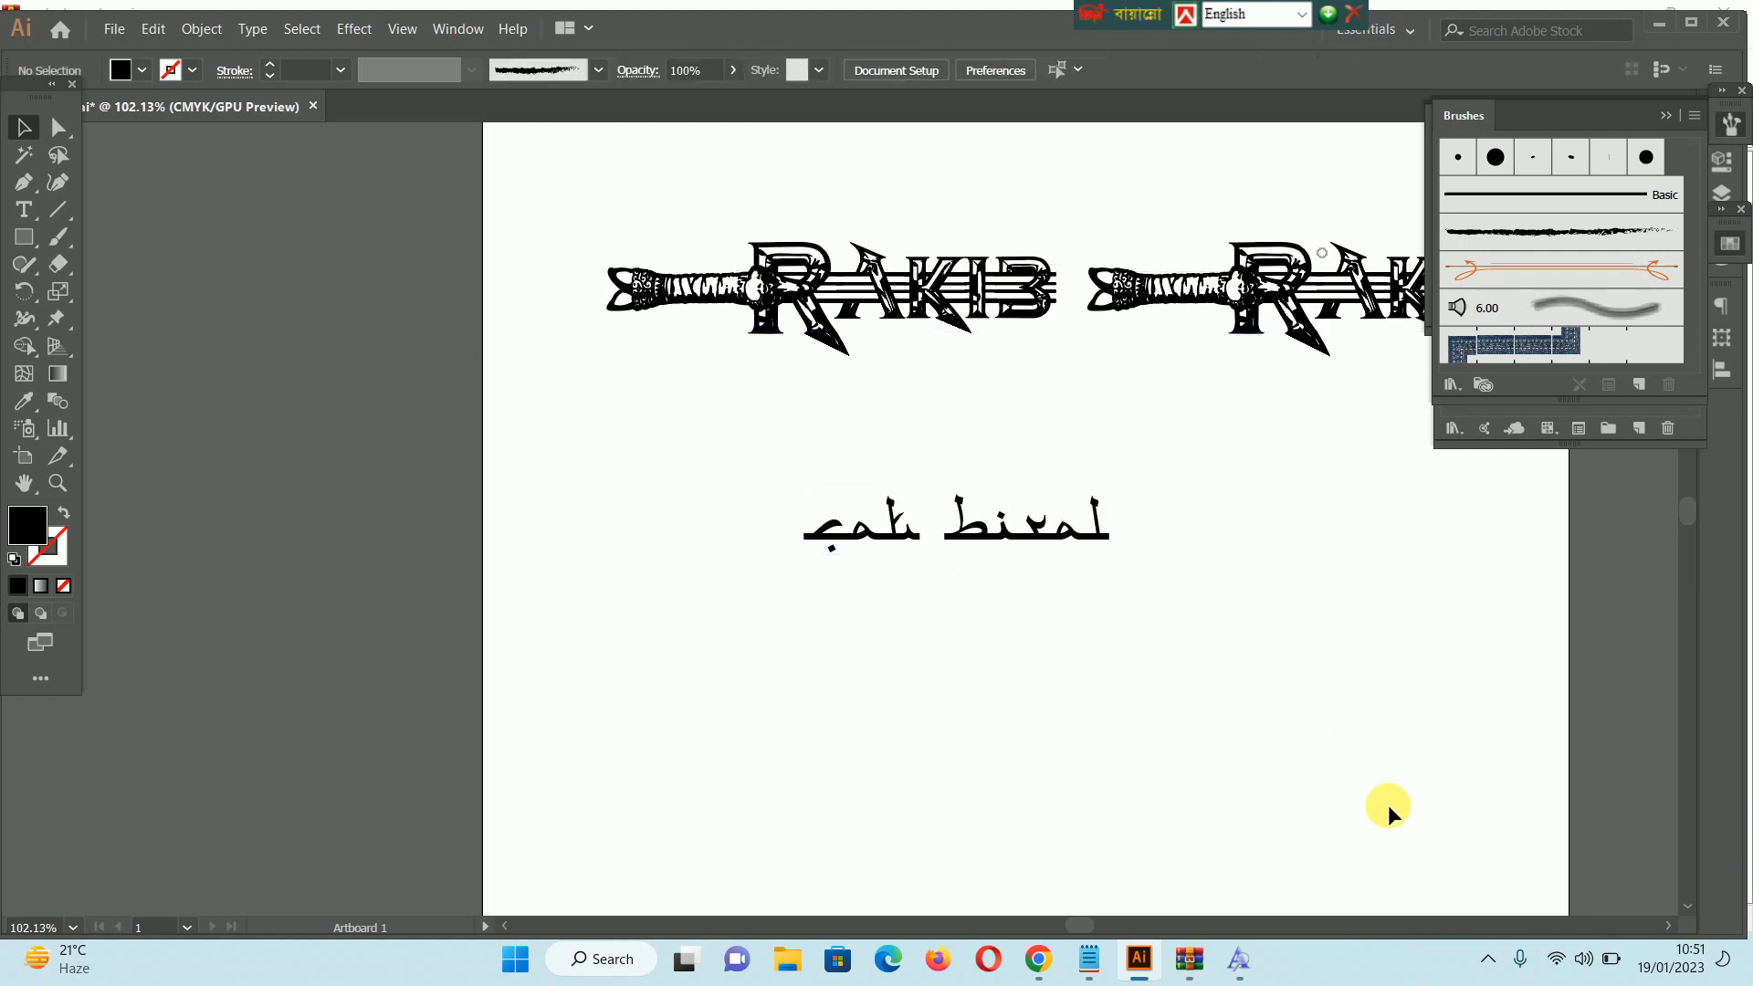
- Move the "Cat Biral" text slightly left on the artboard, below the sword lettering, and leave it selected
scroll(1194, 560, "up", 1)
left_click_drag(714, 464, 1116, 663)
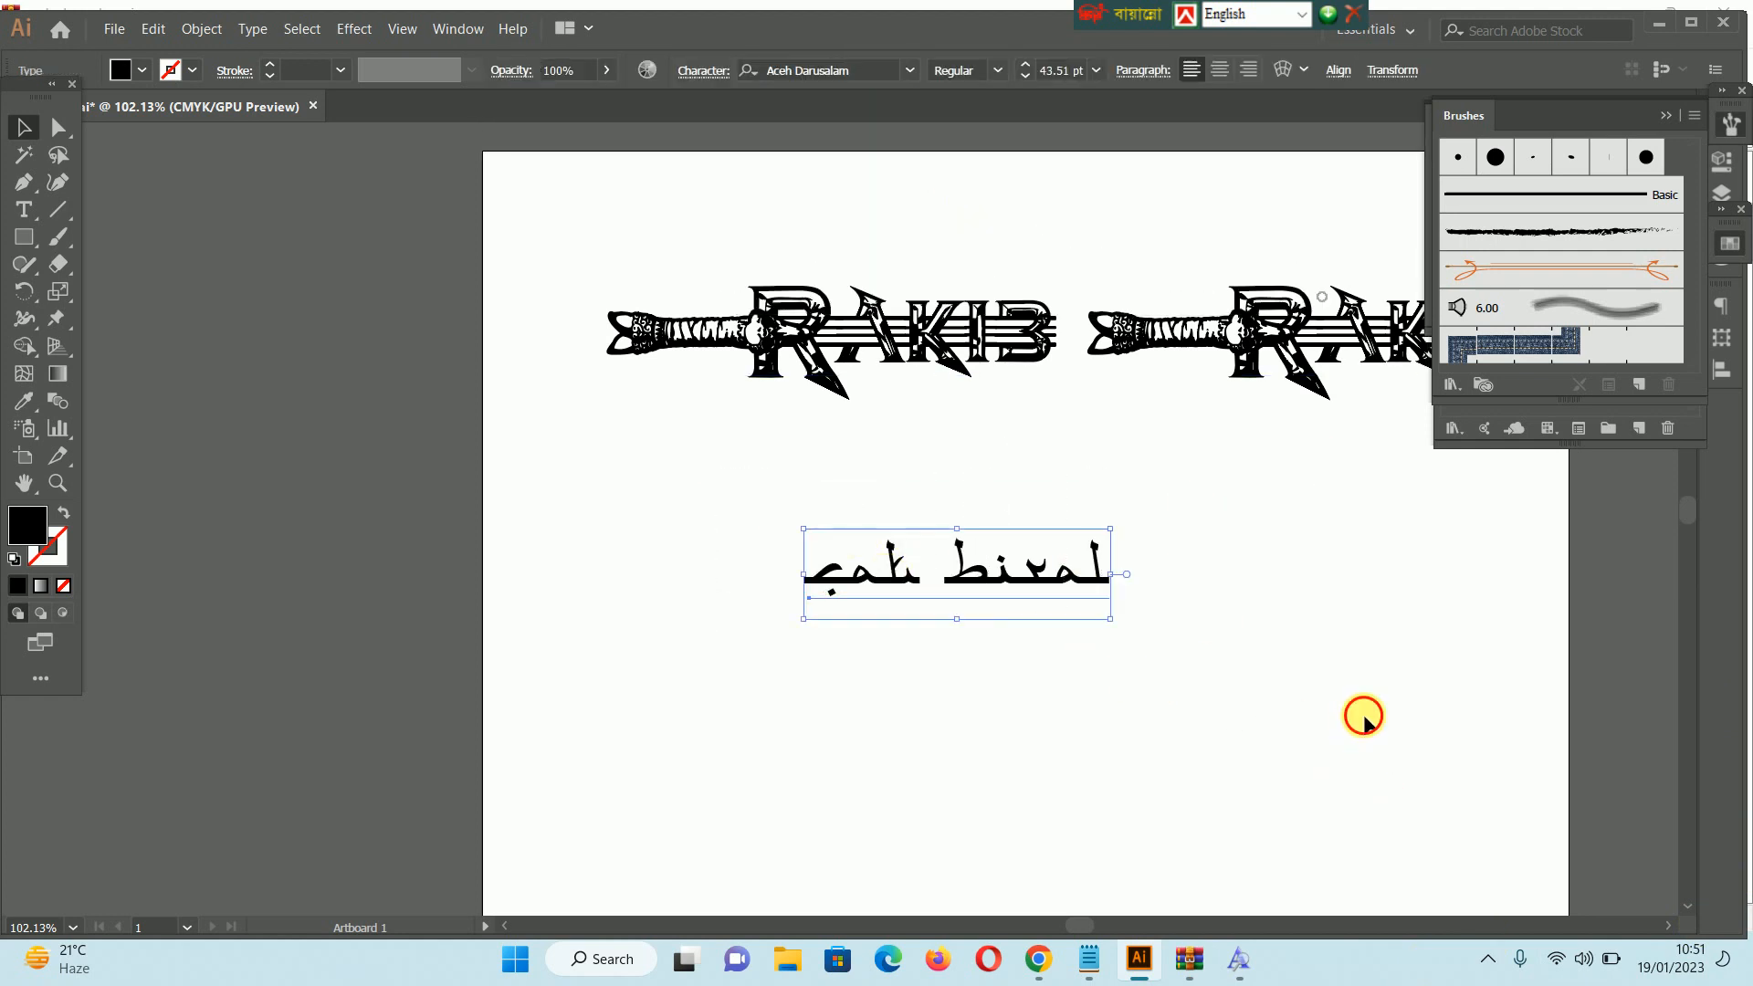
left_click(1133, 639)
left_click_drag(1069, 573, 975, 607)
left_click(935, 705)
scroll(949, 698, "up", 1)
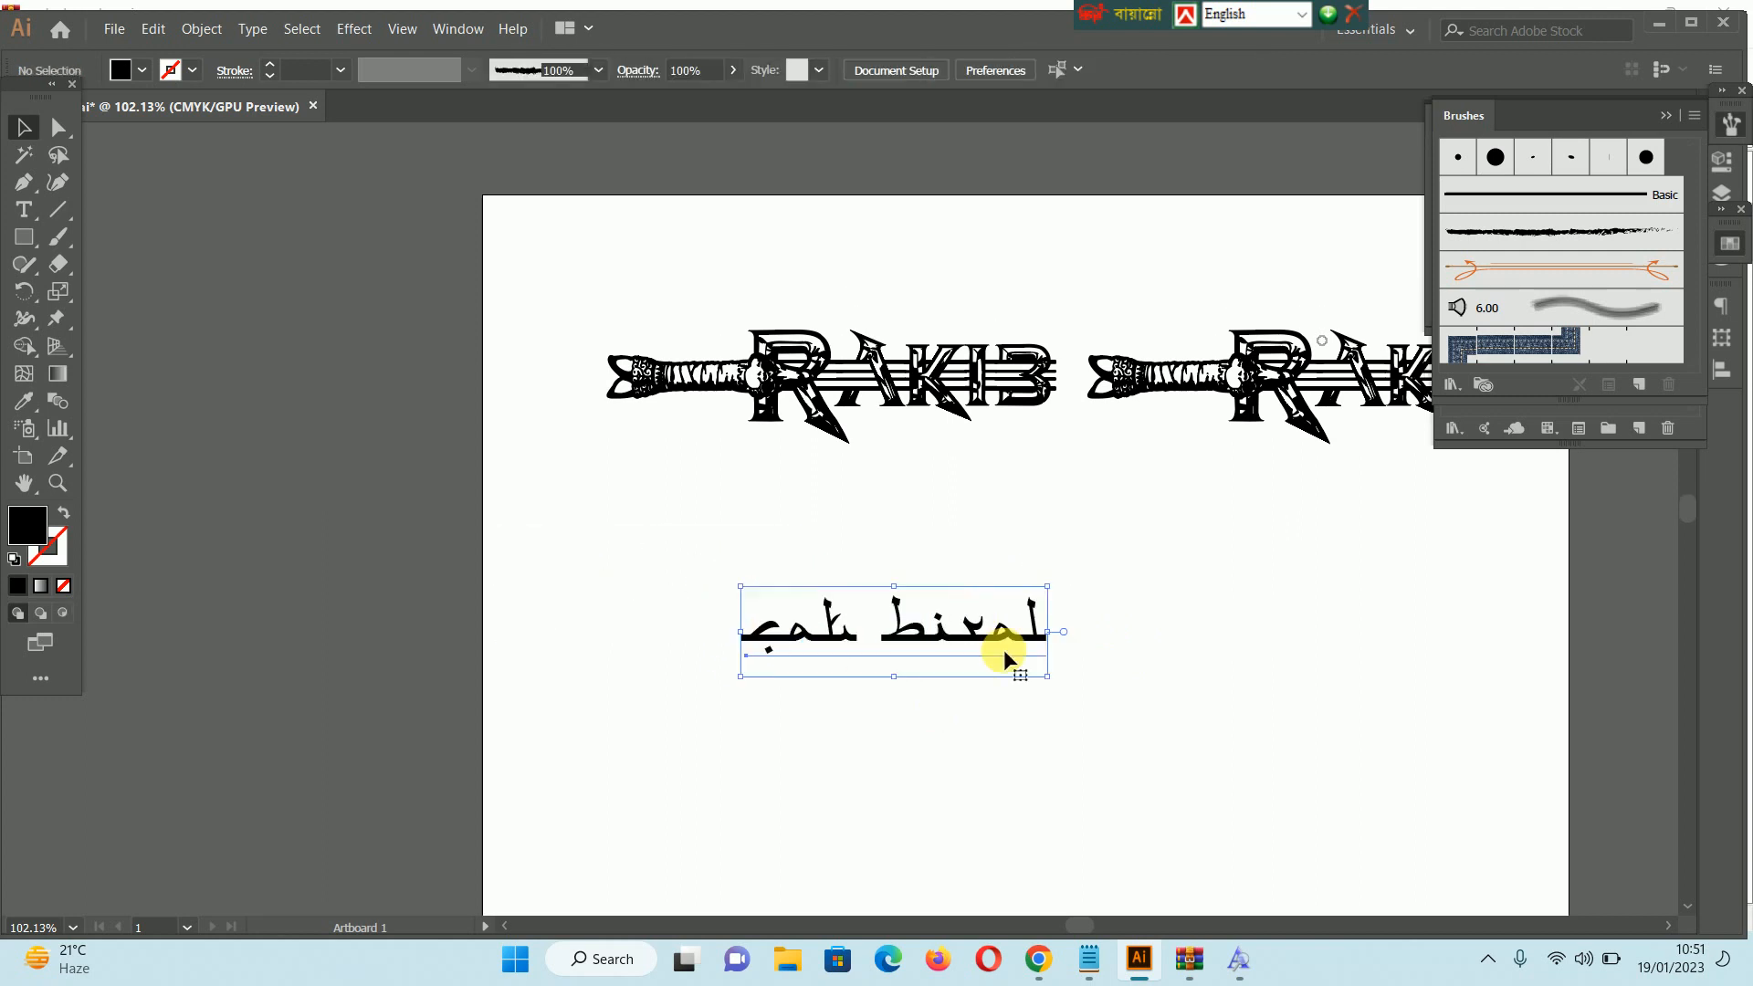
left_click(825, 539)
left_click(863, 594)
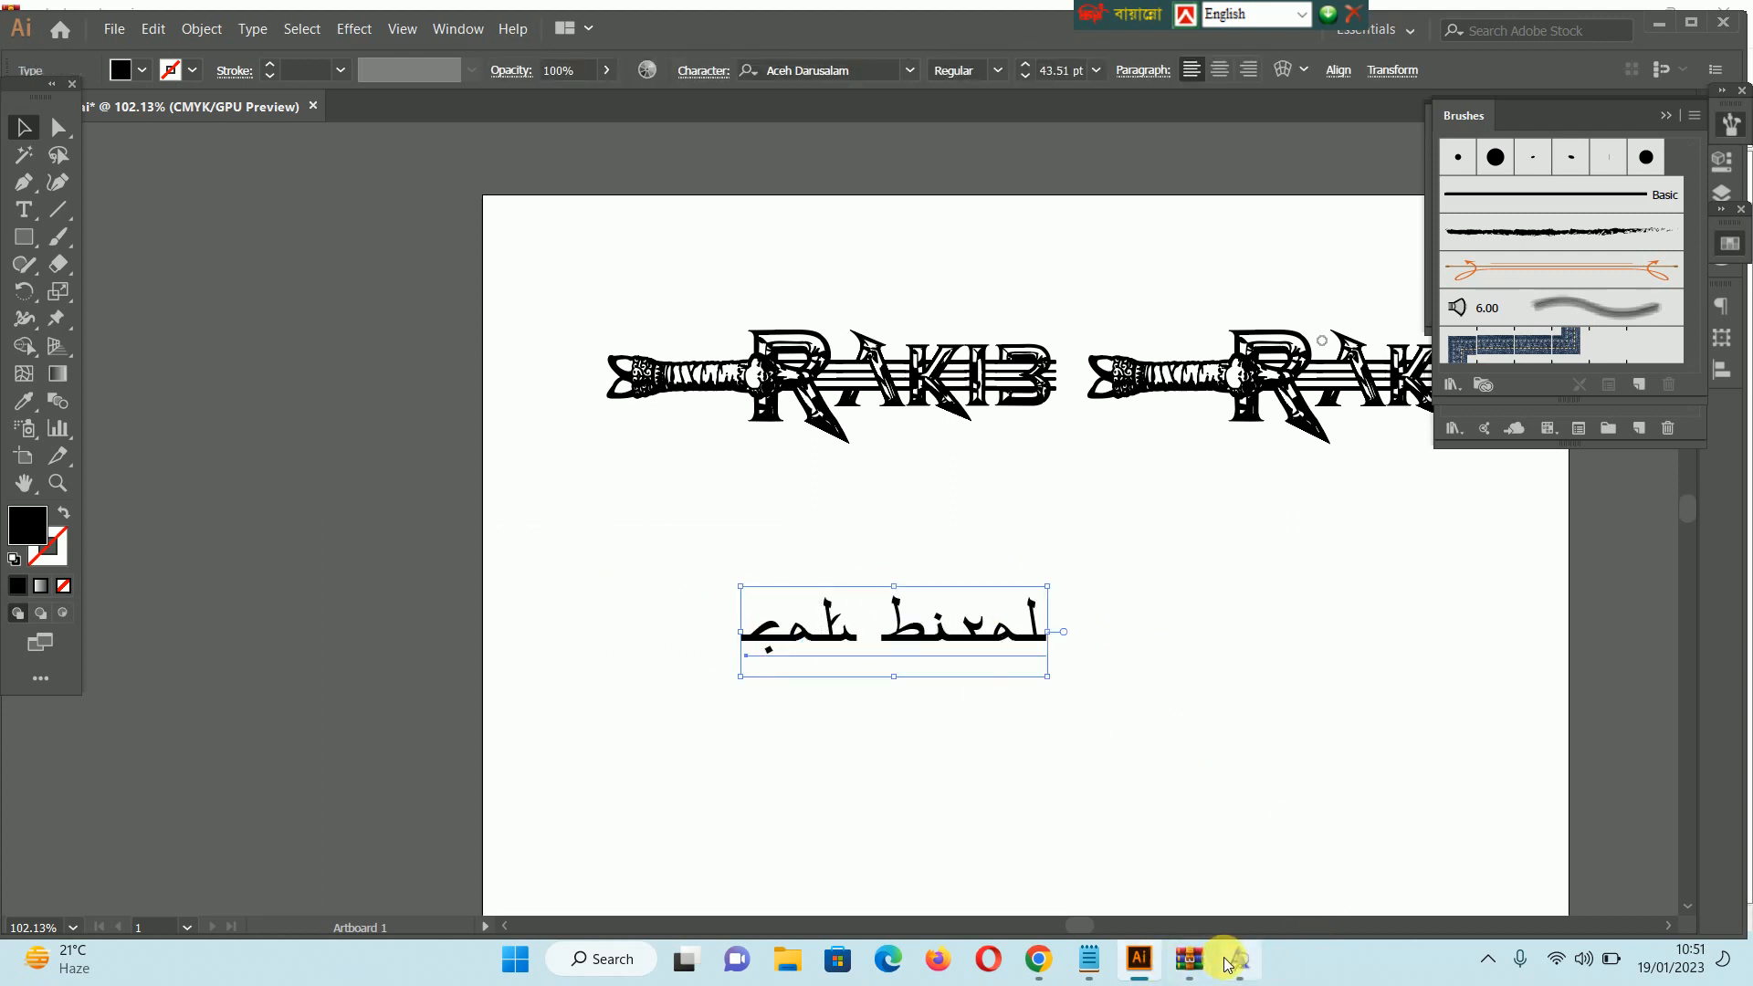
- Bring up the Aceh Darusalam font preview window and close it
left_click(1233, 963)
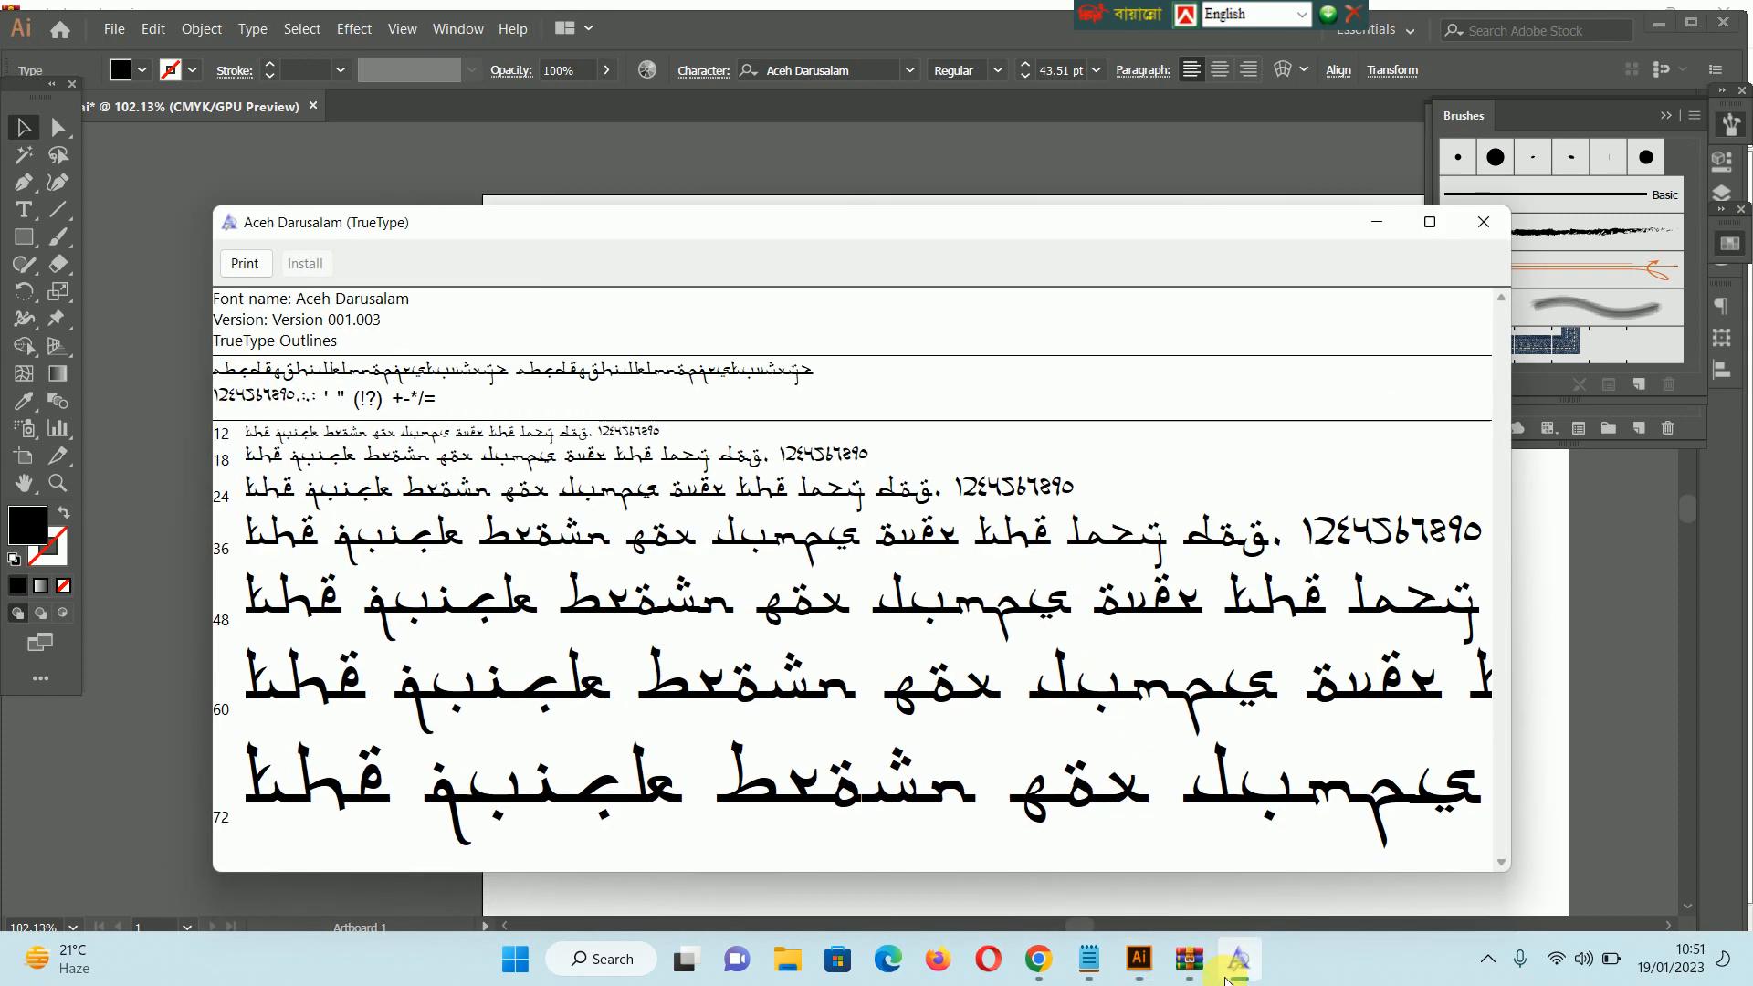
left_click(1483, 222)
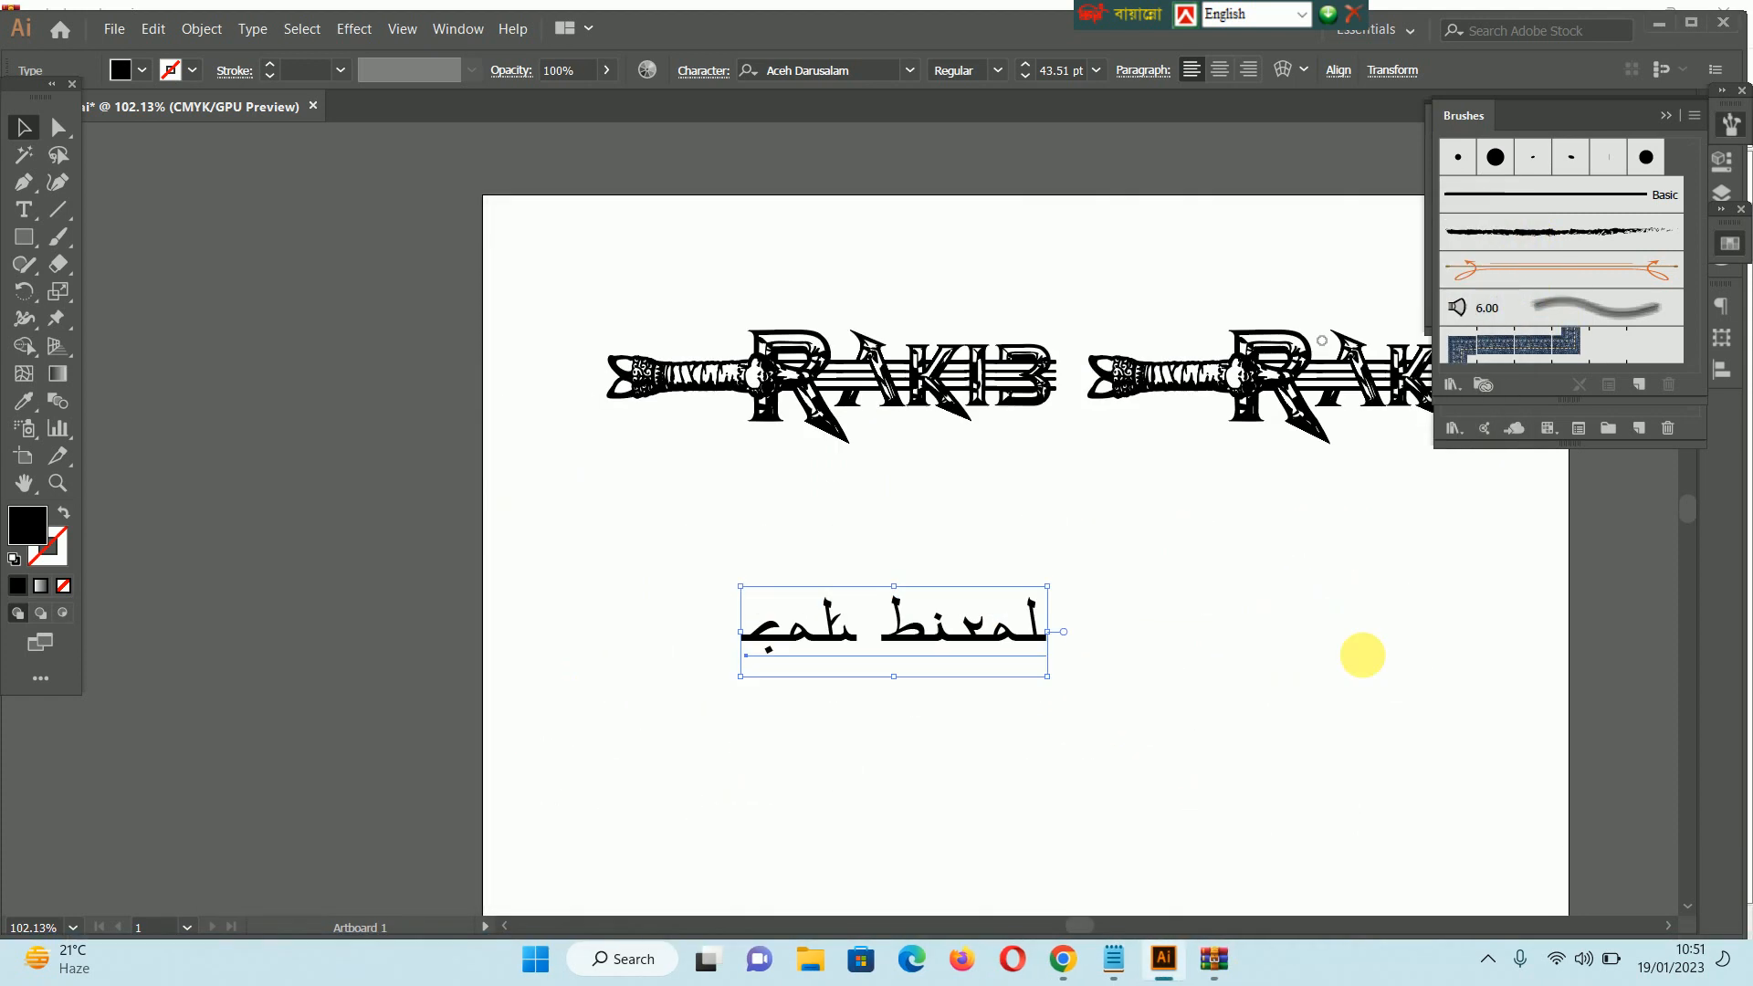
left_click(1164, 968)
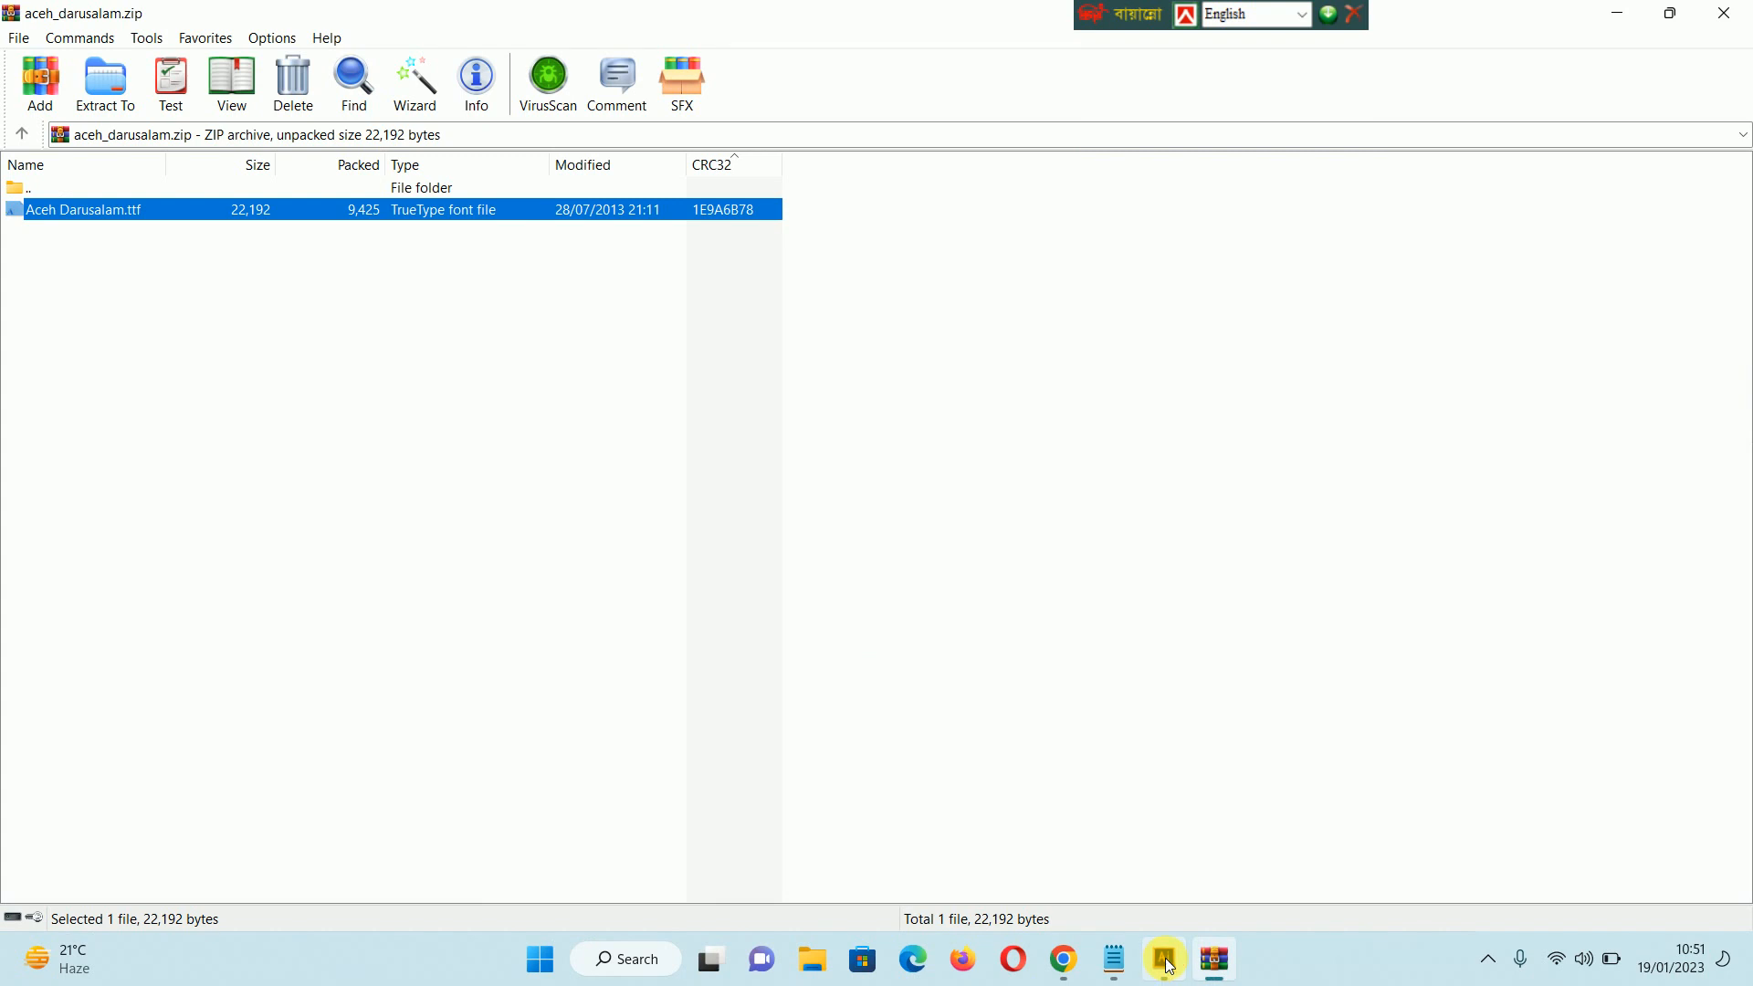
left_click(1167, 961)
- Return to DaFont in the browser, open the Script > Graffiti category and look through its font samples
left_click(1063, 959)
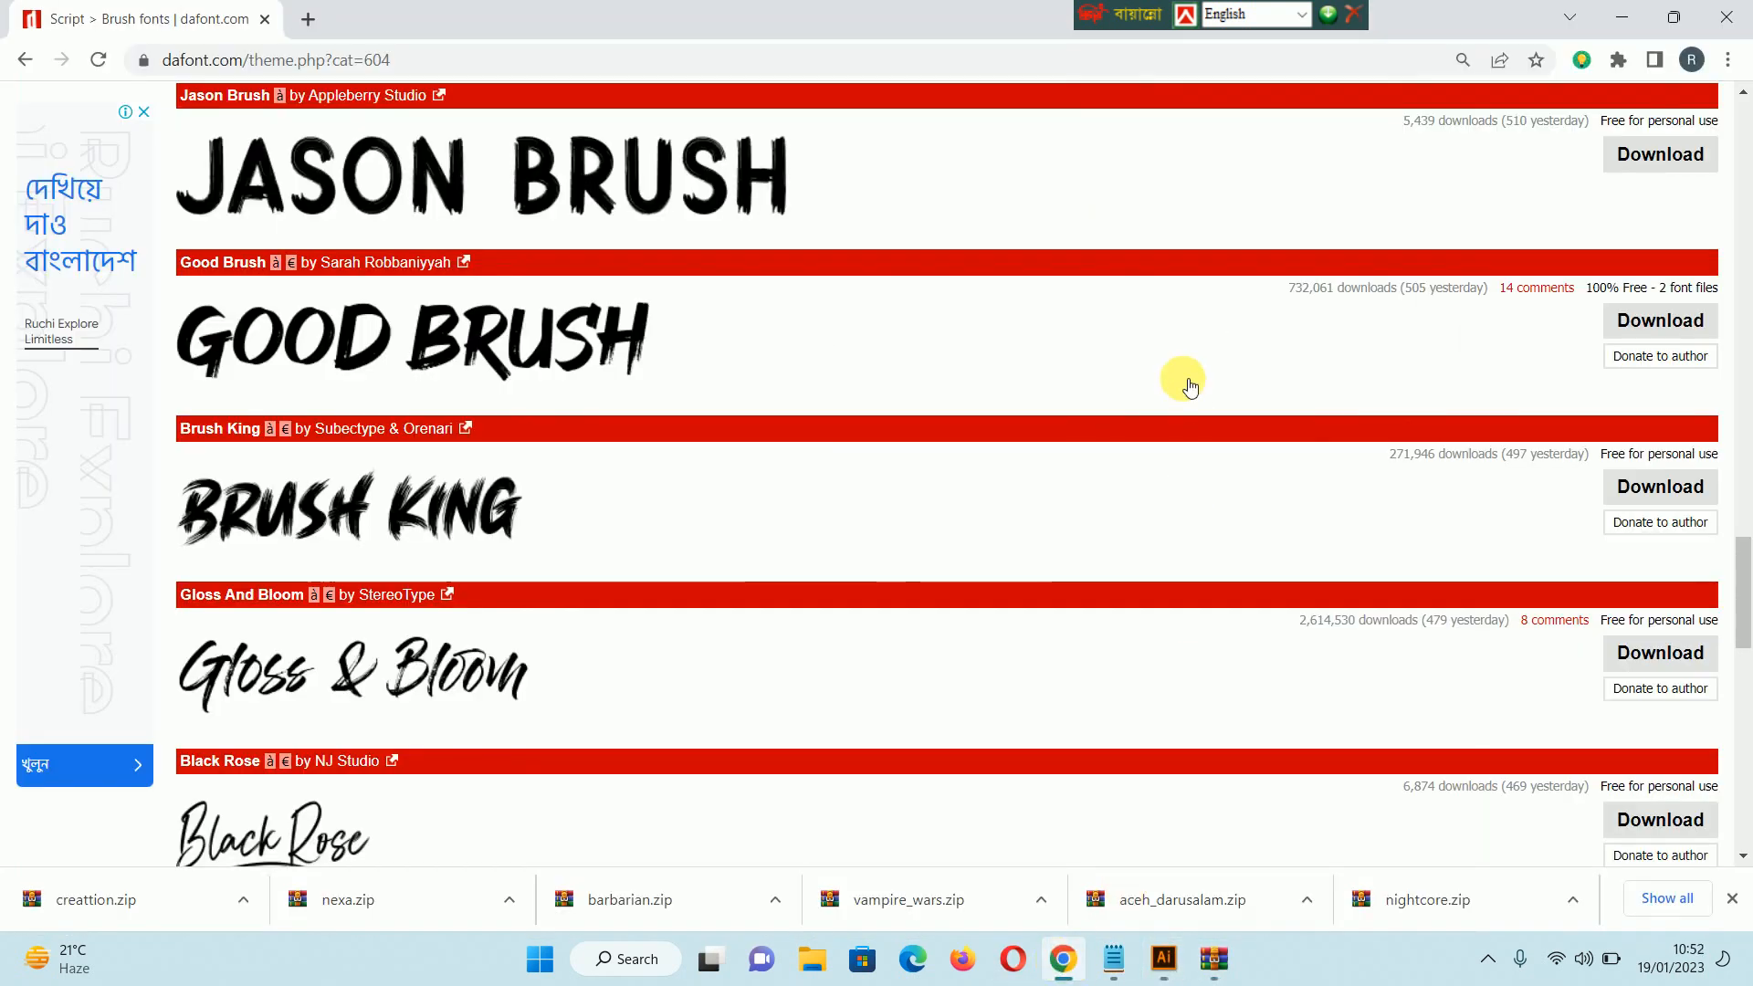
scroll(1190, 385, "up", 20)
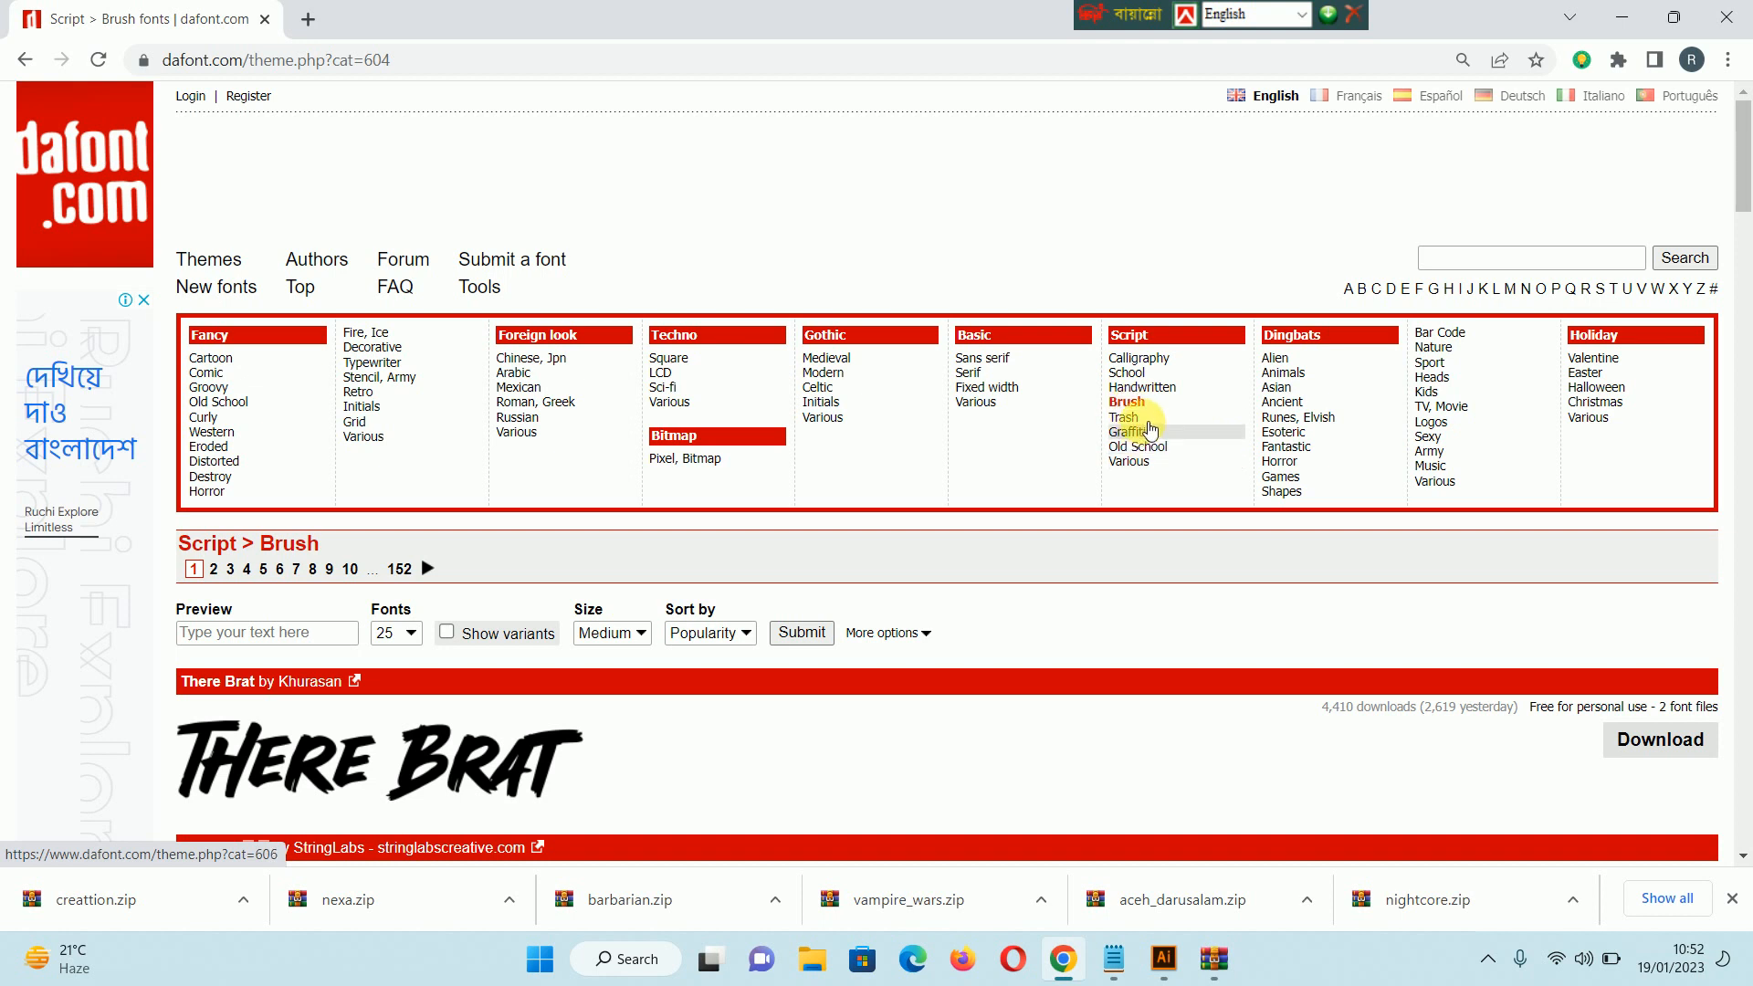
left_click(1182, 442)
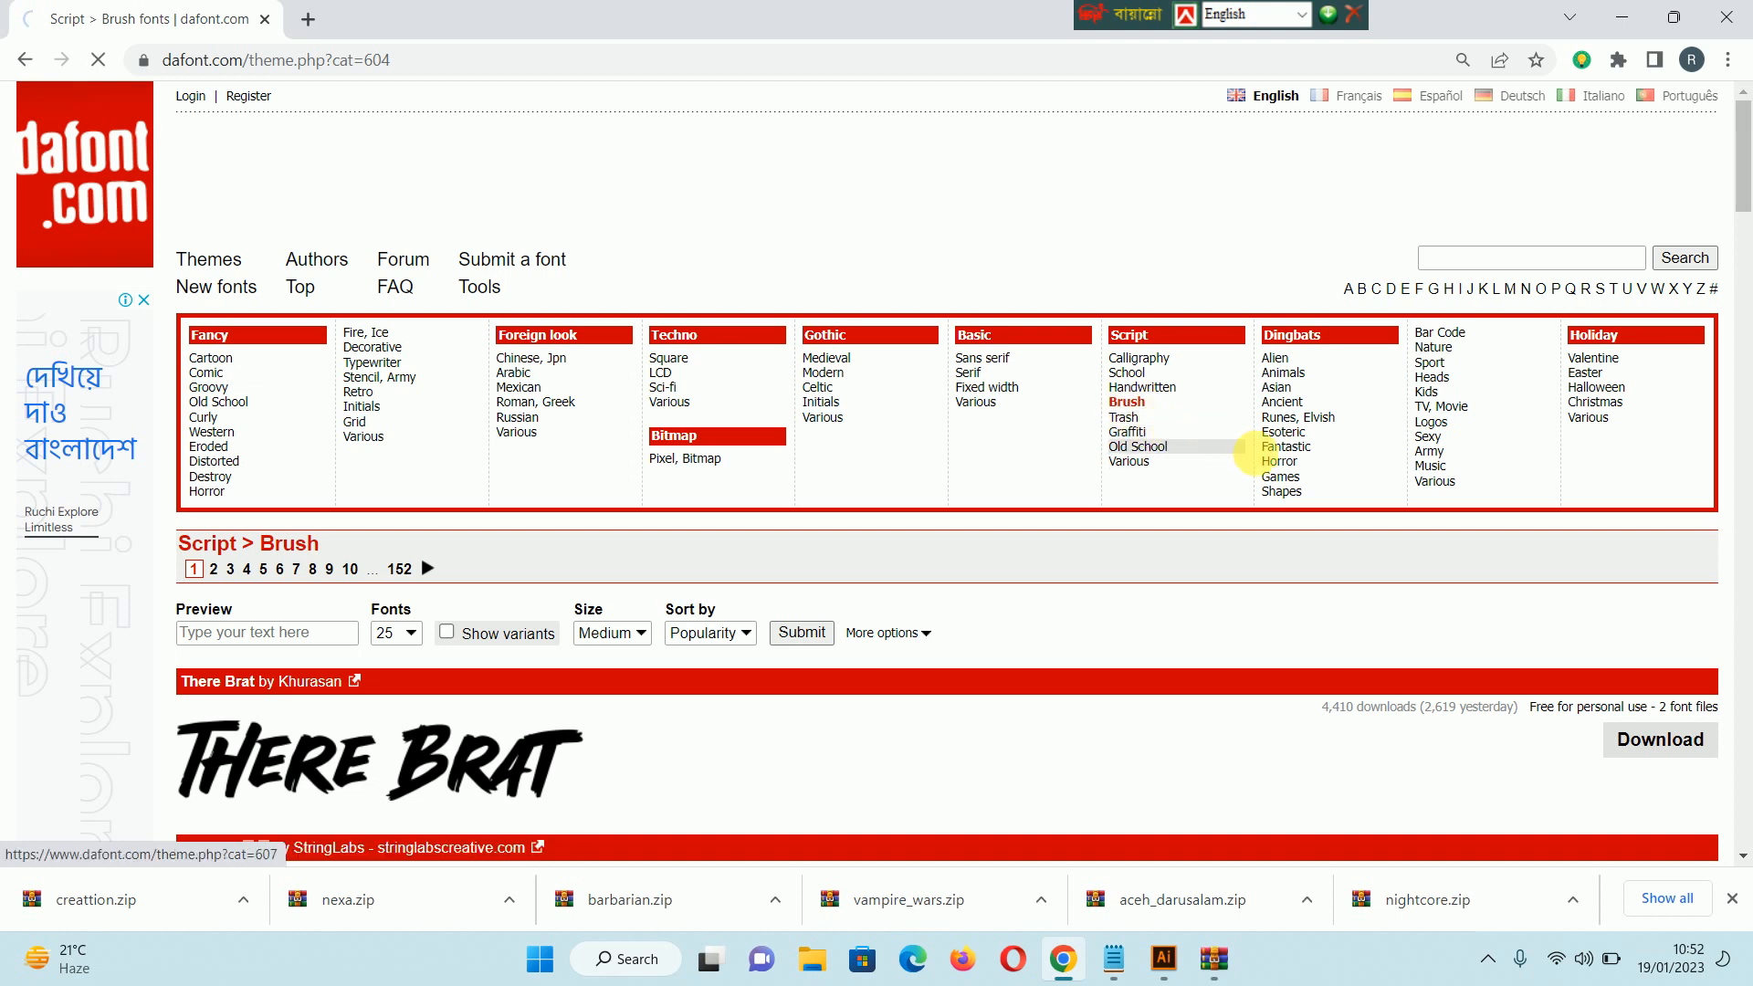
scroll(332, 462, "down", 8)
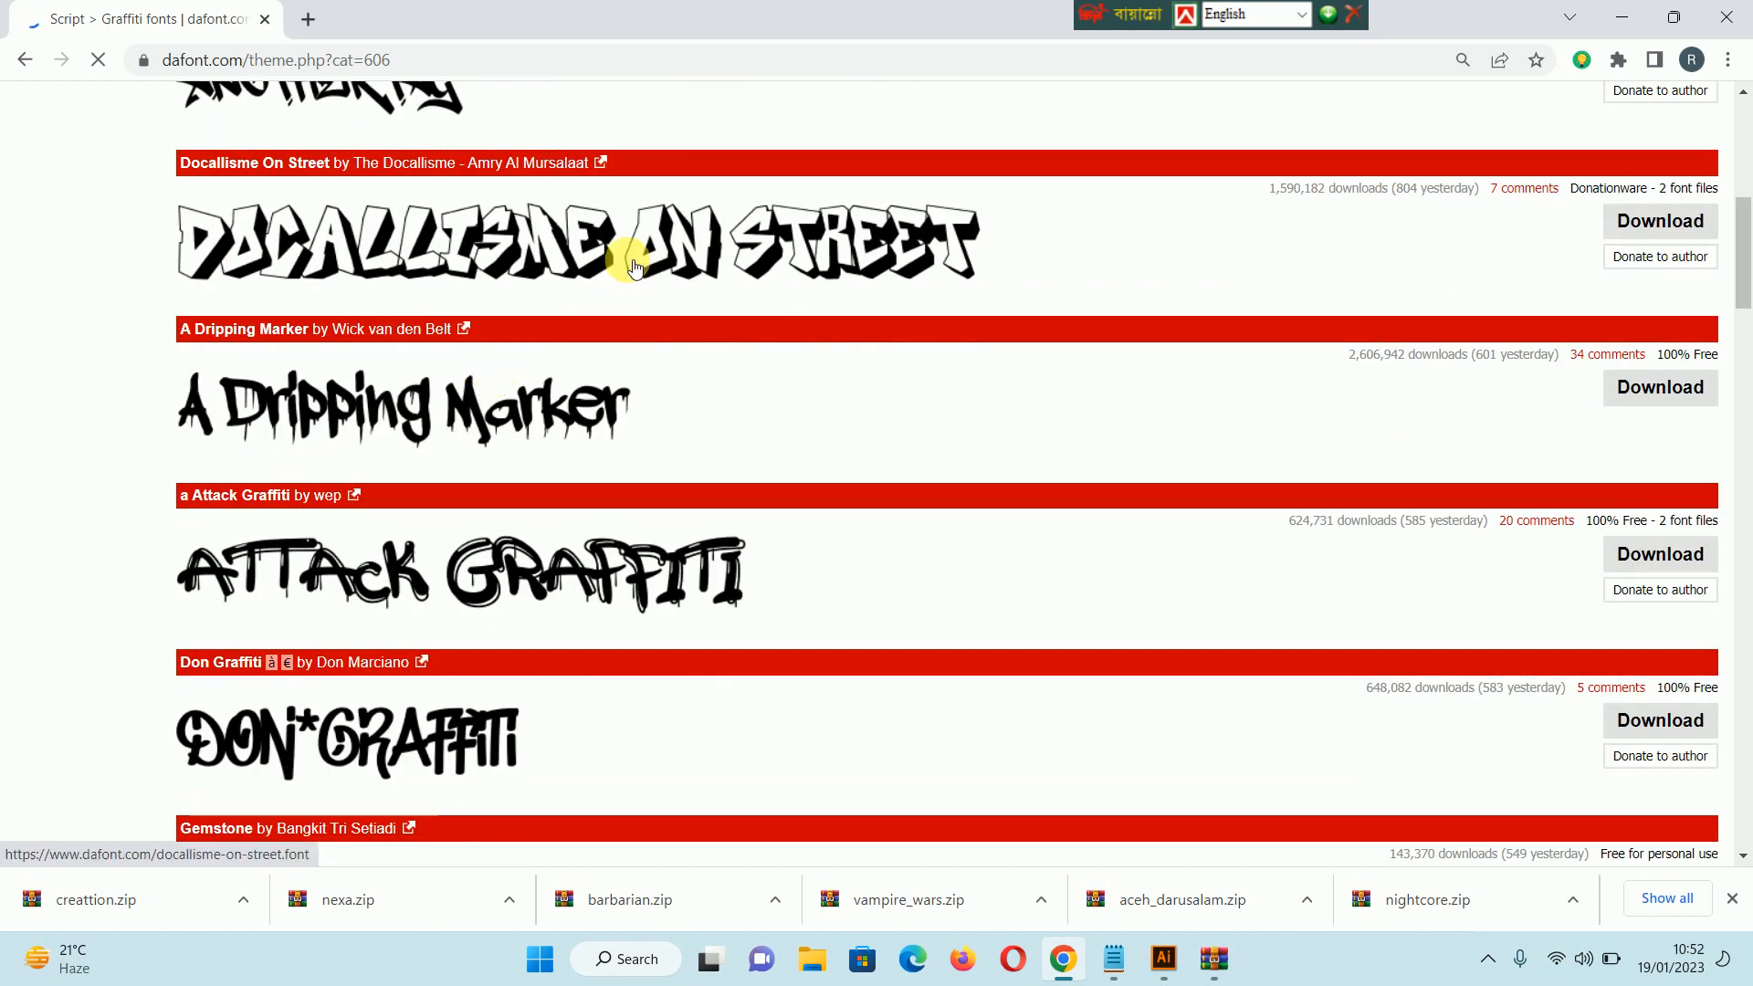
scroll(584, 319, "down", 4)
scroll(572, 418, "up", 12)
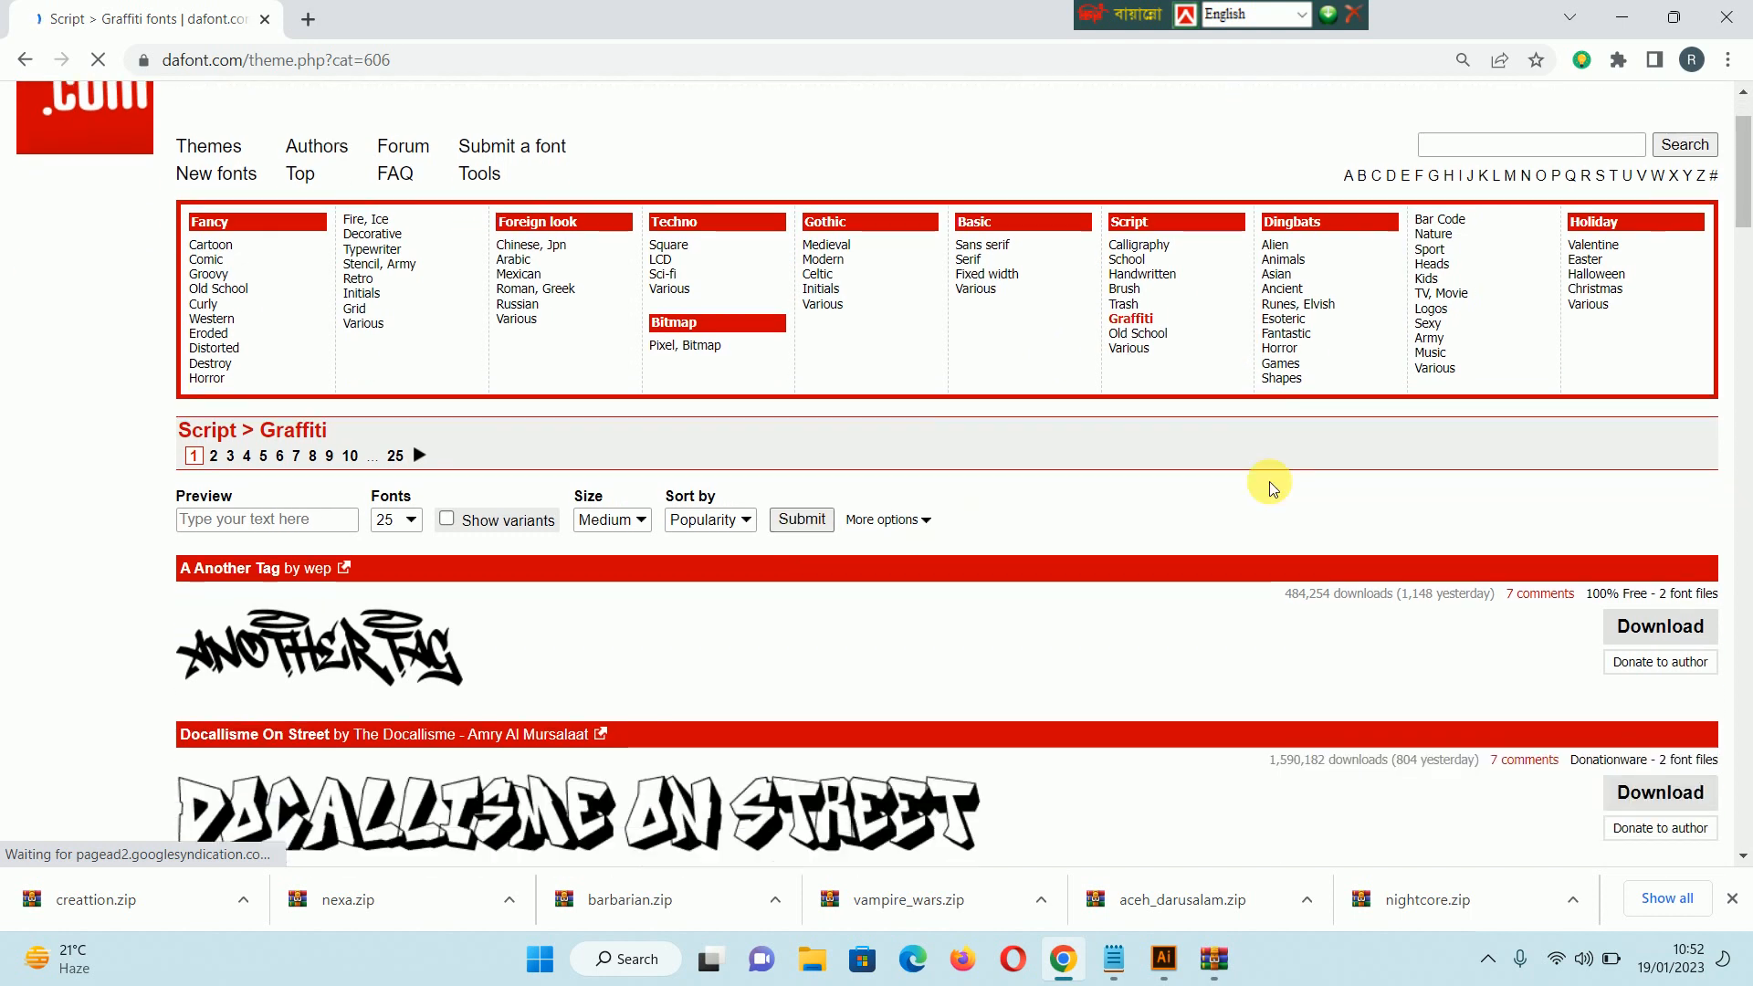
scroll(1272, 481, "down", 1)
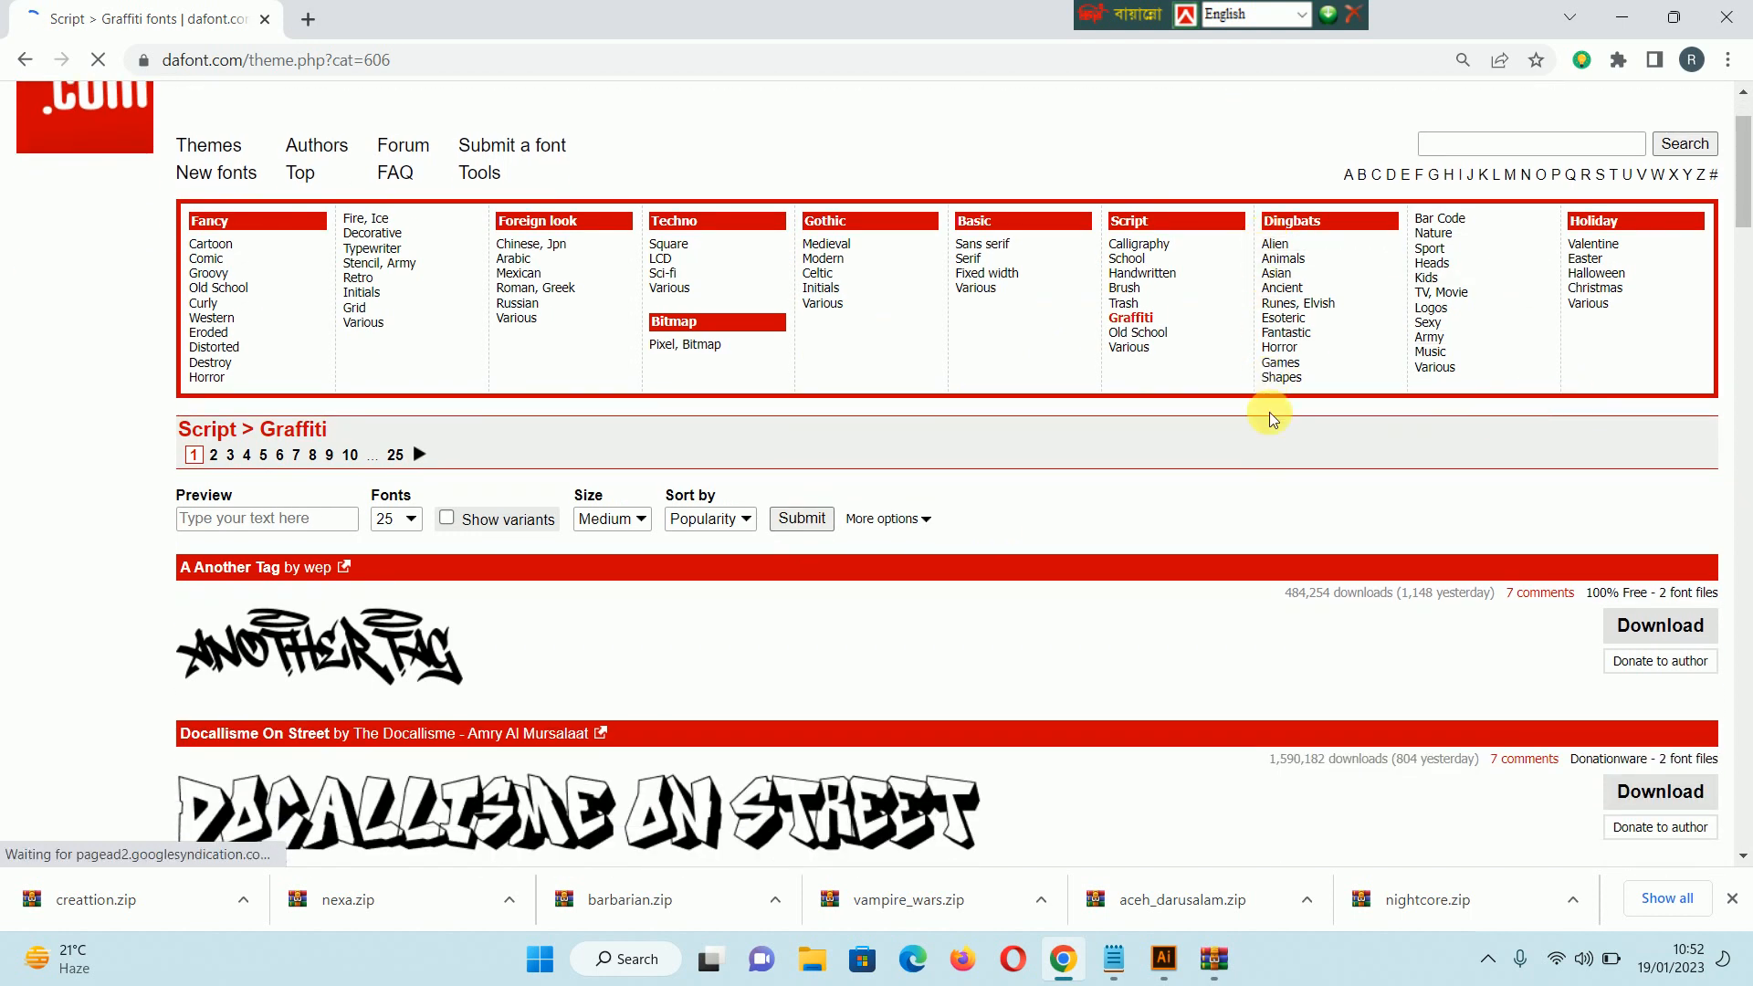
- Open the Dingbats > Alien category and examine its symbol font samples
scroll(637, 468, "down", 5)
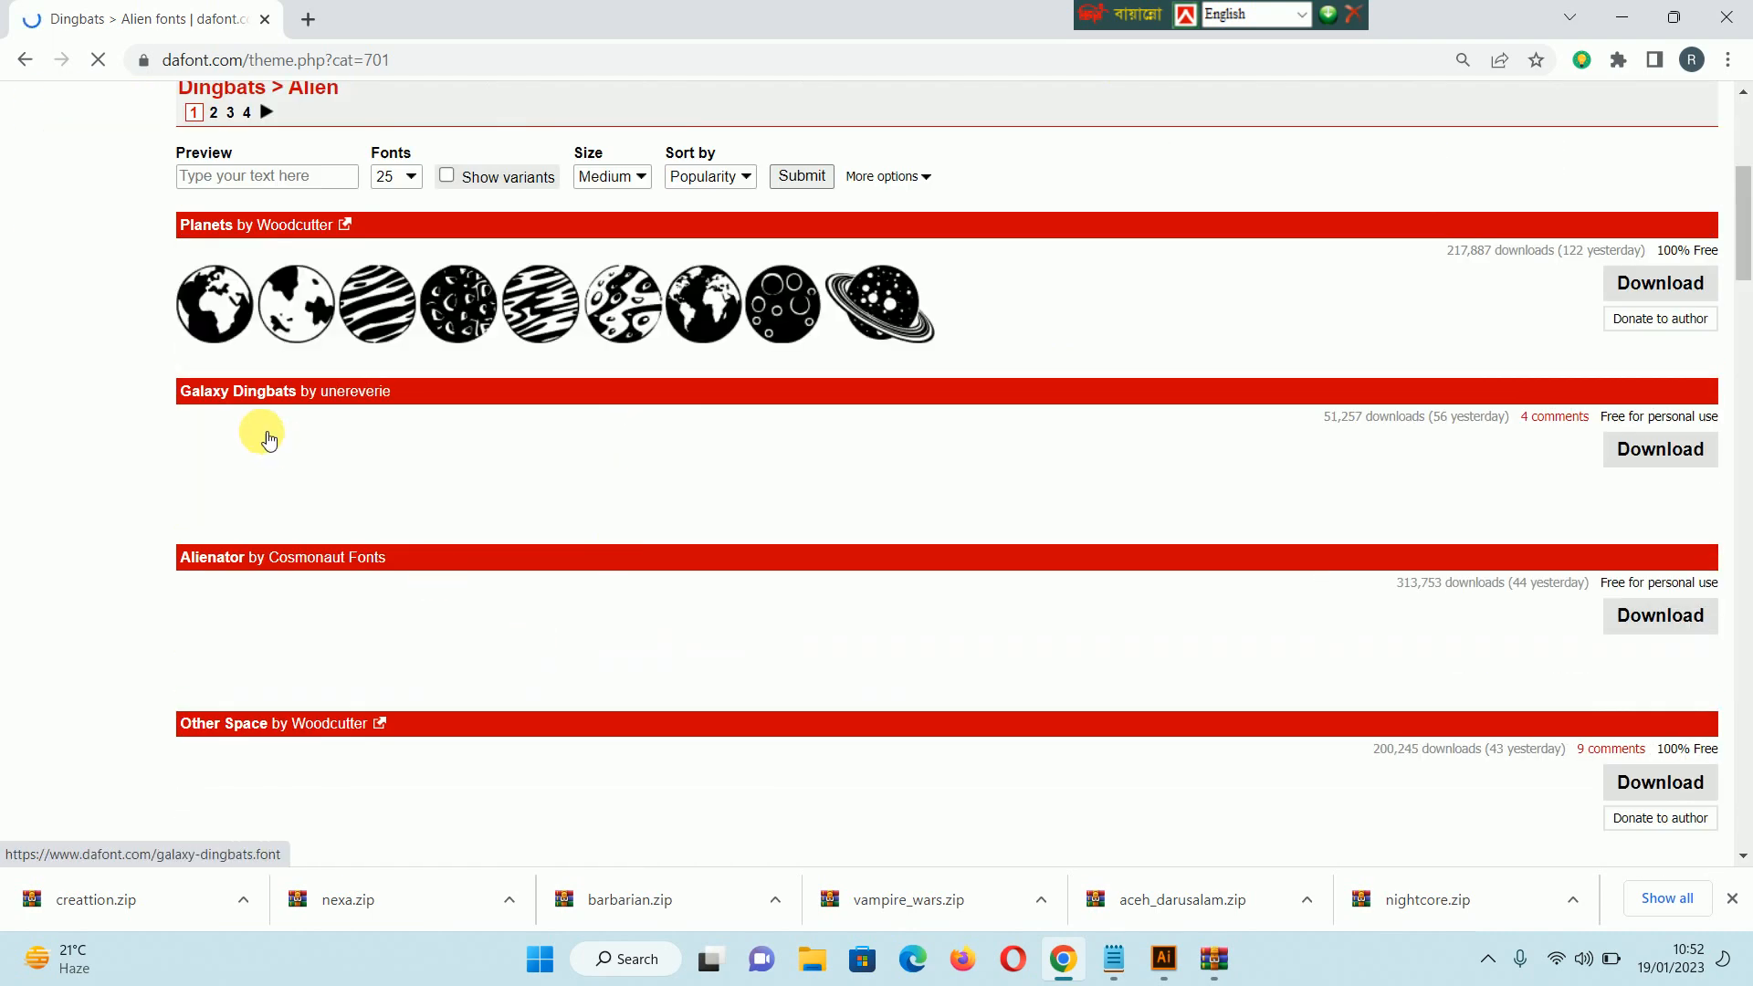
scroll(779, 439, "down", 2)
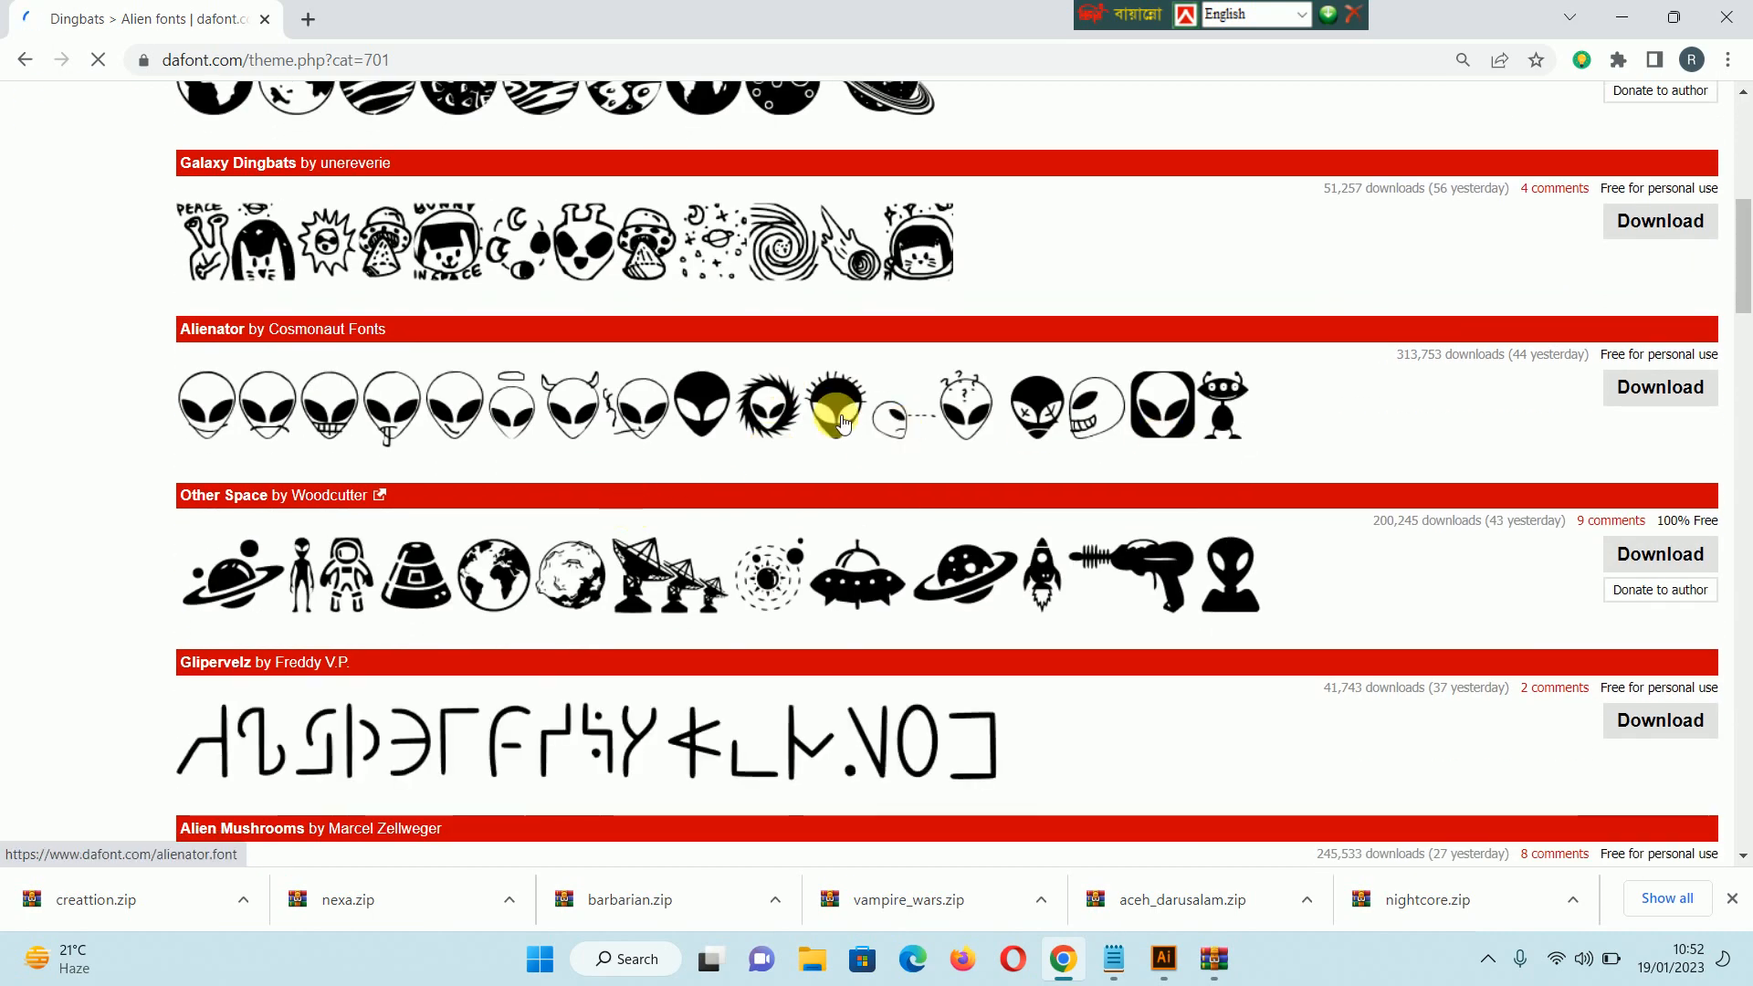
scroll(835, 411, "down", 2)
scroll(848, 416, "down", 3)
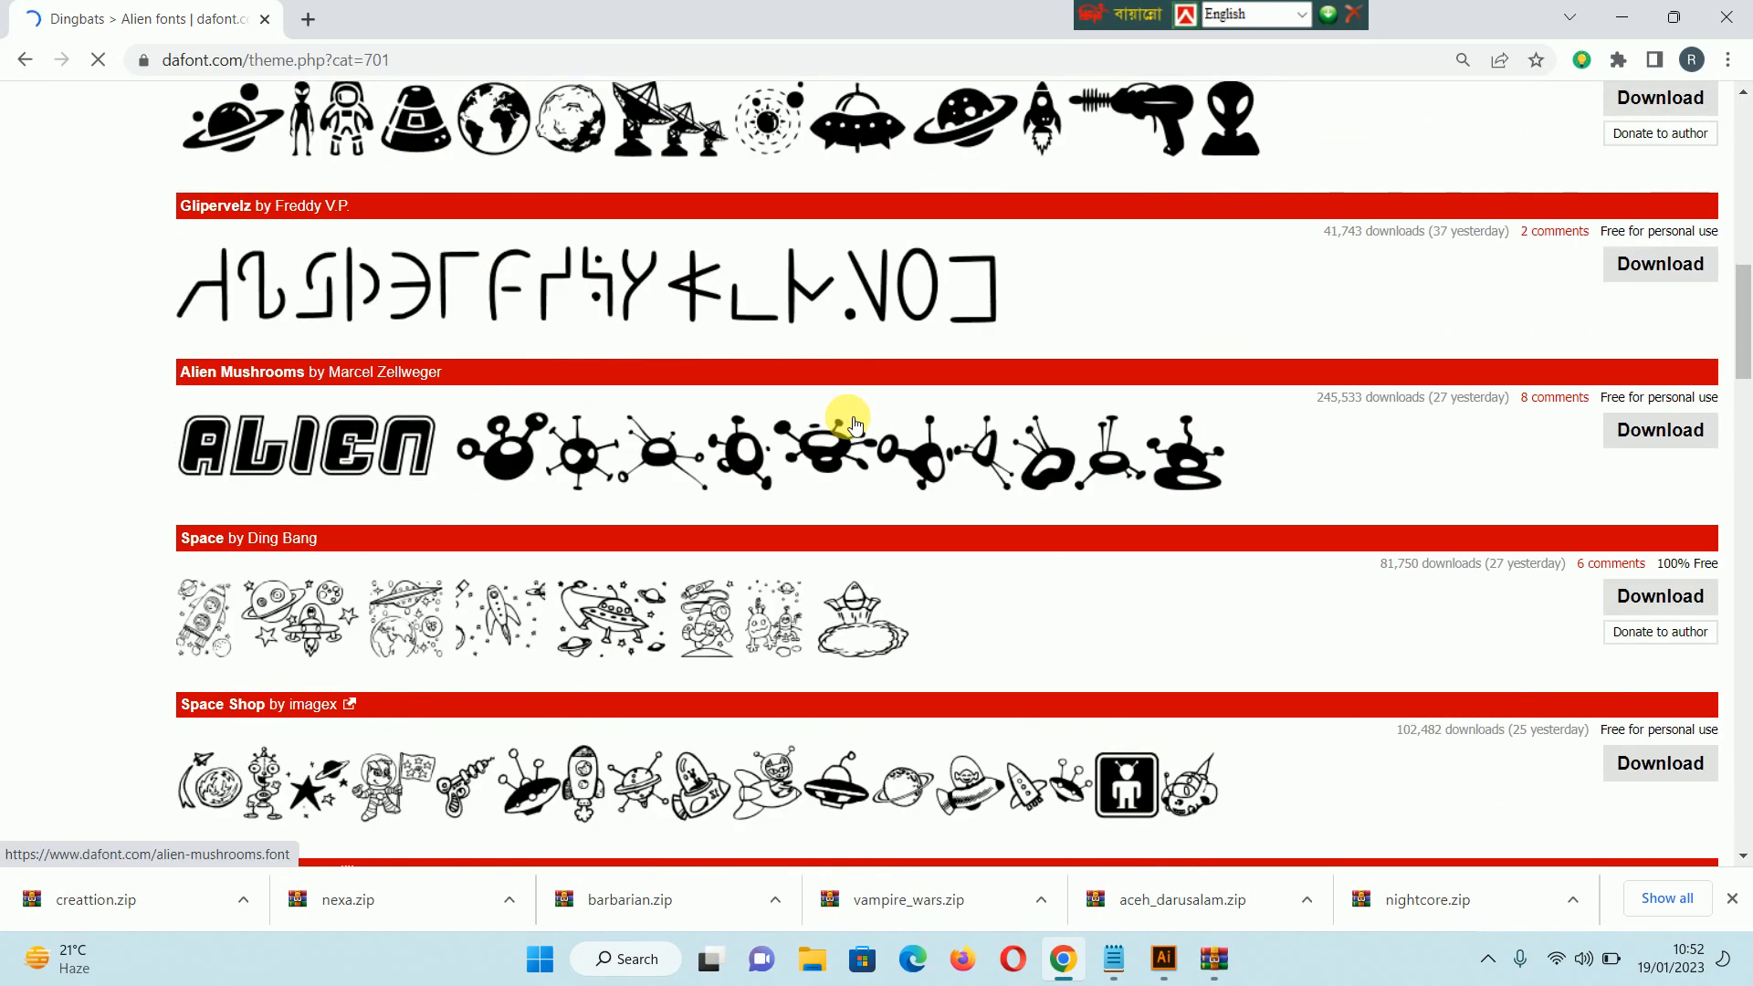
scroll(848, 416, "down", 1)
scroll(851, 421, "down", 3)
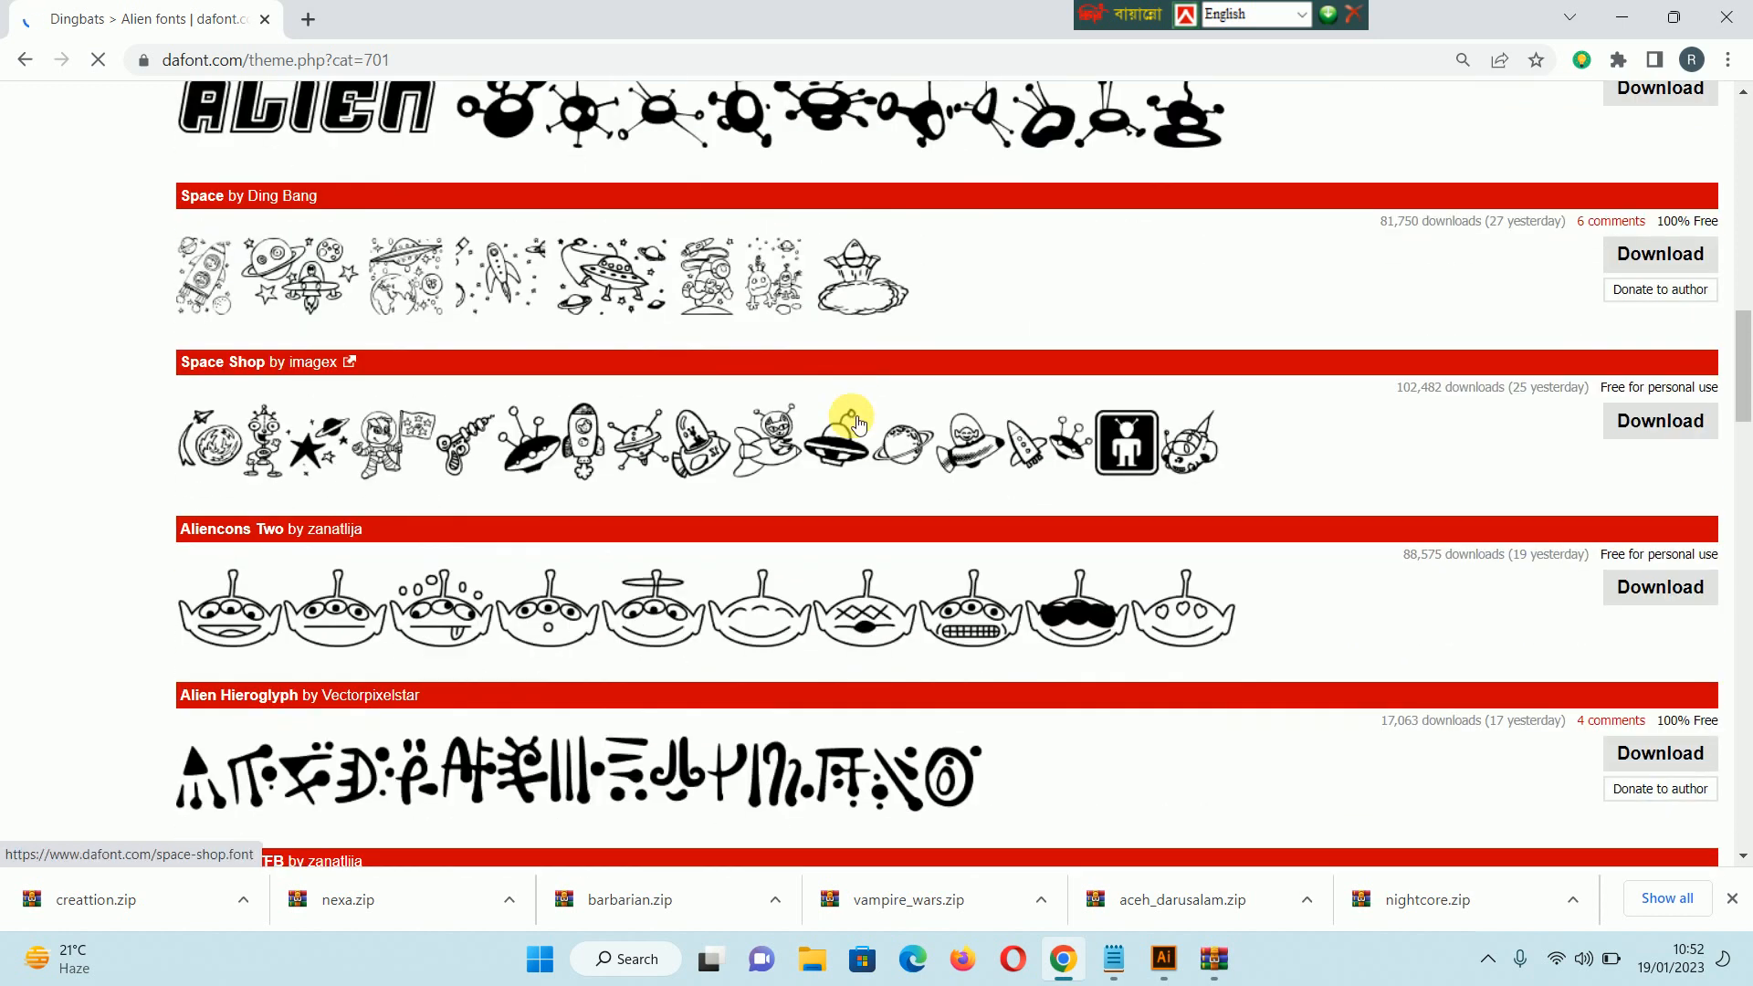
scroll(851, 421, "down", 5)
scroll(851, 416, "down", 2)
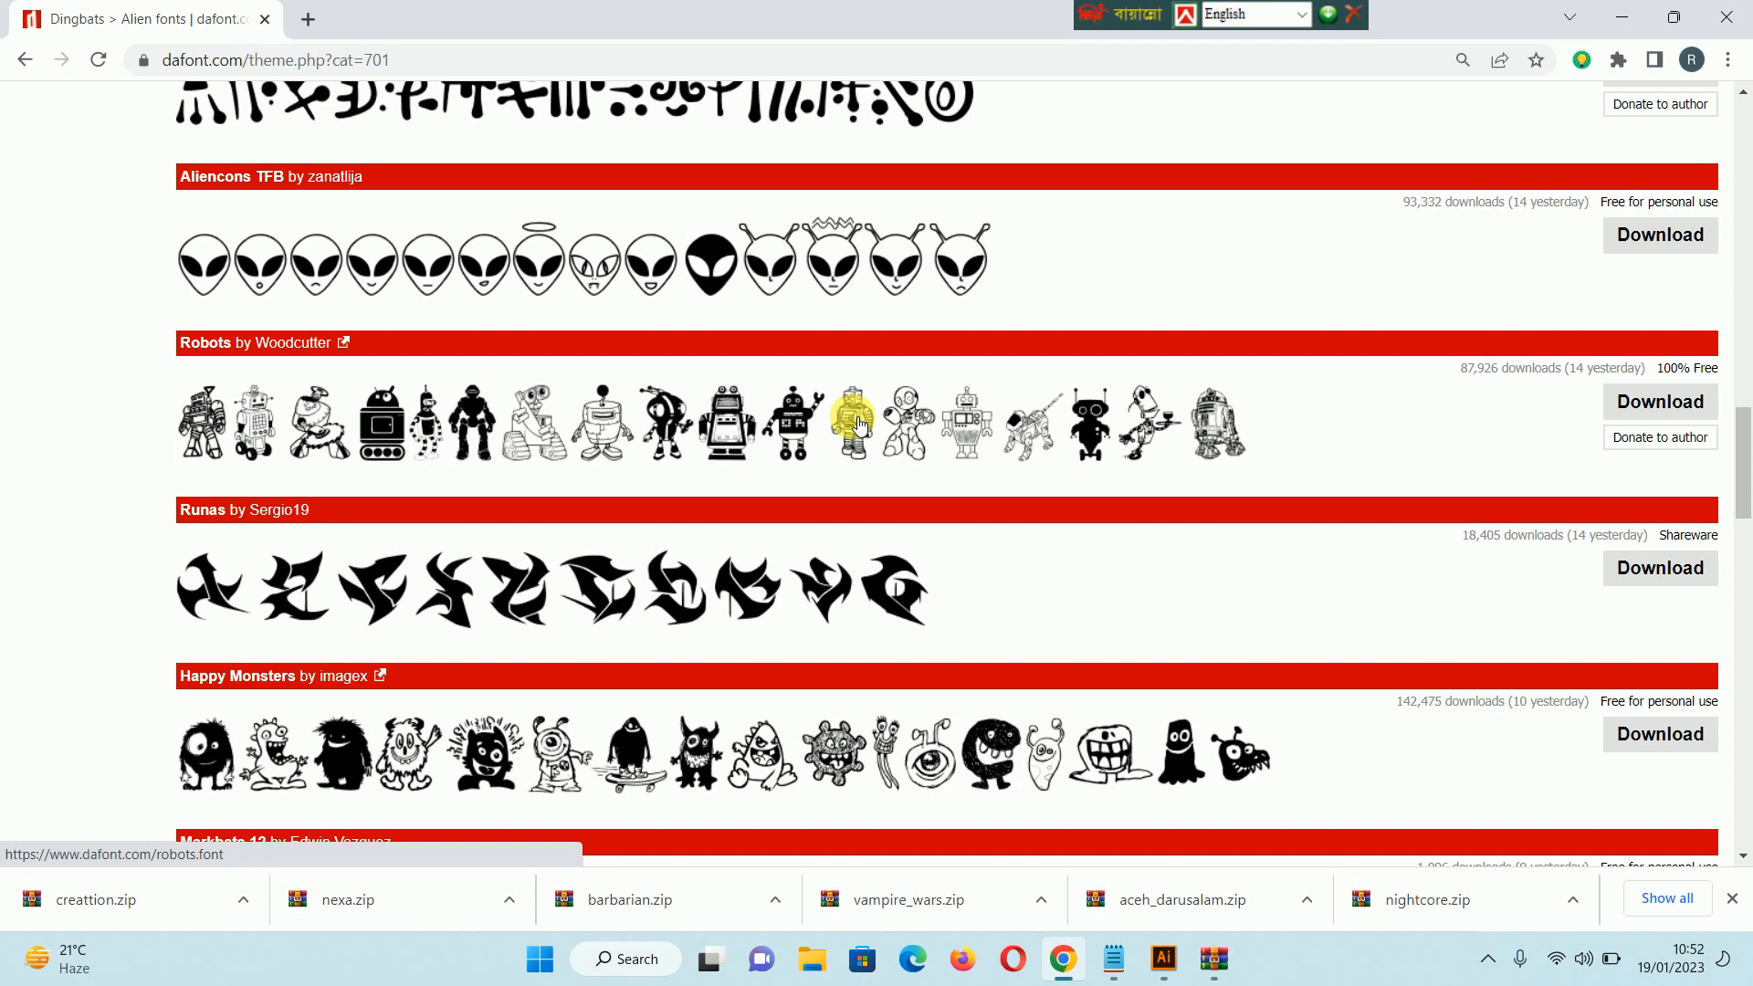
scroll(771, 288, "up", 1)
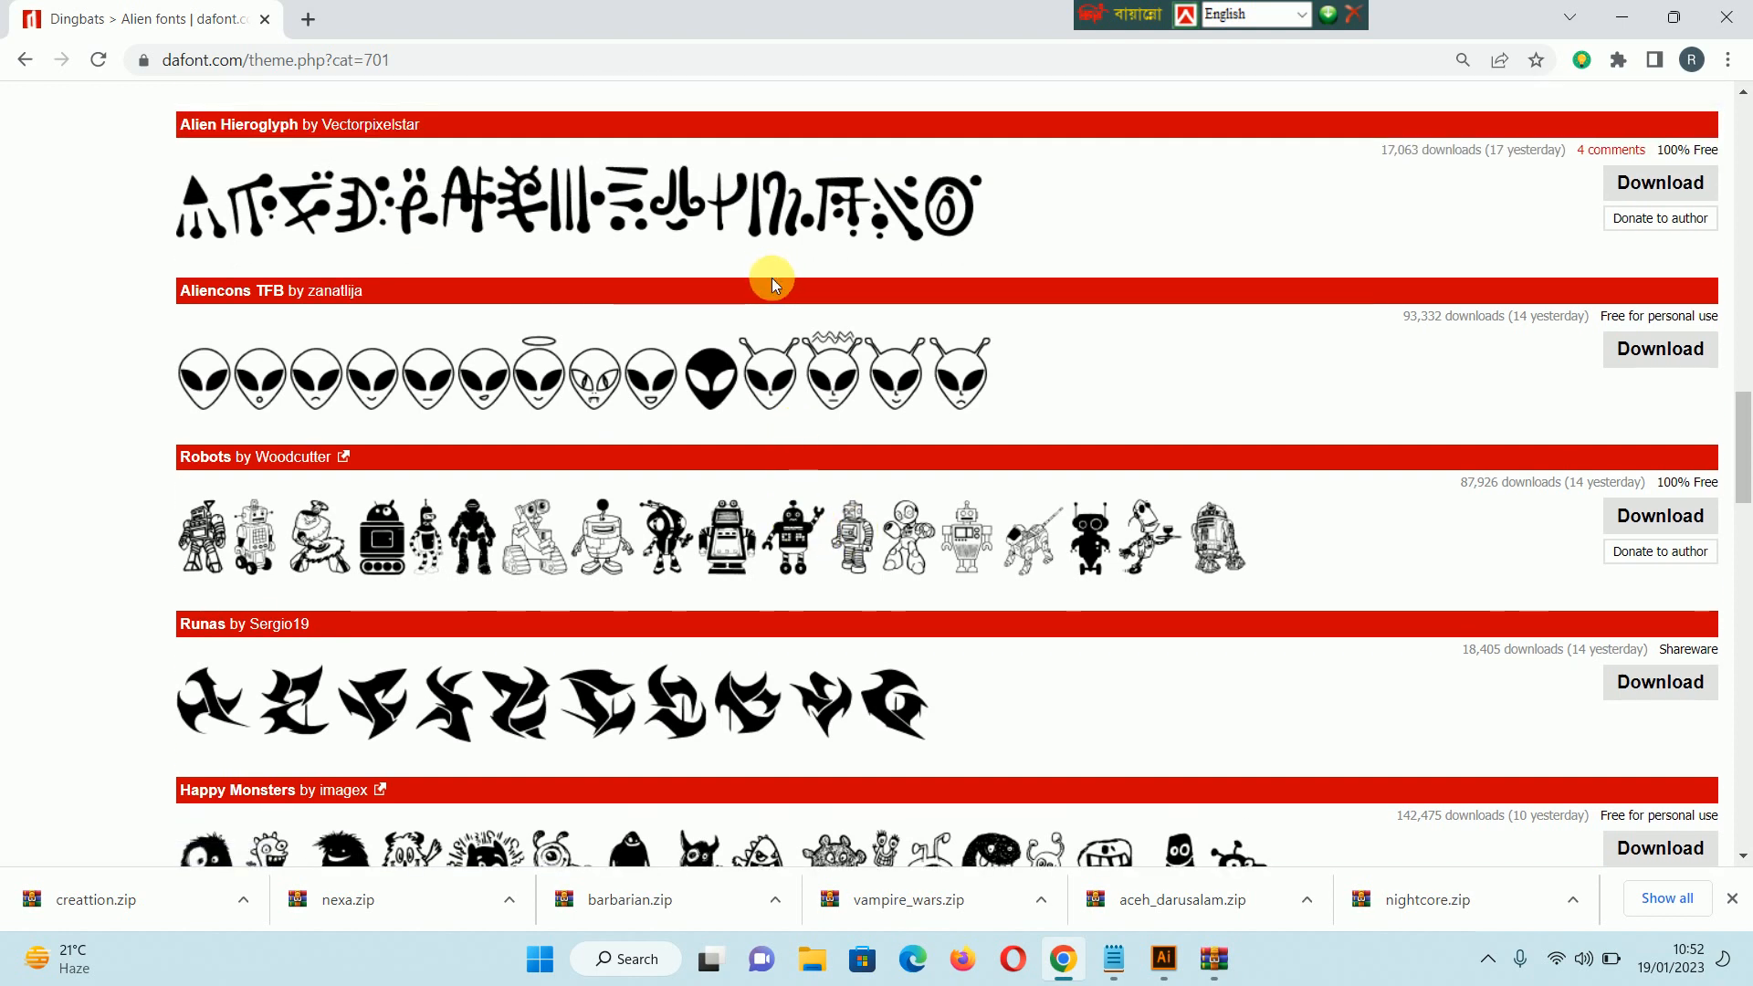
- Open the Dingbats > Games category and look through its first symbol font samples
scroll(1224, 364, "up", 15)
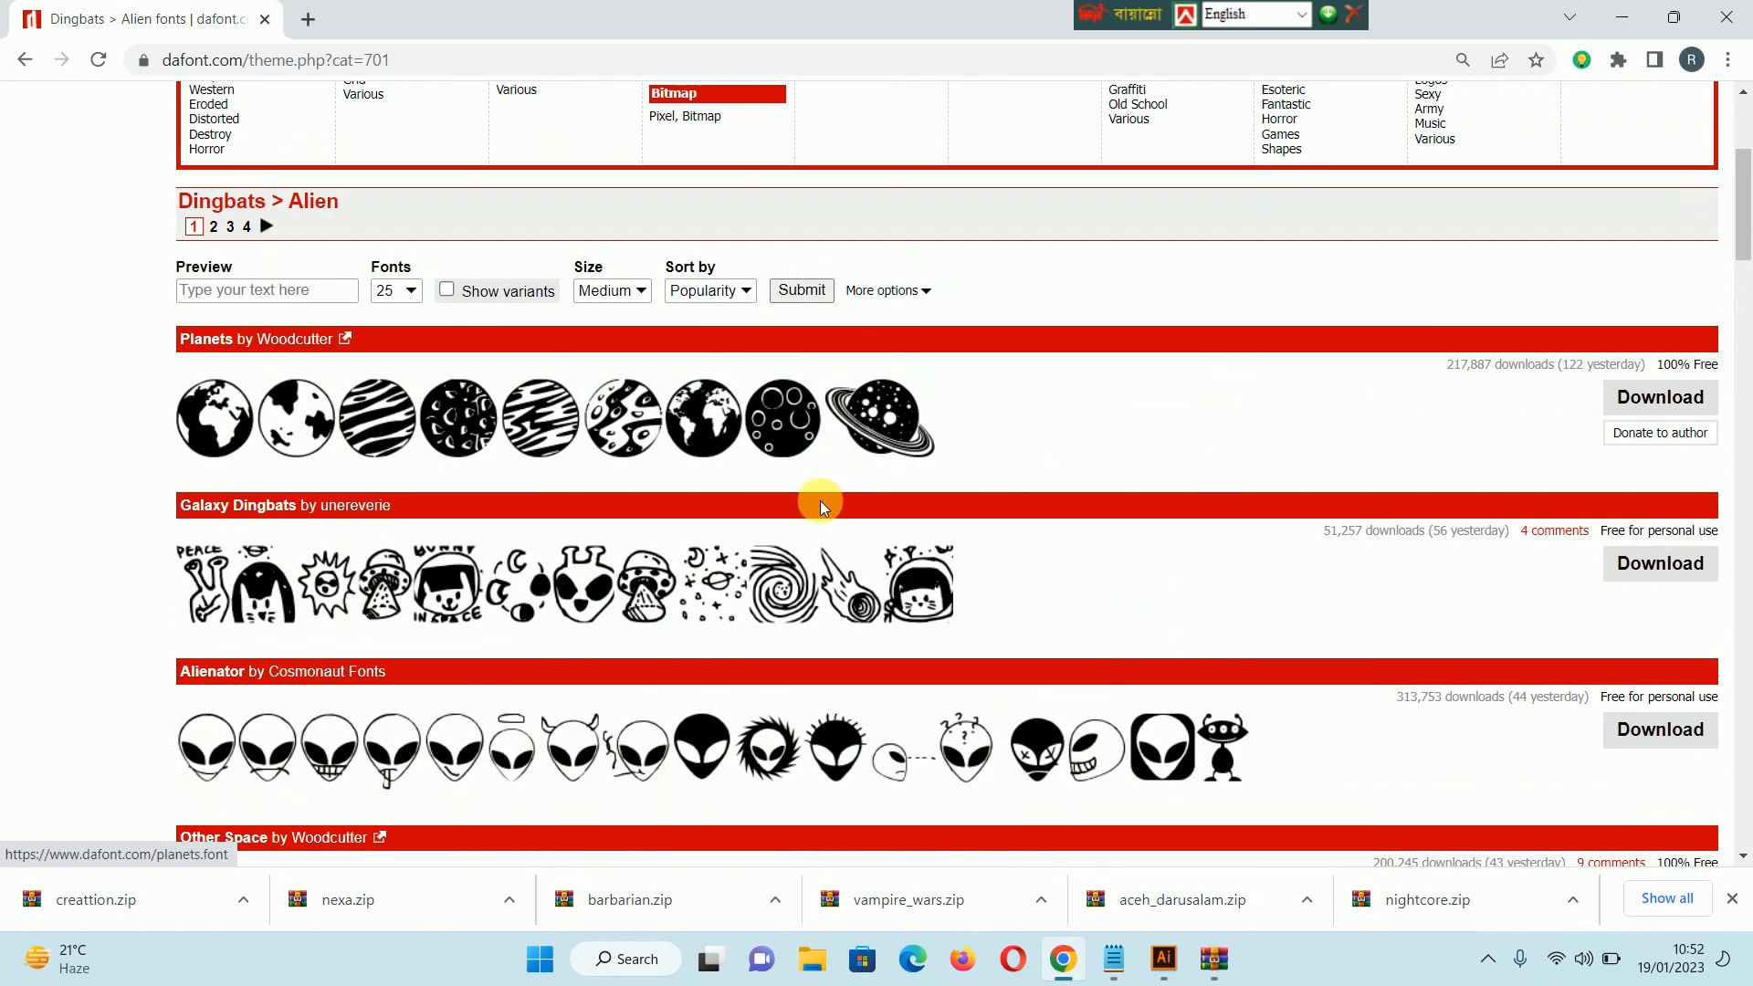
scroll(1526, 489, "up", 3)
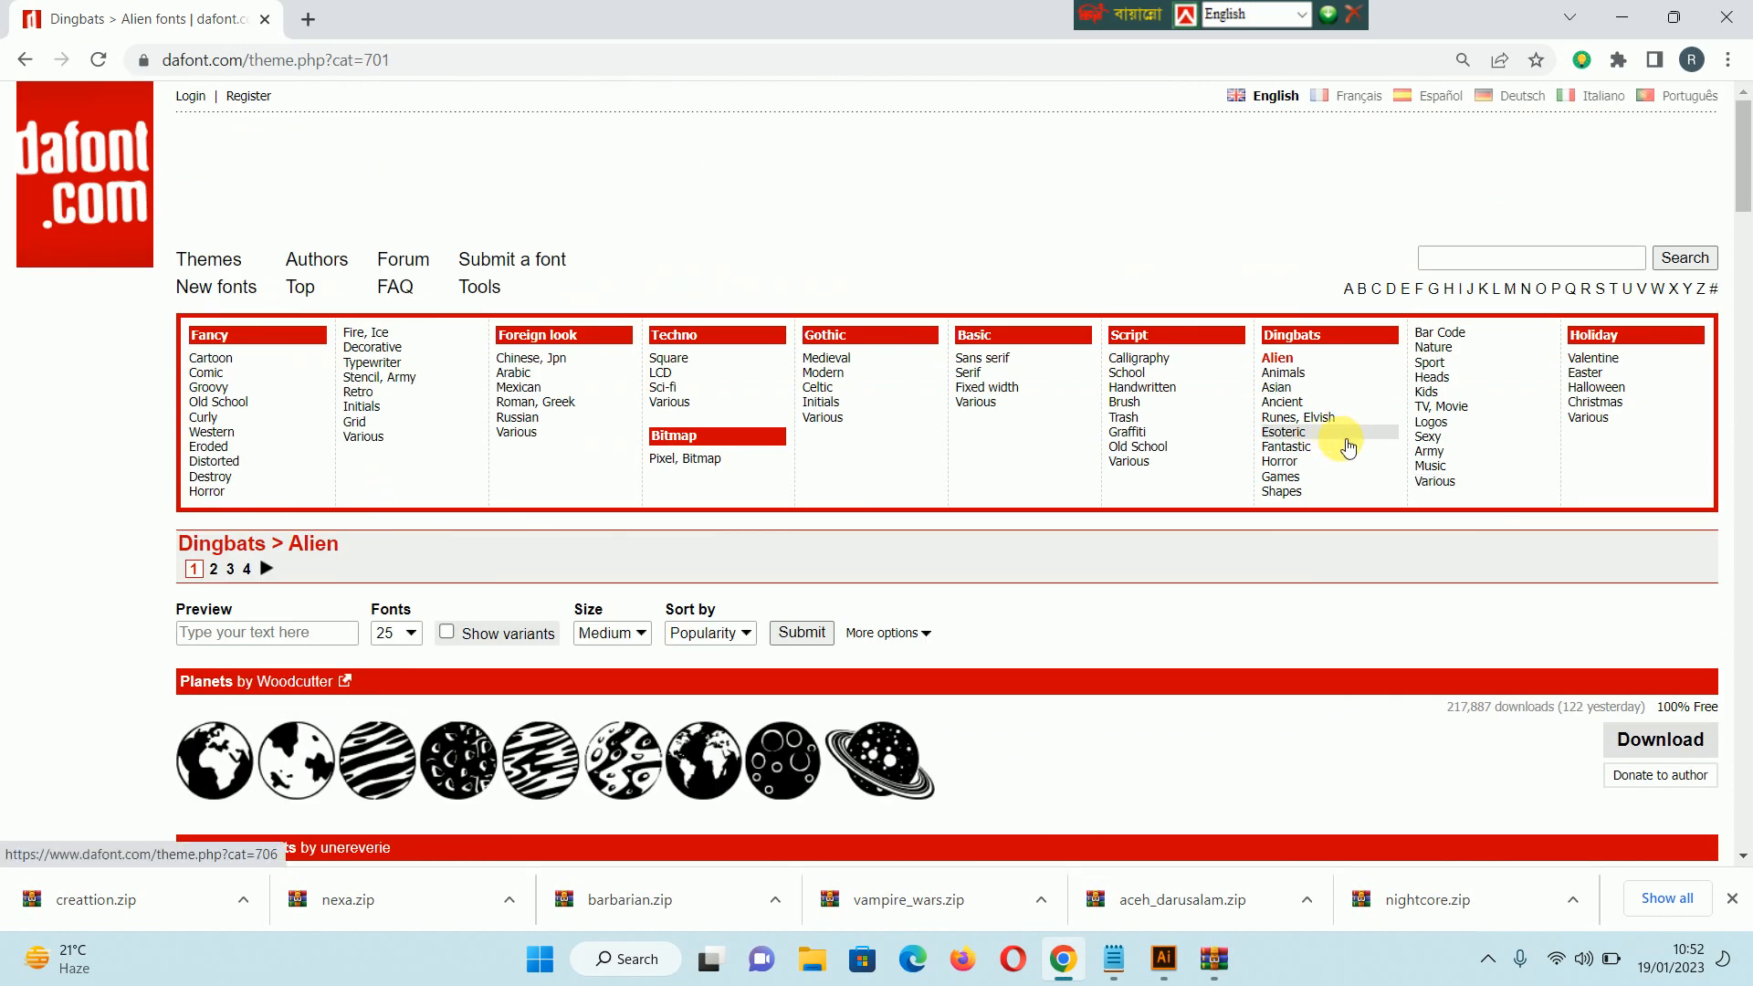
left_click(1309, 391)
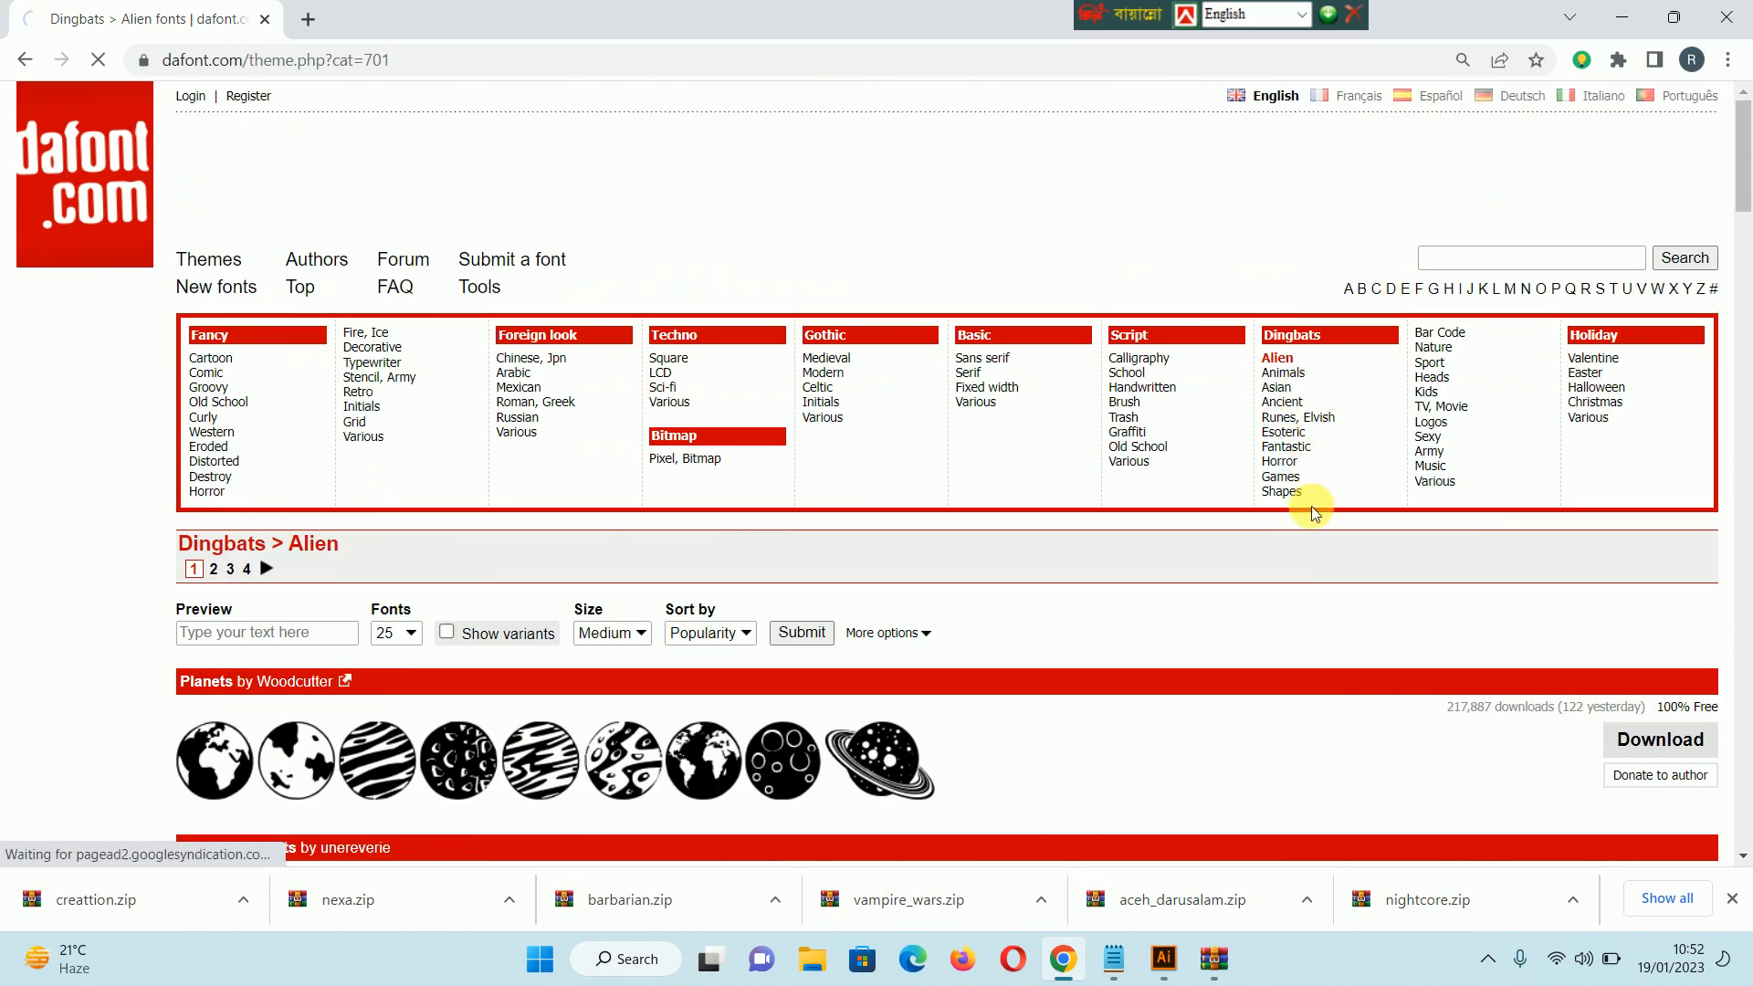
left_click(1307, 479)
scroll(1306, 484, "down", 5)
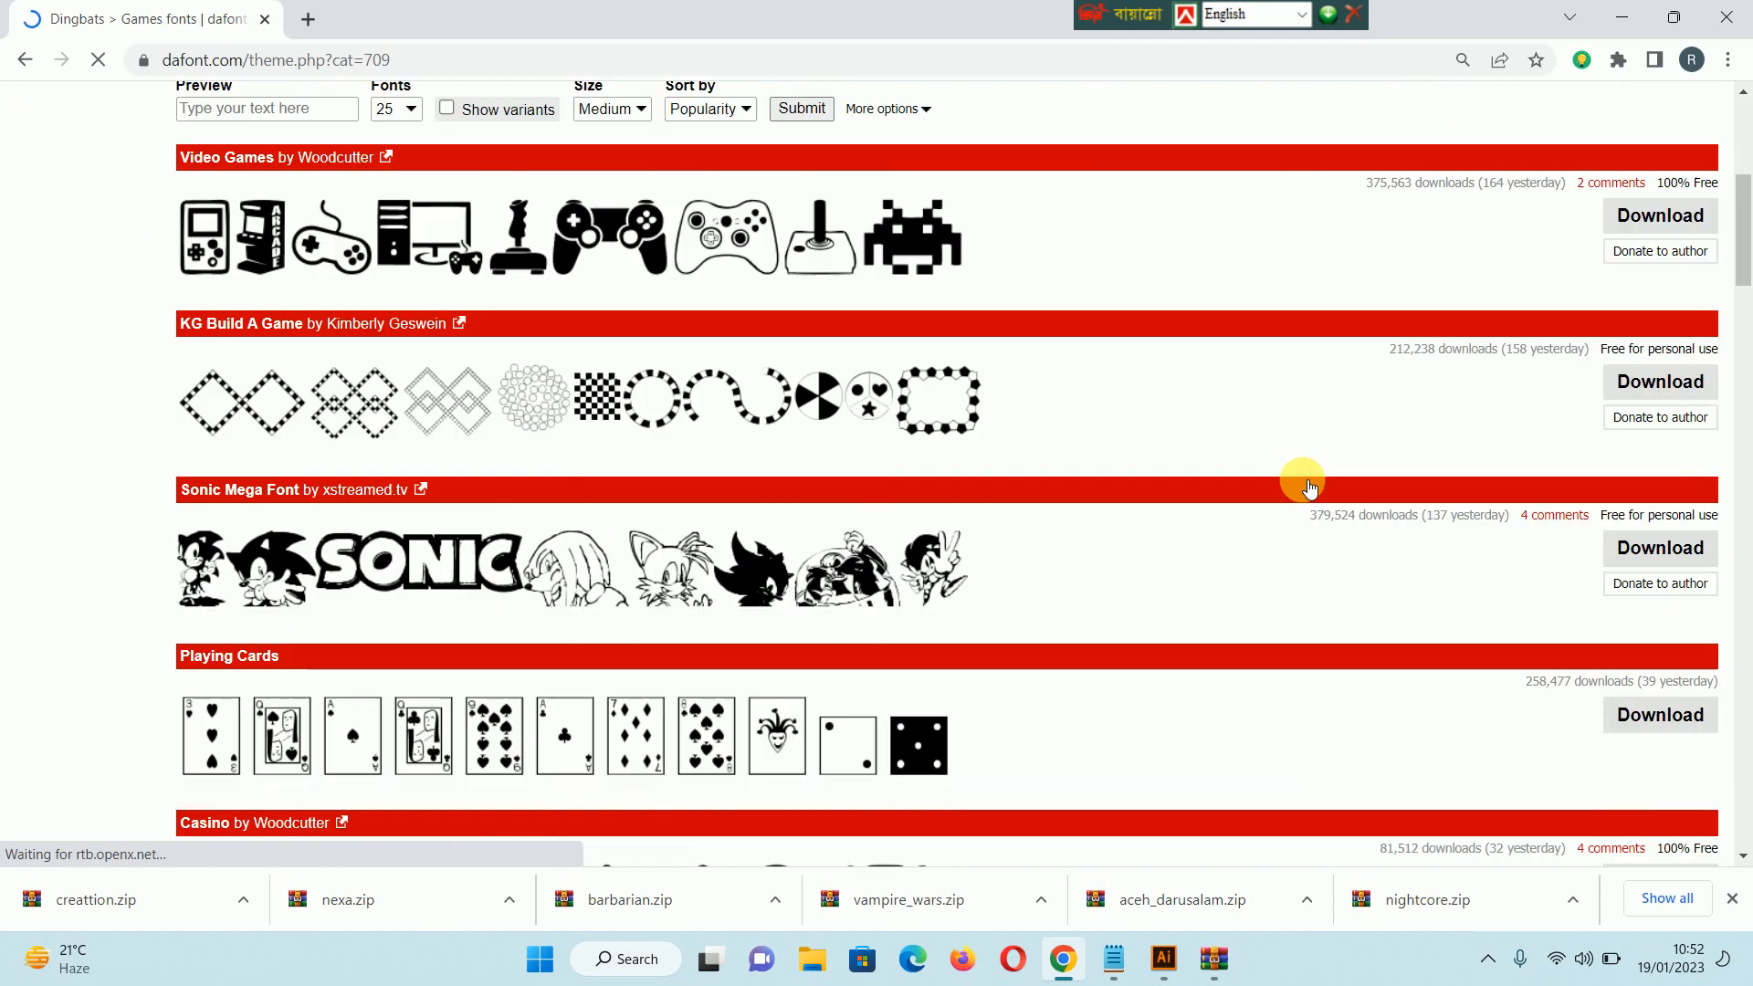
scroll(513, 239, "up", 2)
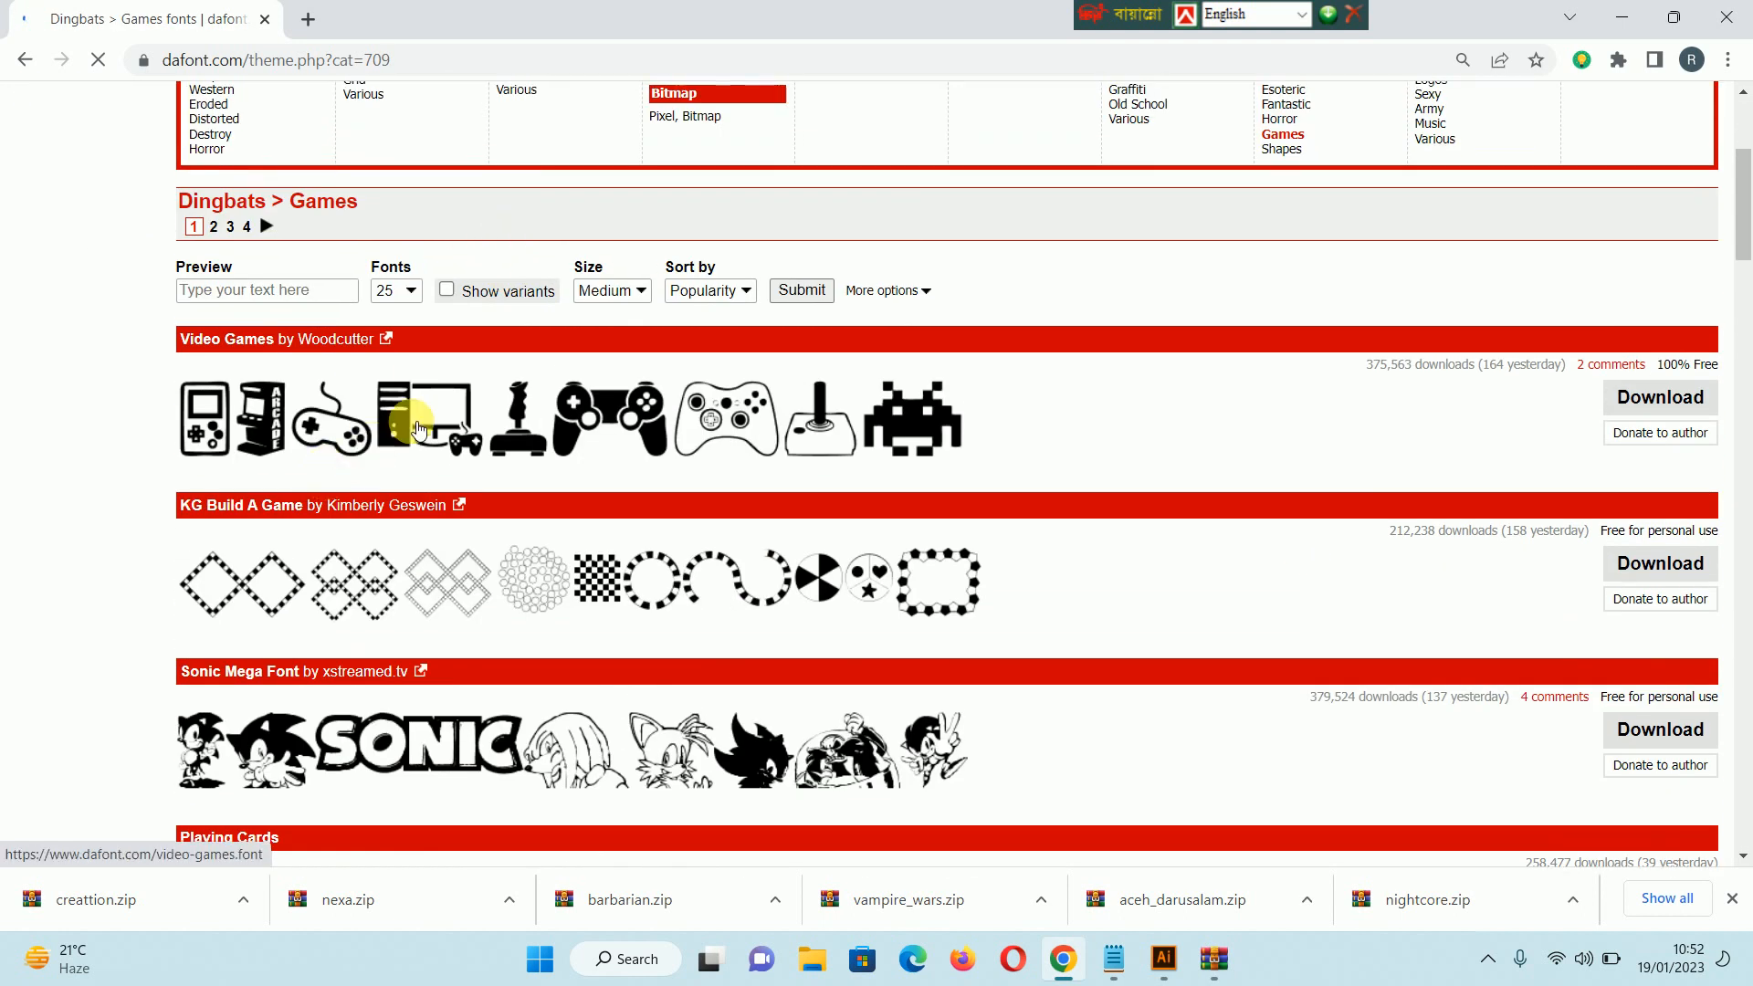
scroll(815, 495, "up", 4)
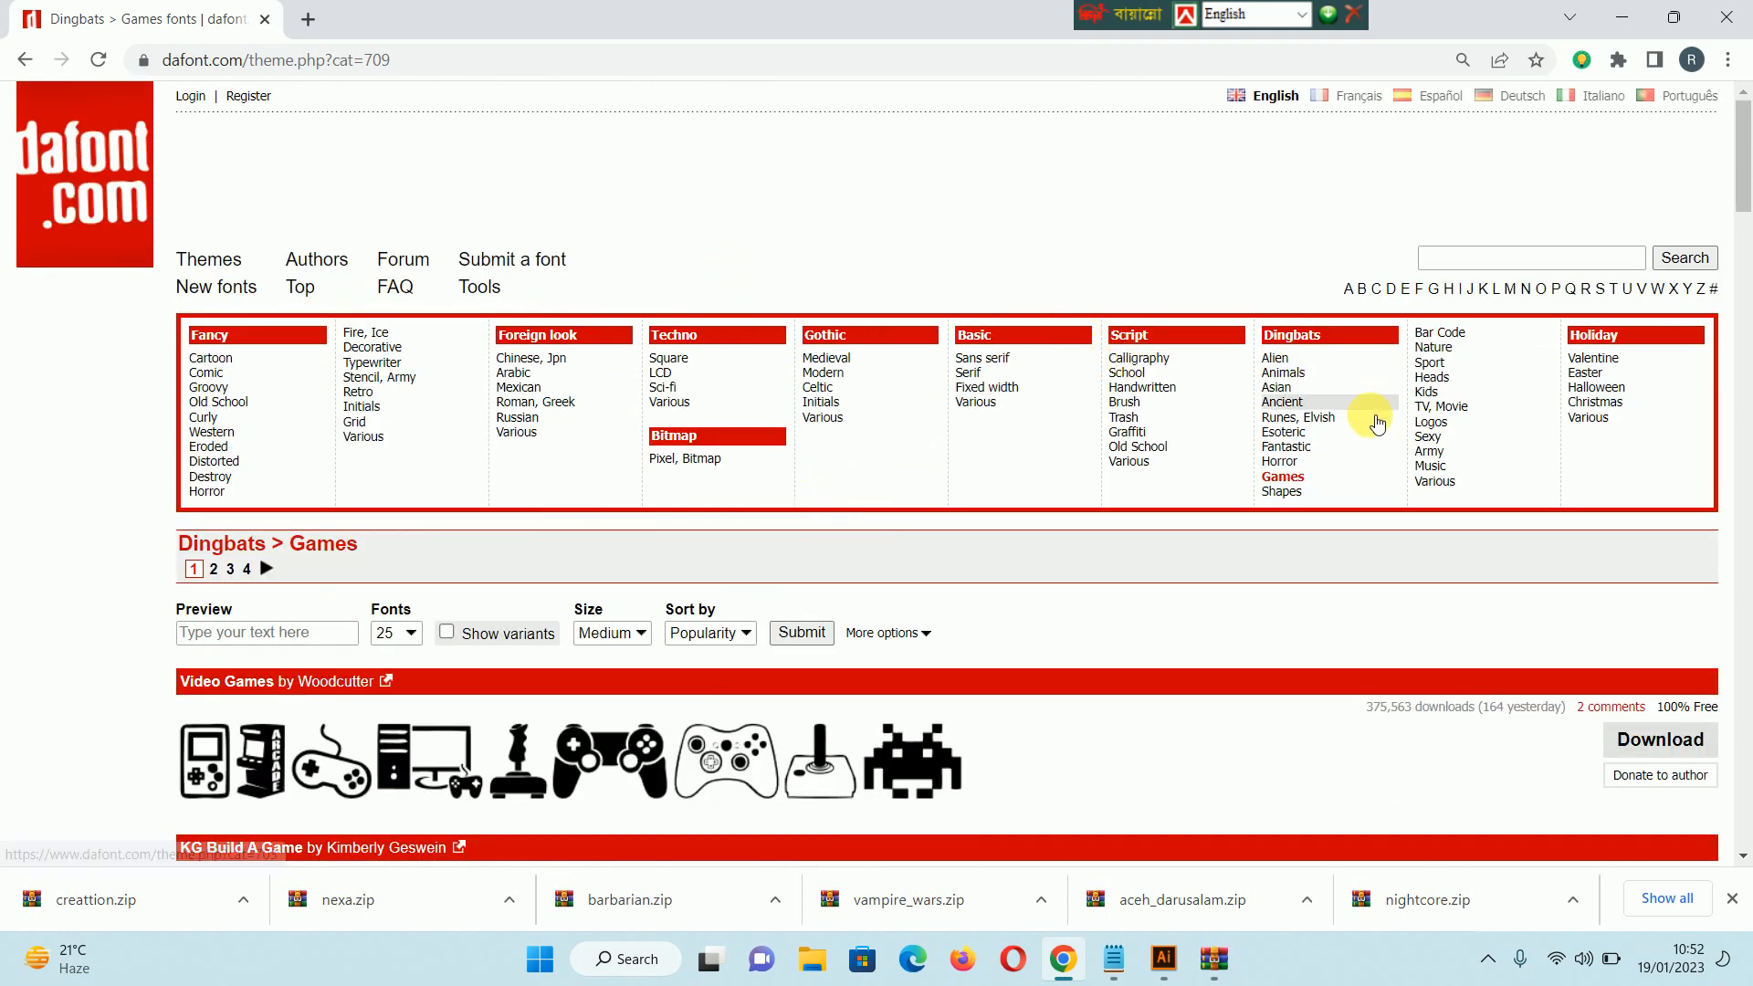
scroll(724, 709, "down", 2)
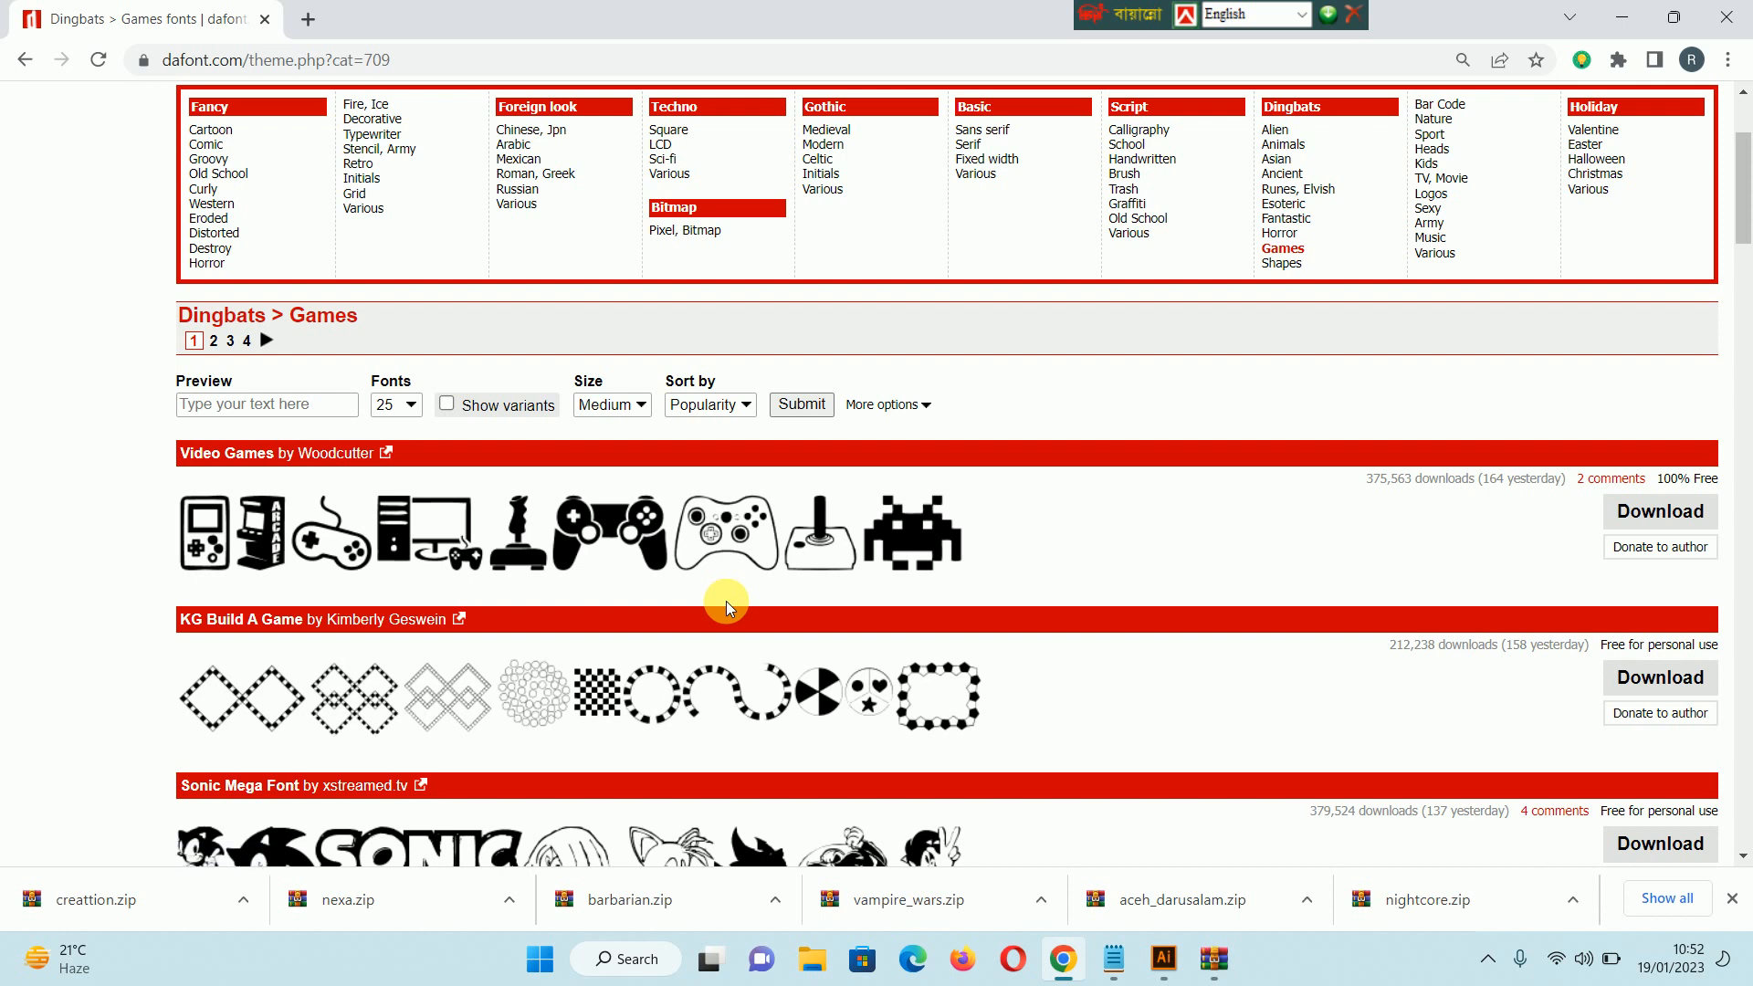
- Open the Dingbats > Shapes category and look through its frame, ornament and brush-stroke font samples
scroll(1033, 548, "up", 2)
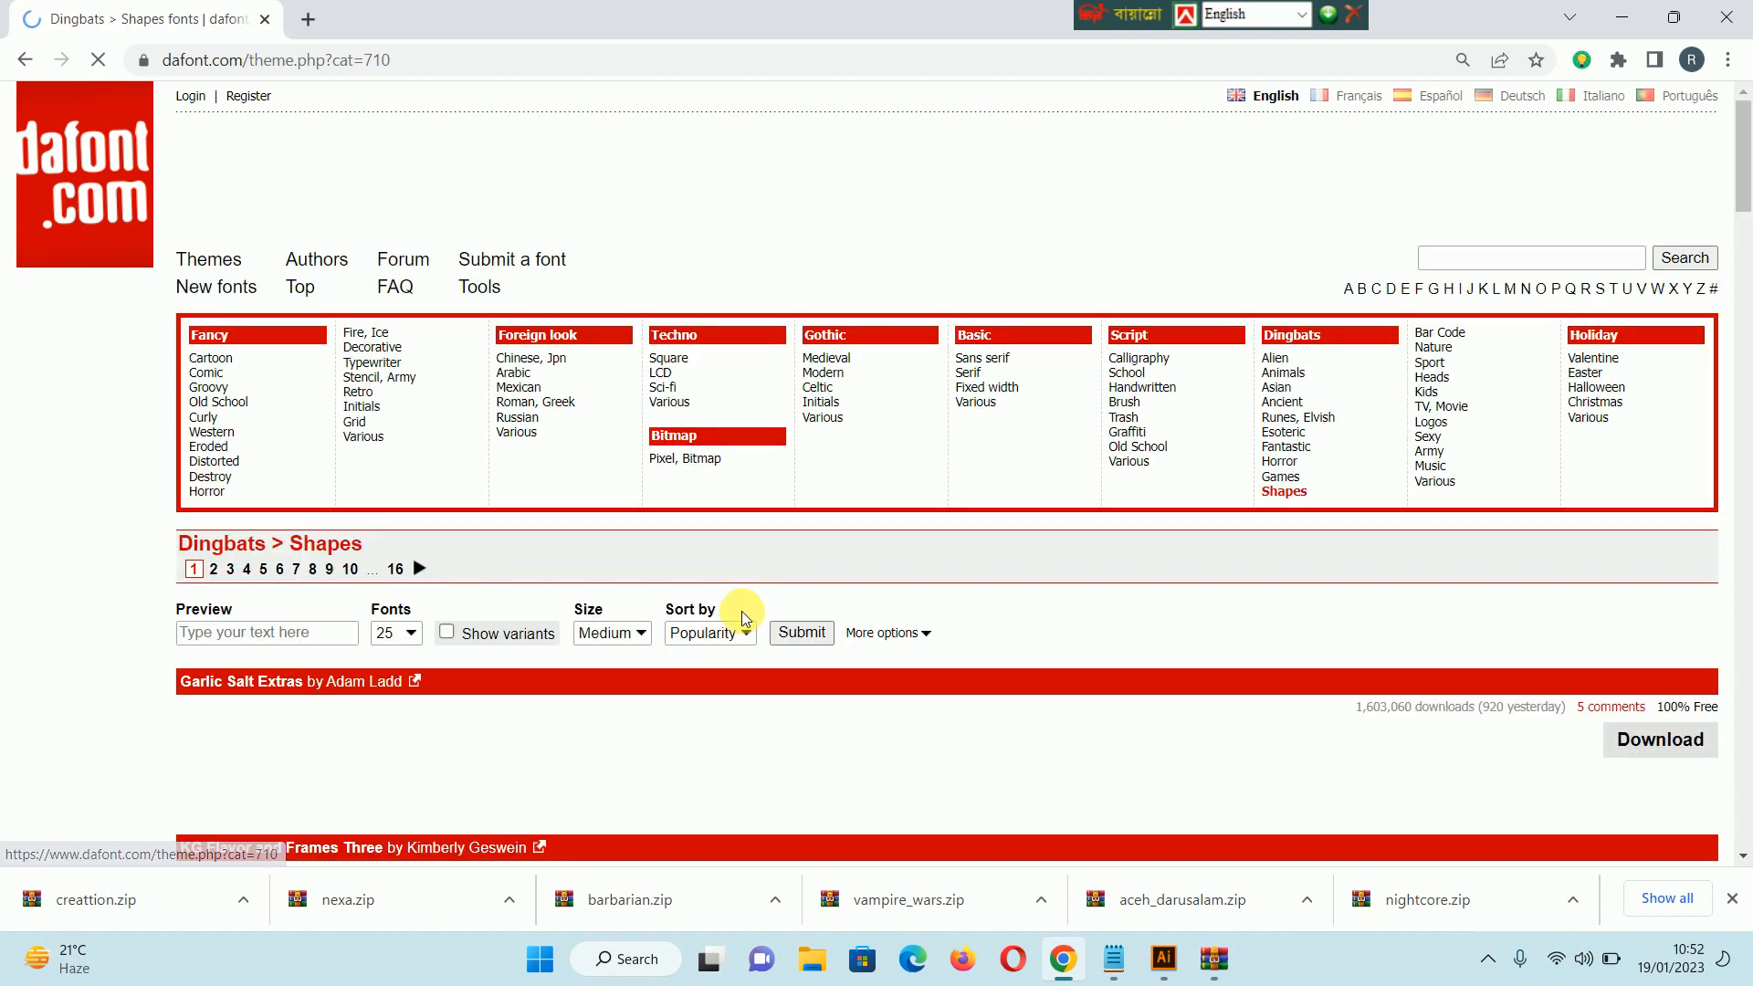
scroll(740, 617, "down", 5)
scroll(654, 521, "down", 3)
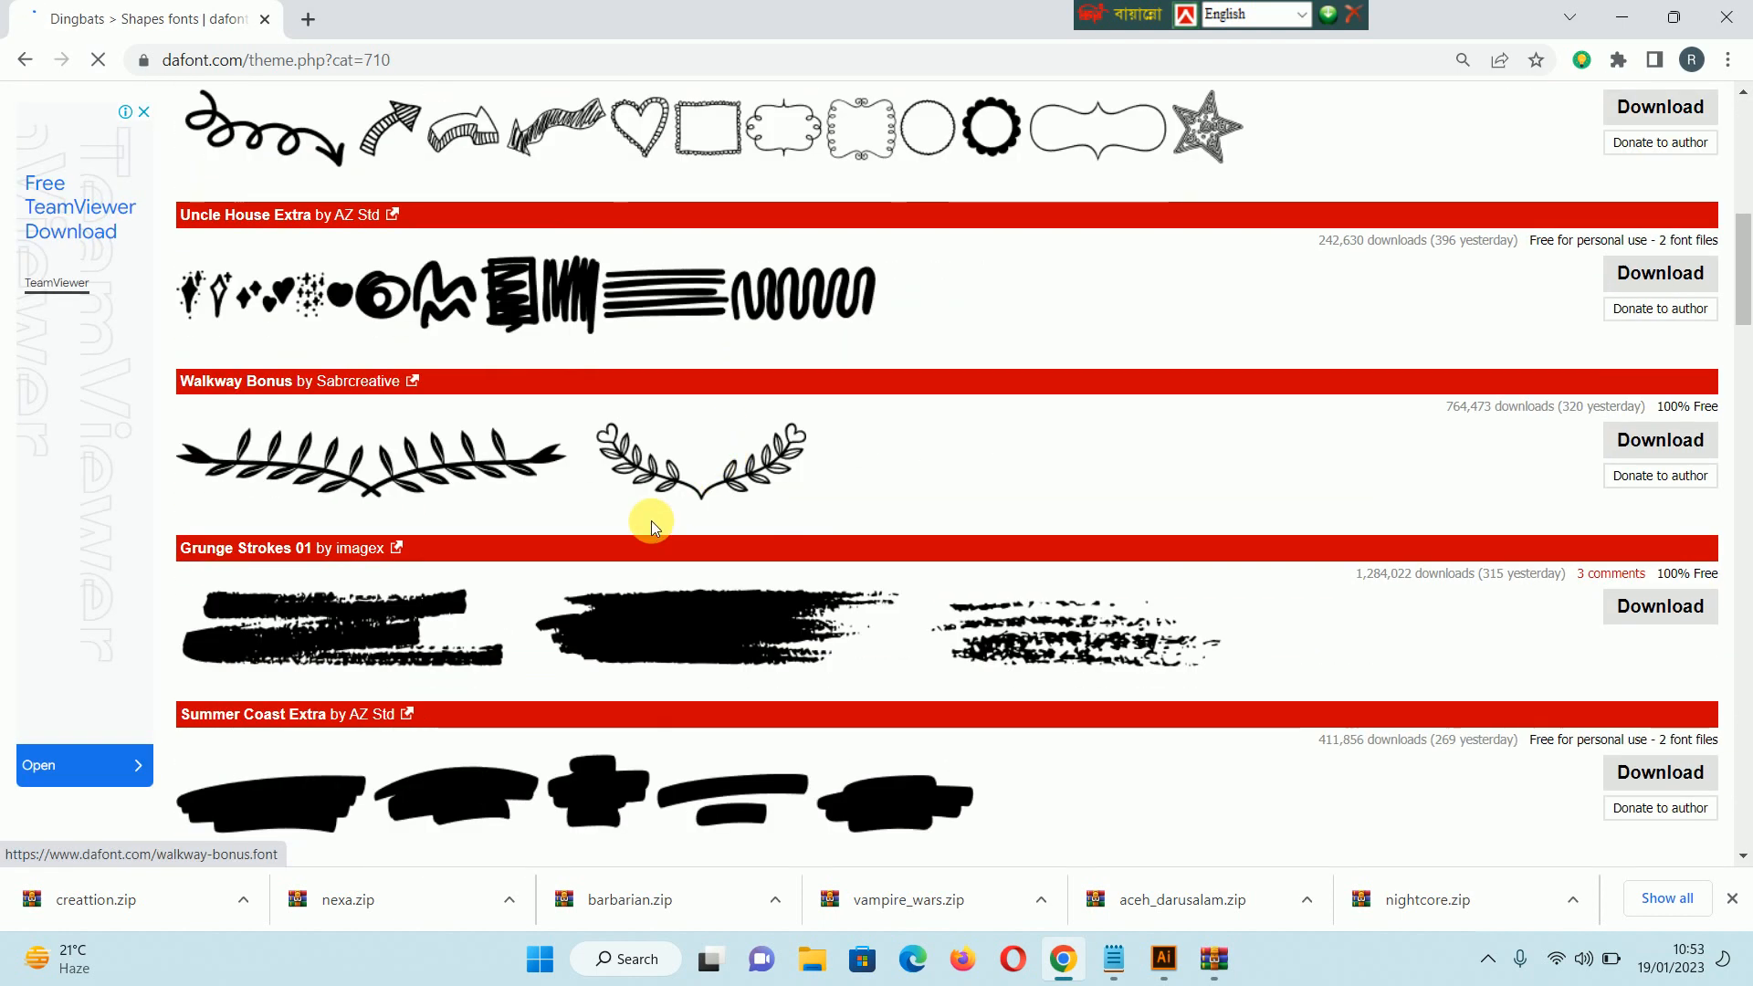
scroll(626, 510, "up", 3)
scroll(1024, 433, "down", 1)
scroll(1005, 447, "down", 6)
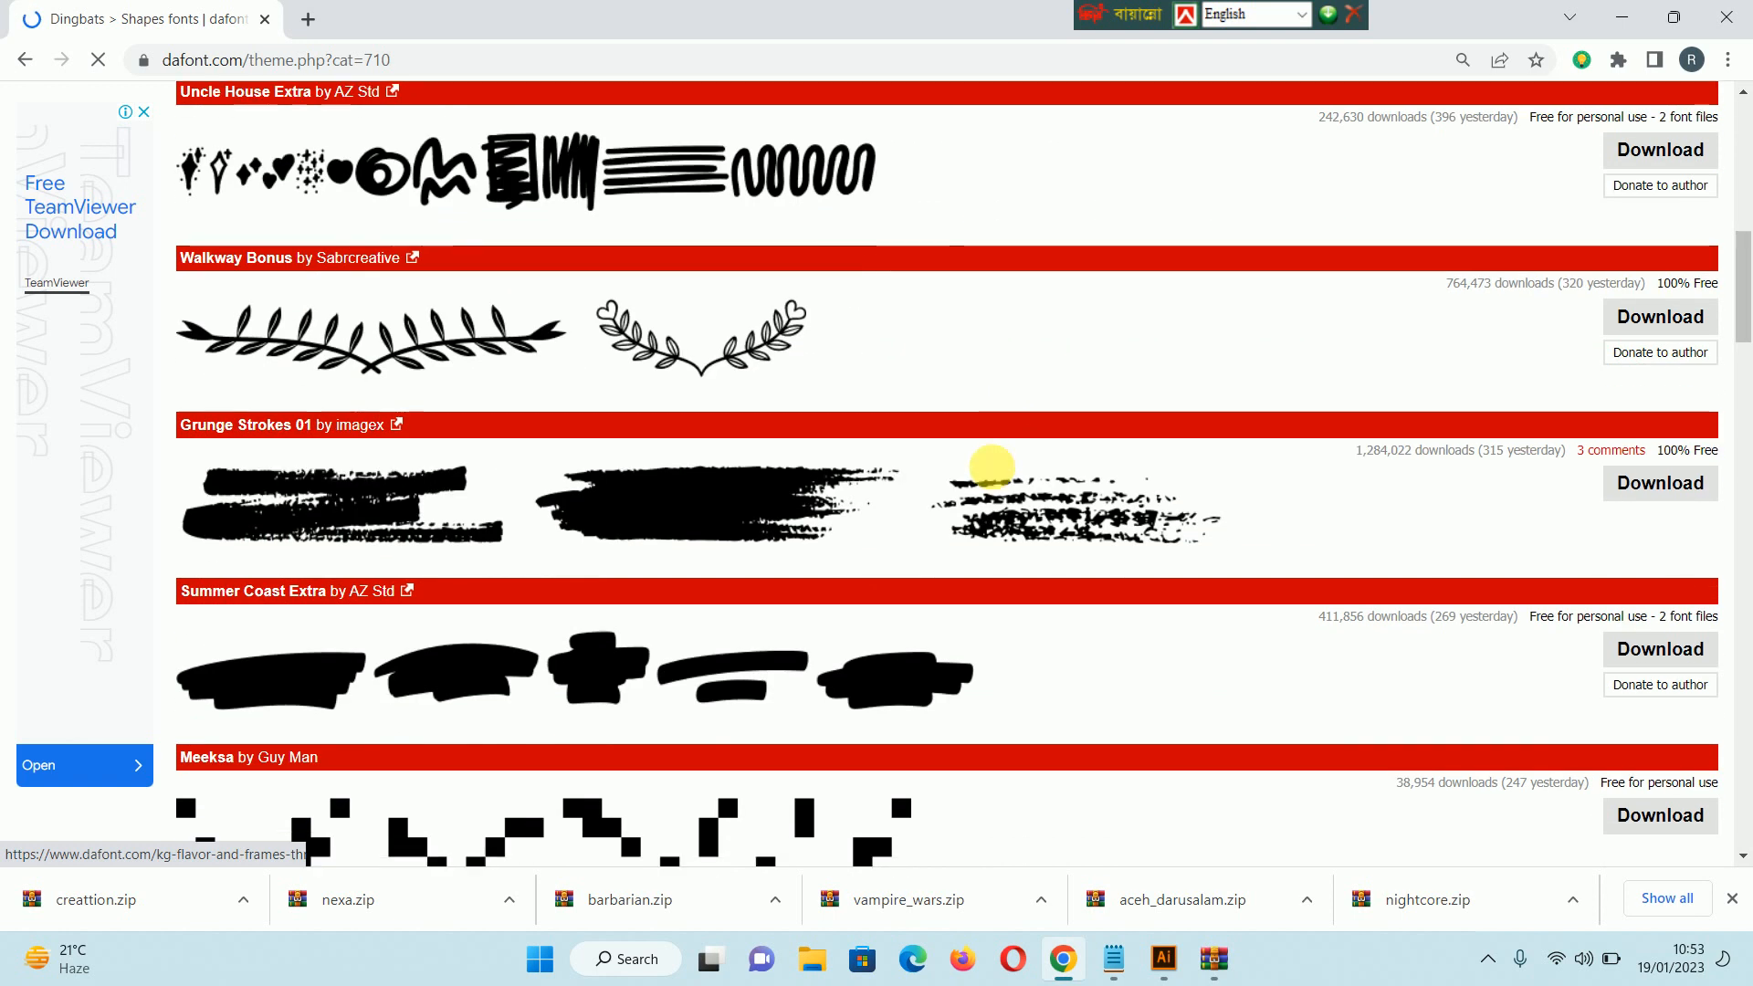
scroll(998, 481, "down", 2)
scroll(990, 474, "up", 15)
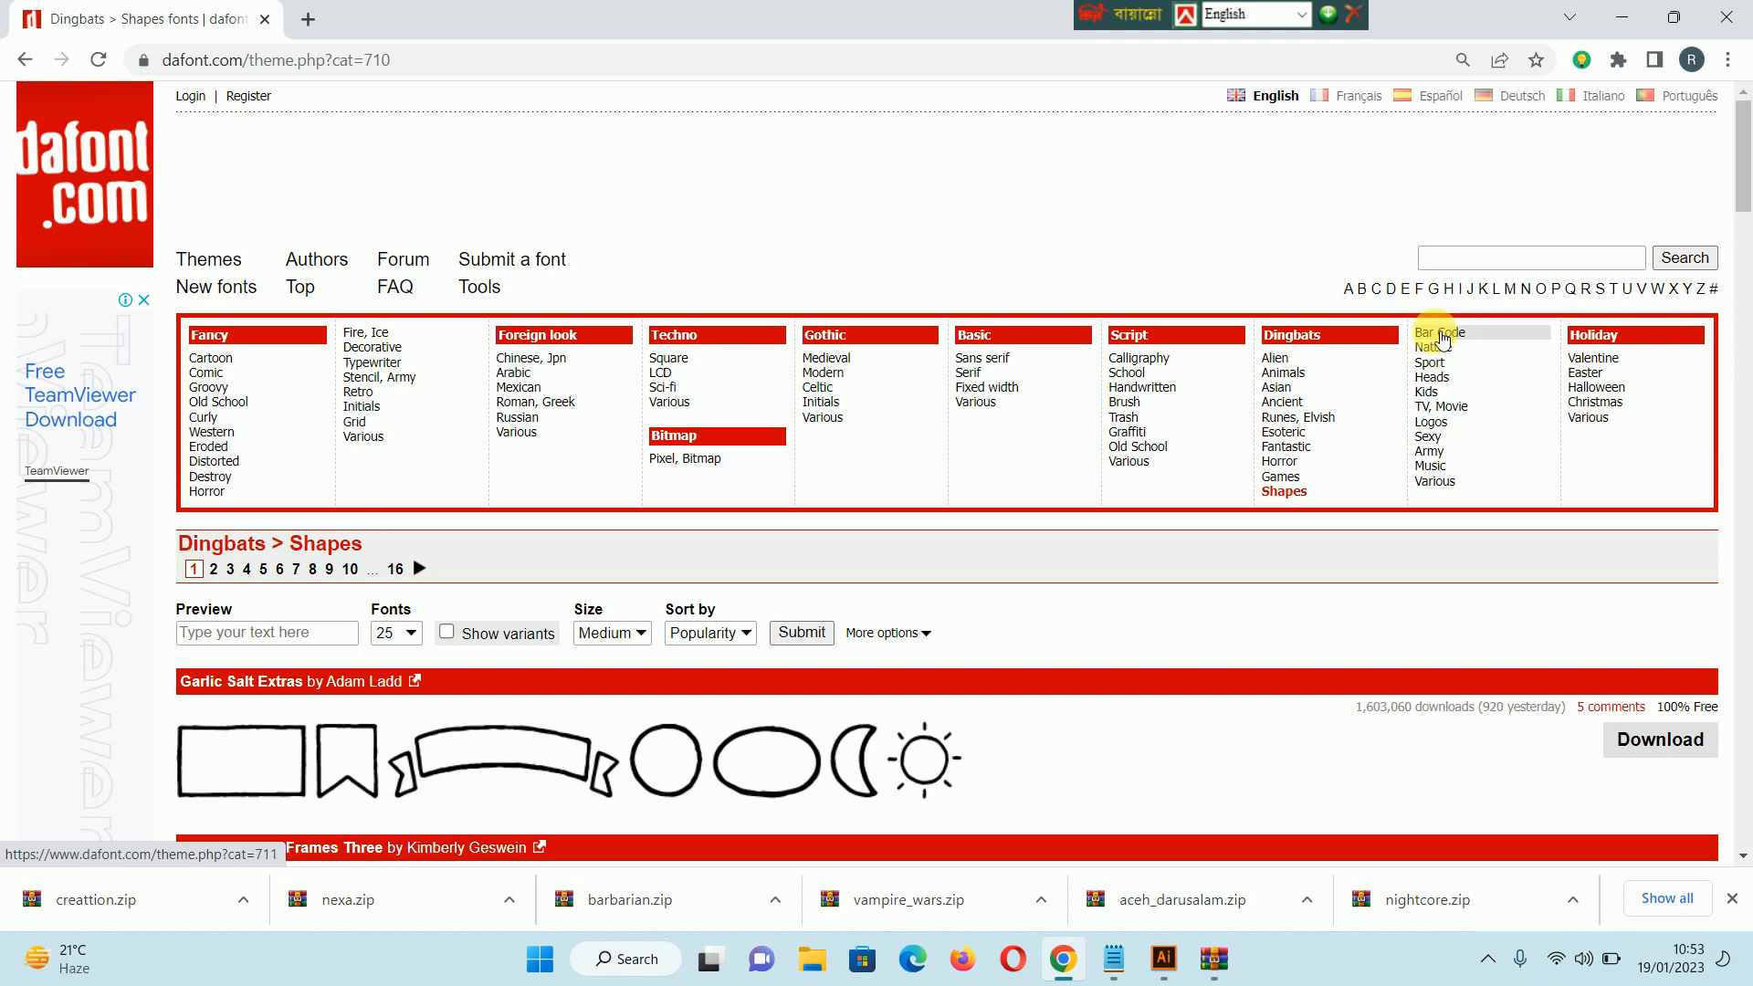
- Open the Dingbats > Bar Code category and look through its barcode and QR font samples
left_click(1490, 334)
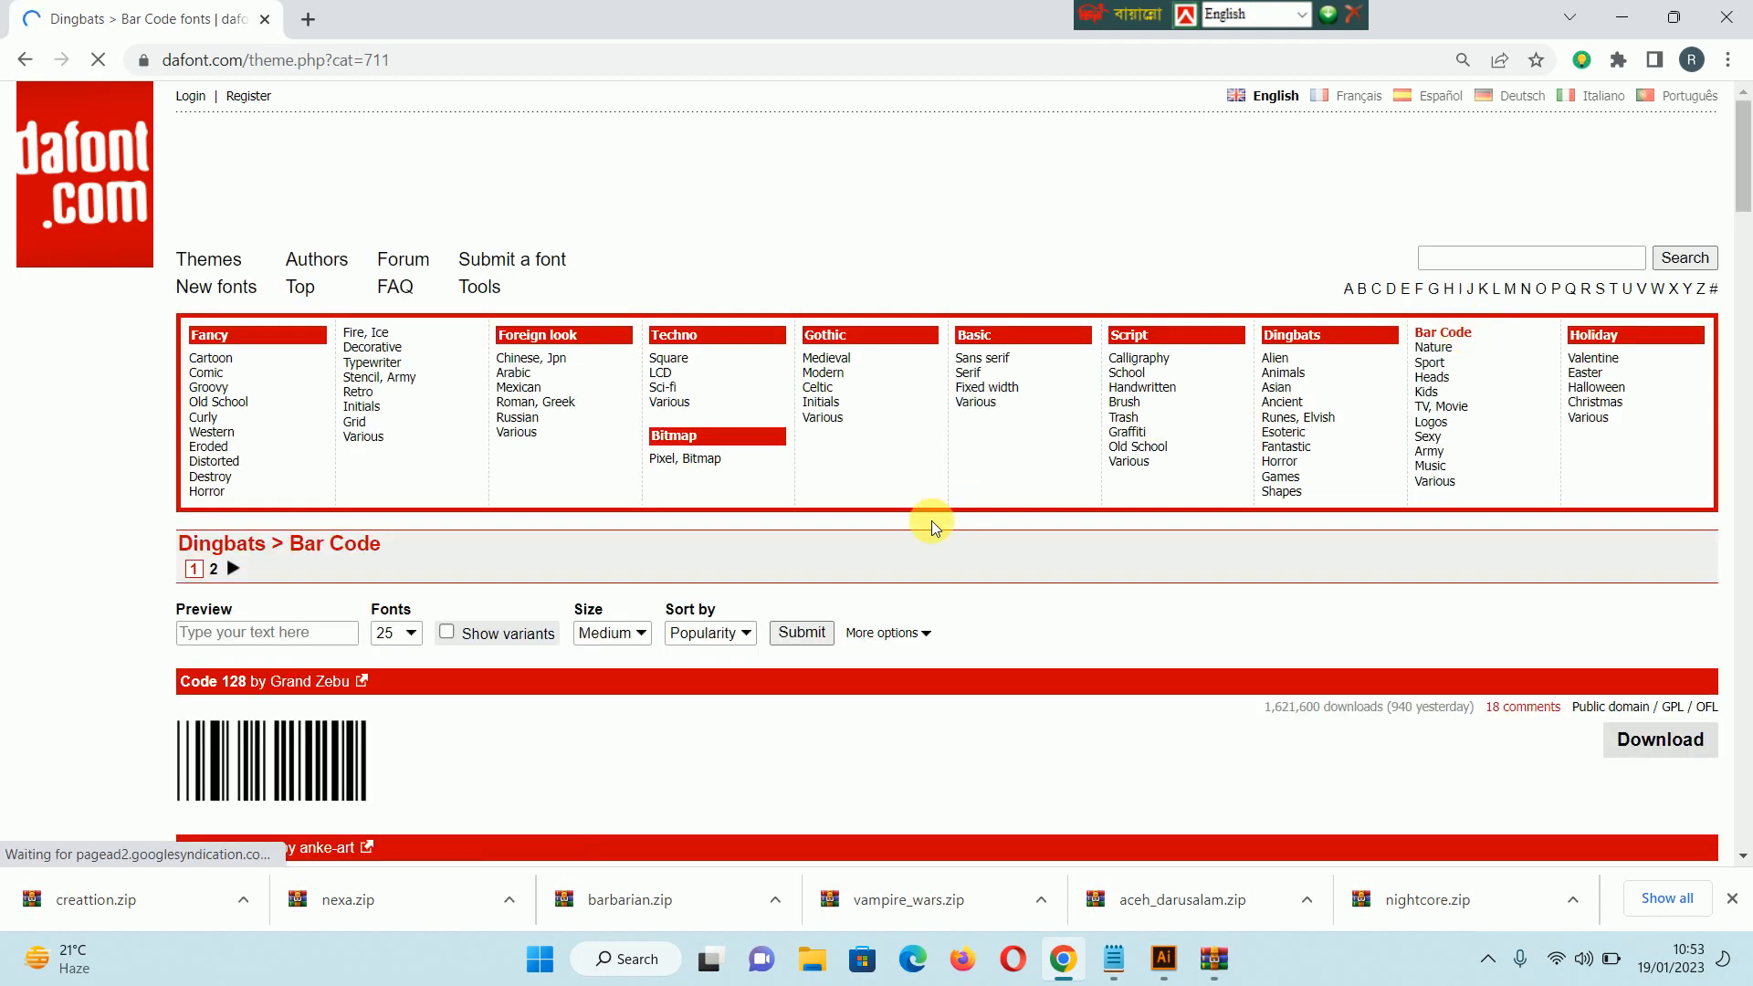
scroll(285, 461, "down", 9)
scroll(287, 462, "down", 5)
scroll(392, 392, "up", 3)
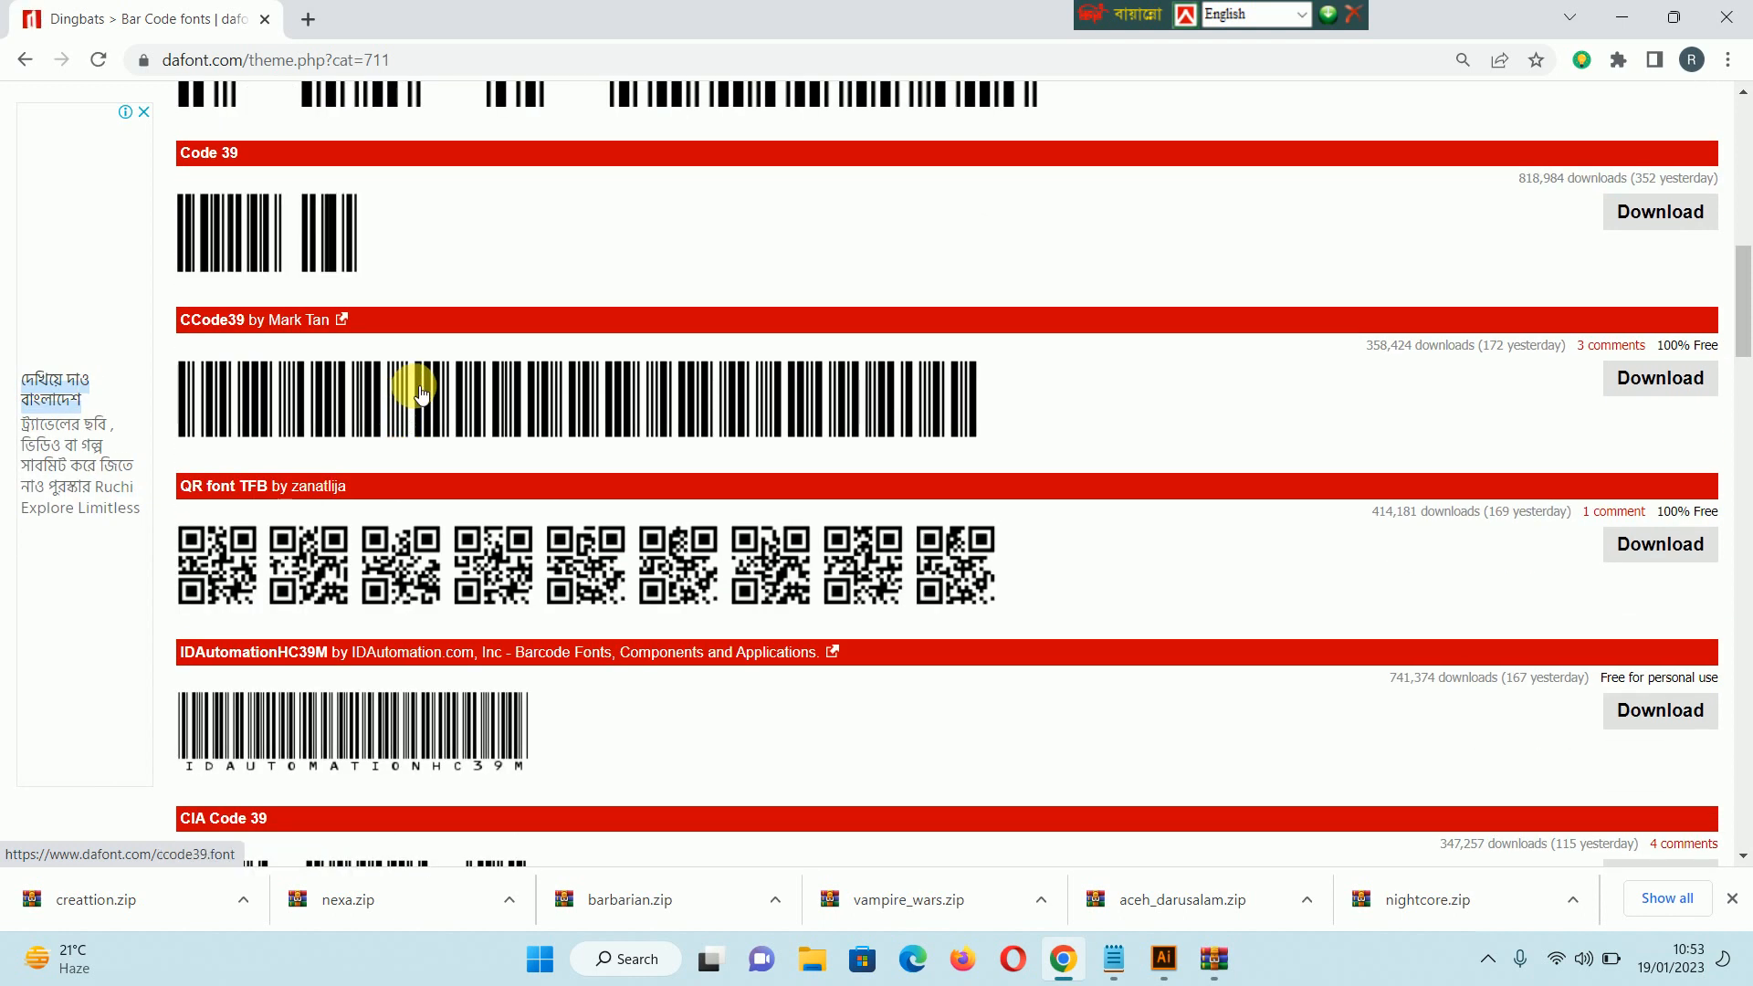
scroll(943, 501, "up", 3)
scroll(667, 530, "up", 4)
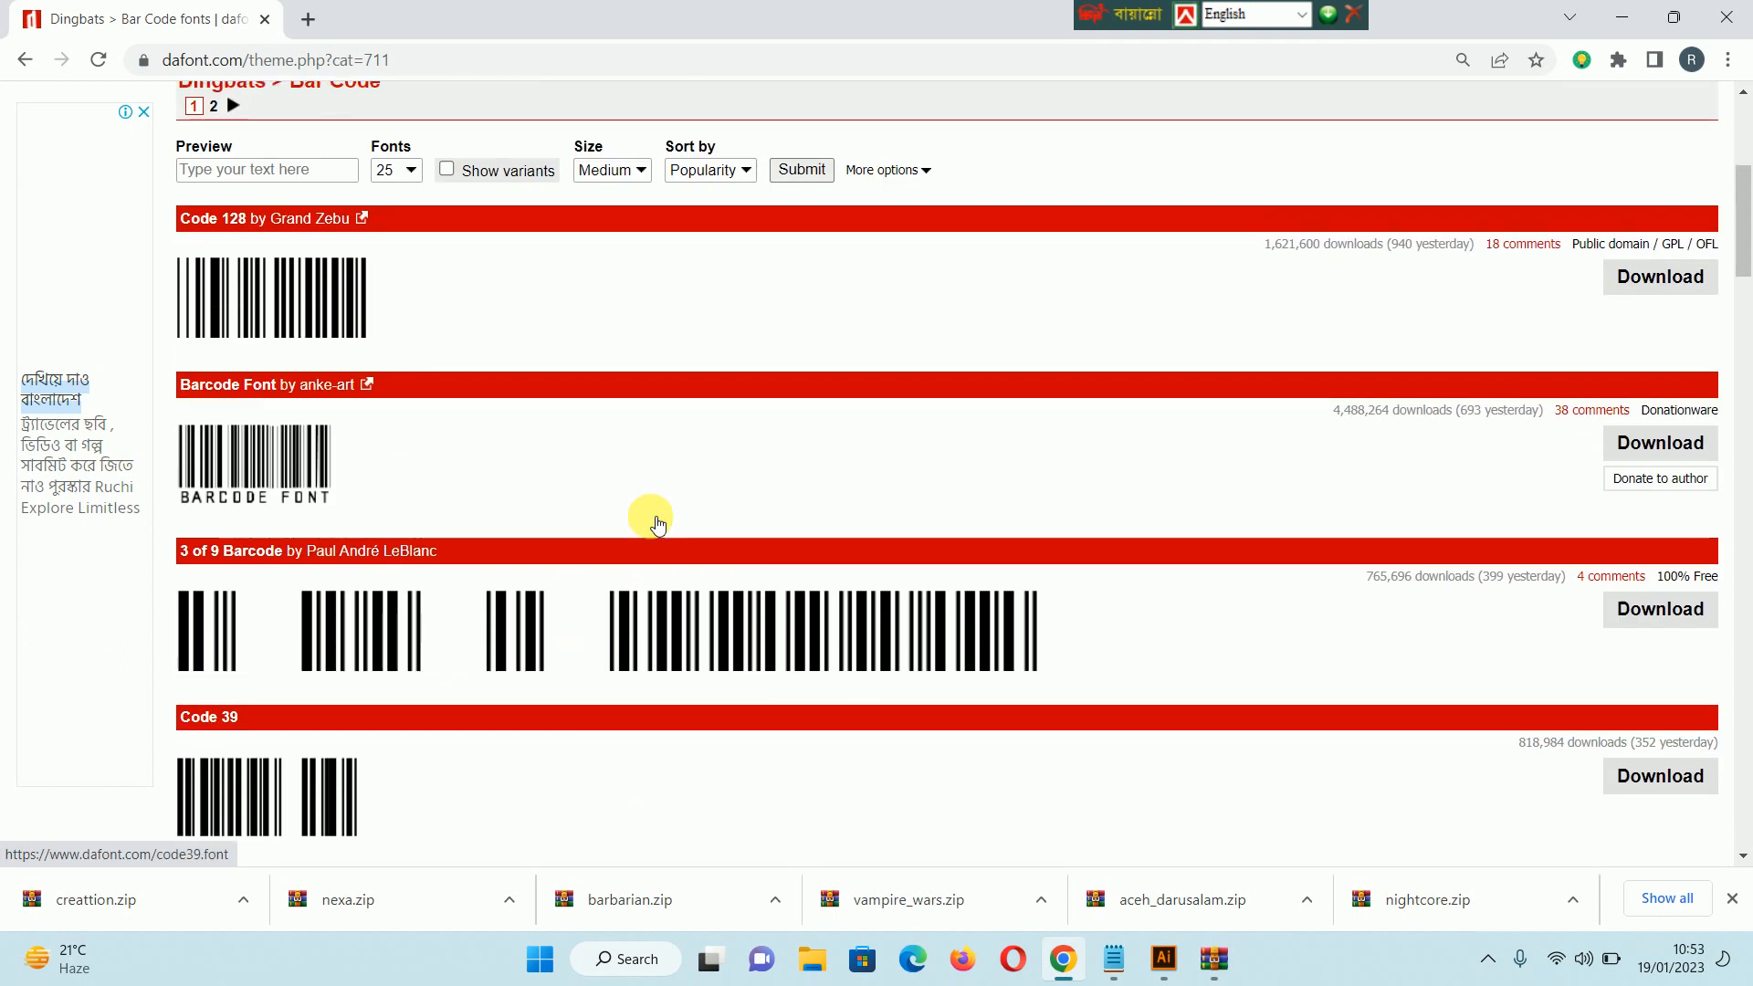
- Download the QR font TFB and CCode39 fonts from the Bar Code category
scroll(677, 538, "down", 7)
left_click(1683, 454)
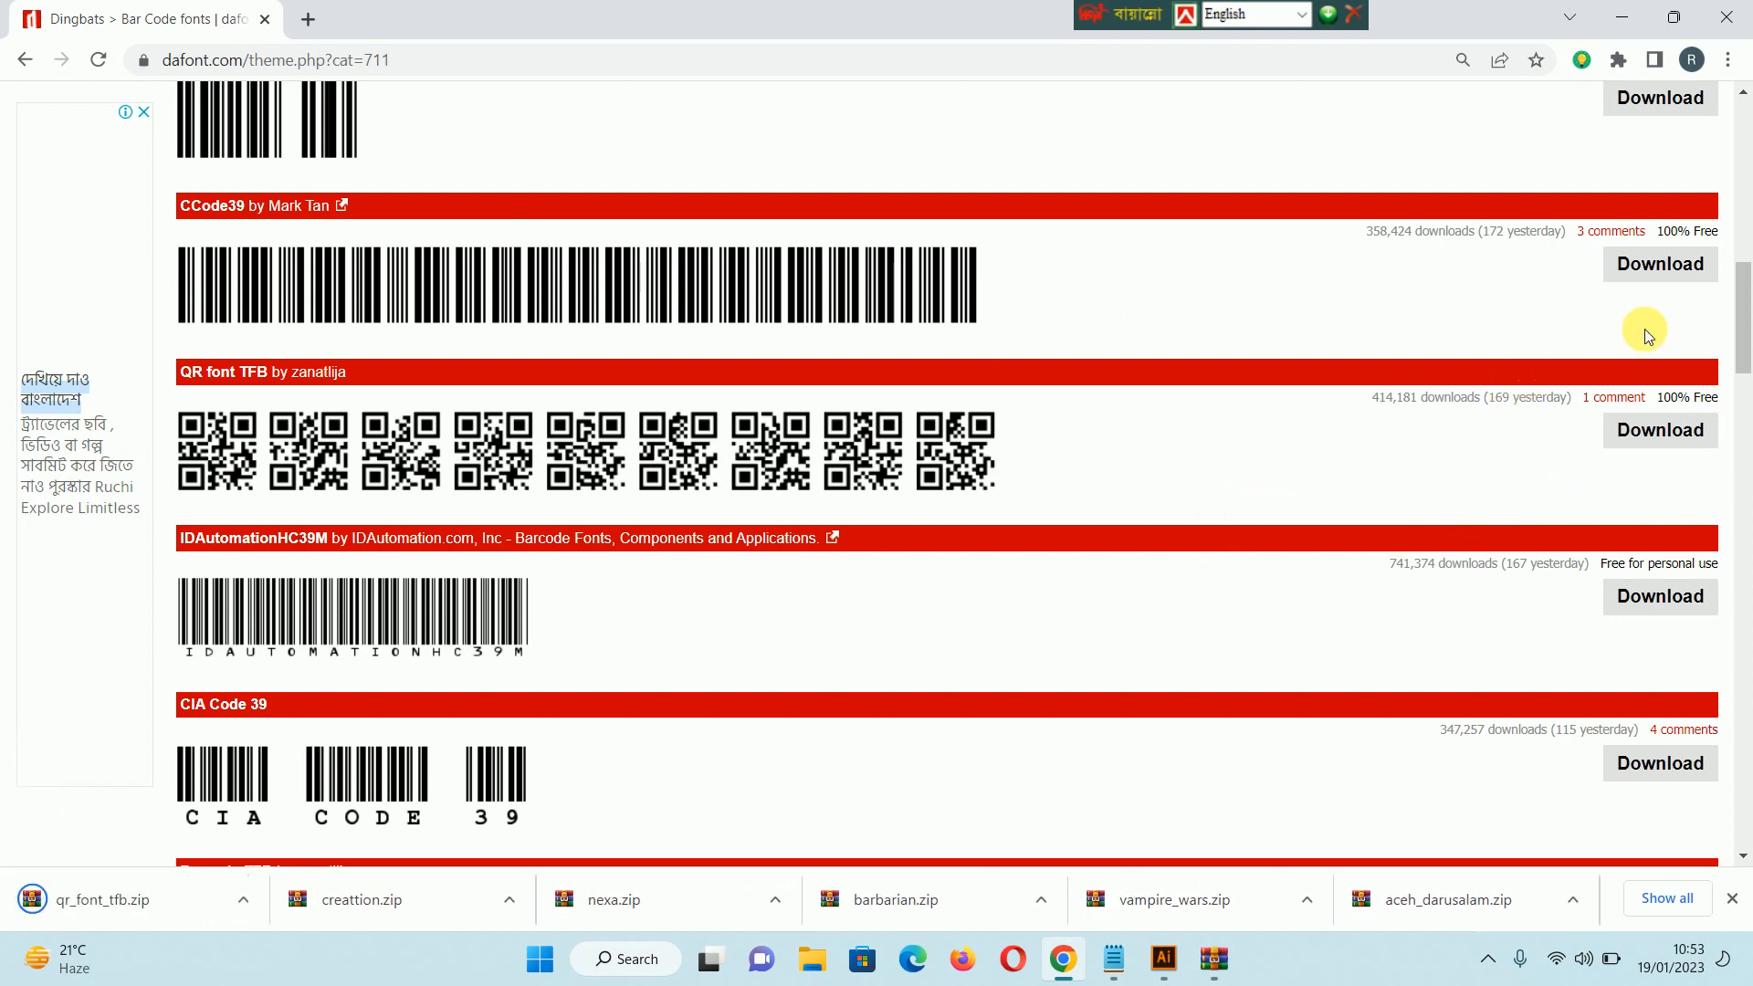
left_click(1678, 279)
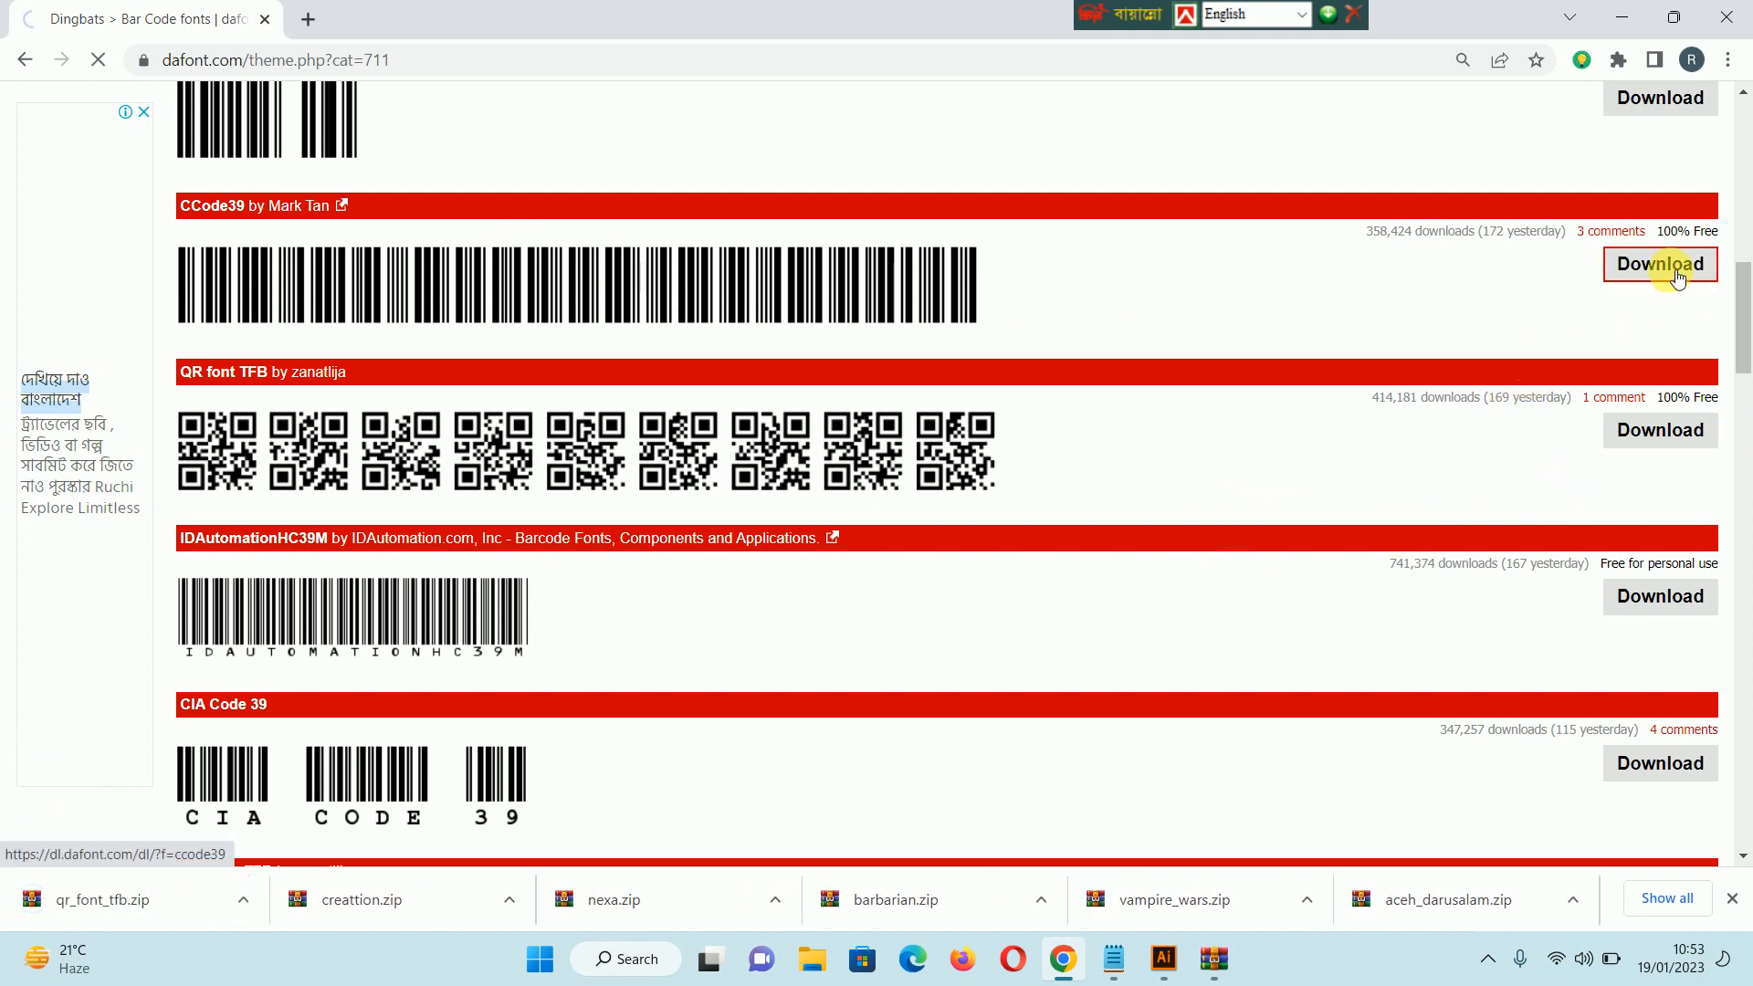
- Install the CCode39 font from the downloaded ccode39.zip archive, and close its preview and the archive
left_click(228, 901)
left_click(350, 735)
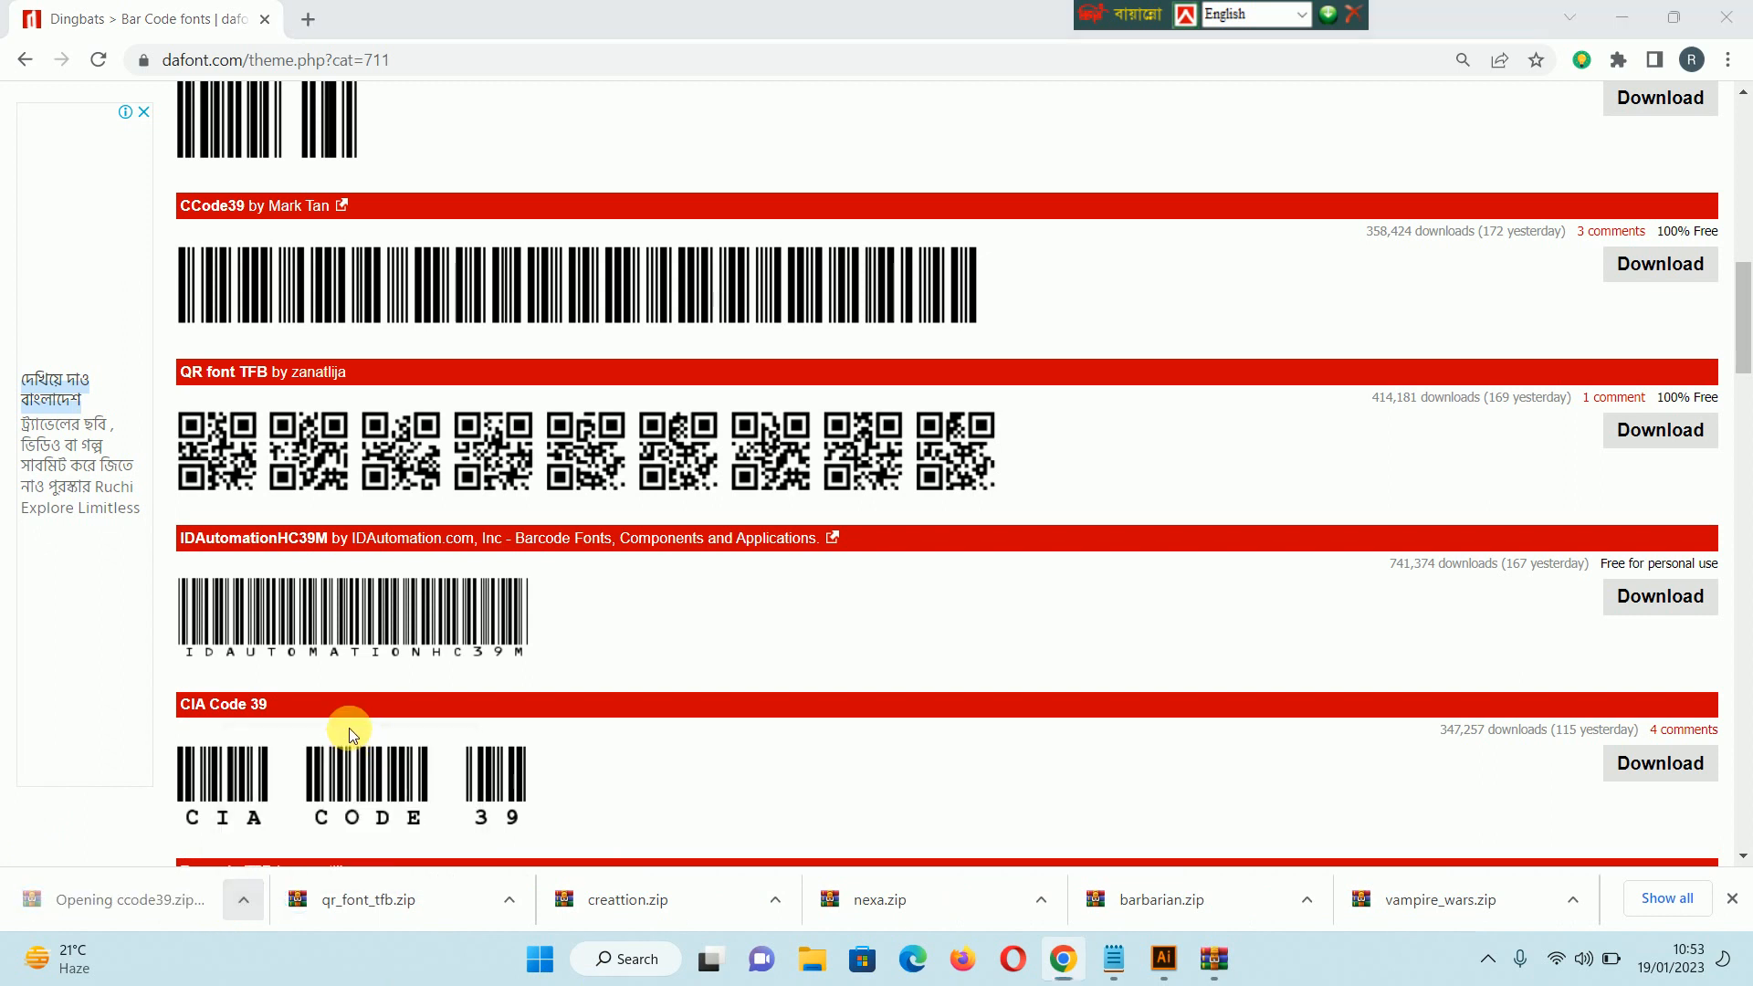
double_click(41, 209)
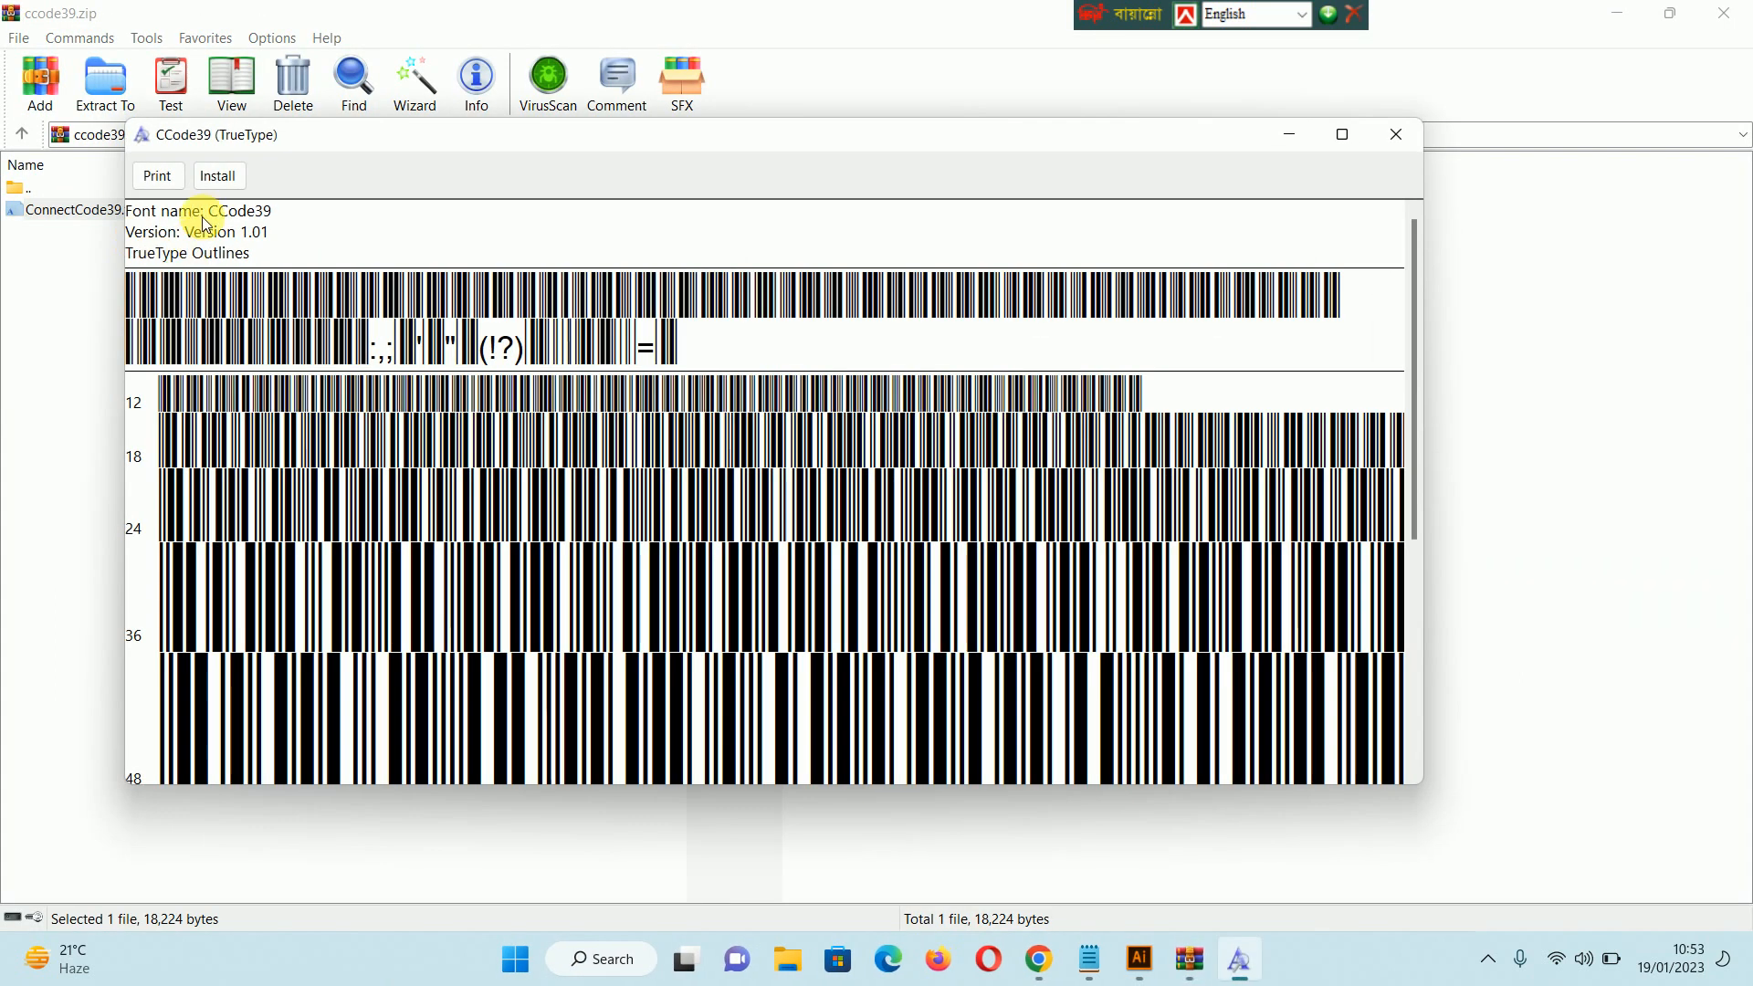
left_click(222, 179)
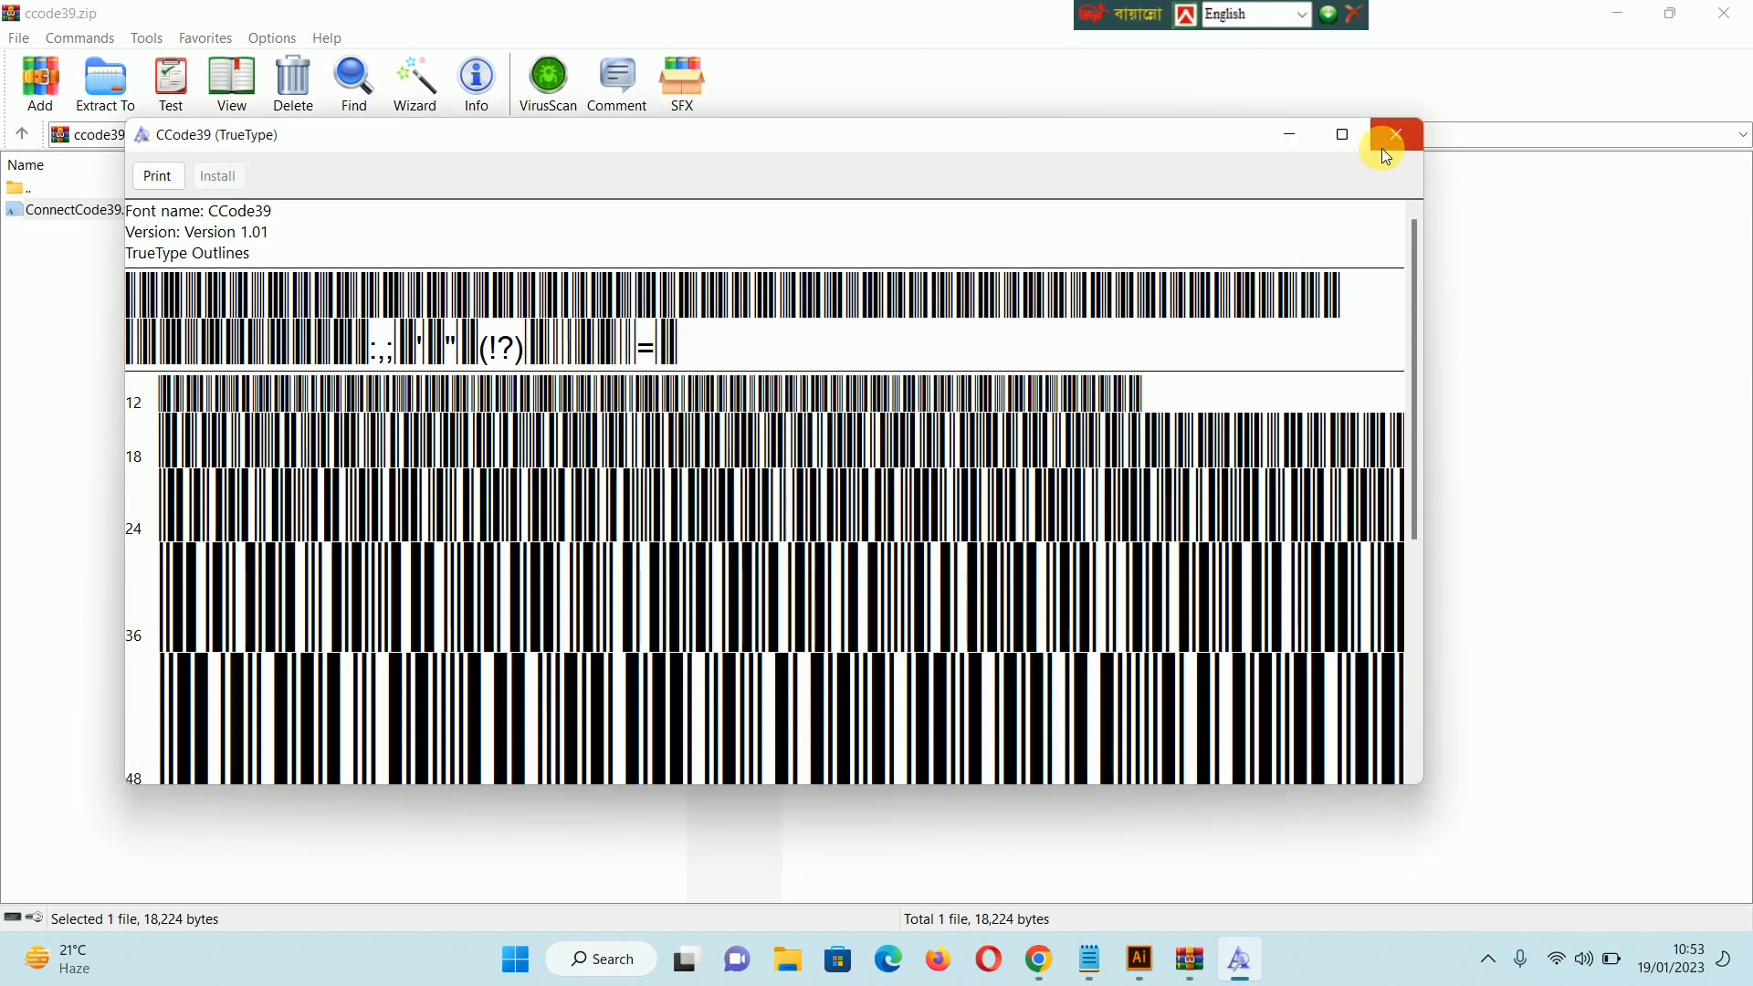
left_click(1387, 147)
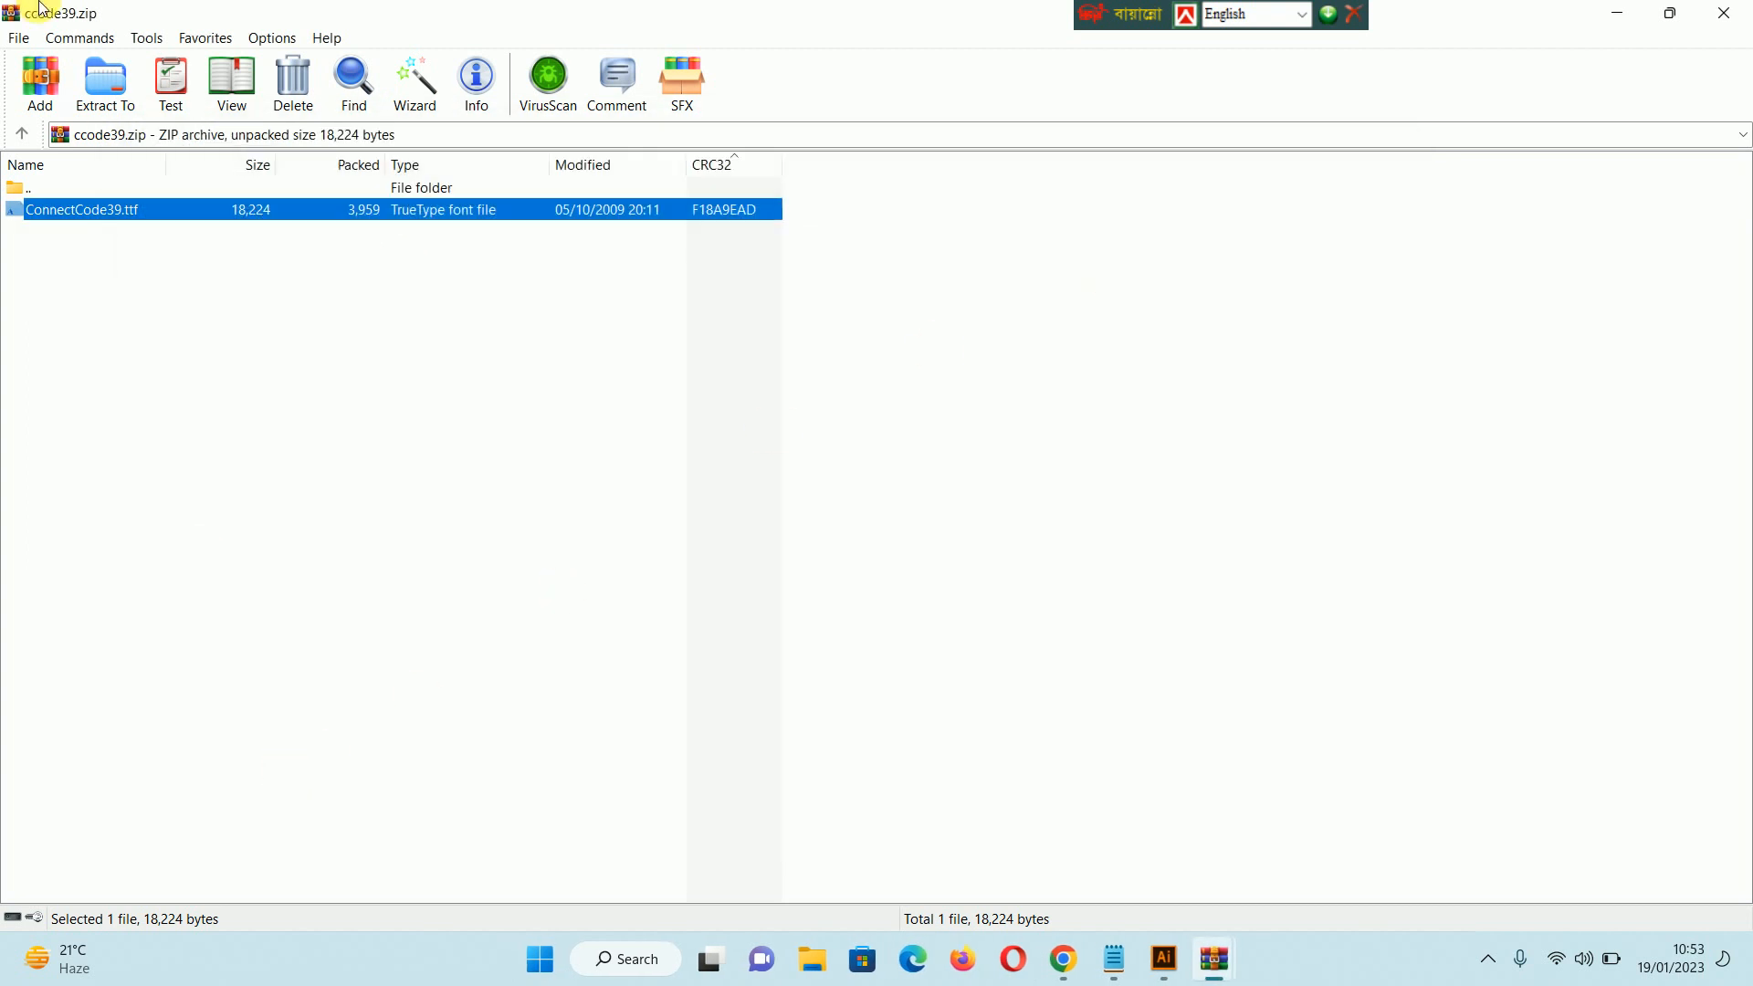
left_click(1724, 12)
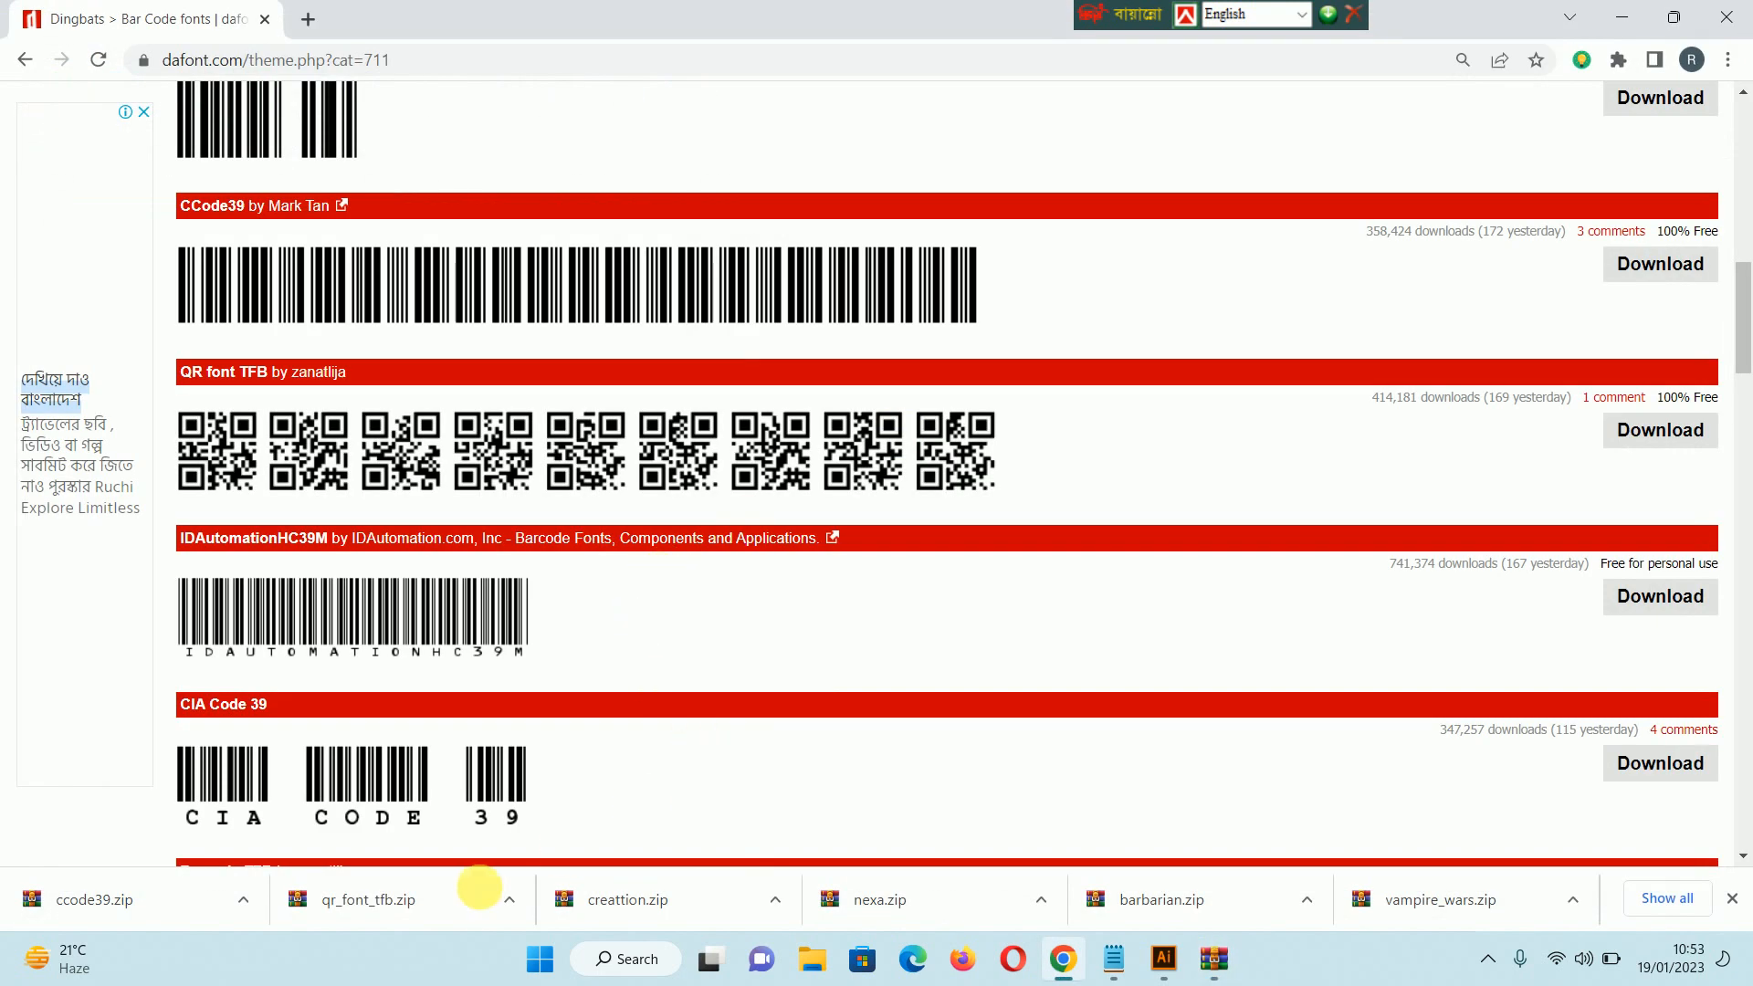
- Install the QR font tfb font from the downloaded qr_font_tfb.zip archive
left_click(508, 899)
left_click(560, 747)
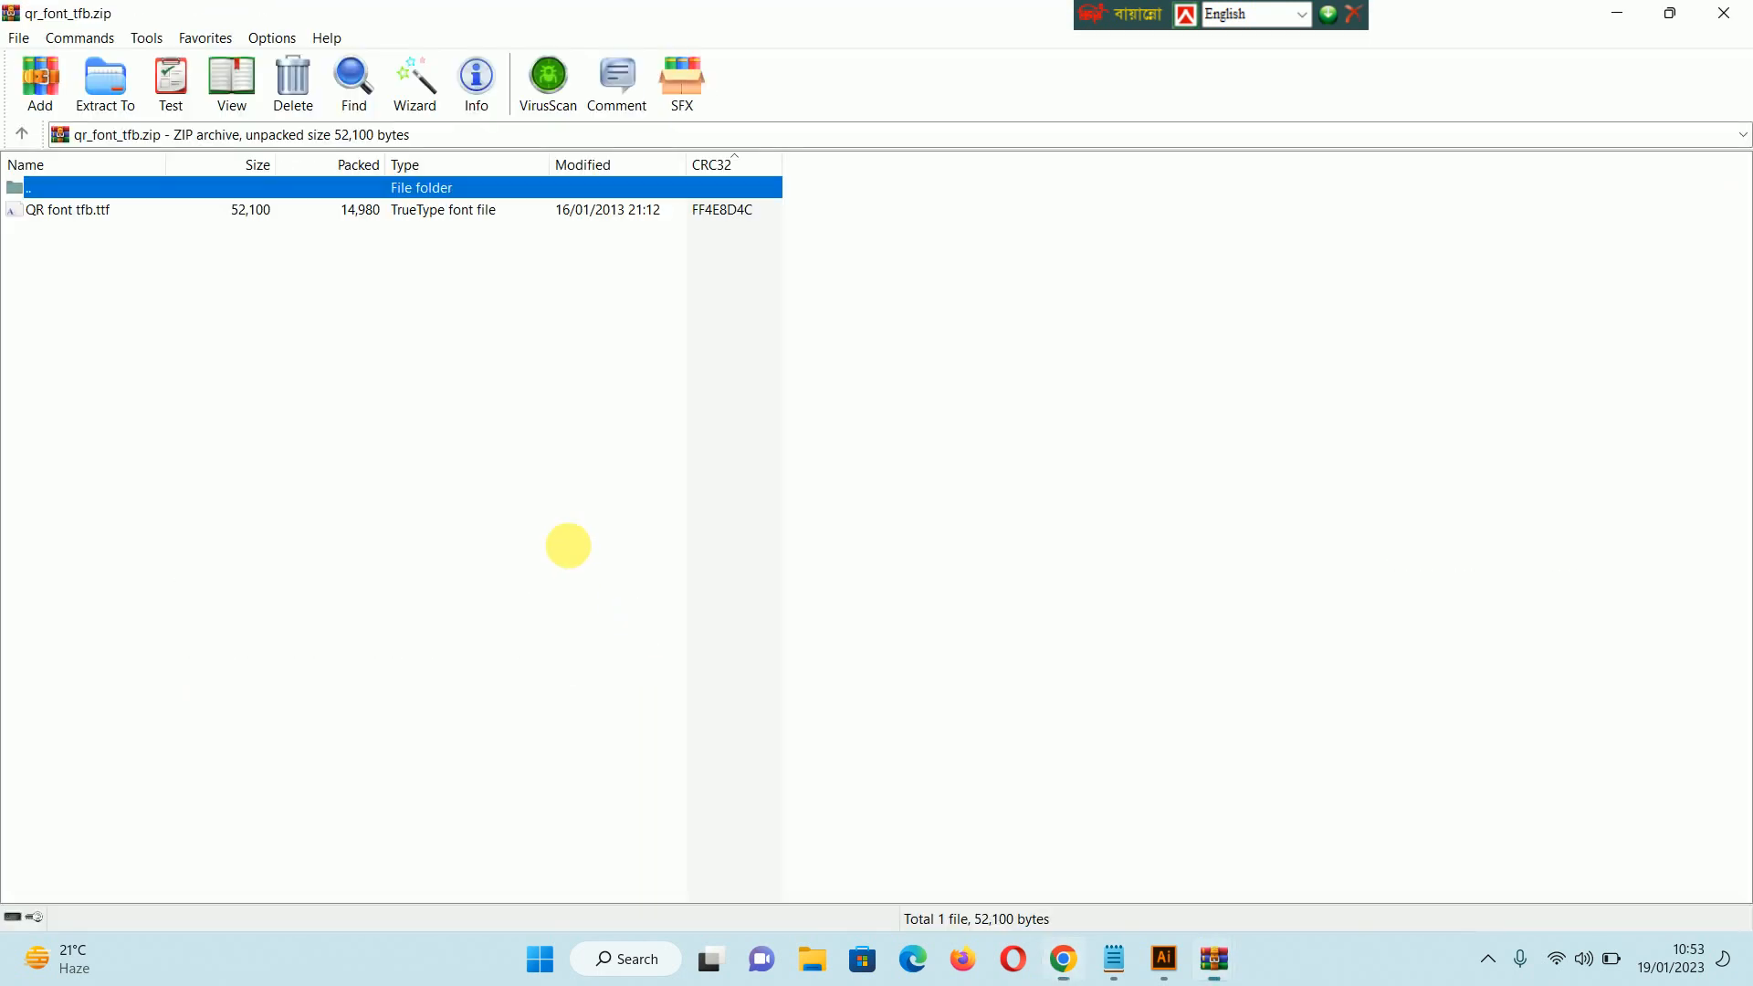
double_click(295, 208)
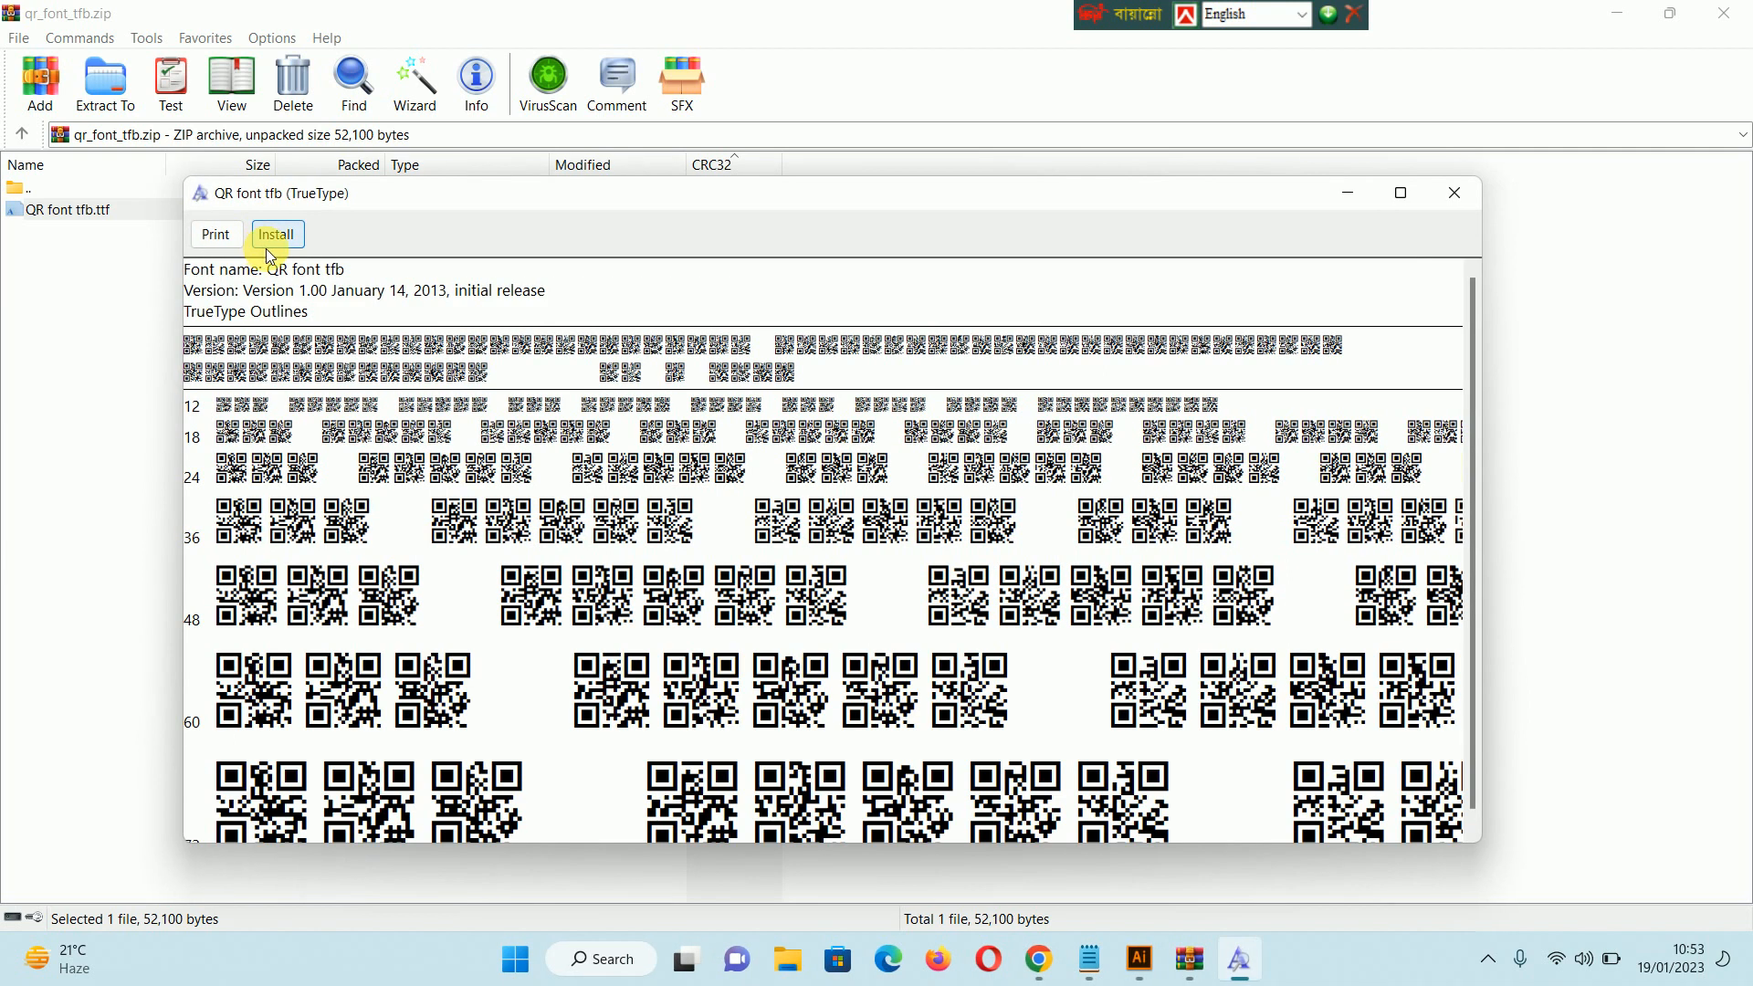
left_click(286, 241)
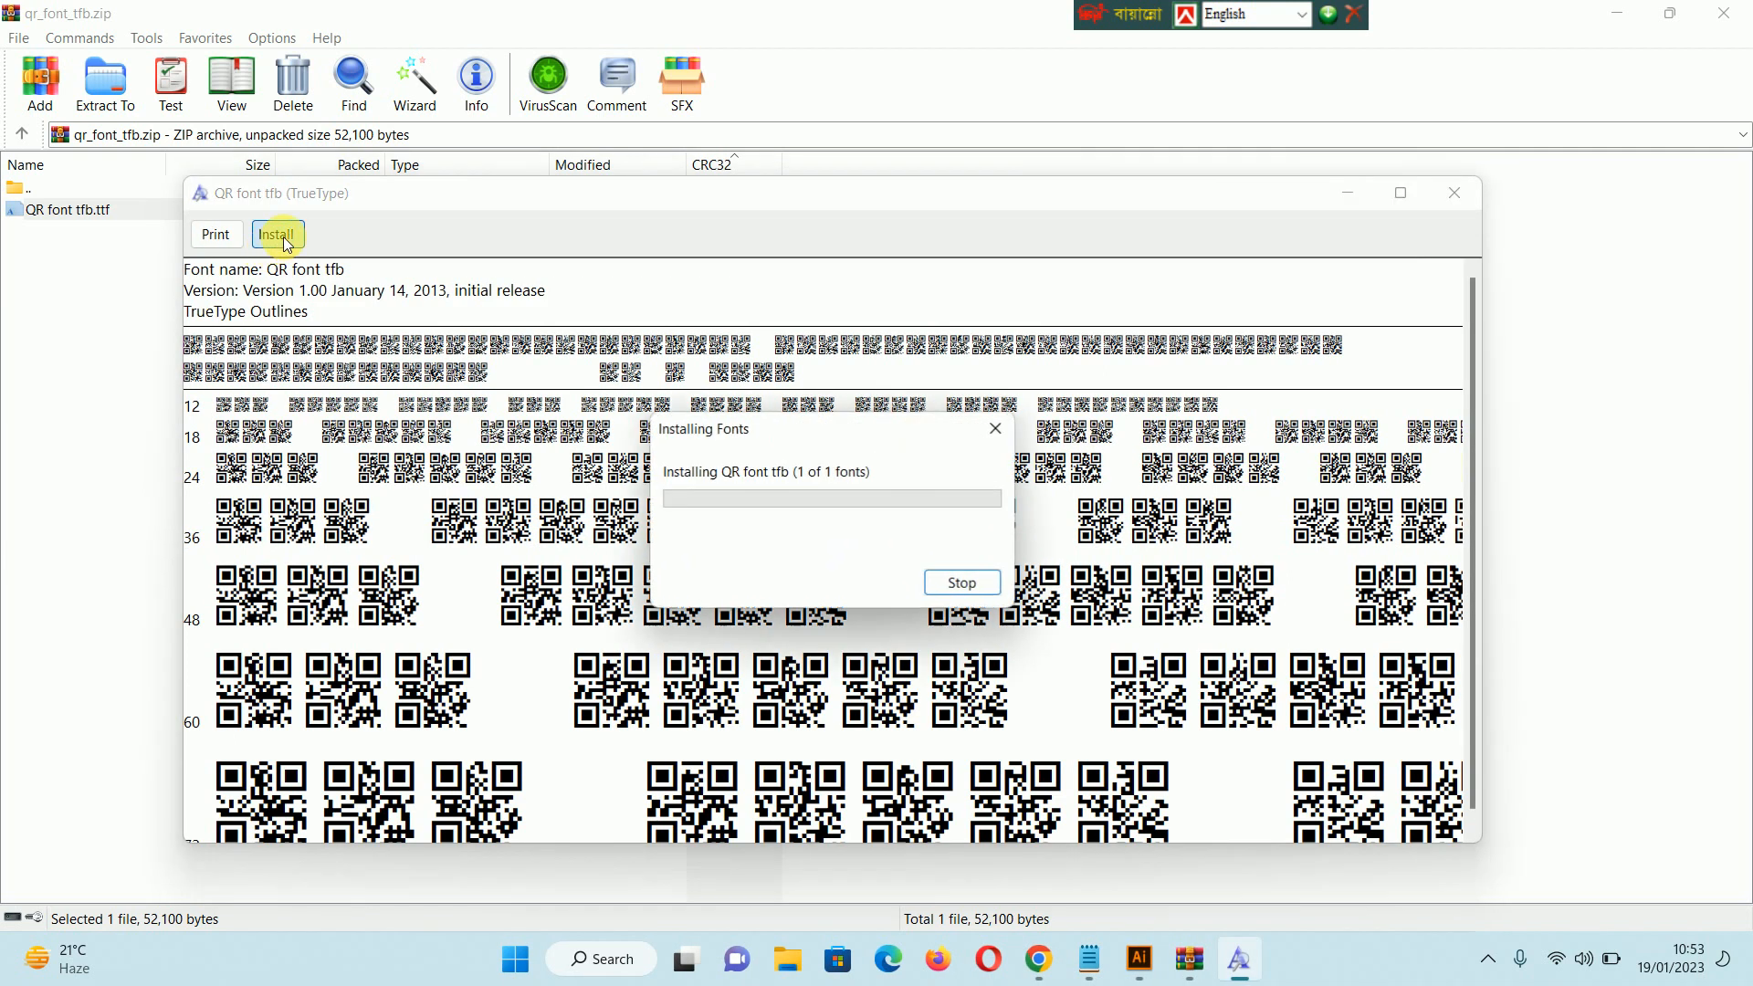
- Switch to Illustrator and add the point text "Raku" below the Arabic-style lettering
left_click(1137, 977)
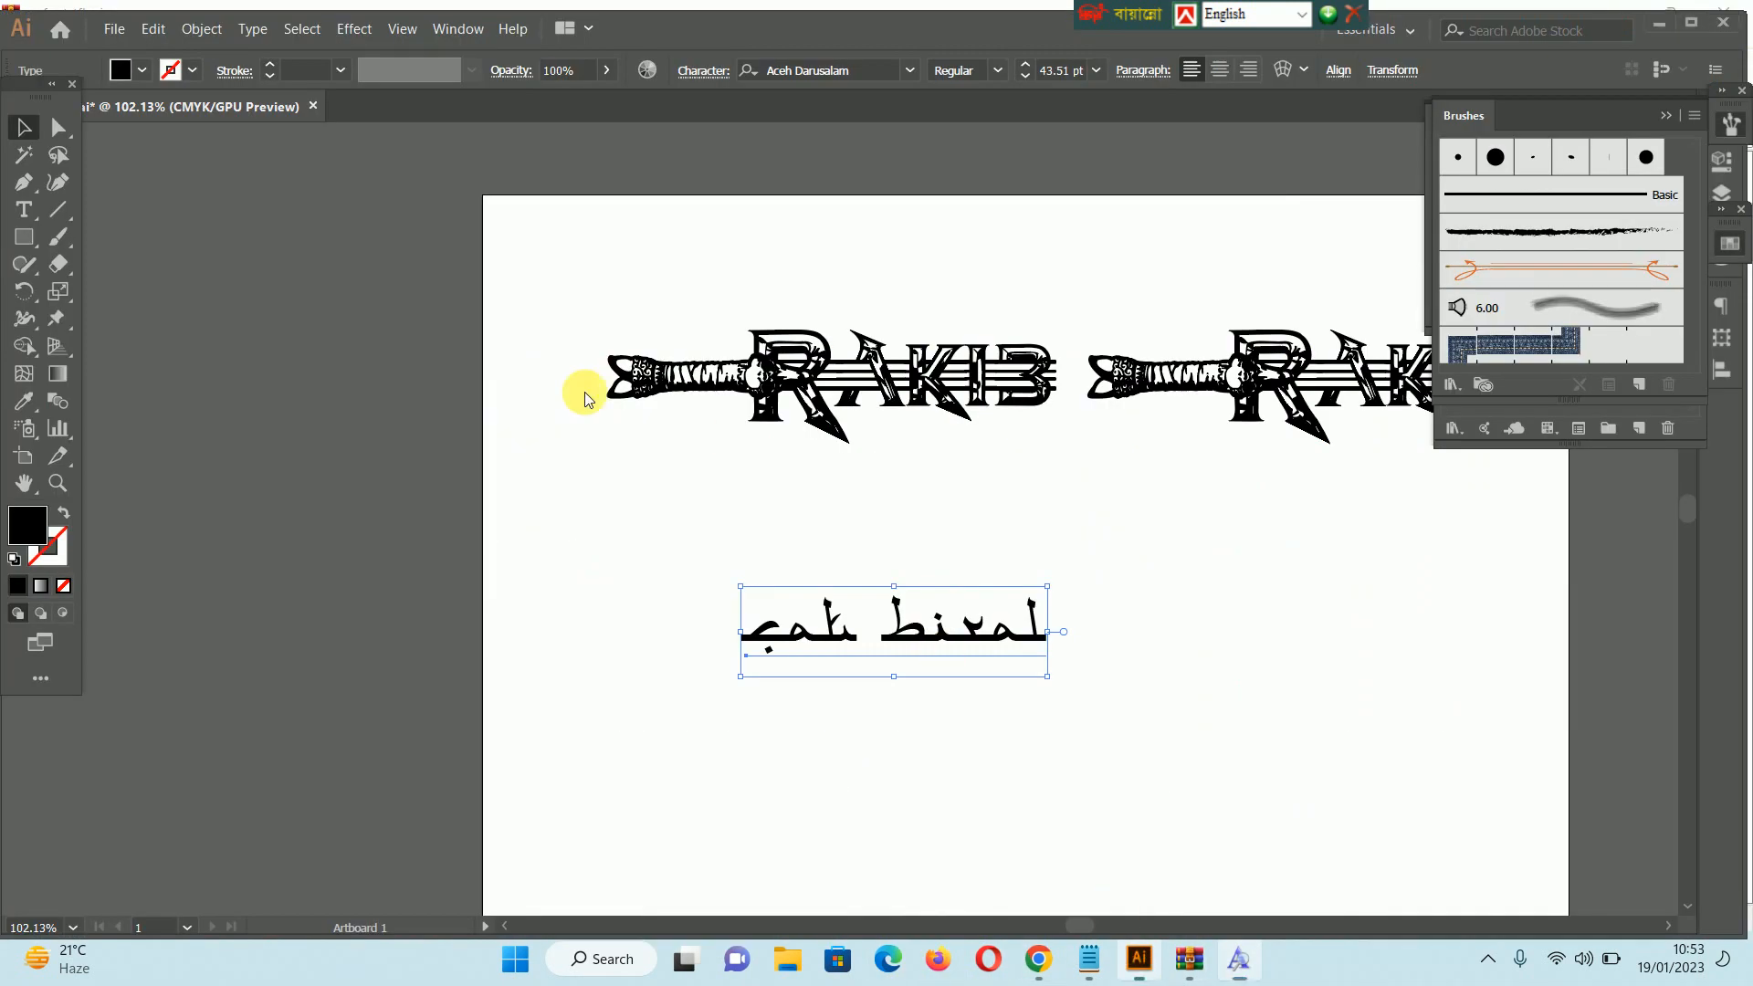
left_click(23, 211)
left_click(820, 816)
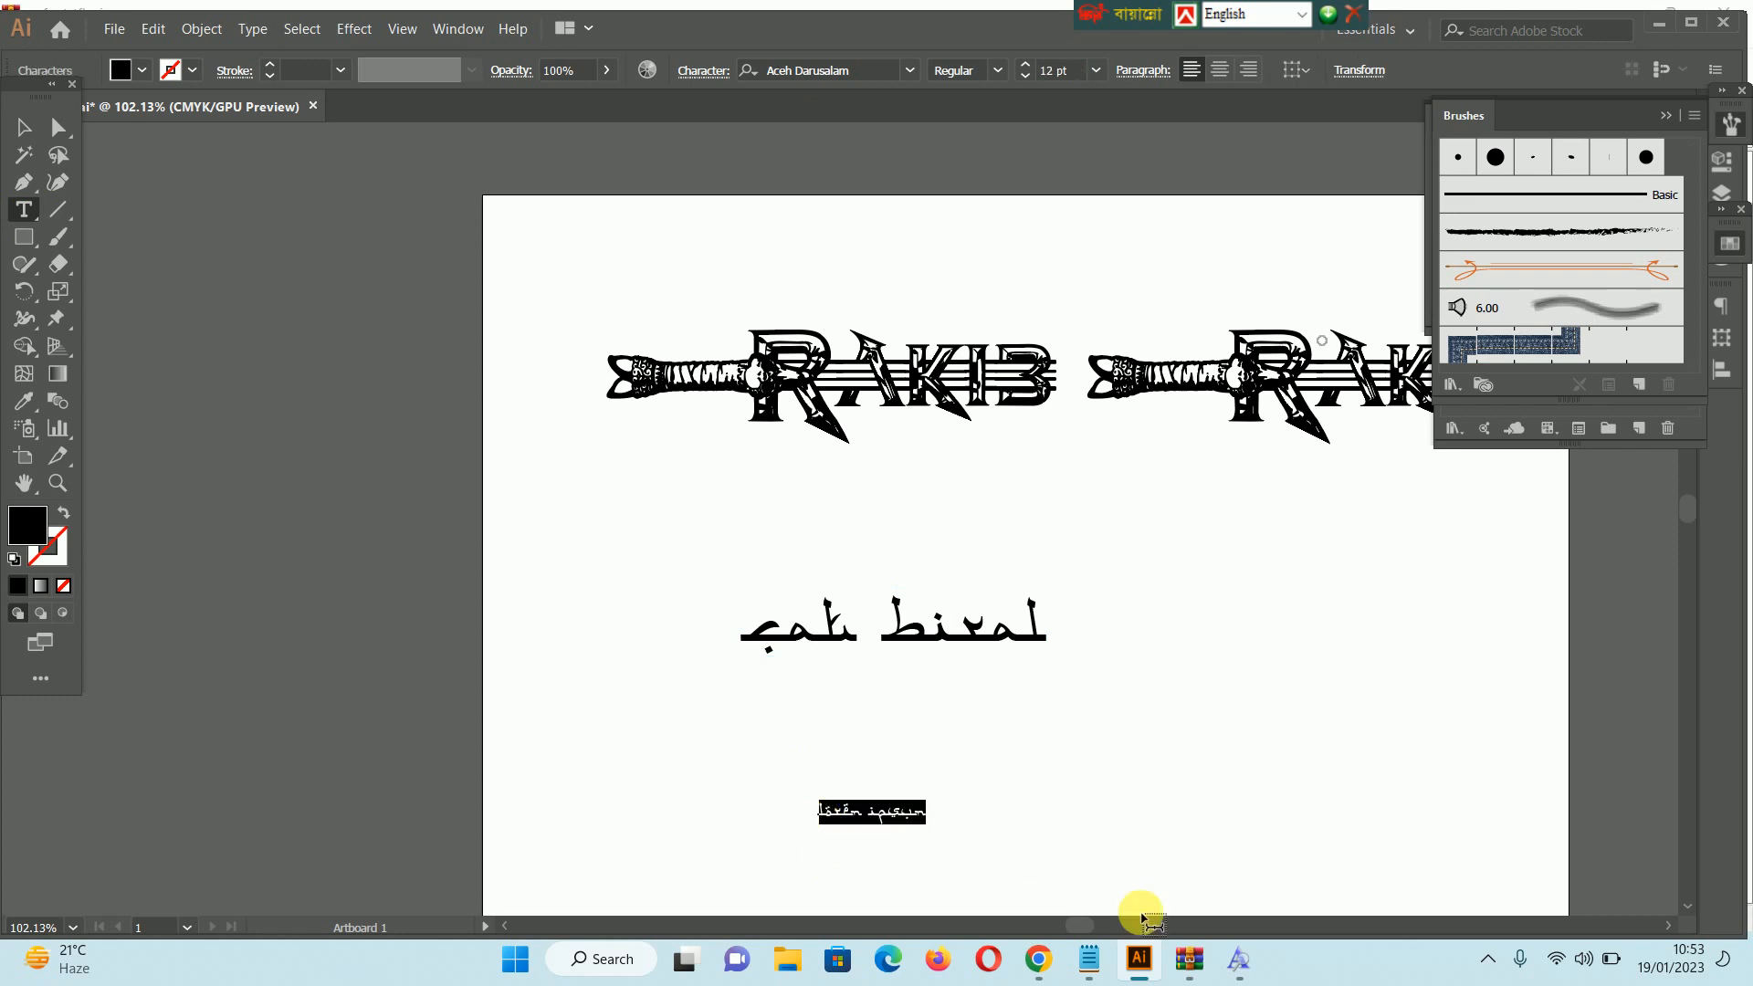
type("rakib")
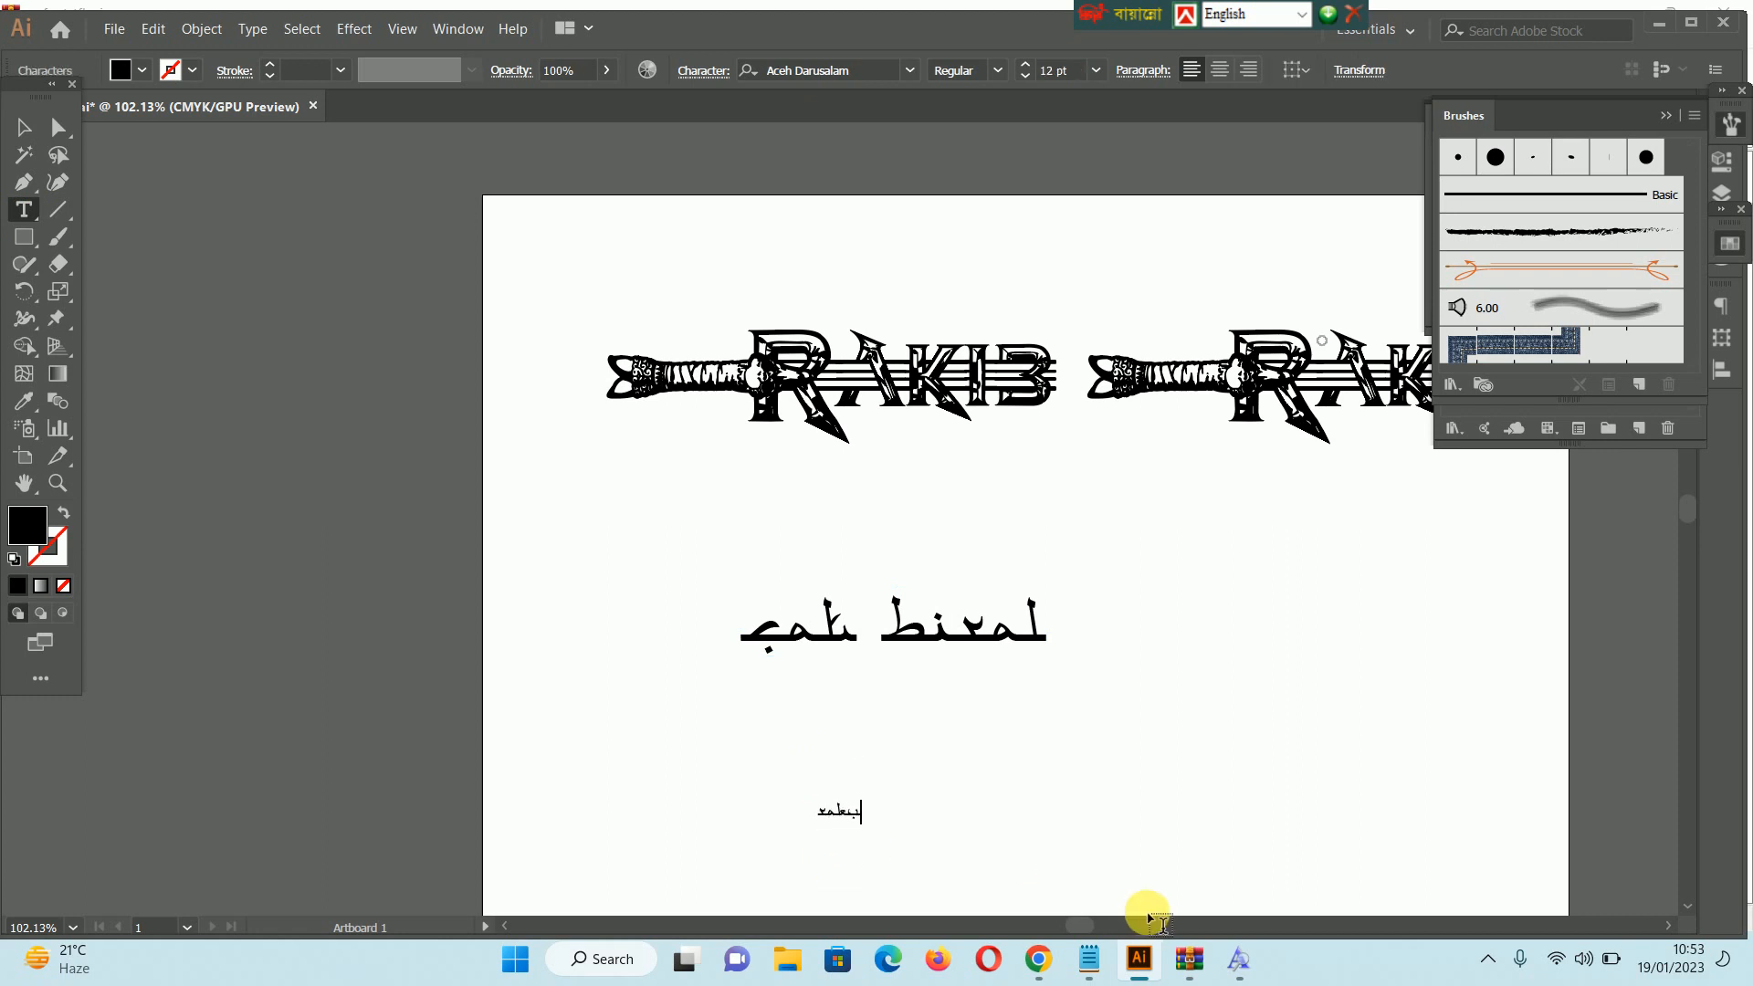
- Enlarge the new text to about 38 pt and move it up closer to the Arabic-style lettering
left_click(23, 127)
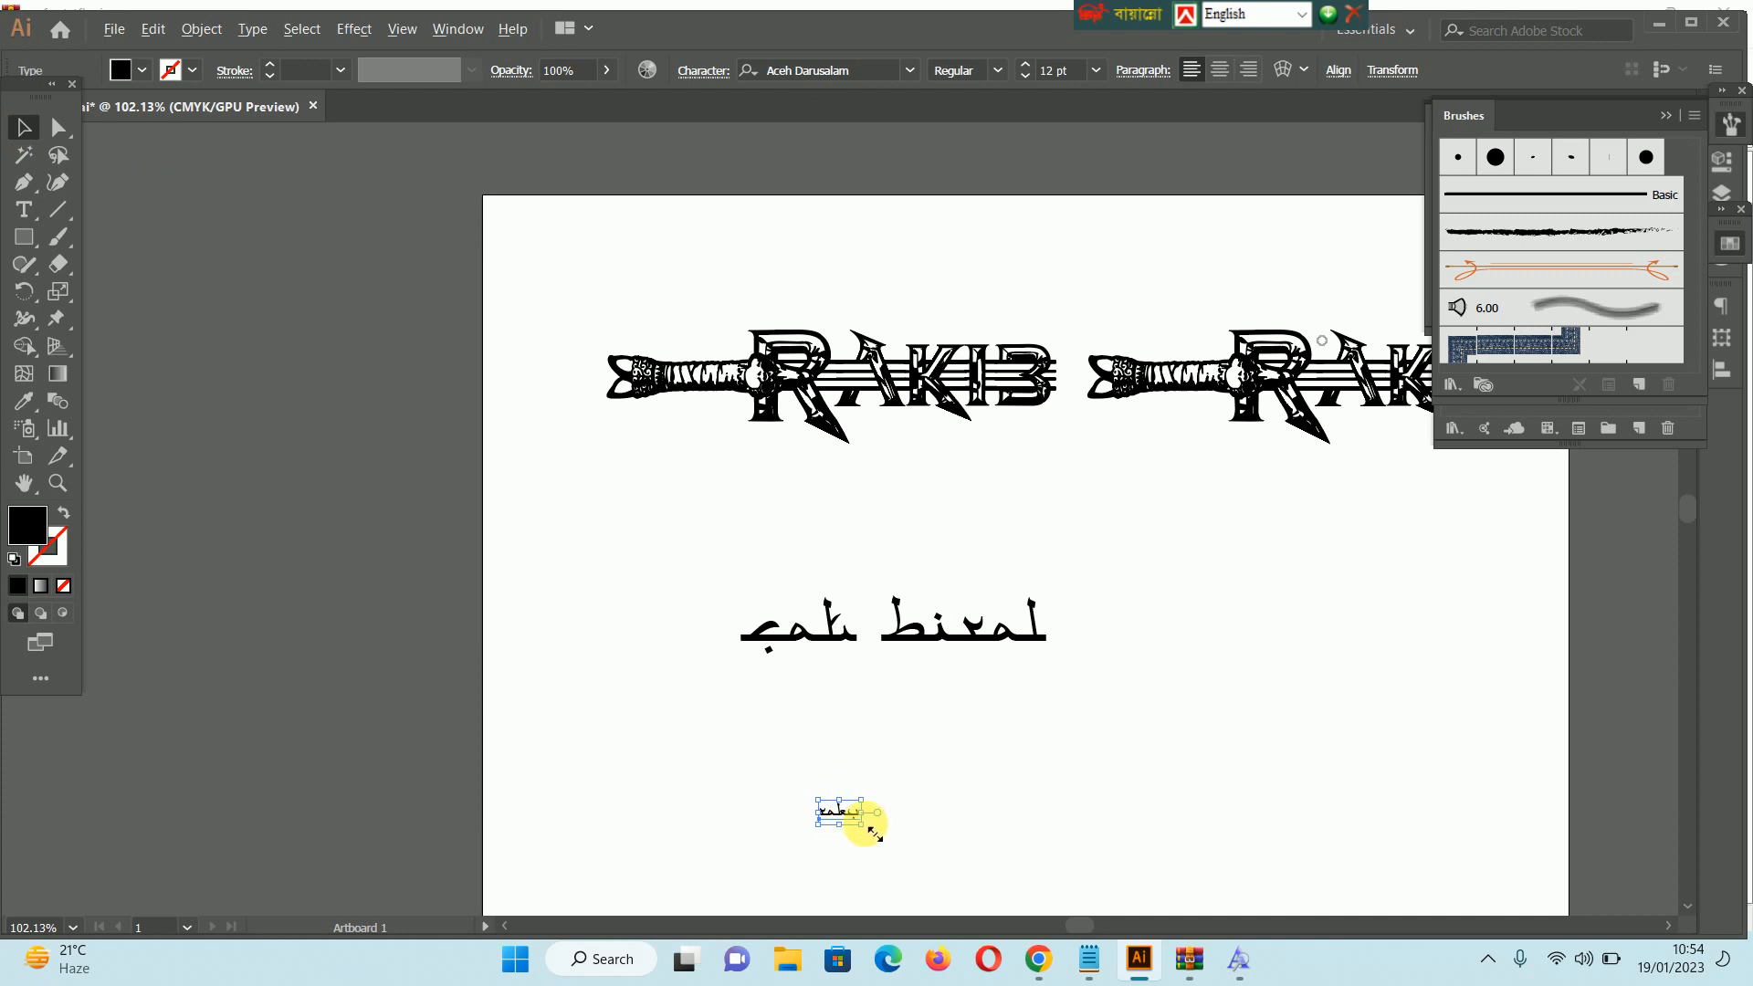
left_click_drag(874, 833, 904, 909)
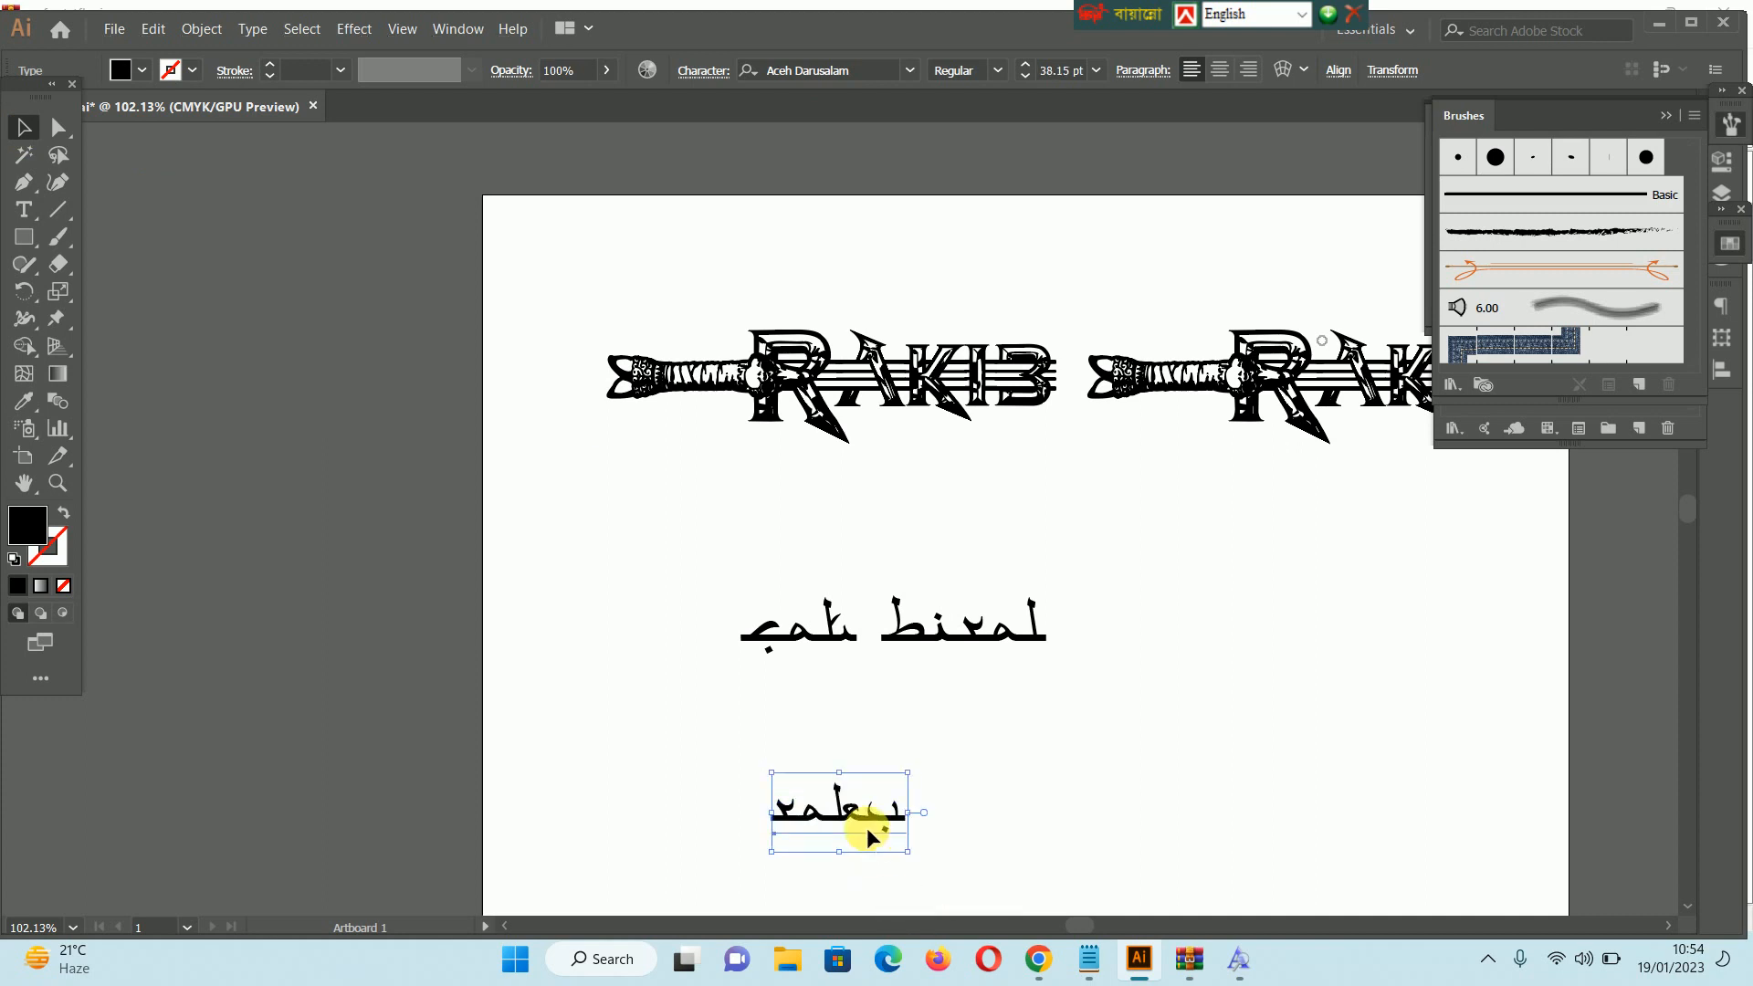
left_click_drag(868, 827, 846, 785)
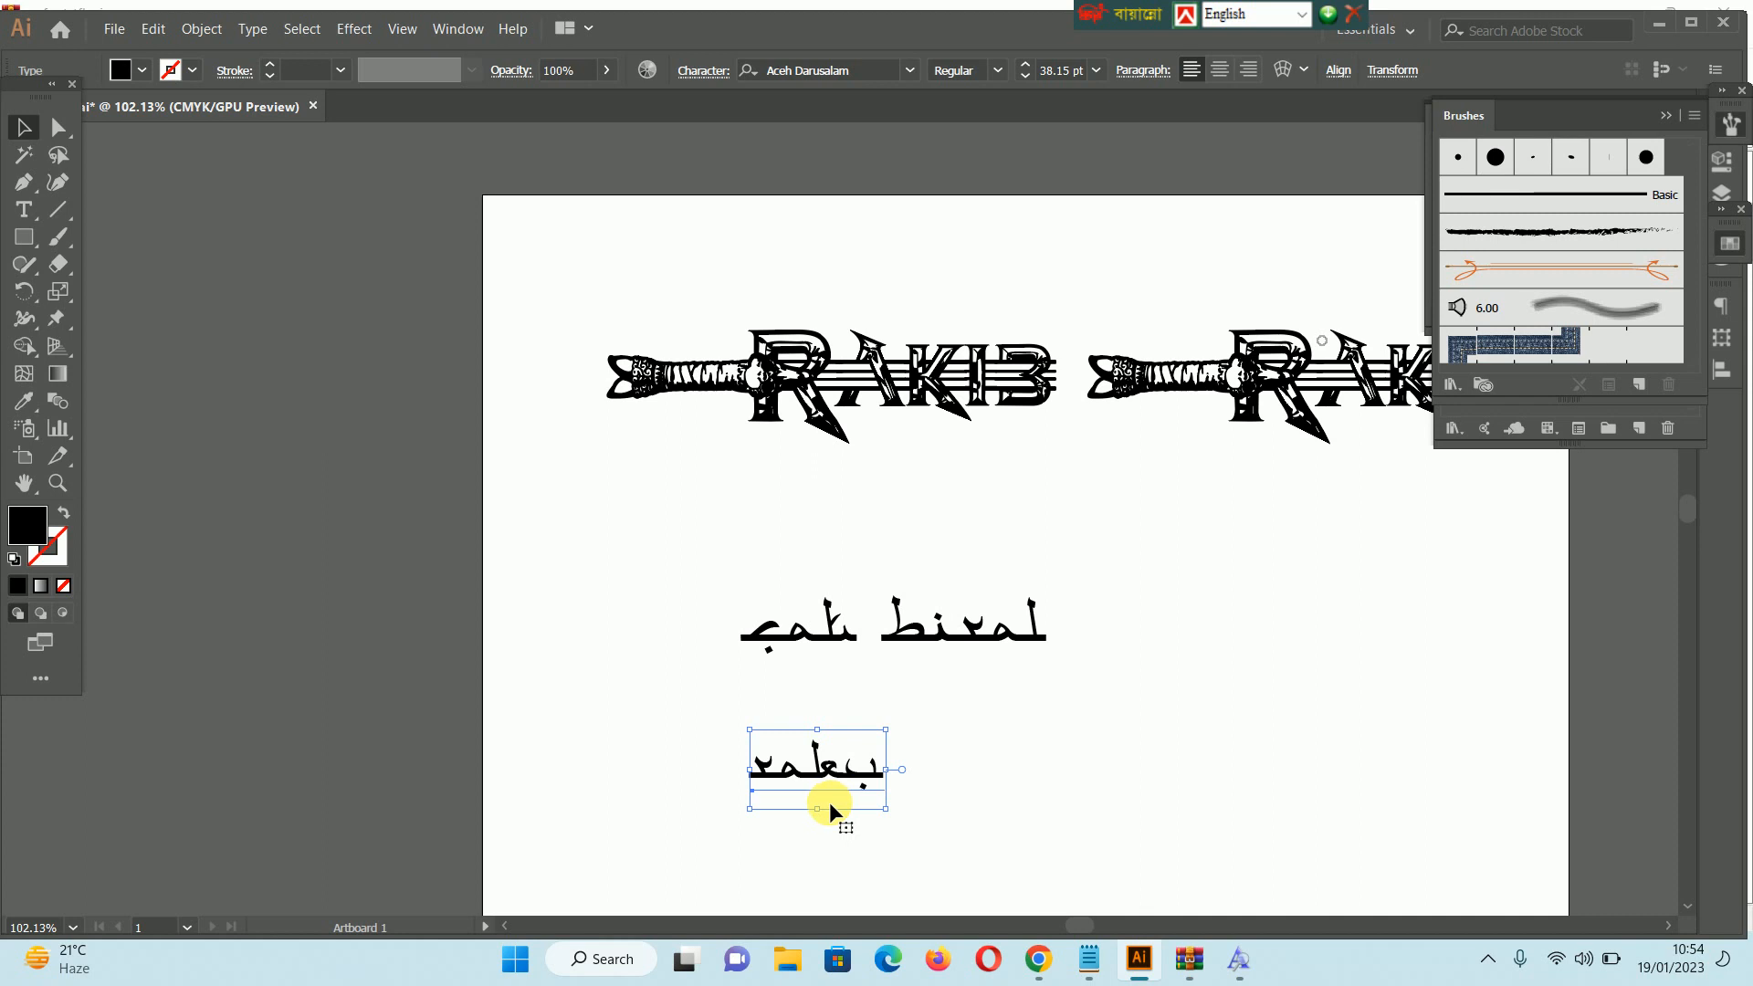
- Search the font list for "code" and apply the CCode39 font to the "Raku" text
left_click(828, 75)
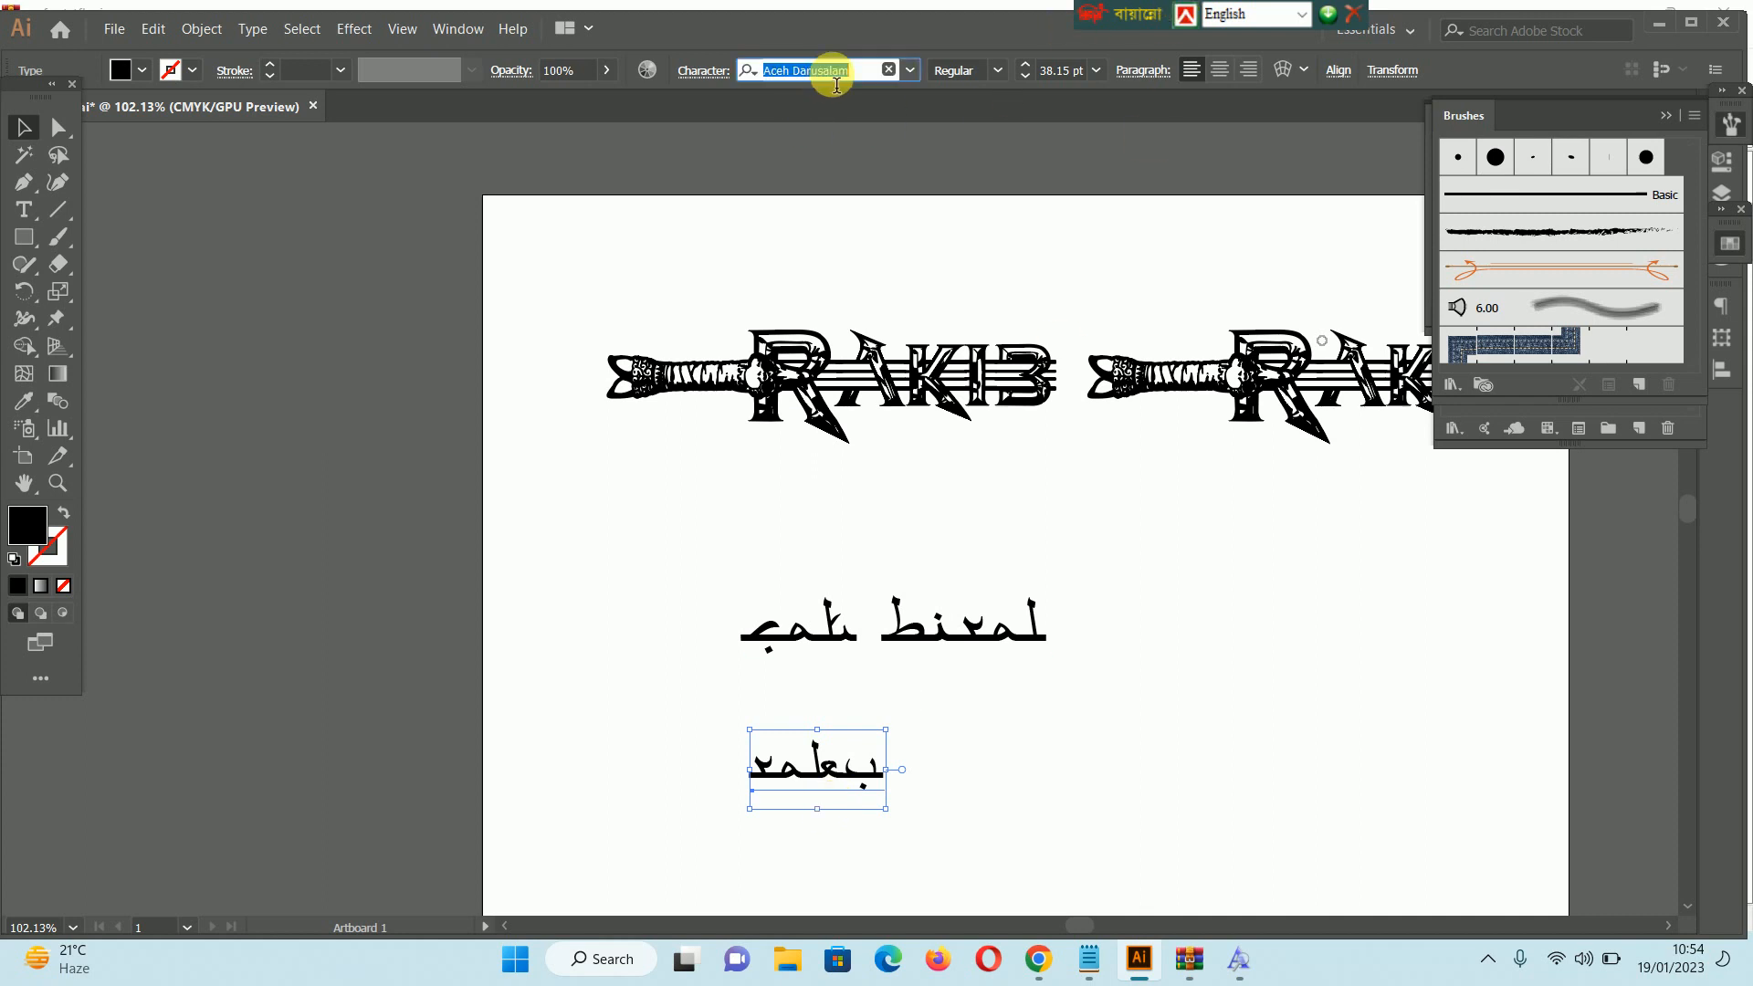
key("Down")
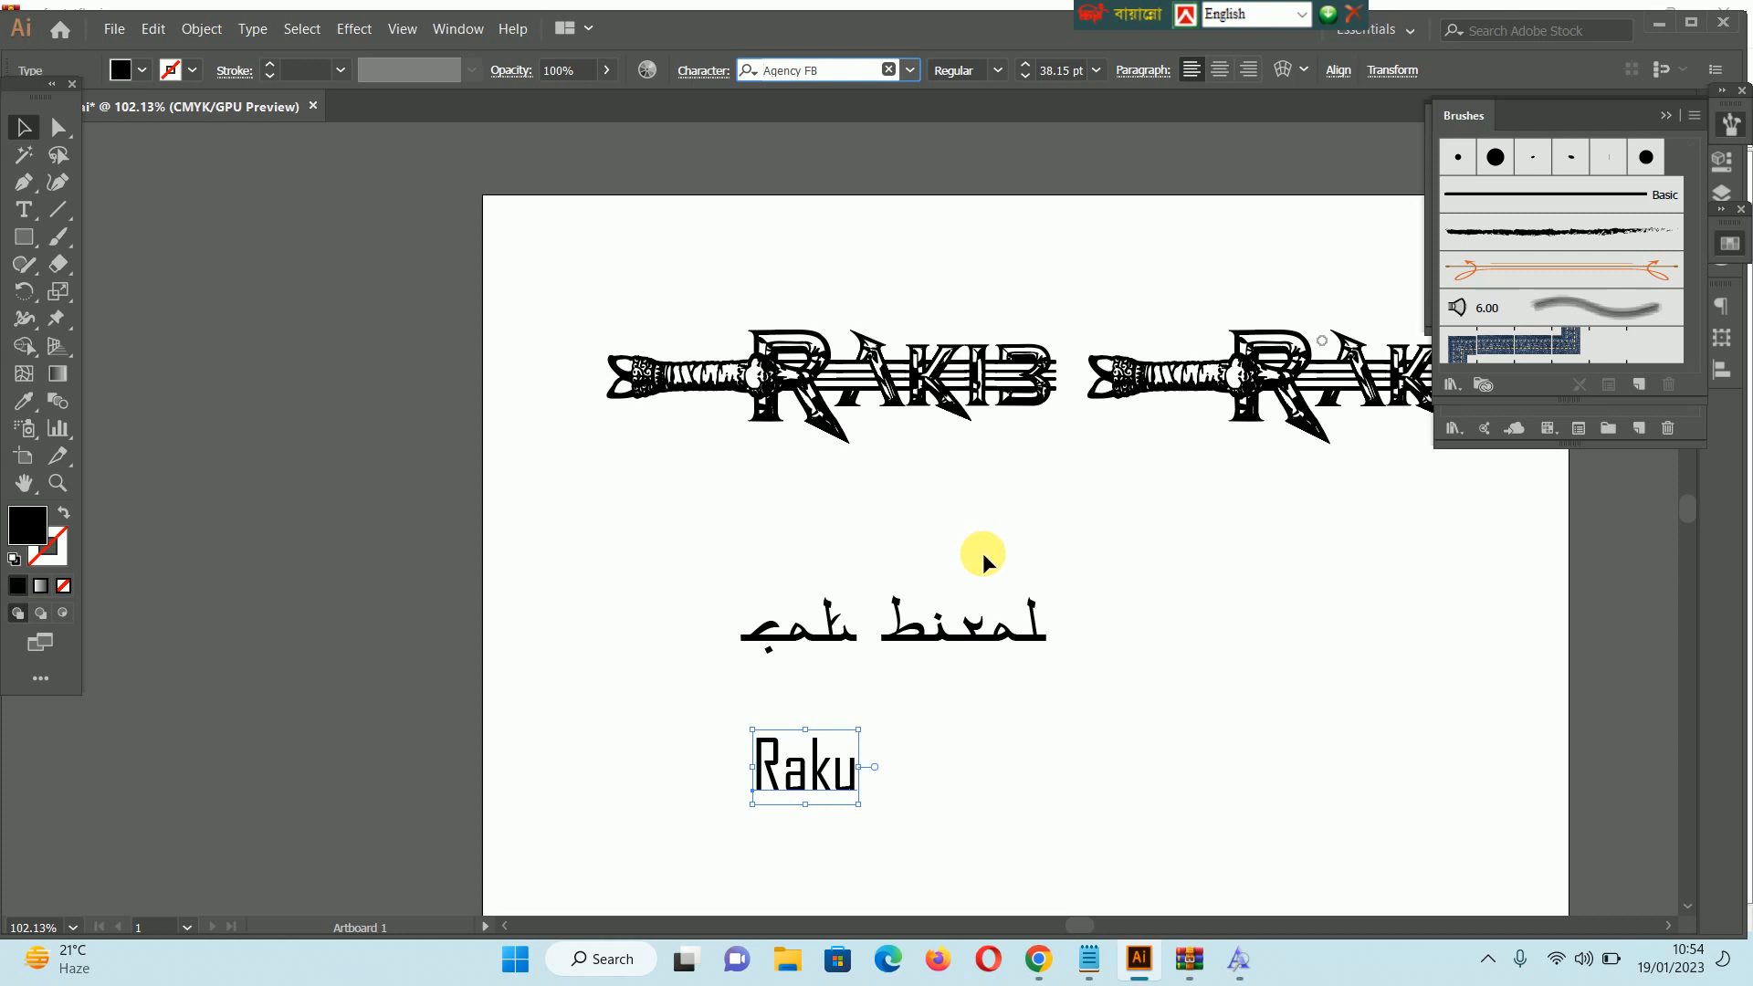
left_click(839, 75)
type("co")
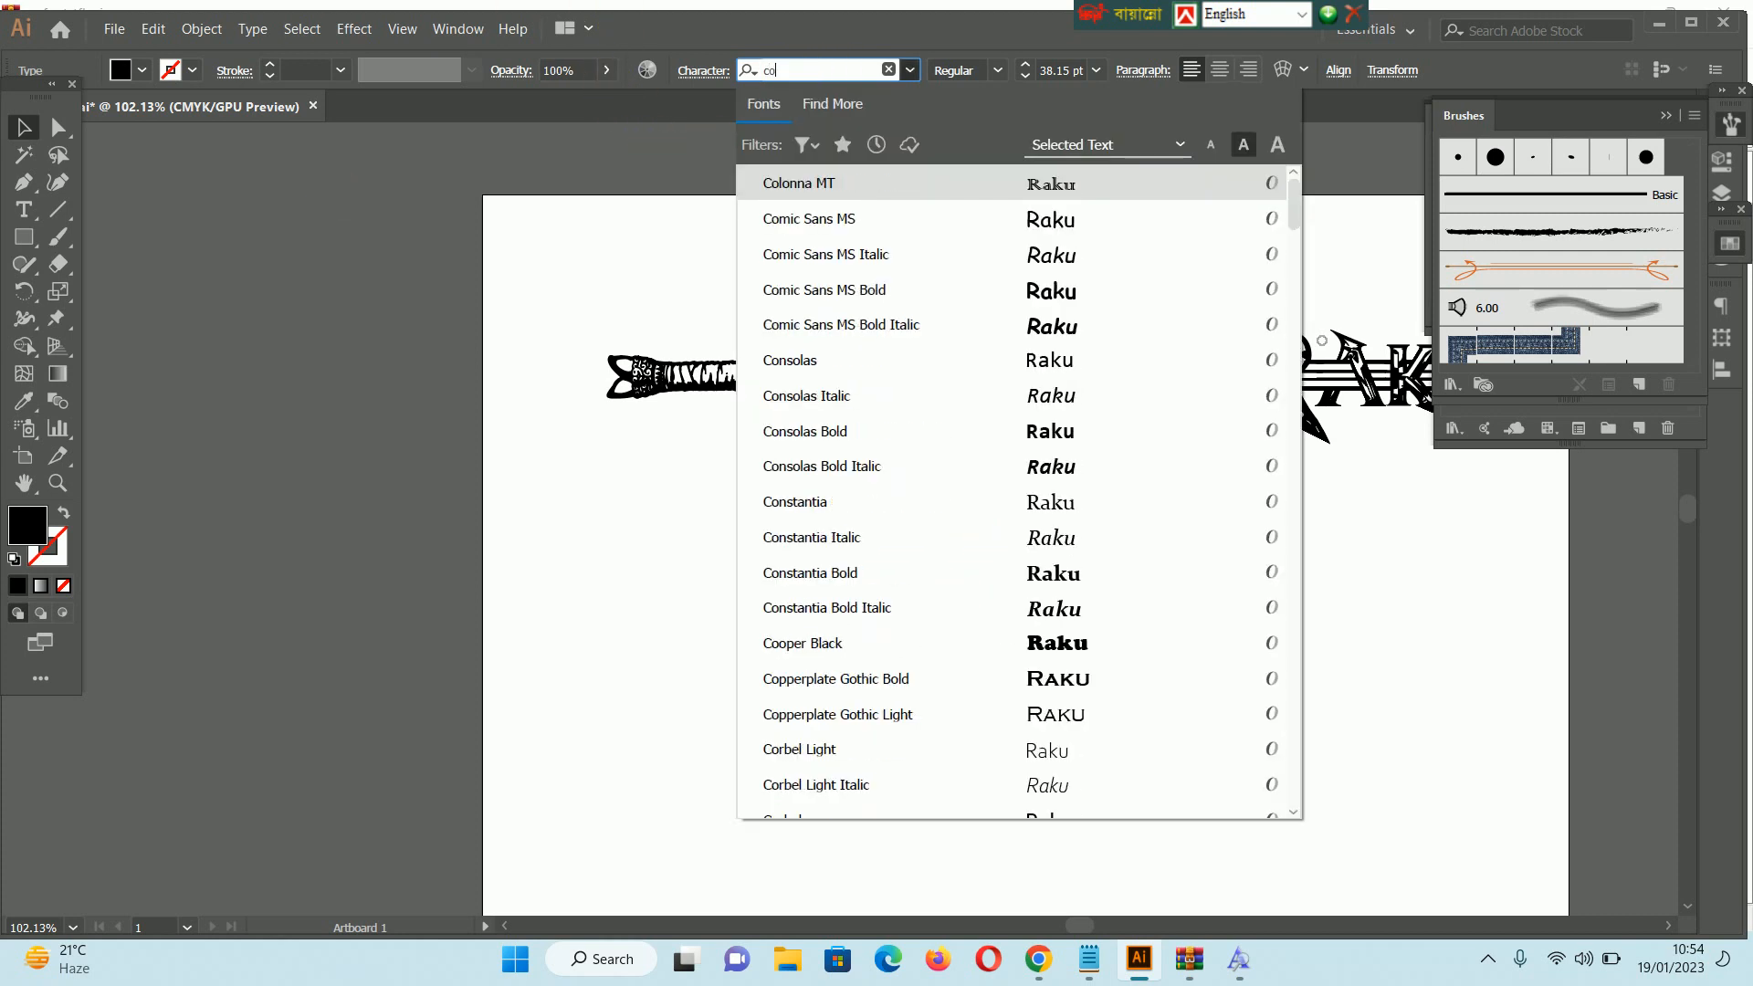
type("de")
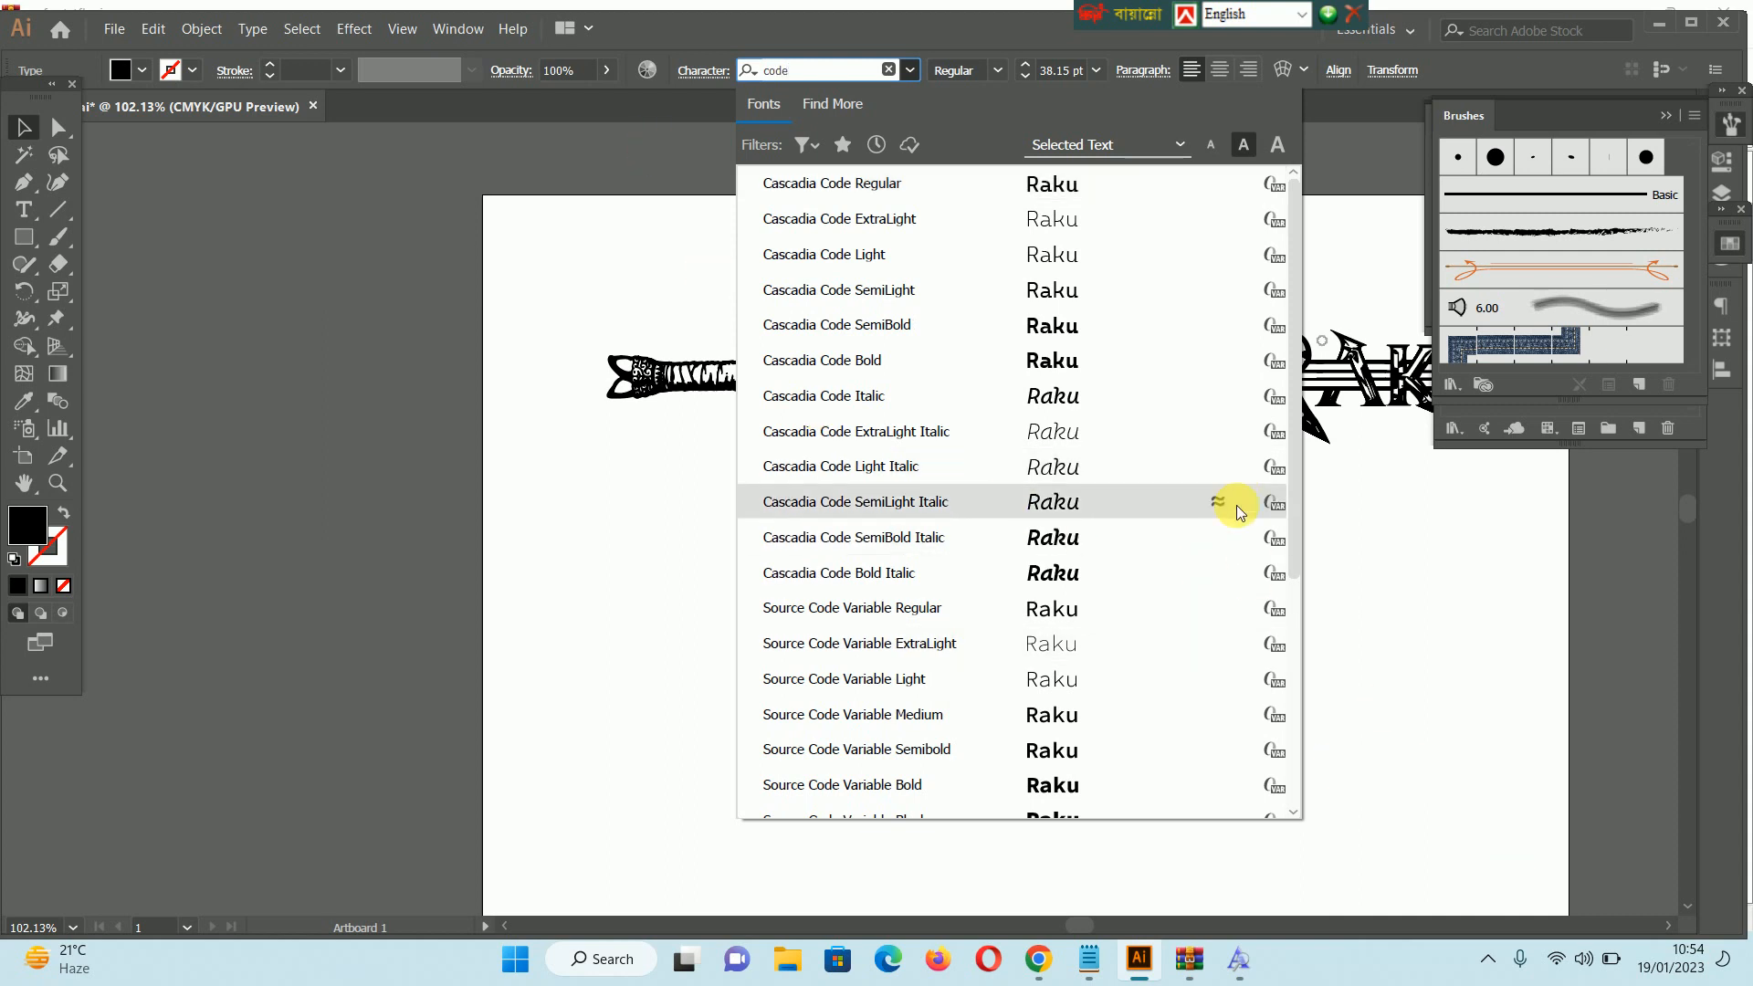
scroll(1112, 337, "down", 4)
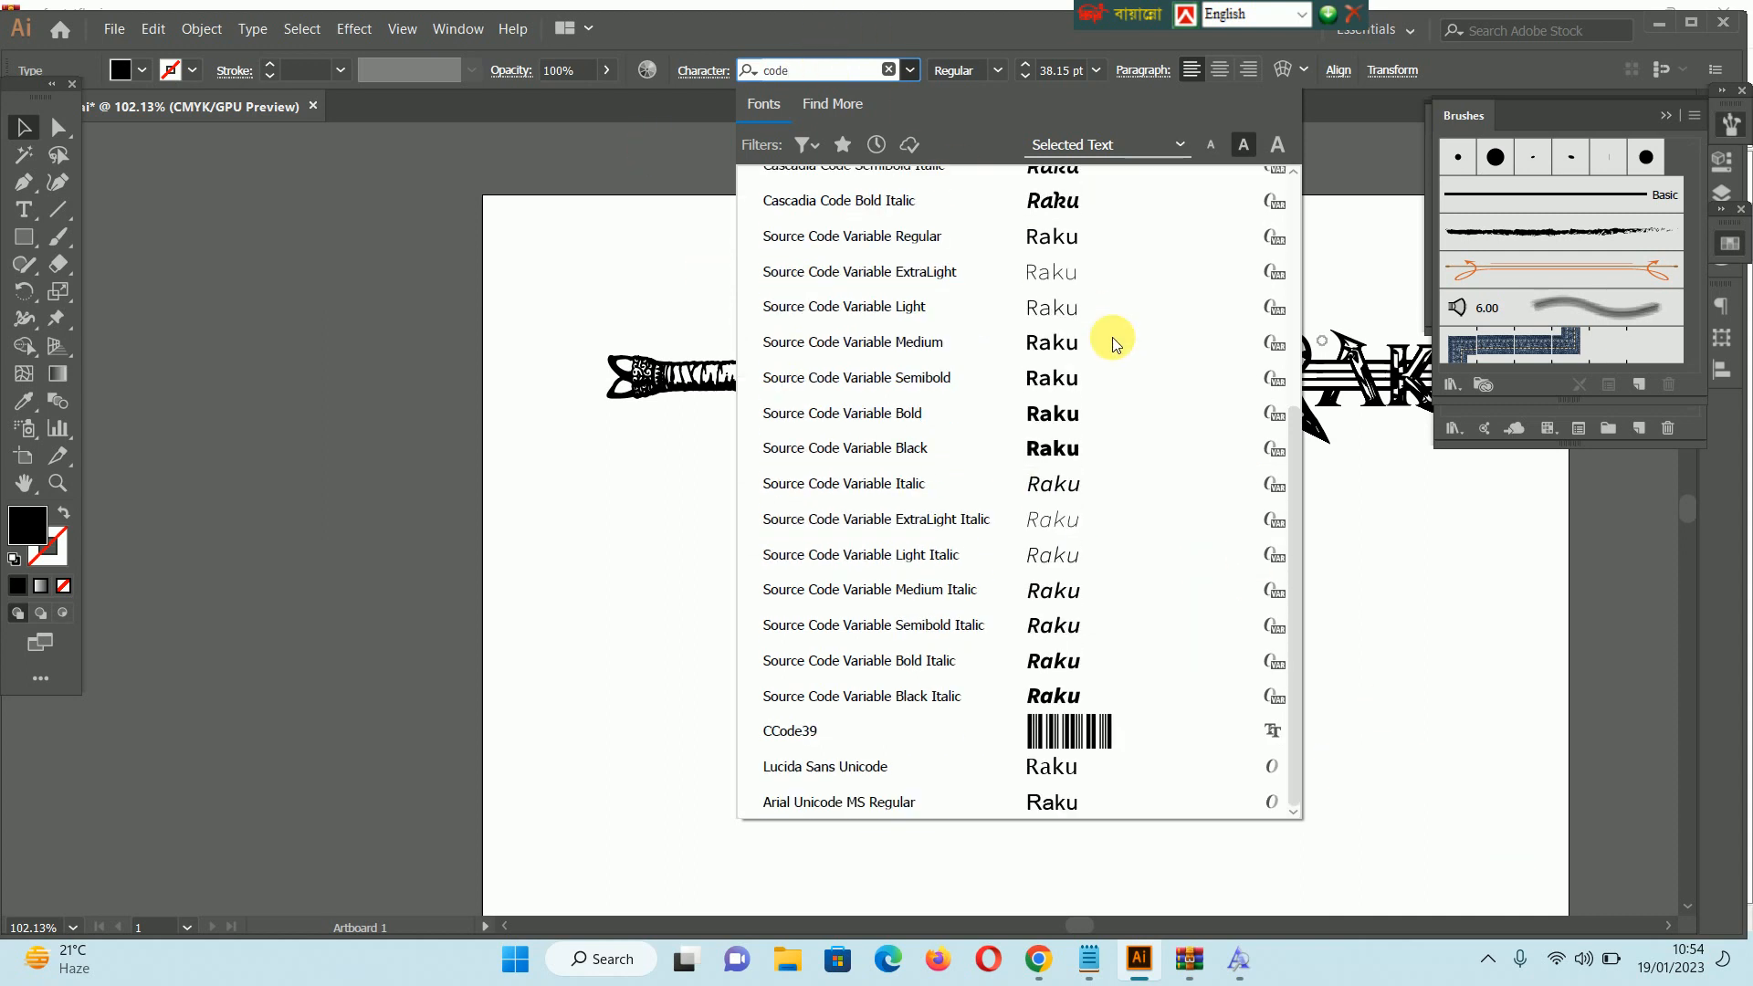
left_click(1063, 742)
- Move the Arabic-style lettering to the right side of the artboard and place the barcode text below the first sword lettering
left_click(954, 789)
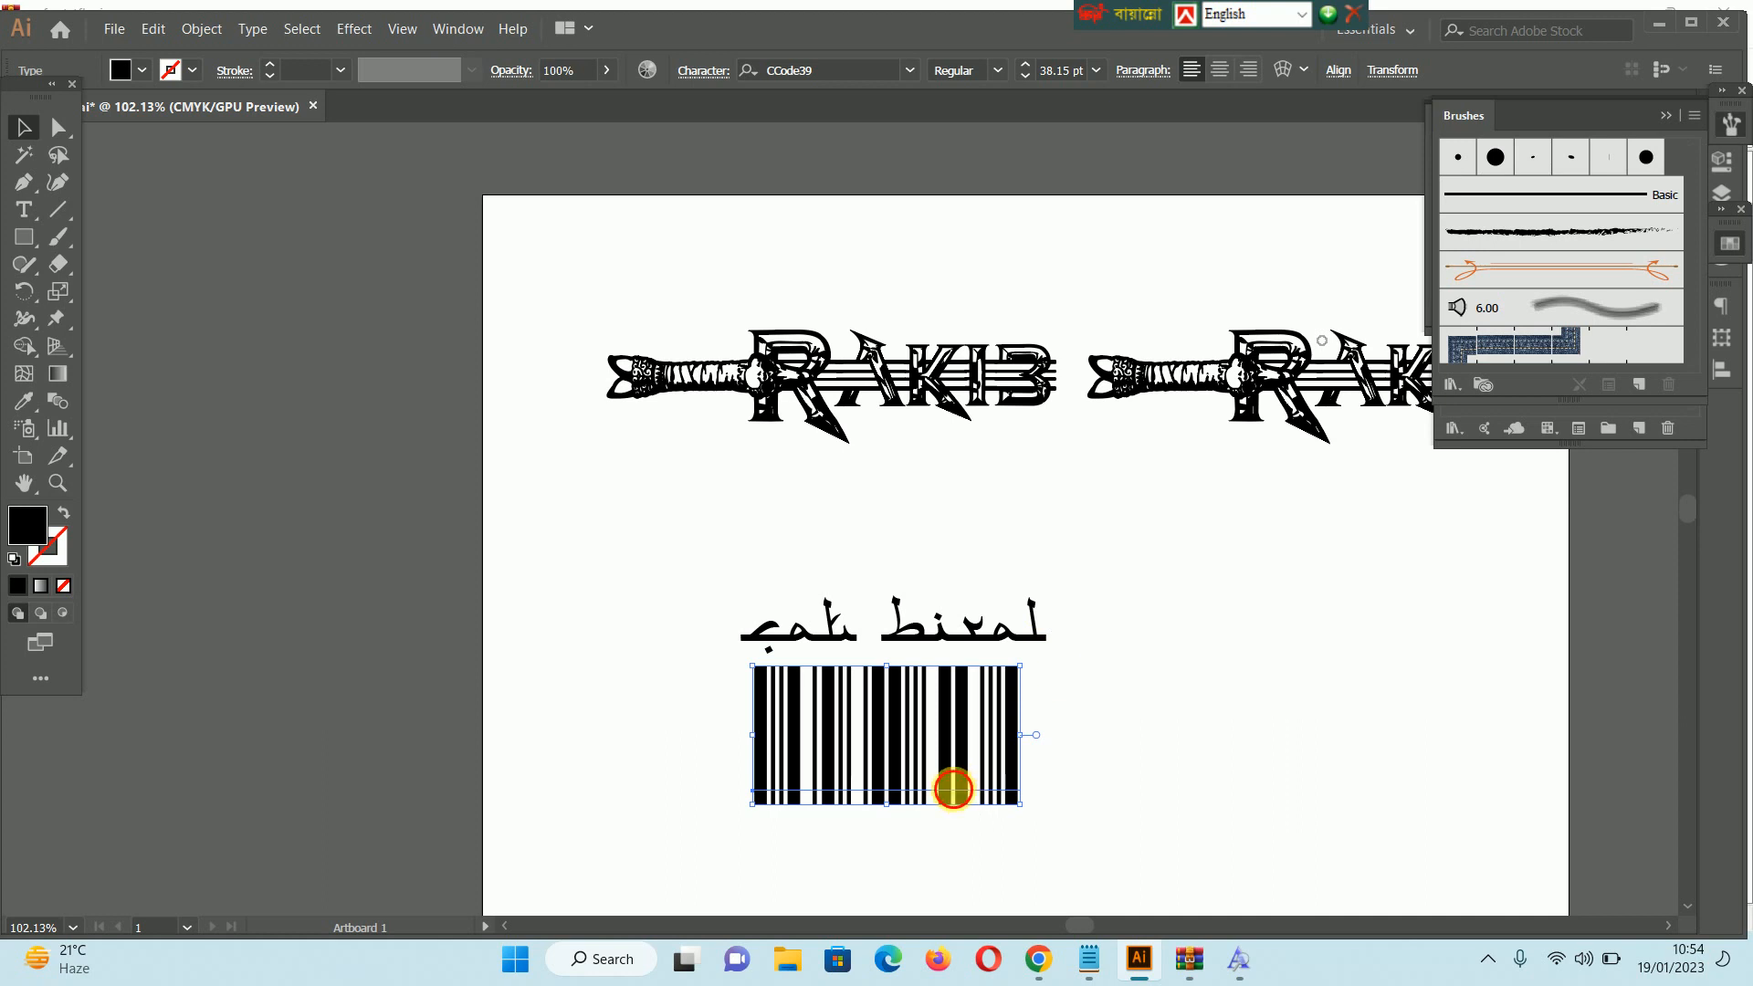
left_click_drag(954, 789, 684, 547)
left_click(947, 624)
left_click_drag(947, 623, 1354, 685)
left_click_drag(664, 471, 861, 638)
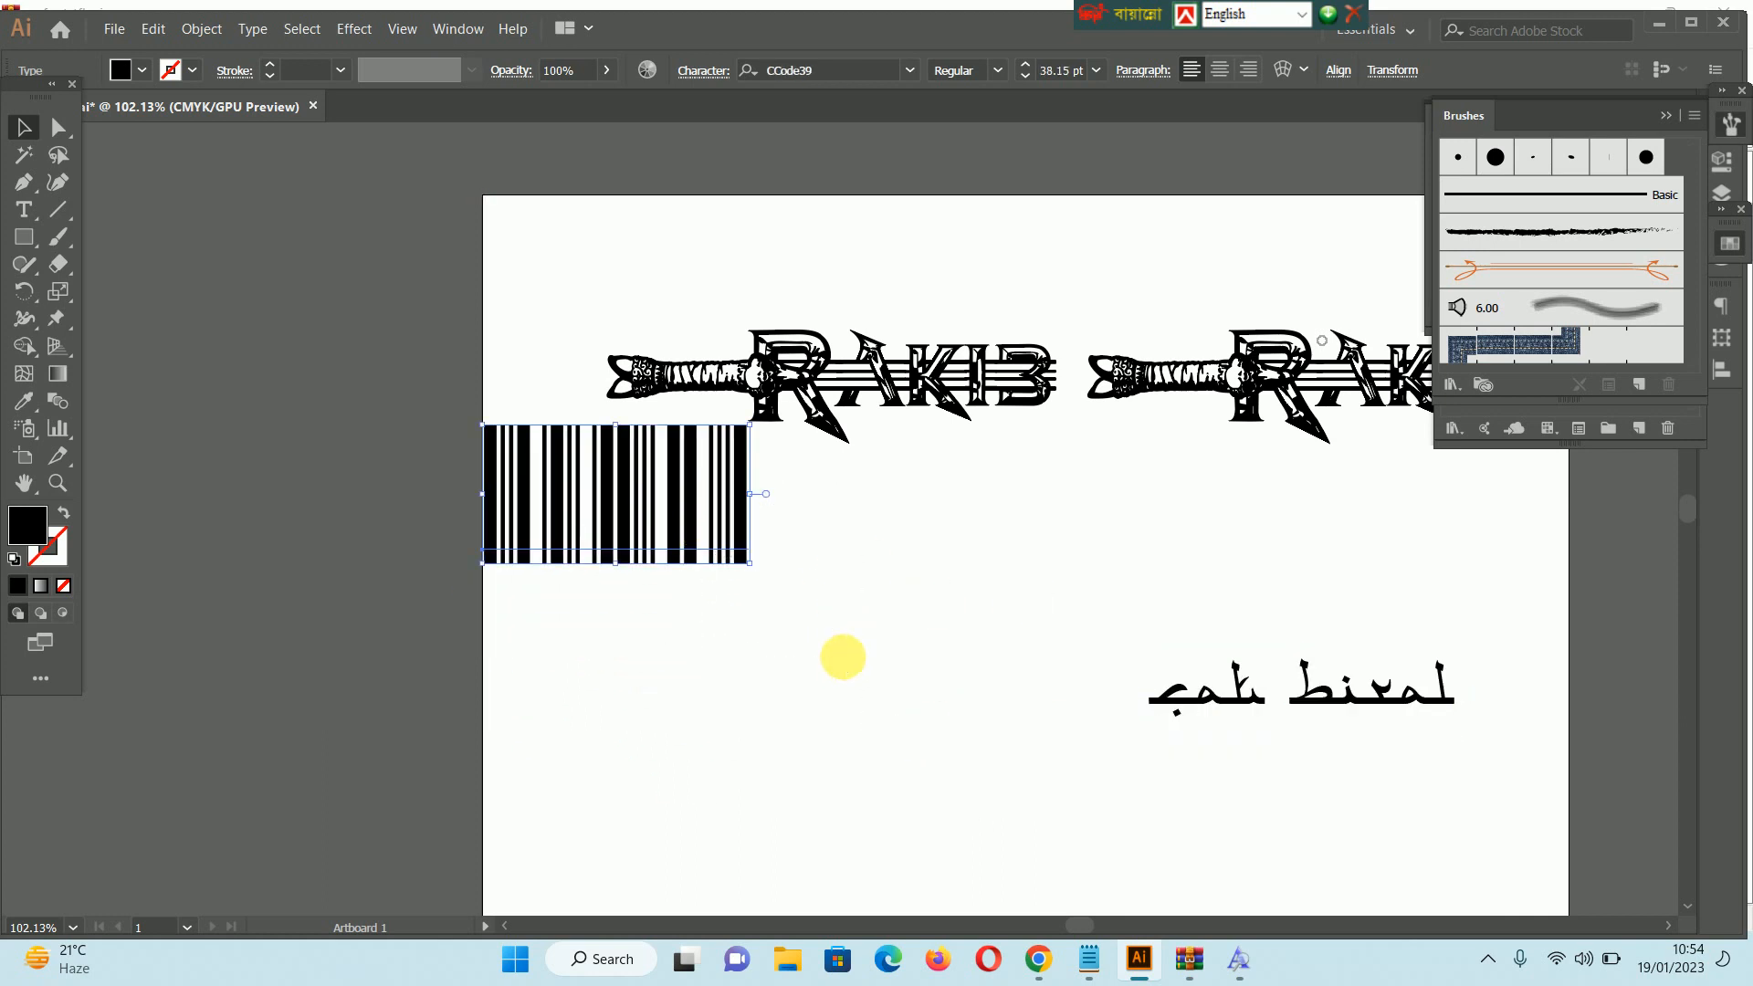
left_click_drag(681, 508, 810, 681)
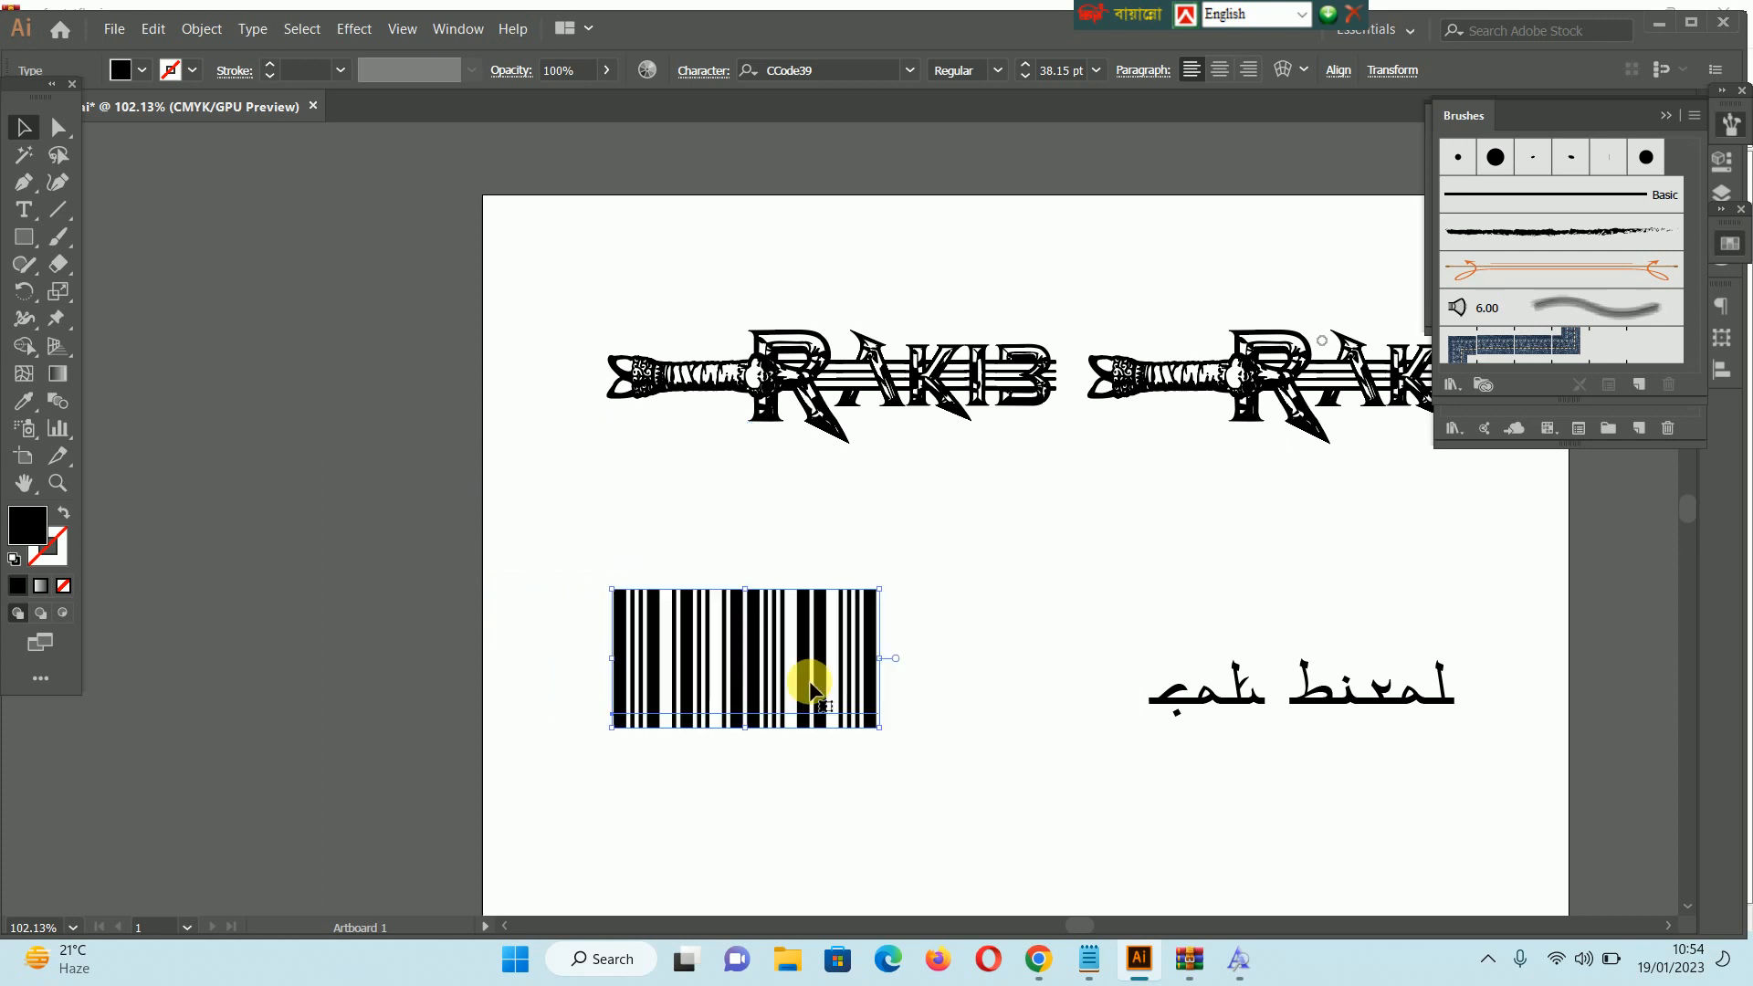
- Select the sword lettering and the barcode text in turn, and examine the barcode up close
left_click_drag(756, 283, 929, 452)
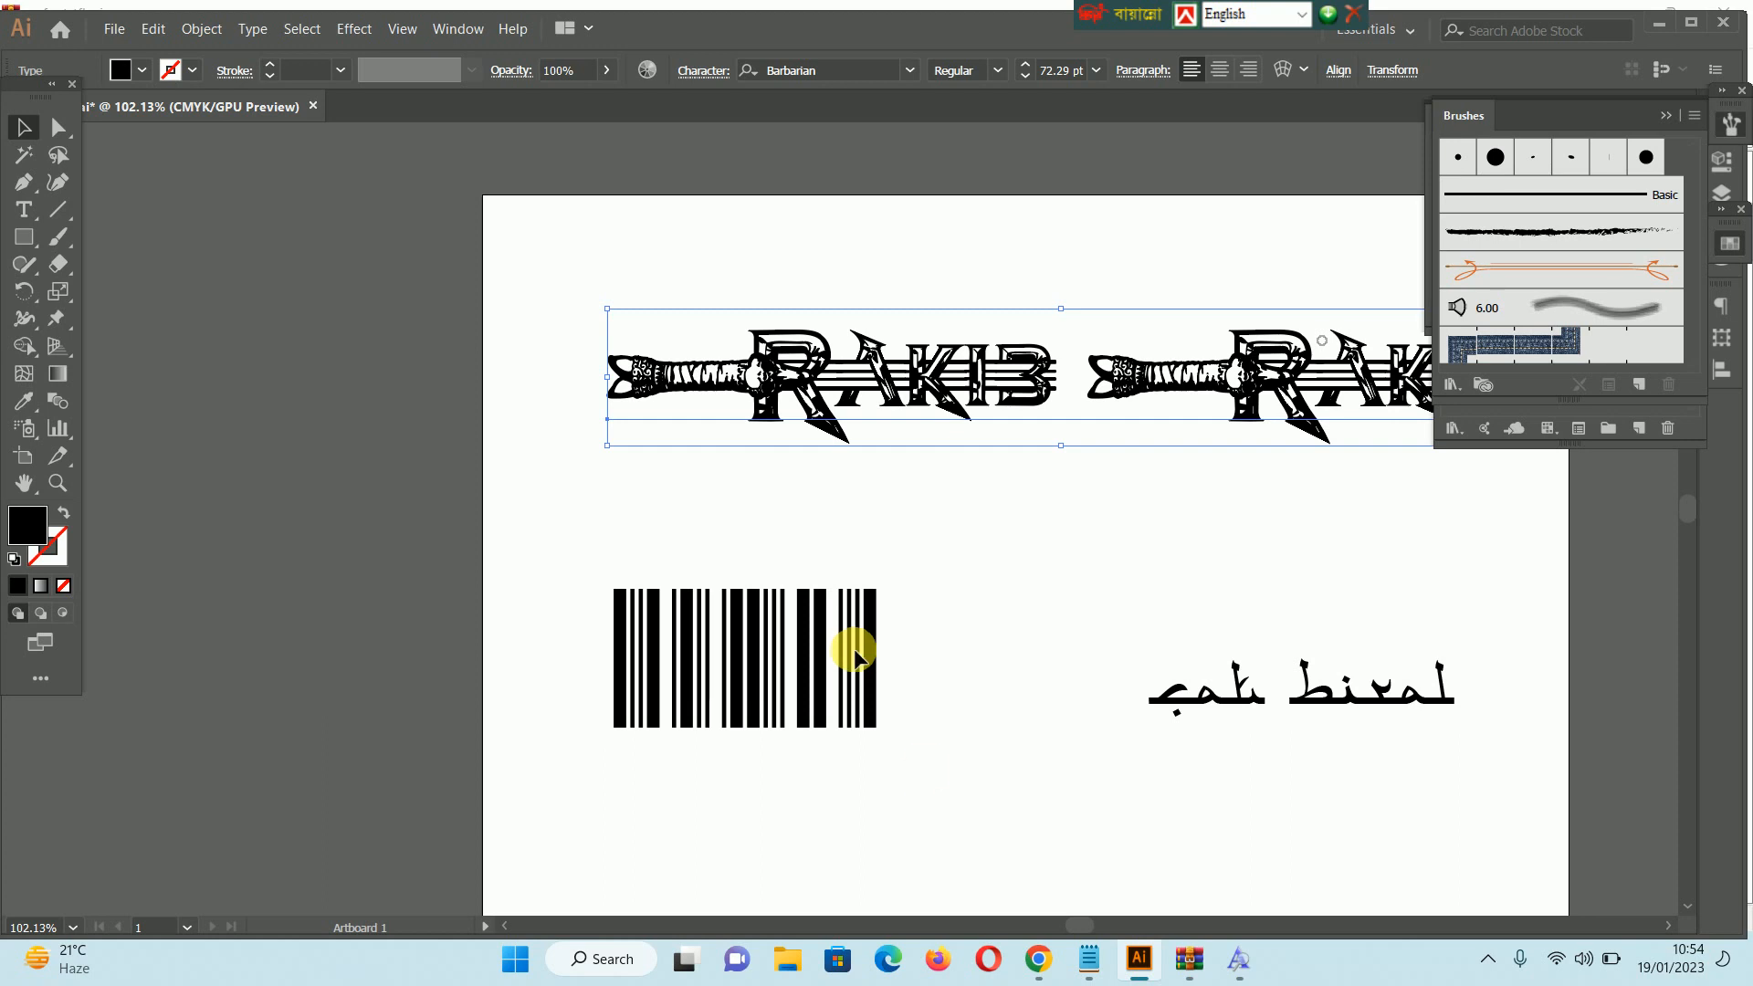
left_click_drag(541, 531, 966, 812)
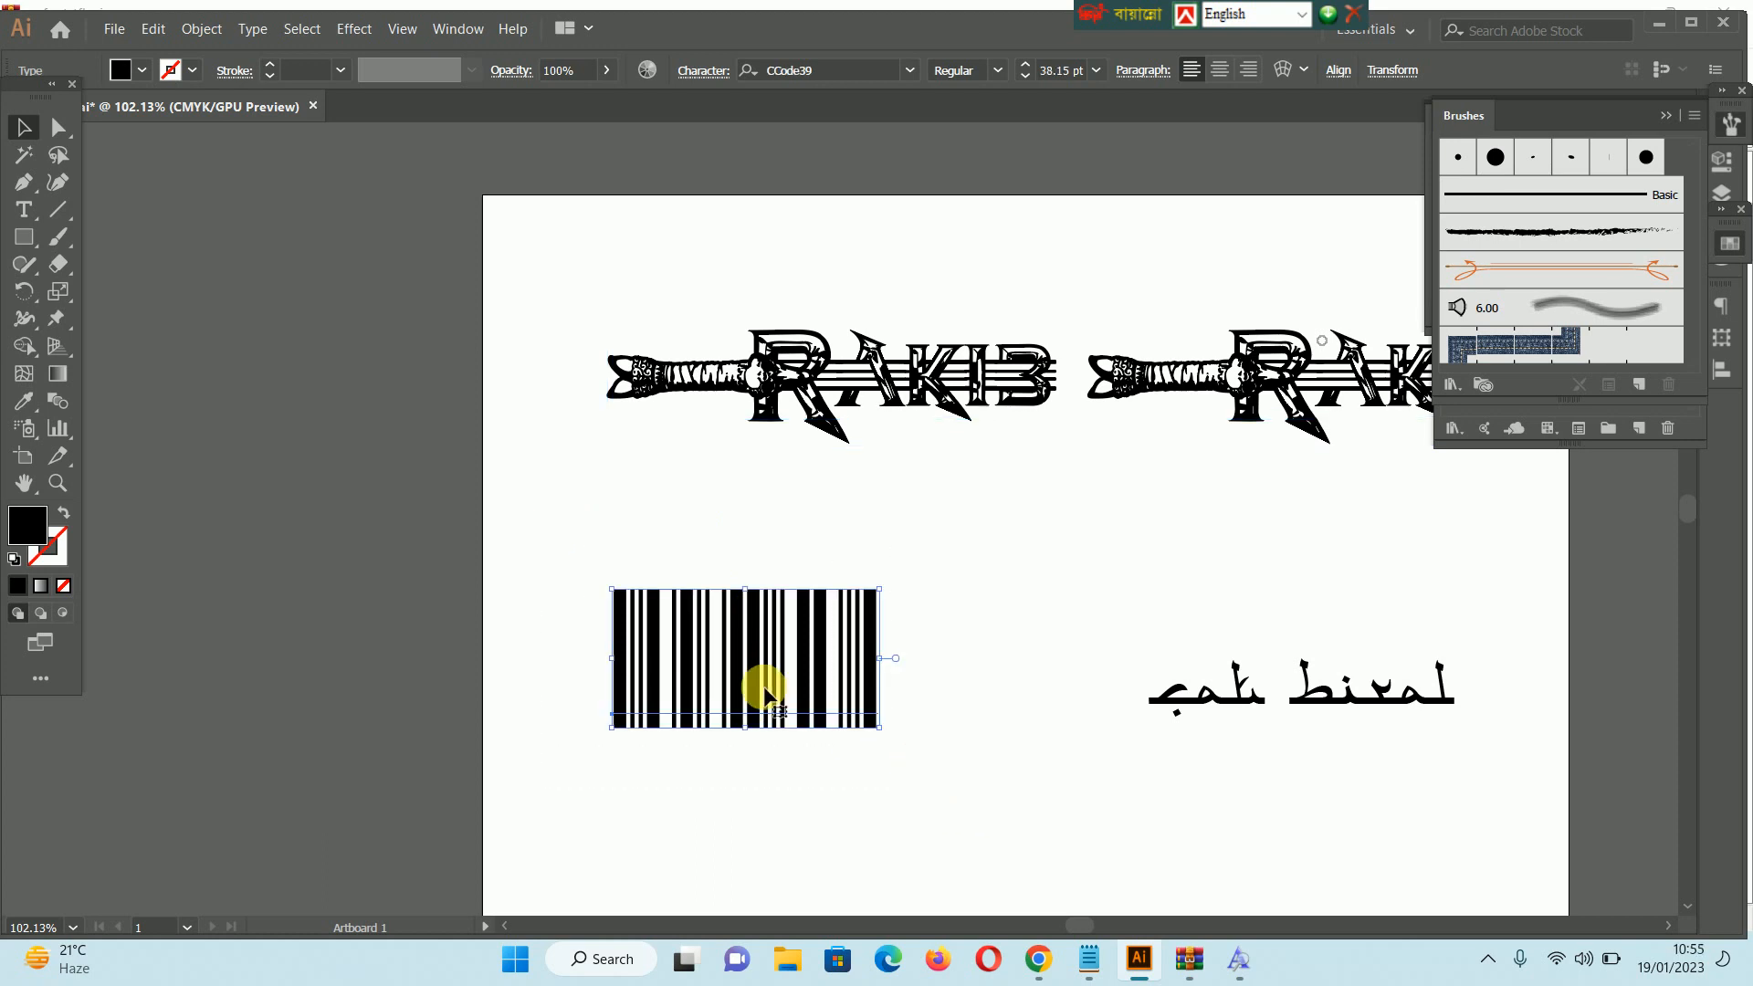
key("ctrl+space")
left_click_drag(743, 607, 896, 804)
key("space")
left_click_drag(1124, 806, 1126, 584)
left_click_drag(505, 268, 1036, 639)
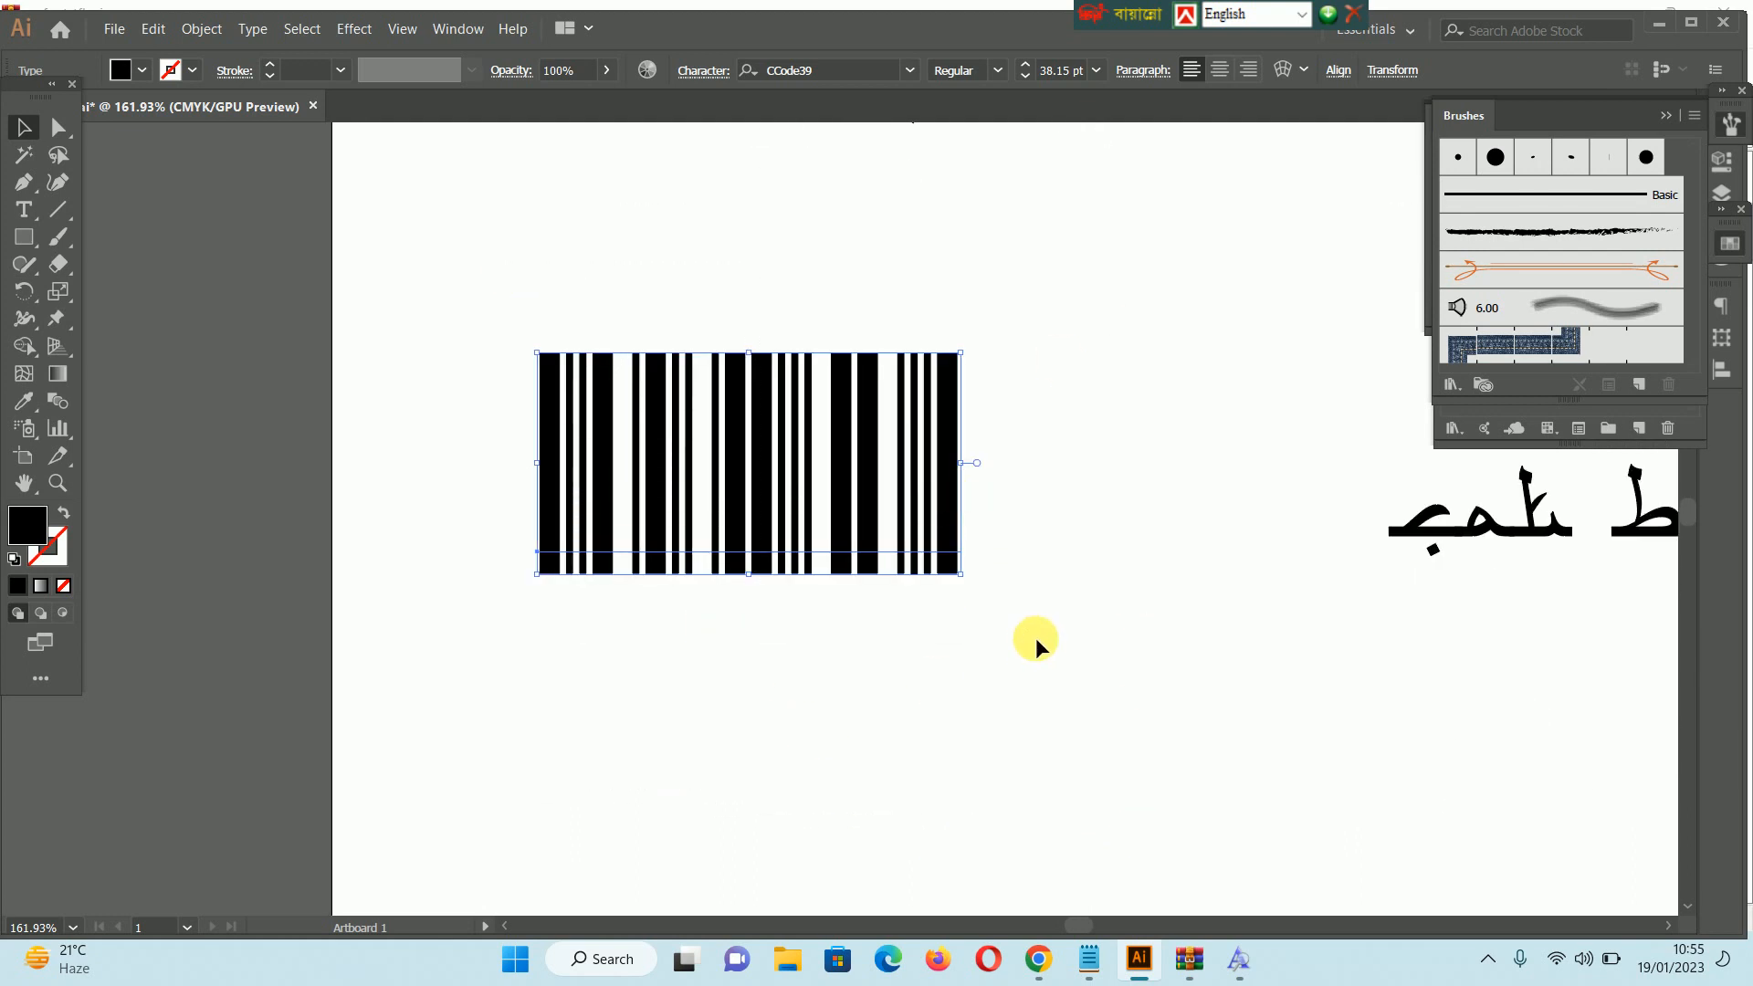
left_click(1035, 639)
left_click_drag(710, 237, 917, 759)
left_click(933, 696)
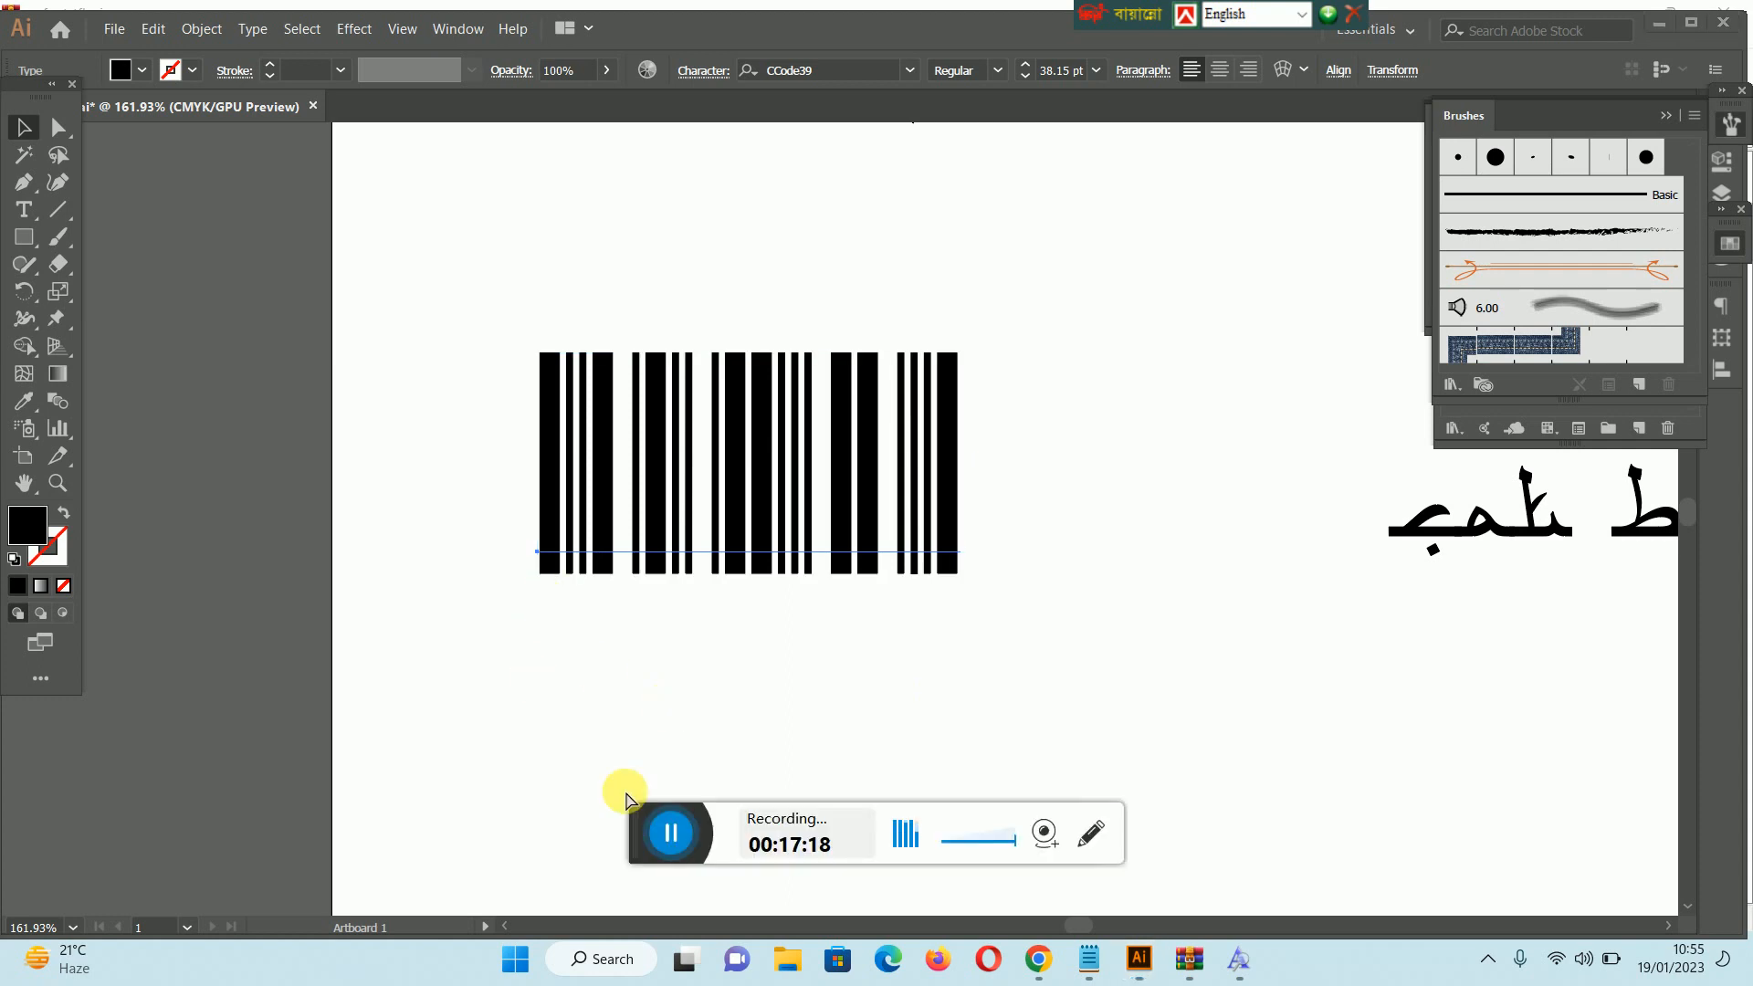